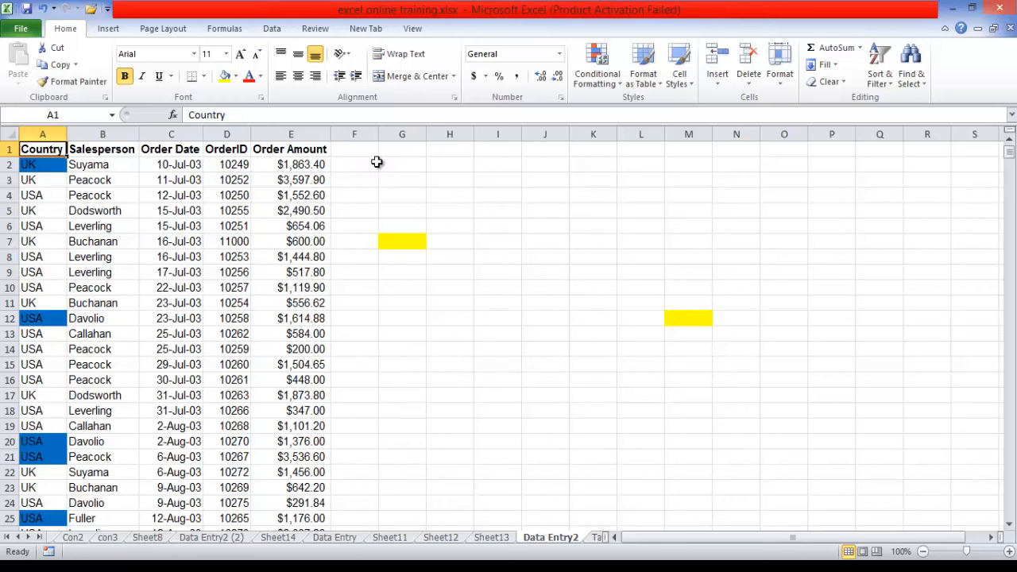
- In the Trust Center macro settings, trust access to the VBA project object model, review the Message Bar and File Block settings, and accept
left_click(24, 28)
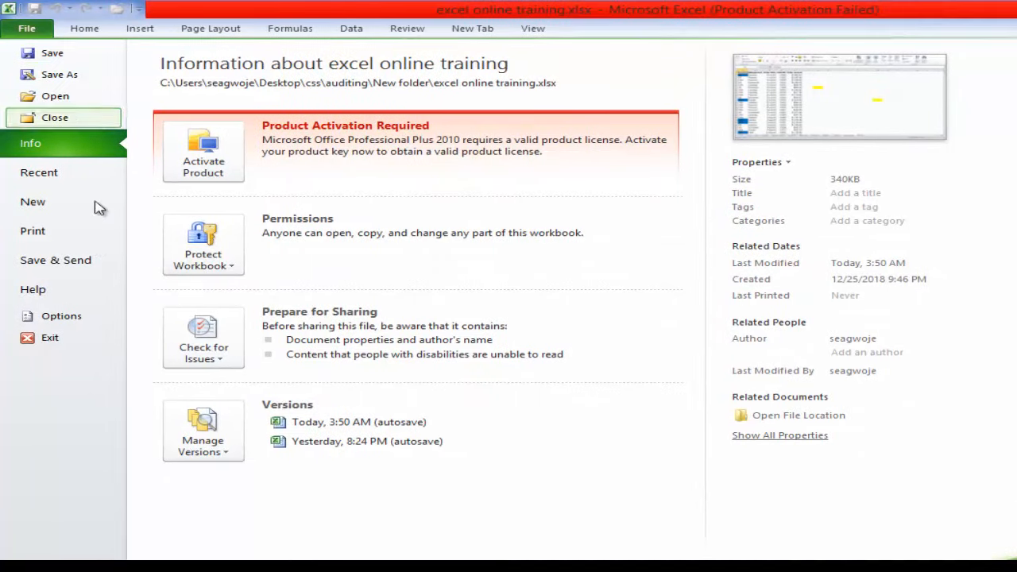
left_click(71, 315)
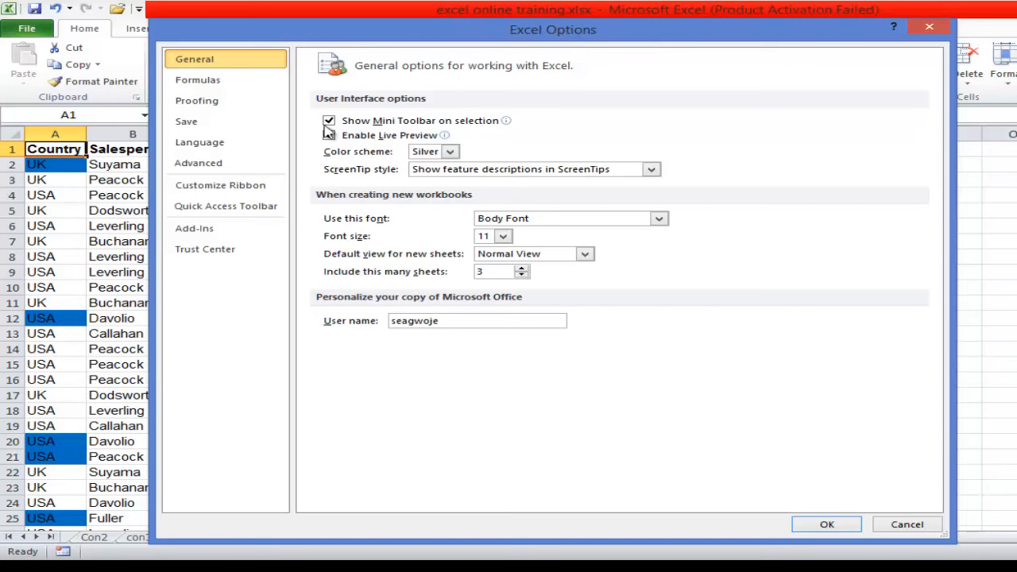
left_click(232, 256)
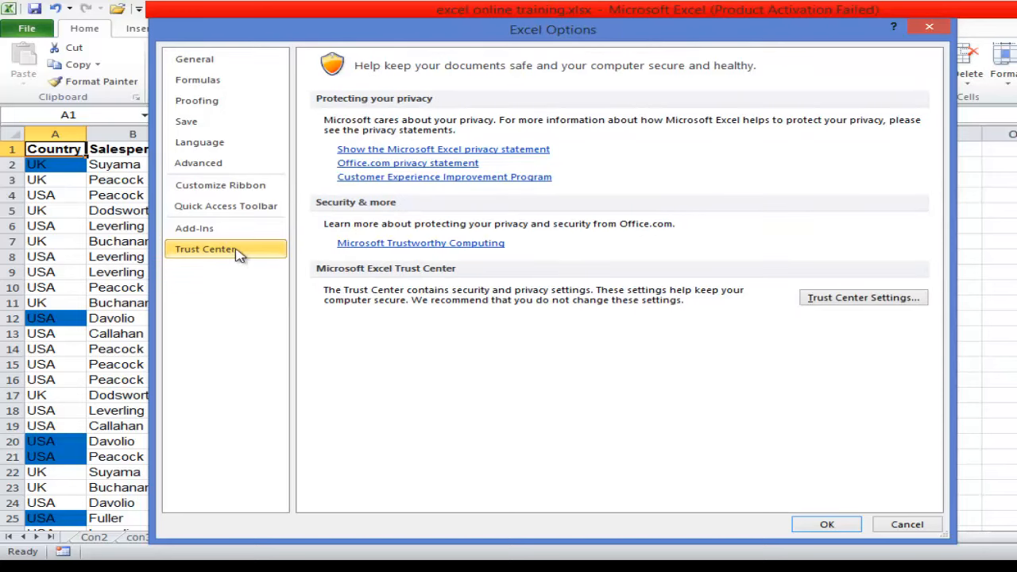
left_click(834, 302)
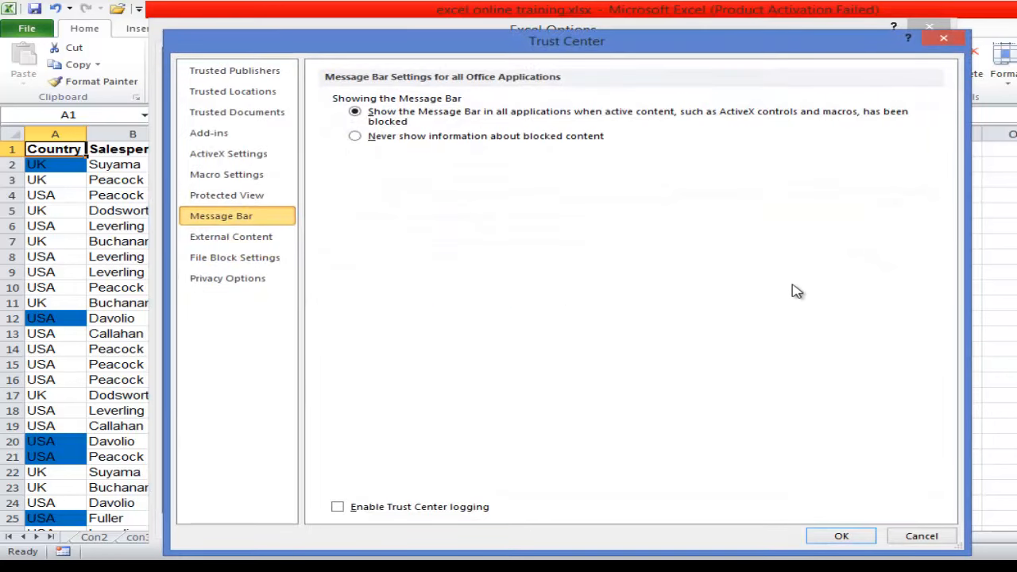
left_click(246, 181)
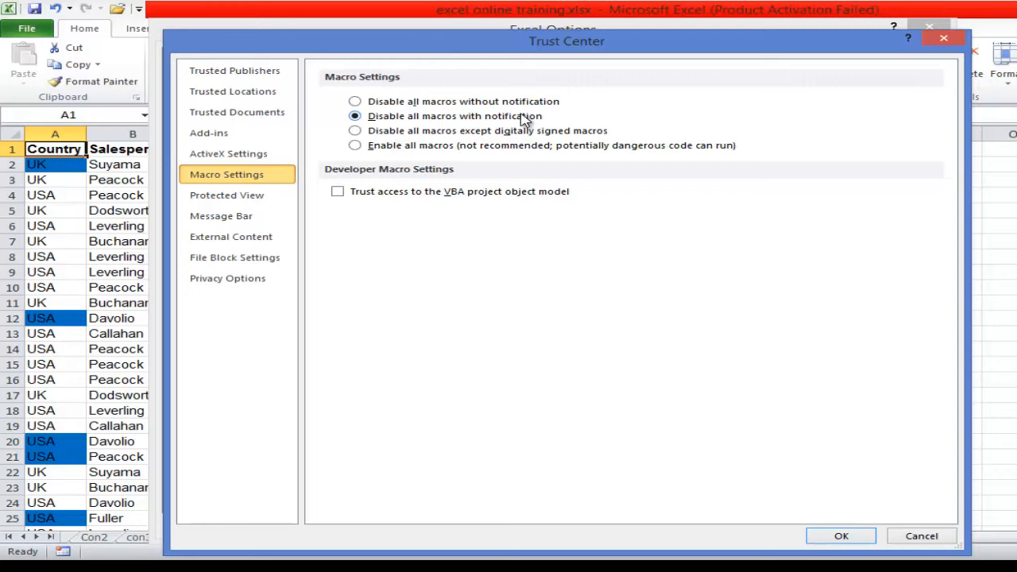
left_click(221, 222)
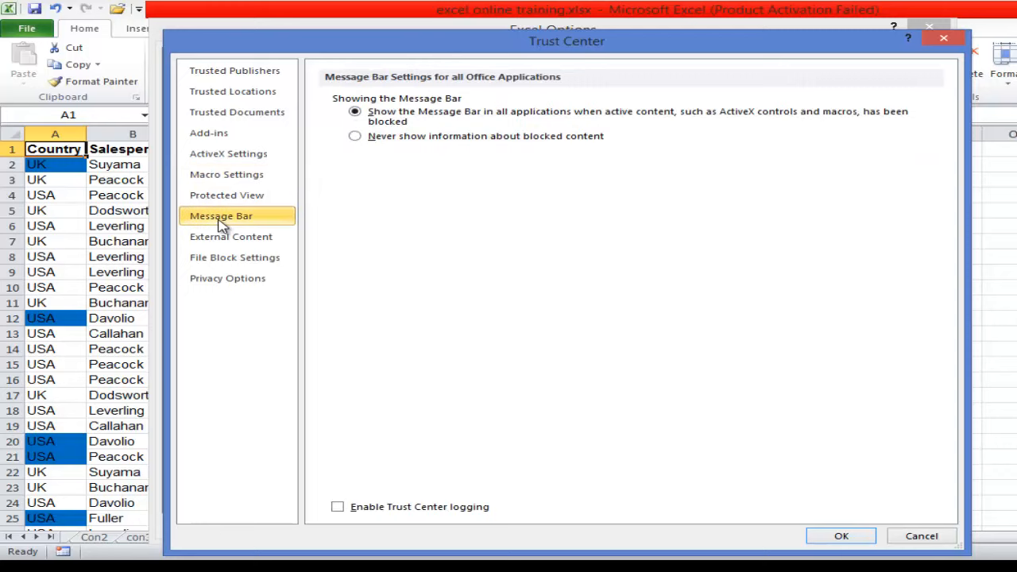
left_click(247, 176)
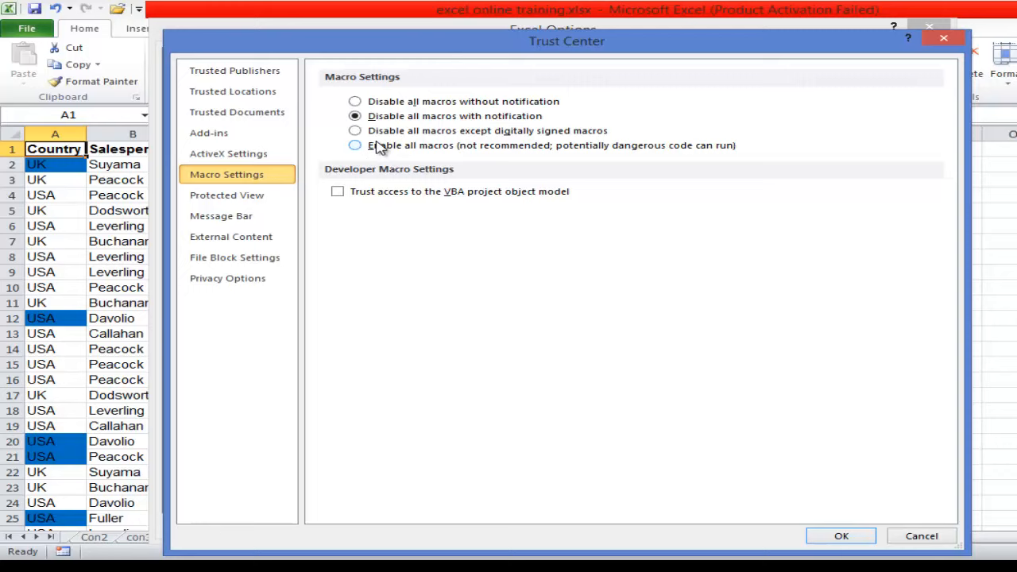
left_click(337, 193)
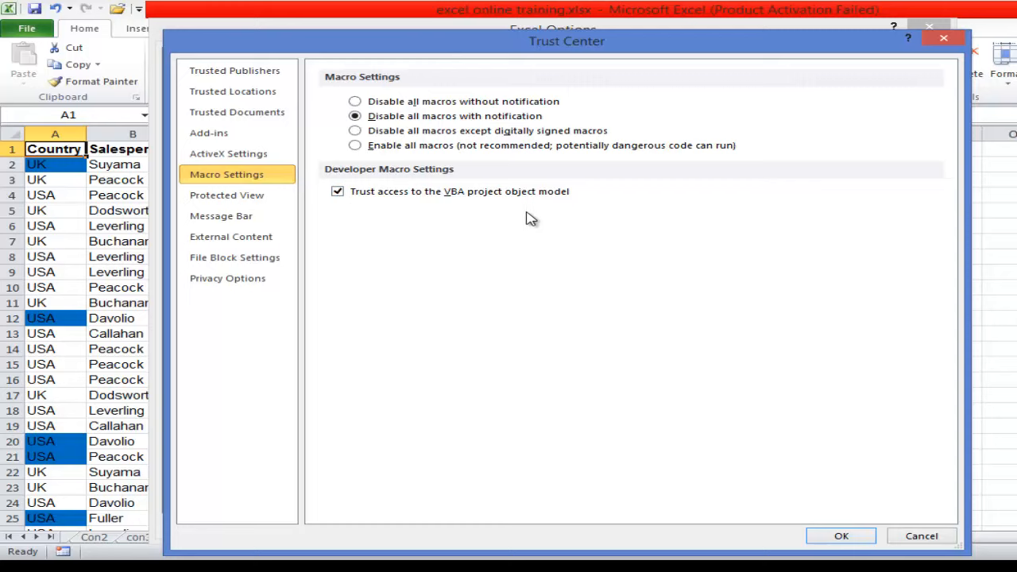
left_click(258, 223)
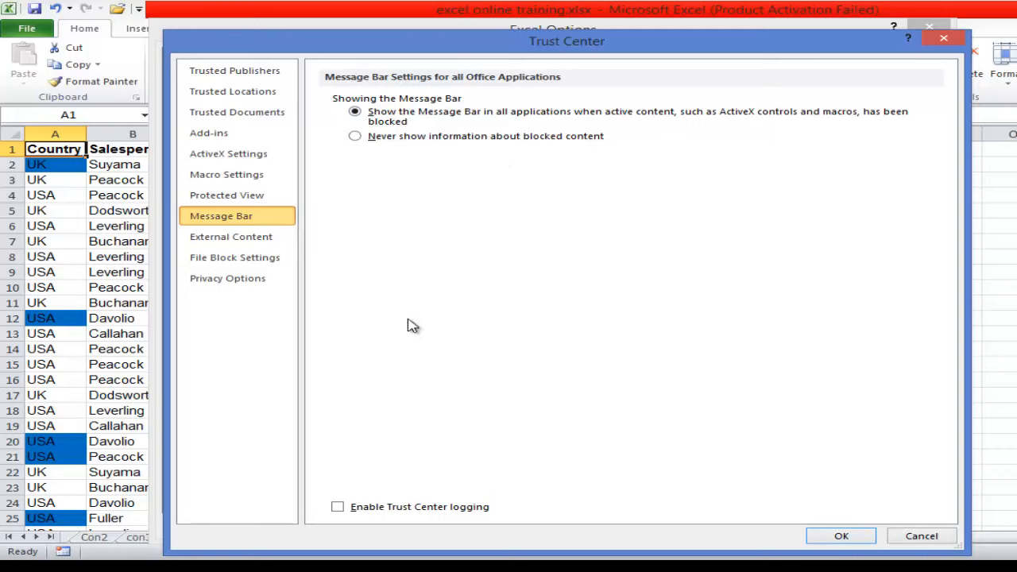
left_click(226, 268)
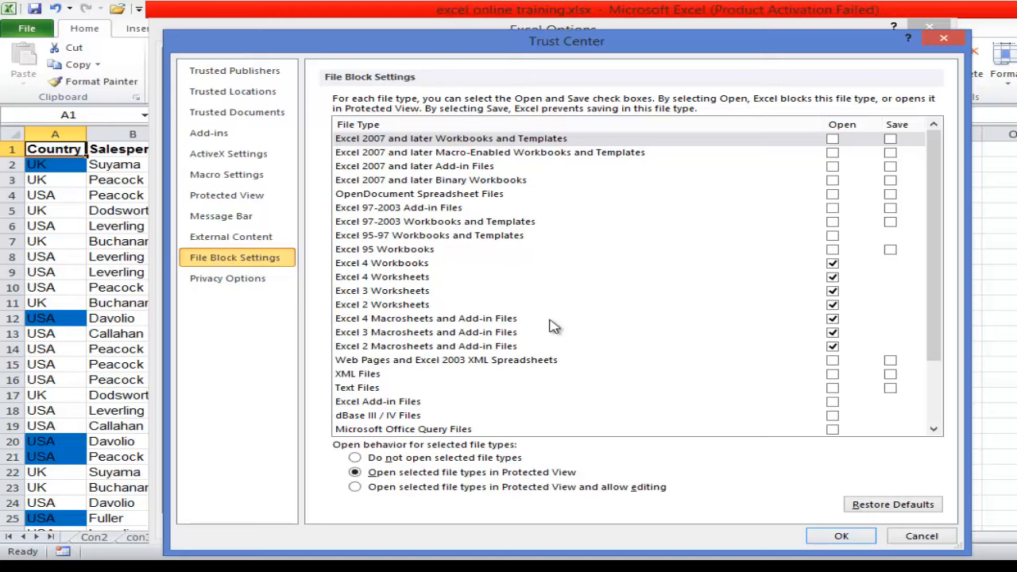
left_click(841, 536)
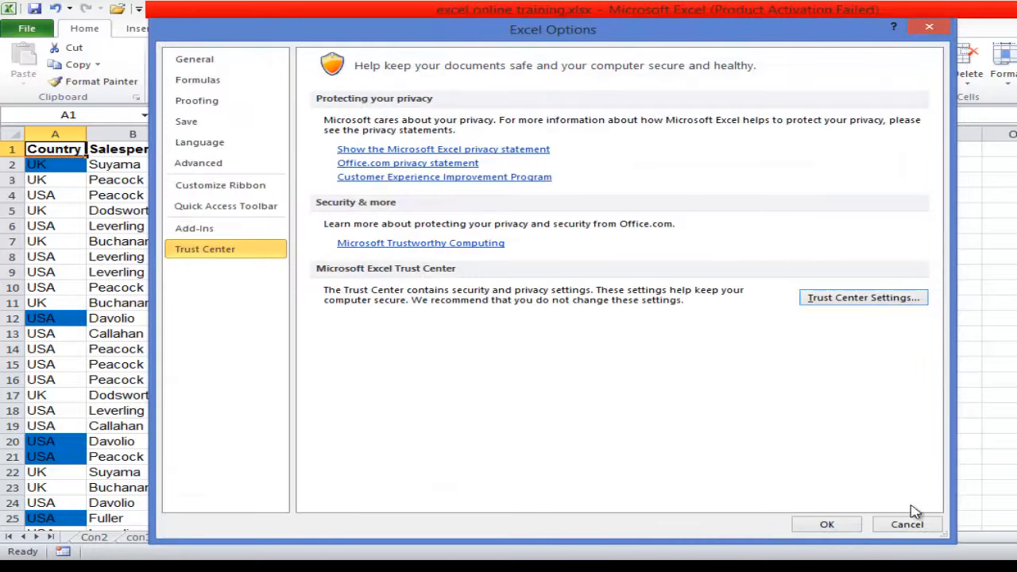
left_click(845, 529)
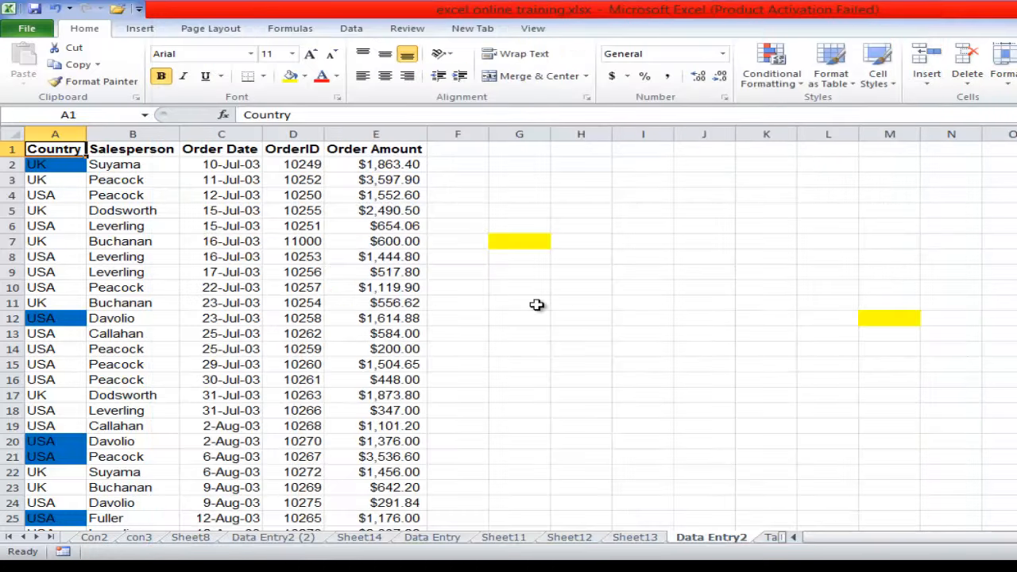
- Add a new blank worksheet after the Table sheet and select cell A2 in it
left_click(649, 346)
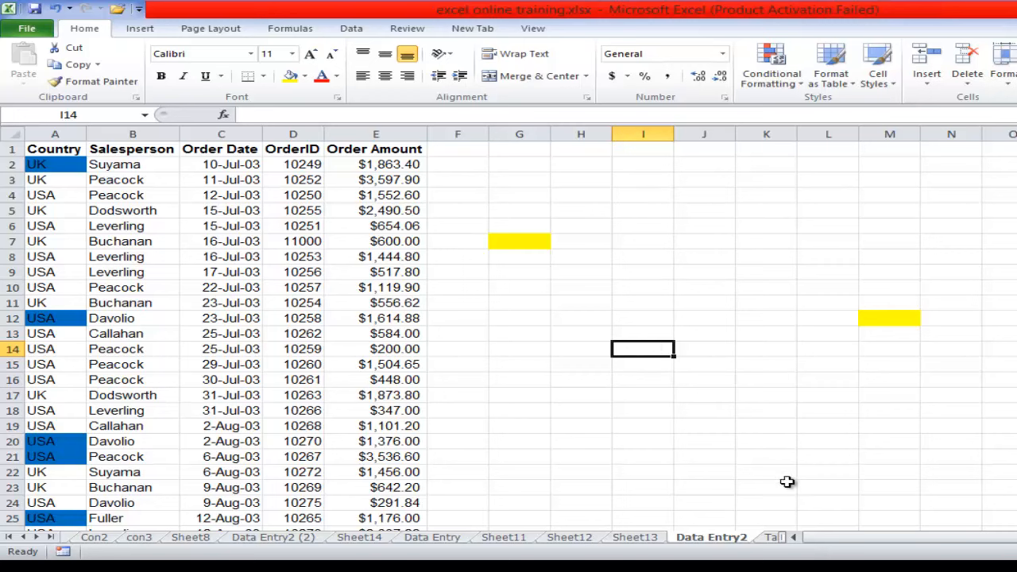
left_click(37, 538)
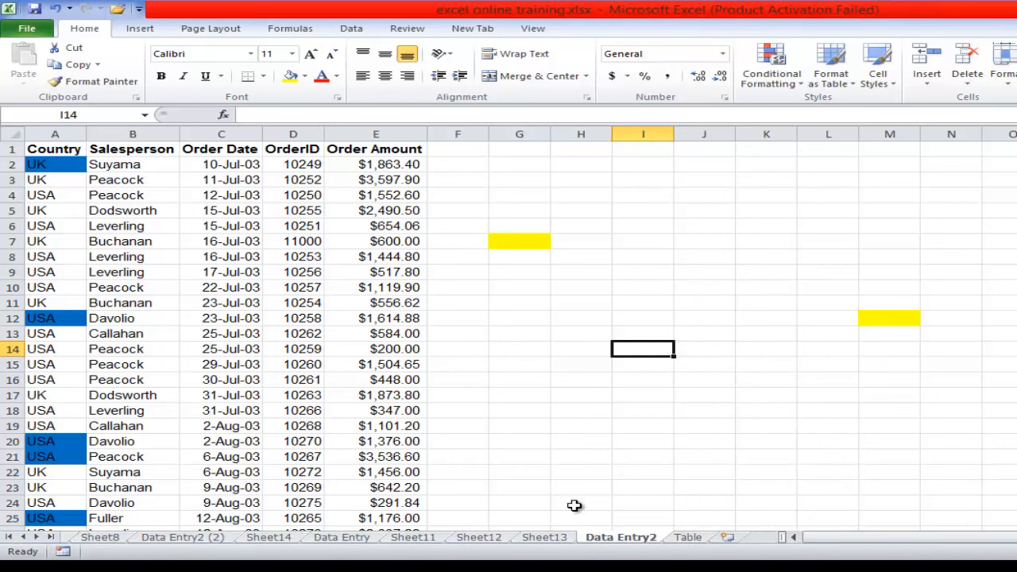
left_click(728, 537)
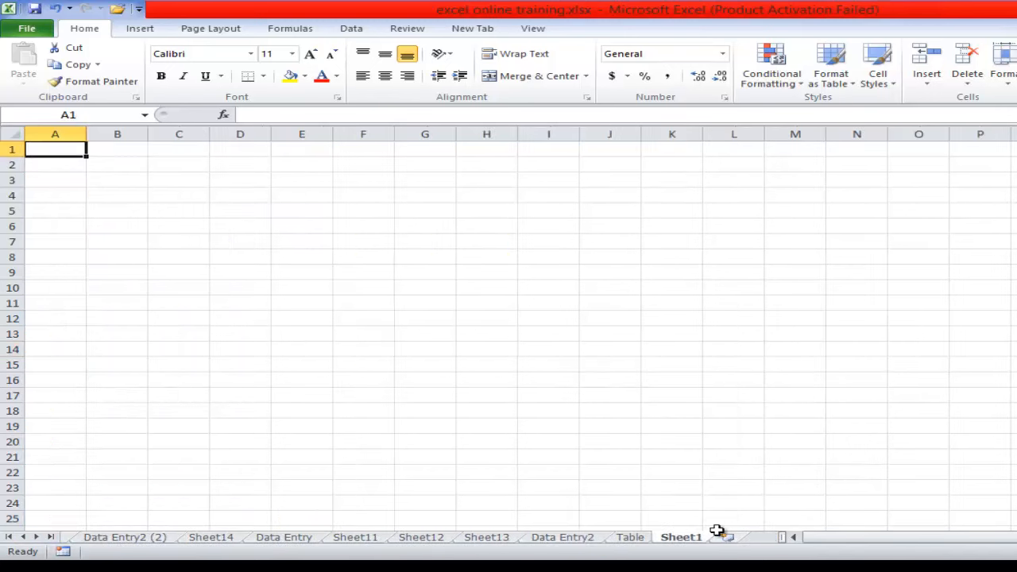
left_click(55, 170)
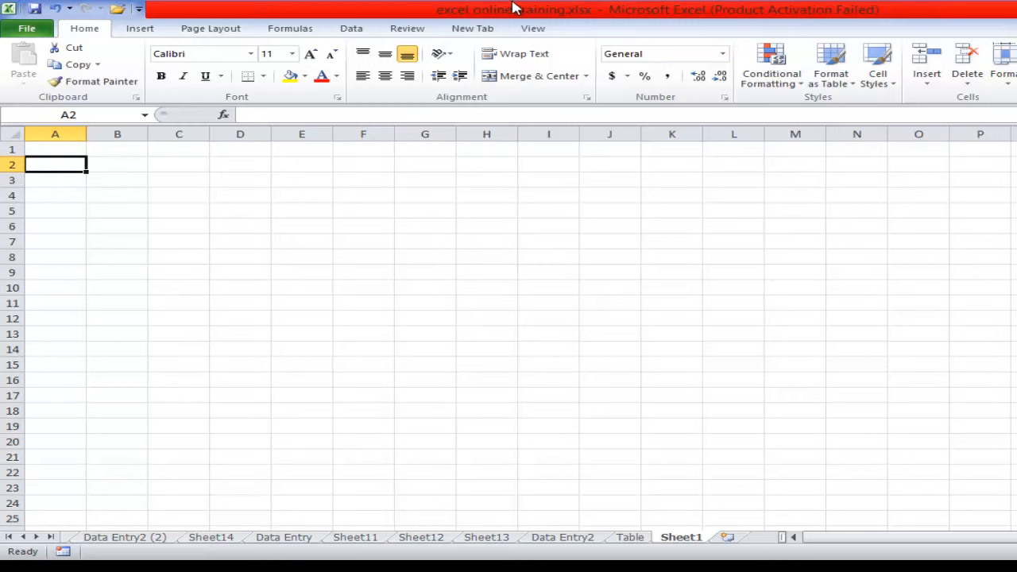
- Look over the macro commands offered among the view commands, and return to the sheet at cell D4
left_click(533, 29)
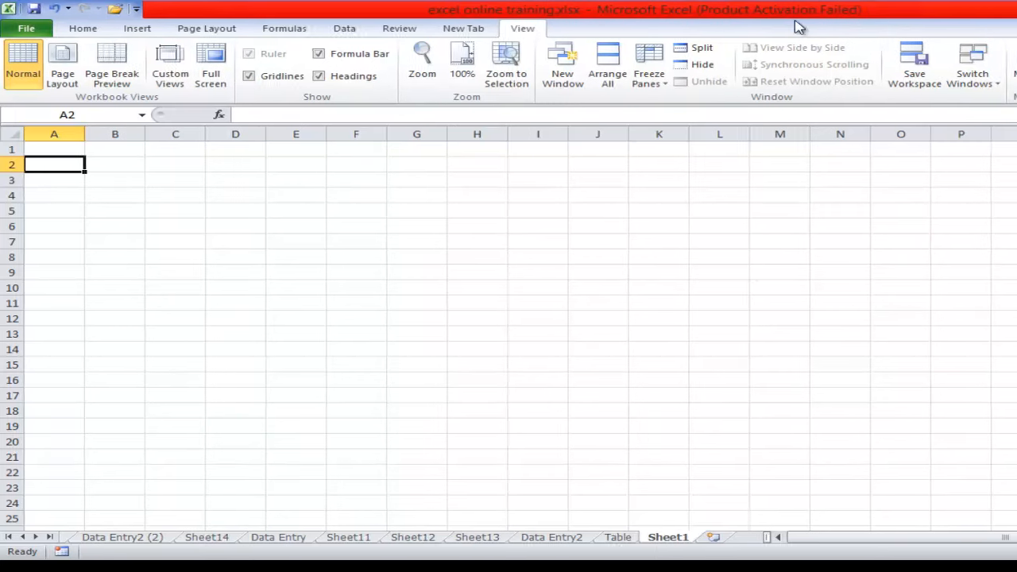
left_click(898, 89)
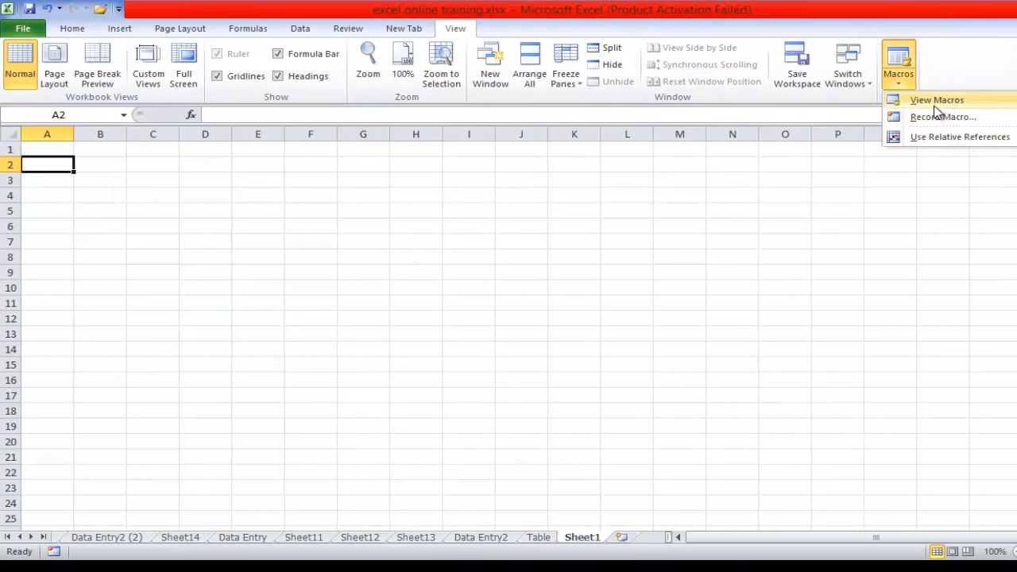
left_click(195, 194)
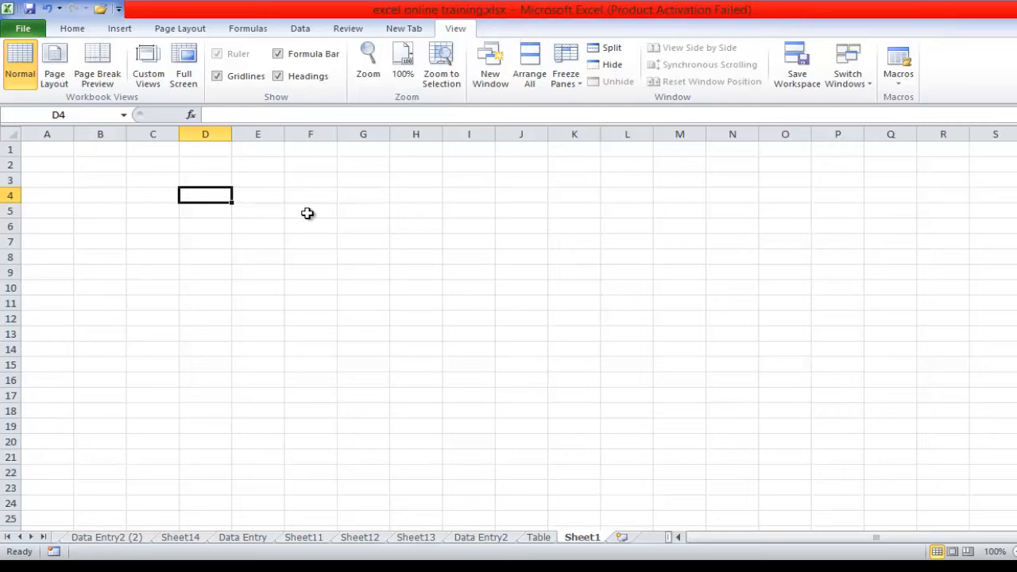
- Enable Developer among the main ribbon tabs in the Excel options and display its commands
left_click(23, 29)
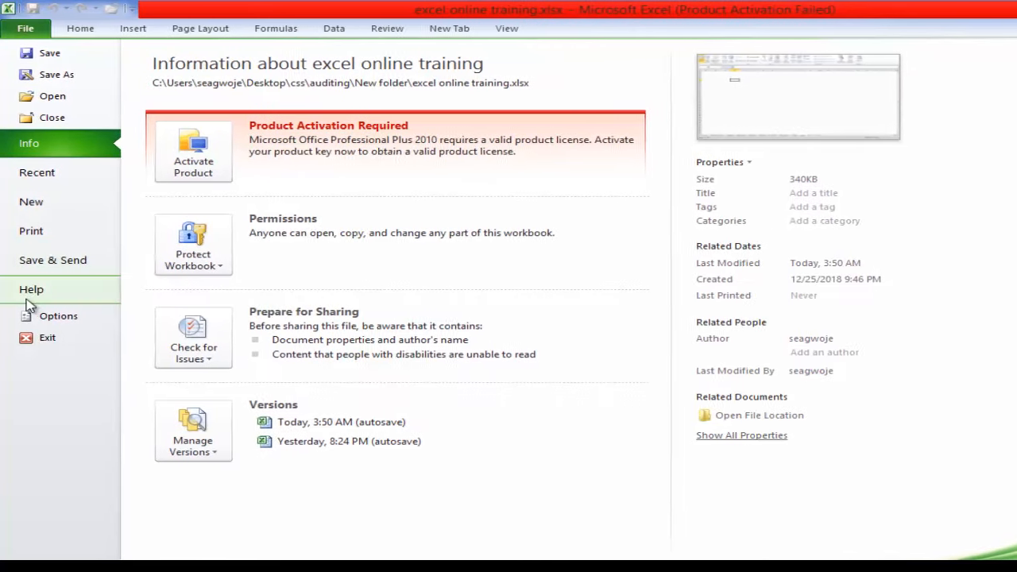
left_click(75, 316)
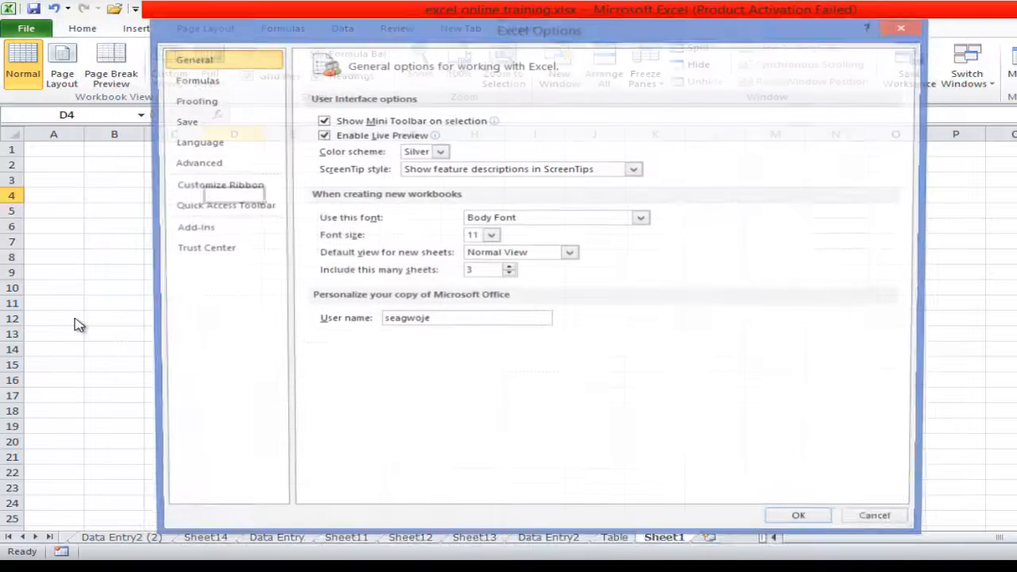
left_click(237, 186)
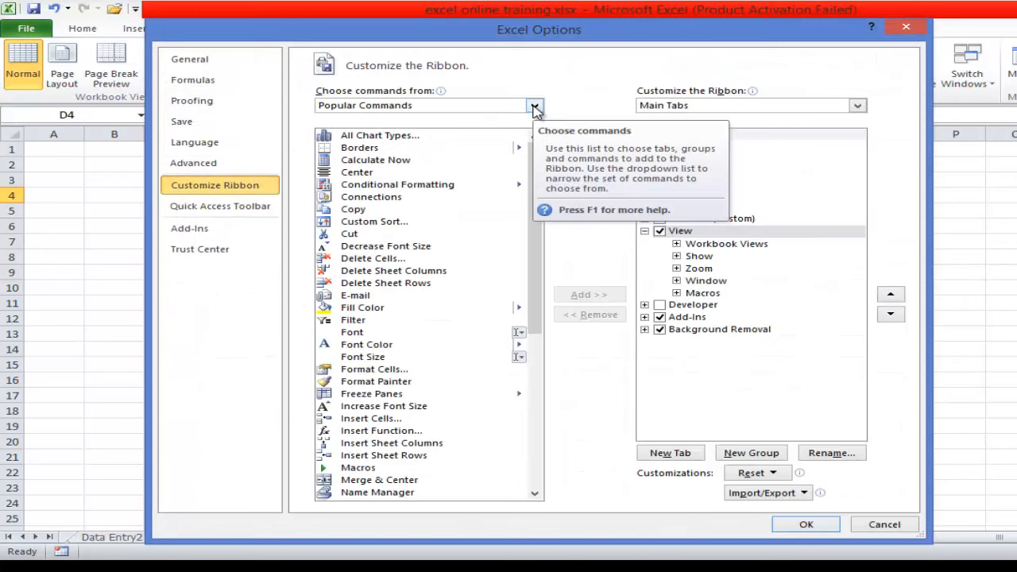
left_click(659, 305)
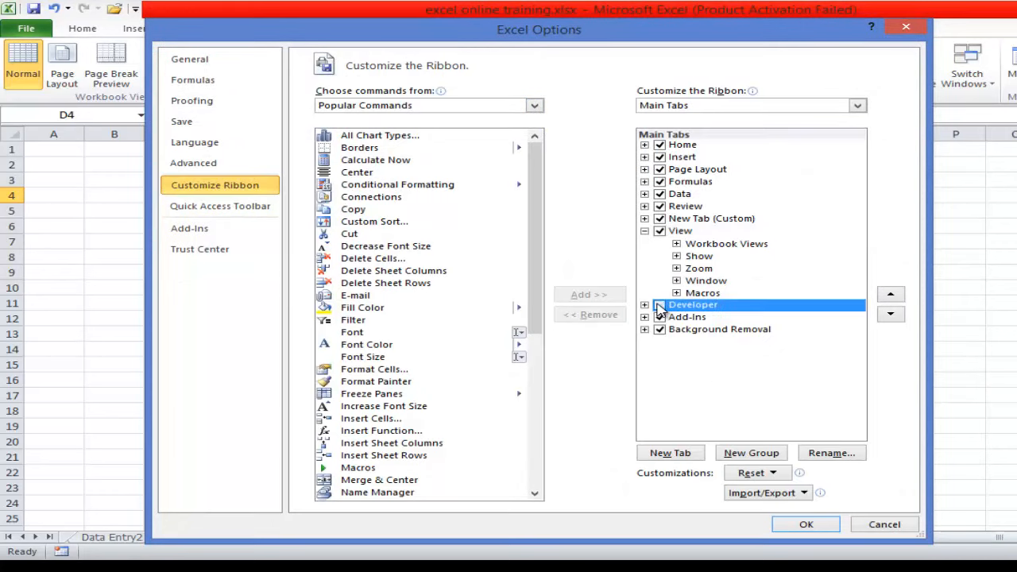
left_click(804, 526)
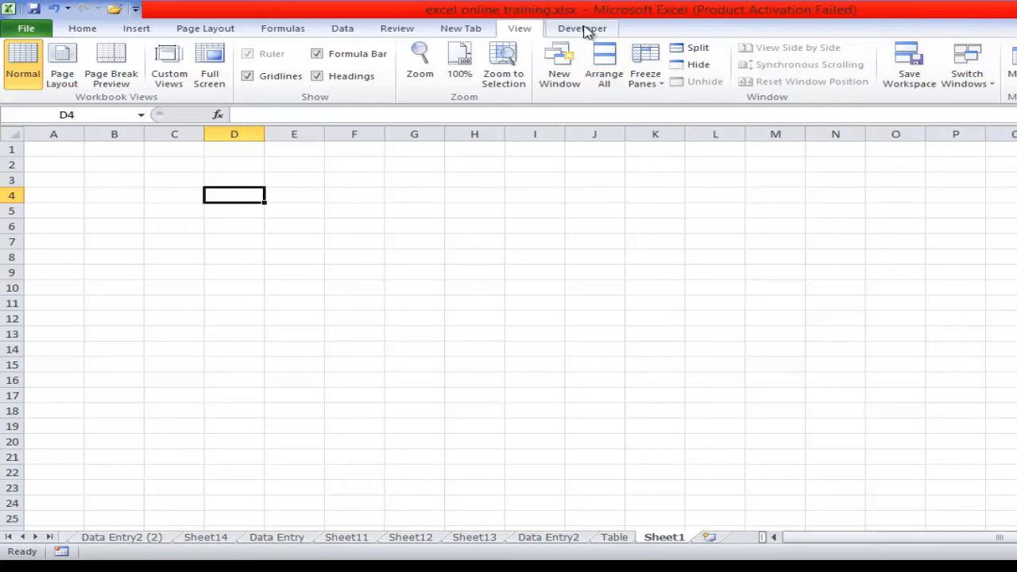
left_click(584, 31)
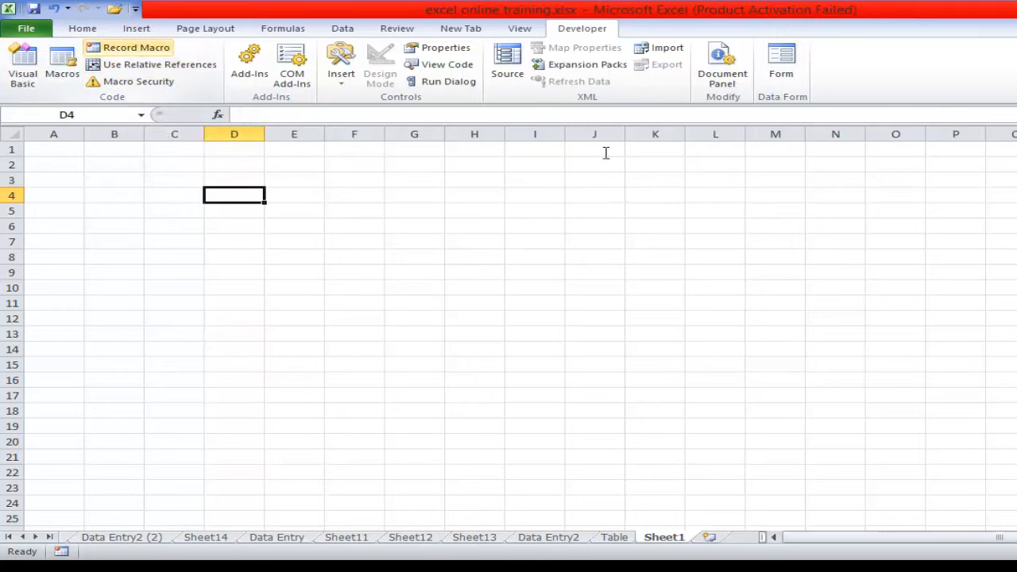
- Examine the Developer entry in the ribbon customization options again and close them without changes
right_click(970, 71)
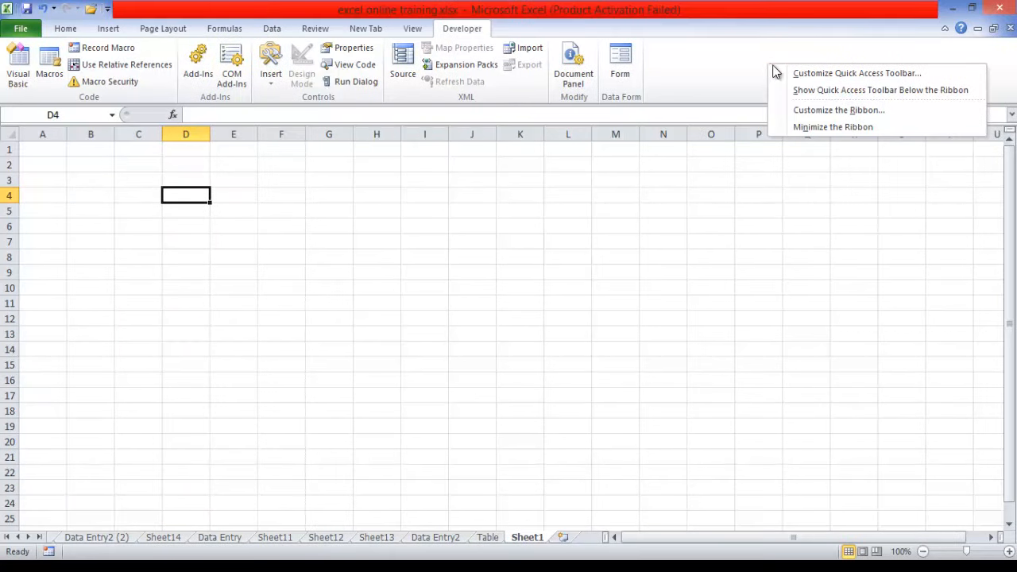
left_click(830, 110)
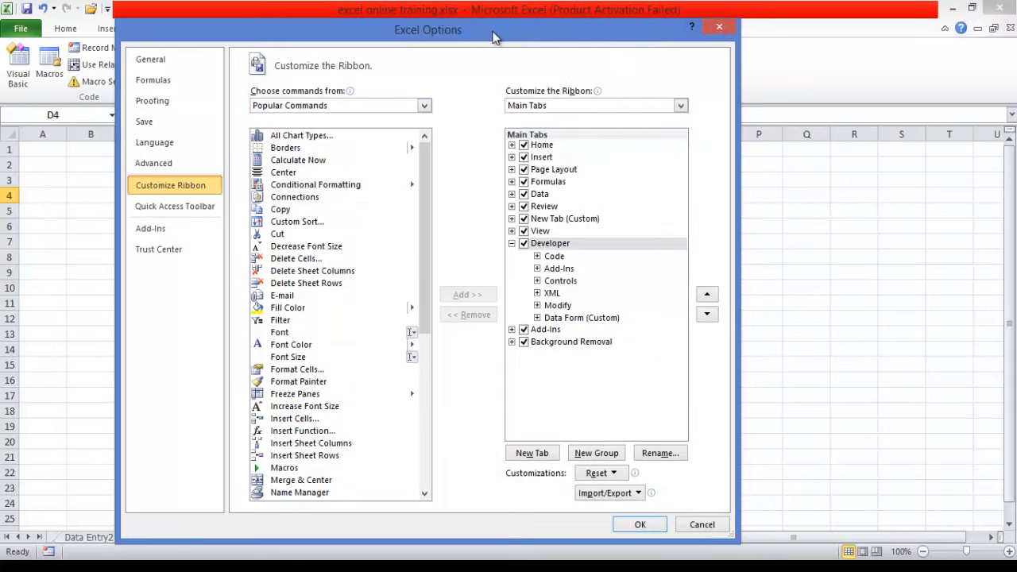
left_click(719, 27)
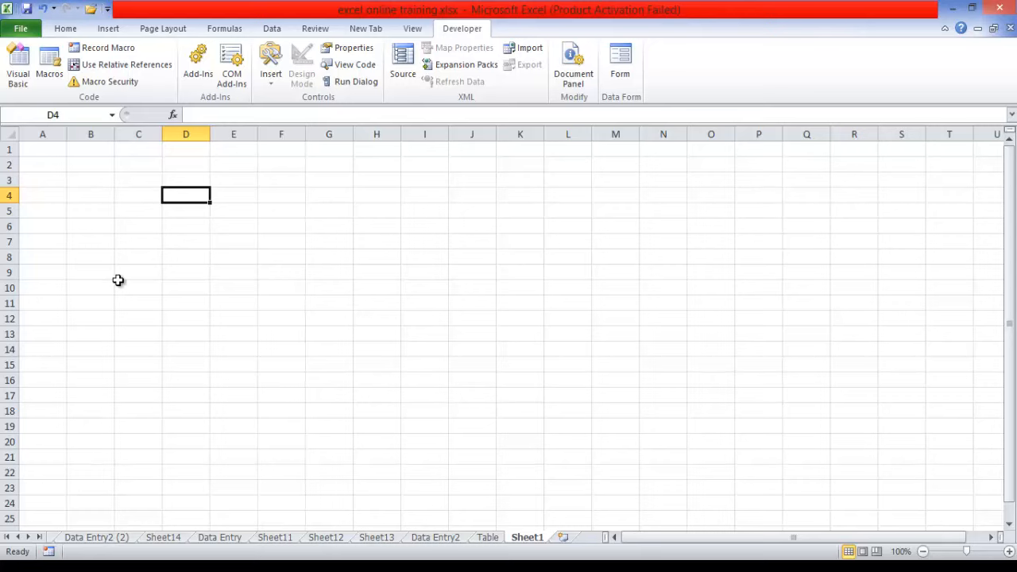
- Turn on relative references and set up a new macro recording with the name FutureAmt
left_click(114, 65)
left_click(108, 48)
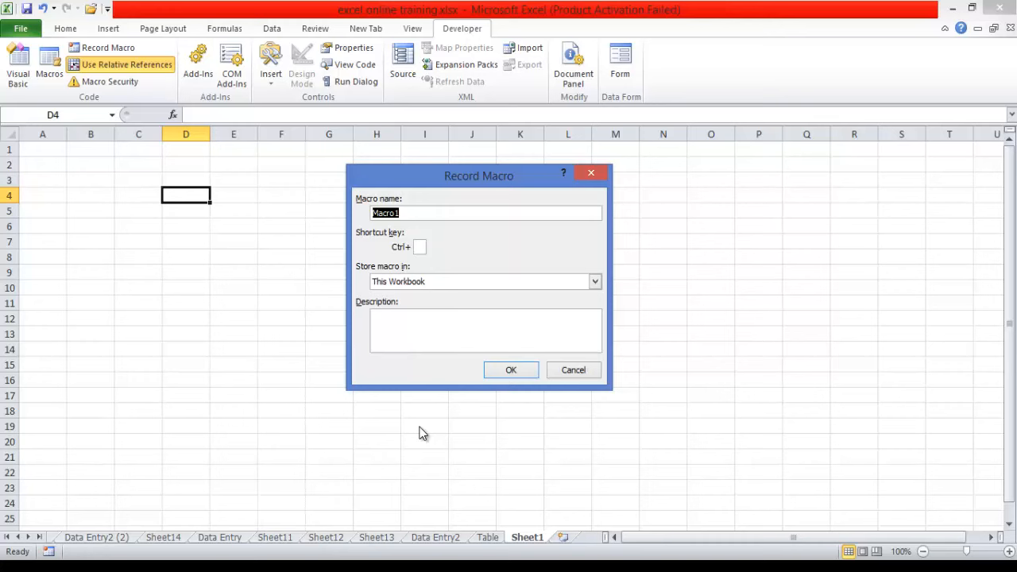
type("FutureAmt")
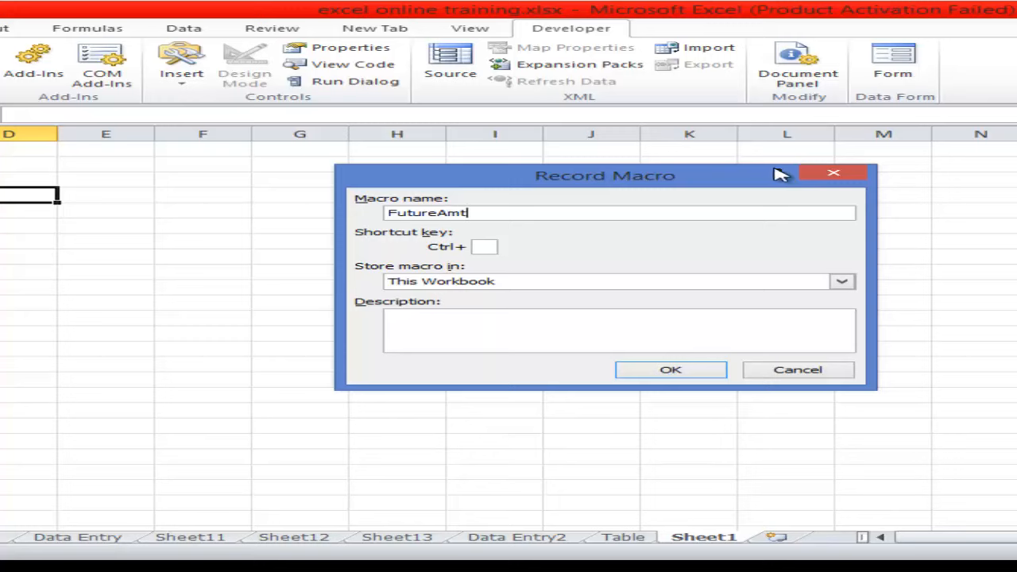
- Try to start the recording with a space in the macro name, as Future Amt
left_click(441, 214)
type("p")
key("BackSpace")
key("BackSpace")
type("_")
left_click(675, 369)
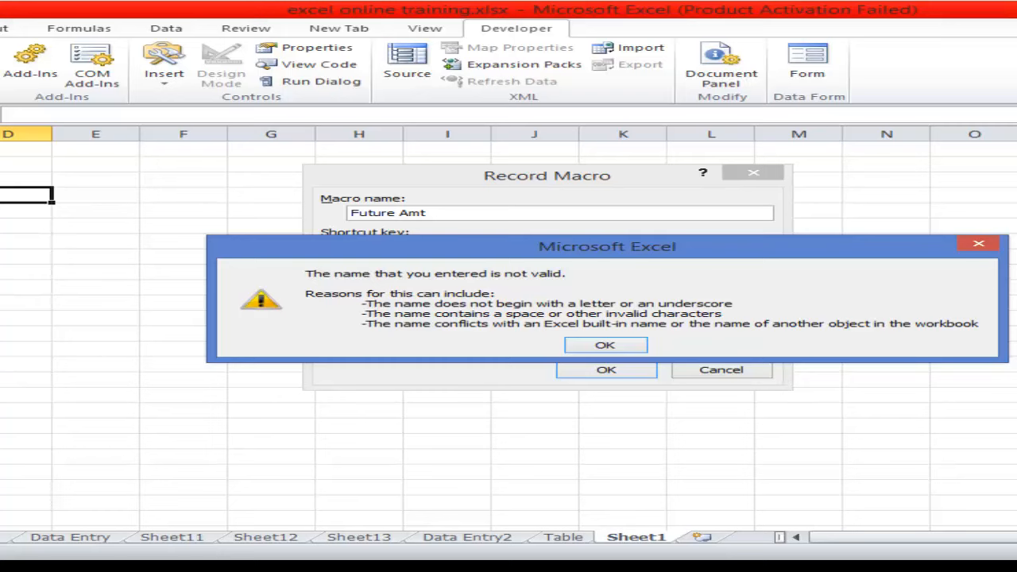
left_click(979, 246)
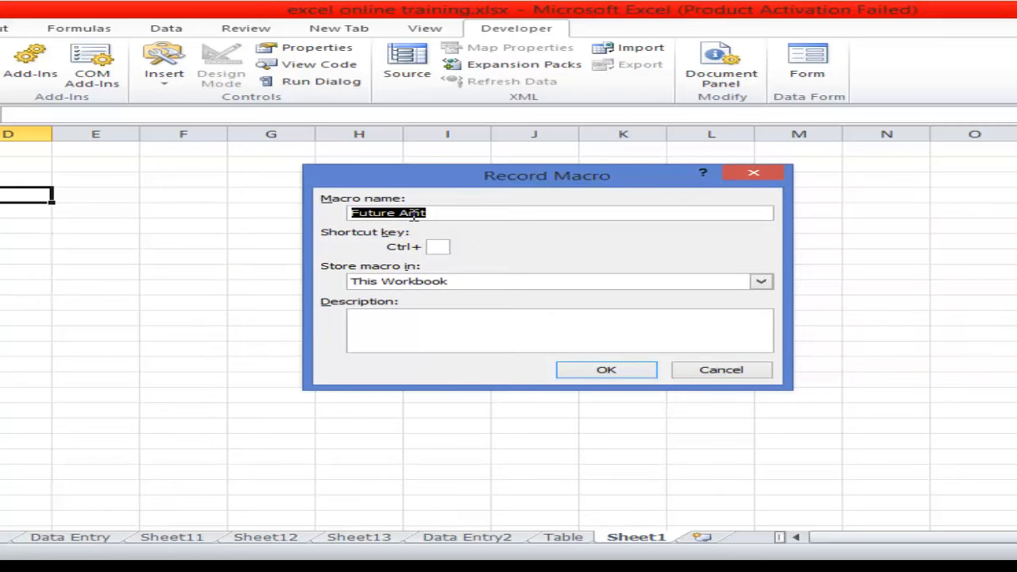
- Change the macro name to Future_Amt and assign Ctrl+t as its shortcut key
left_click(403, 213)
key("BackSpace")
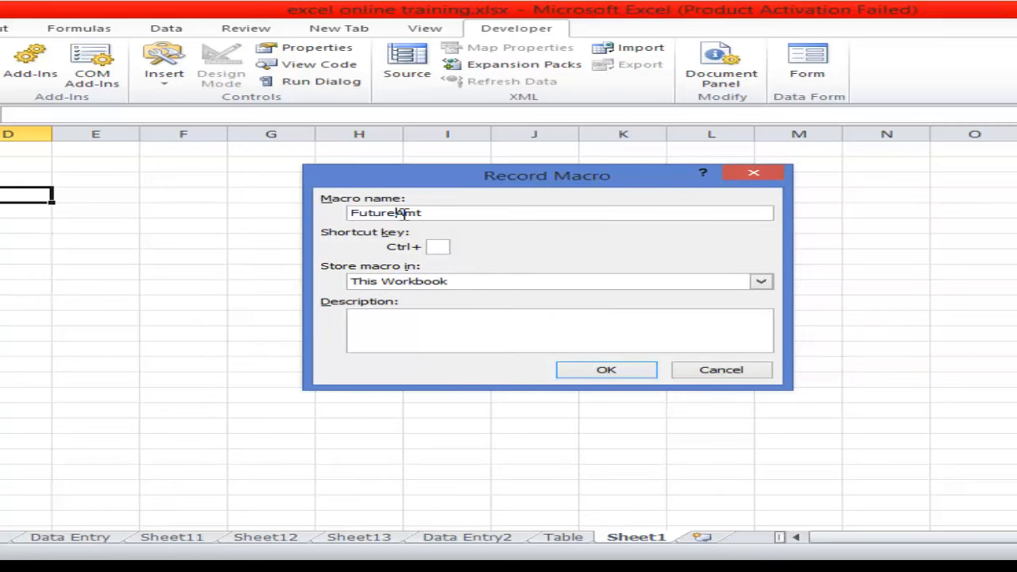
type("_")
left_click(435, 246)
type("t")
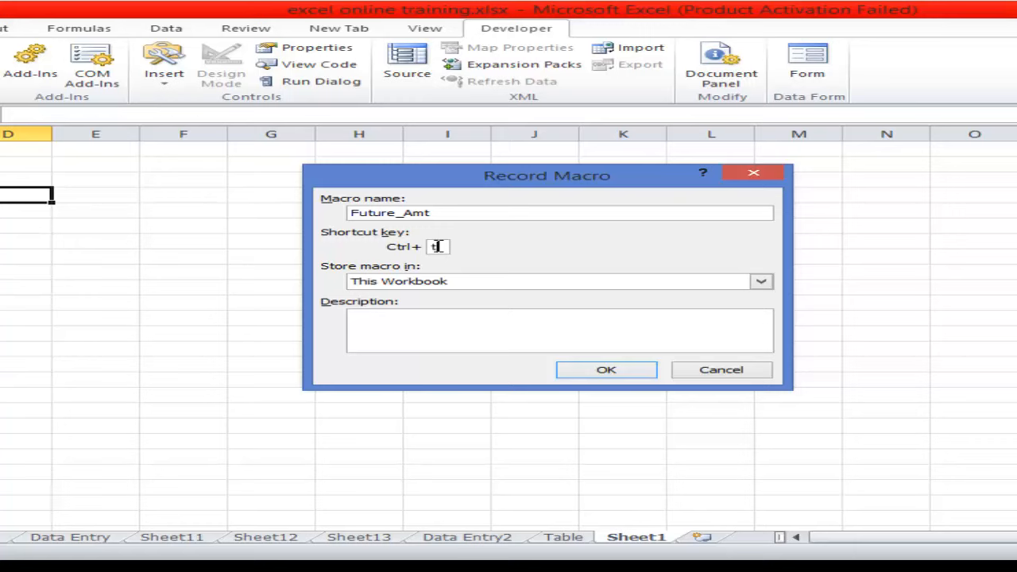
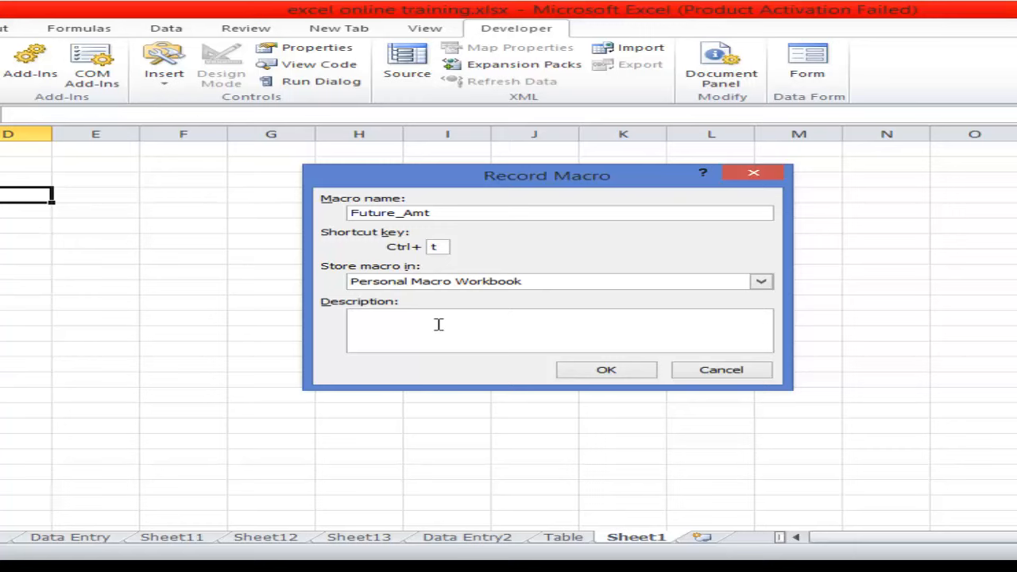
- Enter the macro description "Find the future of a certain amout of fund"
left_click(439, 324)
type("Find the future of a certain")
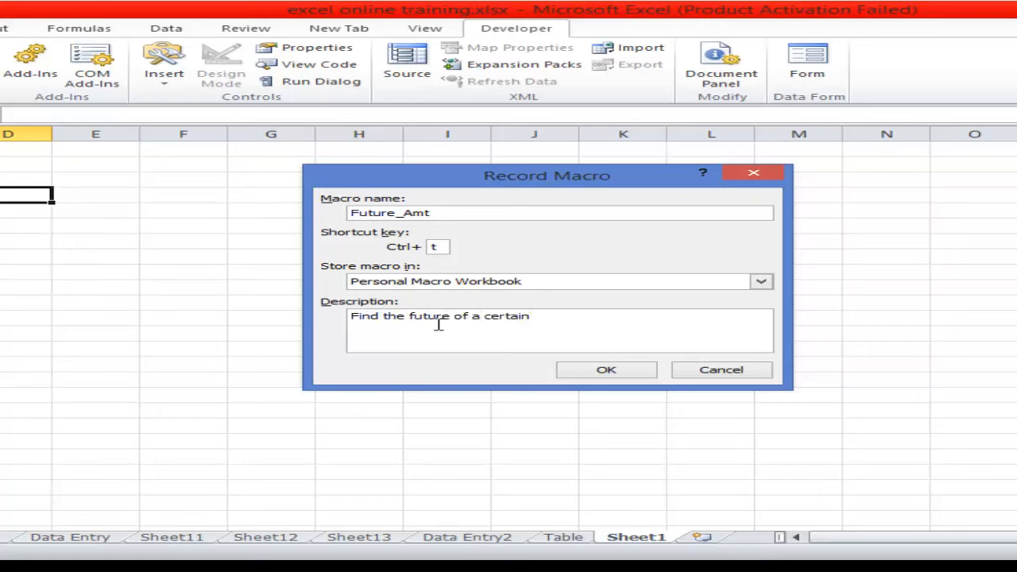
type(" amout of mo")
key("BackSpace")
key("BackSpace")
key("BackSpace")
key("BackSpace")
type("fund")
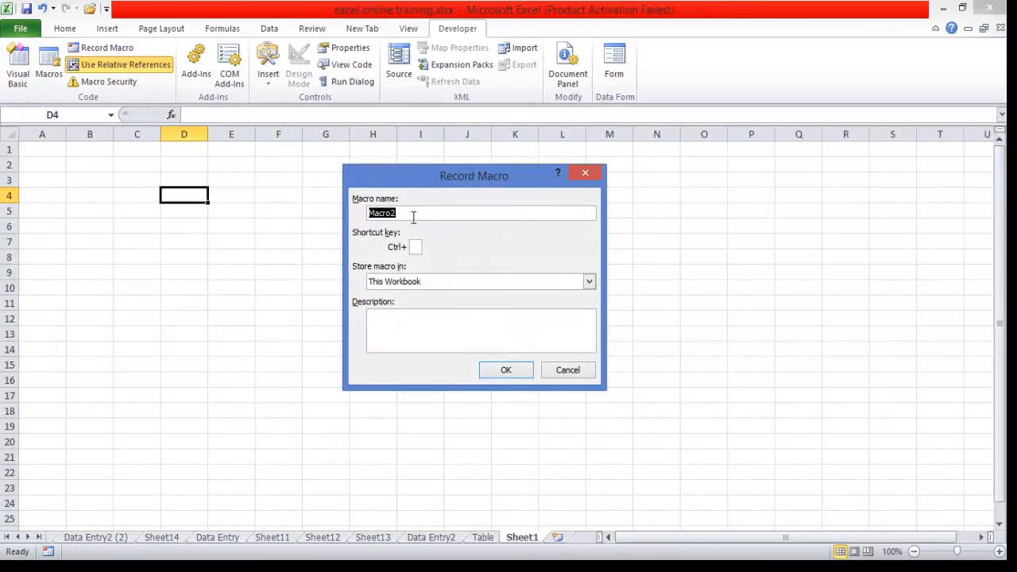
- Start recording a macro named PresentAmt with shortcut Ctrl+t, stored in This Workbook, with no description
type("Present")
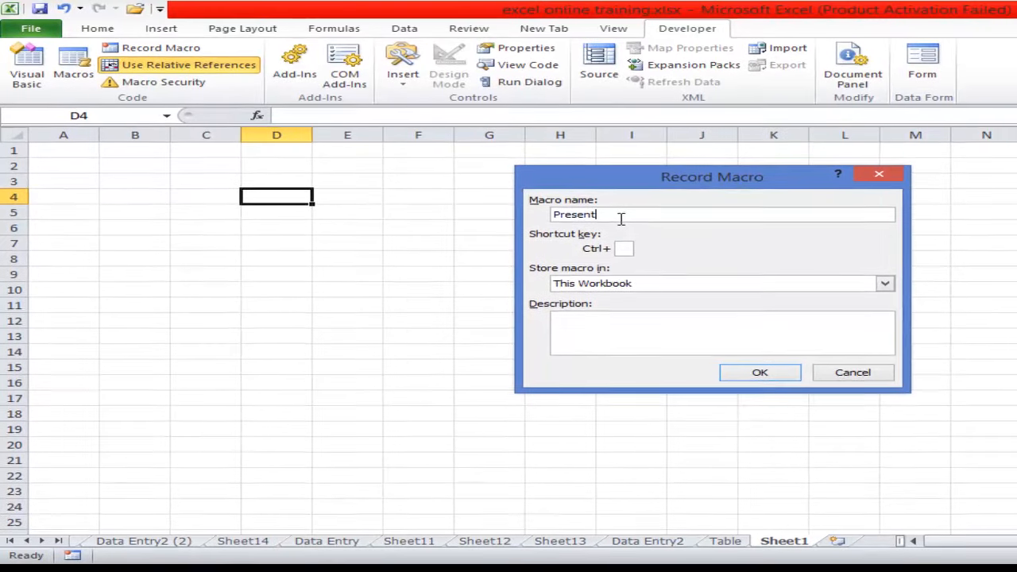
type("Amt")
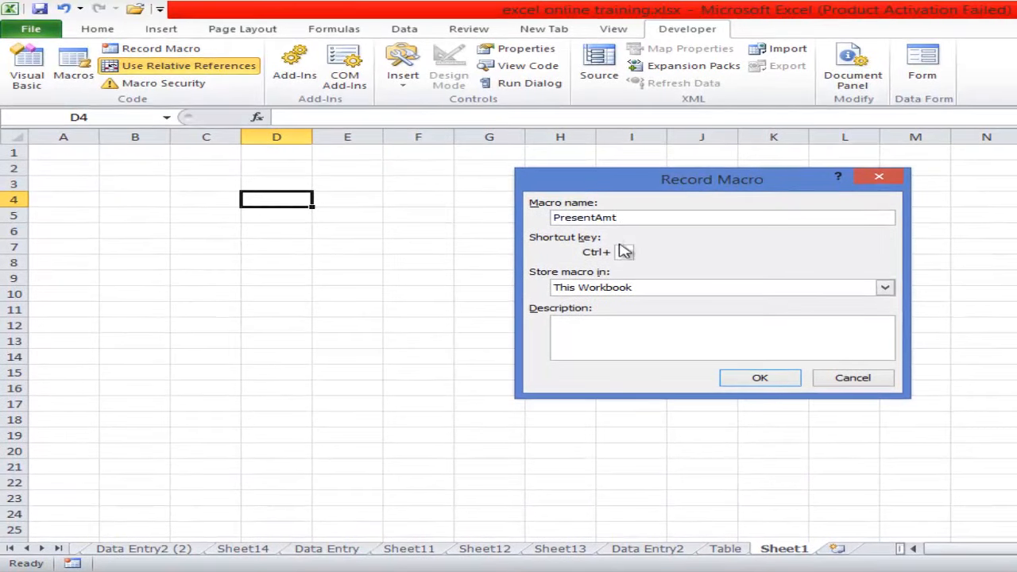
type("t")
left_click(884, 288)
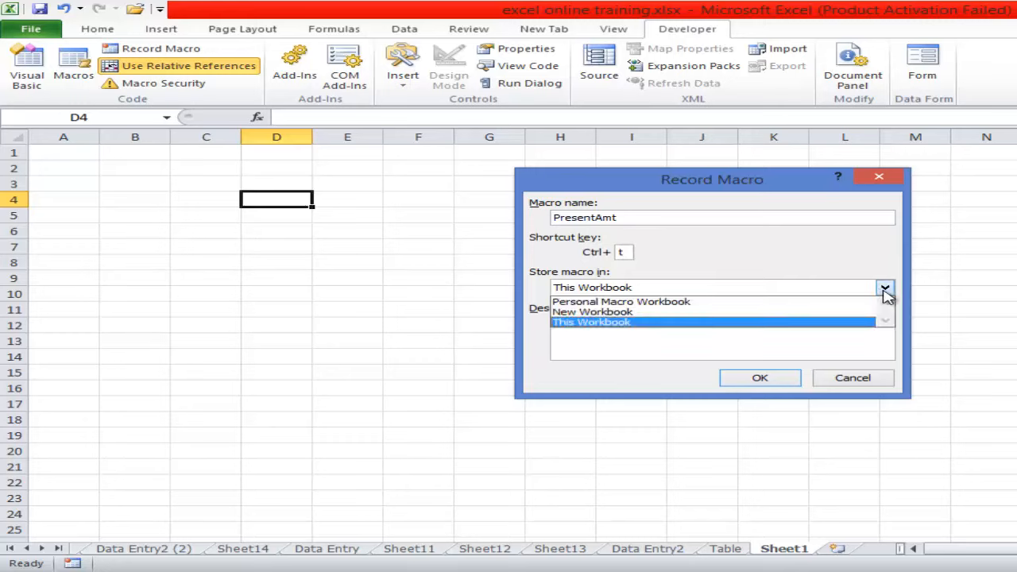
left_click(885, 291)
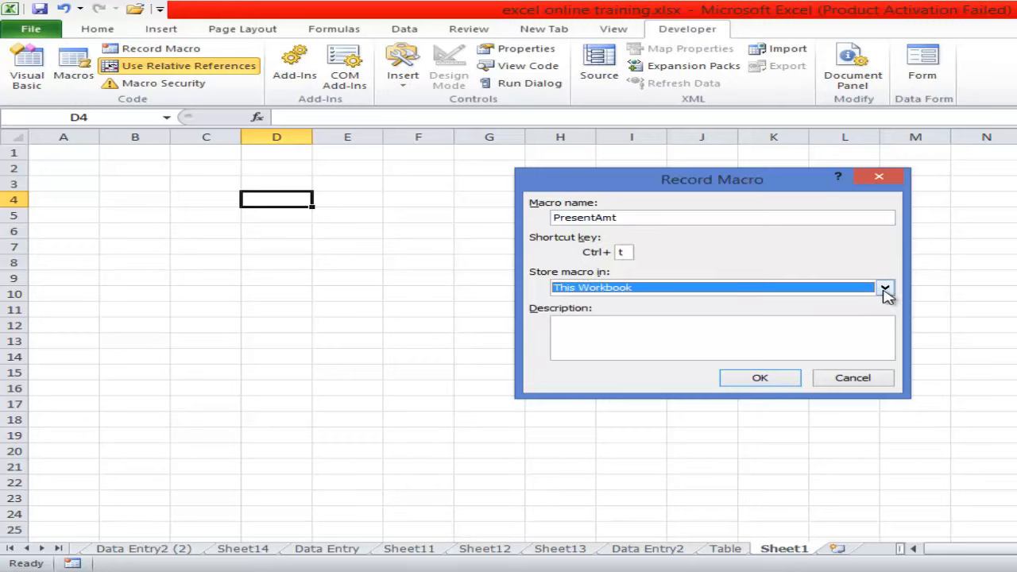
left_click(735, 346)
left_click(758, 377)
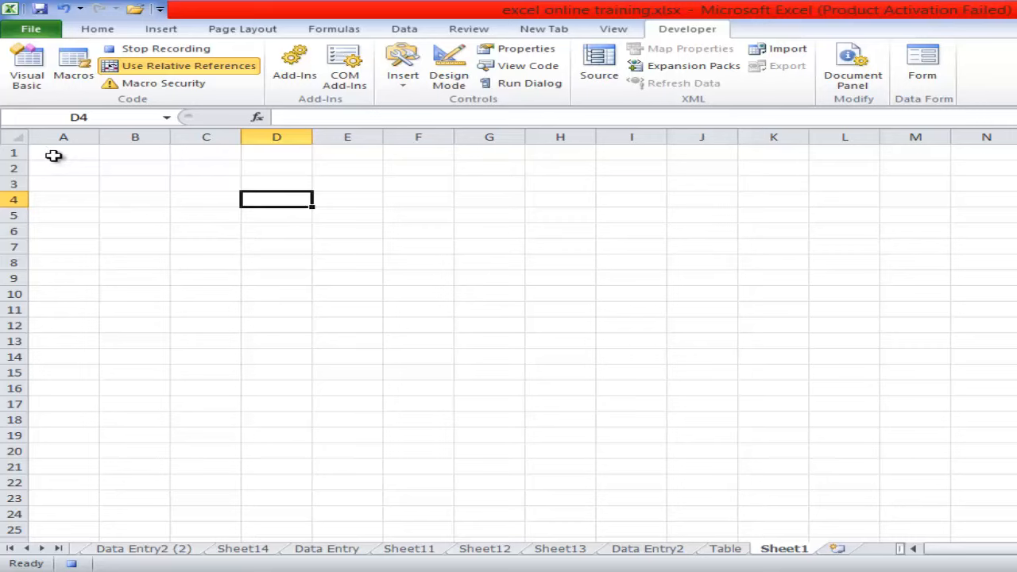
- Enter the labels Capital, Yr and Ir in cells A2 to A4
left_click(52, 166)
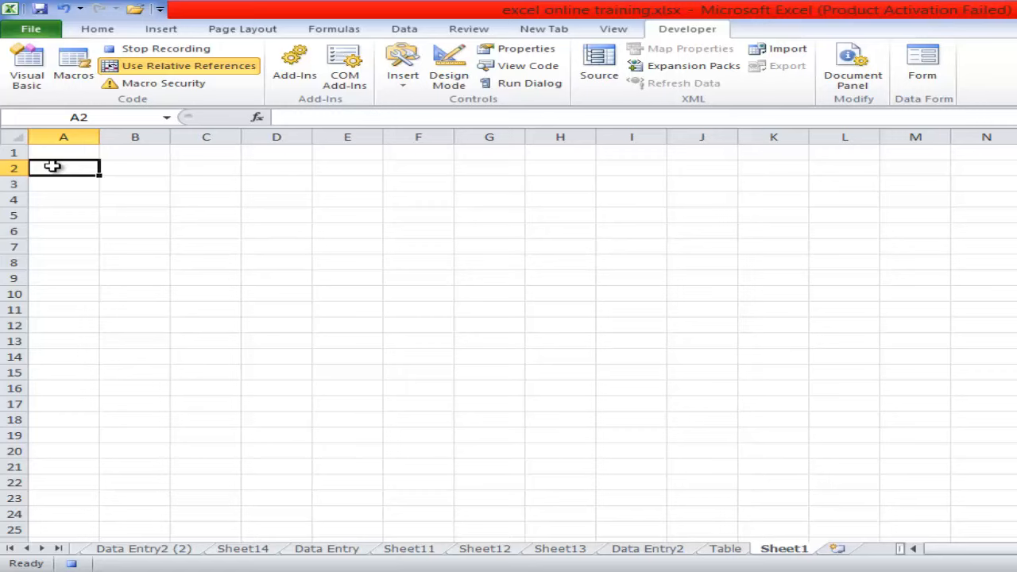
type("Cap")
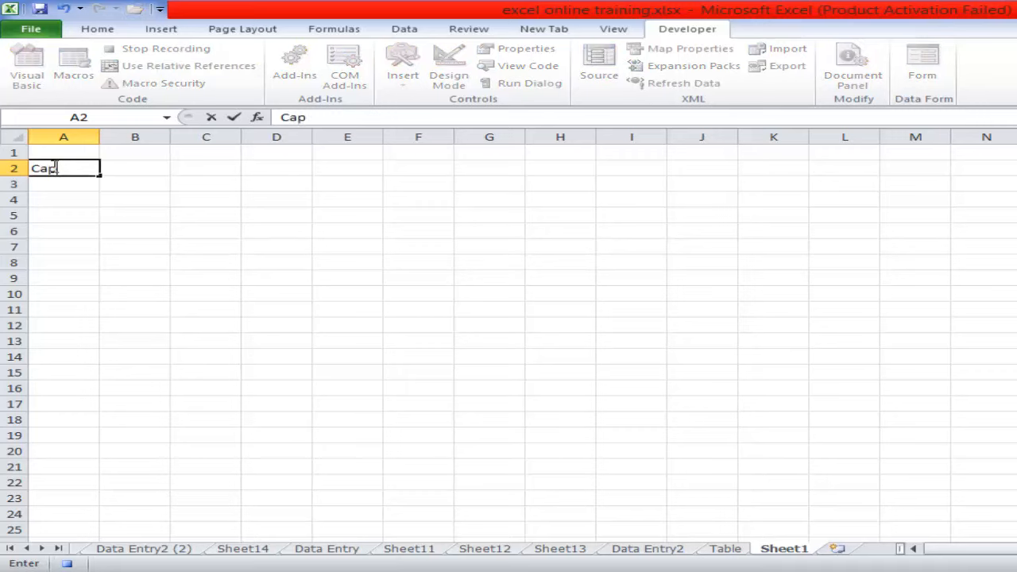
type("ital")
key("Return")
type("Yr")
key("Return")
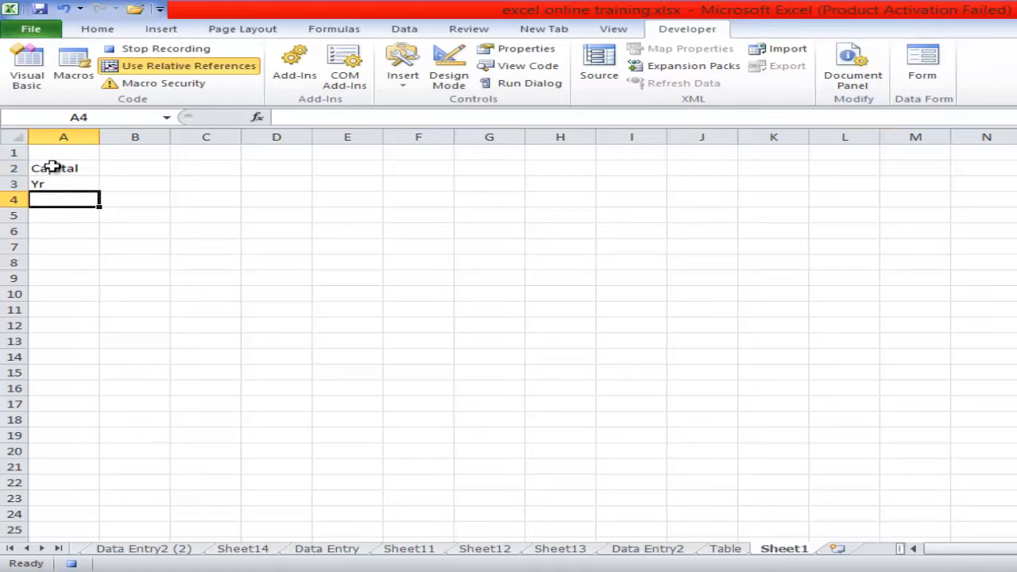
type("Ir")
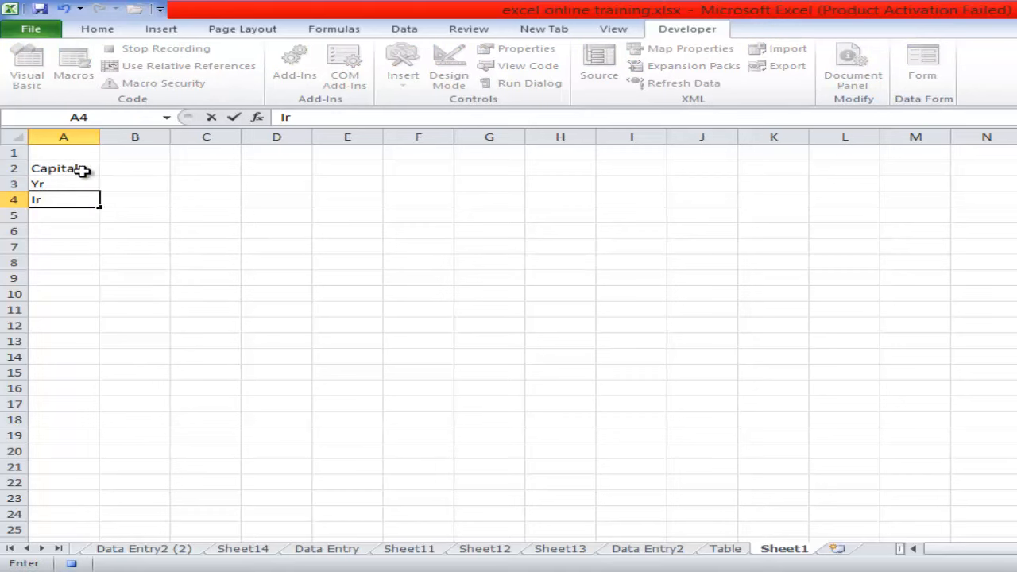
- Enter 100000 for Capital, 10 for Yr and 10% for Ir in cells B2 to B4
left_click(118, 167)
type("100")
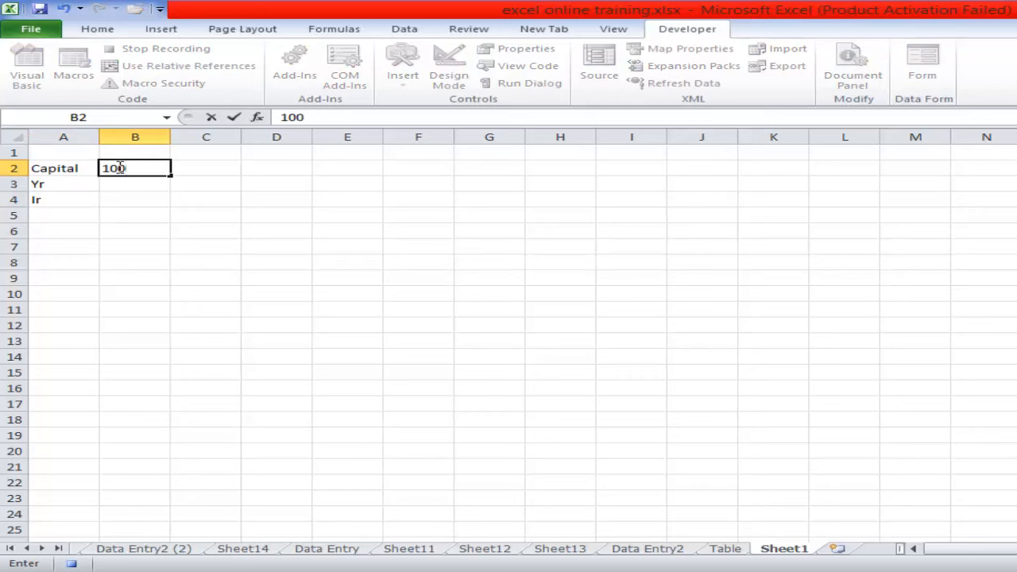
type("000")
key("Return")
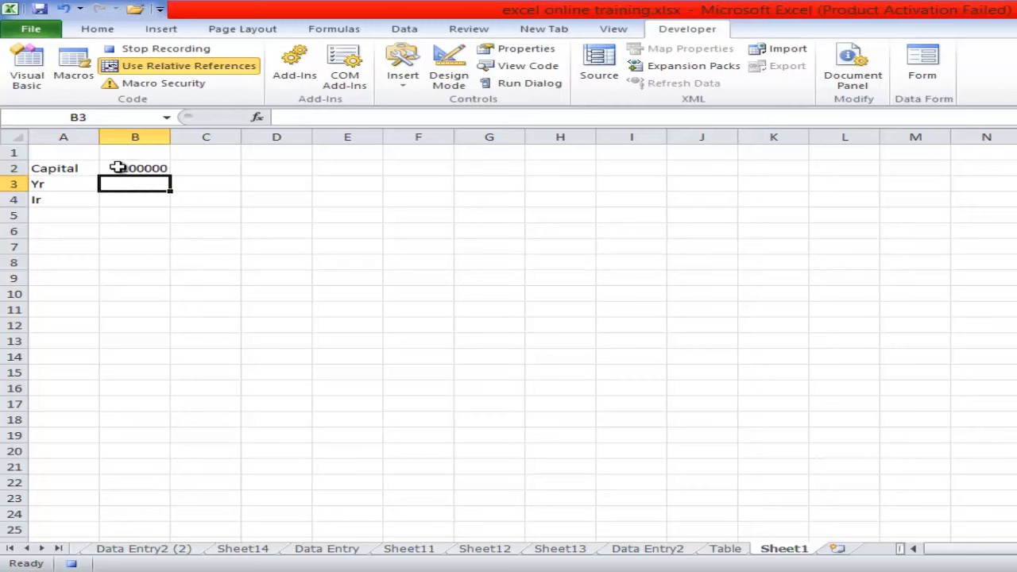
type("10")
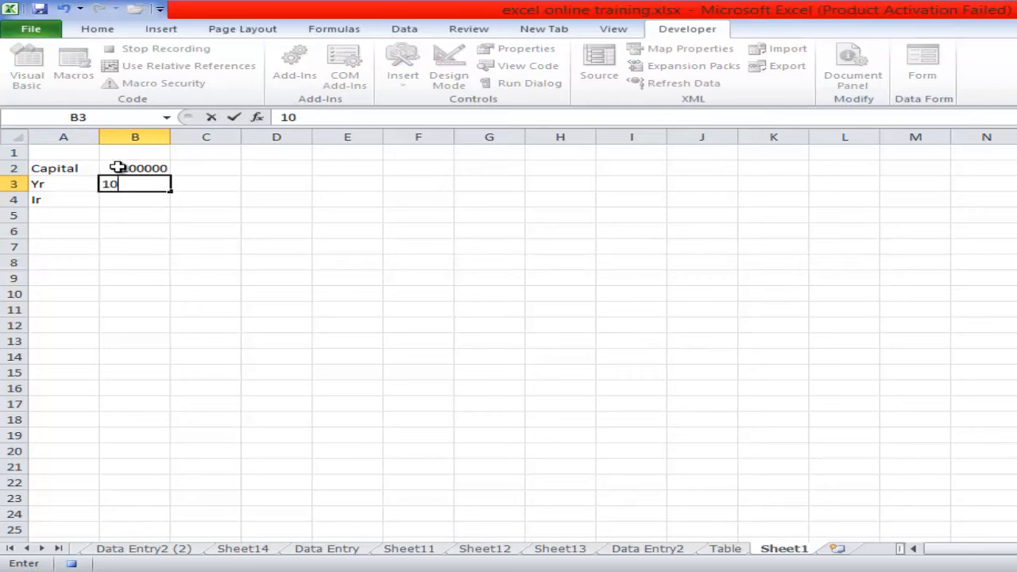
key("Return")
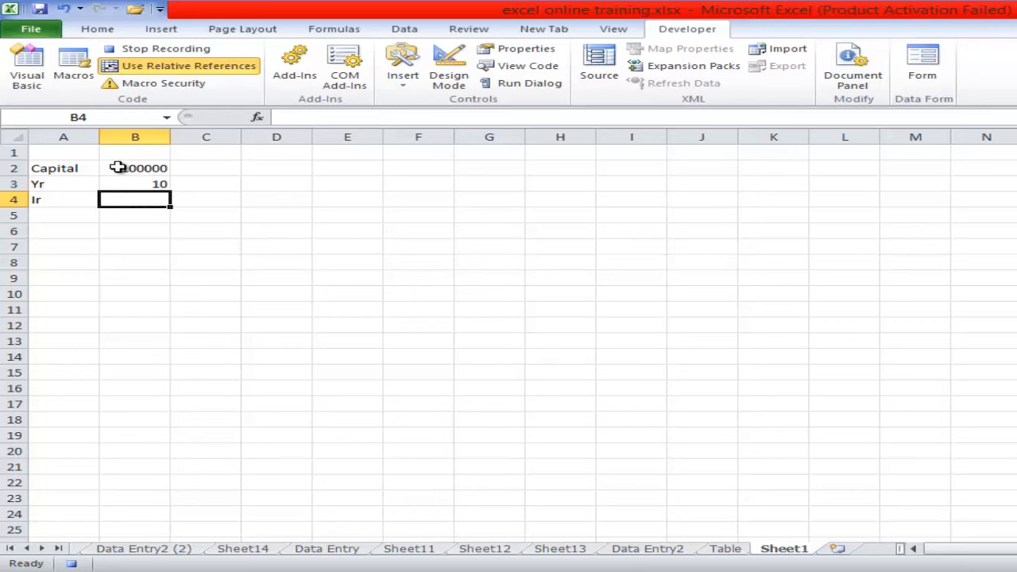
type("10")
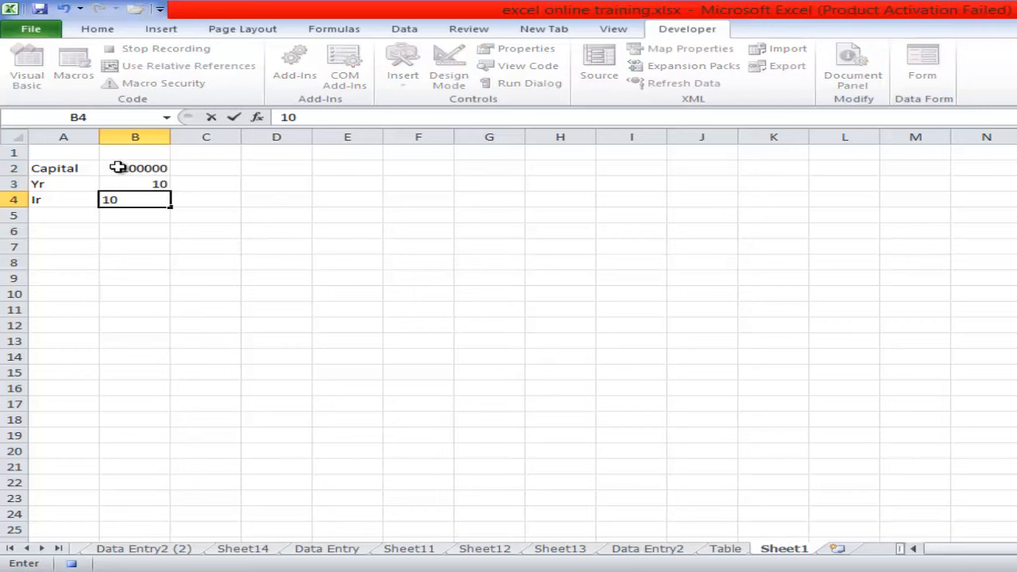
type("%")
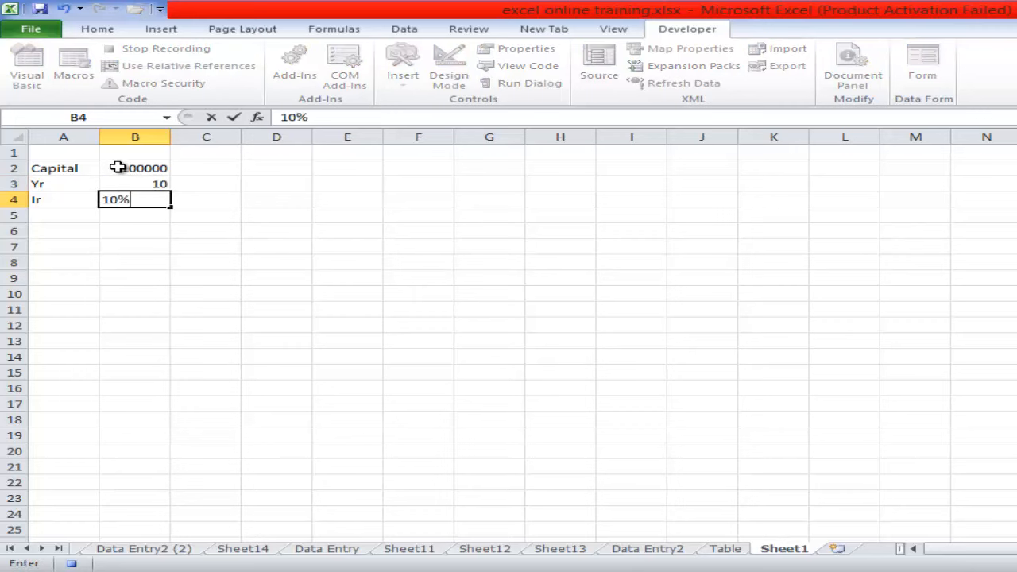
- Label cell A6 as FV
left_click(64, 229)
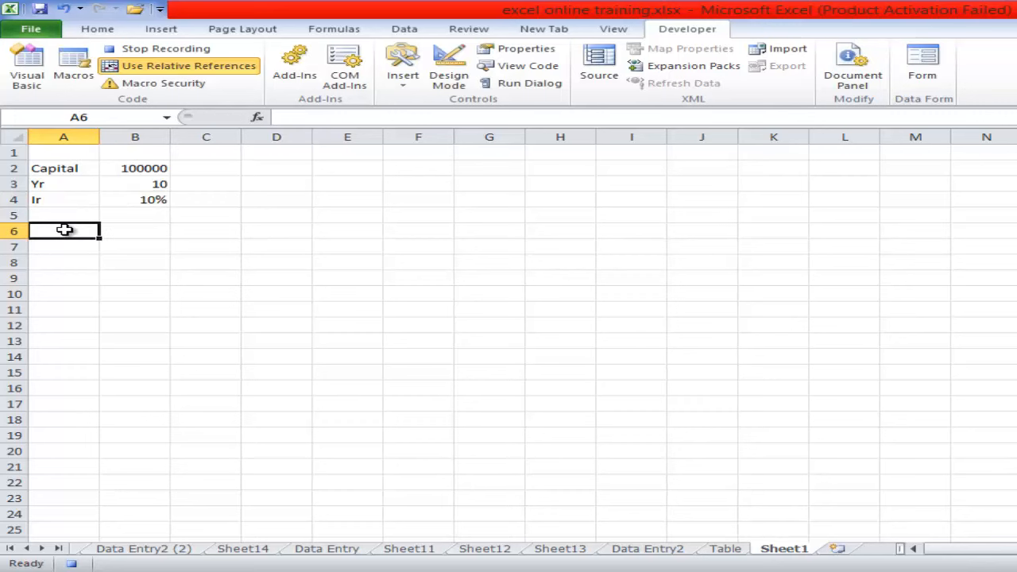
type("Fu")
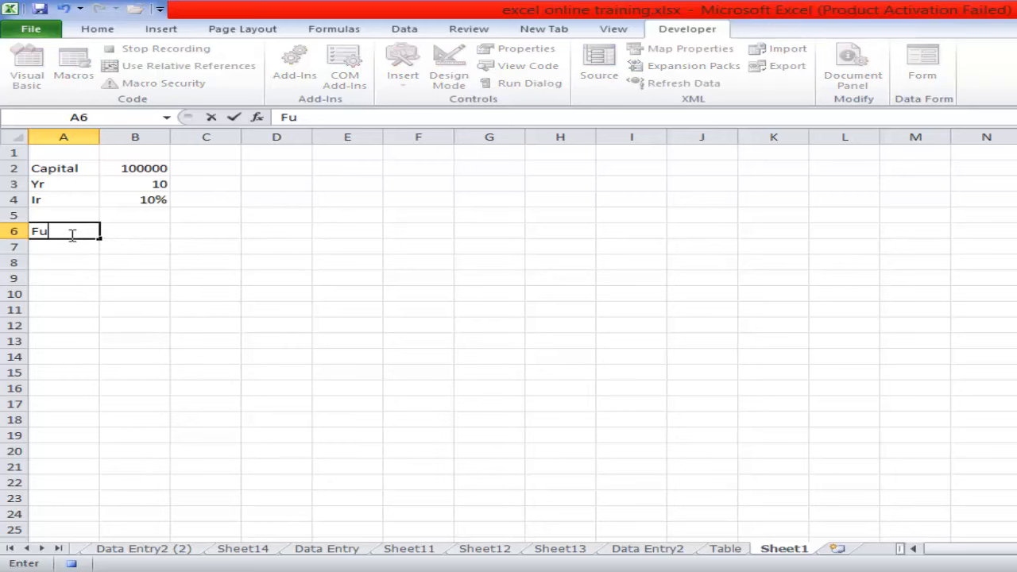
type("n")
key("BackSpace")
key("BackSpace")
type("V")
- Calculate the future value in cell B6 with the formula =B2*(1+B4)^B3
left_click(135, 232)
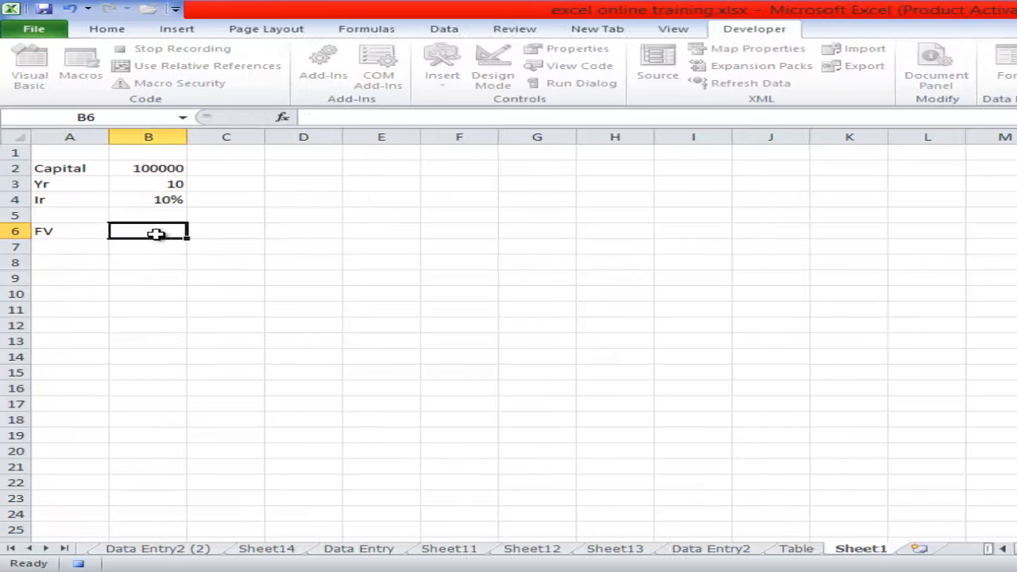
type("=")
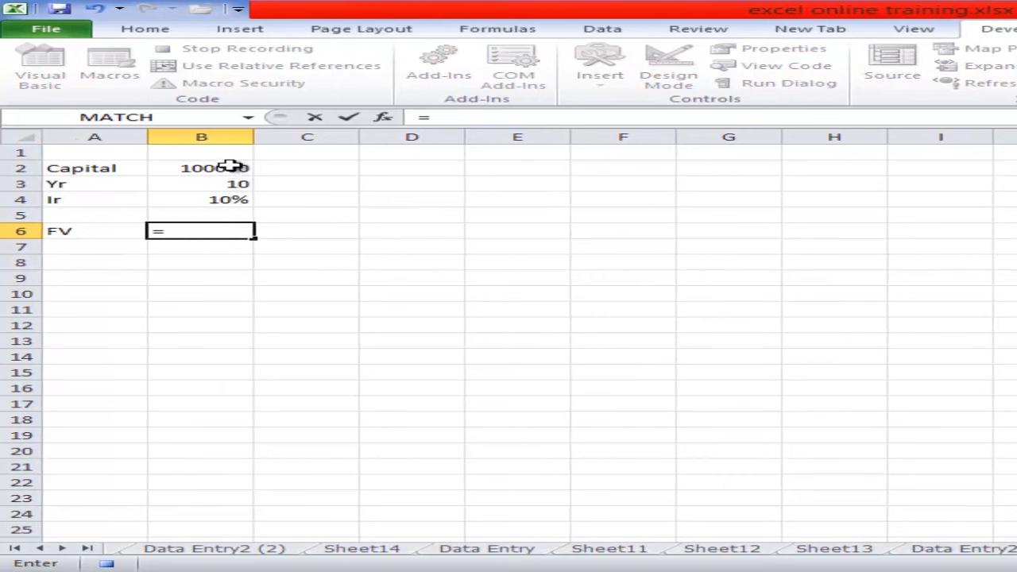
left_click(208, 165)
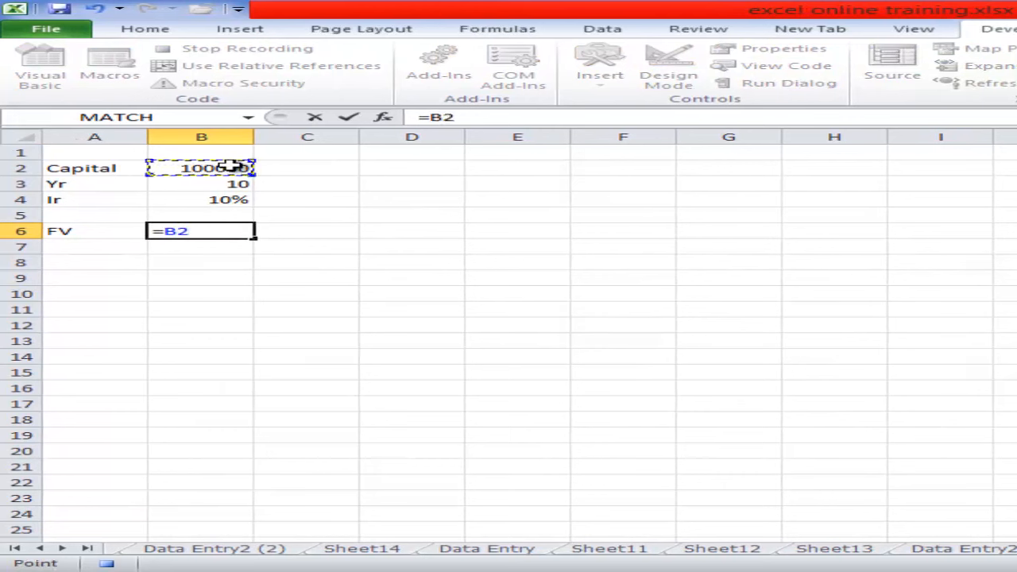
type("*(1")
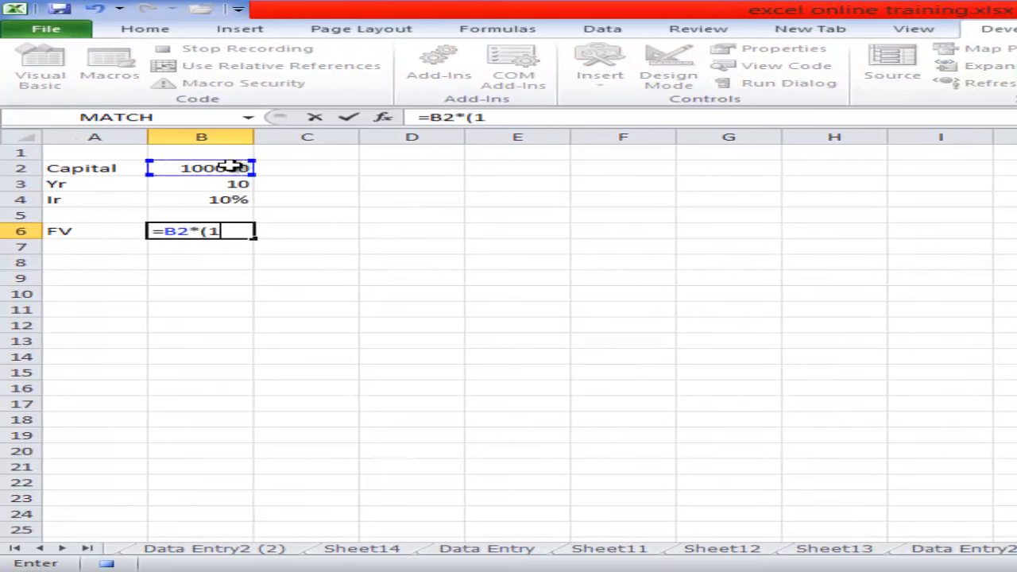
type("+")
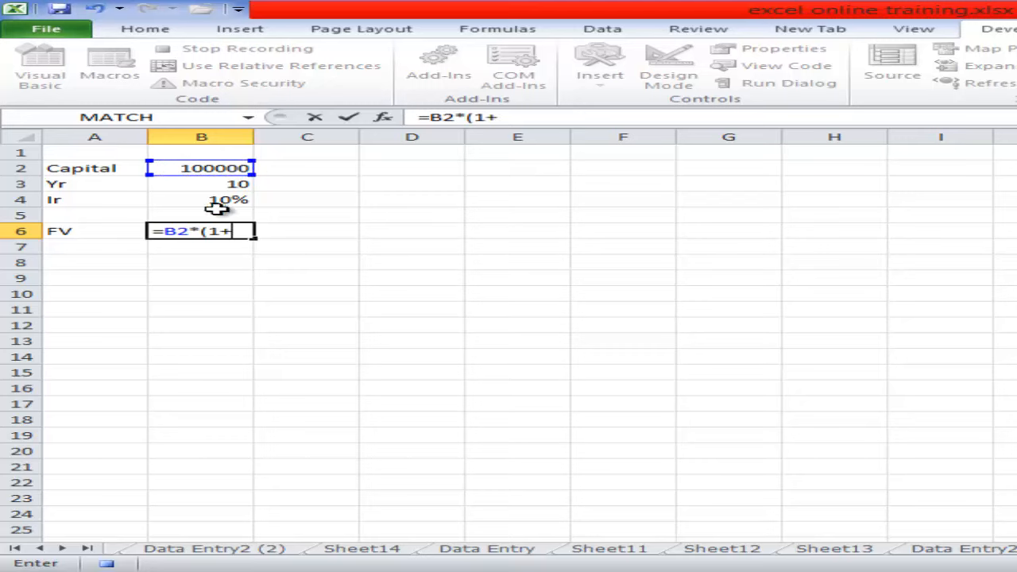
left_click(218, 201)
type(")")
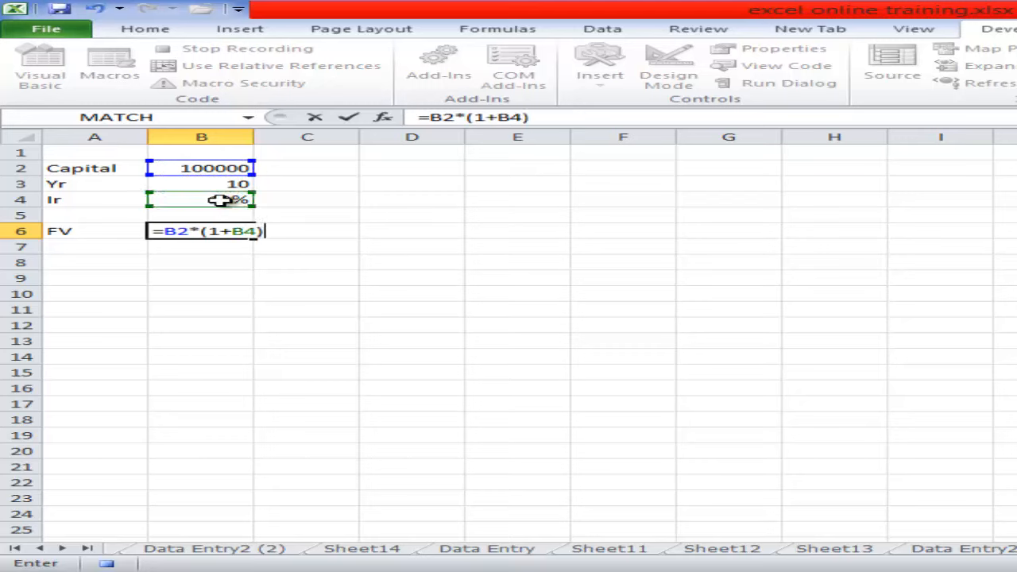
type("^")
left_click(217, 183)
key("Return")
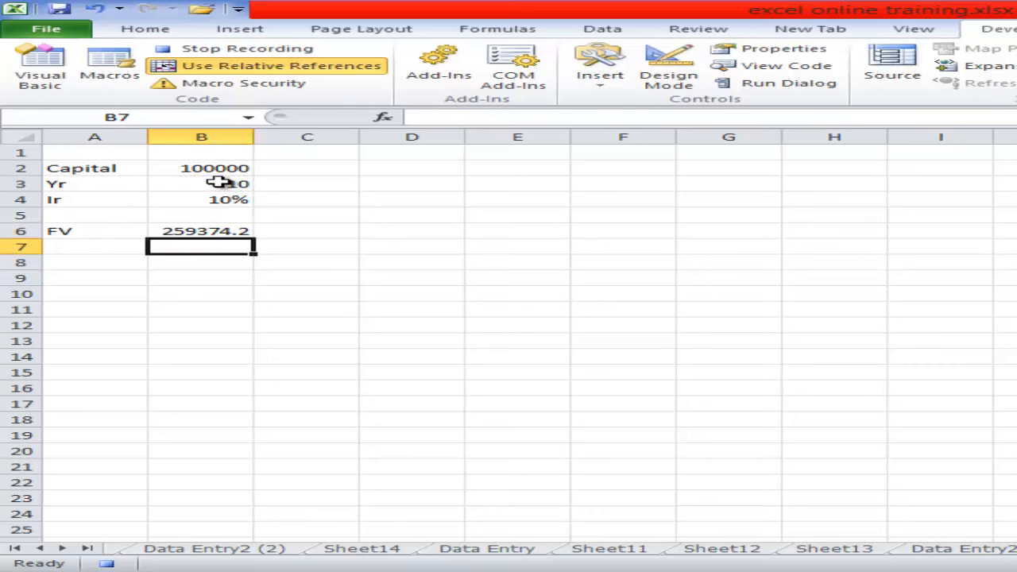
- Format the future value in cell B6 to show two decimal places
left_click(236, 230)
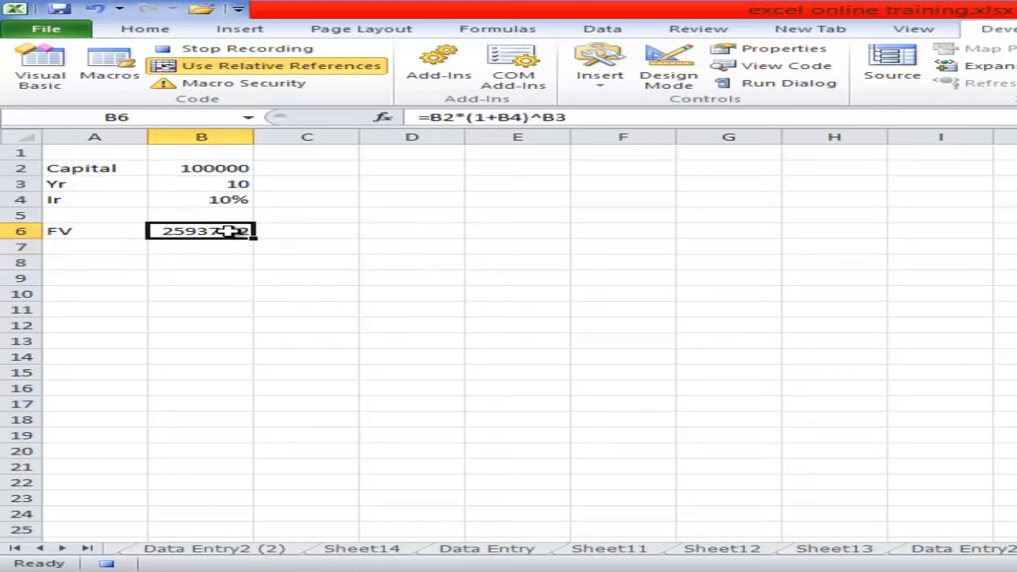
left_click(164, 28)
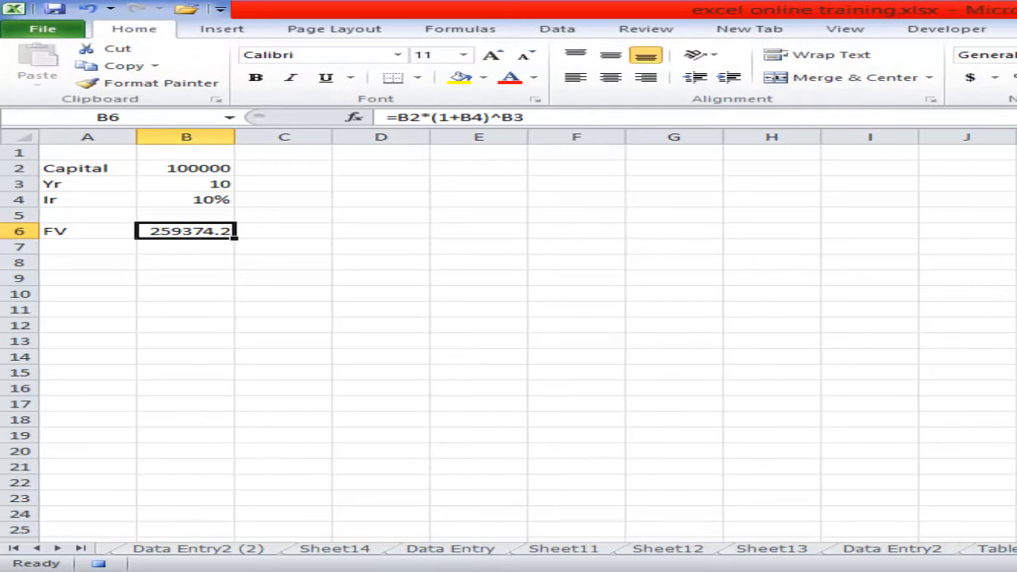
left_click(677, 79)
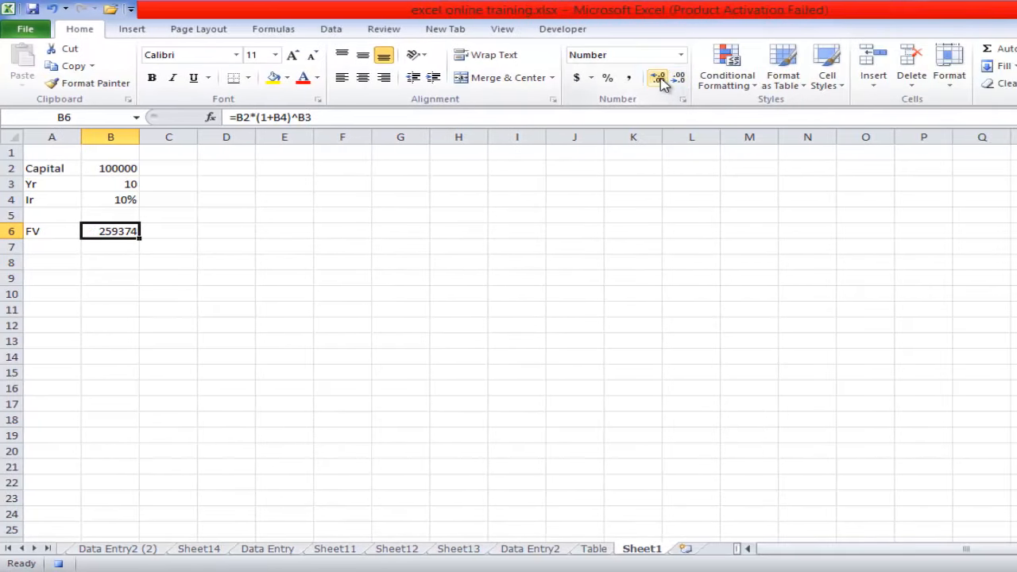
left_click(659, 78)
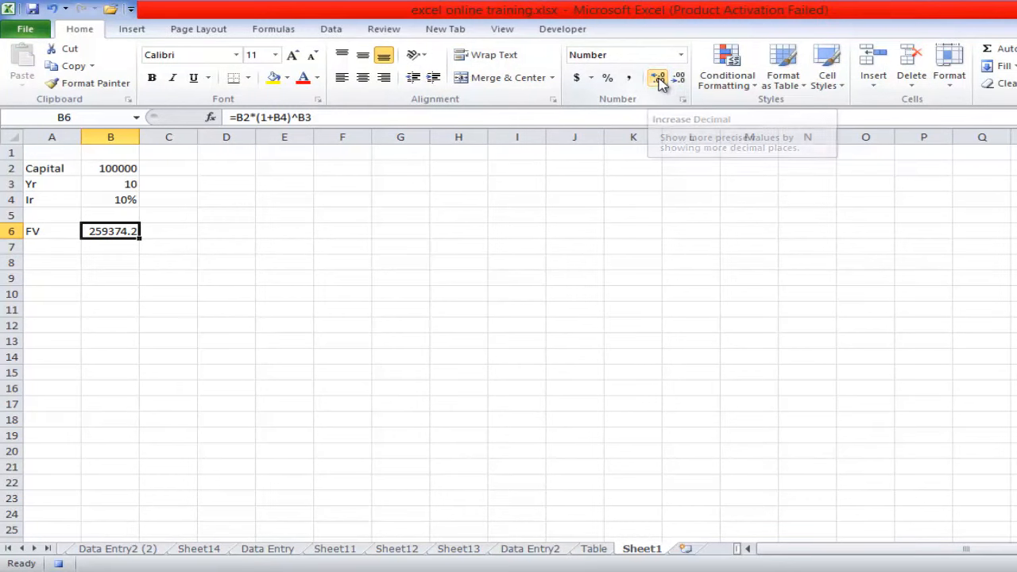
left_click(659, 78)
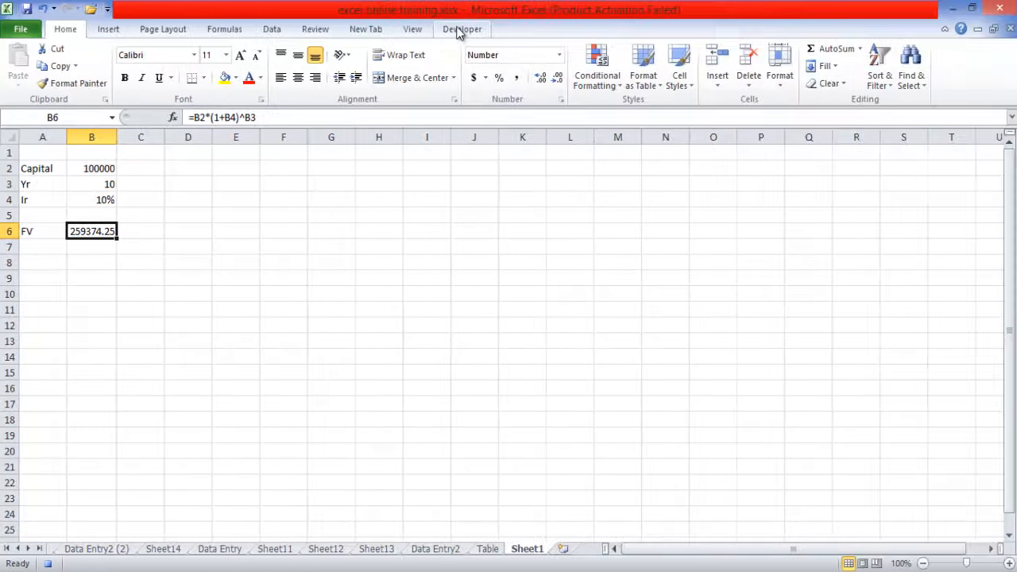
- Stop recording the macro
left_click(458, 30)
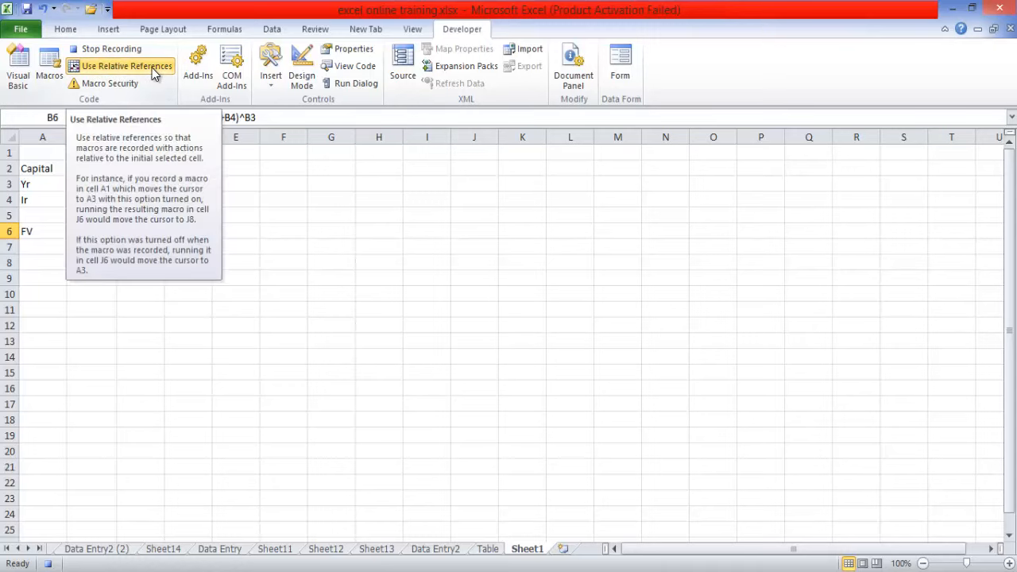
left_click(98, 49)
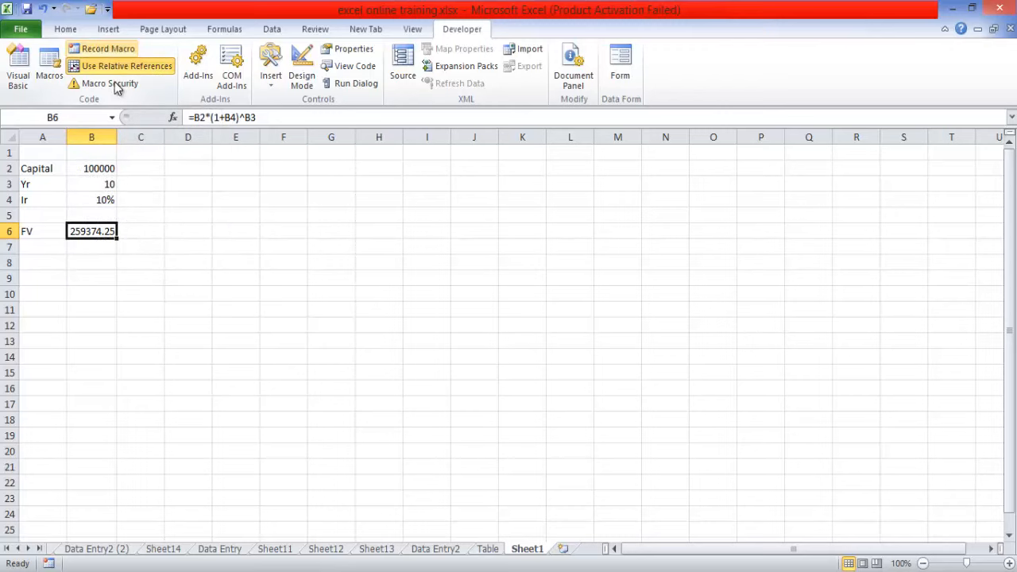
- Clear the recorded entries from the range A2:B8 on Sheet1
left_click(222, 362)
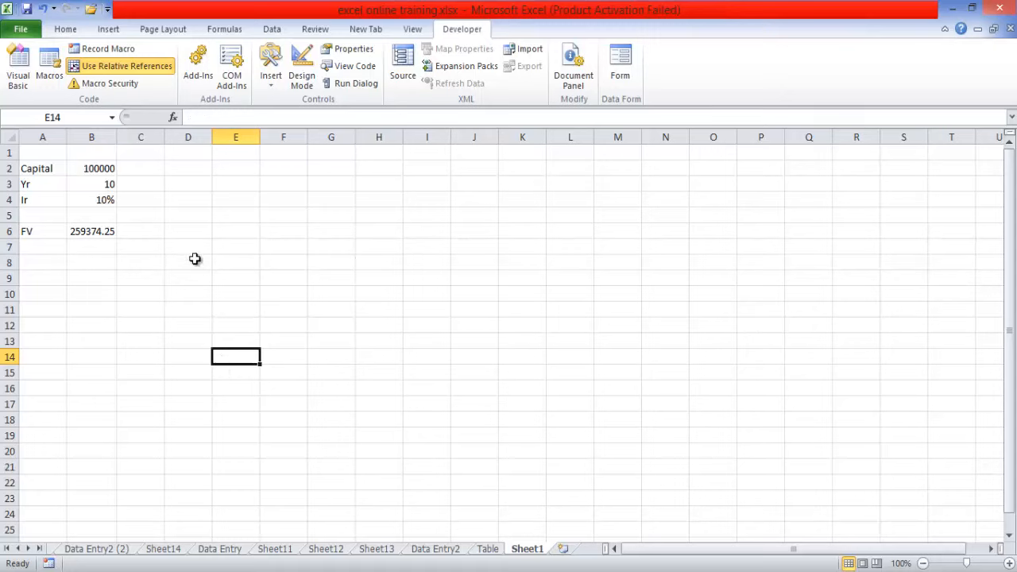
left_click_drag(21, 168, 91, 263)
key("Delete")
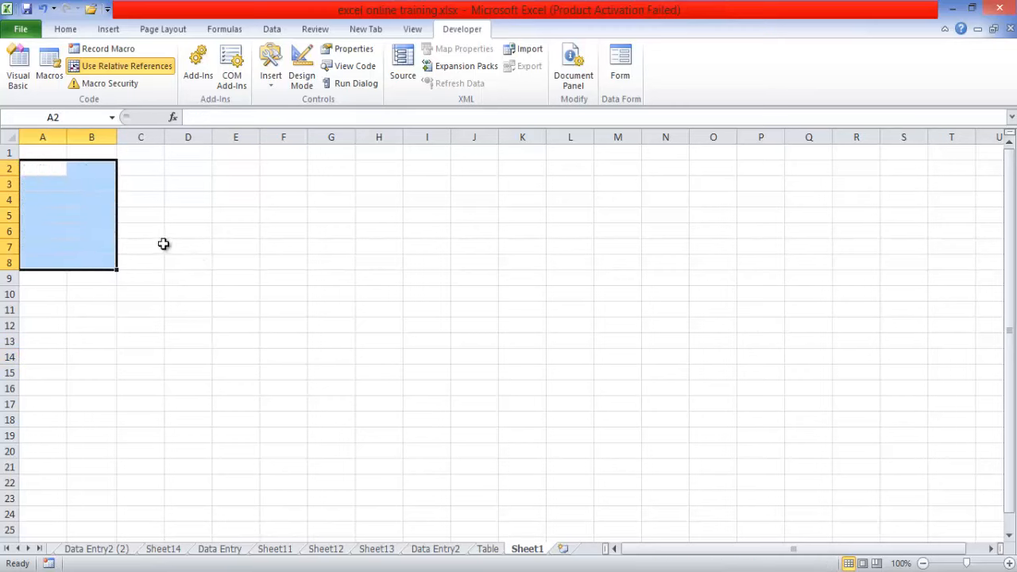
- Try to run the PresentAmt macro starting from cell A8
left_click(204, 243)
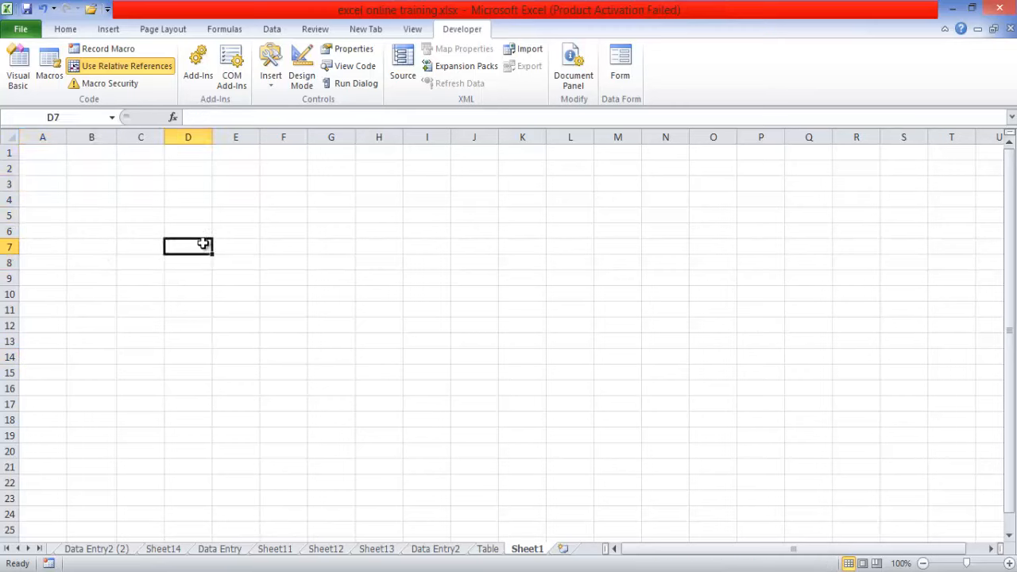
left_click(28, 170)
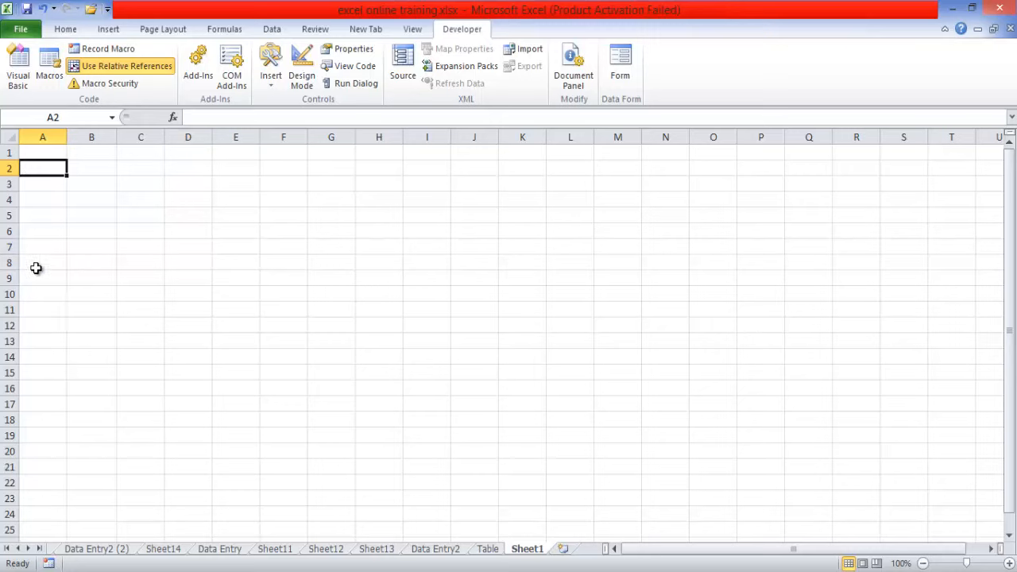
left_click(35, 262)
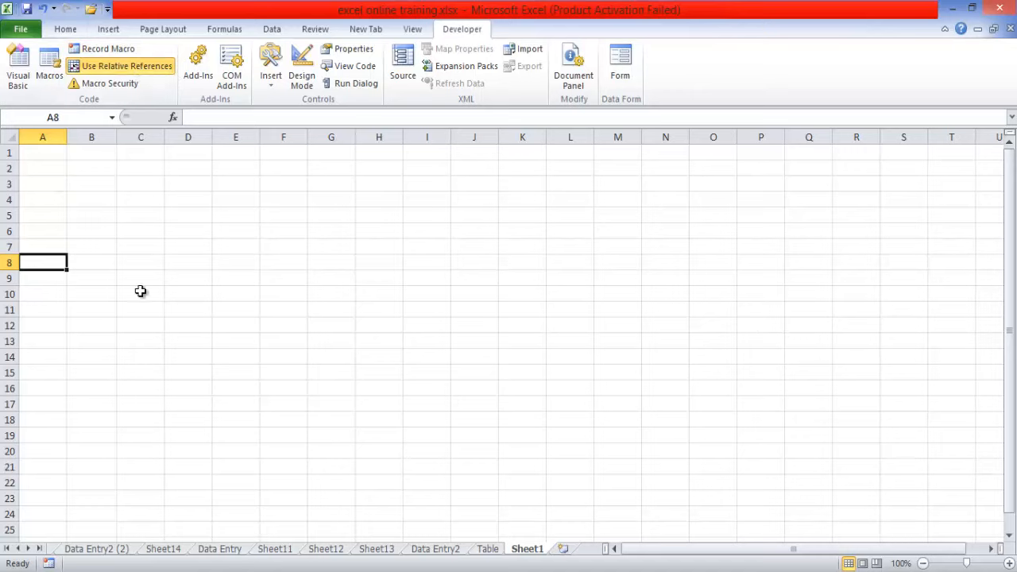
left_click(47, 72)
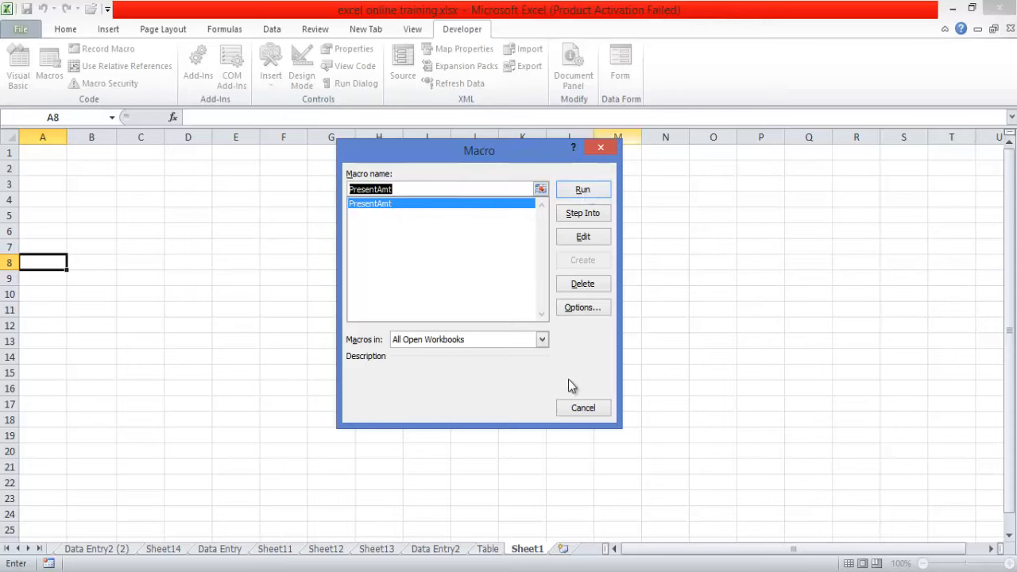
left_click(586, 194)
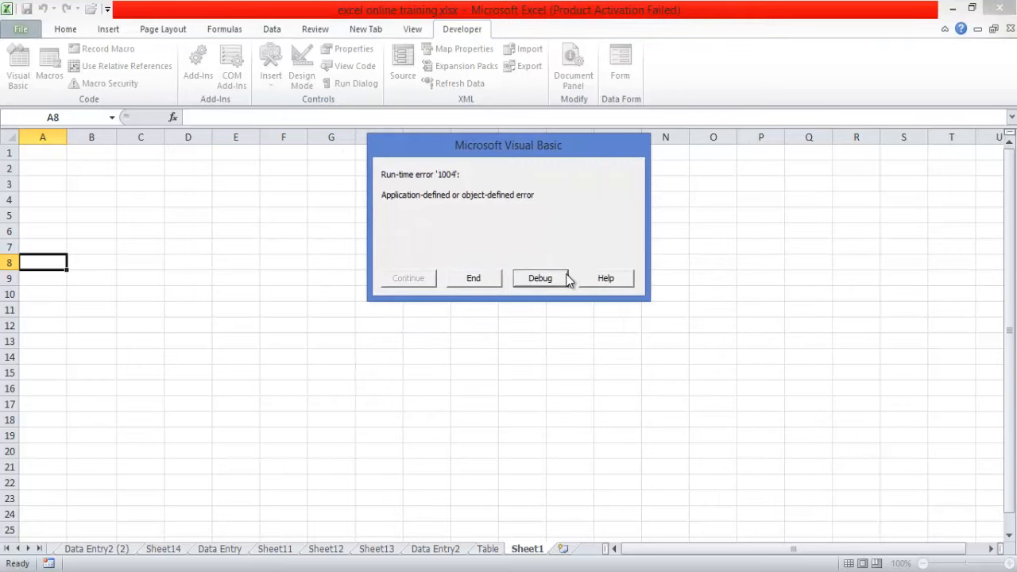
left_click(473, 278)
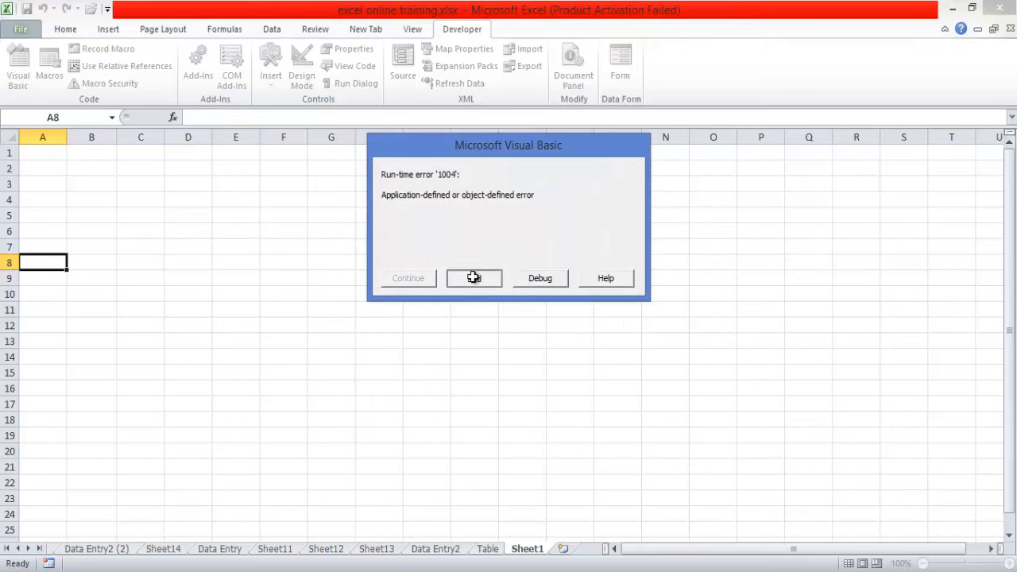
- Limit the macro list to This Workbook, run PresentAmt again from cell A8 and debug it
left_click(48, 72)
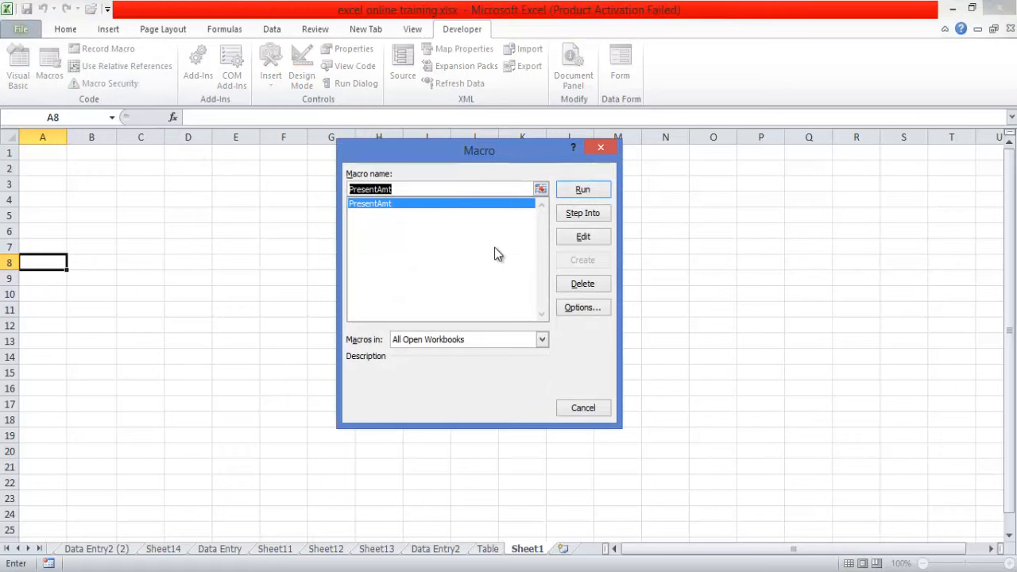
left_click(541, 340)
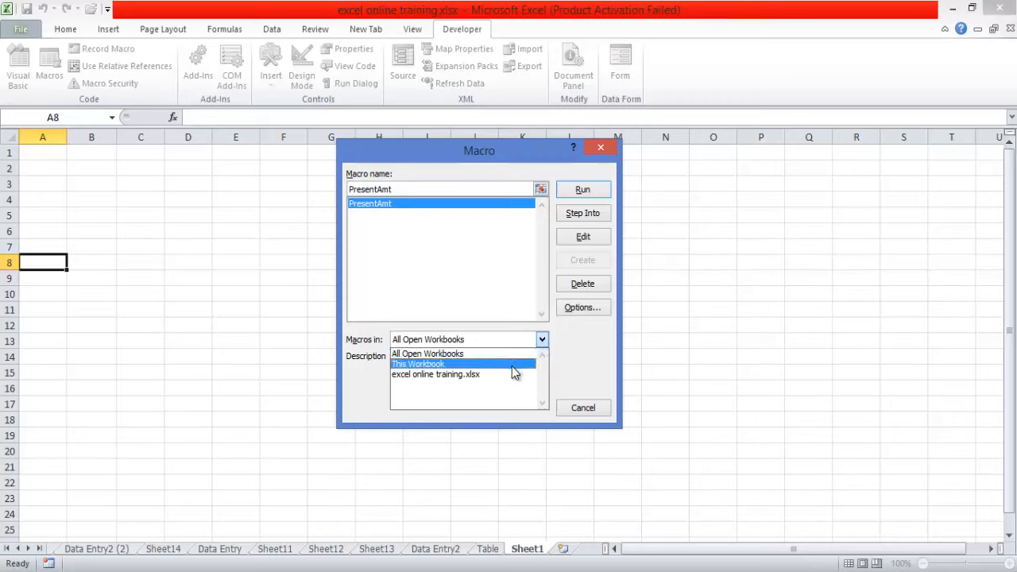
left_click(512, 364)
left_click(581, 190)
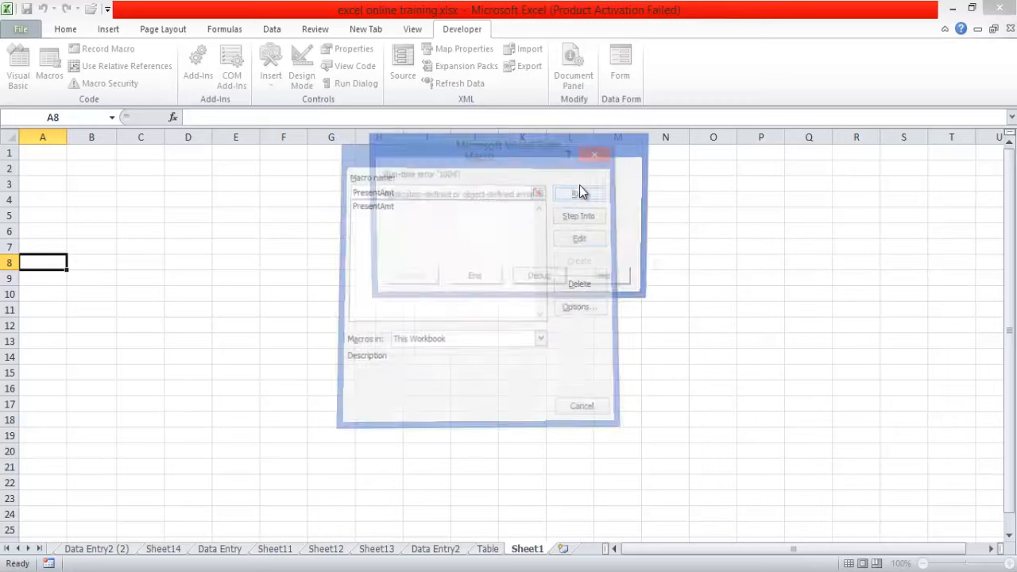
left_click(546, 275)
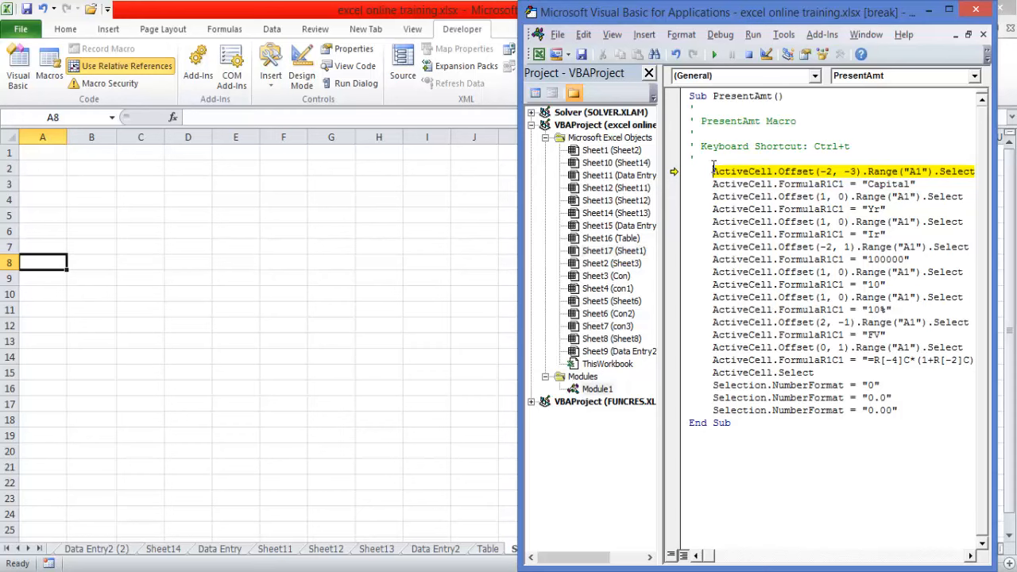
- Comment out the ActiveCell.Offset(-2, -3).Range("A1").Select line in PresentAmt, continue the macro, and return to the worksheet
type("'")
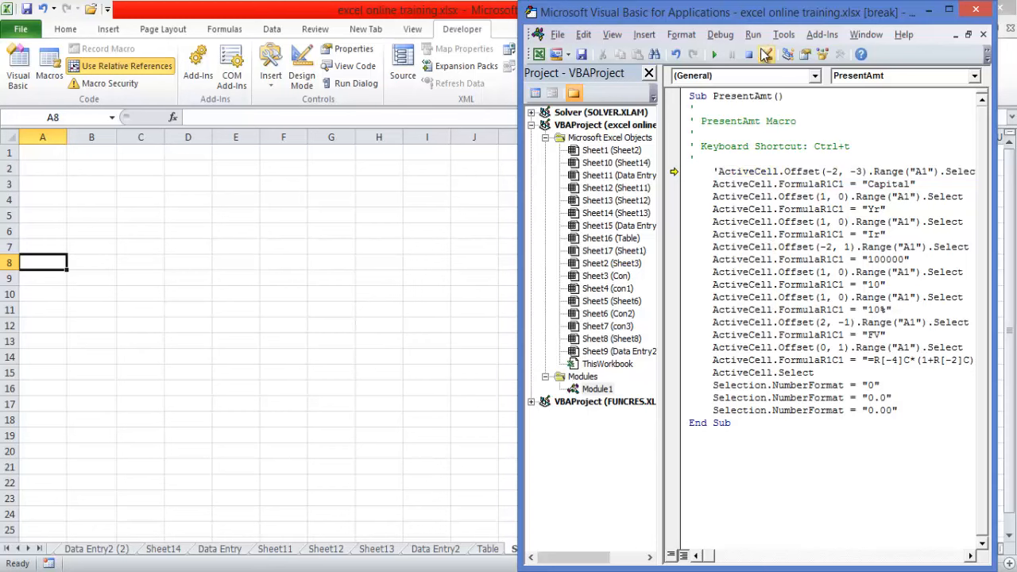
left_click(712, 56)
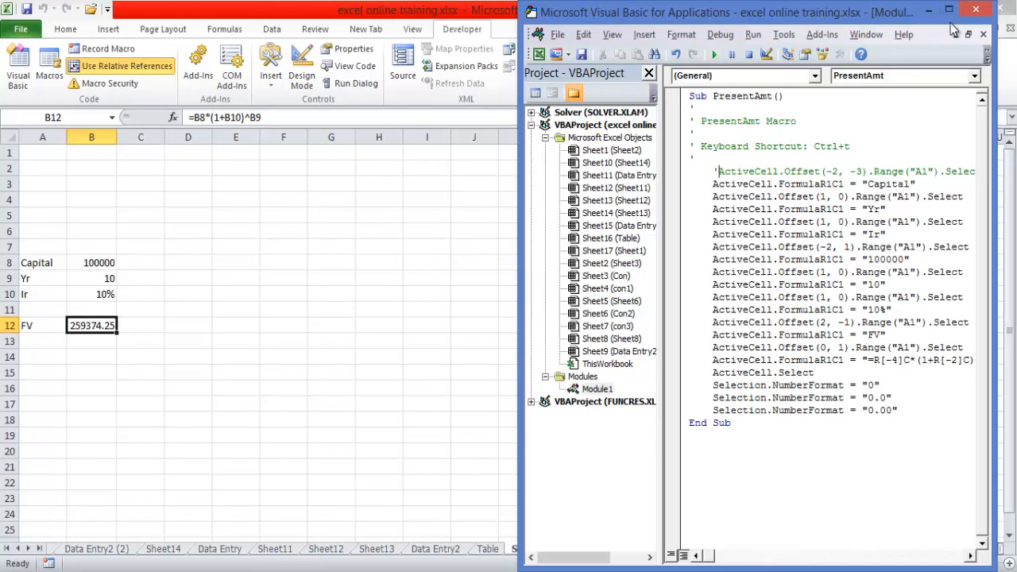
left_click(928, 11)
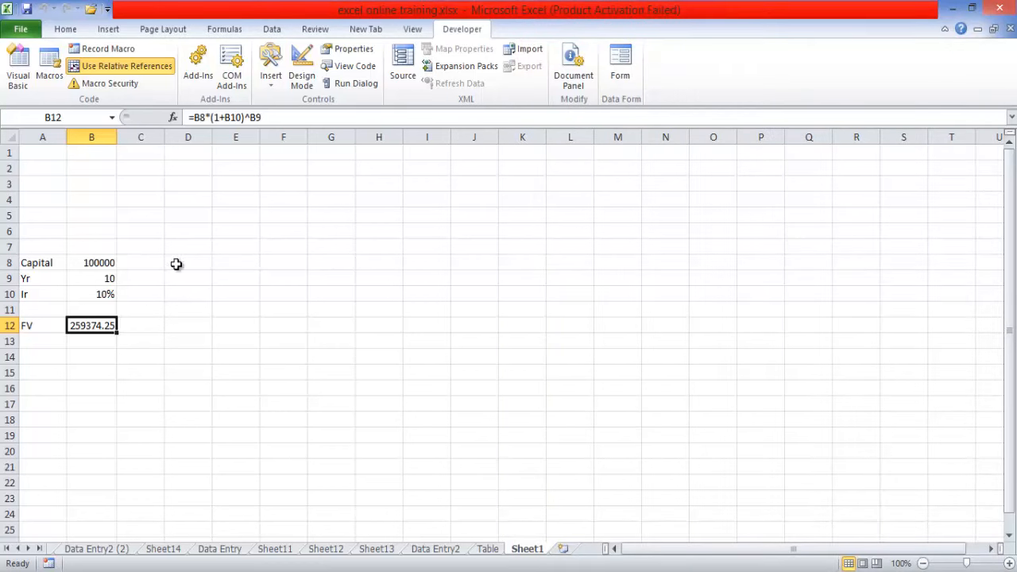
- Clear the macro's entries from the range A8:B16
left_click(91, 340)
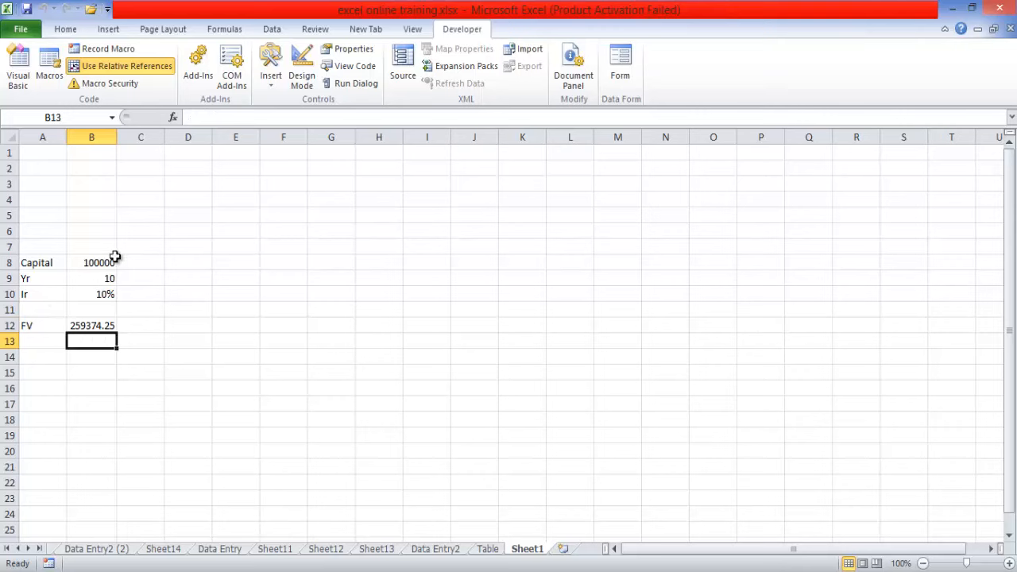
left_click_drag(29, 262, 106, 383)
key("Delete")
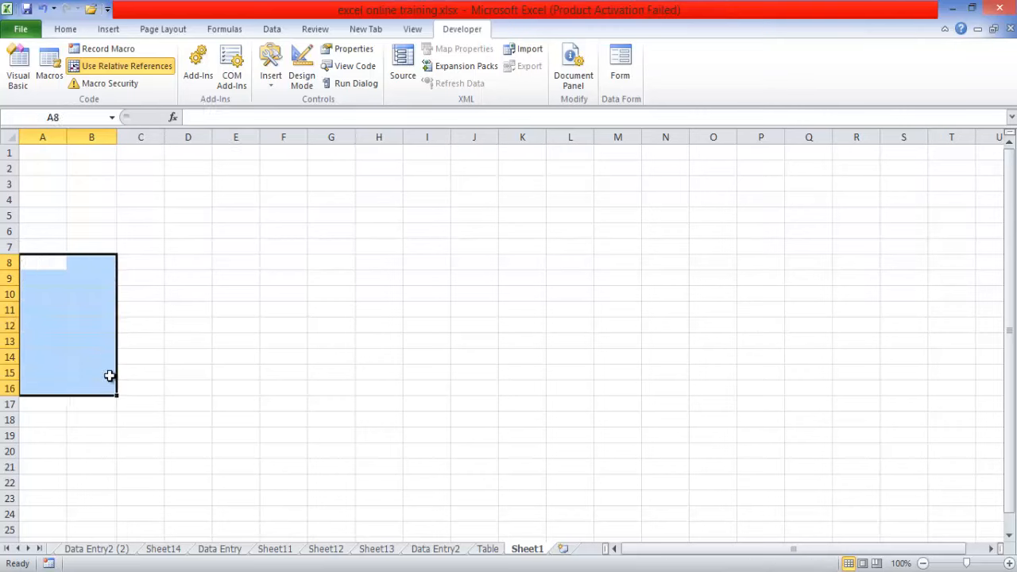
- Run the PresentAmt macro starting from cell D7
left_click(195, 249)
left_click(419, 30)
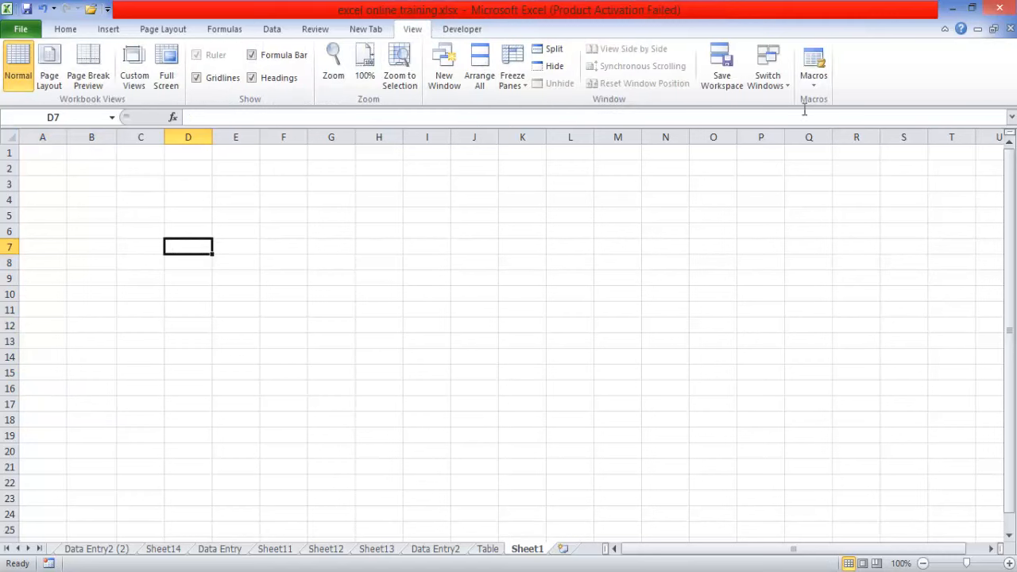
left_click(815, 83)
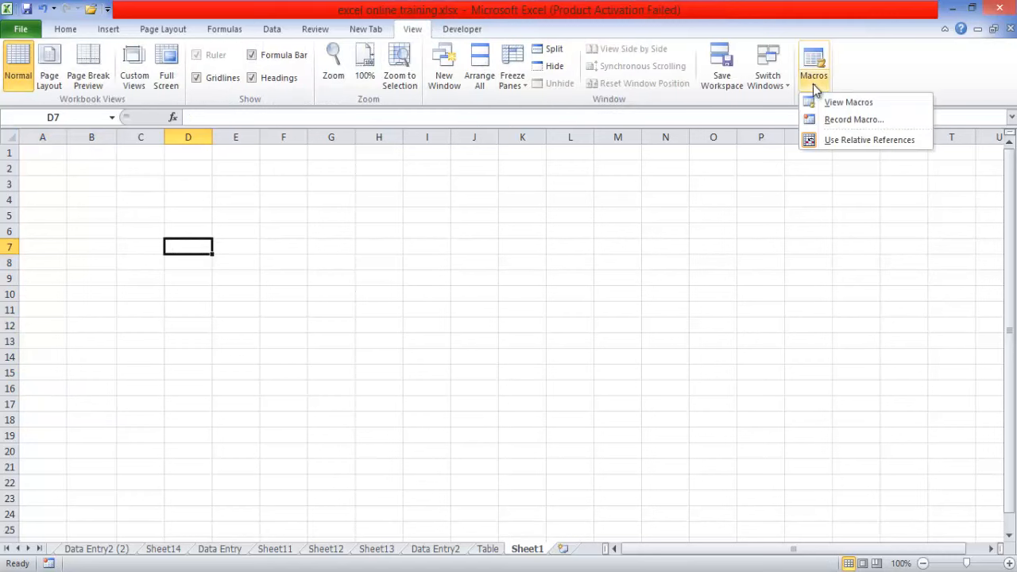
left_click(847, 103)
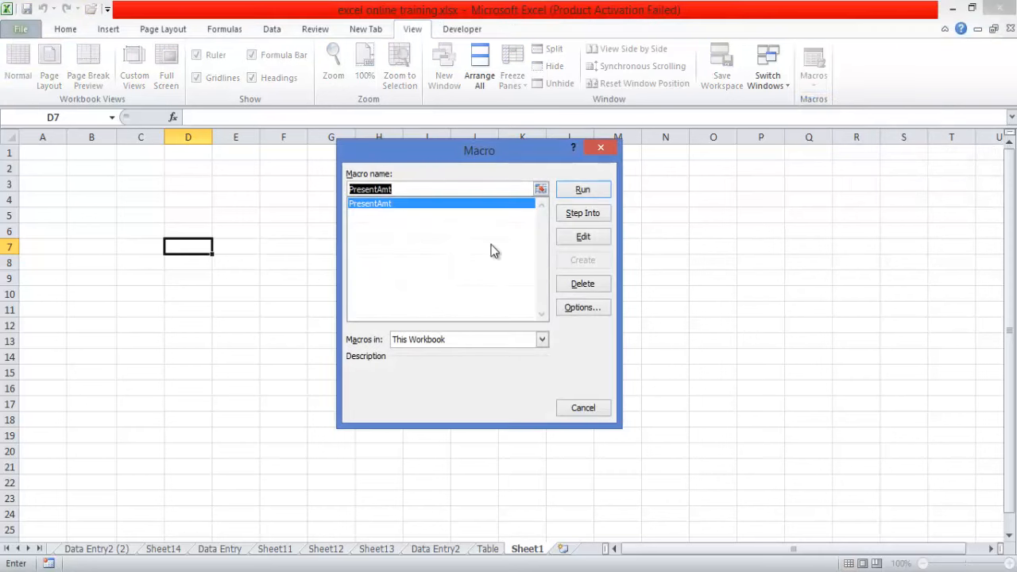
left_click(400, 205)
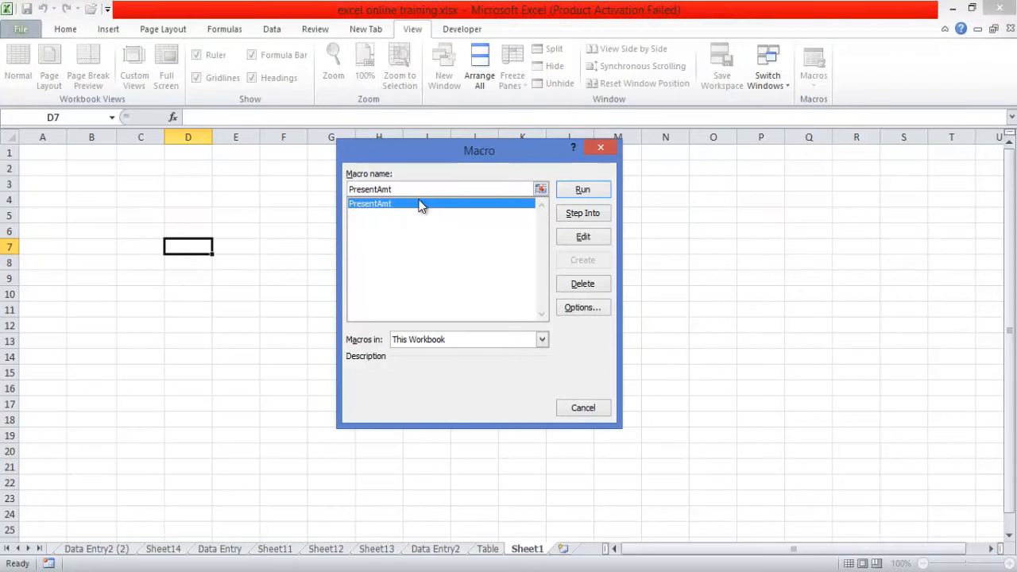
left_click(584, 193)
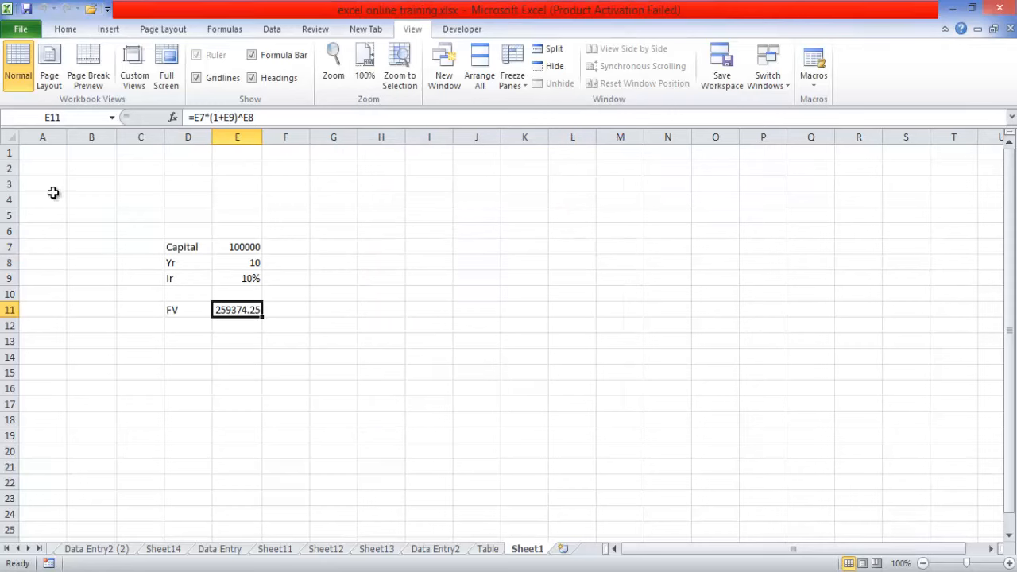
- Clear the macro's entries from the range D7:F14
left_click(36, 172)
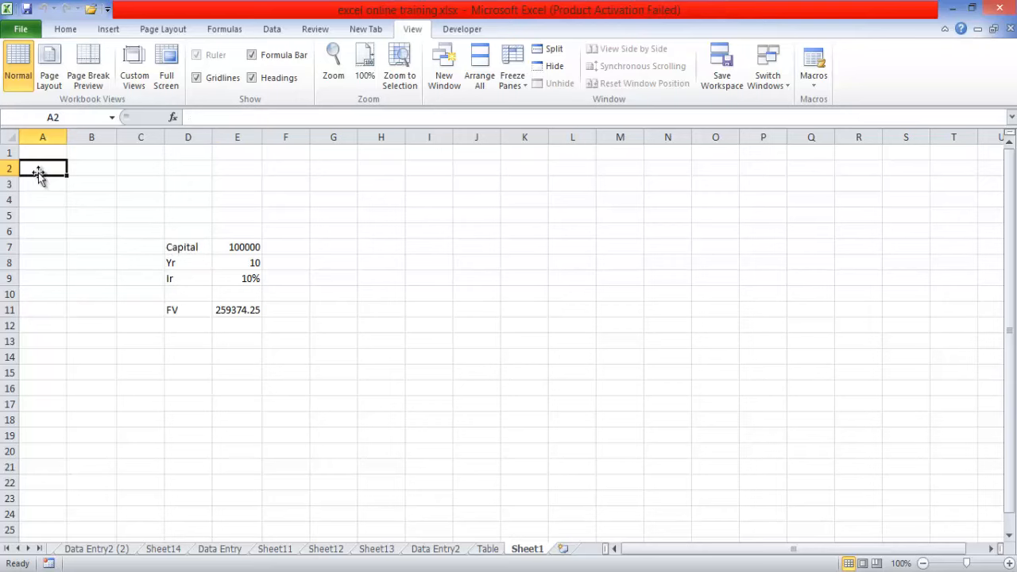
left_click(182, 247)
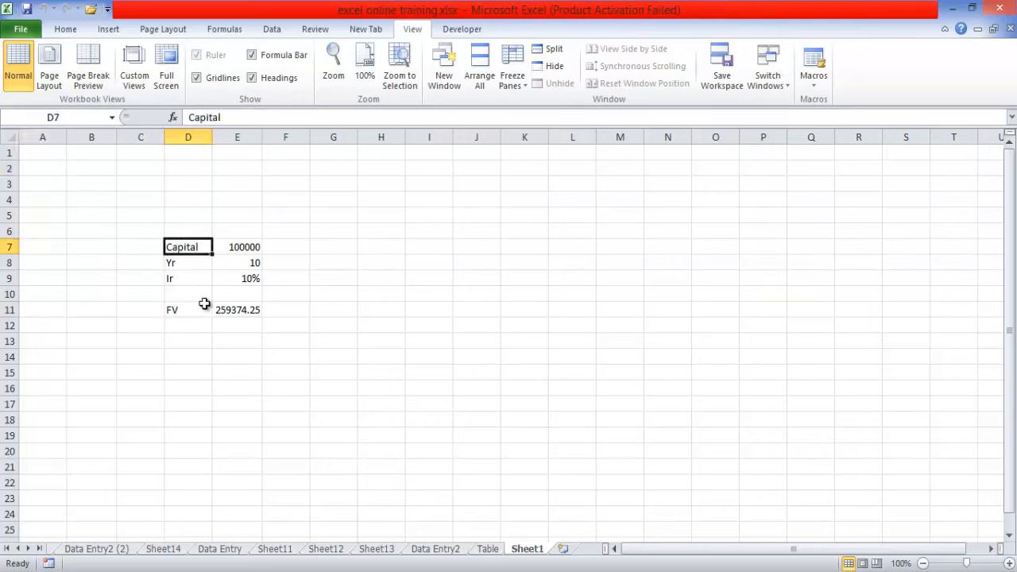
left_click_drag(182, 247, 263, 350)
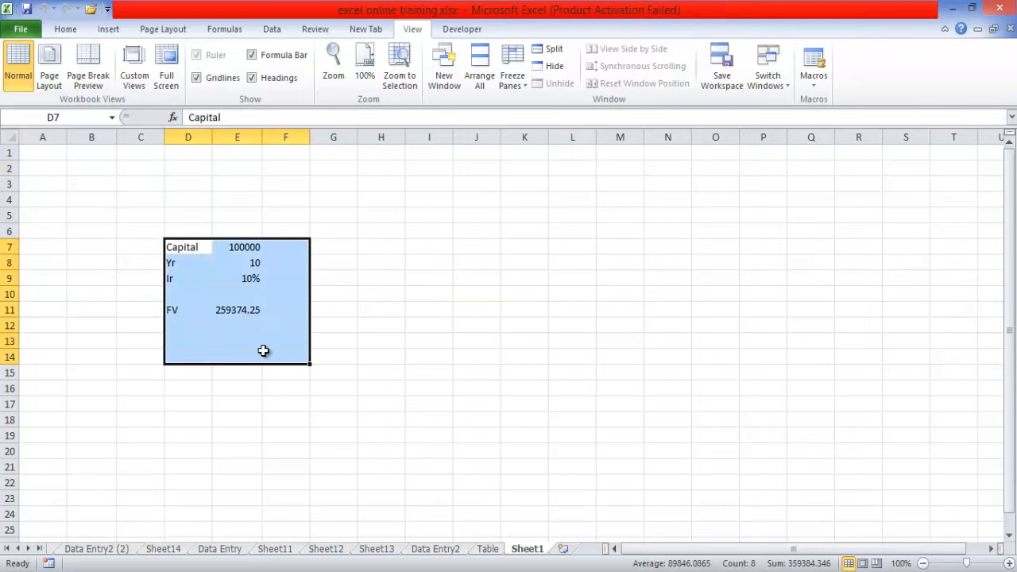
key("Delete")
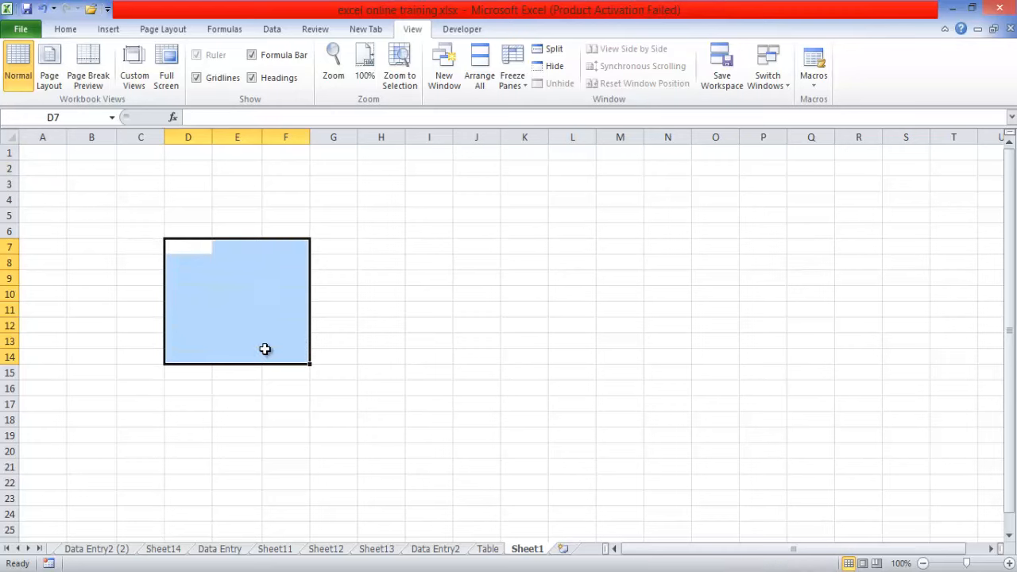
- Run the PresentAmt macro starting from cell J9
left_click(467, 284)
left_click(809, 86)
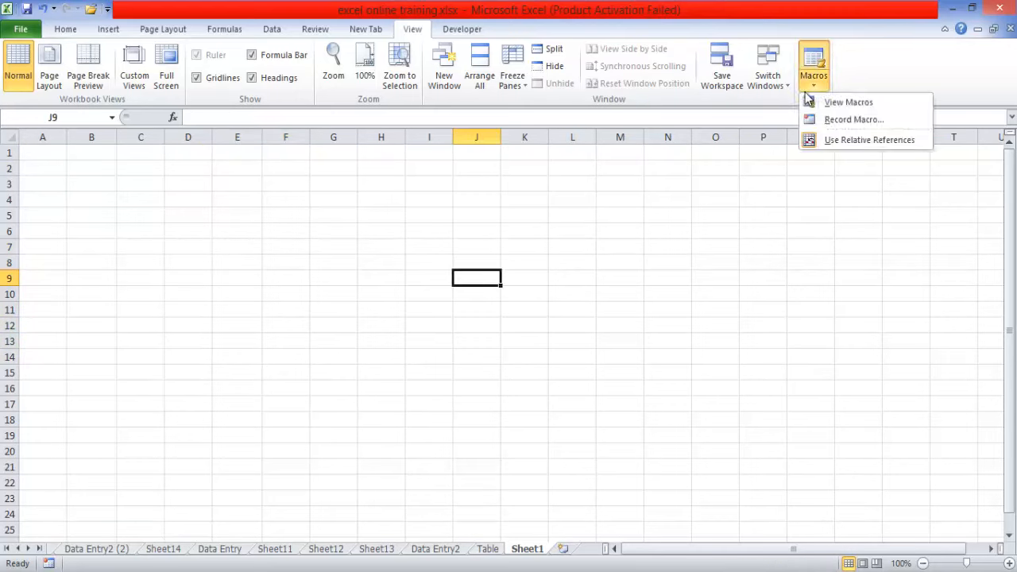
left_click(832, 110)
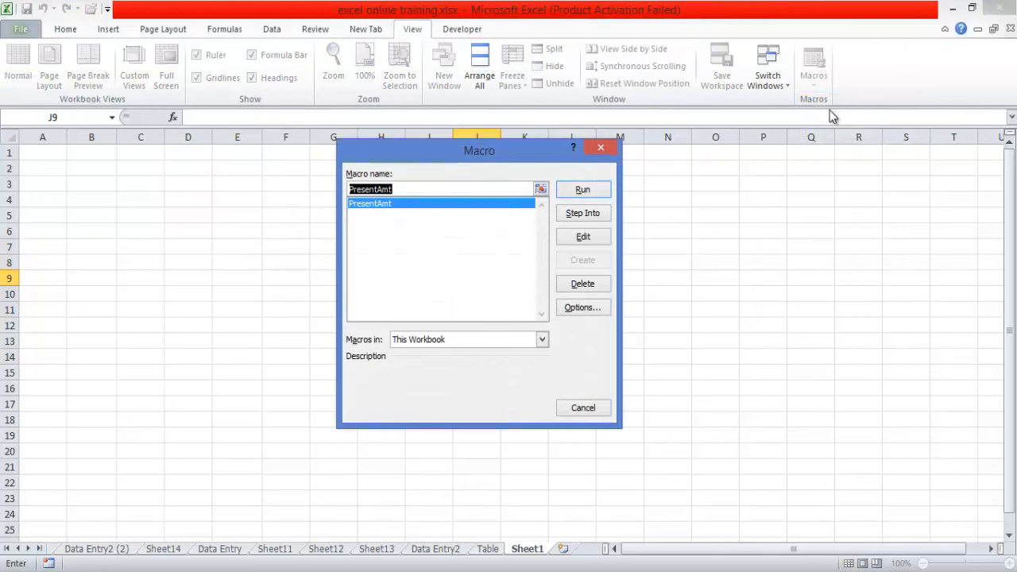
left_click(581, 189)
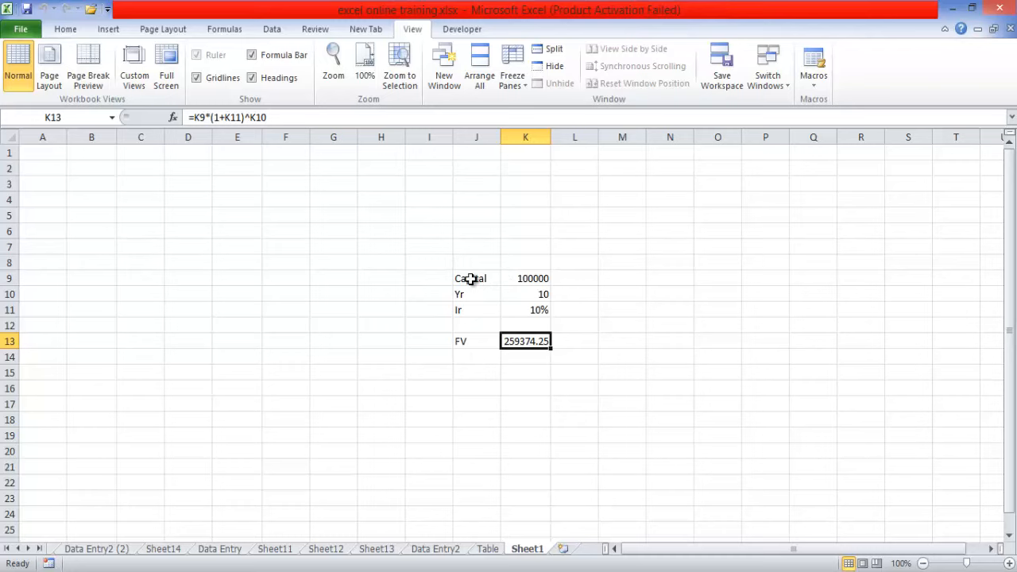
- Clear the macro's entries from the range J9:K15
left_click(90, 219)
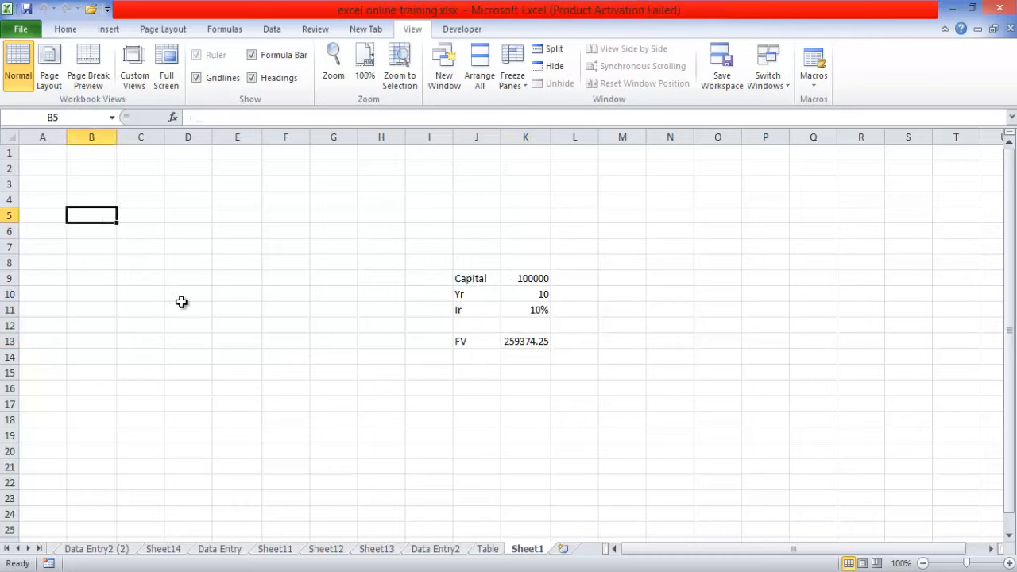
left_click(462, 29)
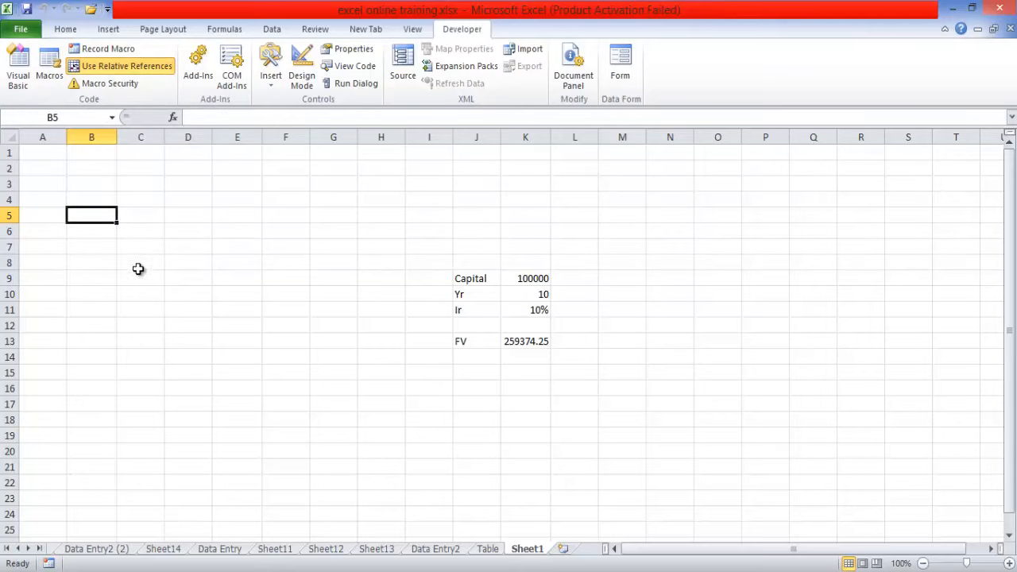
left_click_drag(464, 278, 540, 374)
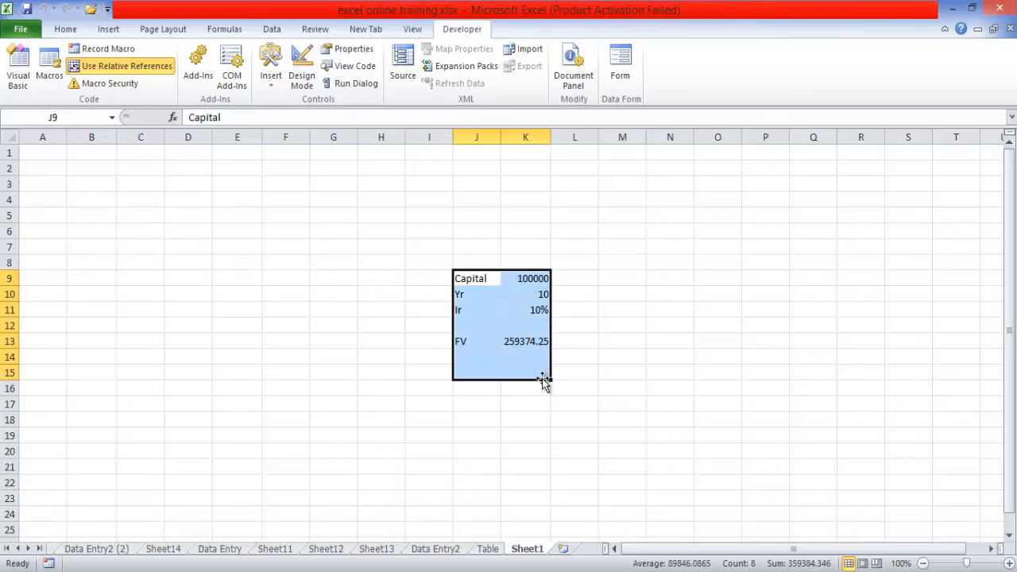
key("Delete")
left_click(325, 315)
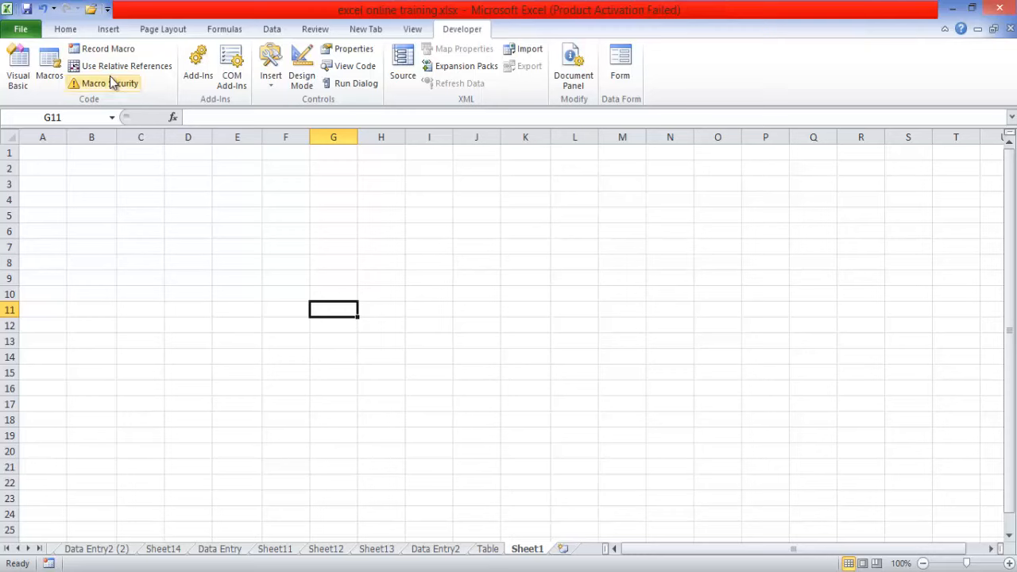
- Start recording a new macro stored in This Workbook with relative references turned off
left_click(115, 48)
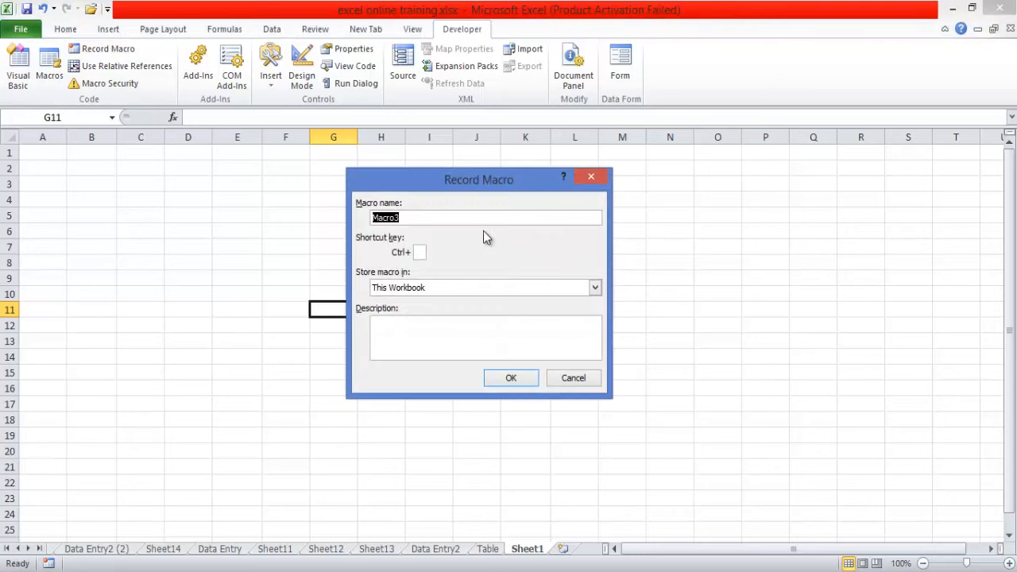
type("PresAmt")
left_click(532, 375)
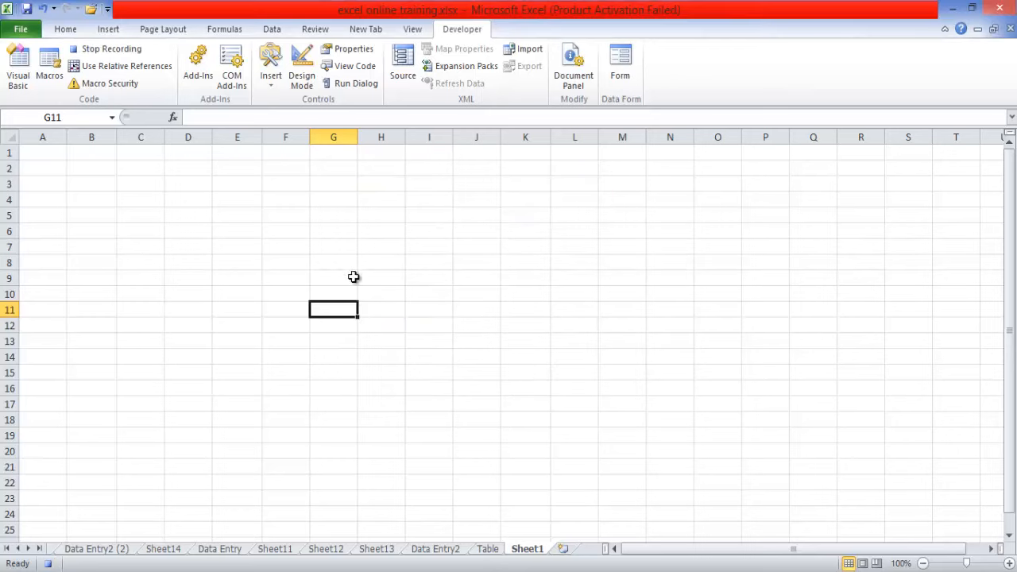
- Enter the labels Fund Amt, Num yr and Interest rate in cells A2 to A4
left_click(38, 167)
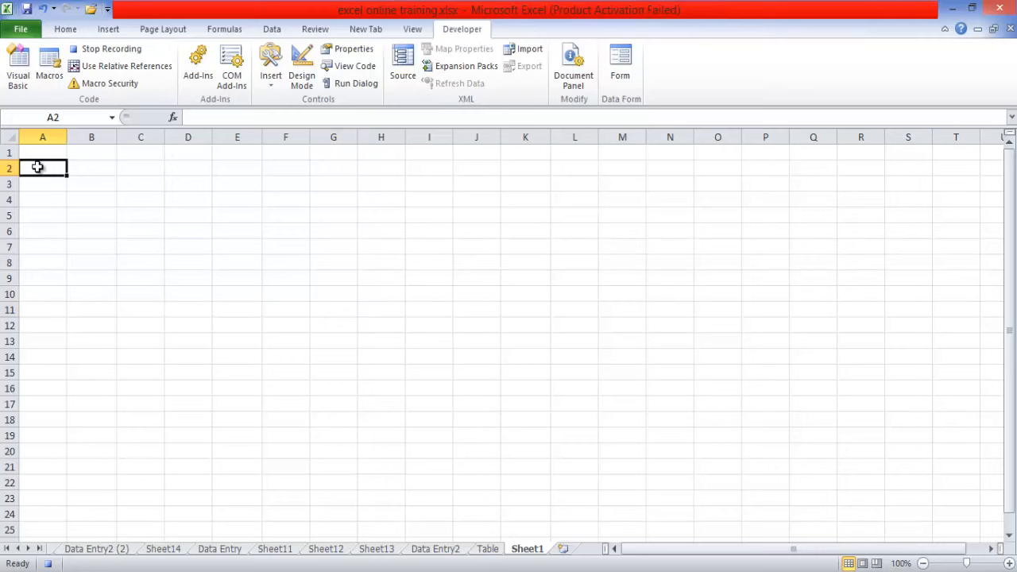
type("Fund")
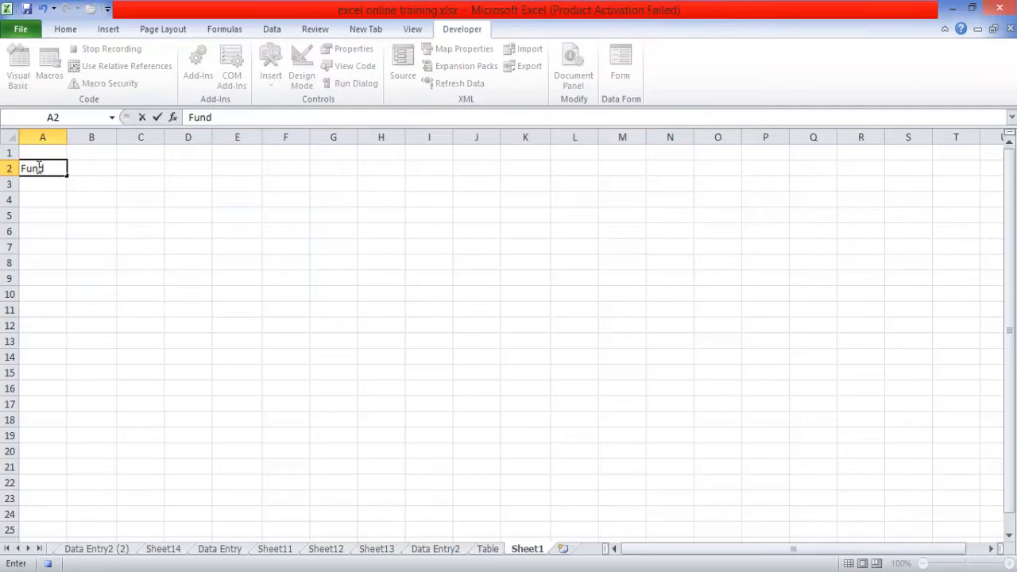
type(" Amt")
key("Return")
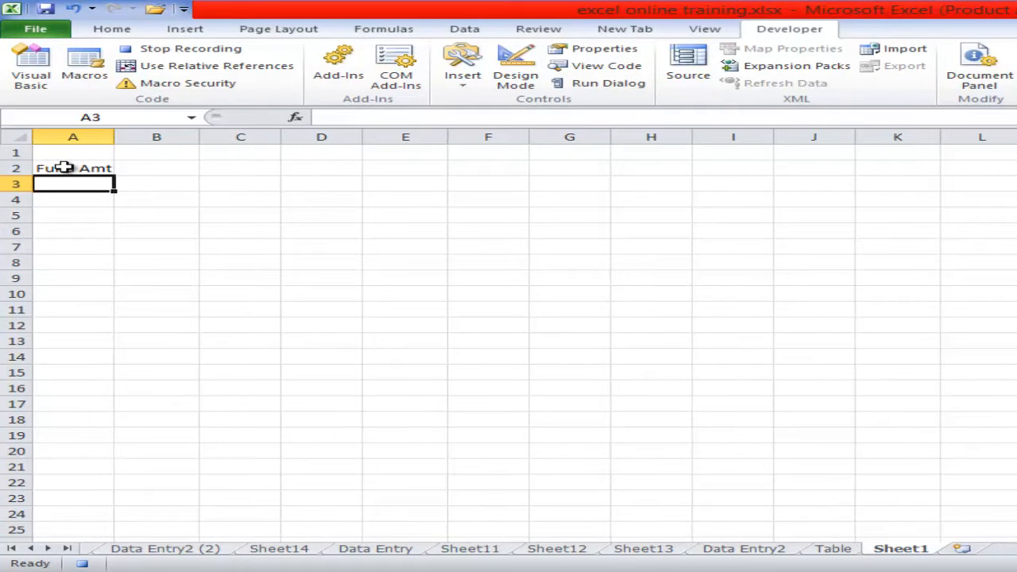
type("Nu")
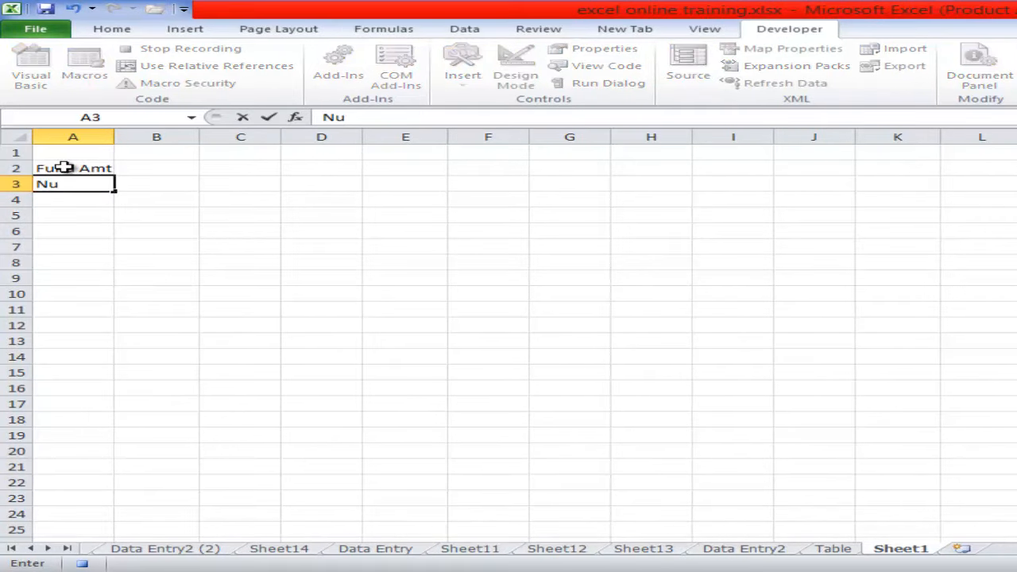
type("m yr")
key("Return")
type("Inte")
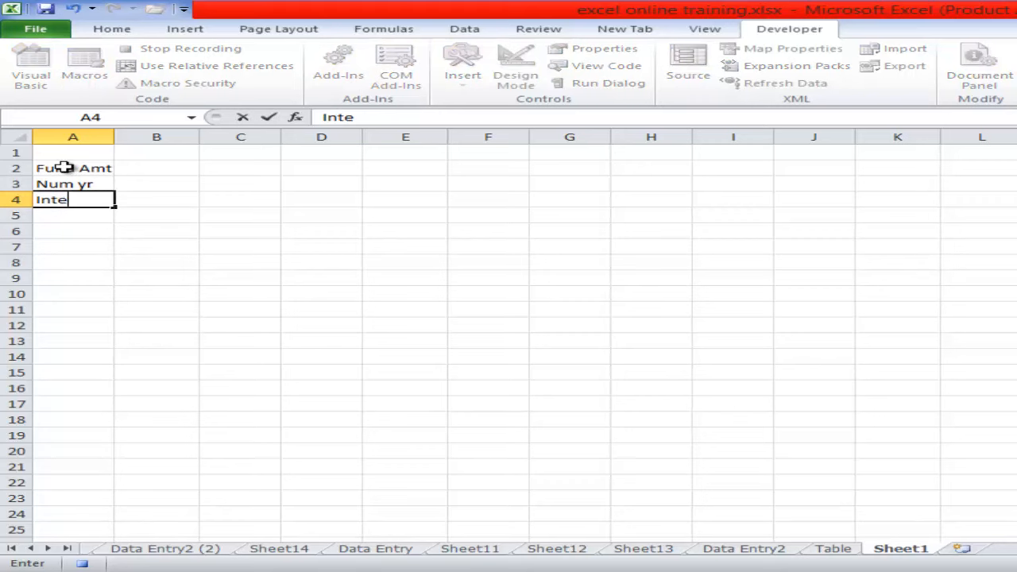
type("rest rate")
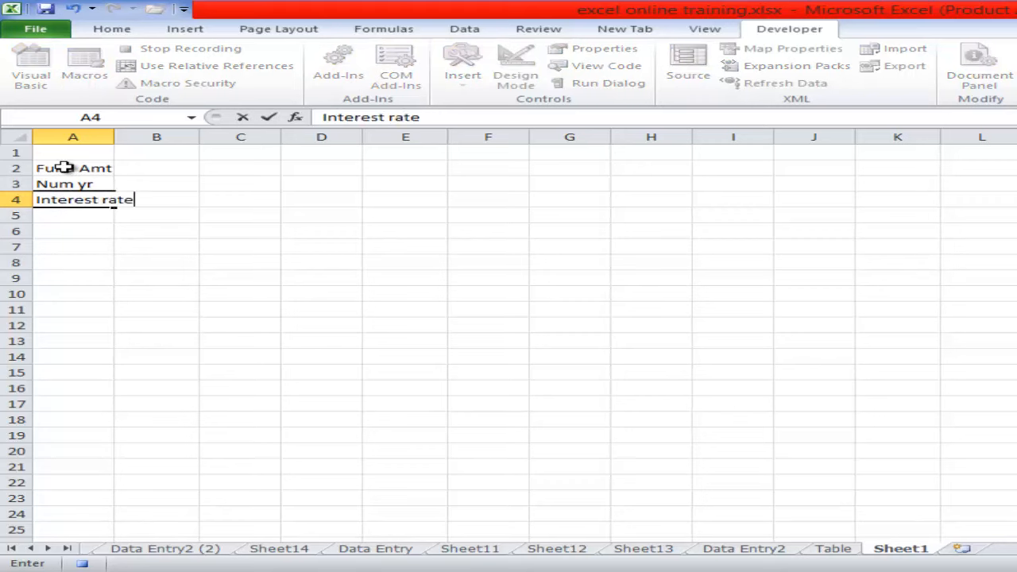
key("Return")
key("Return")
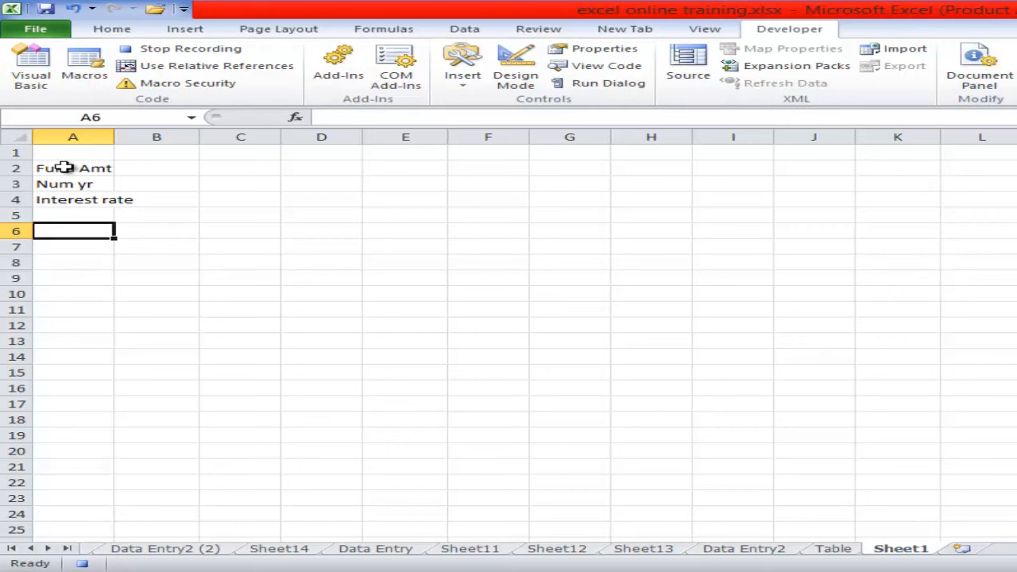
- Enter the label Future Amount in cell A6 and autofit the width of column A
type("F")
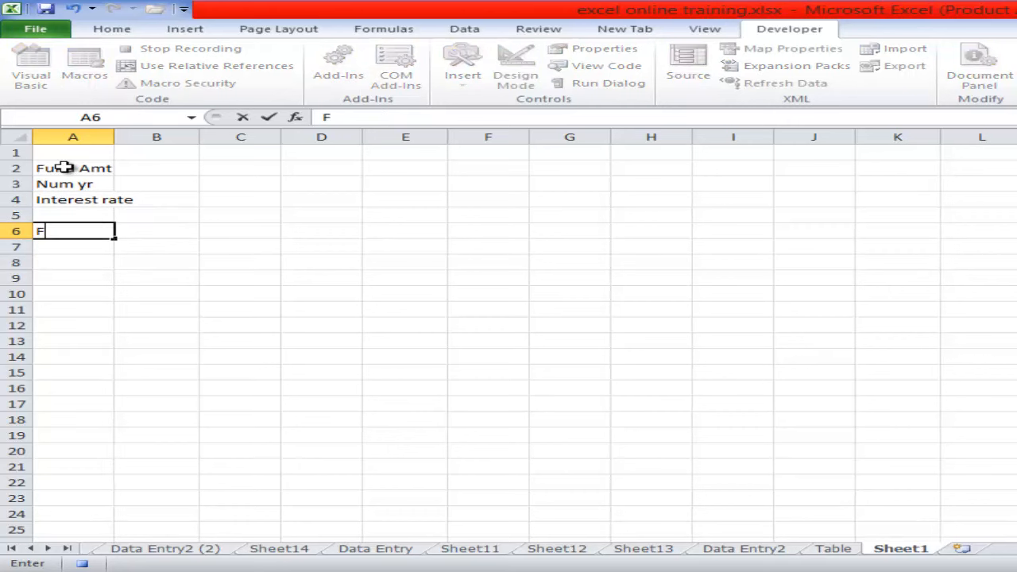
type("uture Amount")
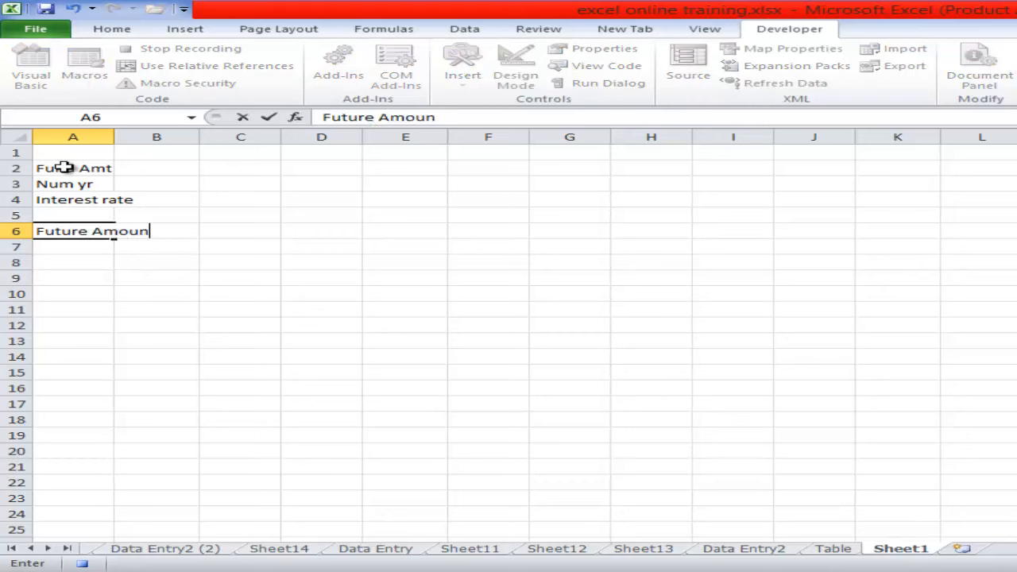
left_click(189, 249)
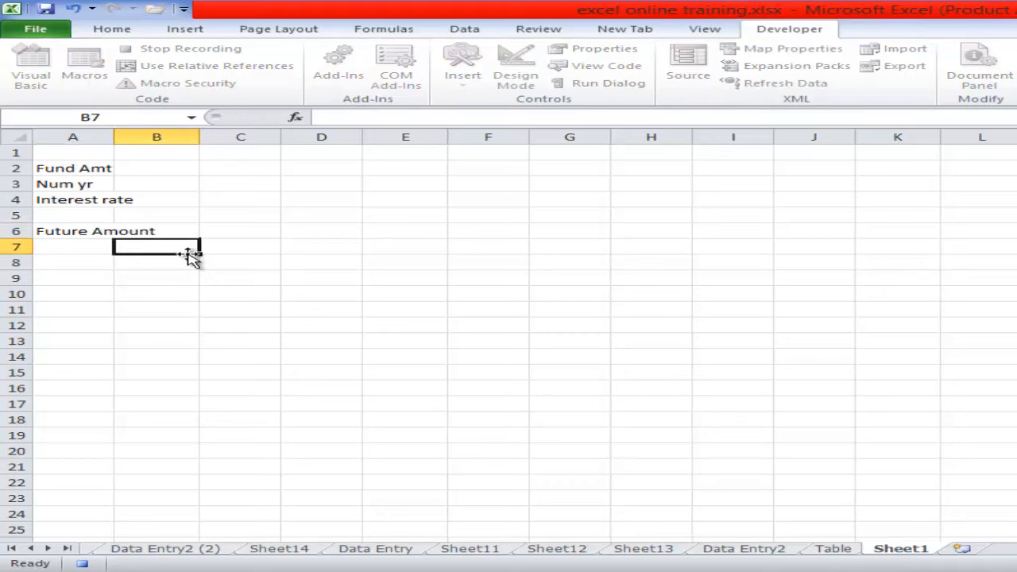
double_click(115, 137)
- Fill in 80000 for Fund Amt, 8 for Num yr and 8% for Interest rate in cells B2 to B4
left_click(202, 169)
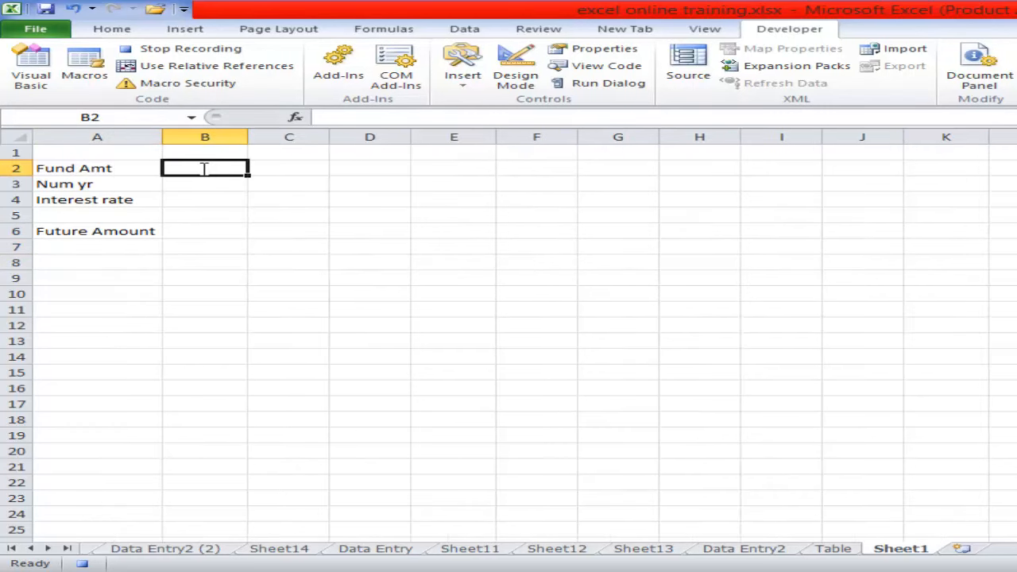
type("10")
key("BackSpace")
key("BackSpace")
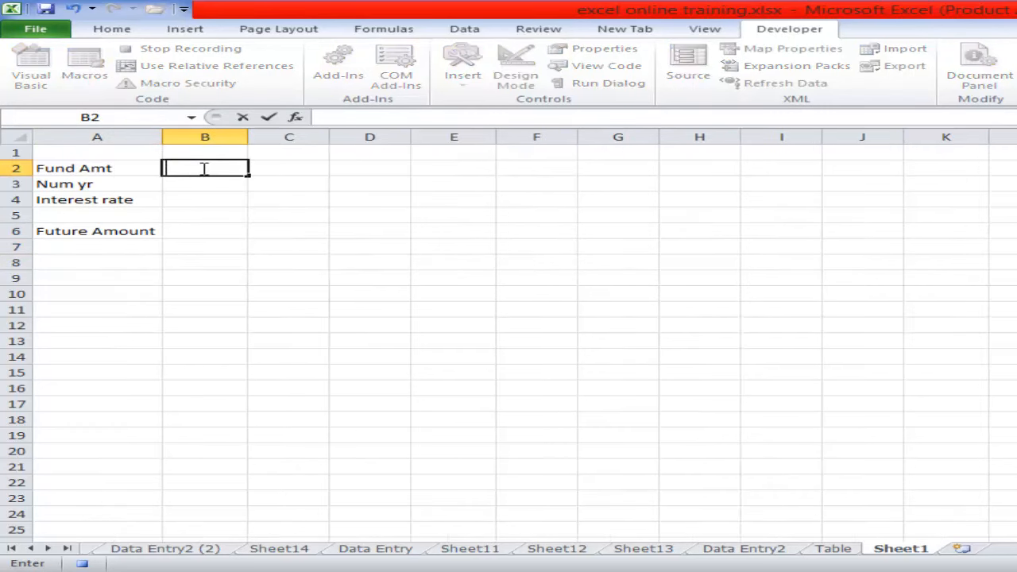
type("80000")
key("Return")
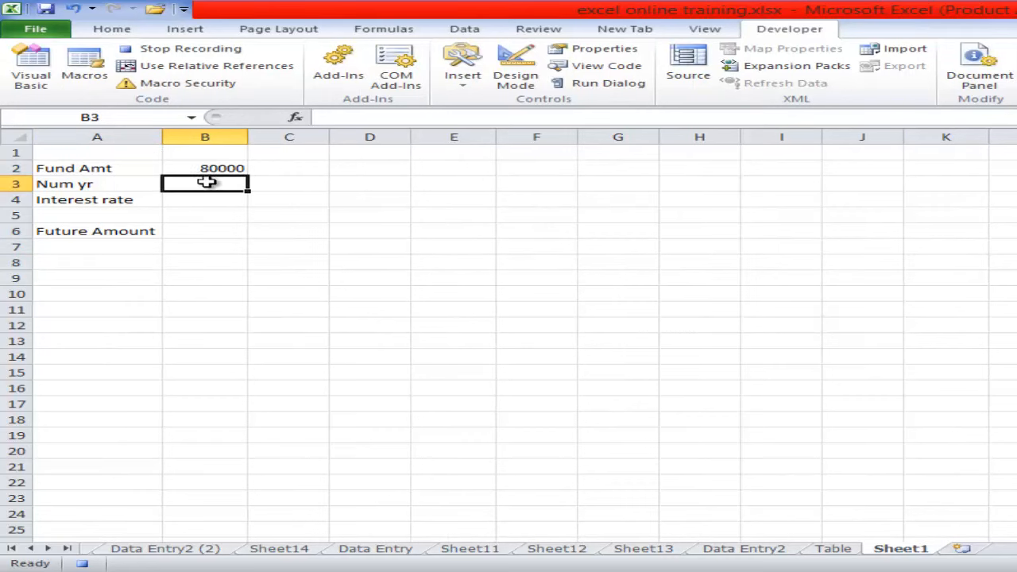
type("8")
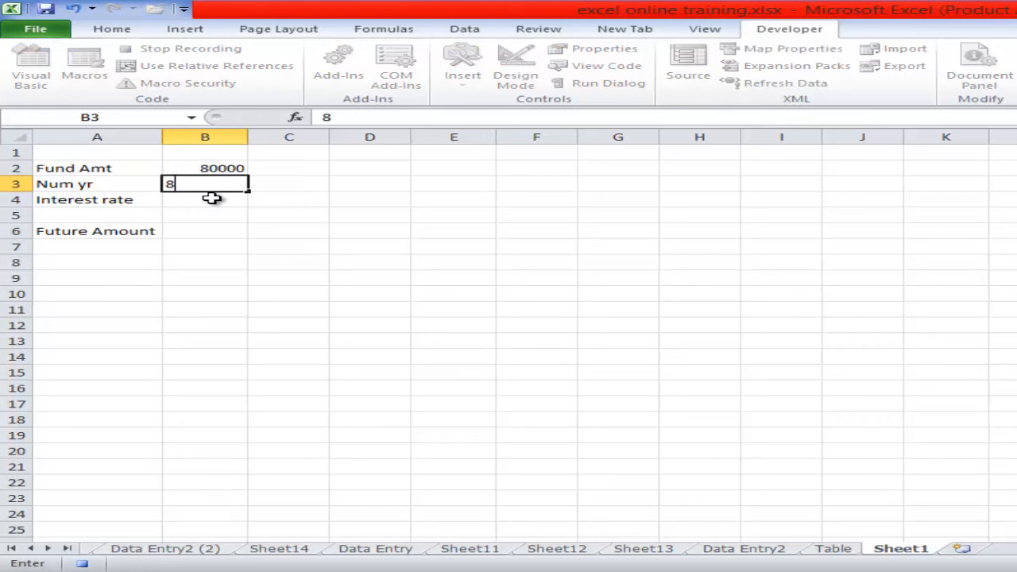
key("Return")
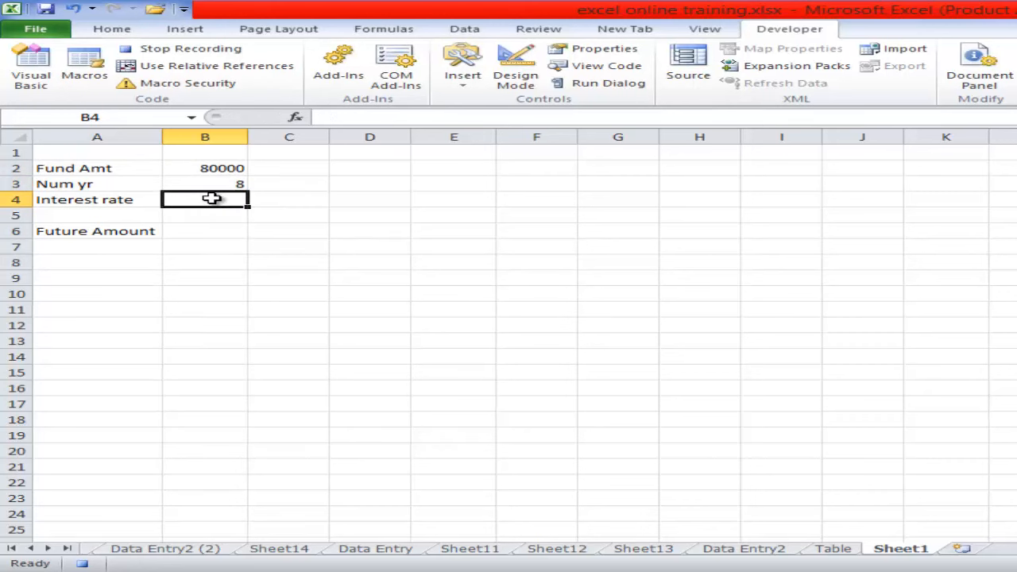
type("8%")
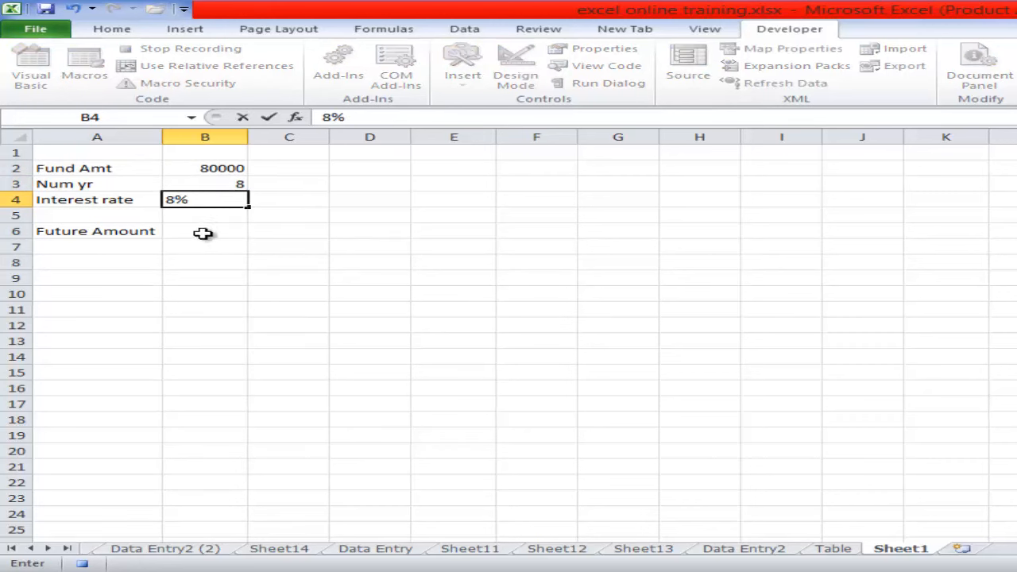
- Calculate the future amount in B6 with the formula =B2*(1+B3)^B4 and stop recording the macro
left_click(203, 233)
type("=")
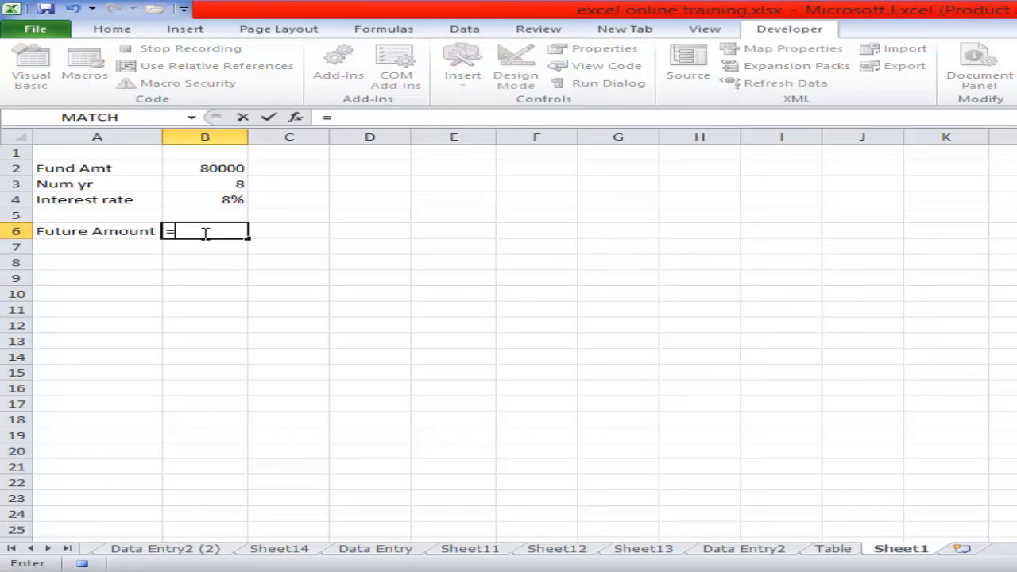
left_click(225, 167)
type("*")
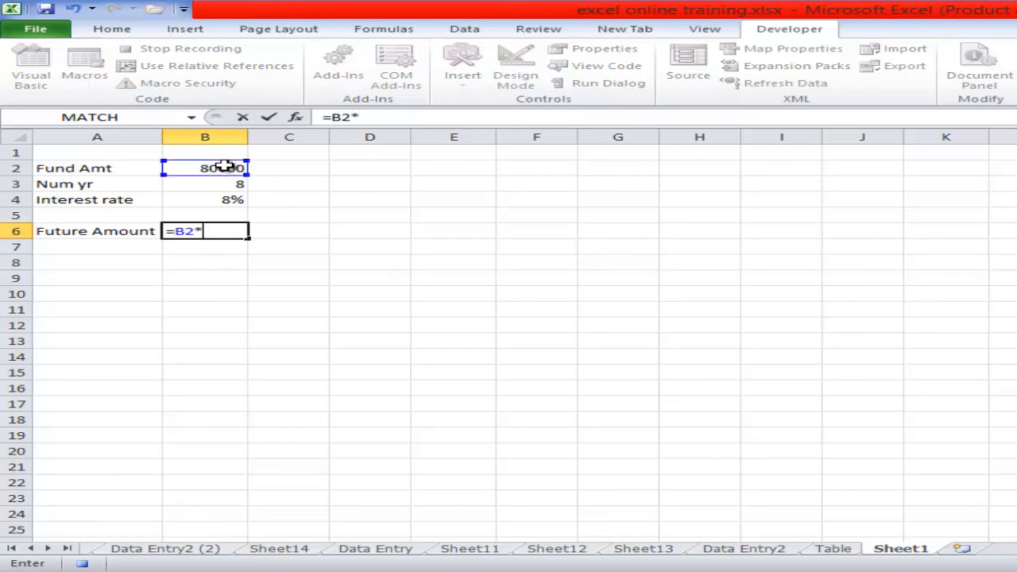
type("(")
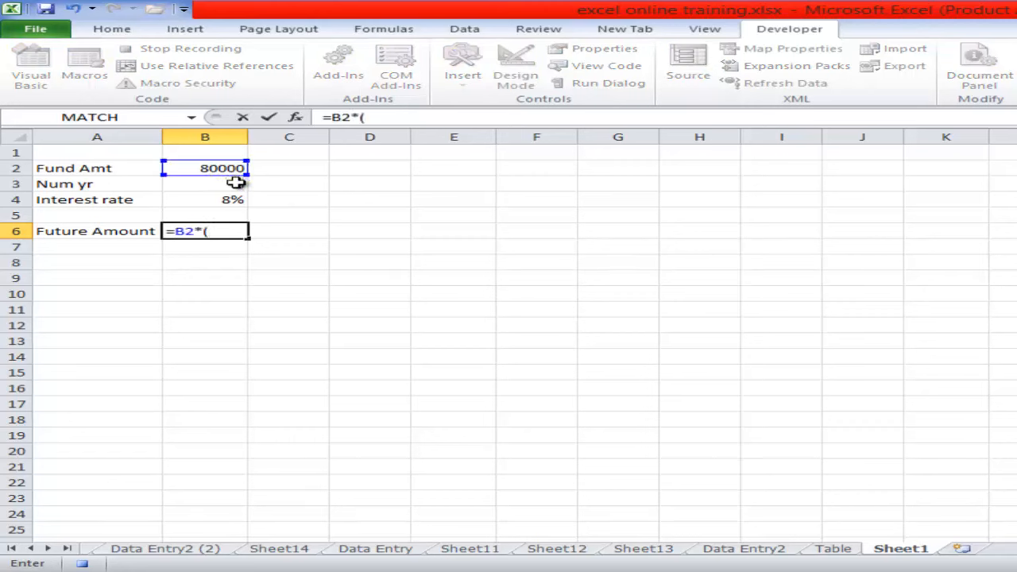
left_click(235, 183)
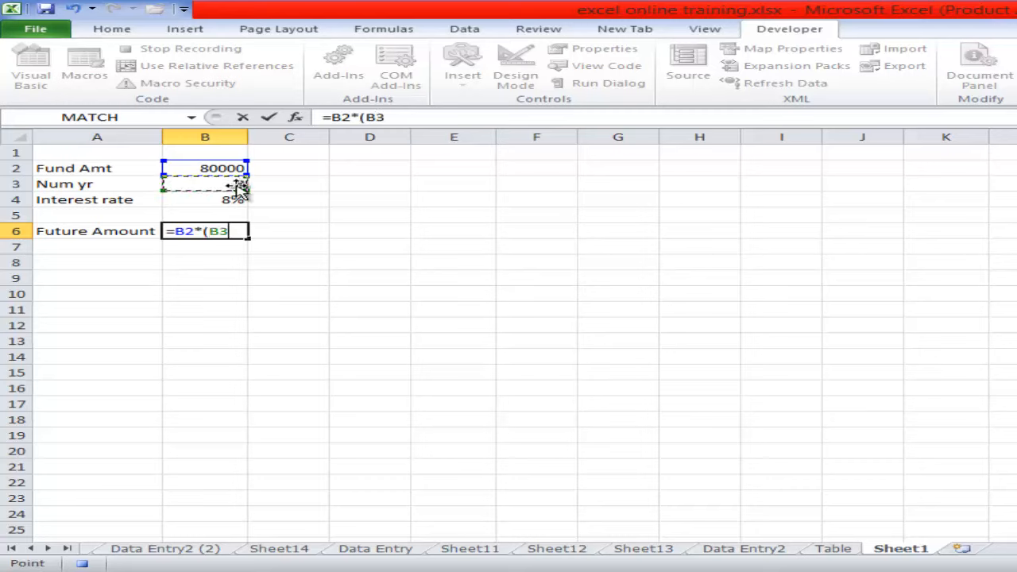
key("BackSpace")
key("BackSpace")
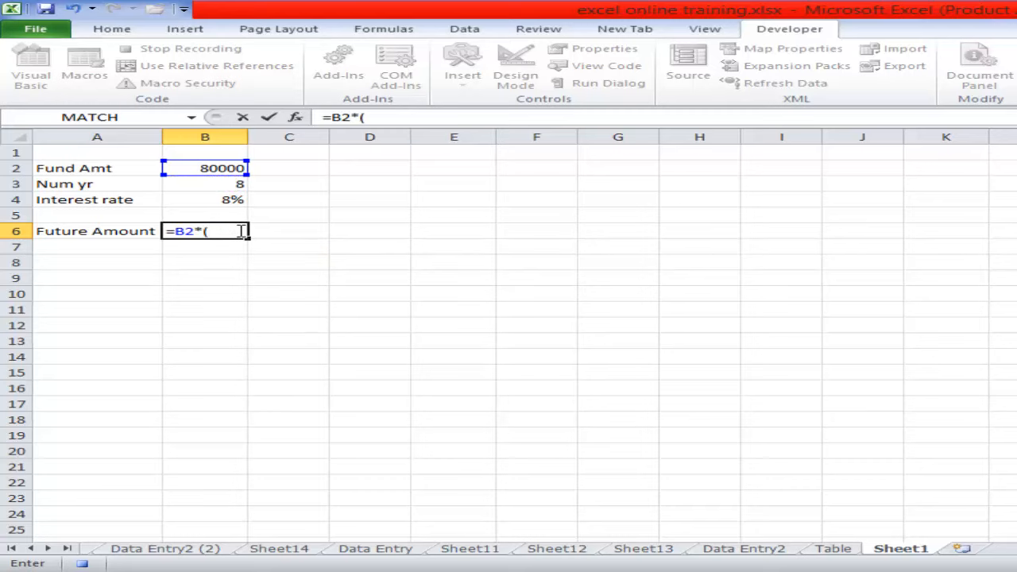
type("1+")
left_click(230, 182)
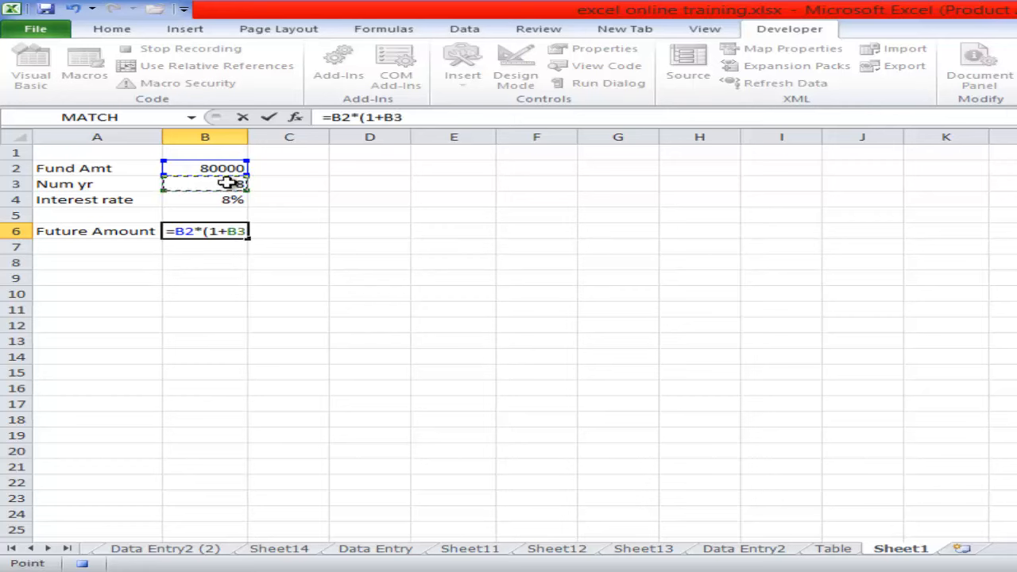
type(")^")
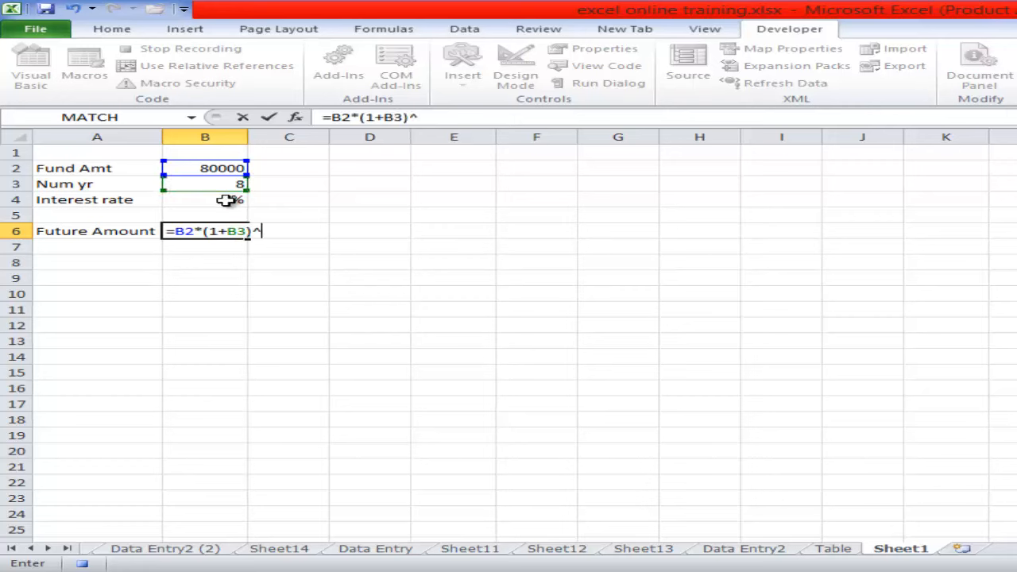
left_click(226, 201)
key("Return")
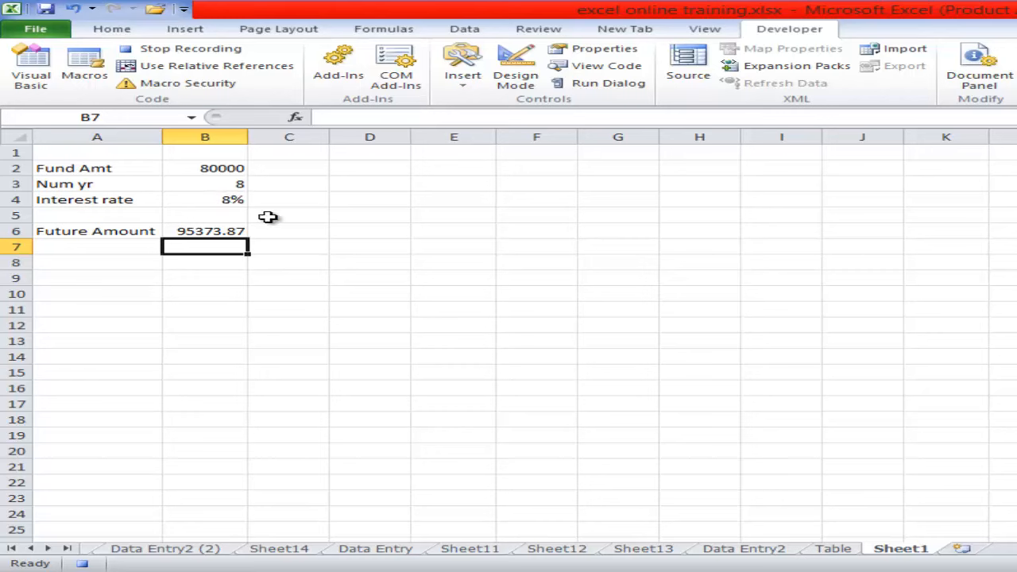
left_click(214, 53)
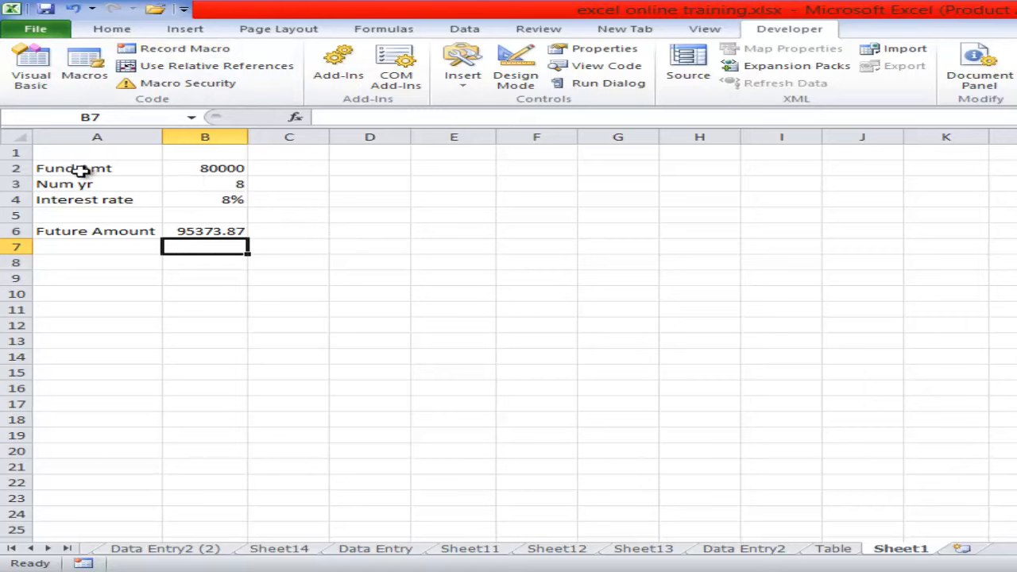
- Clear the recorded entries from the range A2:C8
left_click(57, 166)
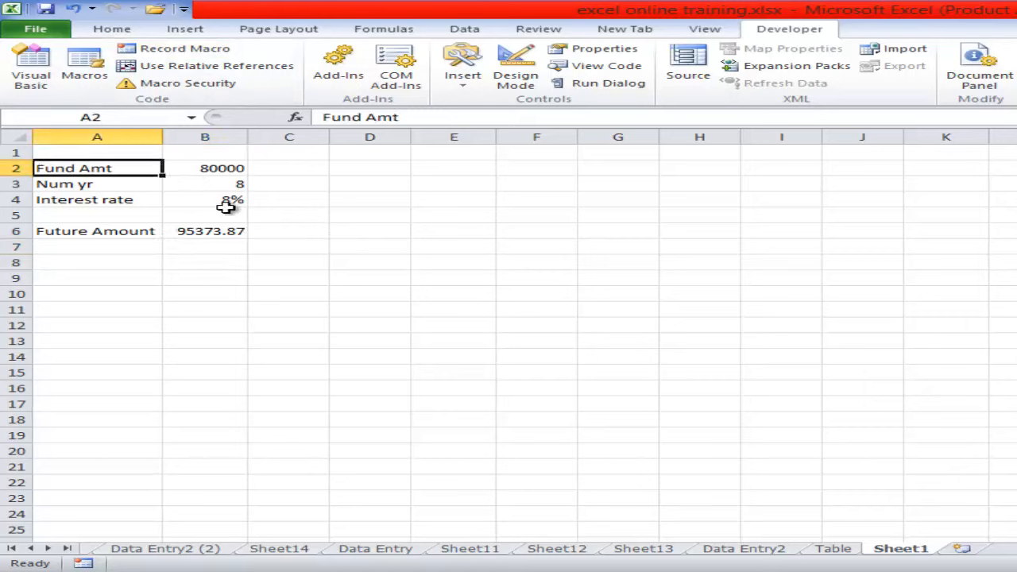
left_click_drag(79, 165, 249, 264)
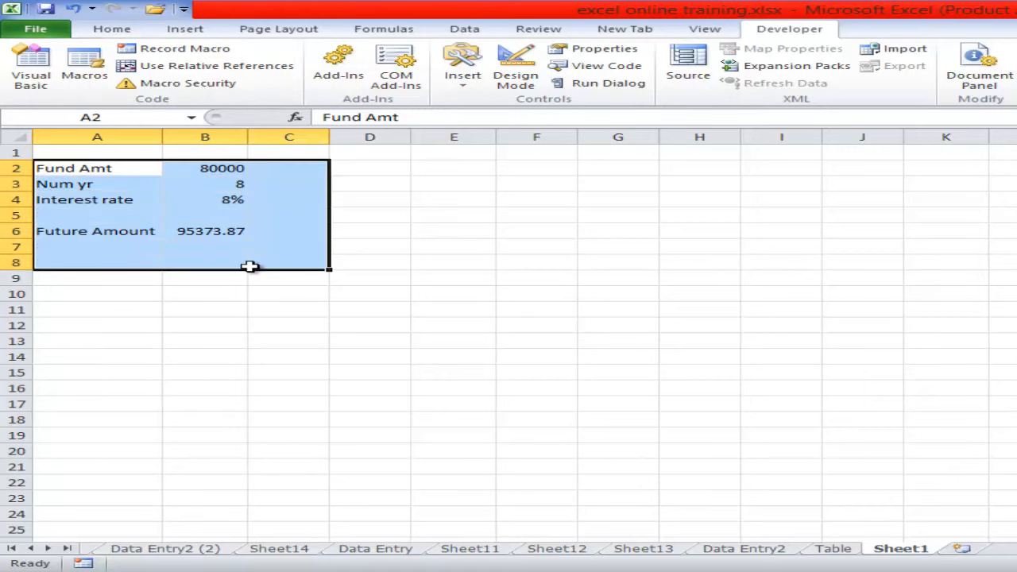
key("Delete")
- Run the PresAmt macro with cell K10 as the active cell
left_click(494, 296)
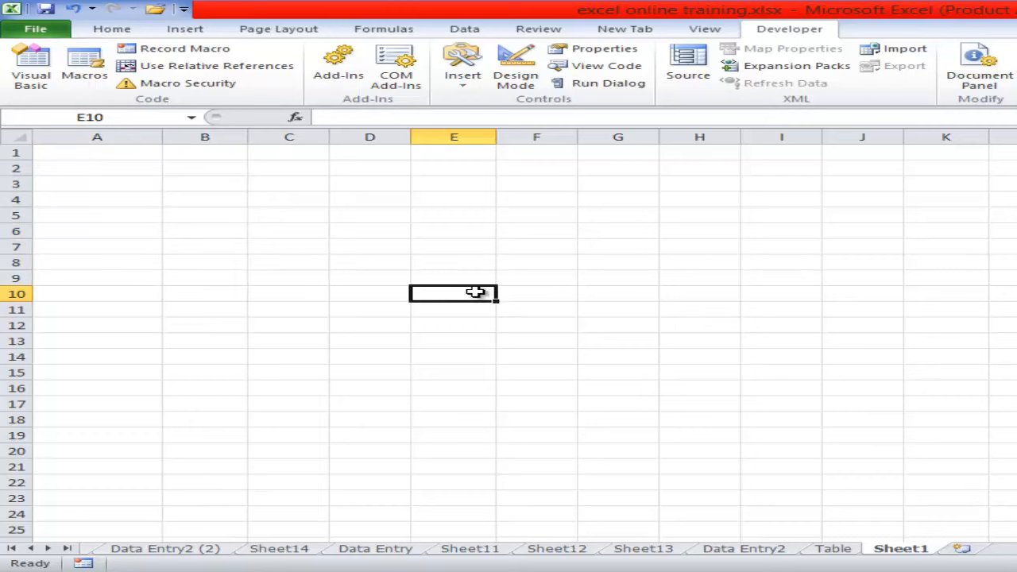
left_click(961, 295)
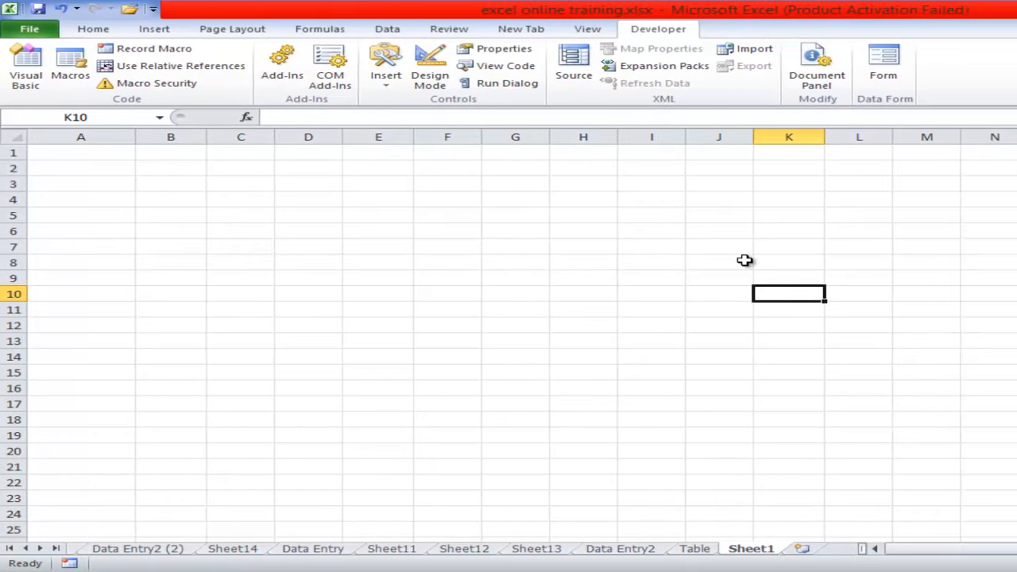
left_click(76, 80)
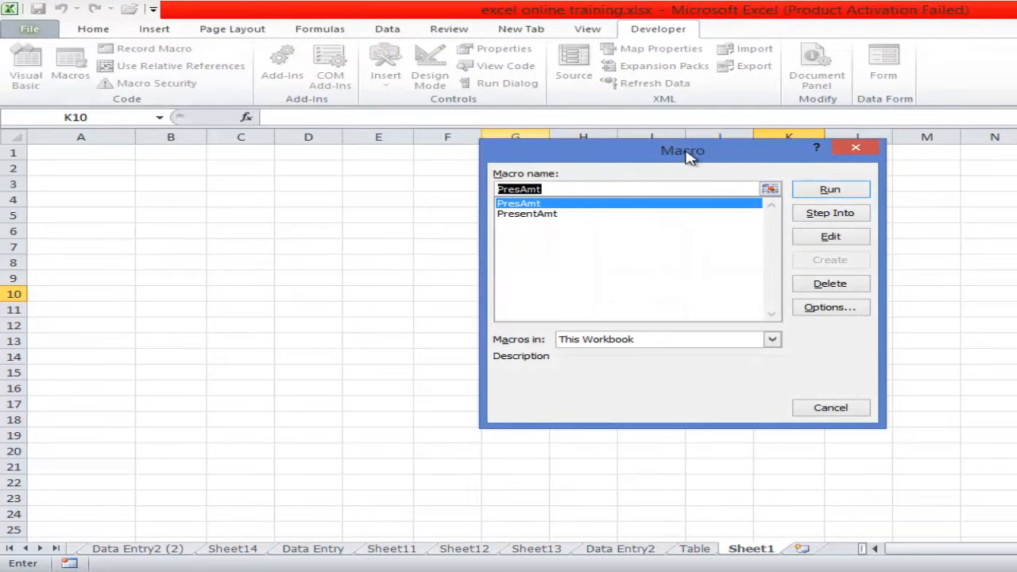
left_click_drag(691, 159, 1005, 195)
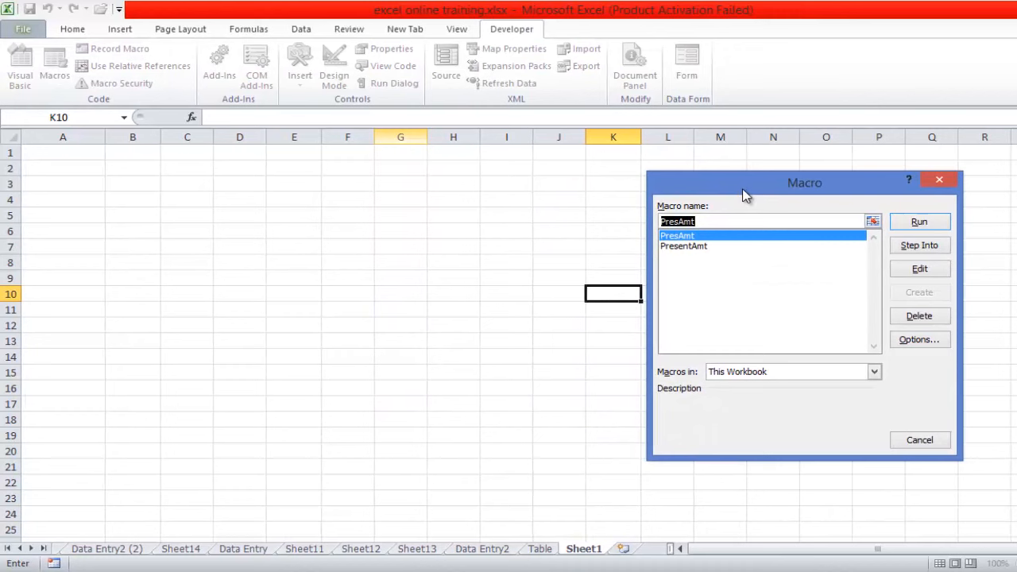
left_click_drag(745, 195, 230, 171)
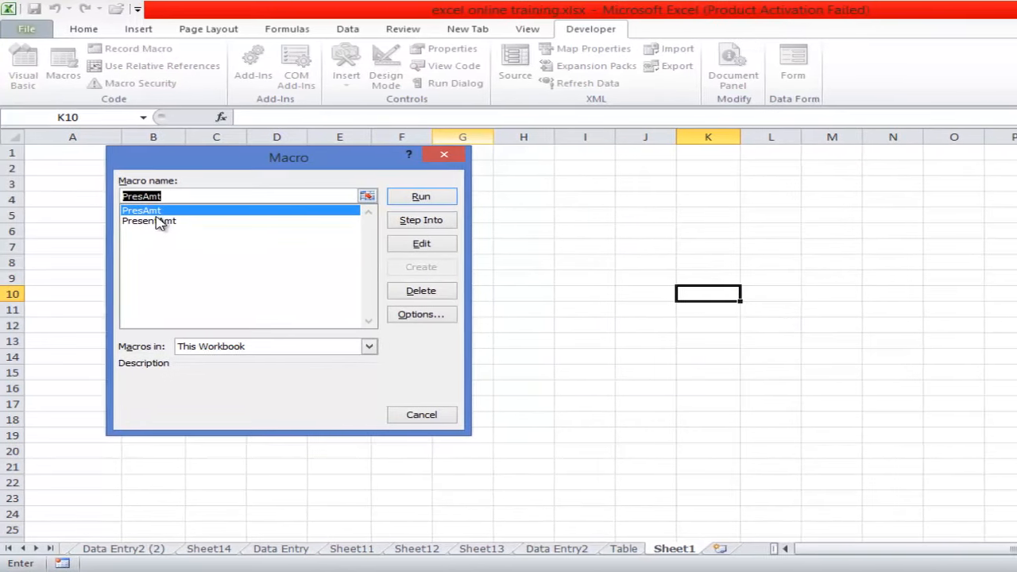
left_click(156, 211)
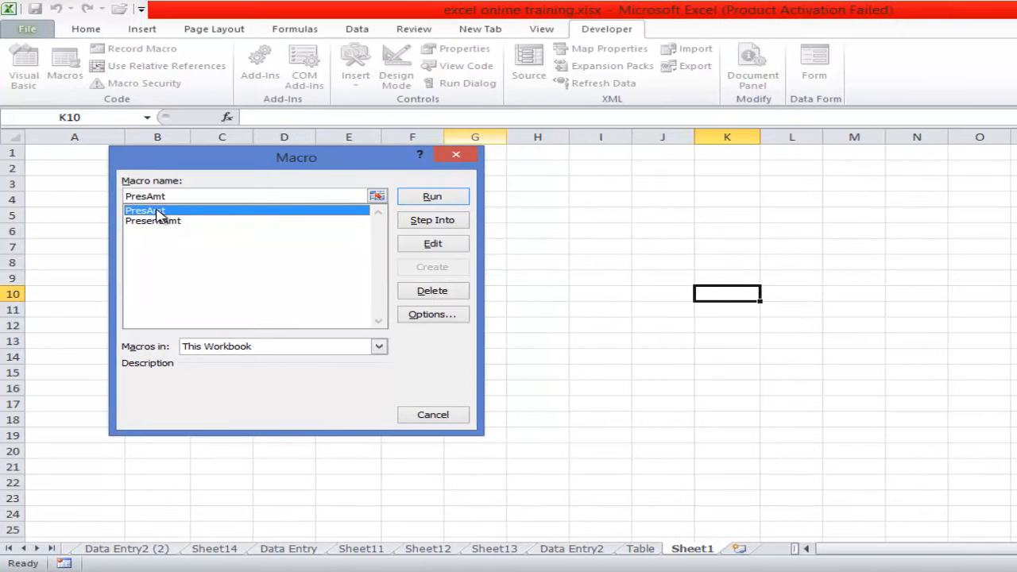
left_click(435, 197)
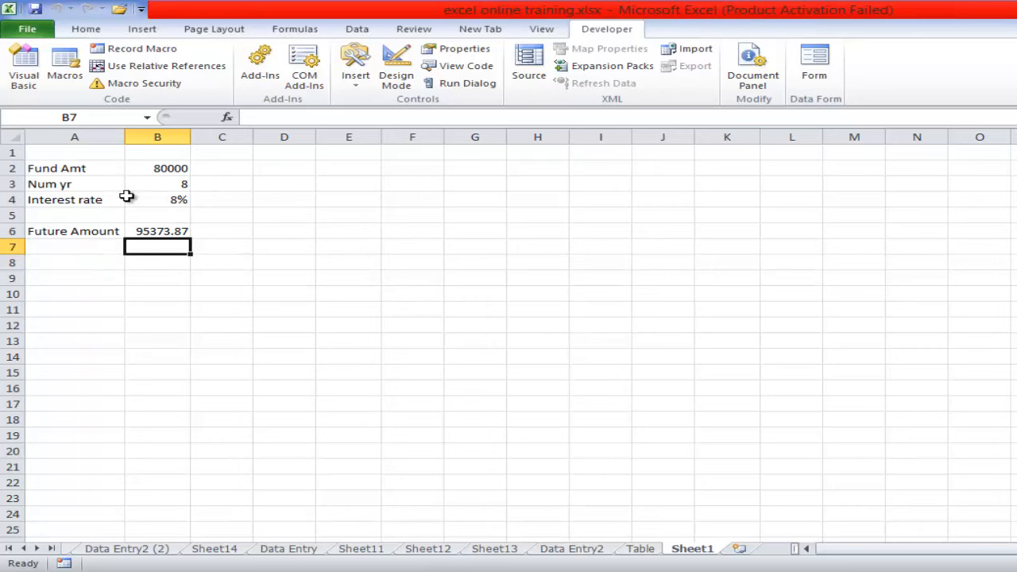
- Clear the PresAmt macro's output from the range A2:B7
left_click_drag(66, 166, 185, 252)
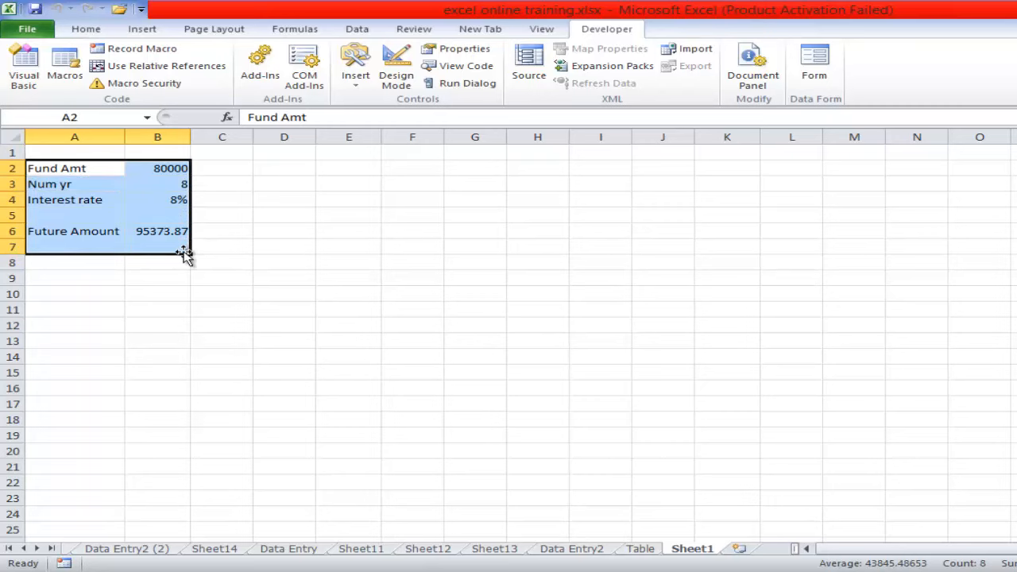
key("Delete")
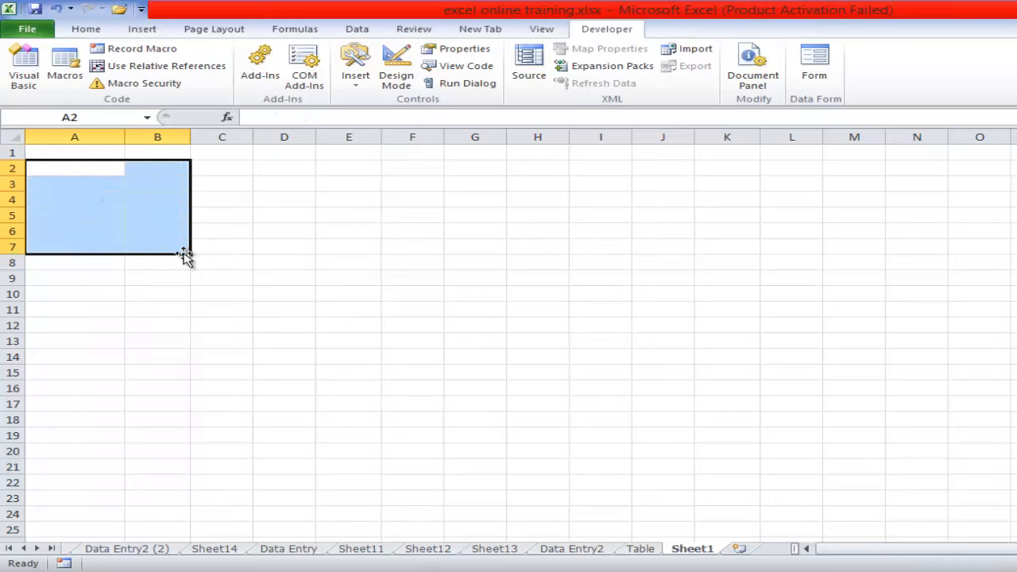
left_click(200, 291)
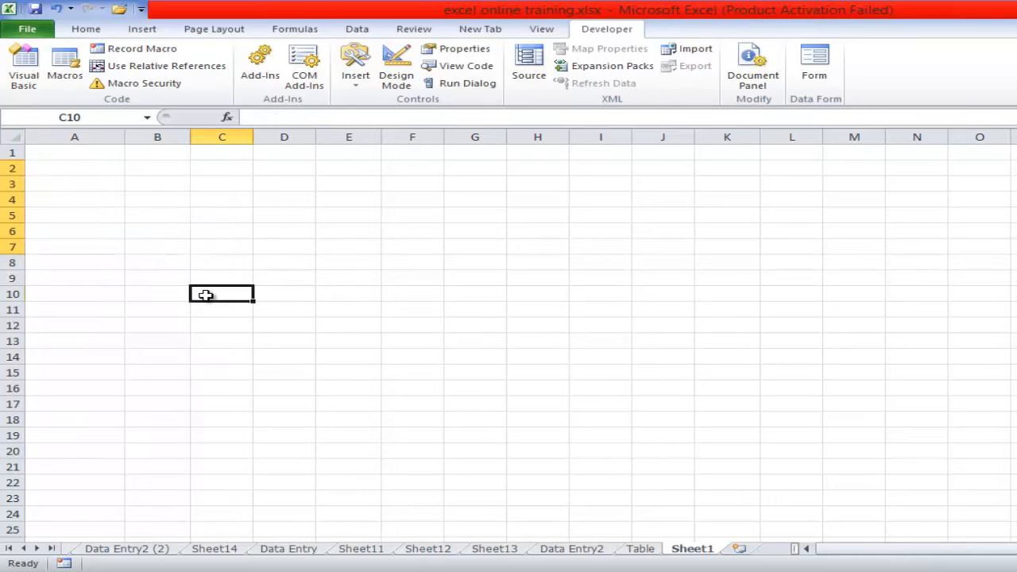
left_click(50, 184)
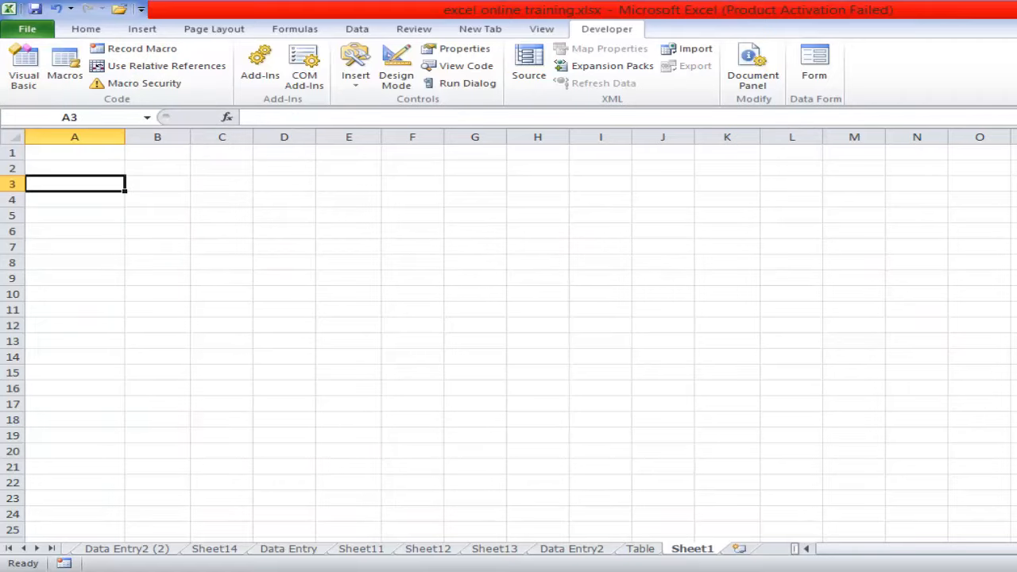
- Examine the recorded PresAmt code in the Visual Basic editor and return to the worksheet
mouse_move(561, 531)
left_click(595, 504)
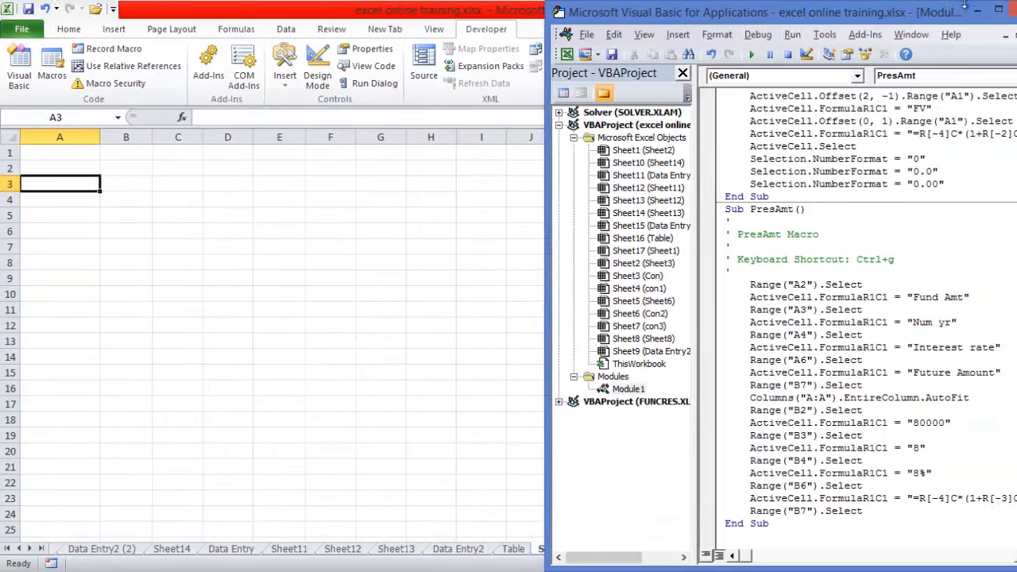
left_click(949, 11)
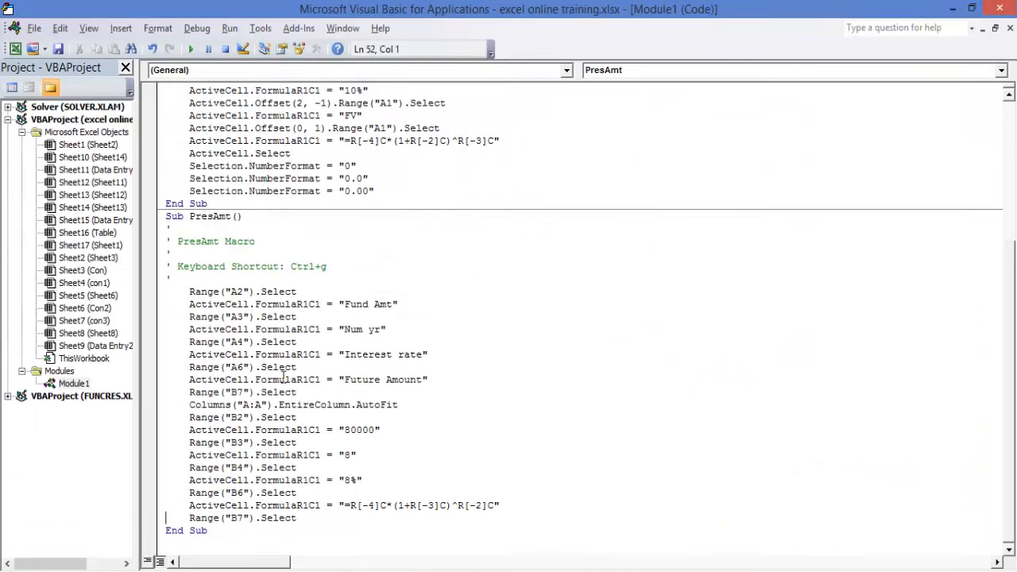
left_click(951, 8)
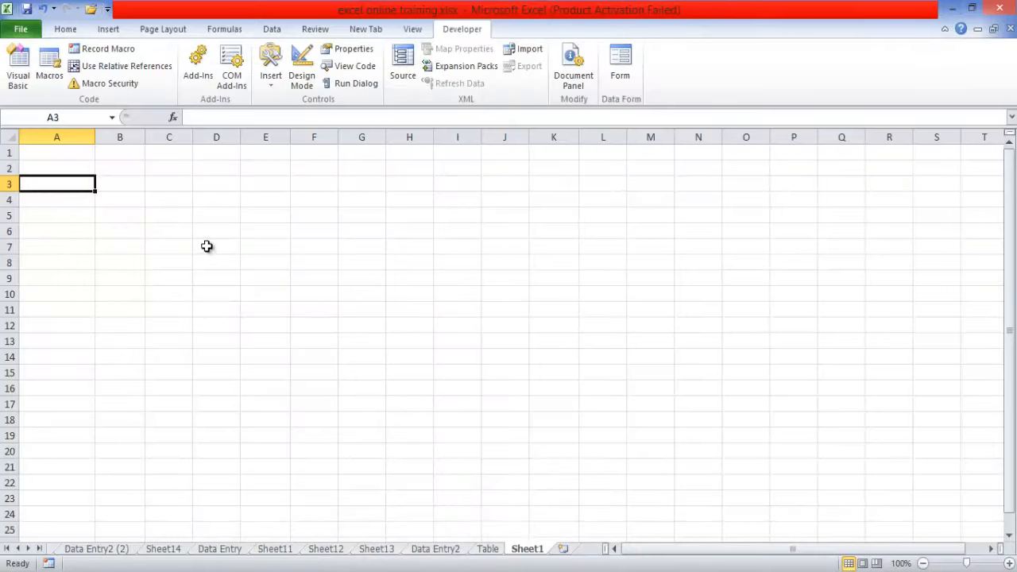
- View the workbook's macro list with PresAmt selected and close it without running anything
left_click(49, 71)
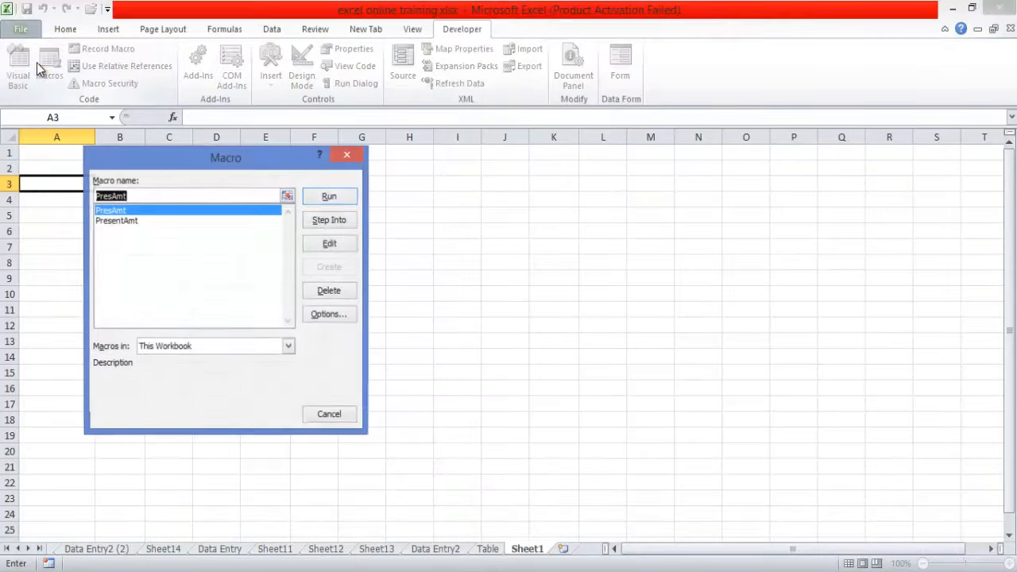
left_click(139, 213)
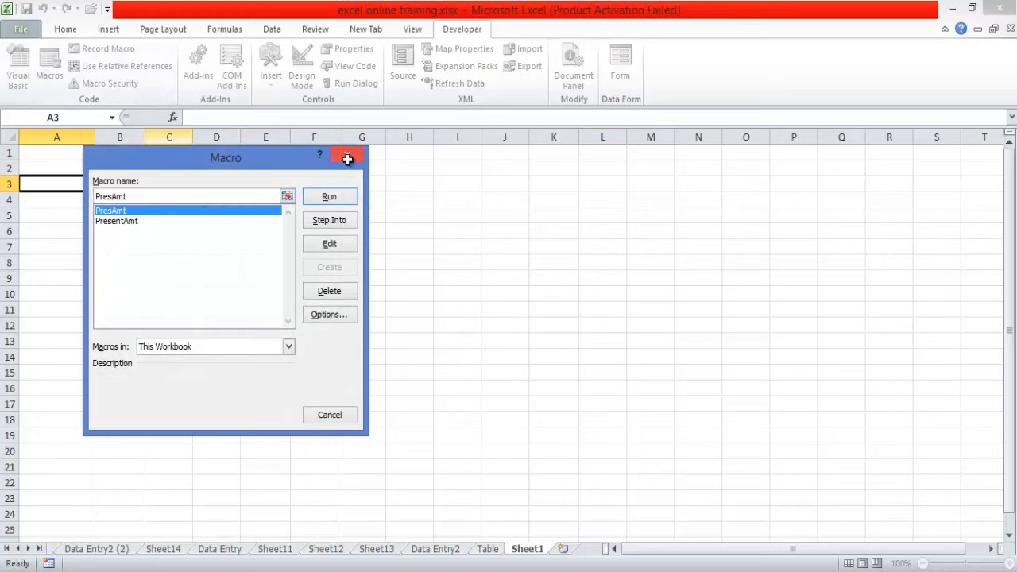
left_click(346, 155)
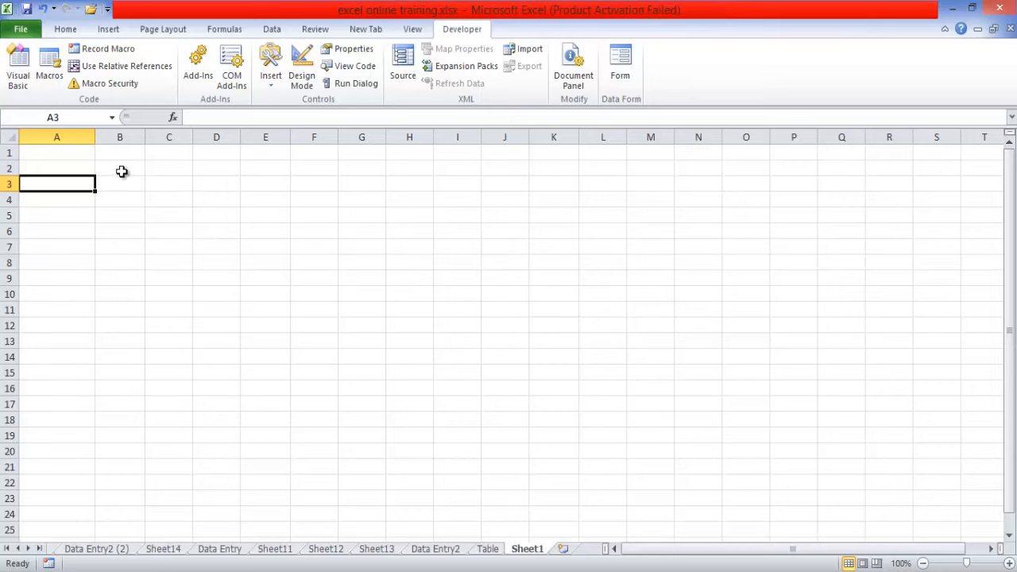
- Compare the PresentAmt and PresAmt code in the Visual Basic editor and run PresAmt from there
left_click(85, 152)
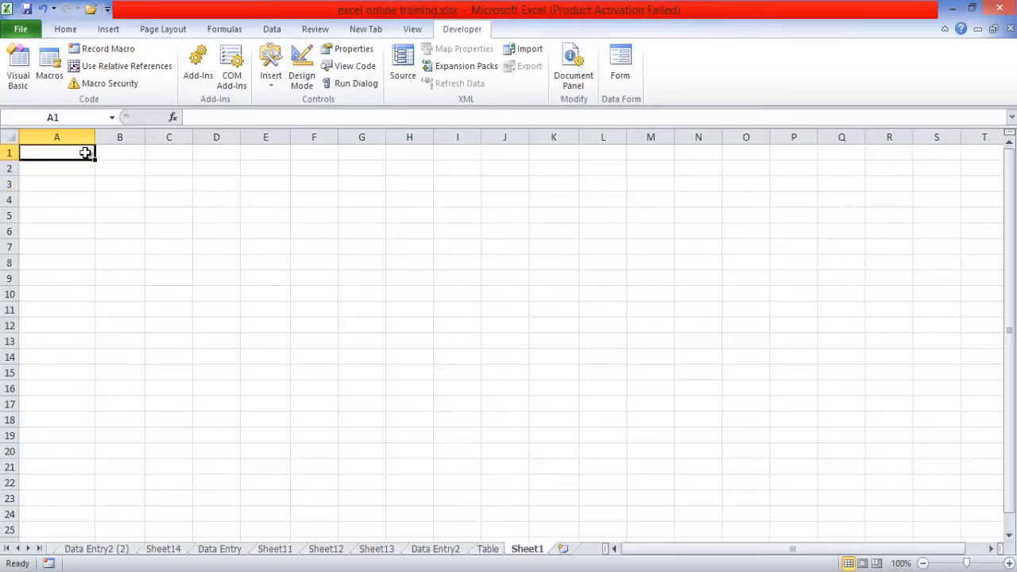
left_click(19, 76)
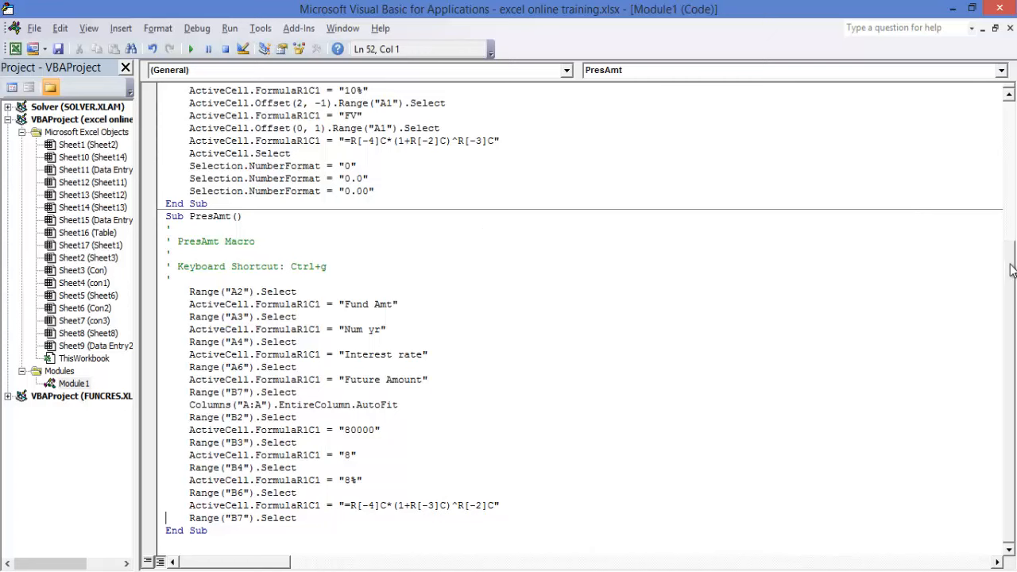
left_click_drag(1011, 251, 1005, 195)
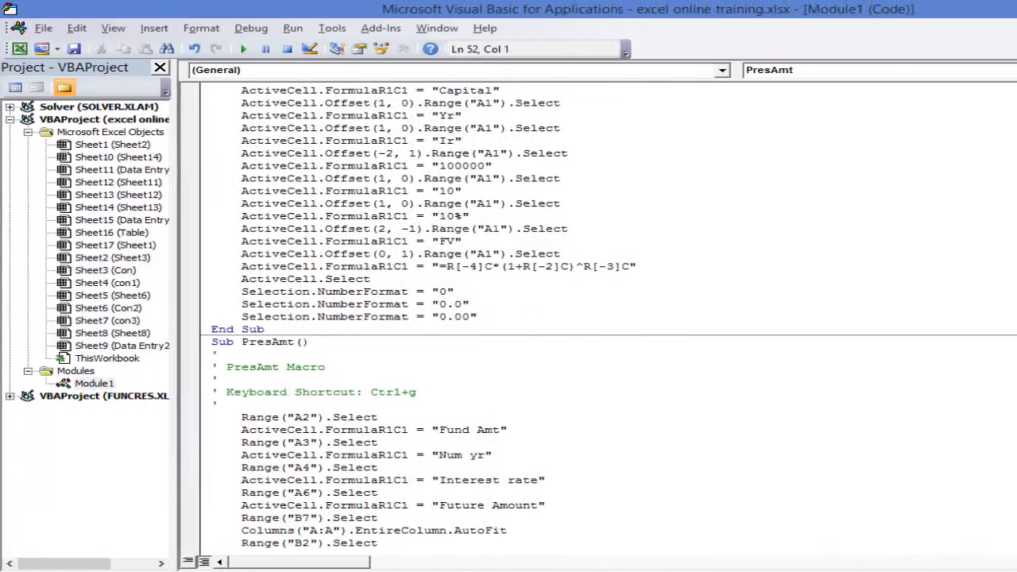
scroll(641, 316, "down", 4)
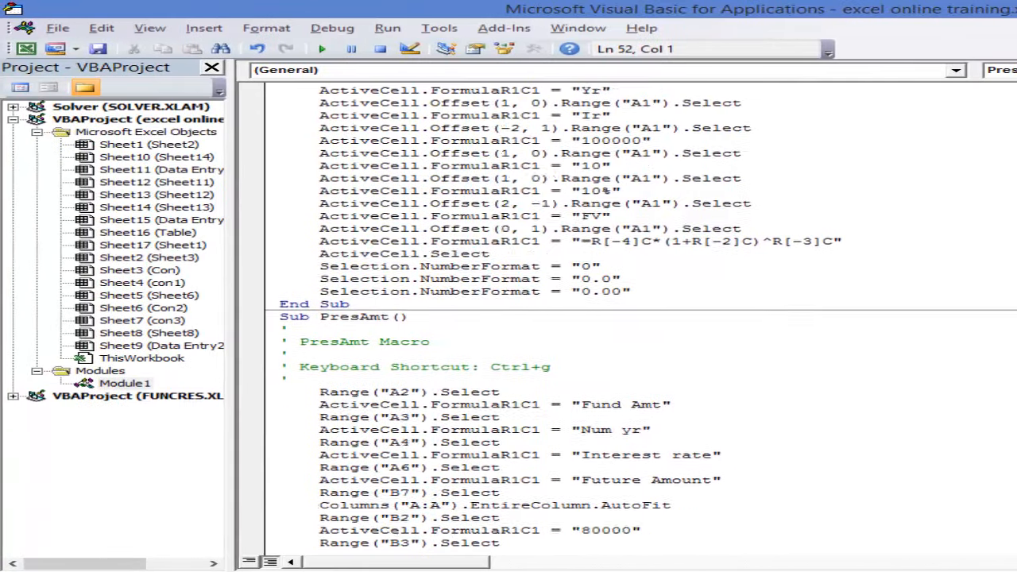
left_click(441, 391)
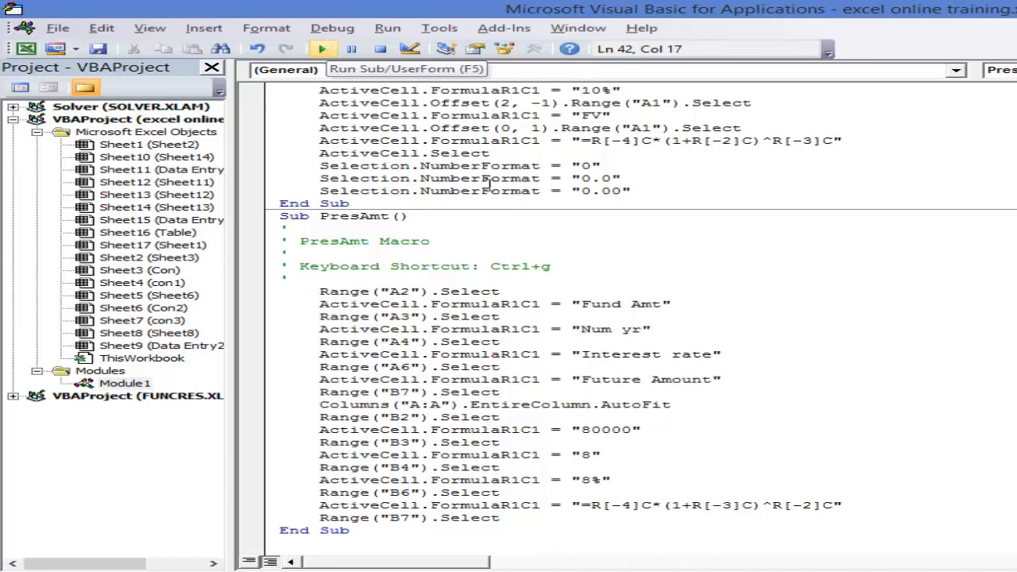
key("alt+F11")
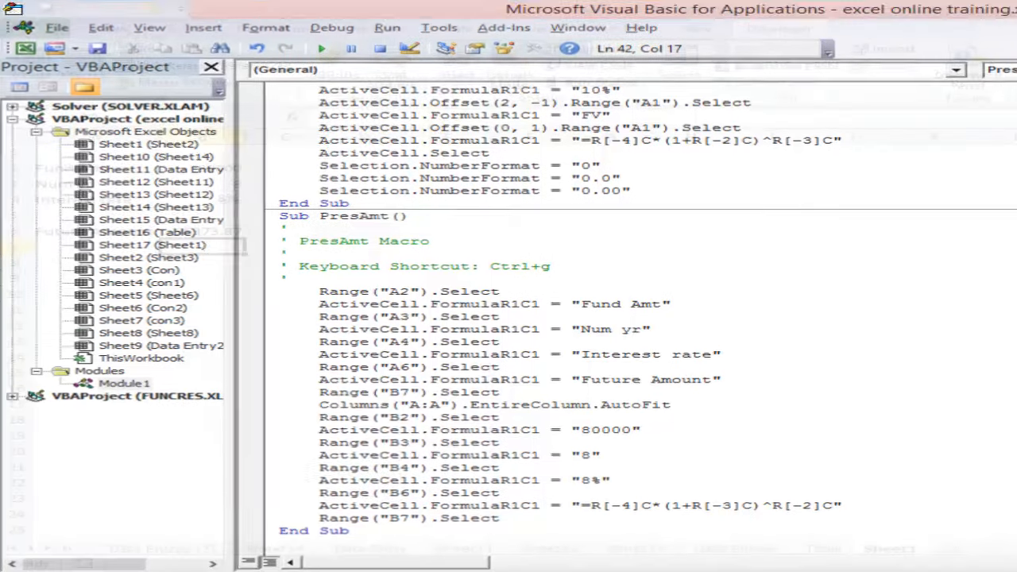
- Clear the entries produced by PresAmt from the range A2:B10
left_click_drag(48, 170, 211, 293)
key("Delete")
left_click(486, 279)
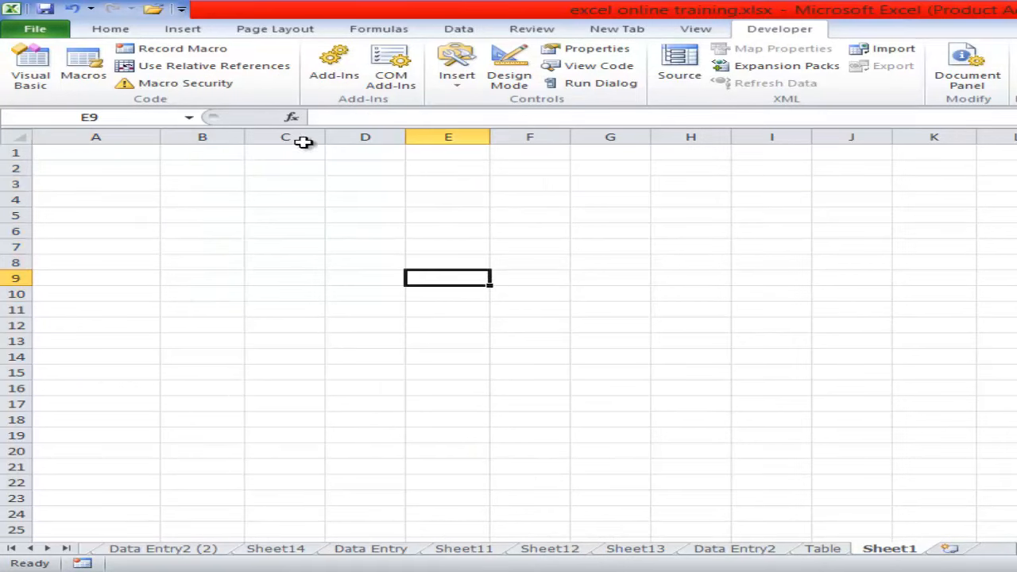
- Examine the macro security settings in the Trust Center and close them without making changes
left_click(195, 85)
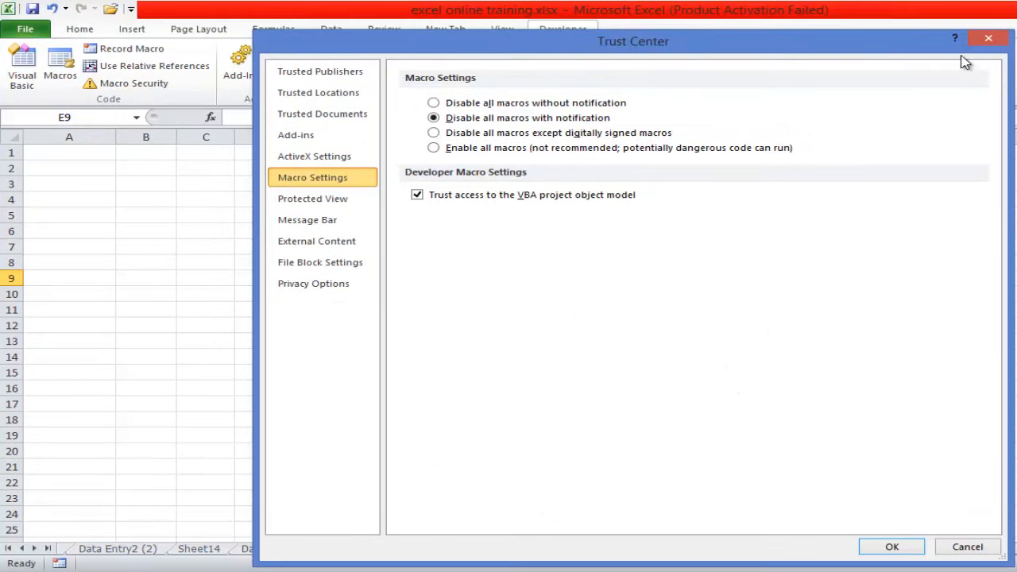
left_click(989, 41)
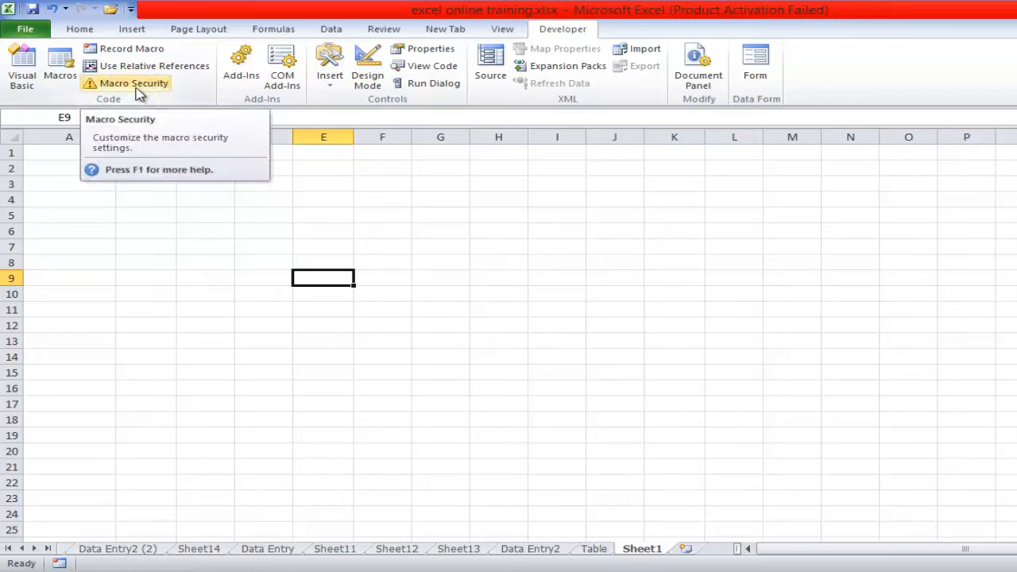
- Run the relative-reference PresentAmt macro from cell C7 and clear its output from C7:E16
left_click(206, 250)
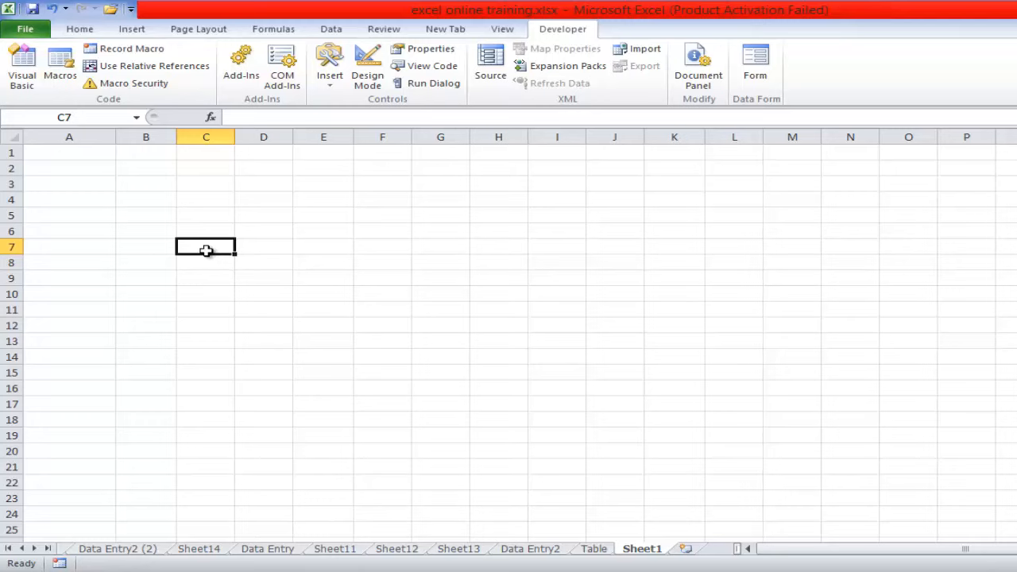
key("ctrl+q")
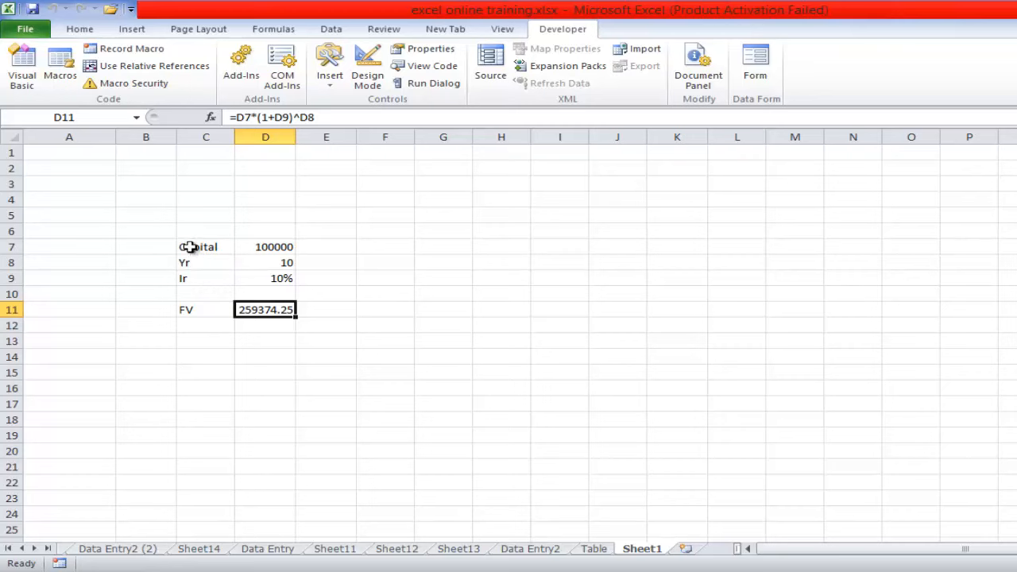
left_click(188, 247)
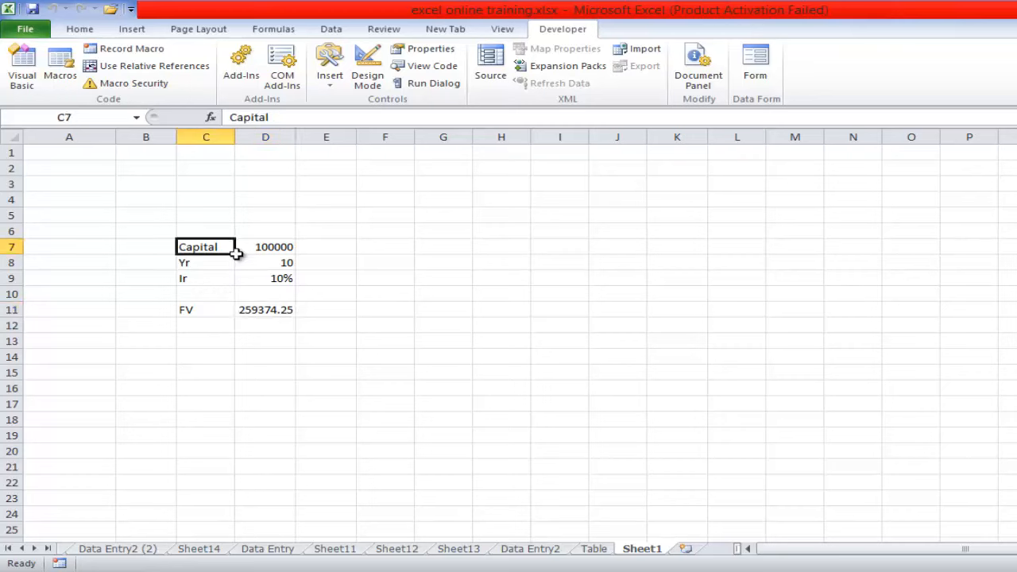
left_click_drag(232, 251, 301, 394)
key("Delete")
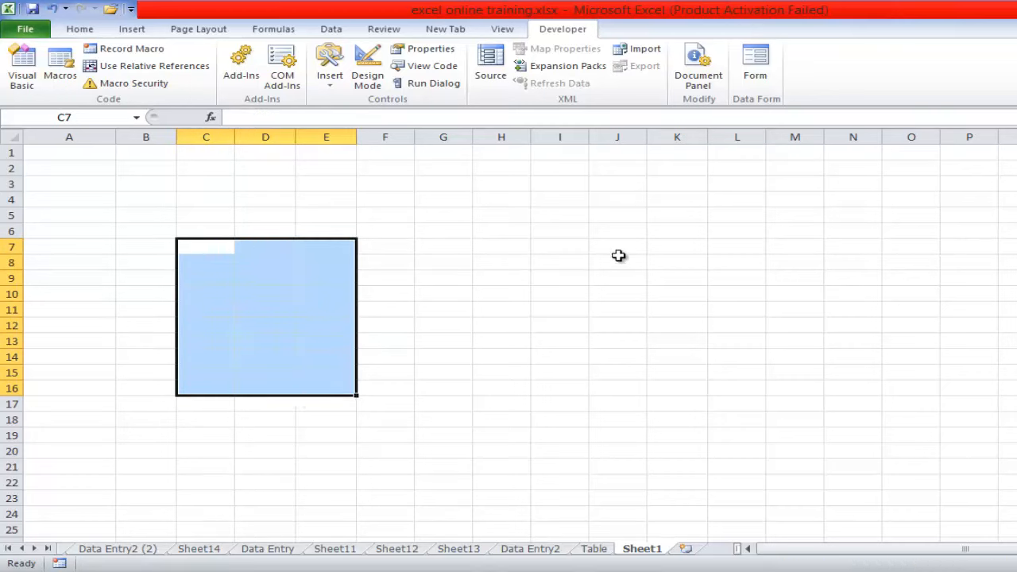
left_click(640, 245)
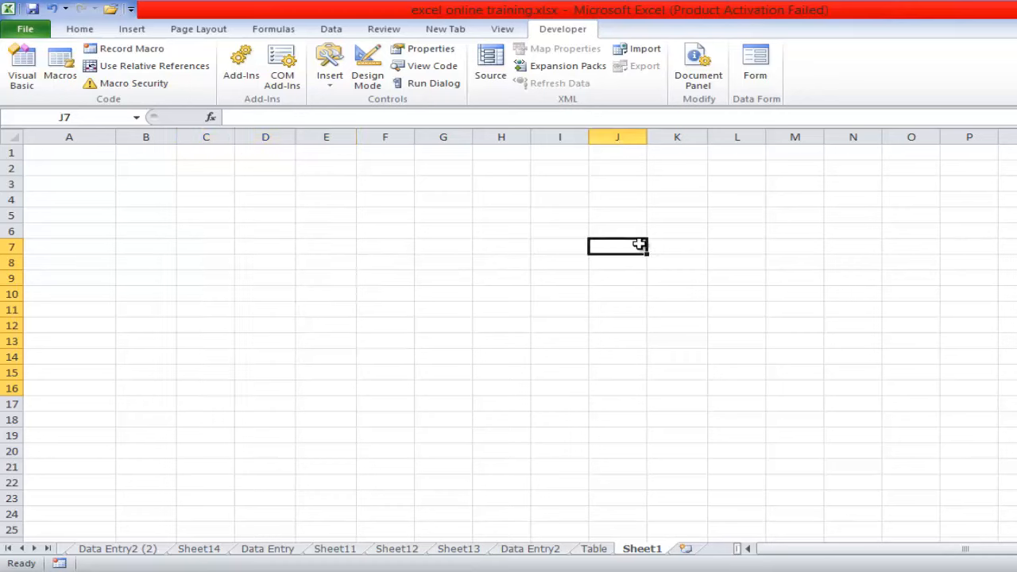
- Run the PresentAmt macro again from cell L4 and clear its output from L4:M10
left_click(734, 198)
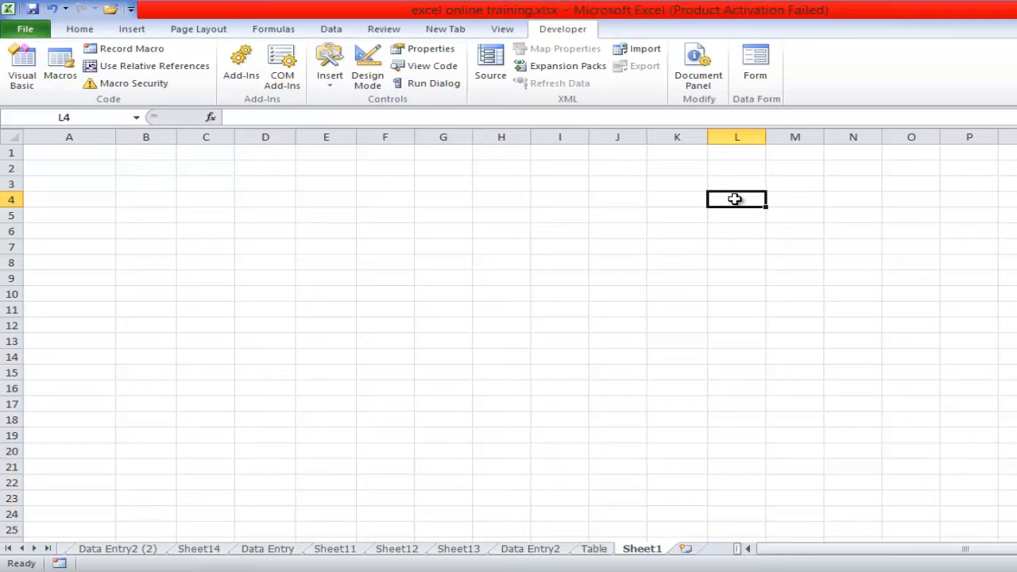
key("ctrl+q")
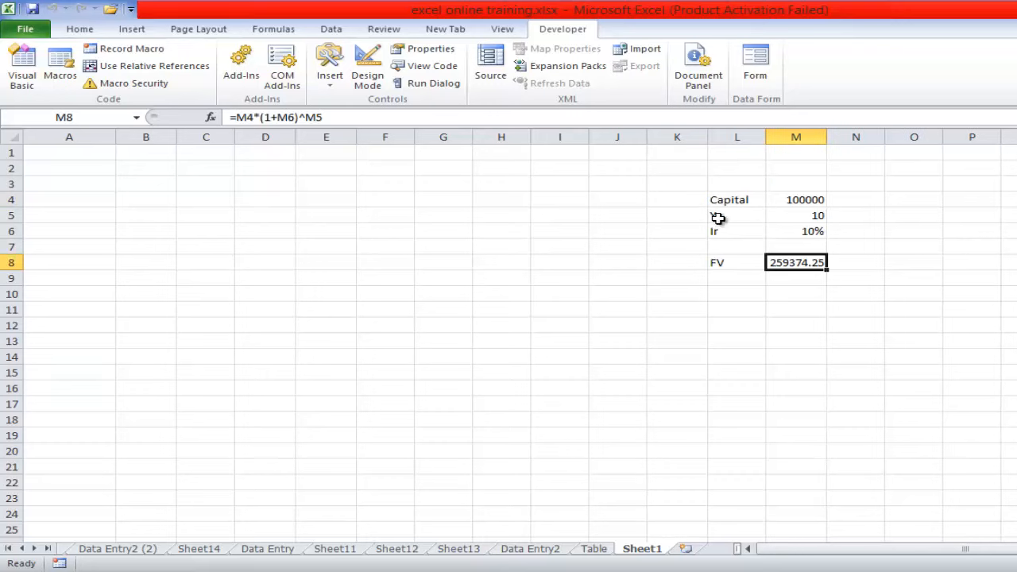
left_click(157, 68)
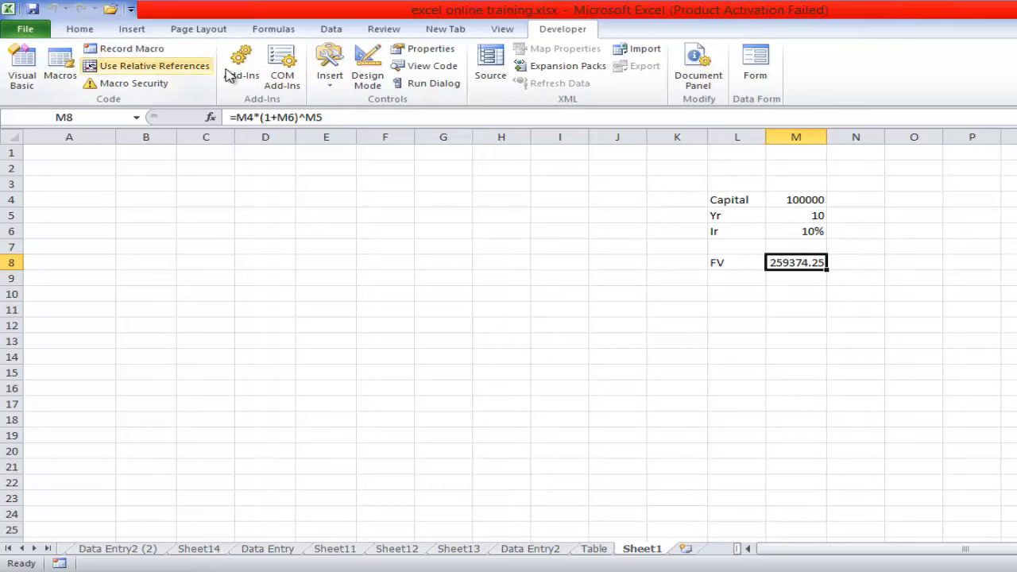
left_click_drag(730, 204, 818, 302)
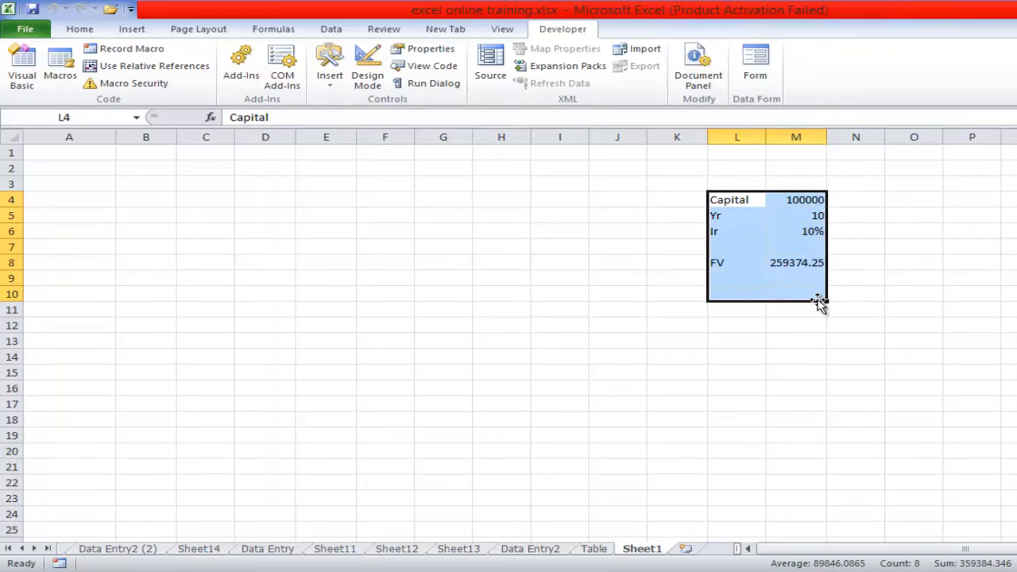
key("Delete")
left_click(569, 312)
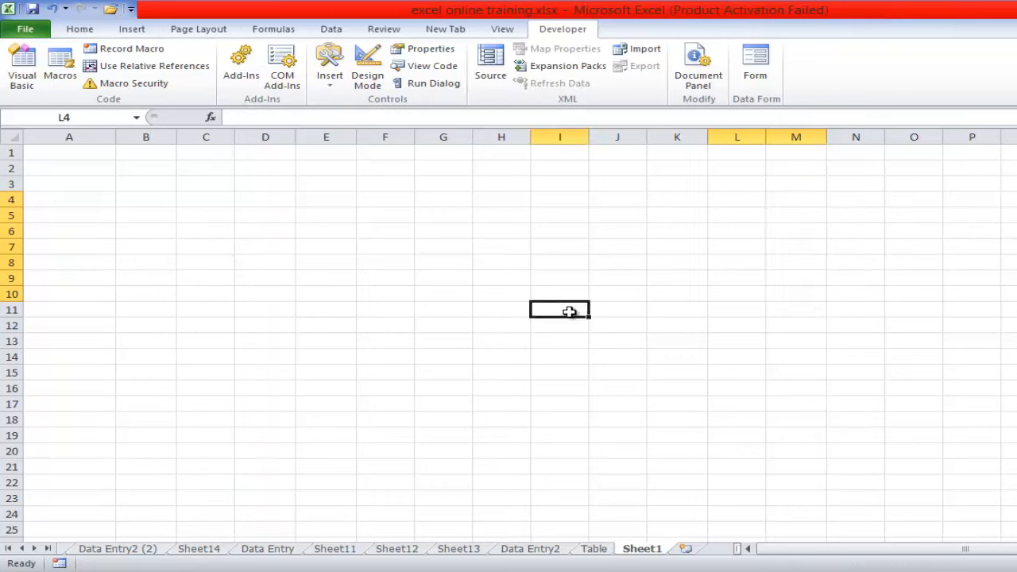
- Run the absolute-reference PresAmt macro from a different active cell and clear its output from A2:C9
left_click(149, 185)
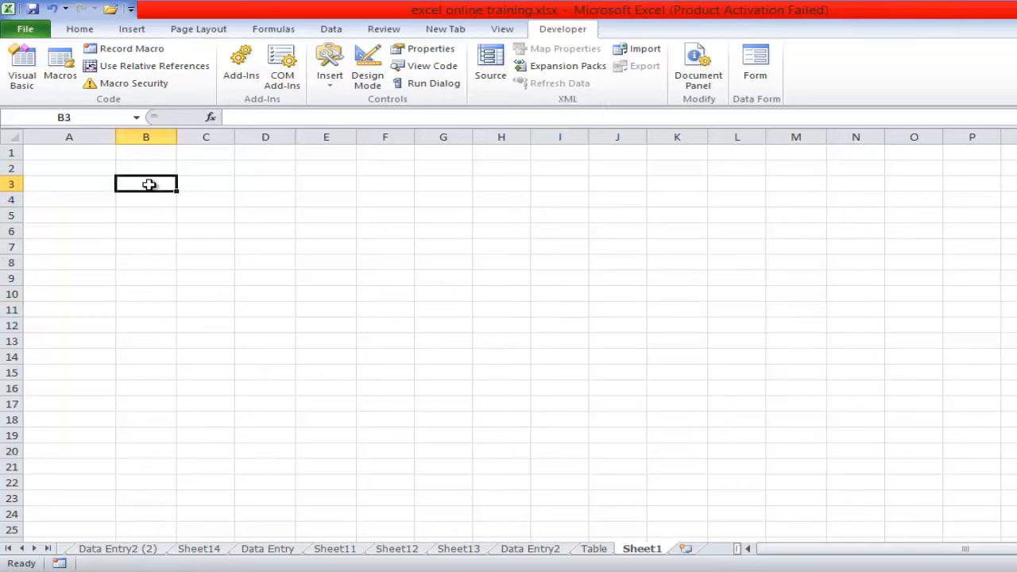
left_click(679, 476)
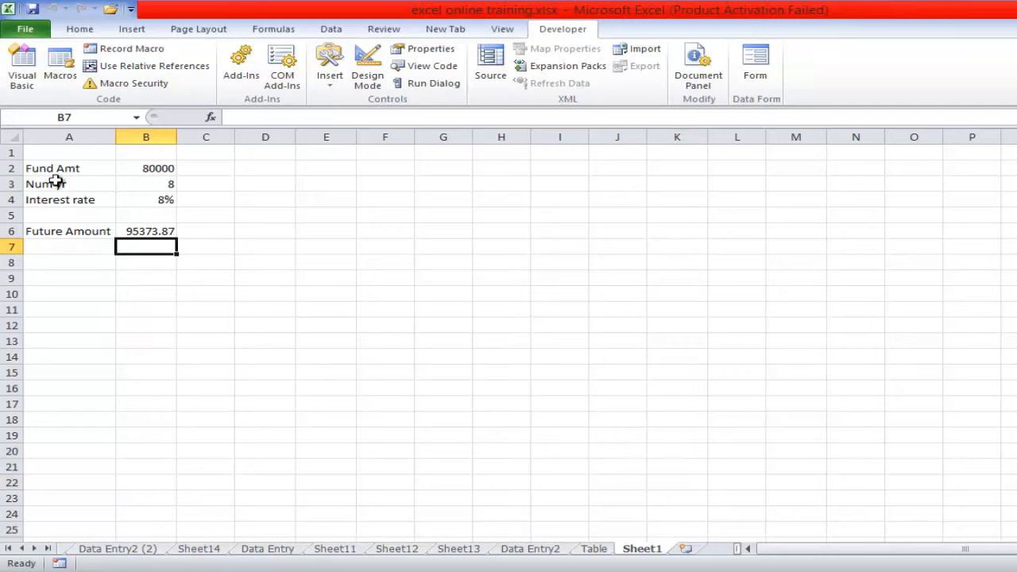
left_click_drag(49, 169, 180, 275)
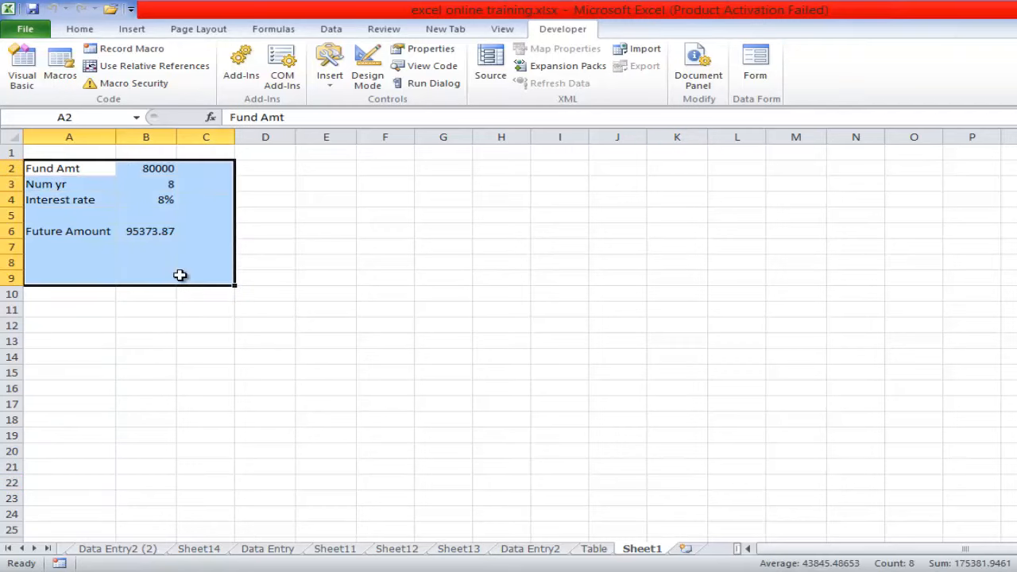
key("Delete")
left_click(402, 300)
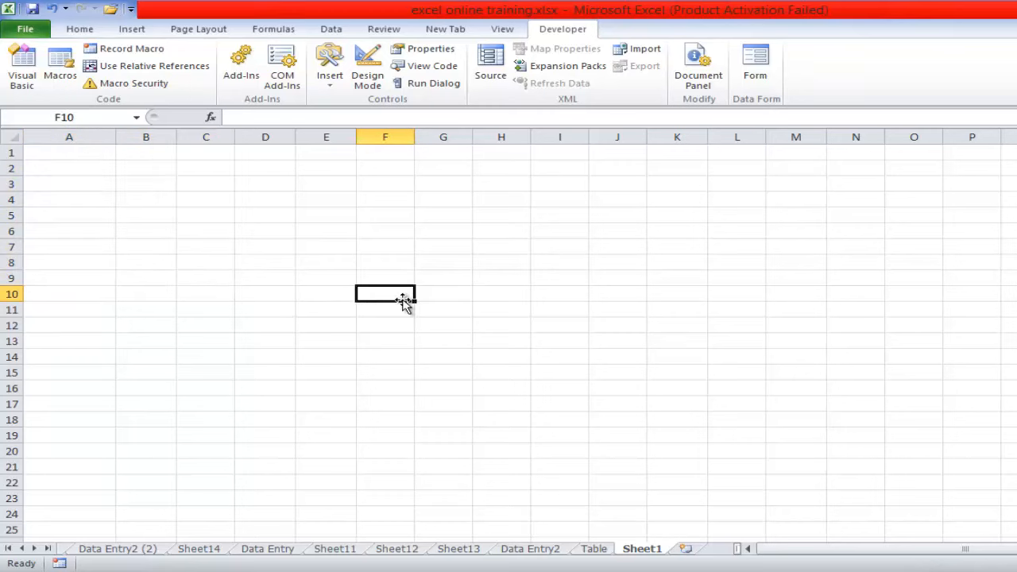
left_click(331, 83)
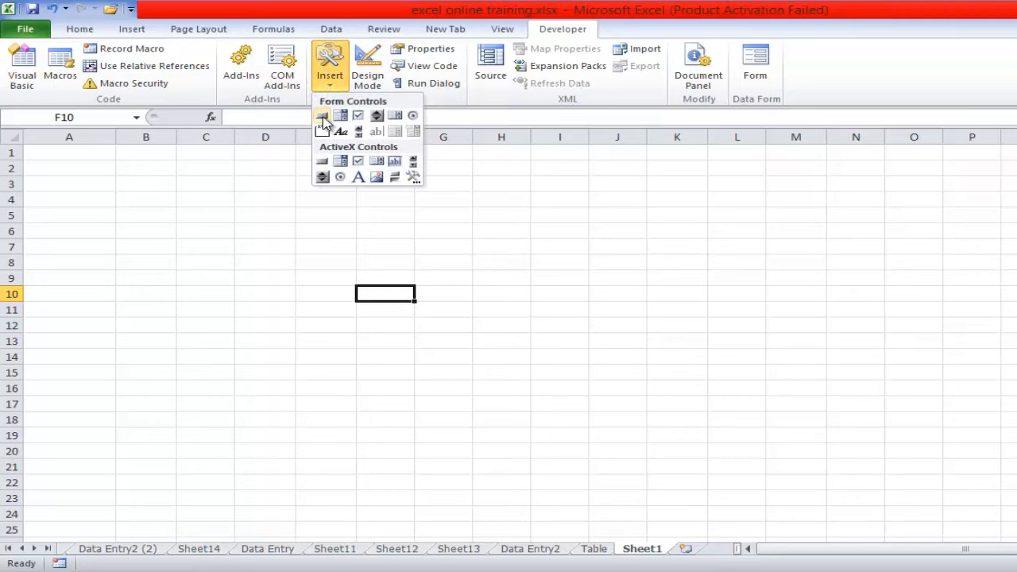
left_click(322, 117)
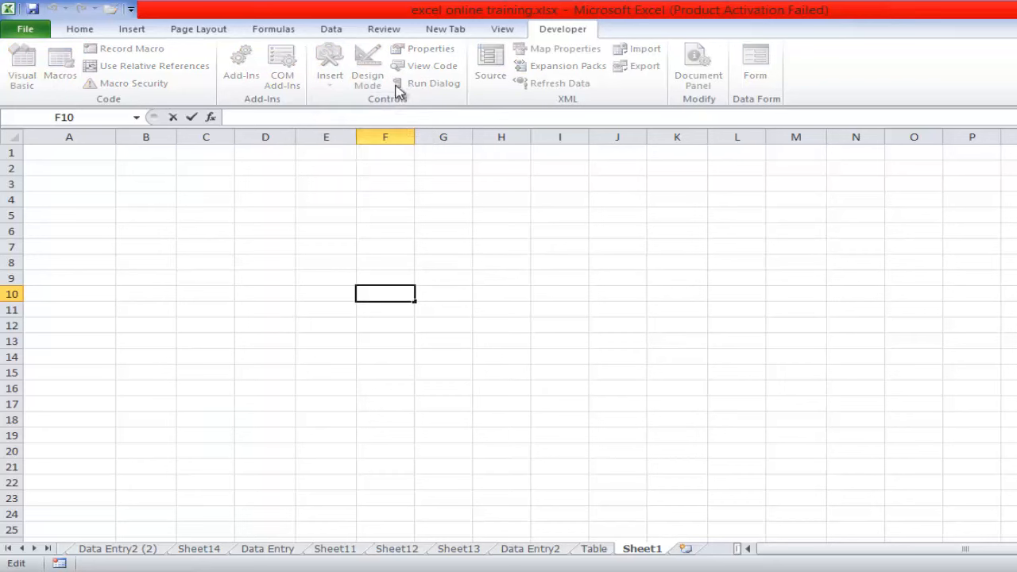
left_click(381, 261)
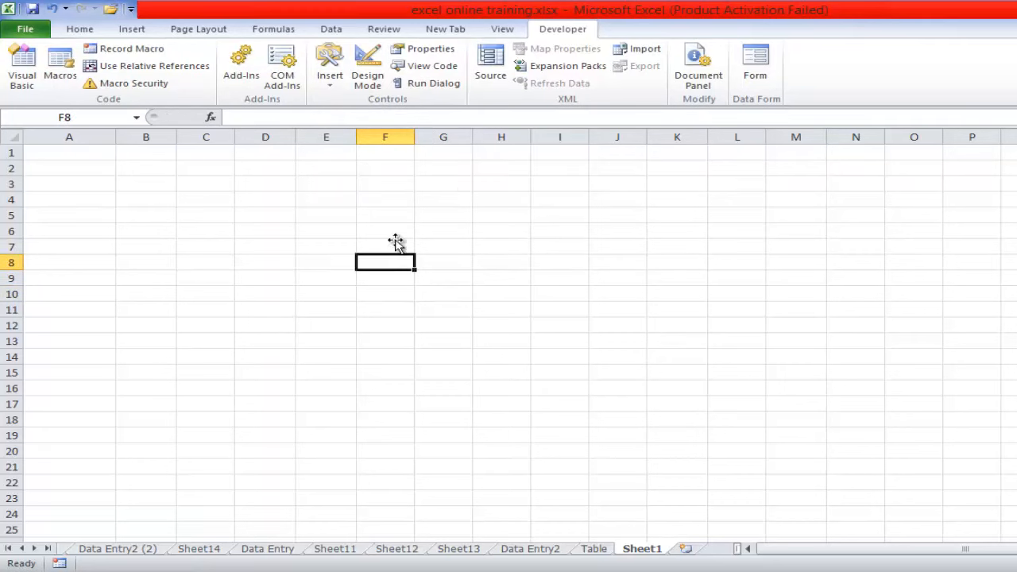
- Draw a form control button over cell B18
left_click(329, 86)
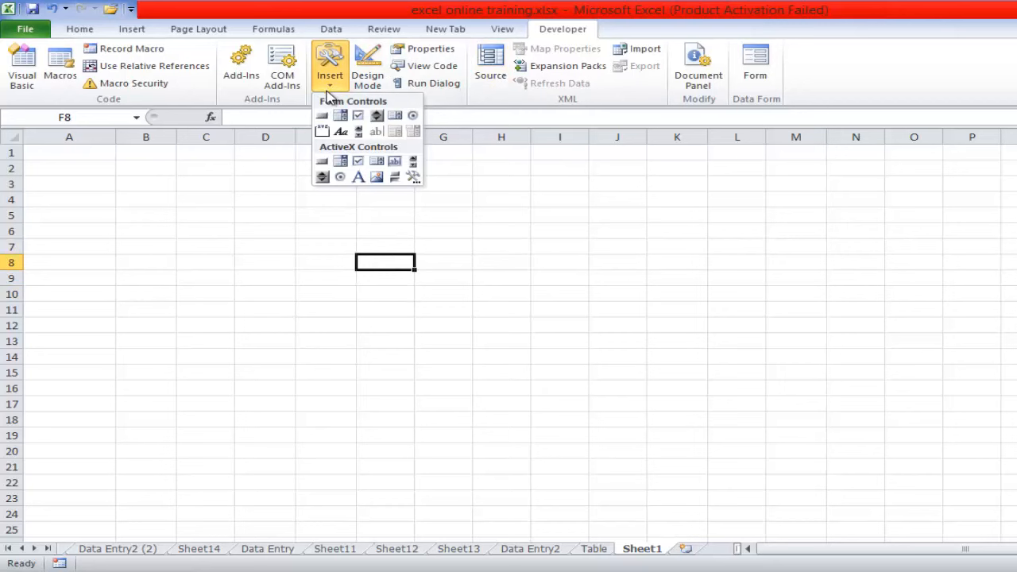
left_click(320, 117)
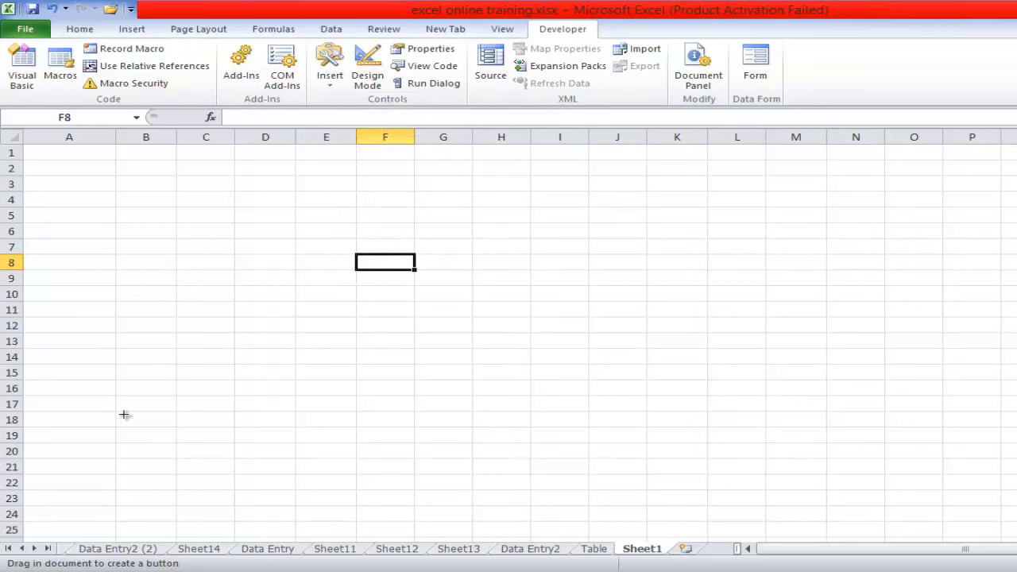
left_click_drag(117, 410, 177, 433)
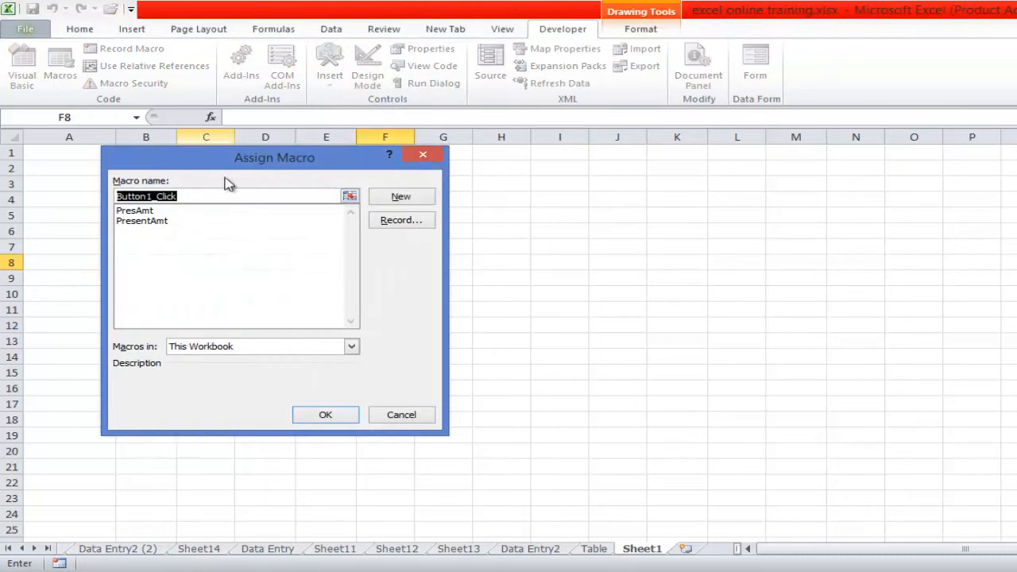
- Assign the PresentAmt macro from This Workbook to the new button
left_click(153, 223)
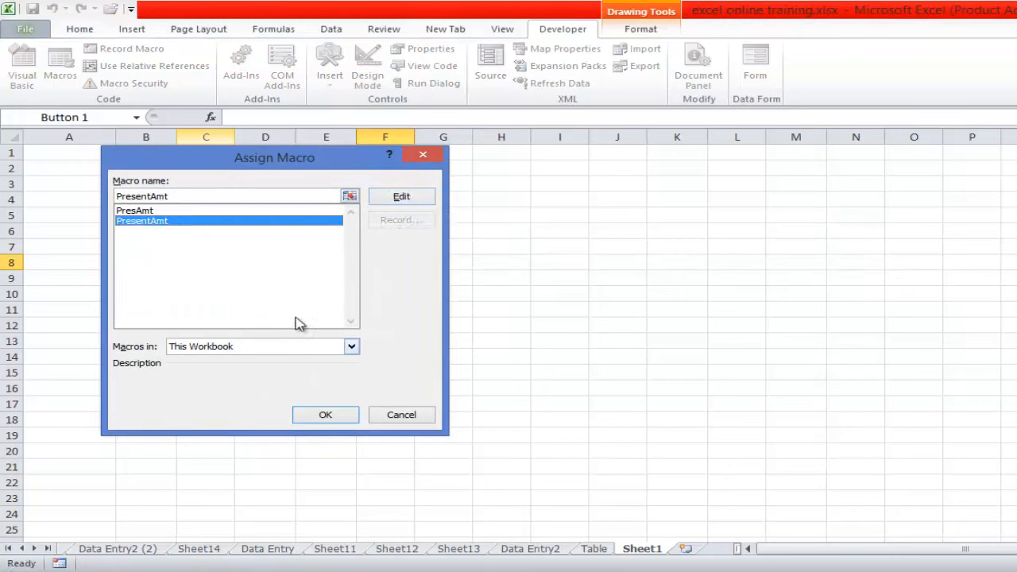
left_click(351, 347)
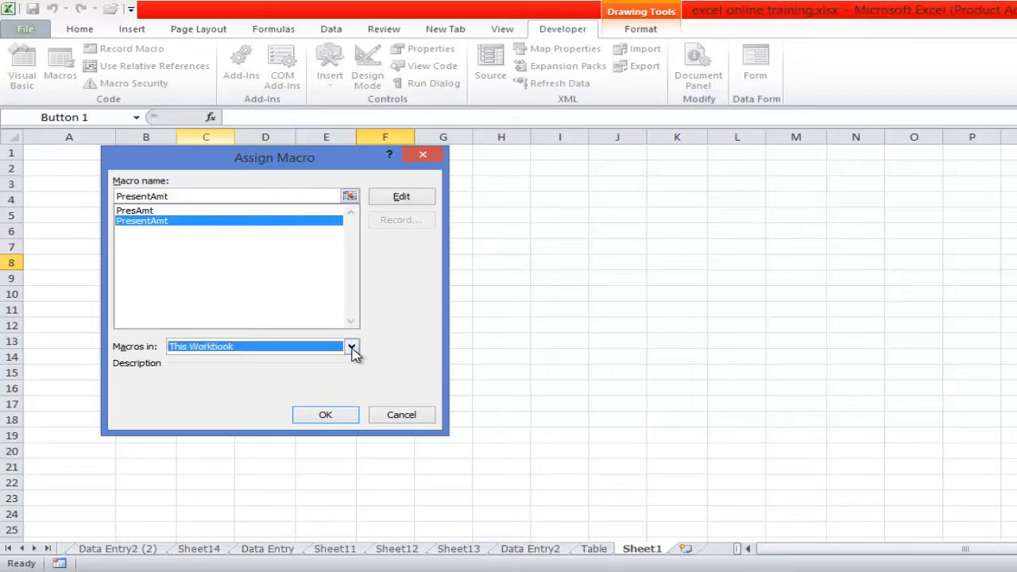
left_click(350, 347)
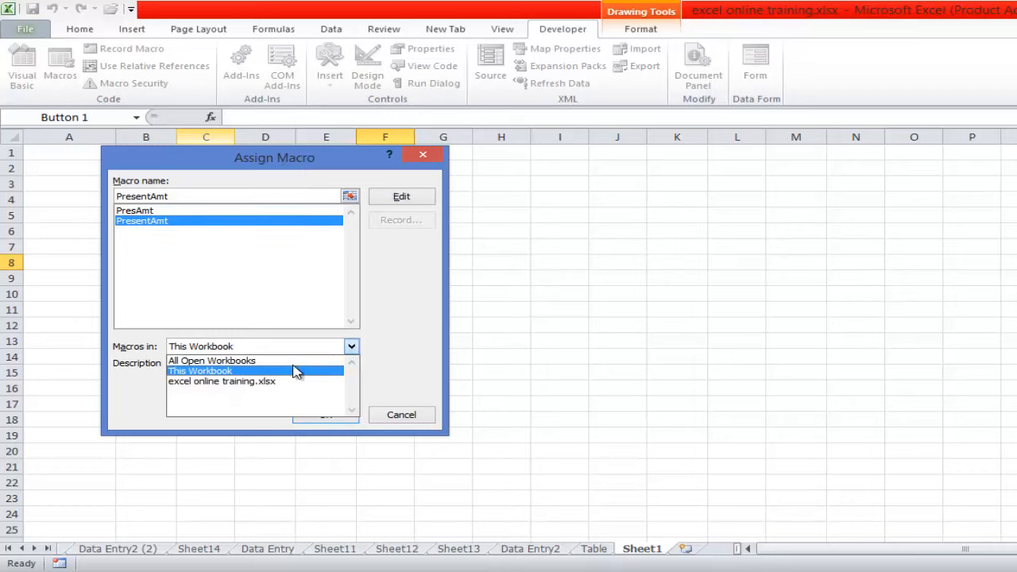
left_click(354, 347)
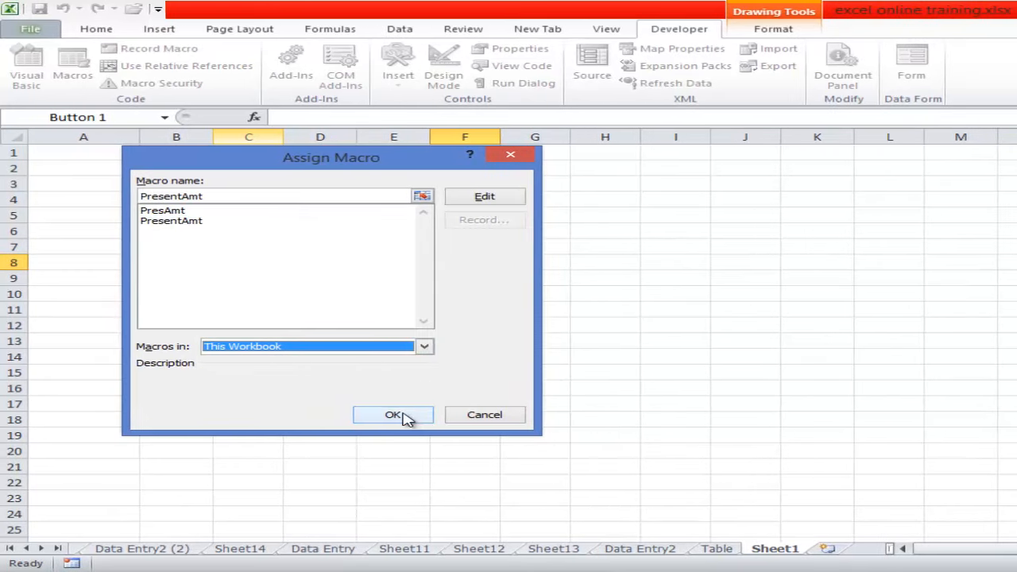
left_click(329, 415)
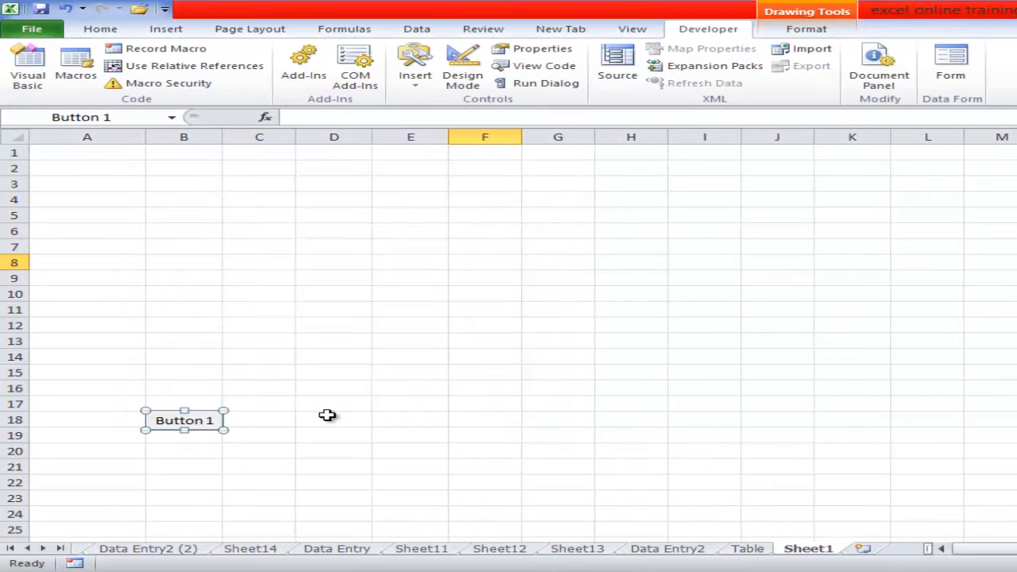
- Replace the button's caption with "present"
left_click(217, 421)
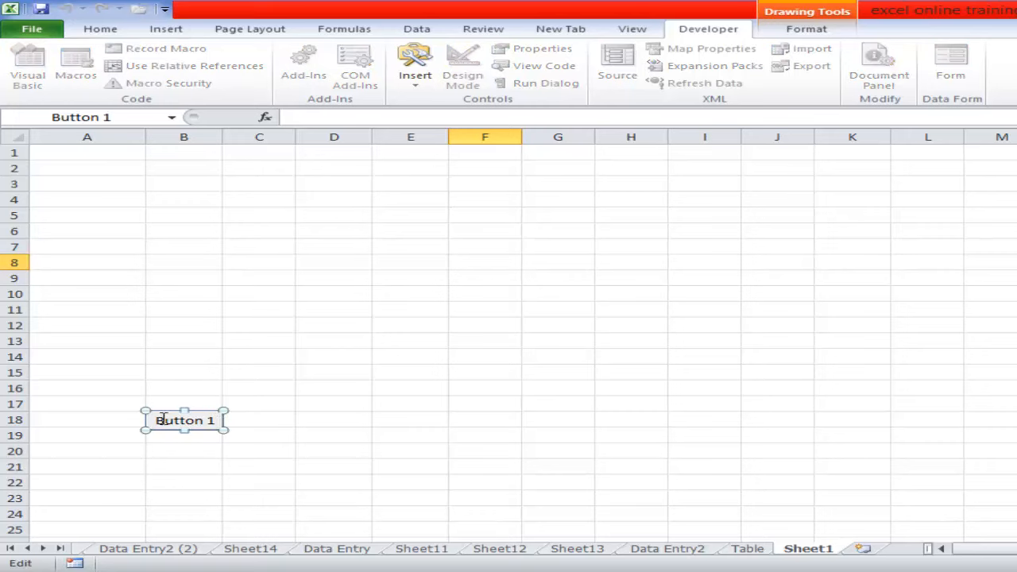
left_click_drag(166, 419, 208, 418)
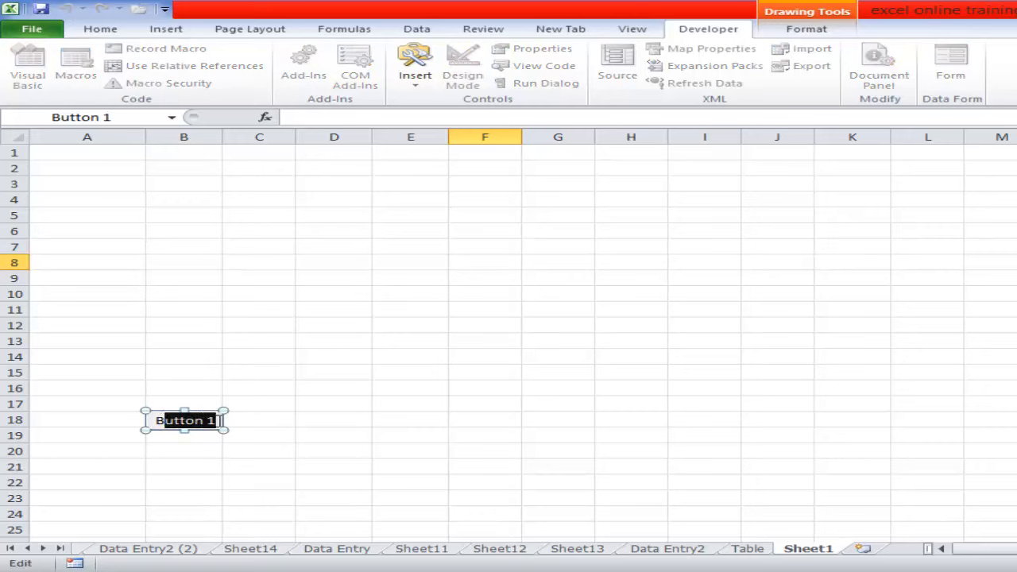
key("BackSpace")
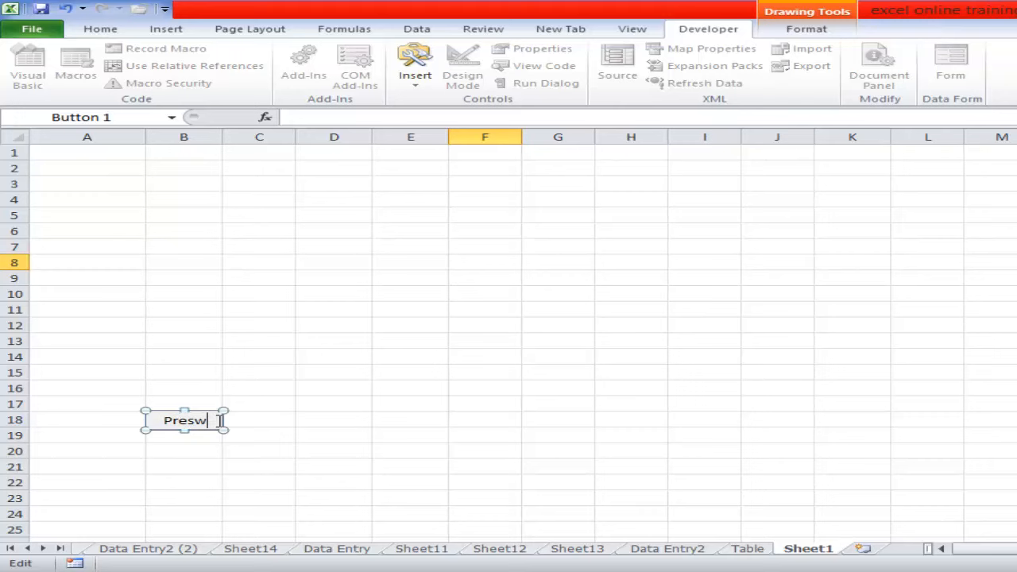
type("Presw")
key("BackSpace")
type("ent")
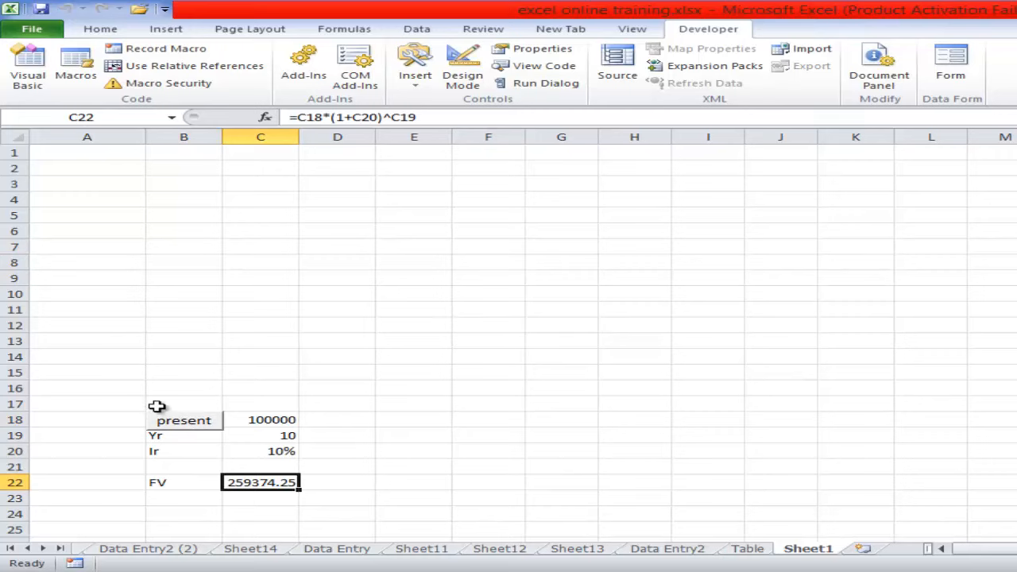
- Clear the macro output around the present button from B17:D24
left_click_drag(156, 406, 307, 508)
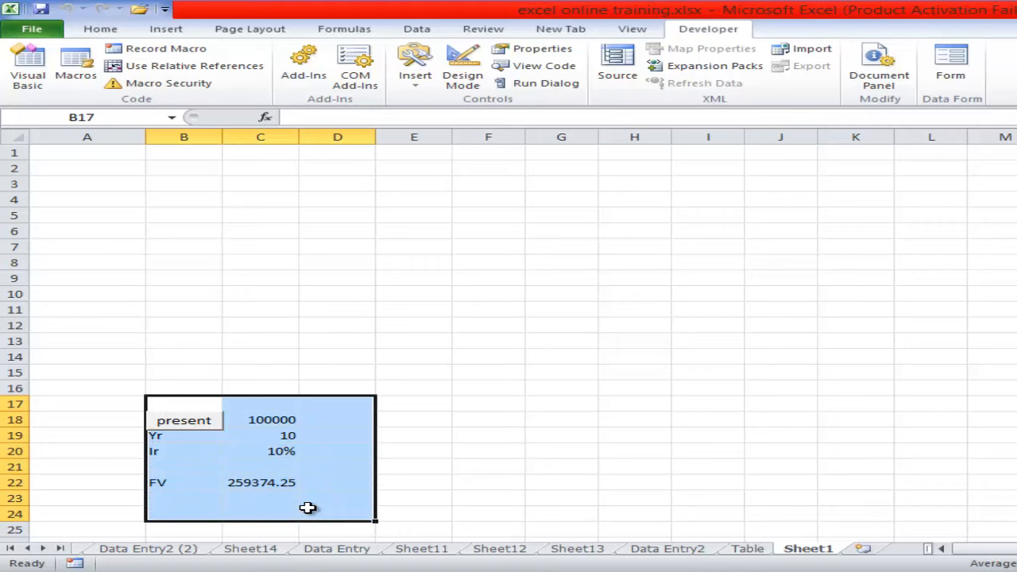
key("Delete")
- Run the macro through the present button from cell G3 and clear its output from G3:H10
left_click(561, 184)
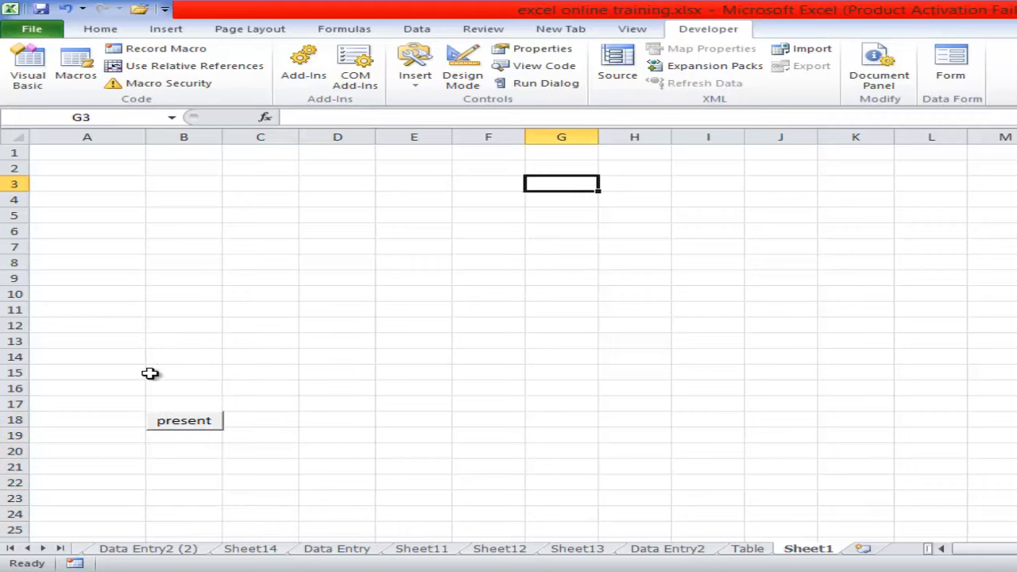
left_click(189, 420)
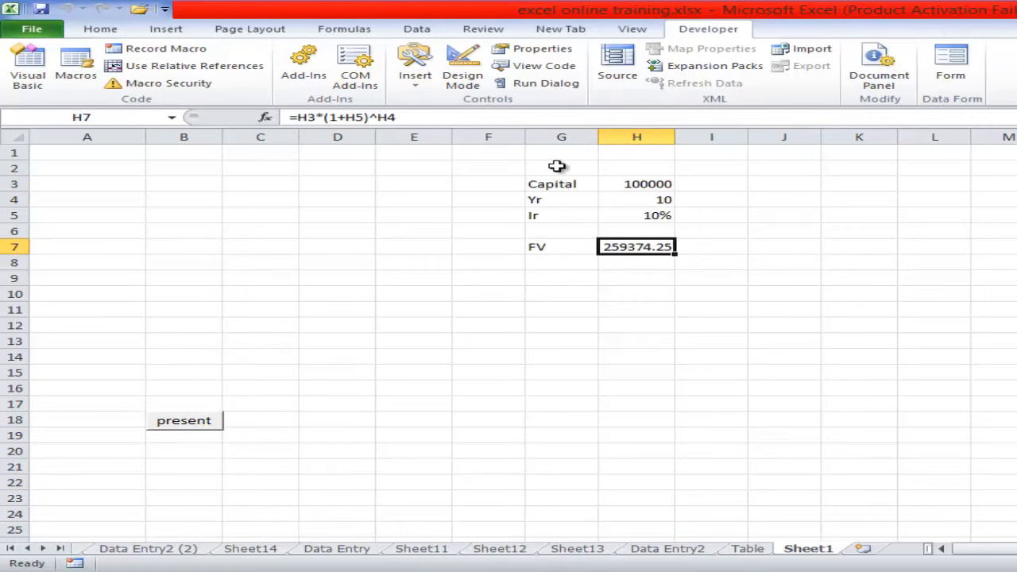
left_click_drag(543, 184, 653, 304)
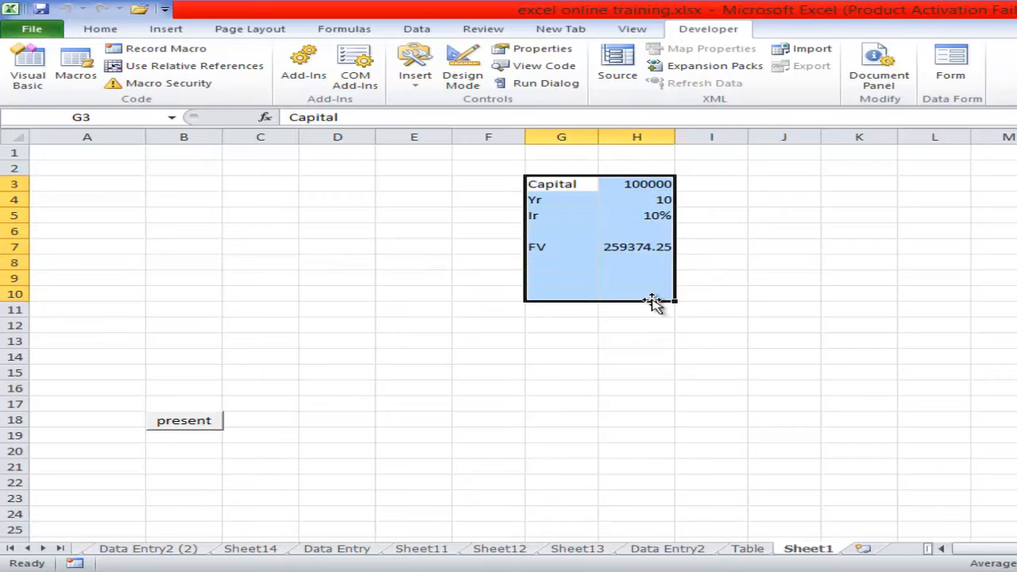
key("Delete")
left_click(421, 213)
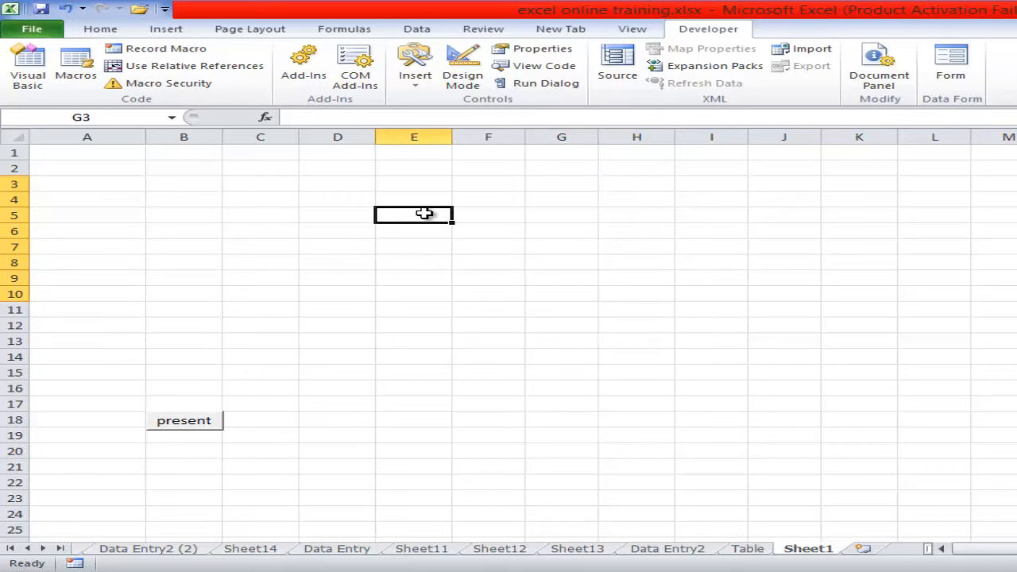
- Insert an oval shape over cell I7
left_click(167, 28)
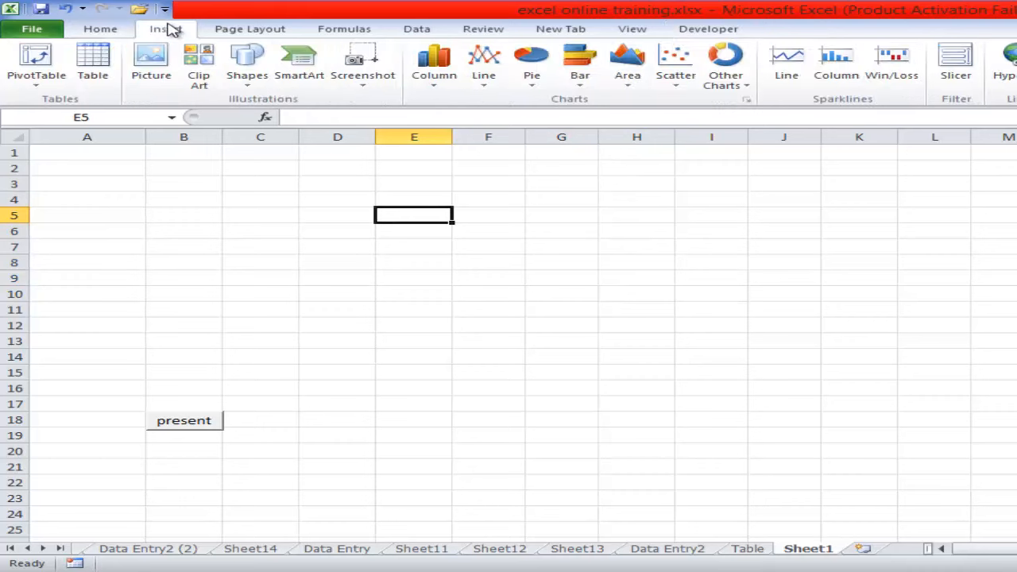
left_click(250, 79)
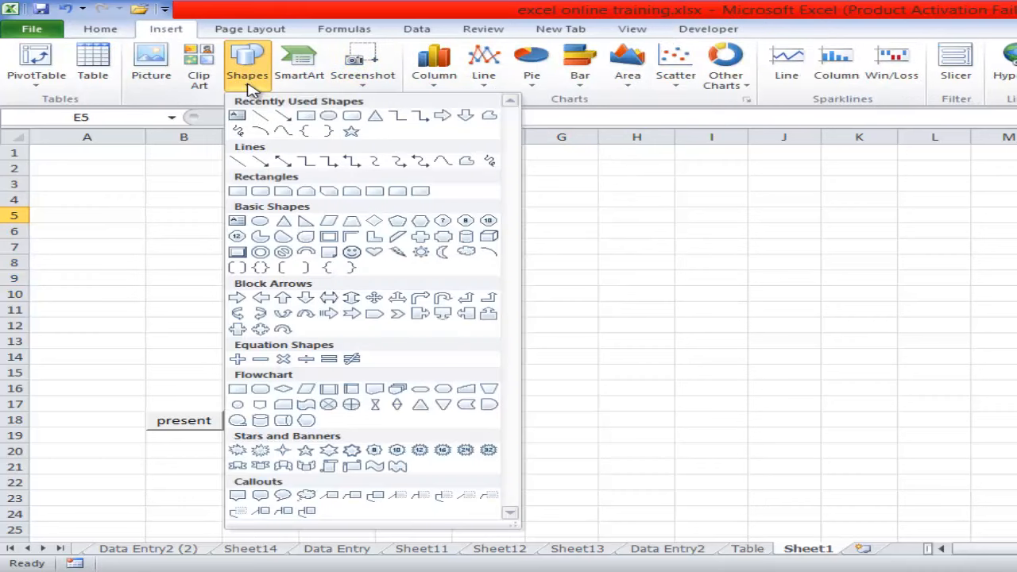
left_click(331, 116)
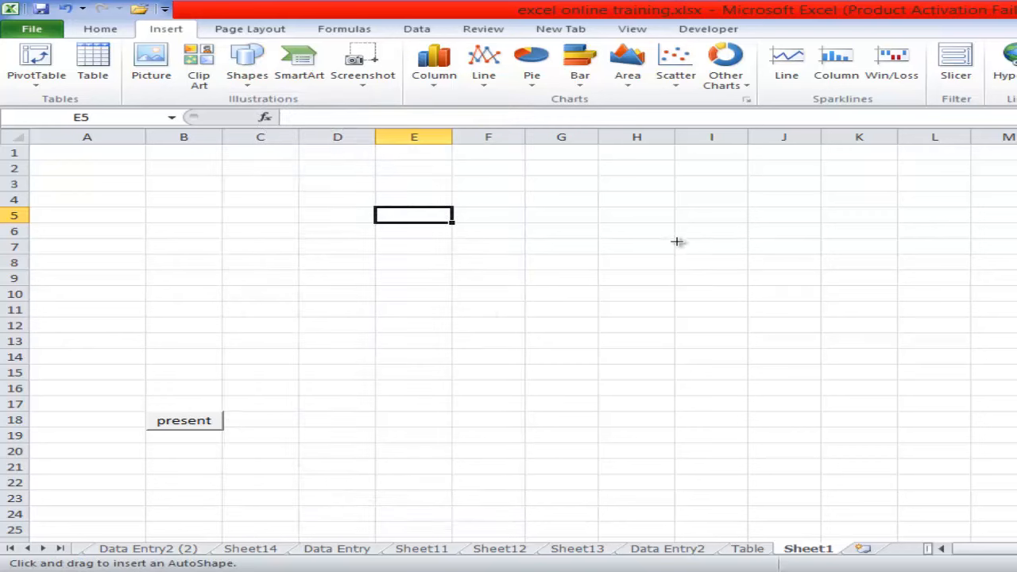
mouse_move(678, 240)
left_mouse_down()
mouse_move(740, 240)
mouse_move(749, 256)
mouse_move(726, 243)
left_mouse_up()
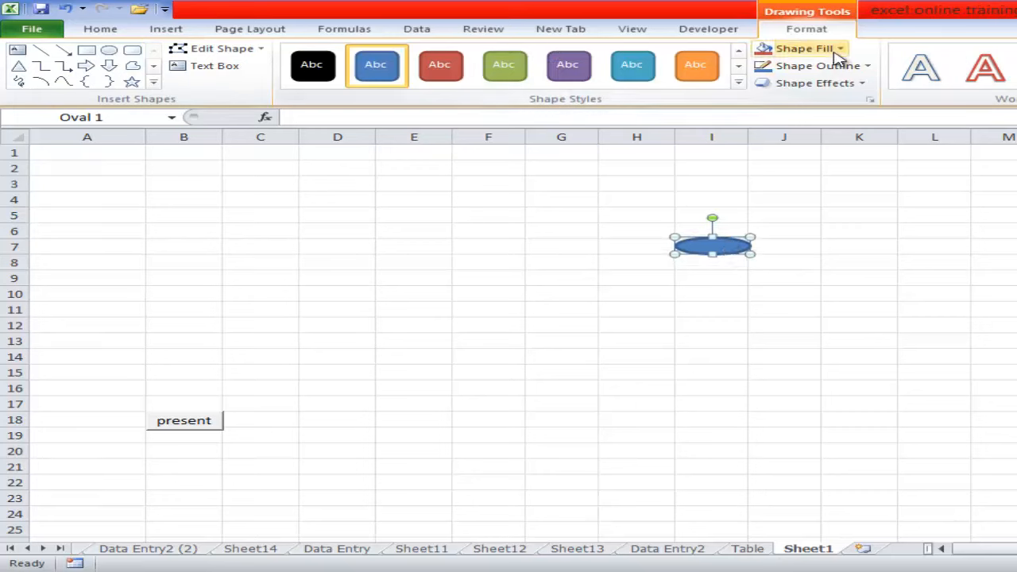
- Apply the unfilled black outline style to the oval and enlarge it to span about I7:J8
left_click(738, 82)
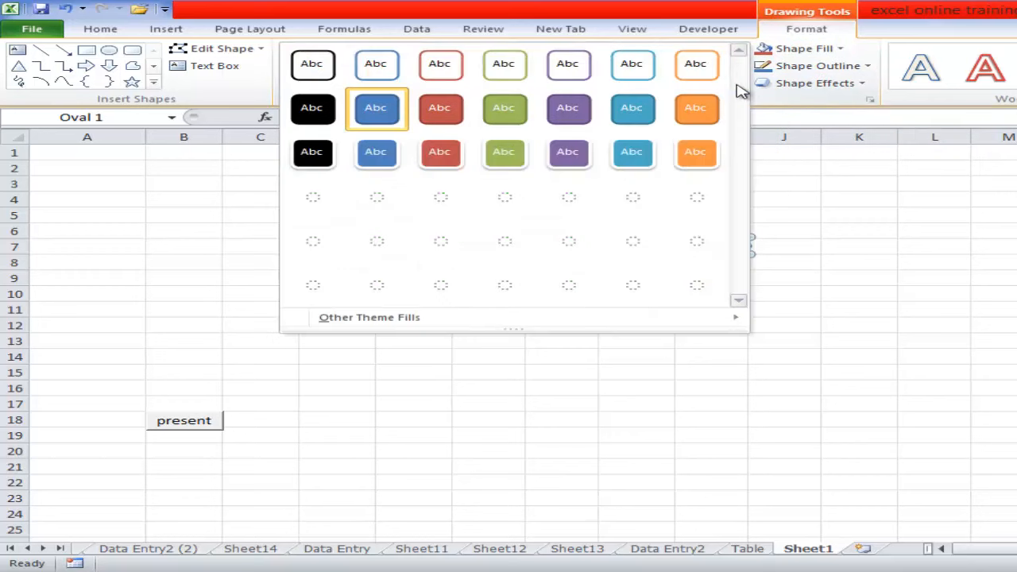
left_click(318, 65)
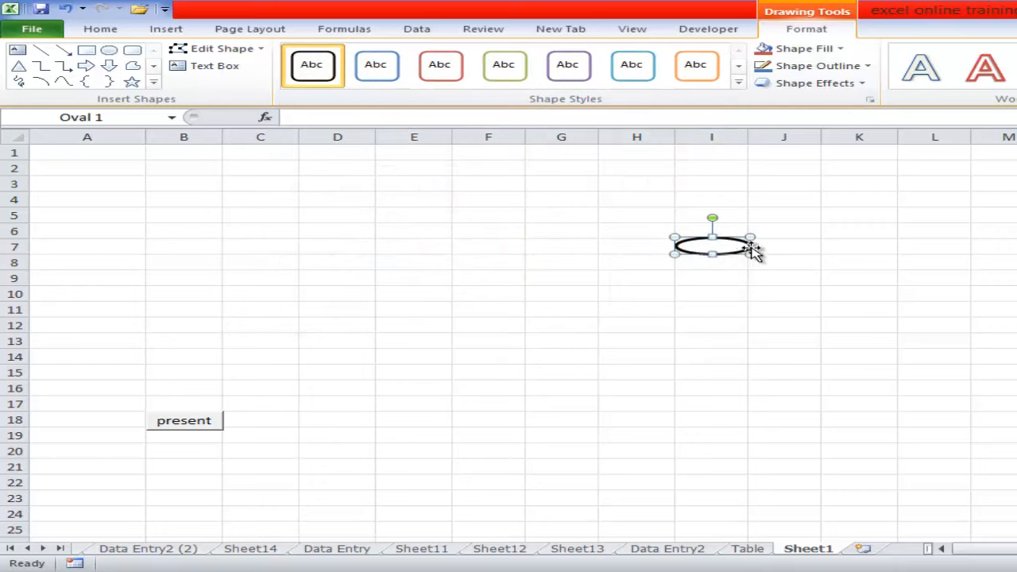
left_click_drag(763, 252, 820, 264)
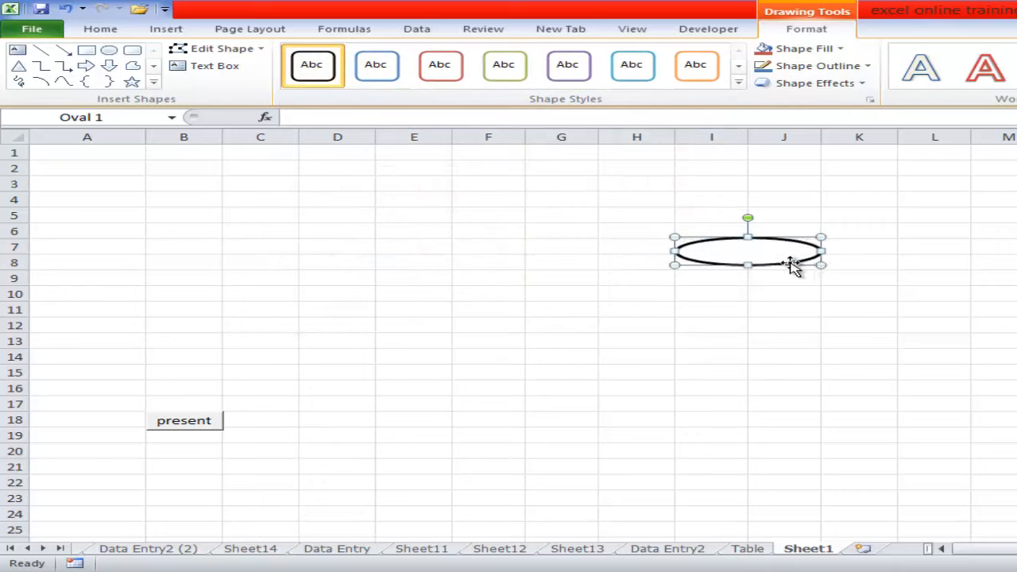
- Add the text "Present Val" to the oval
right_click(746, 259)
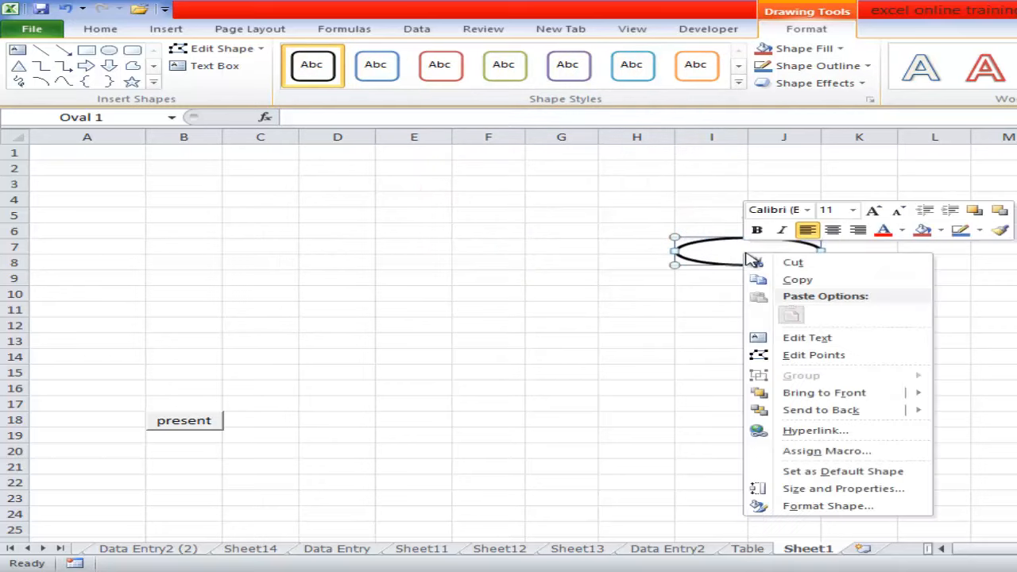
left_click(818, 338)
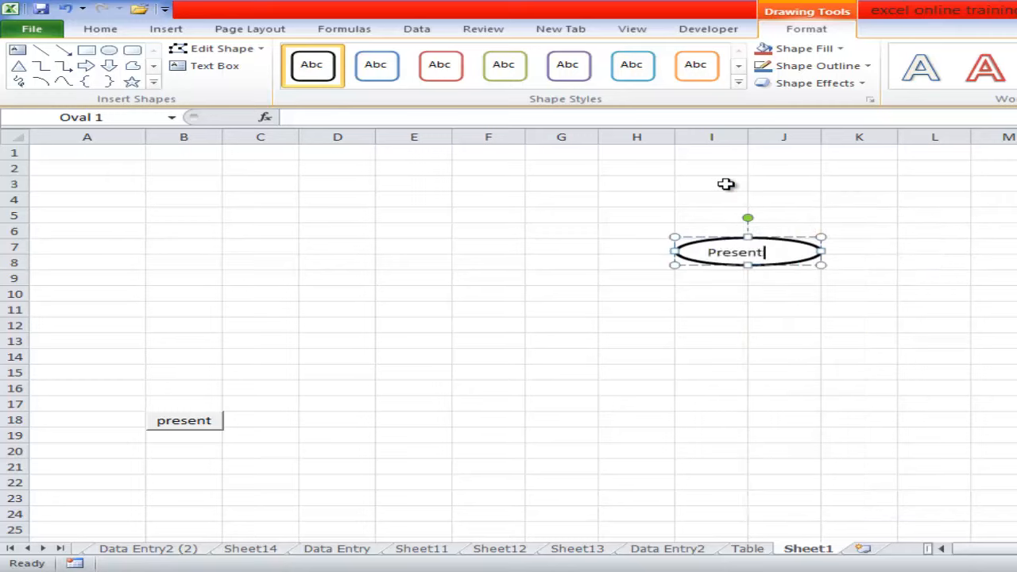
type("Present Val")
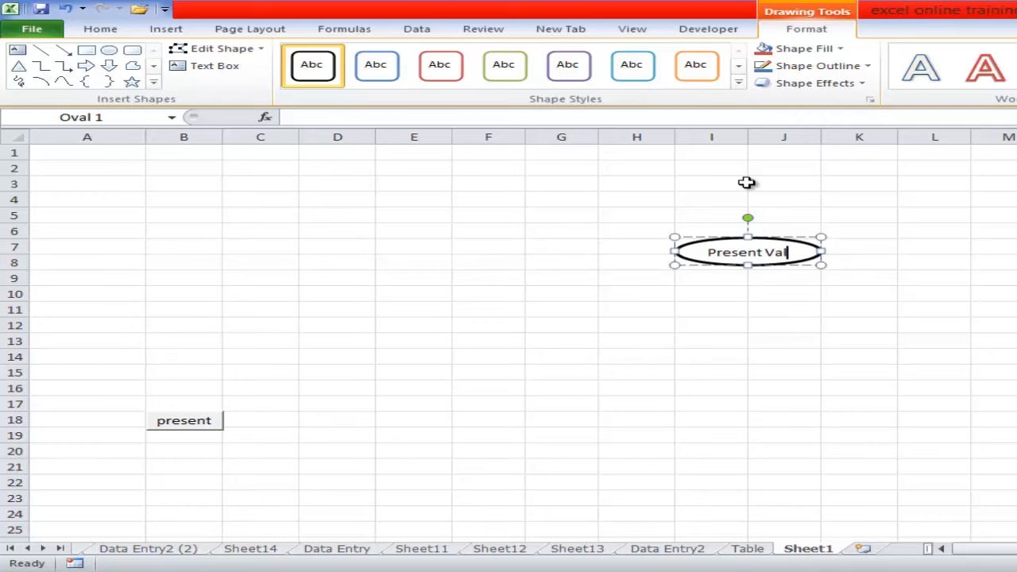
left_click(885, 278)
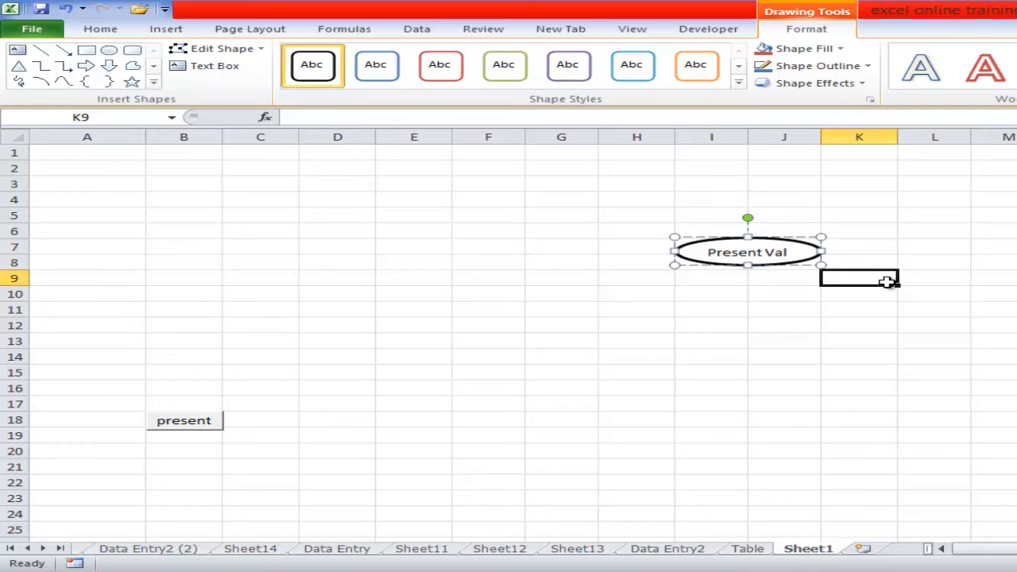
- Fill the Present Val oval with the dark blue theme color
double_click(776, 244)
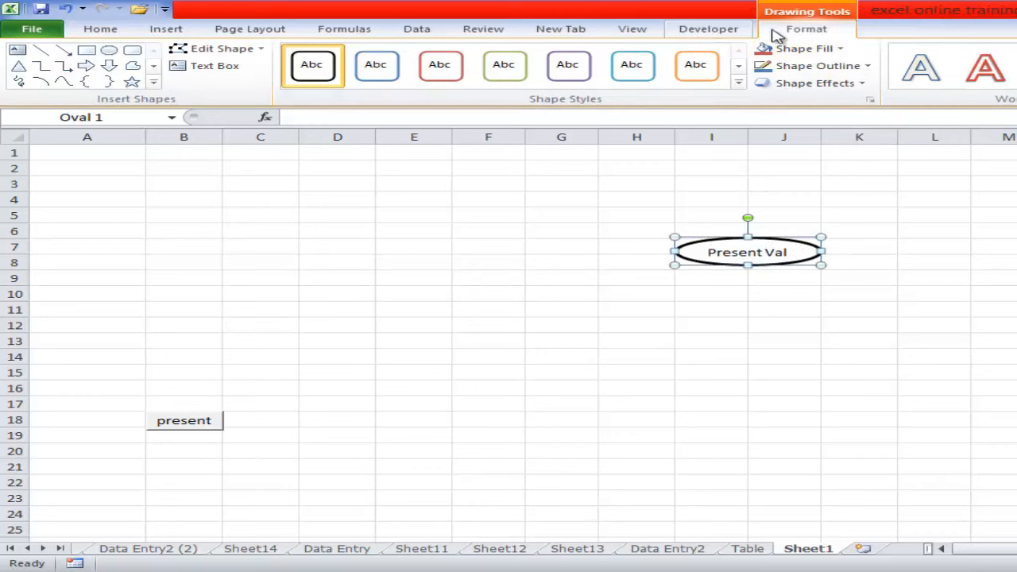
left_click(843, 51)
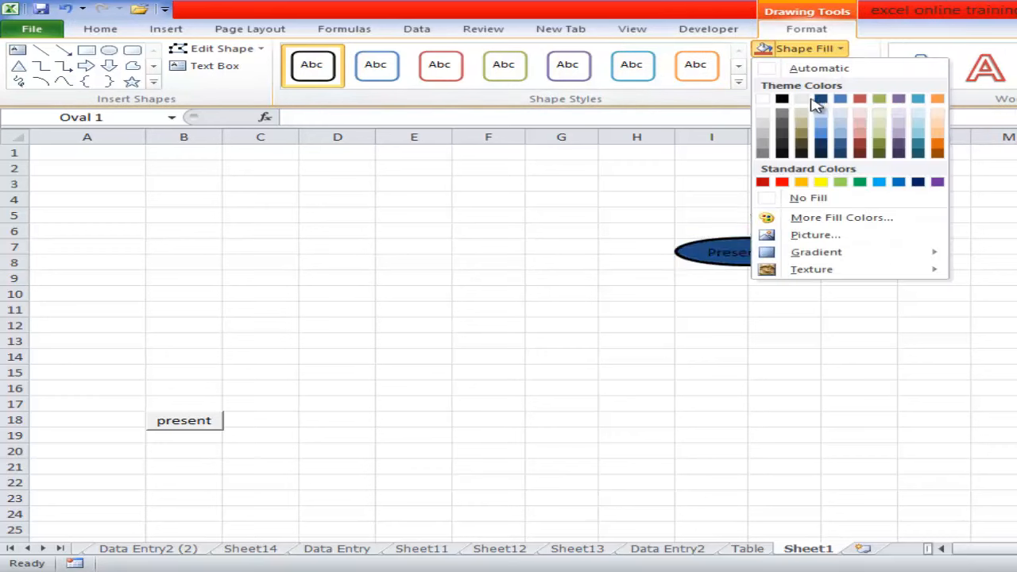
left_click(819, 100)
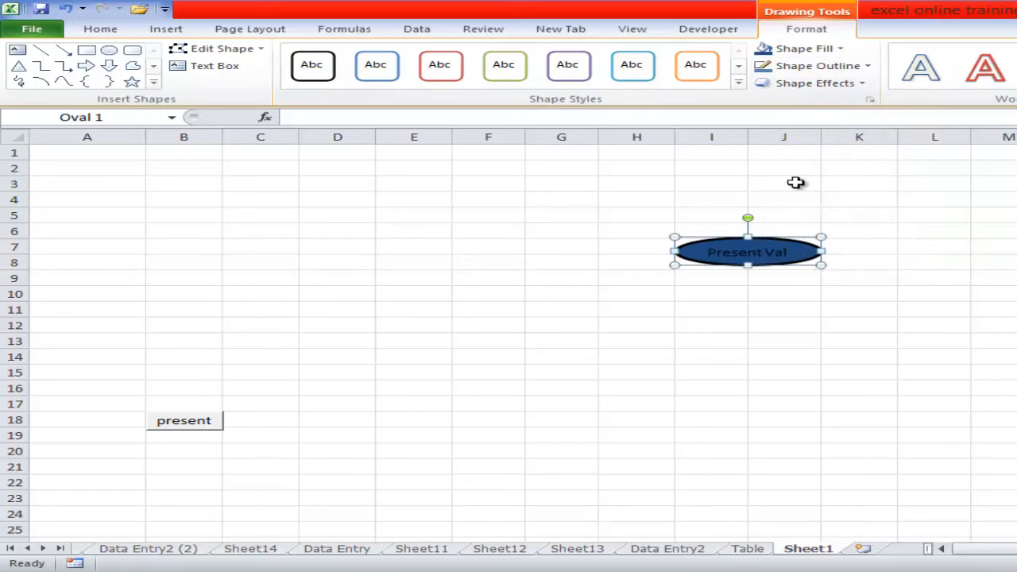
- Assign the PresentAmt macro to the Present Val oval
right_click(801, 251)
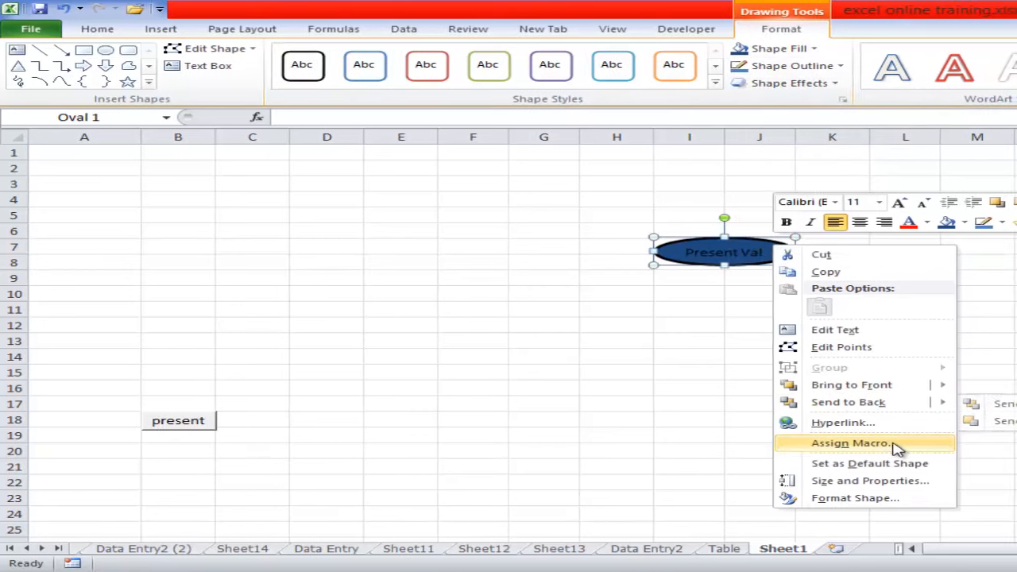
left_click(895, 448)
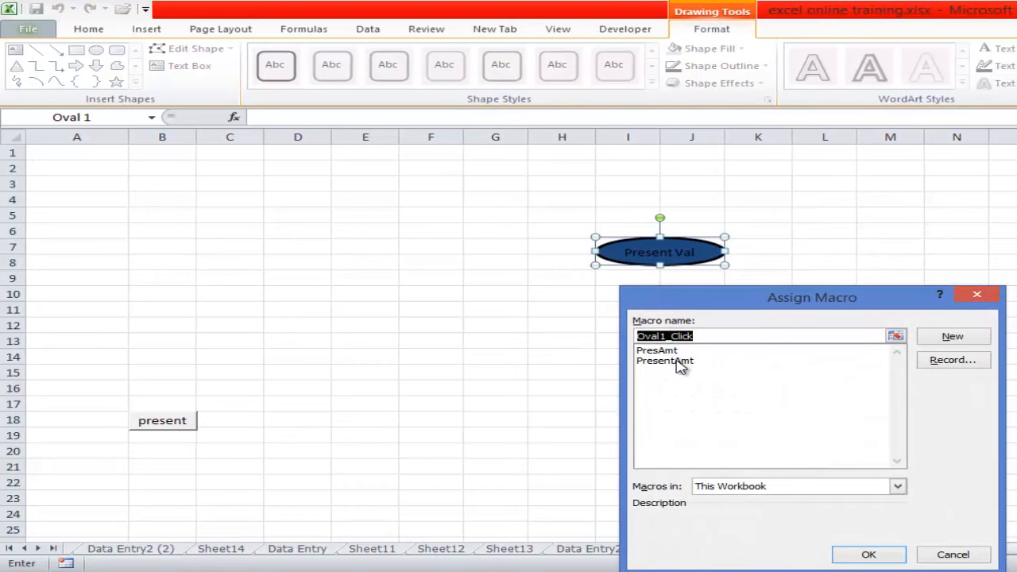
left_click(667, 361)
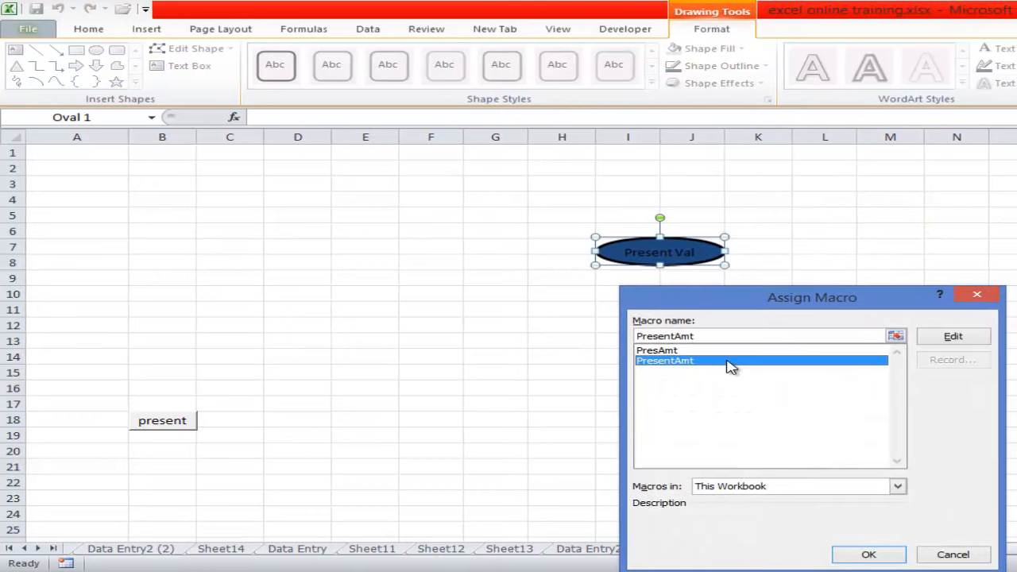
left_click(868, 554)
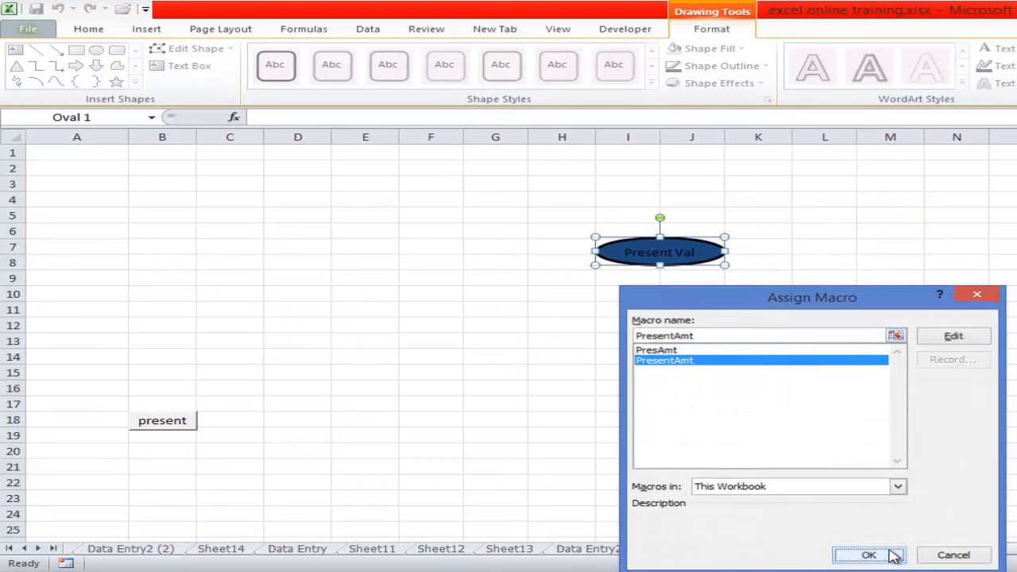
- Run the macro from the Present Val oval with L15 as the active cell and clear its output from L15:M22
left_click(850, 375)
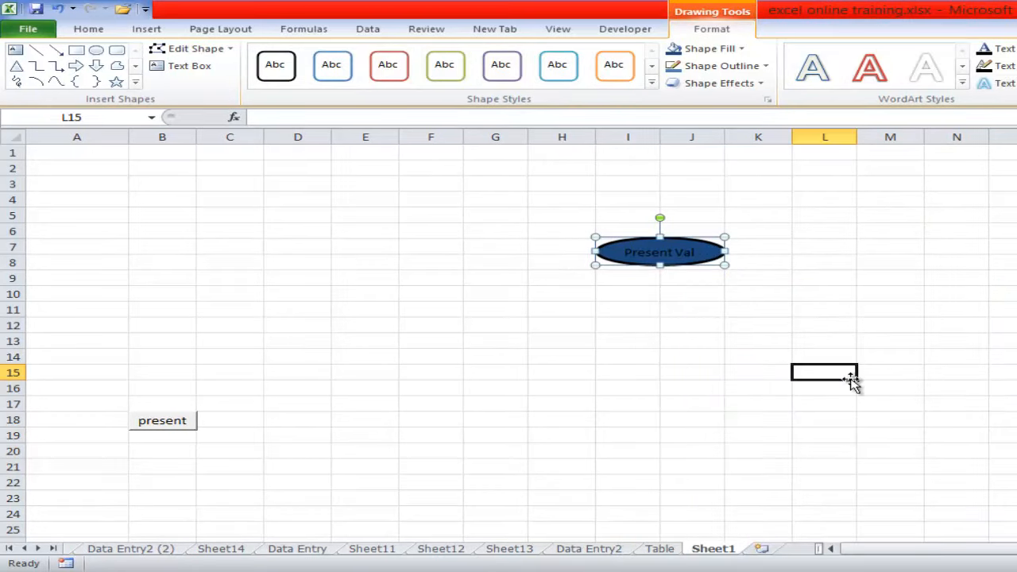
left_click(672, 250)
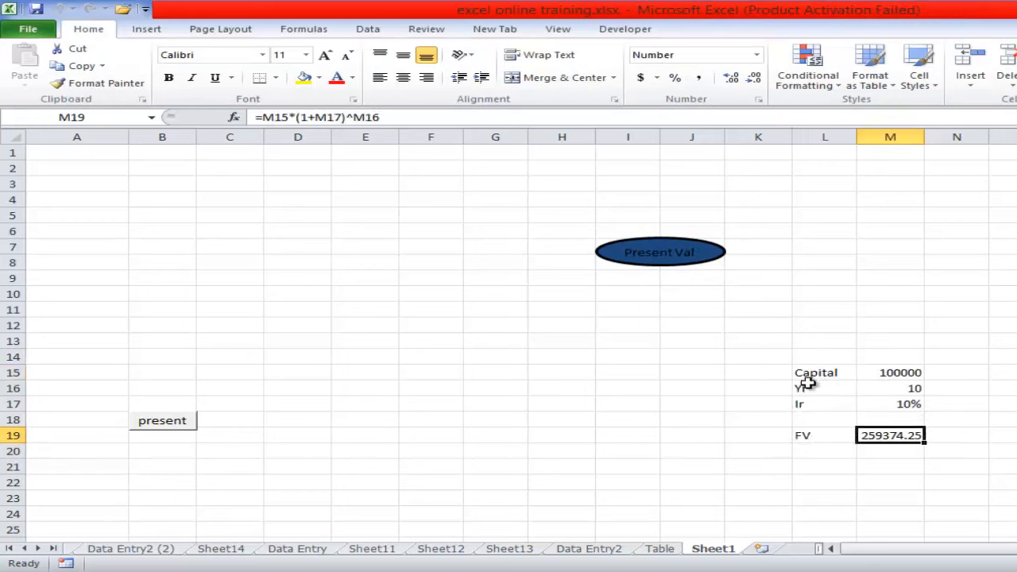
left_click_drag(807, 373, 919, 485)
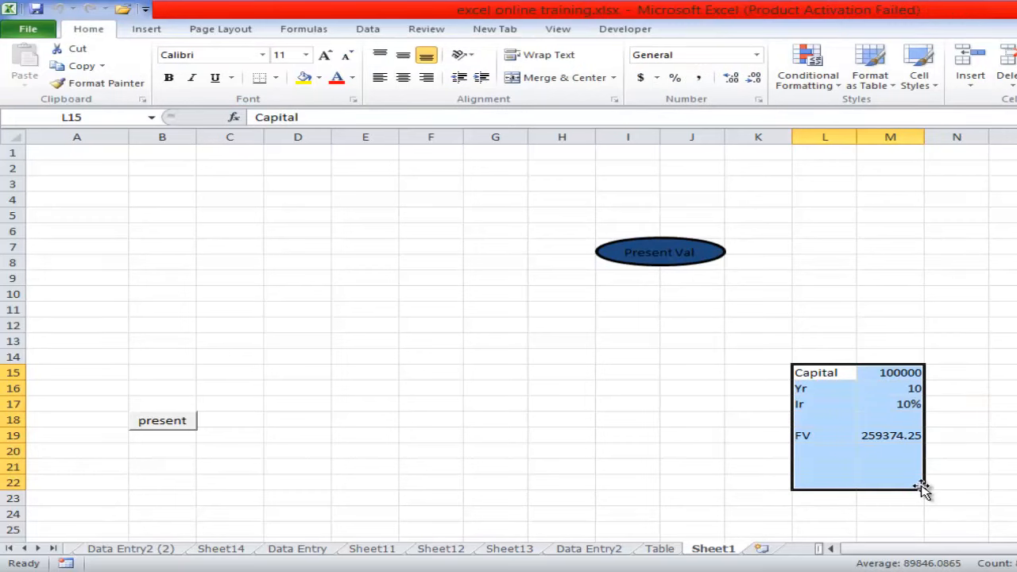
key("Delete")
left_click(681, 405)
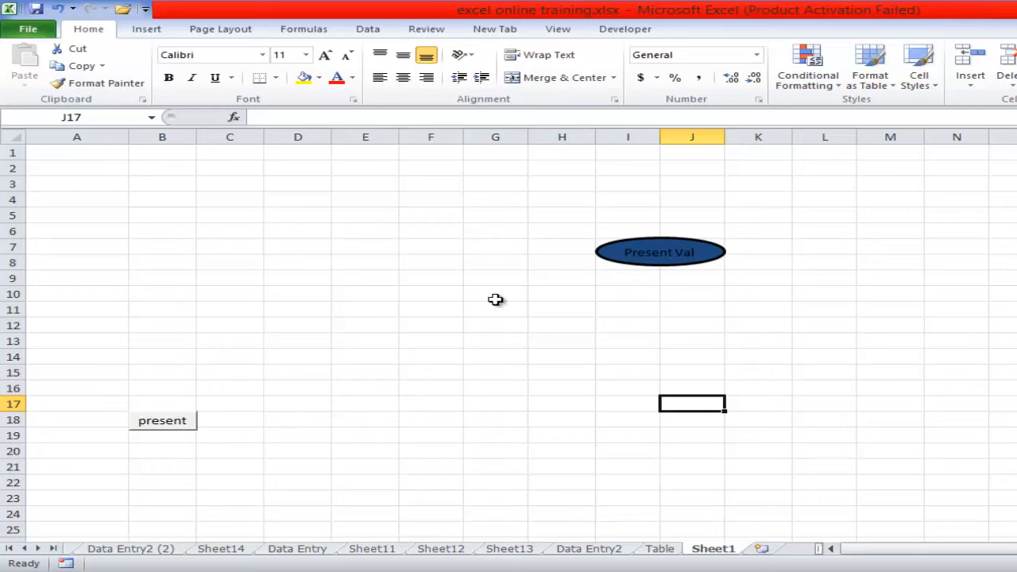
- Switch to the Data Entry2 sheet and close the Watch Window
left_click(621, 32)
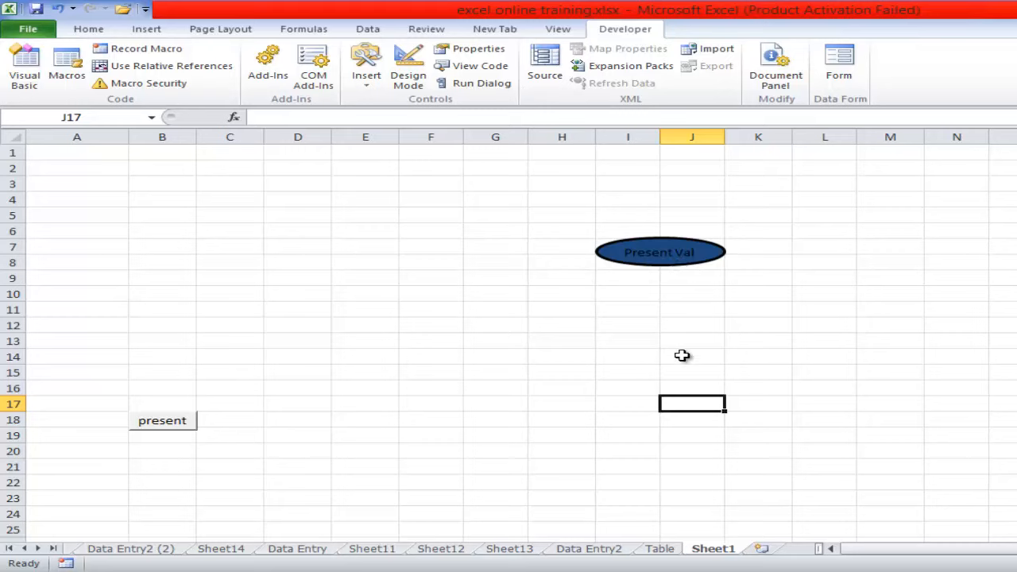
left_click(12, 548)
left_click(89, 550)
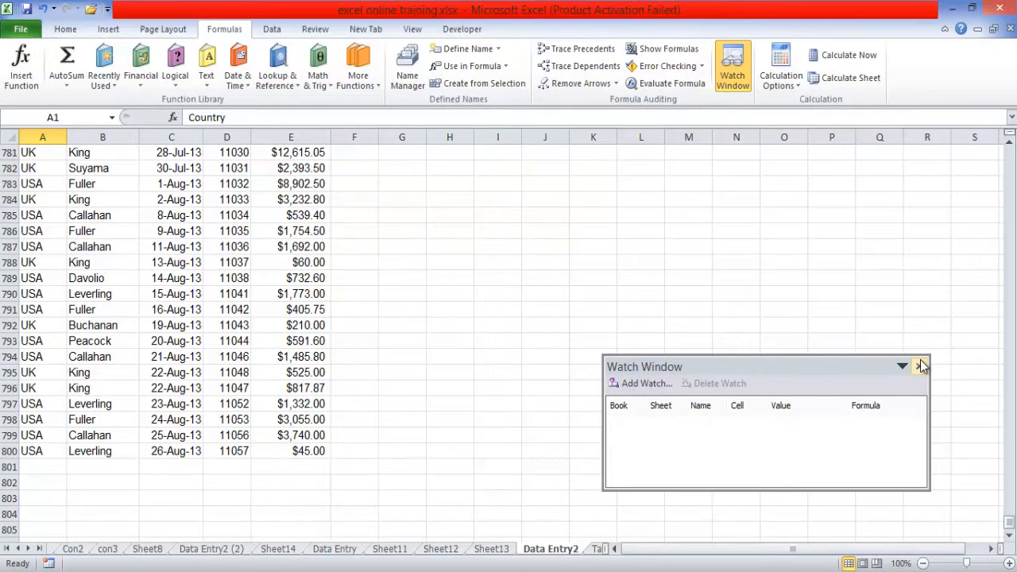
left_click(919, 364)
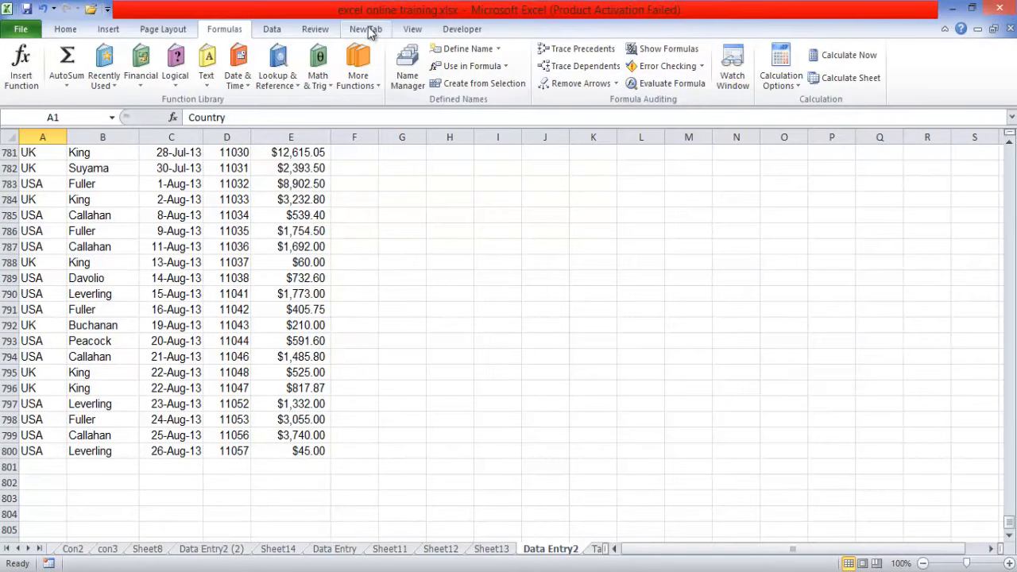
left_click(457, 30)
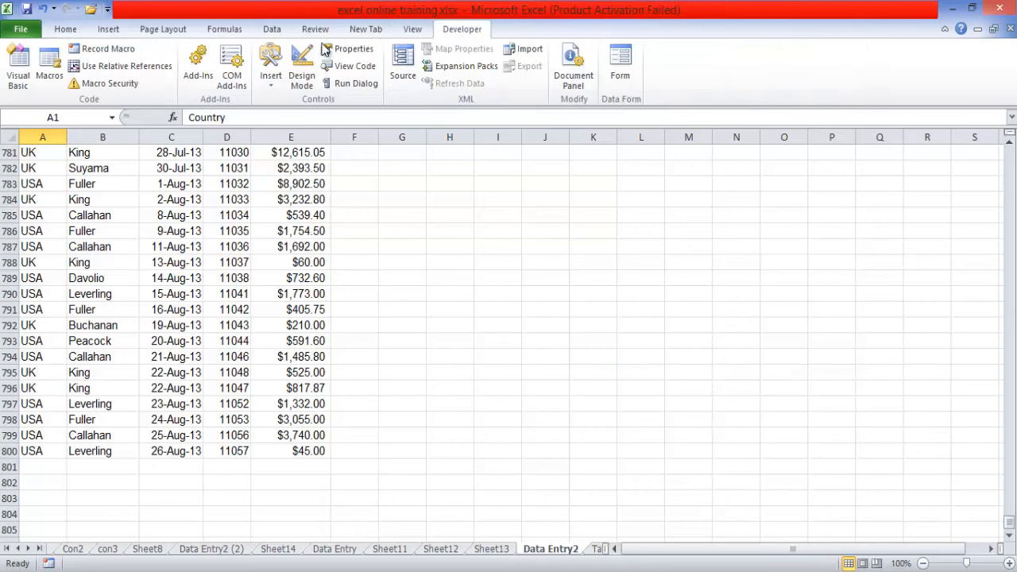
- Open the PresentAmt macro's code for editing, look it over and return to the workbook
left_click(47, 63)
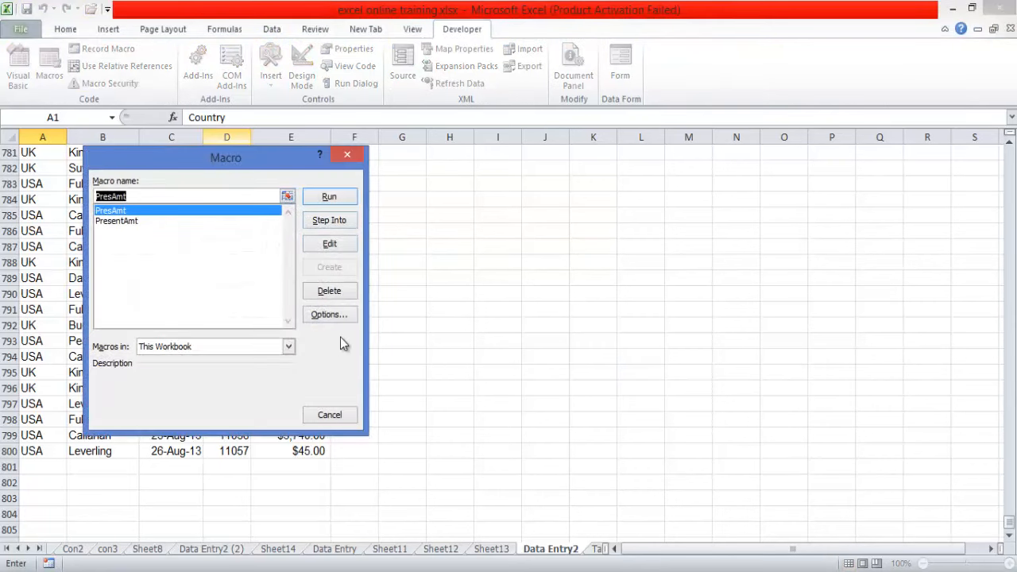
left_click(238, 222)
left_click(504, 245)
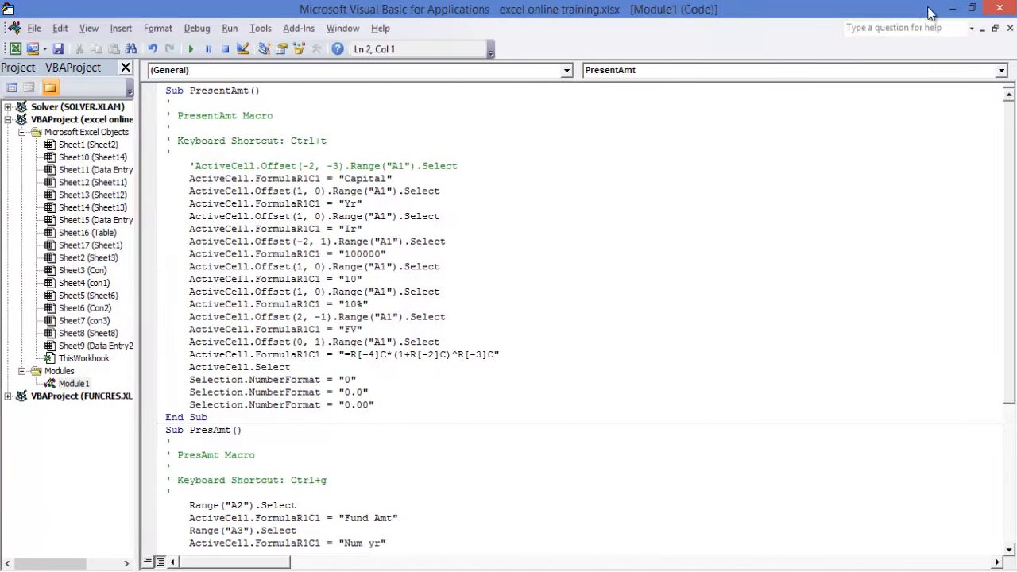
left_click(952, 9)
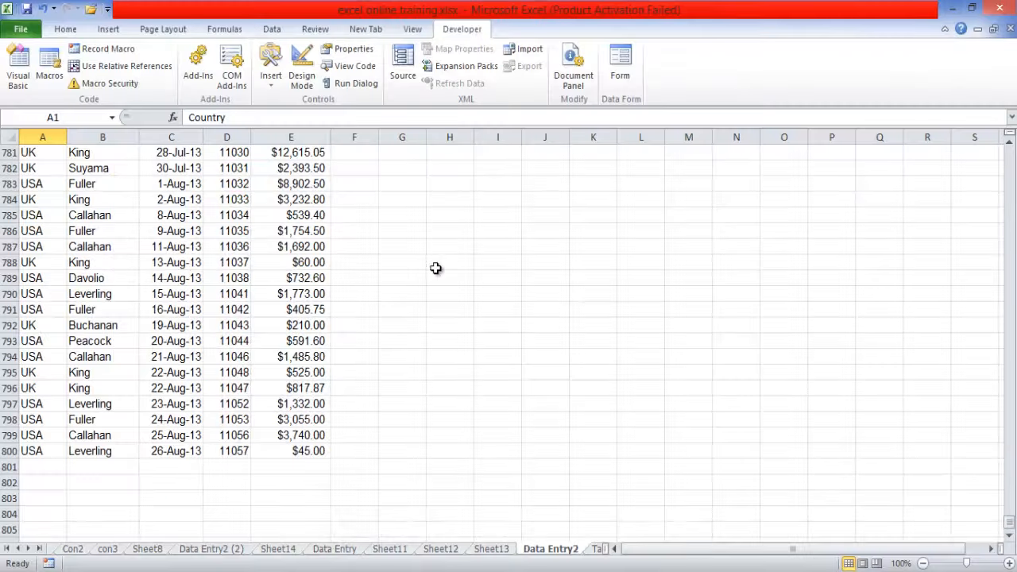
- Step into the PresAmt macro in the code editor, reset its execution and return to the workbook
left_click(49, 67)
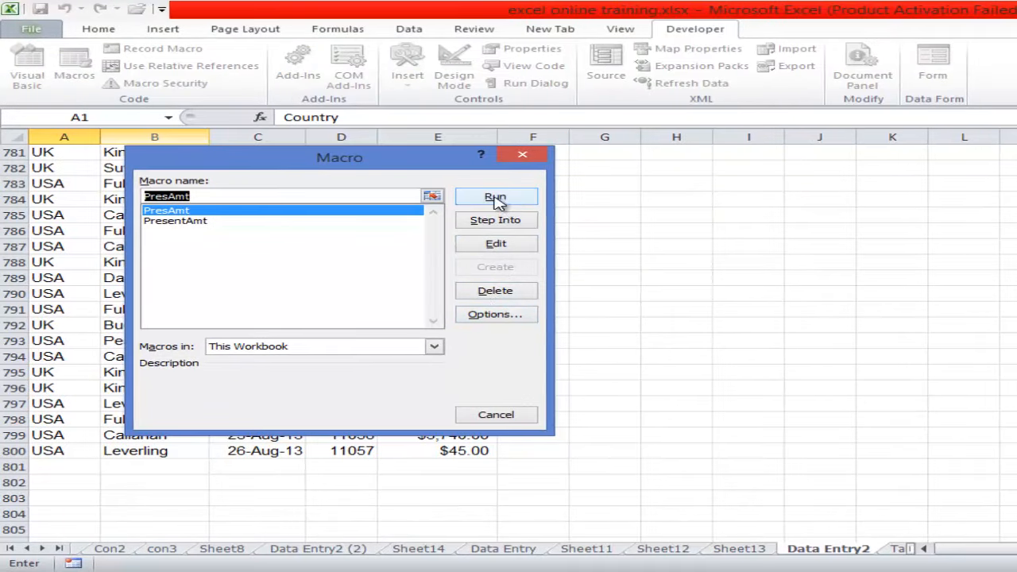
left_click(495, 219)
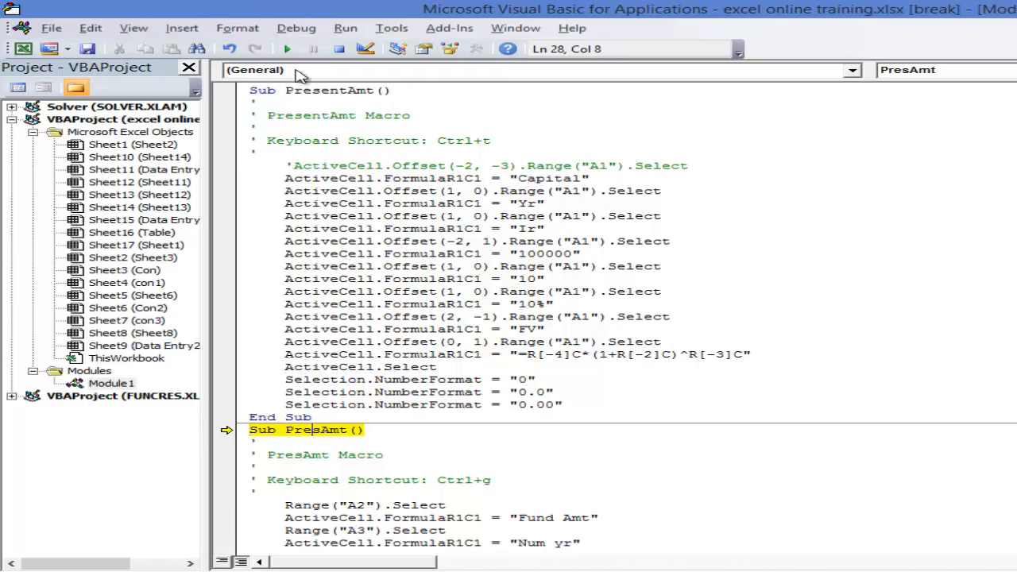
left_click(342, 49)
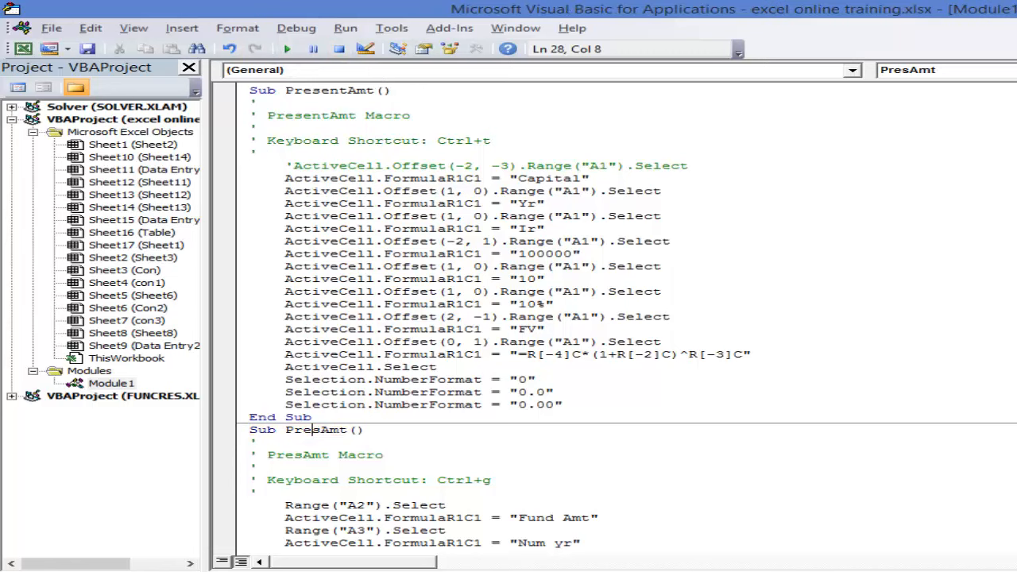
key("alt+F11")
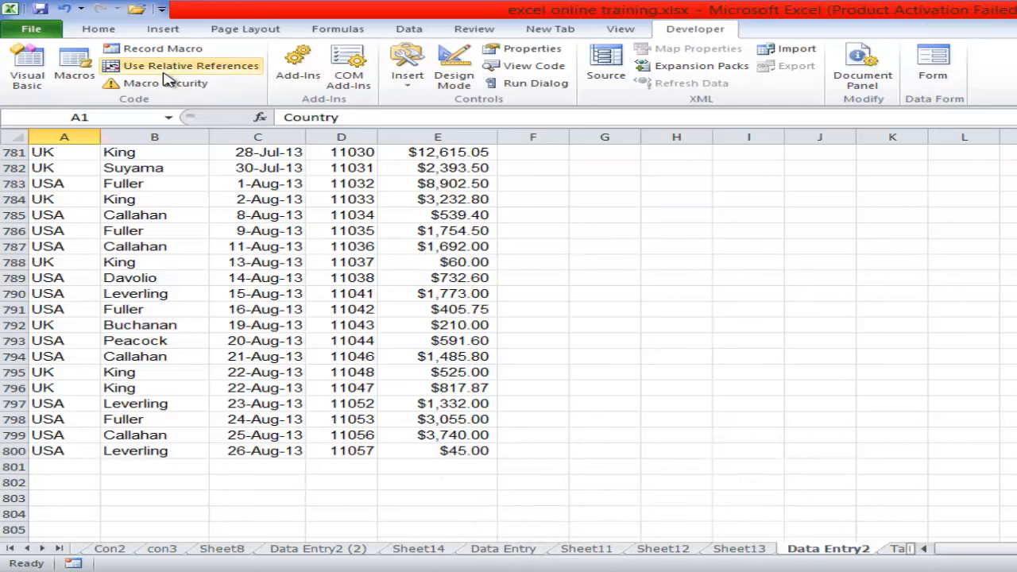
- Delete the PresAmt macro from the workbook and check the remaining macro list
left_click(75, 68)
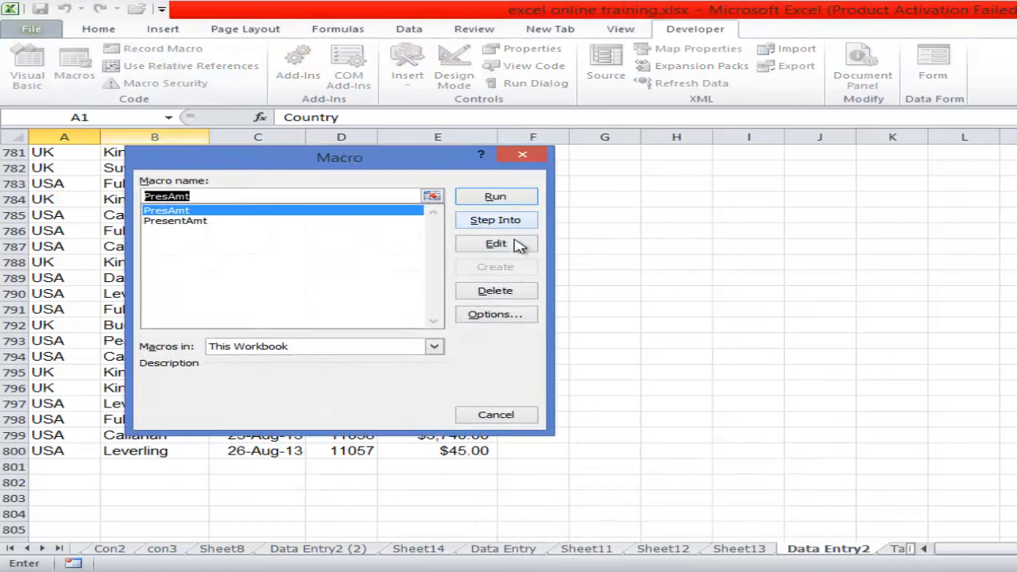
left_click(496, 292)
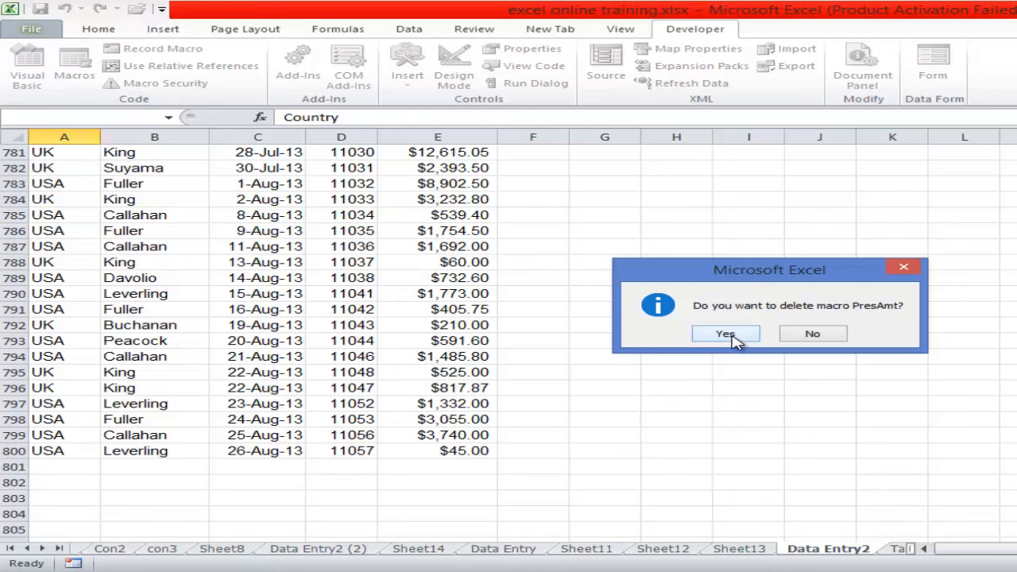
left_click(725, 333)
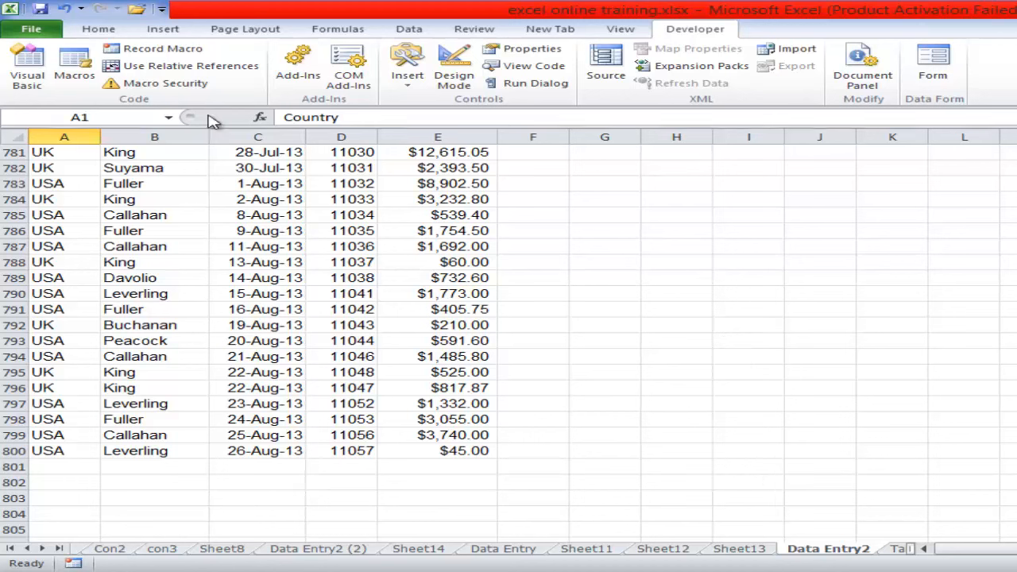
left_click(70, 65)
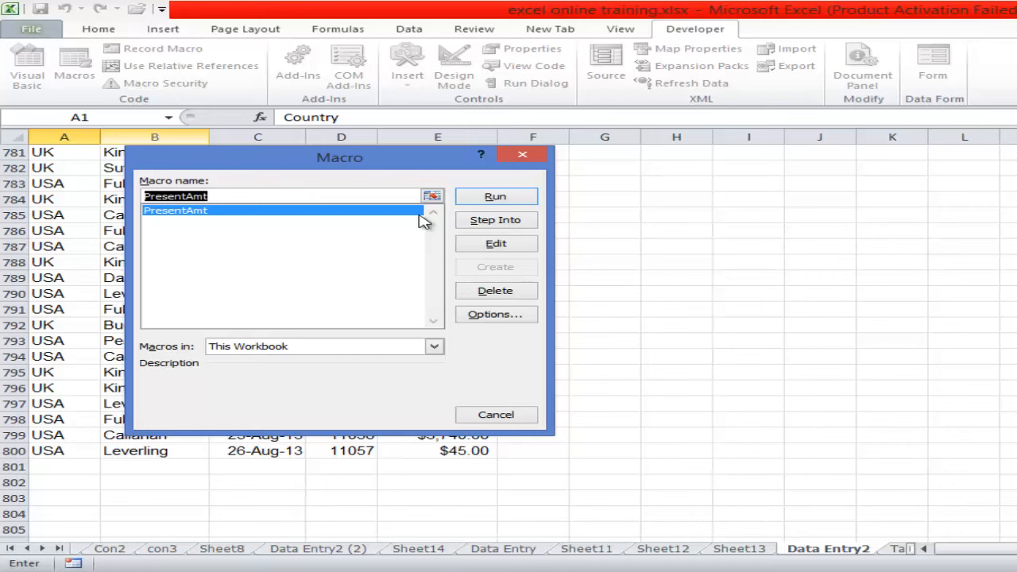
left_click(522, 159)
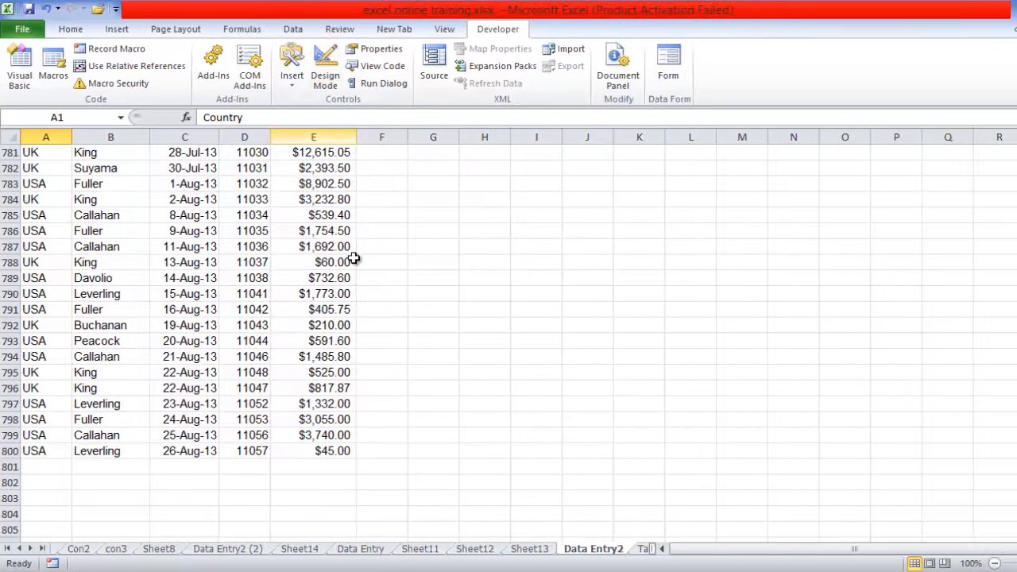
- Examine the historical income statement and balance sheet for Tanco PLC on Sheet1
left_click(241, 28)
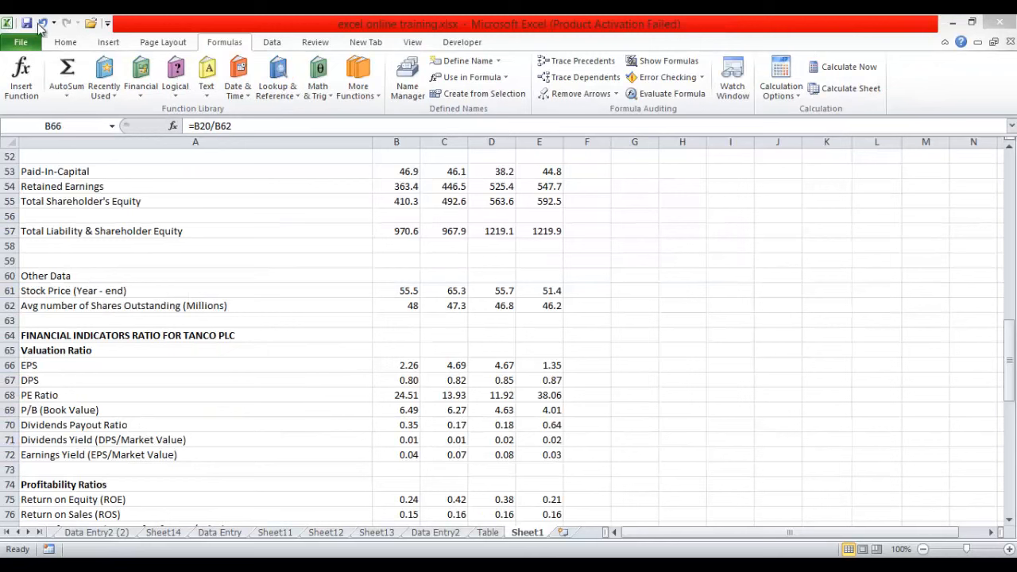
left_click(66, 47)
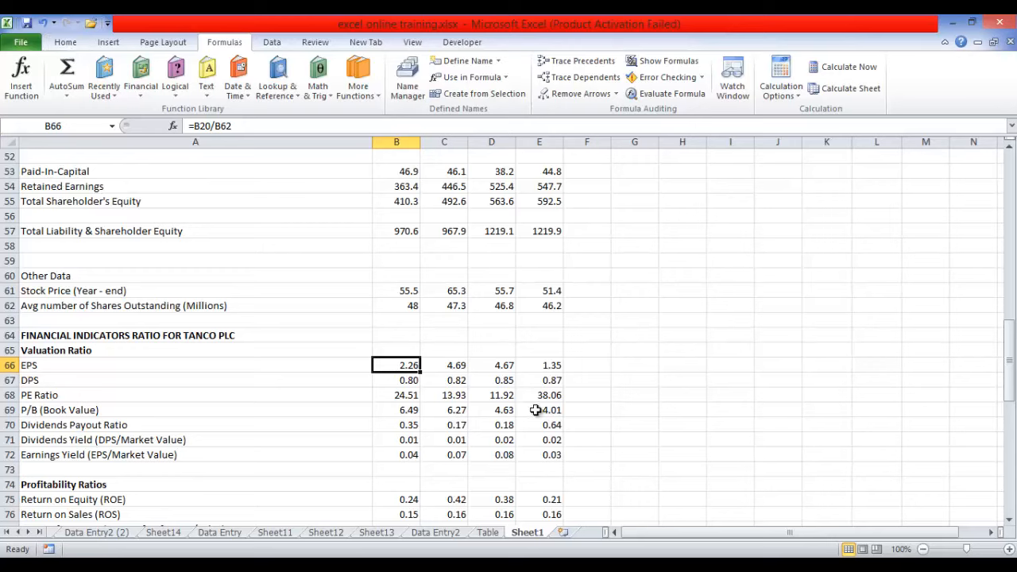
left_click_drag(1008, 363, 993, 165)
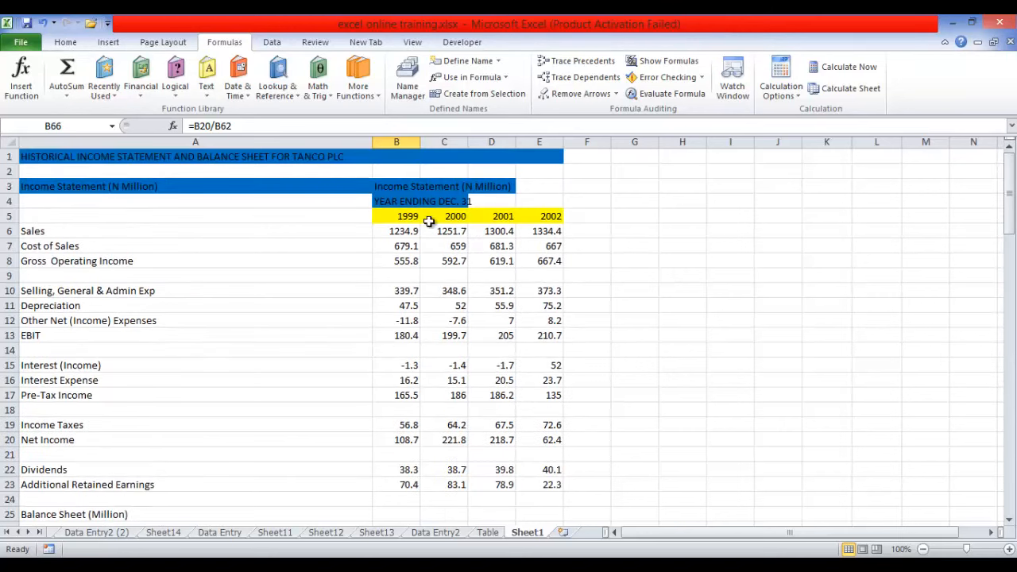
left_click_drag(1007, 195, 1010, 233)
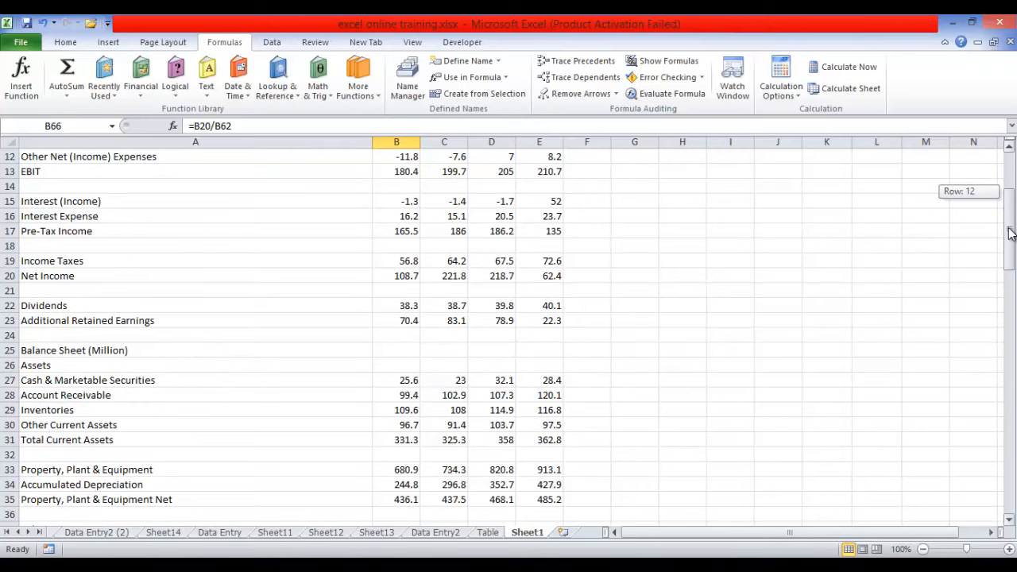
left_click_drag(1010, 230, 997, 194)
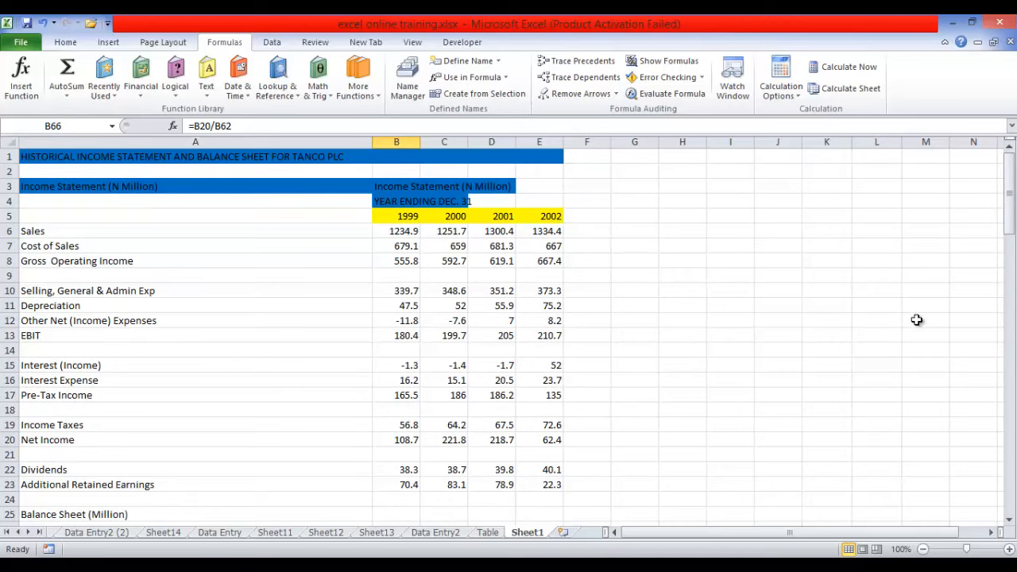
- Inspect the EPS, DPS and P/B formulas in rows 66 to 69 and review the other financial ratios on Sheet1
left_click_drag(1008, 204, 1009, 383)
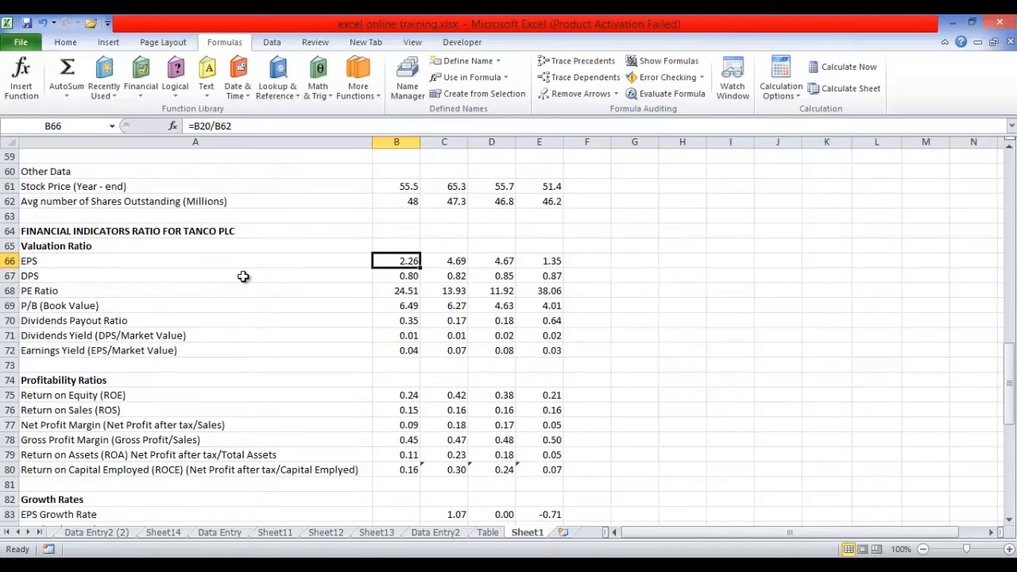
left_click(454, 259)
left_click(499, 259)
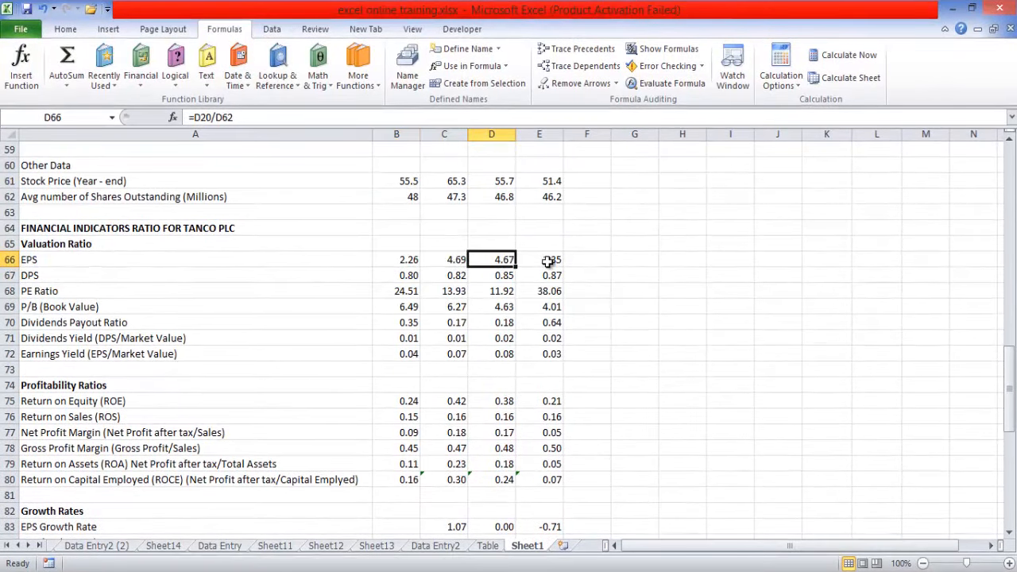
left_click(548, 259)
left_click(407, 274)
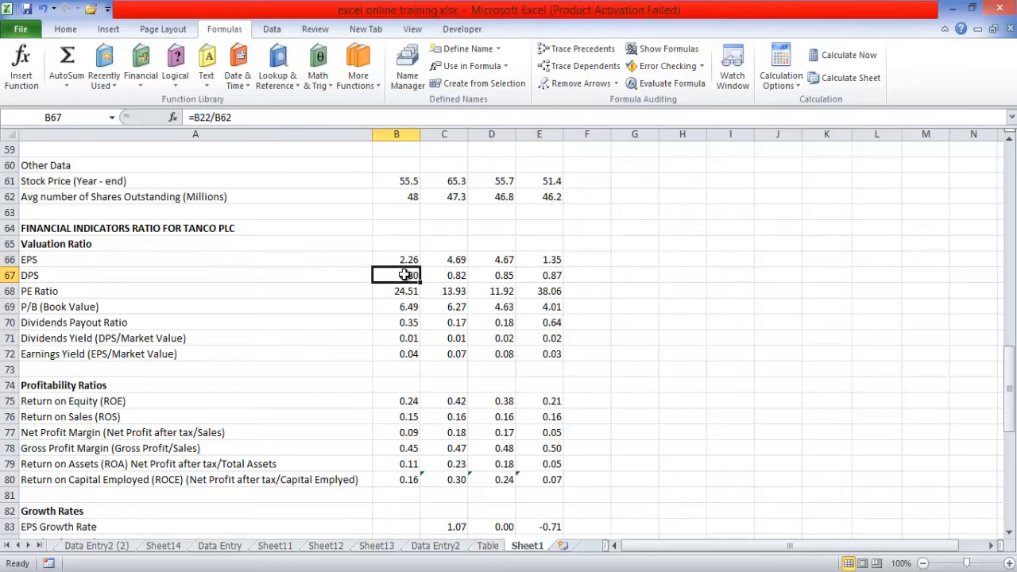
left_click(466, 276)
left_click(467, 306)
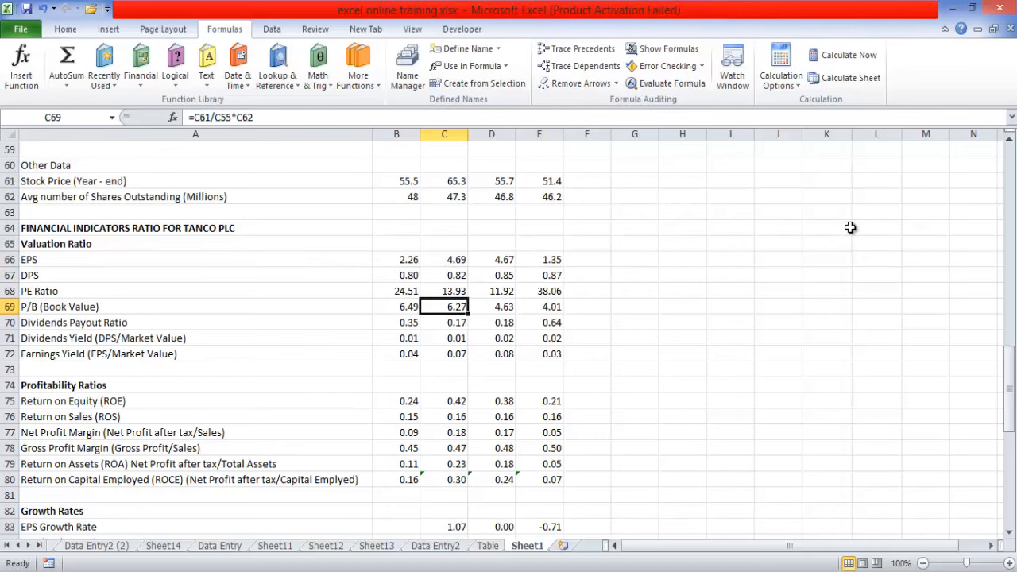
left_click_drag(1007, 385, 1007, 391)
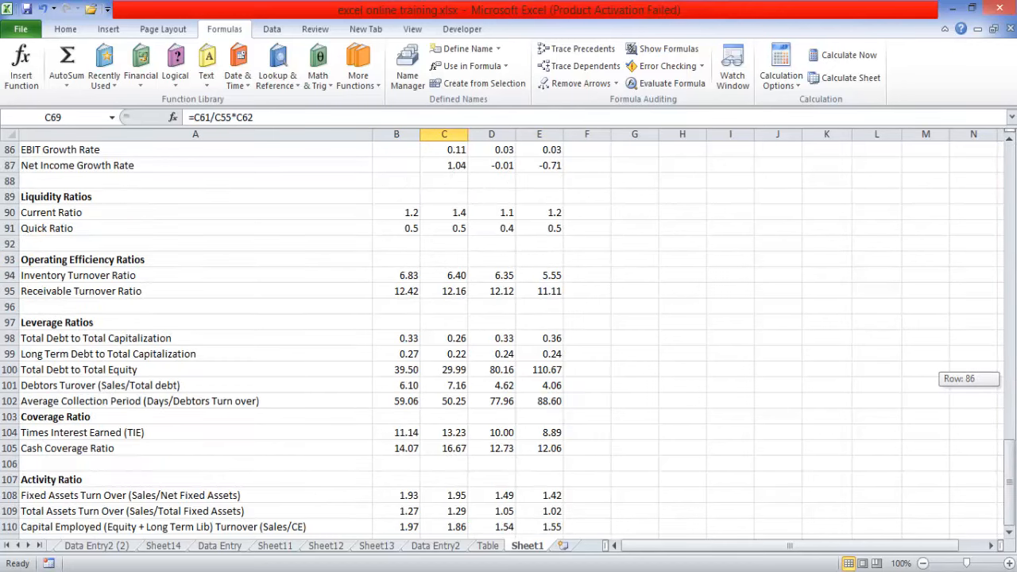
left_click_drag(1007, 453, 1005, 208)
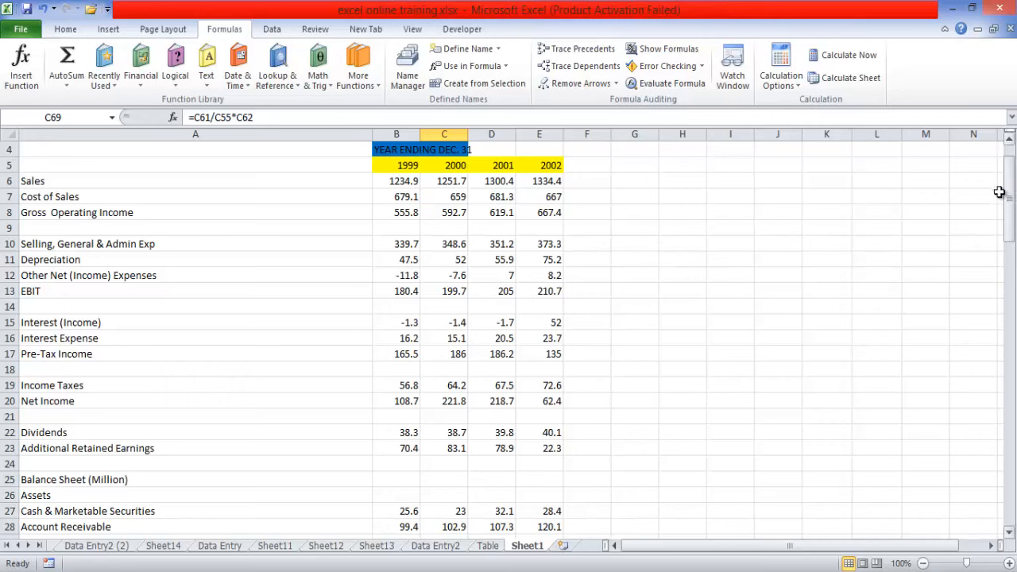
- Highlight the EPS and DPS values in B66:E67 with a yellow fill
left_click_drag(1010, 209, 1012, 372)
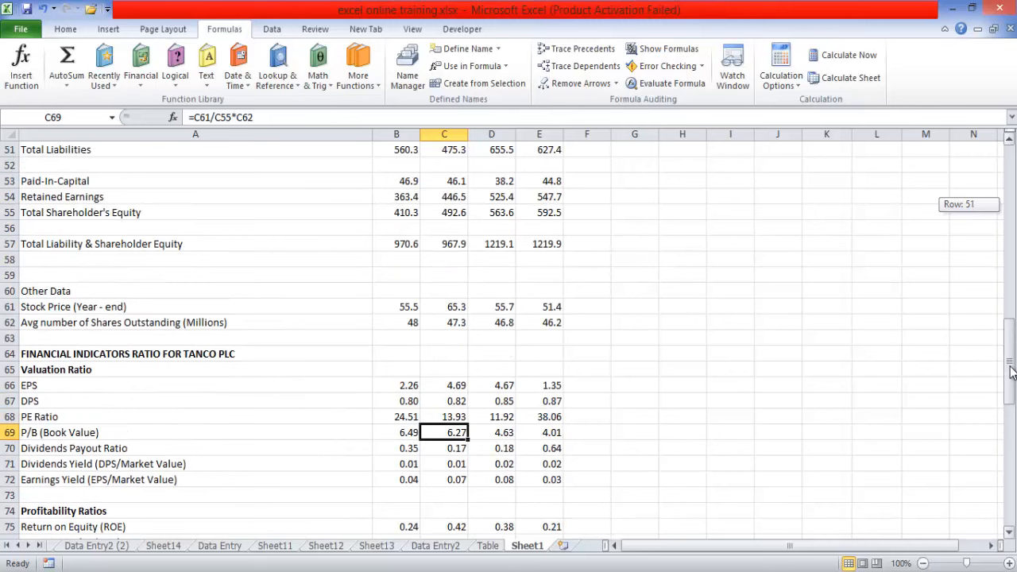
left_click_drag(1010, 371, 1011, 372)
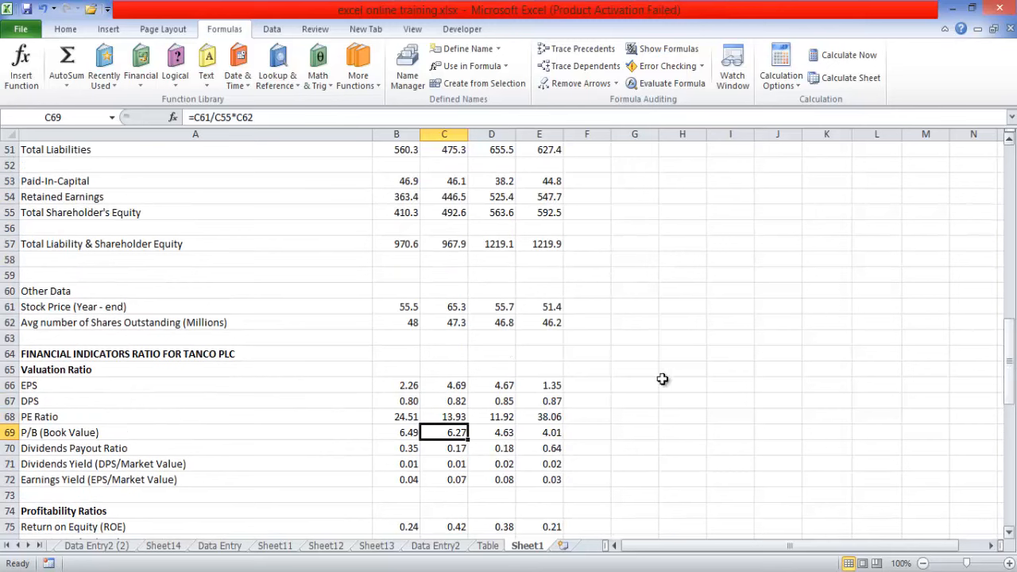
left_click(408, 384)
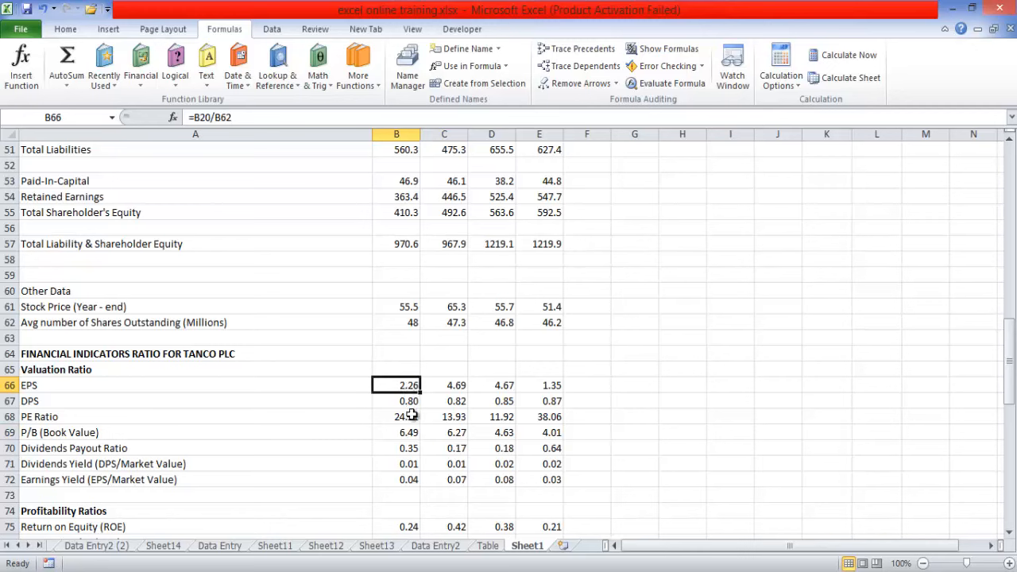
left_click(410, 417)
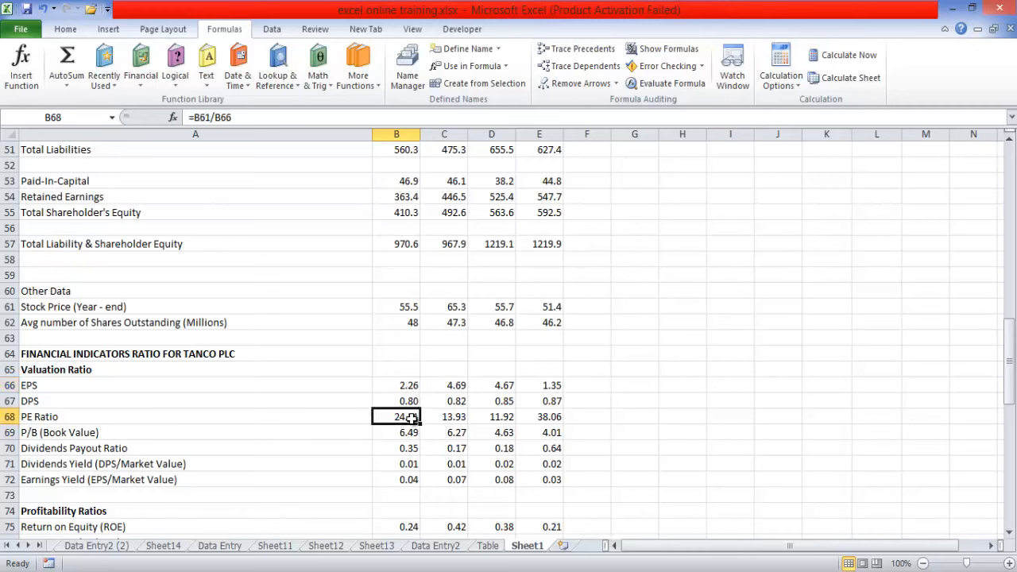
left_click_drag(407, 384, 547, 401)
left_click(64, 29)
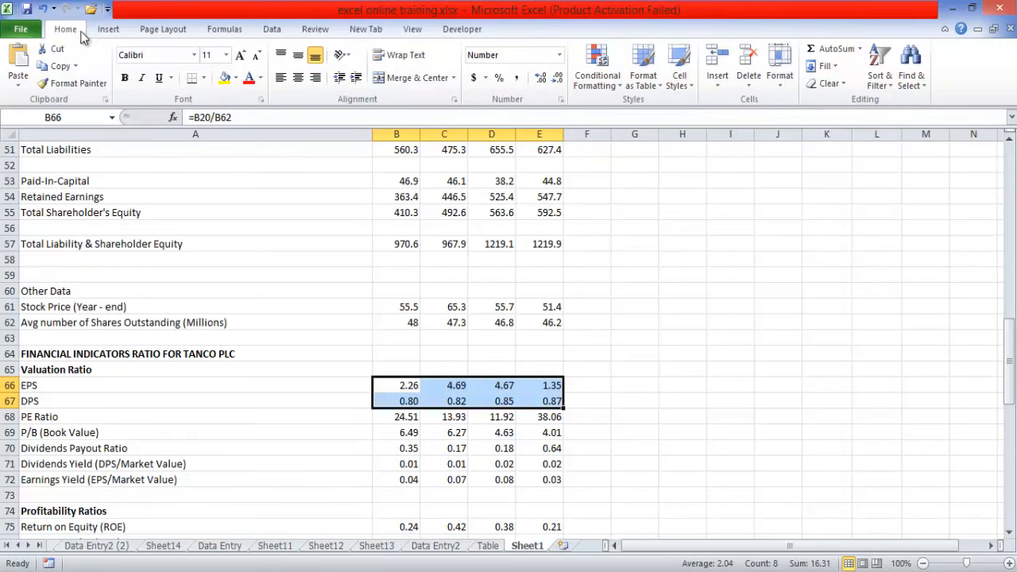
left_click(222, 83)
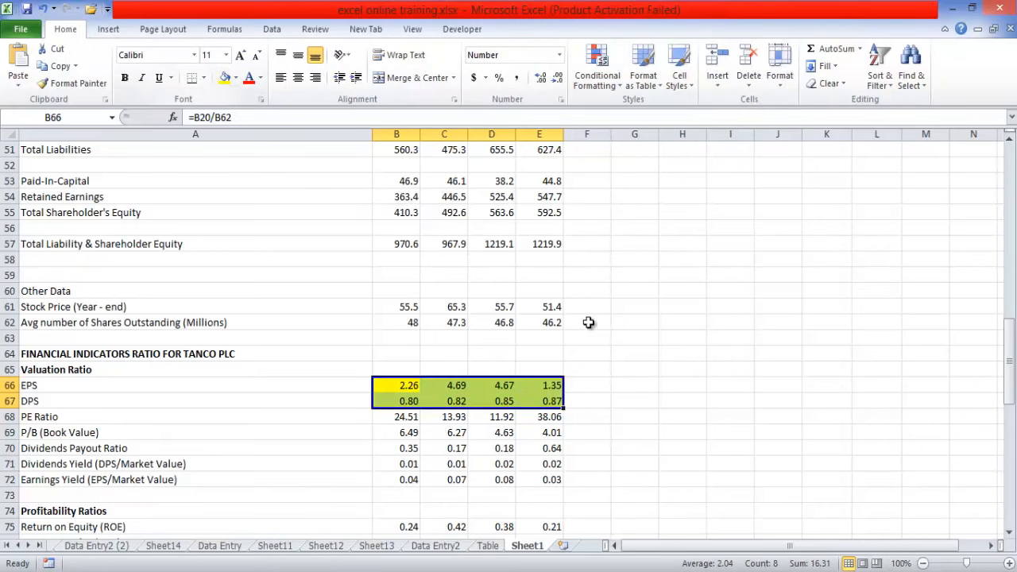
left_click(588, 320)
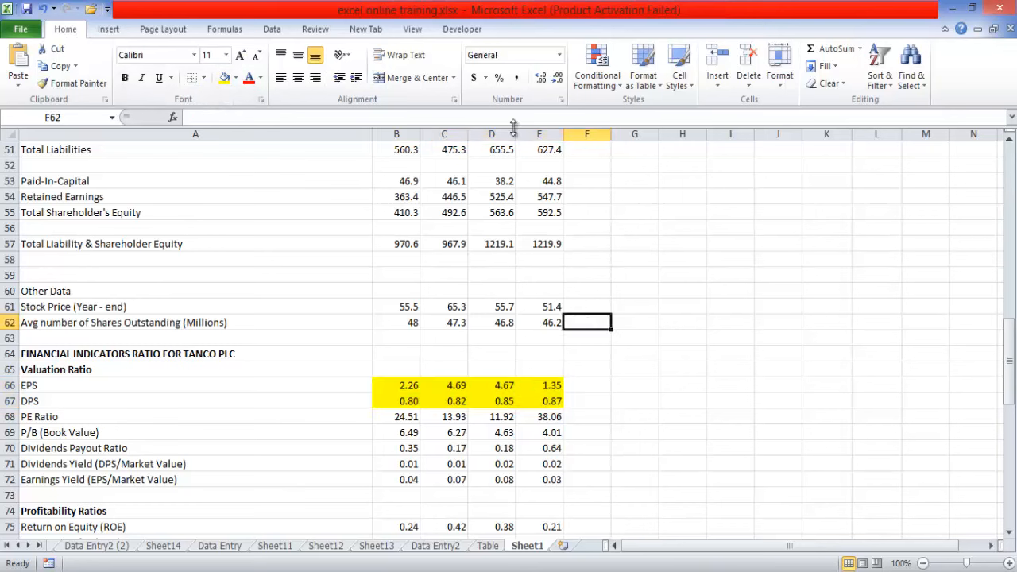
- Open the Watch Window, select all the existing Sheet1 watches and delete them
left_click(229, 32)
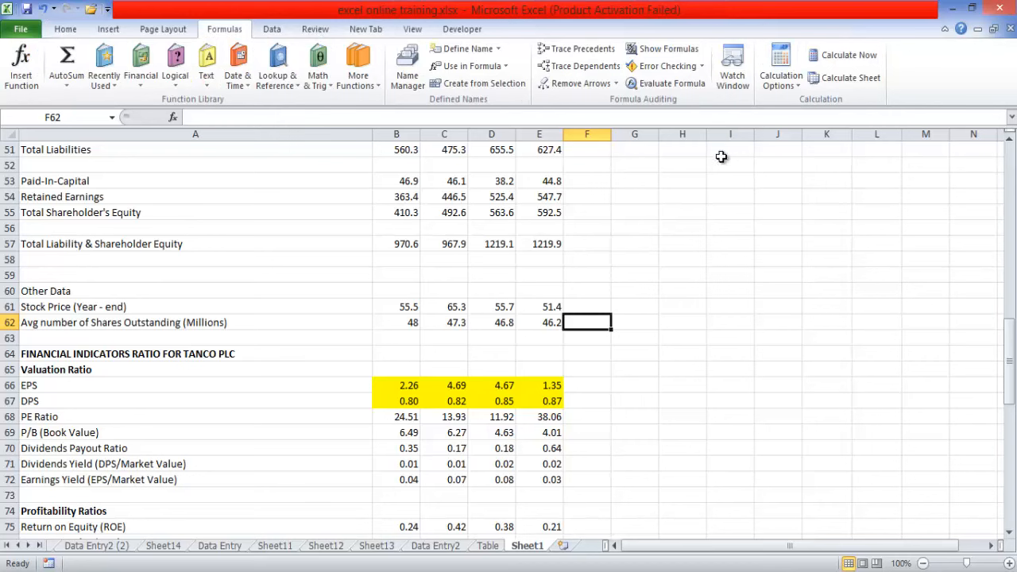
left_click(731, 86)
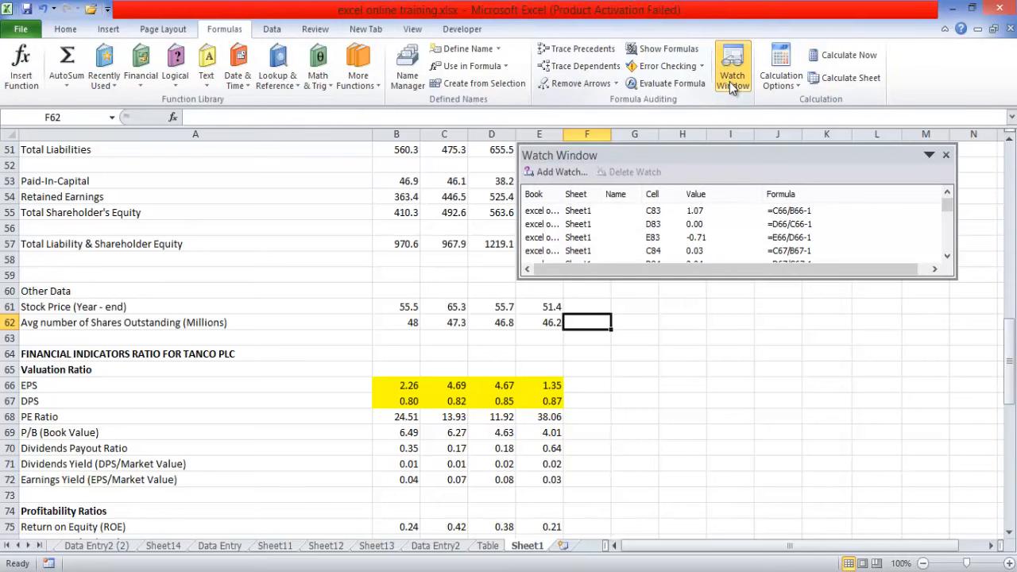
left_click_drag(951, 210, 950, 256)
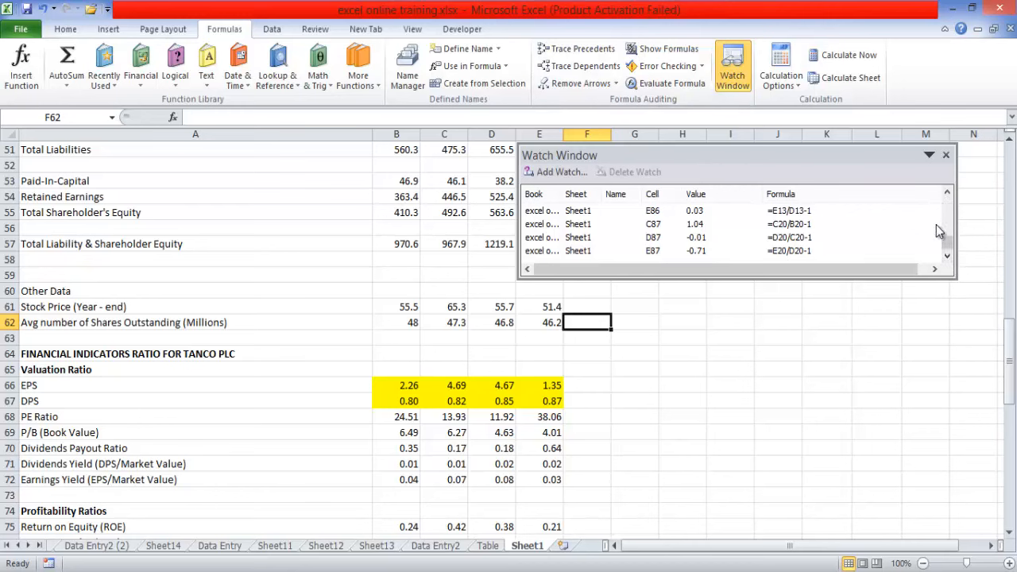
left_click_drag(946, 238, 947, 199)
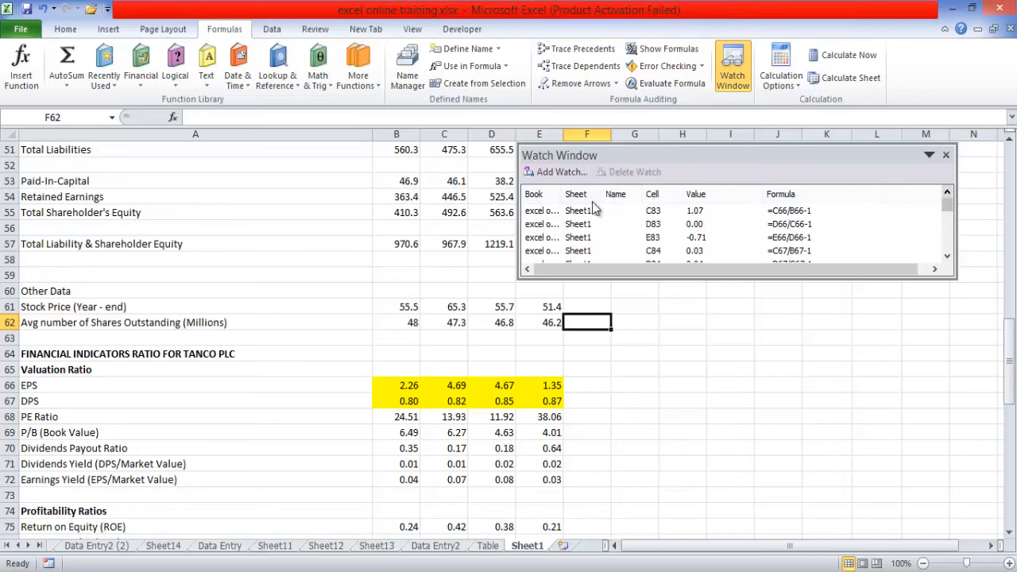
left_click(534, 213)
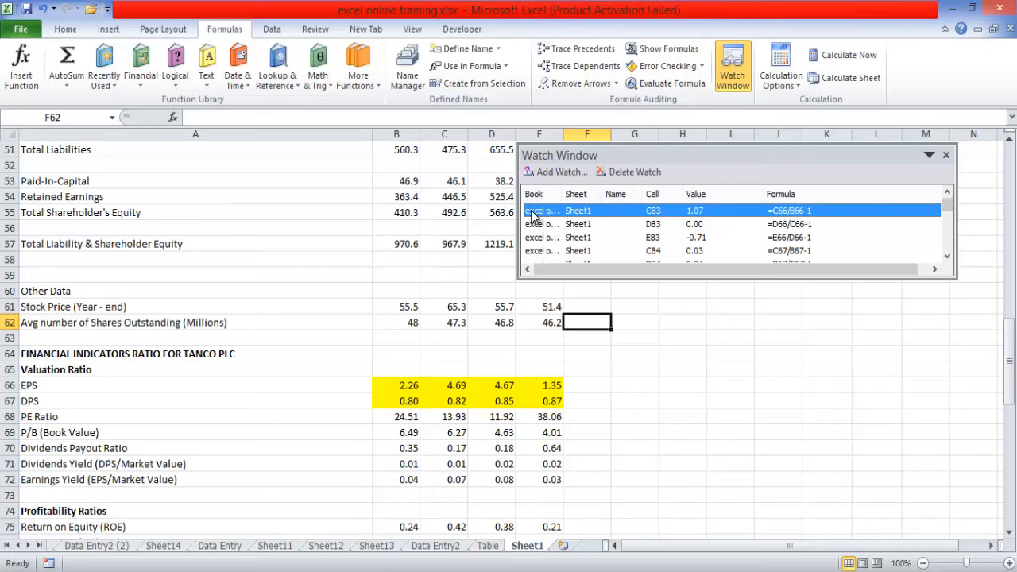
key("shift+Down")
key("shift+Down")
key("shift+Down")
key("shift+Down")
key("shift+Down")
key("shift+Down")
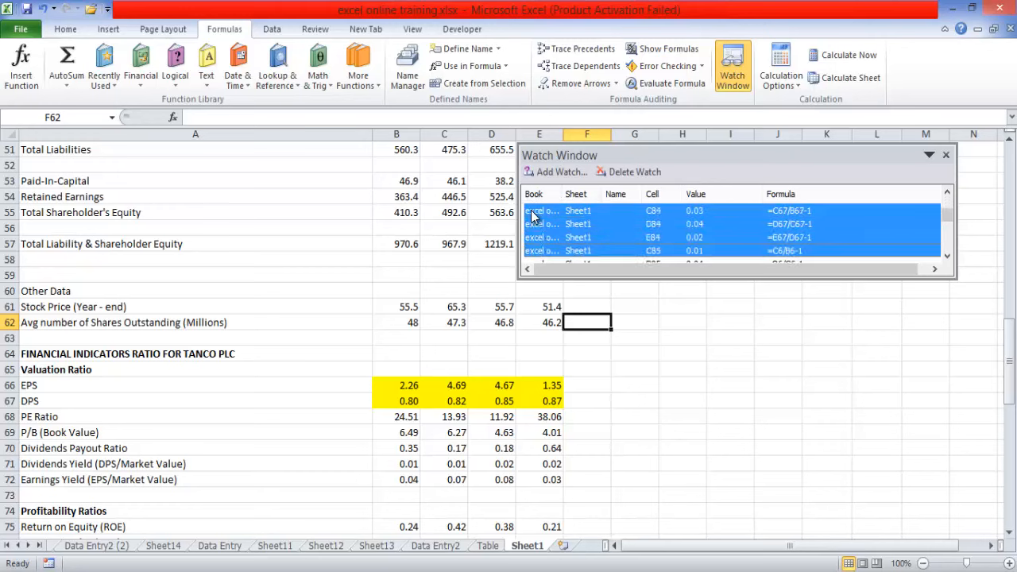
key("shift+Down")
key("shift+Down")
key("shift+Down")
key("shift+Down")
key("shift+Down")
key("shift+Down")
key("shift+Down")
key("shift+Down")
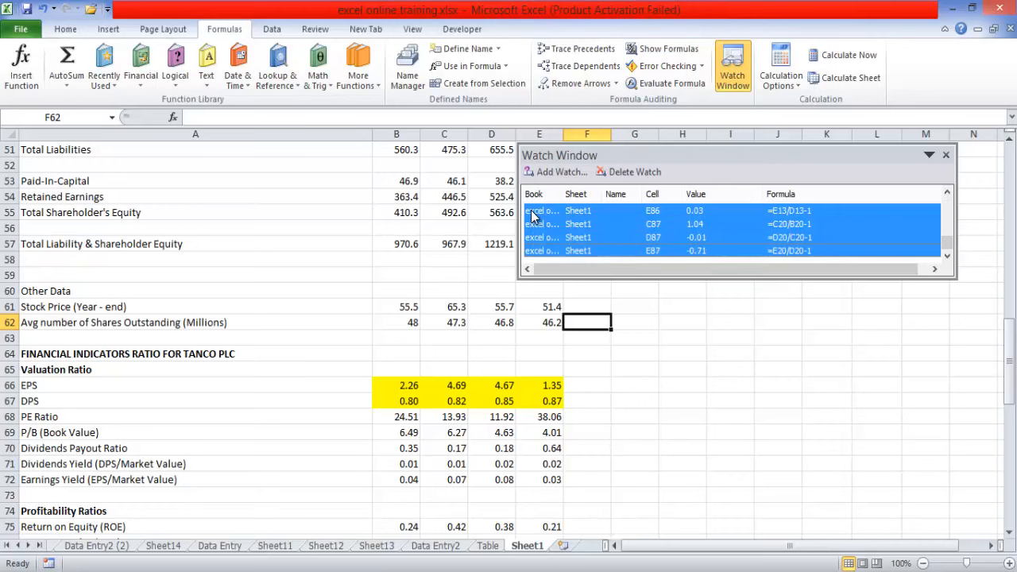
left_click(627, 172)
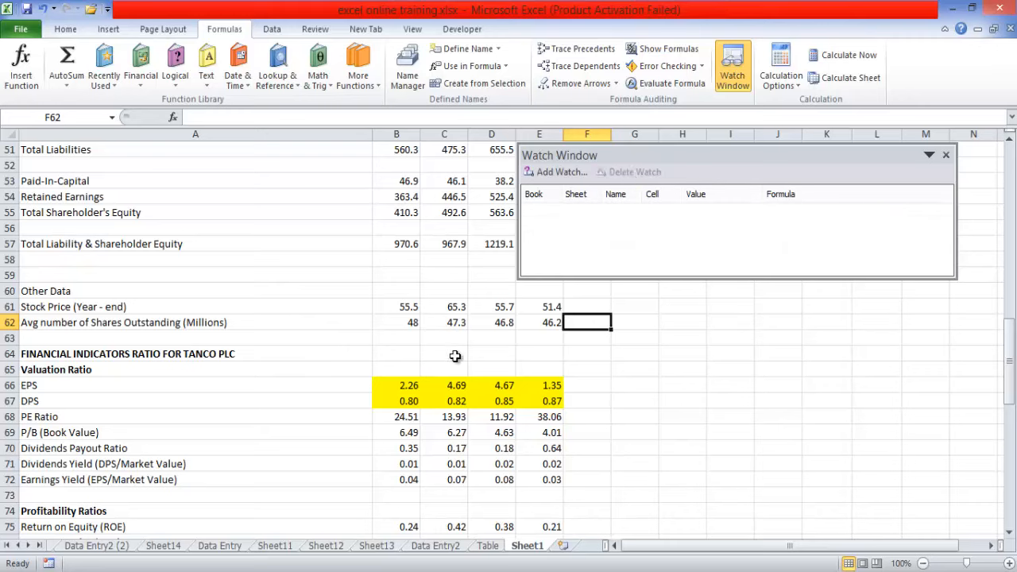
- Add a watch on the EPS and DPS cells, Sheet1 B66:E67
left_click(556, 172)
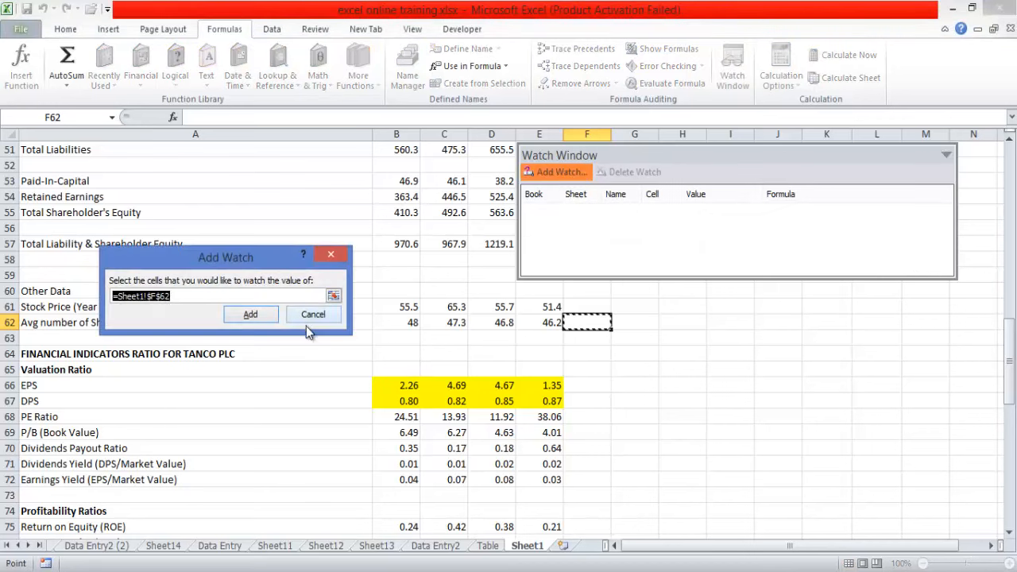
left_click(405, 386)
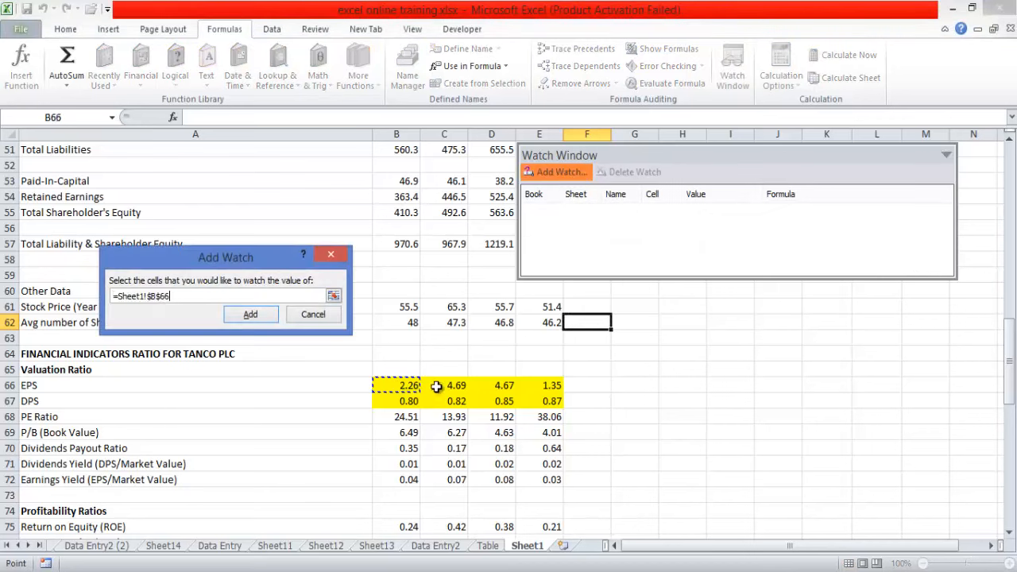
left_click_drag(436, 387, 536, 408)
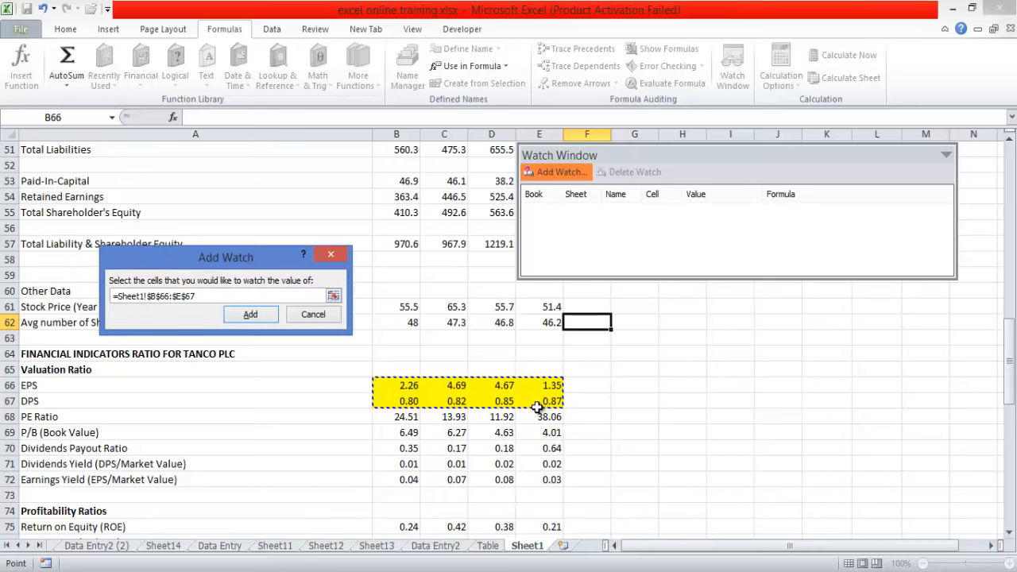
left_click(250, 315)
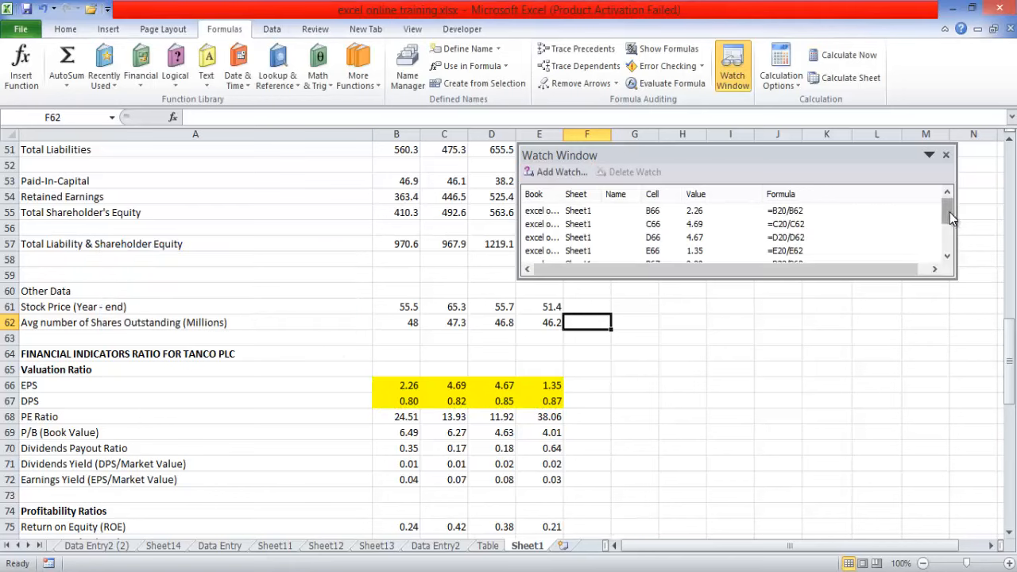
mouse_move(950, 219)
left_mouse_down()
mouse_move(951, 266)
mouse_move(945, 208)
left_mouse_up()
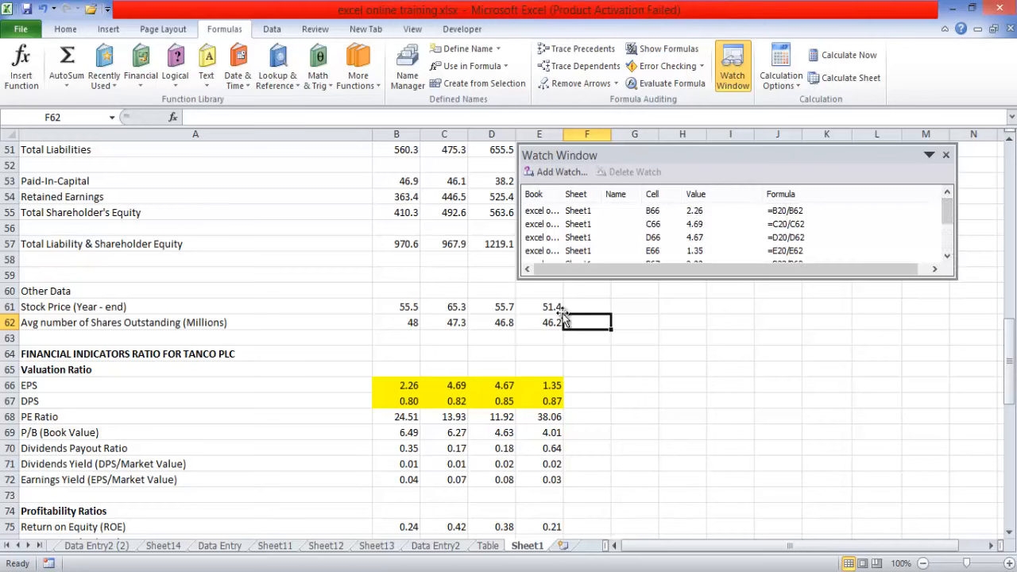
- Inspect the EPS formulas in B66 and E66, following B66's references to net income and average shares outstanding
left_click(407, 387)
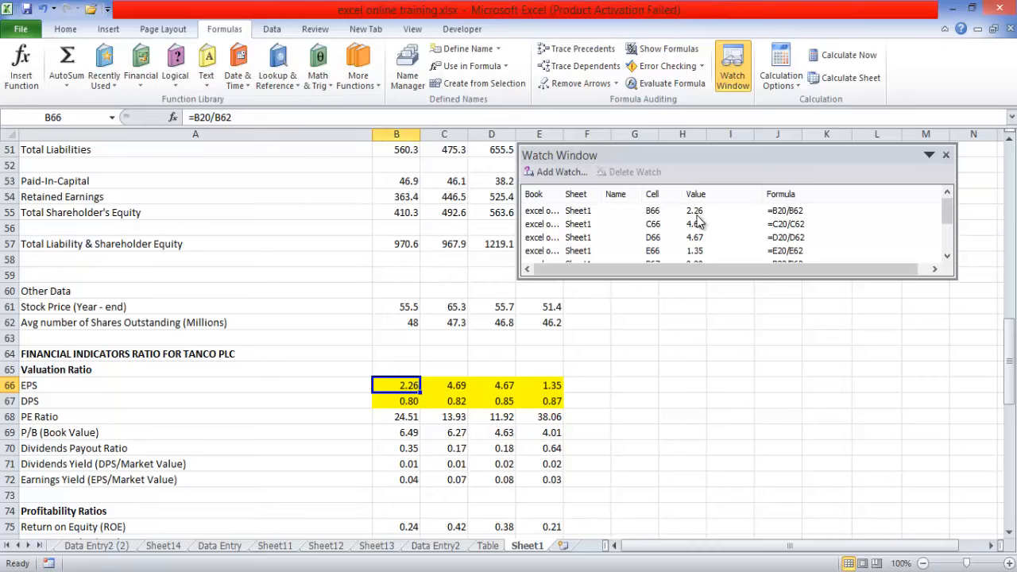
left_click(552, 385)
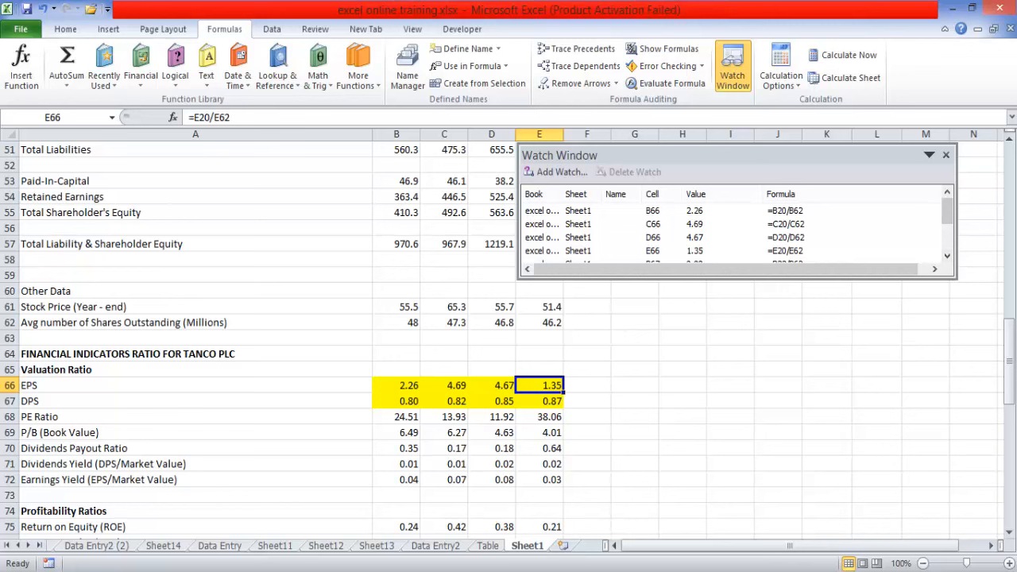
mouse_move(1010, 341)
left_mouse_down()
mouse_move(999, 170)
mouse_move(1007, 366)
mouse_move(1013, 332)
left_mouse_up()
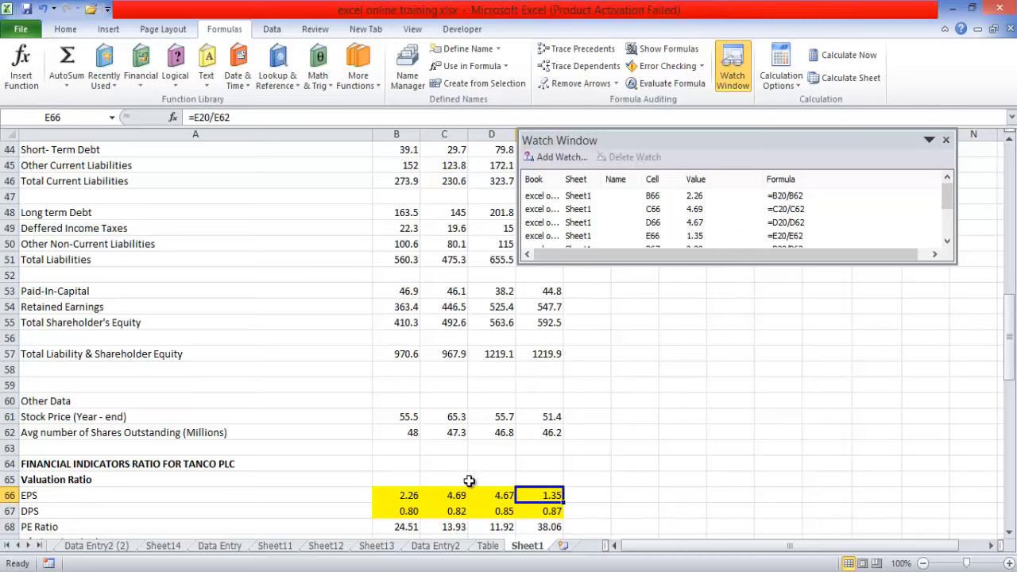
left_click(407, 494)
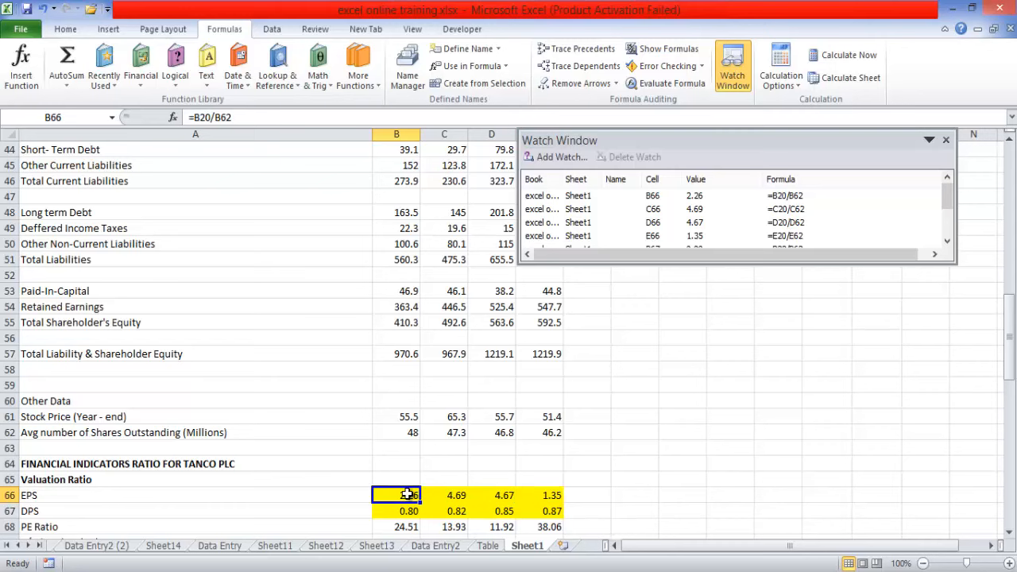
double_click(409, 494)
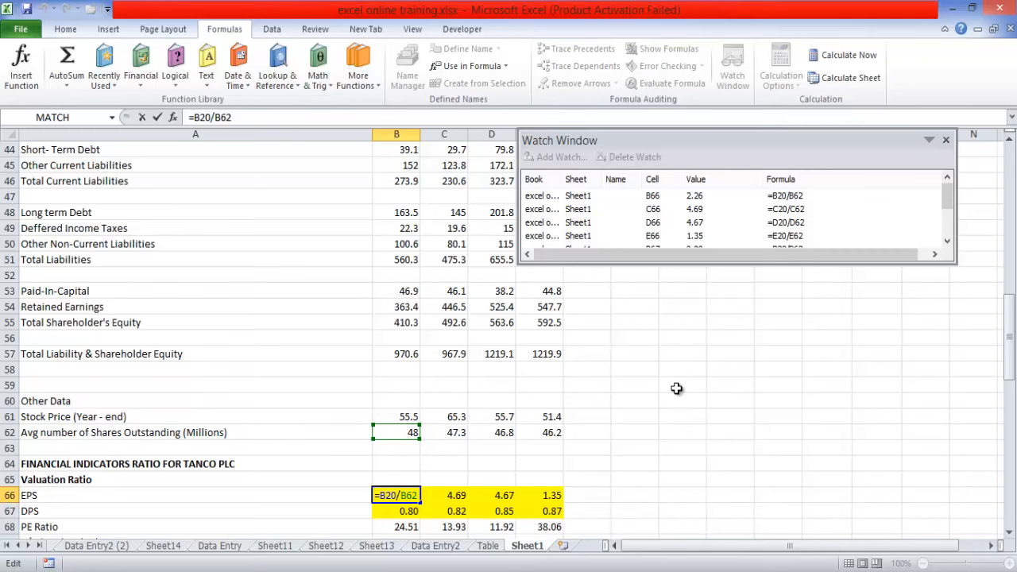
left_click_drag(1011, 347, 1007, 197)
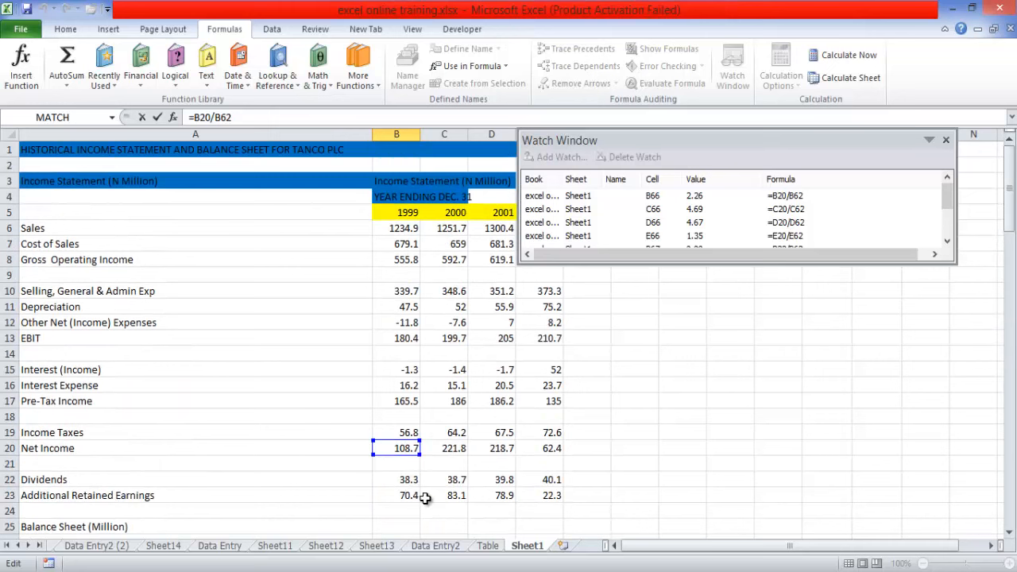
key("Return")
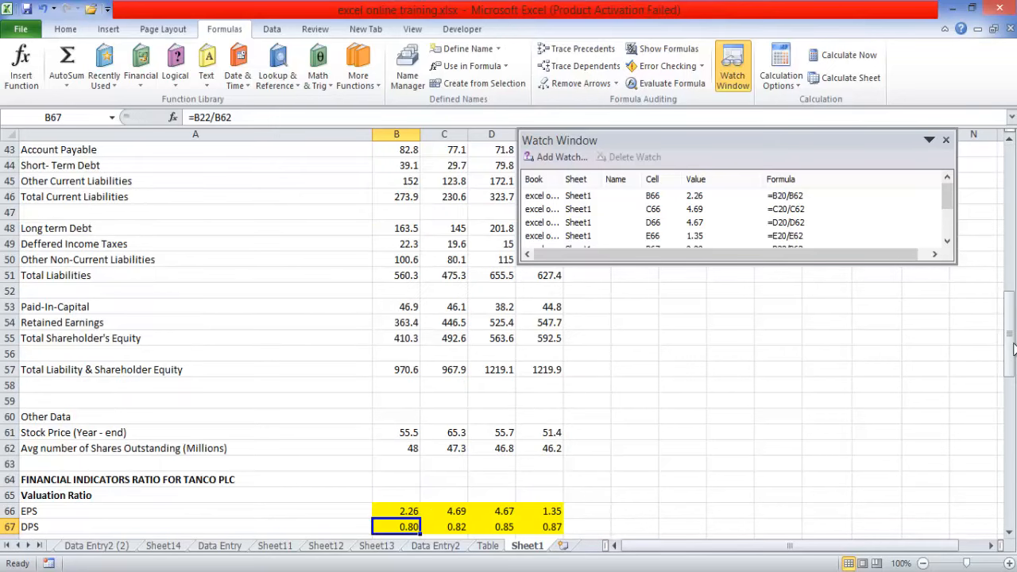
- Change the 1999 Net Income in B20 to the formula =108.7+100 and check the 2000 Net Income formula
left_click_drag(1012, 347, 1007, 223)
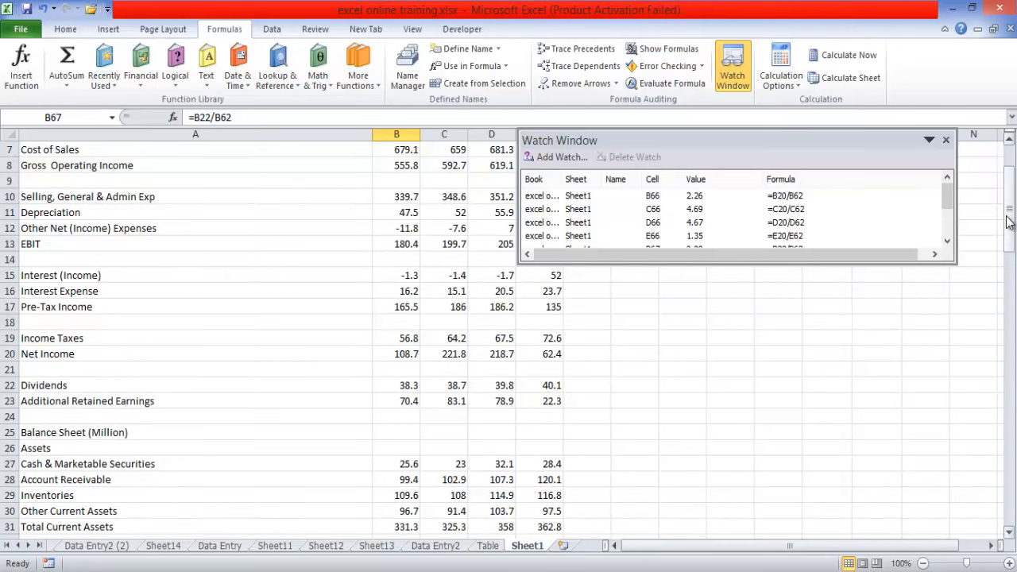
key("super+c")
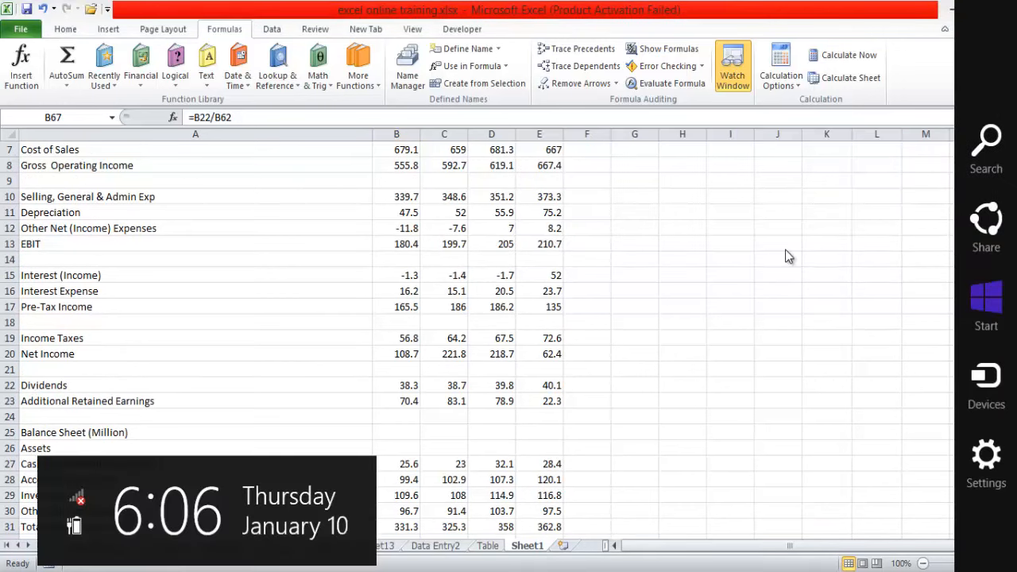
left_click(785, 249)
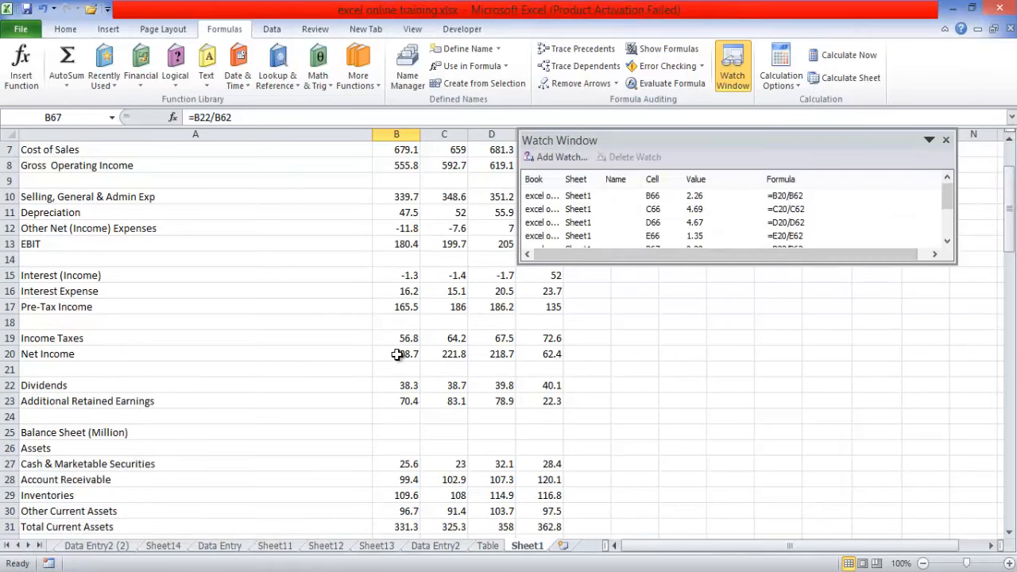
left_click(405, 355)
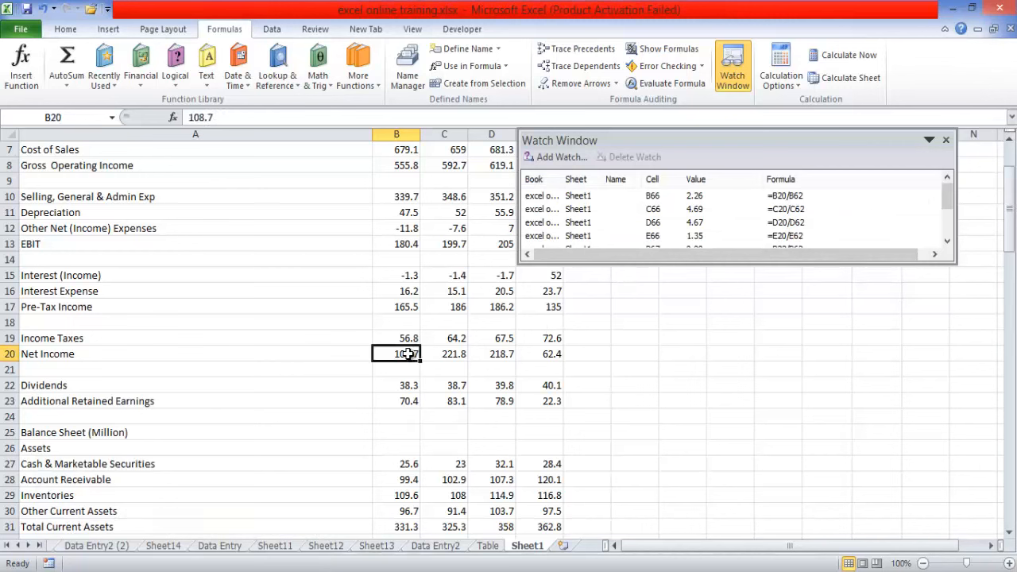
left_click(228, 117)
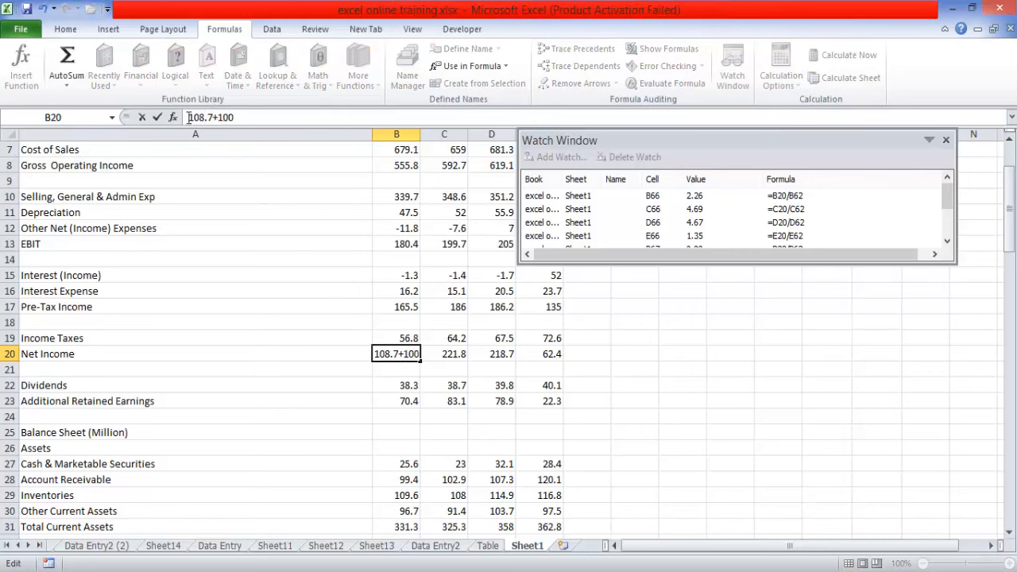
type("=")
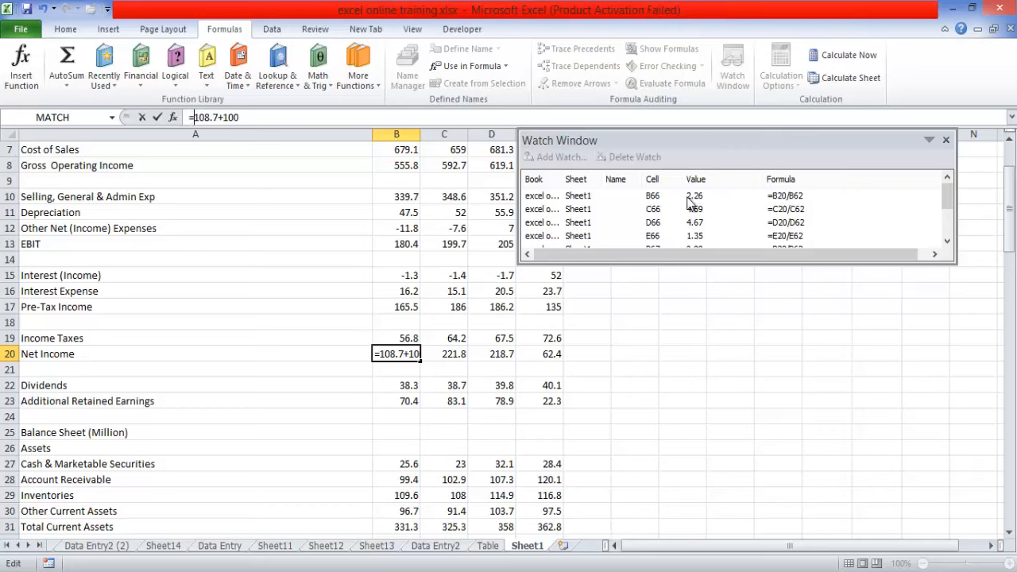
key("Return")
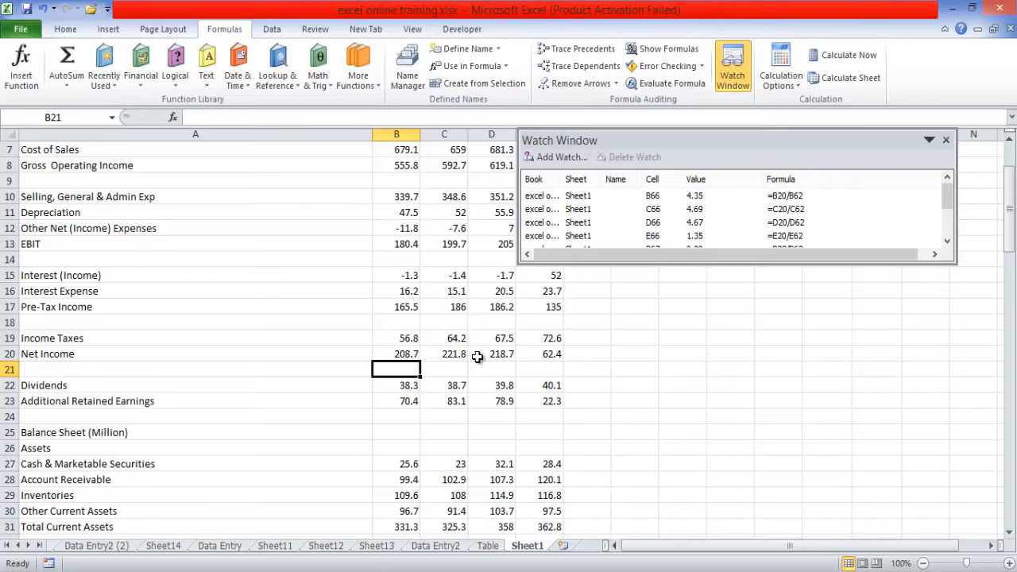
left_click(451, 354)
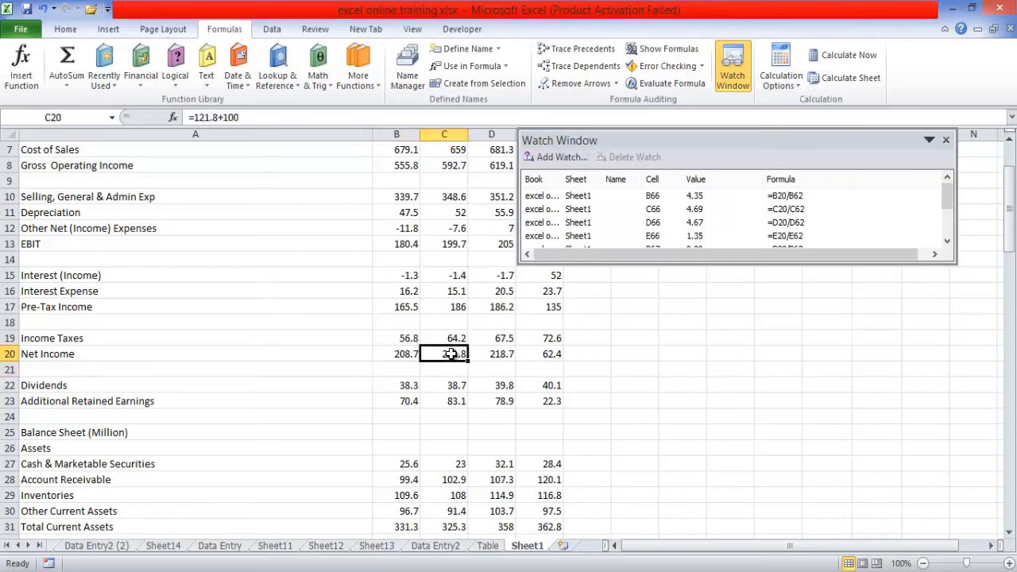
- Review the Net Income entries in B20:E20, comparing them with the EPS and DPS rows of the valuation ratios
left_click(502, 354)
left_click(537, 355)
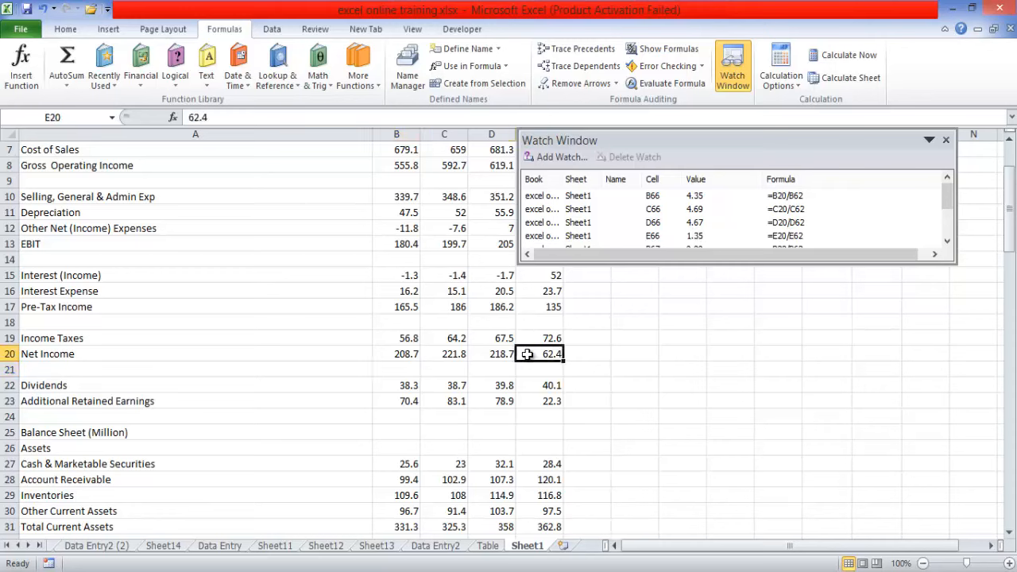
left_click(405, 354)
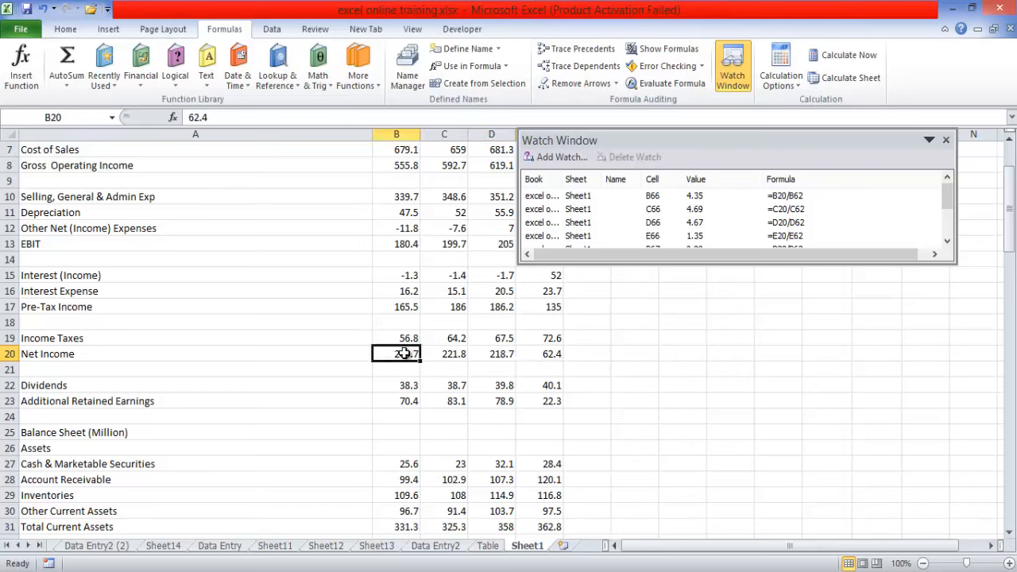
left_click(445, 354)
left_click(496, 354)
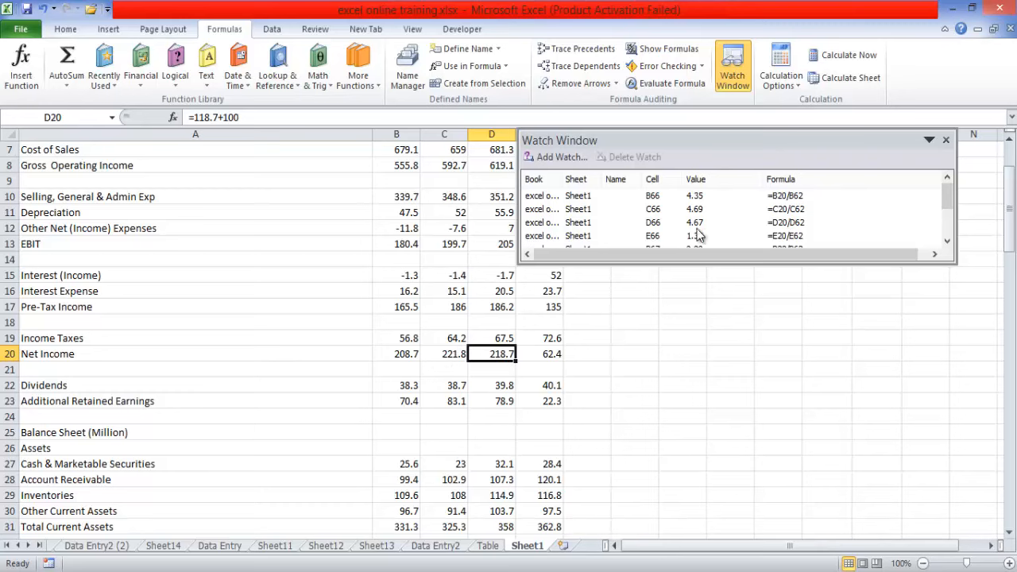
left_click_drag(1010, 194, 1011, 407)
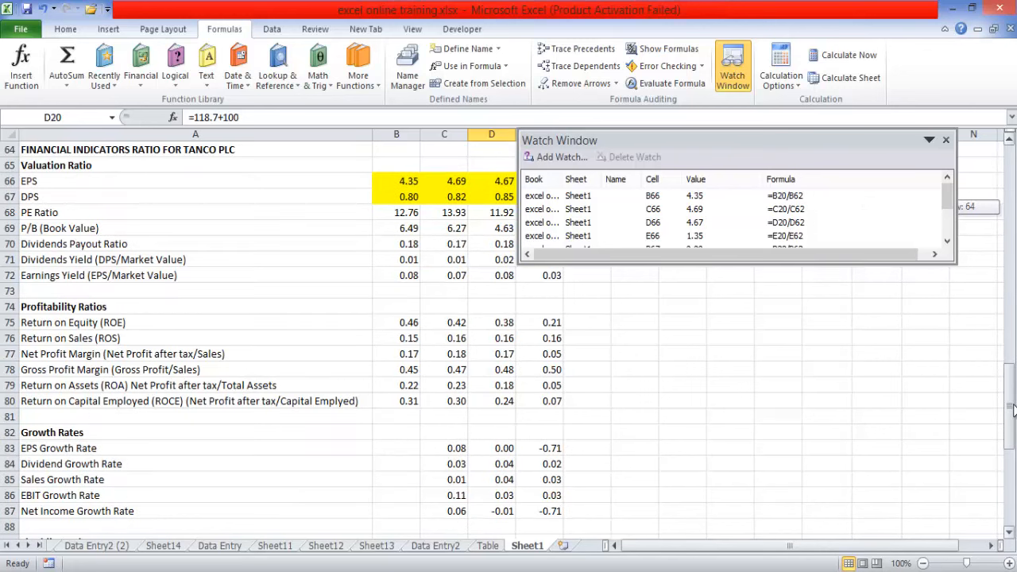
scroll(710, 304, "up", 3)
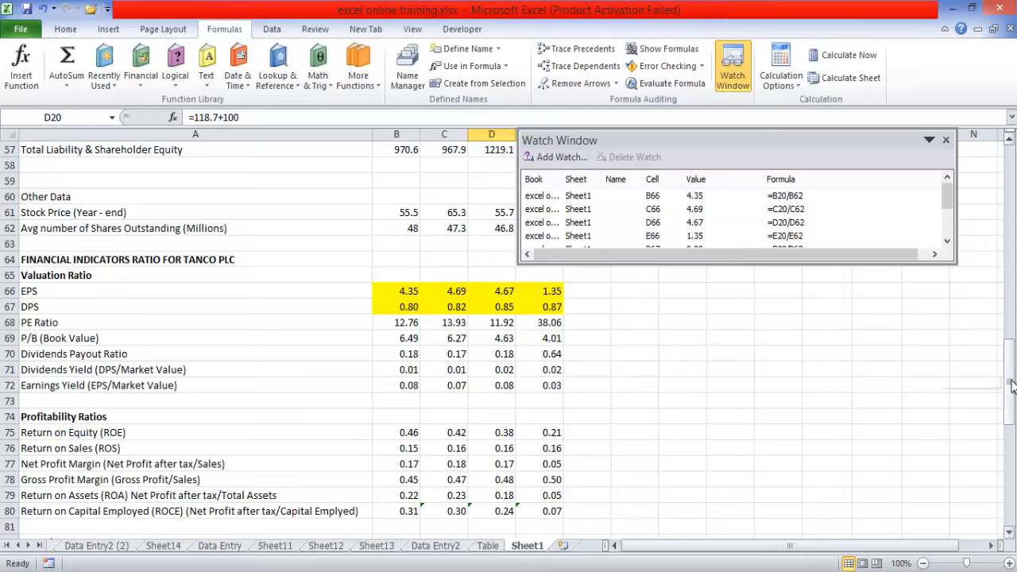
- Change the Net Income in E20 to the formula =62.4+100
left_click_drag(1010, 385, 1000, 188)
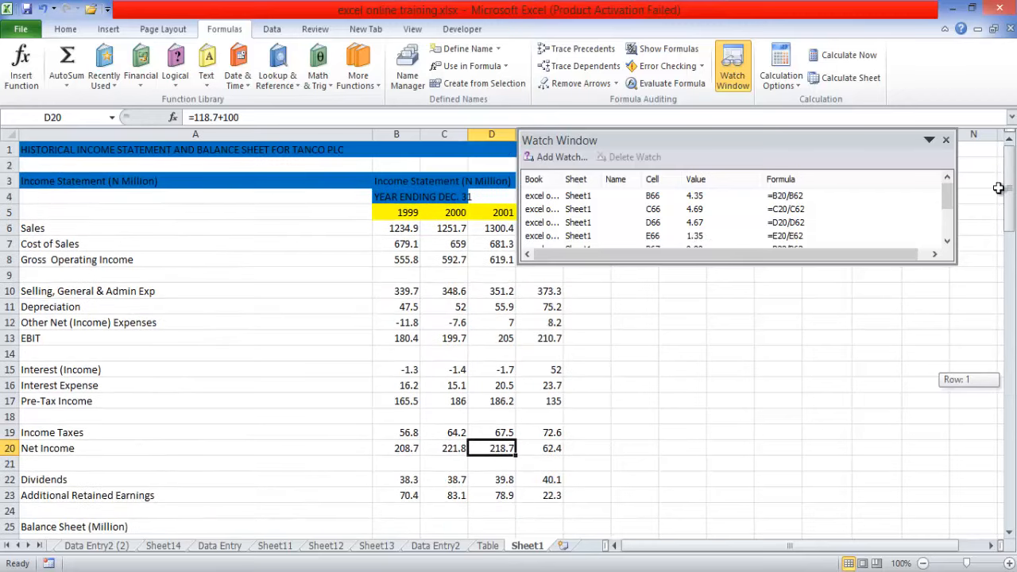
left_click(545, 449)
left_click(212, 117)
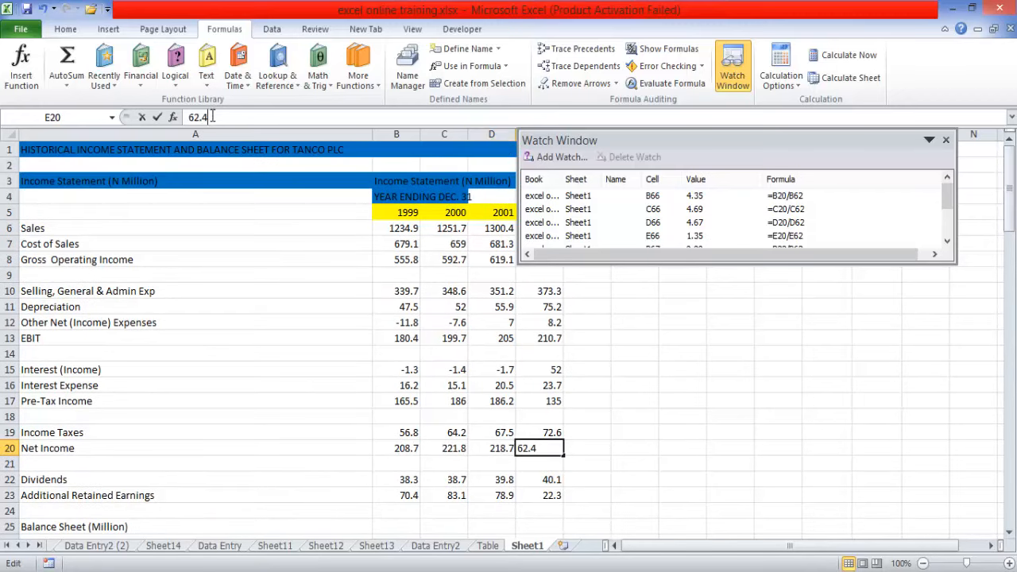
type("+")
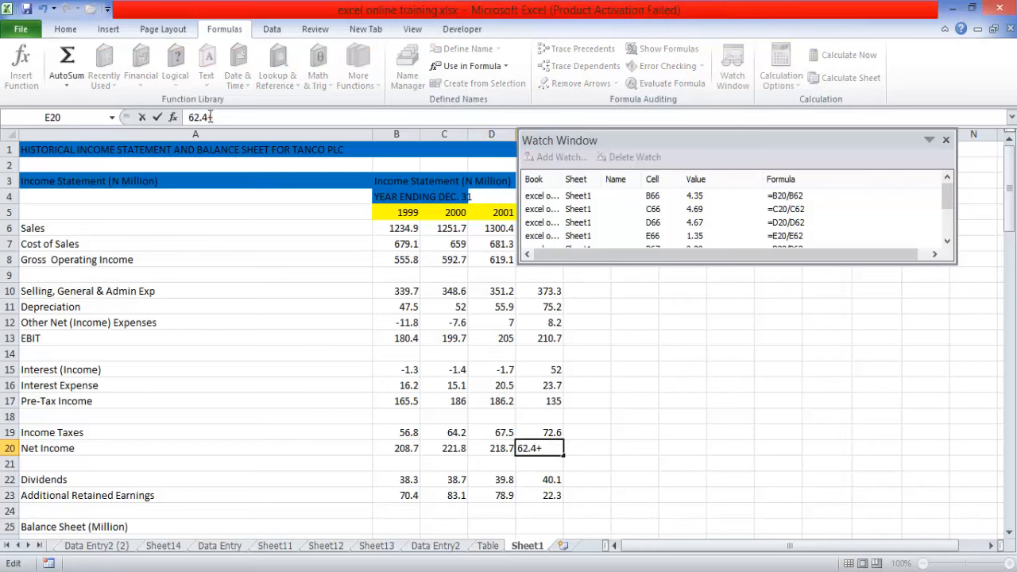
type("100")
left_click(189, 117)
type("=")
key("Return")
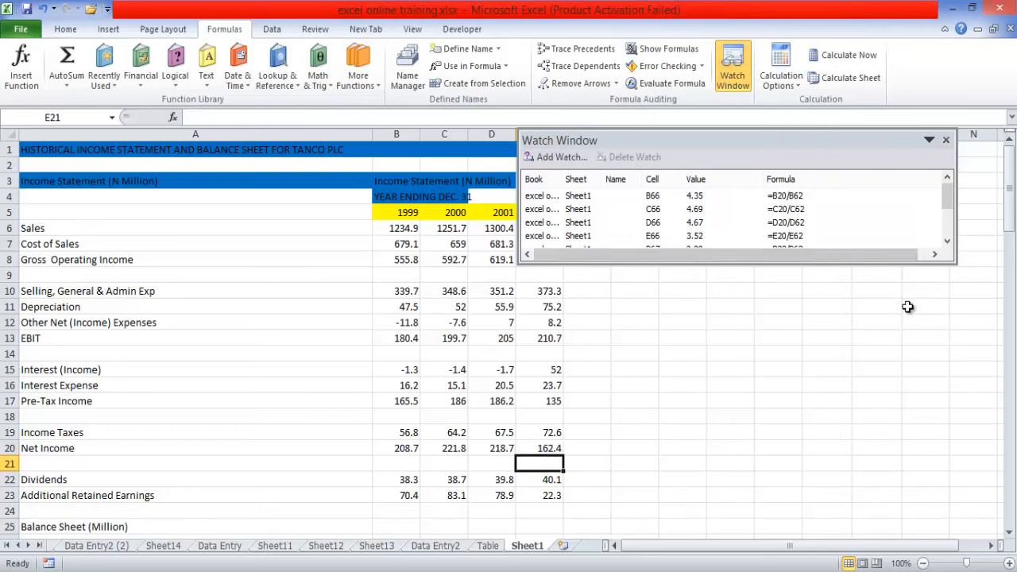
- Review the DPS watch entry for B67 and follow that cell's formula references to dividends and average shares outstanding
mouse_move(948, 208)
left_mouse_down()
mouse_move(949, 229)
mouse_move(949, 213)
left_mouse_up()
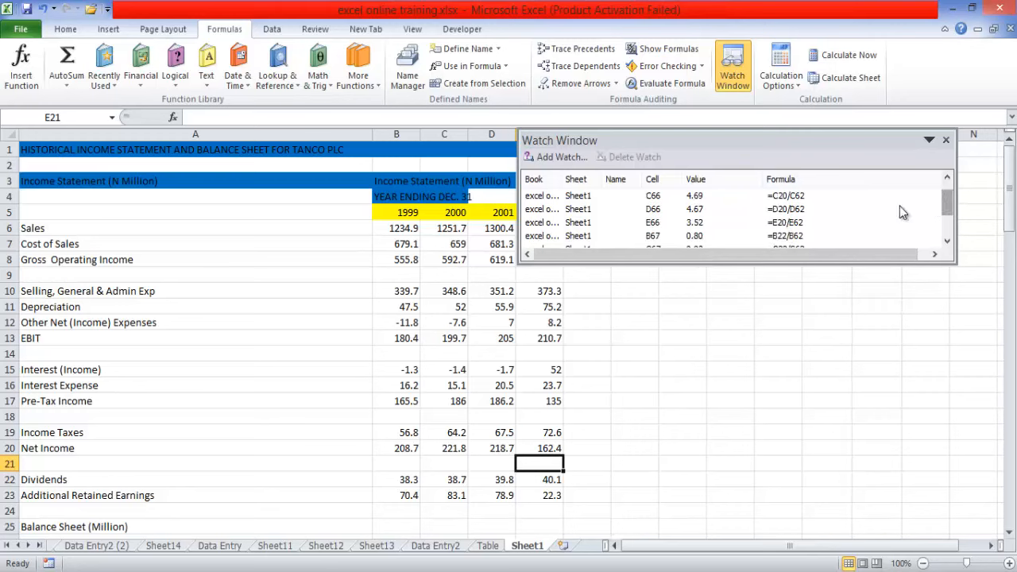
left_click(700, 238)
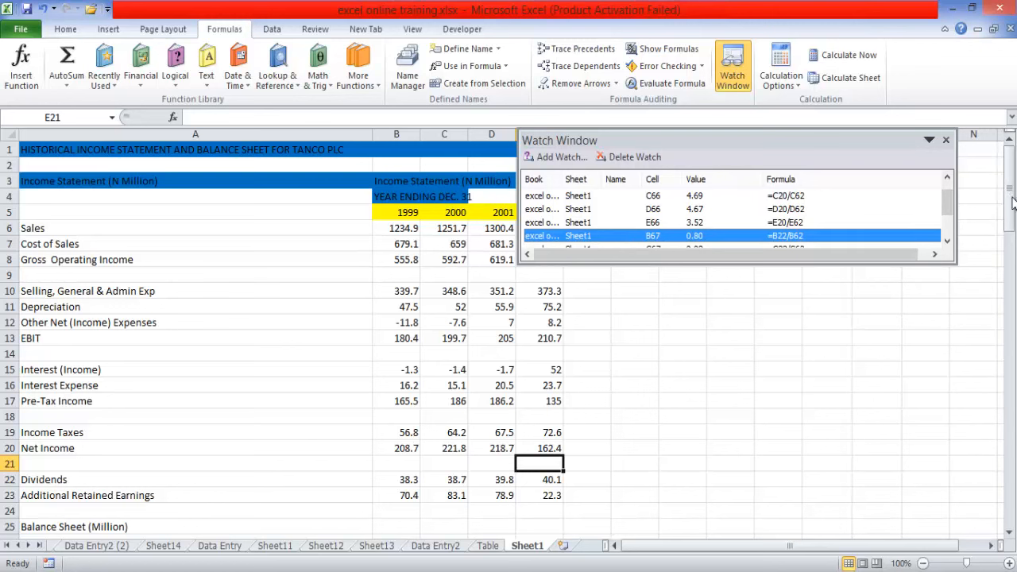
left_click_drag(1013, 204, 1014, 389)
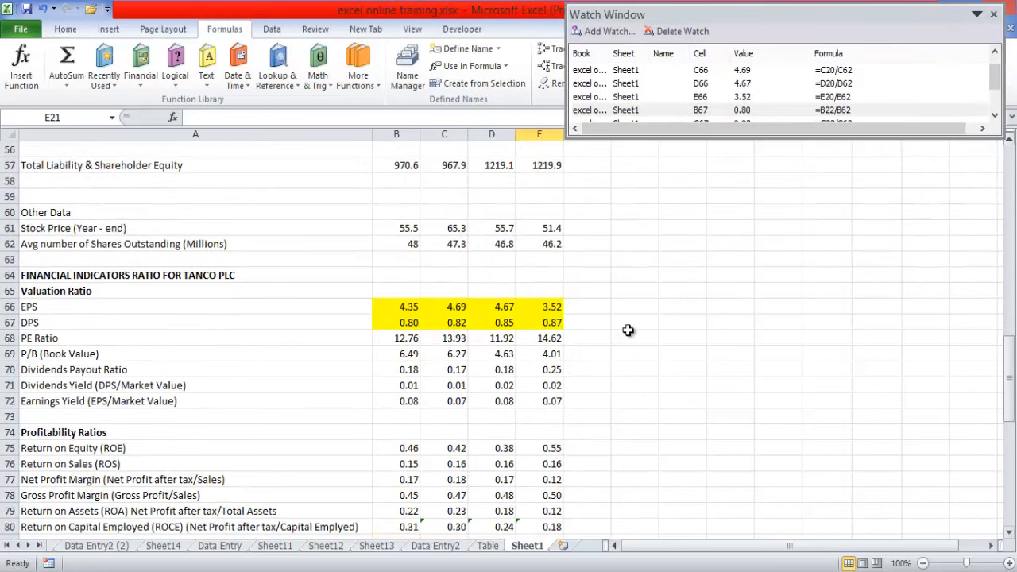
left_click(405, 321)
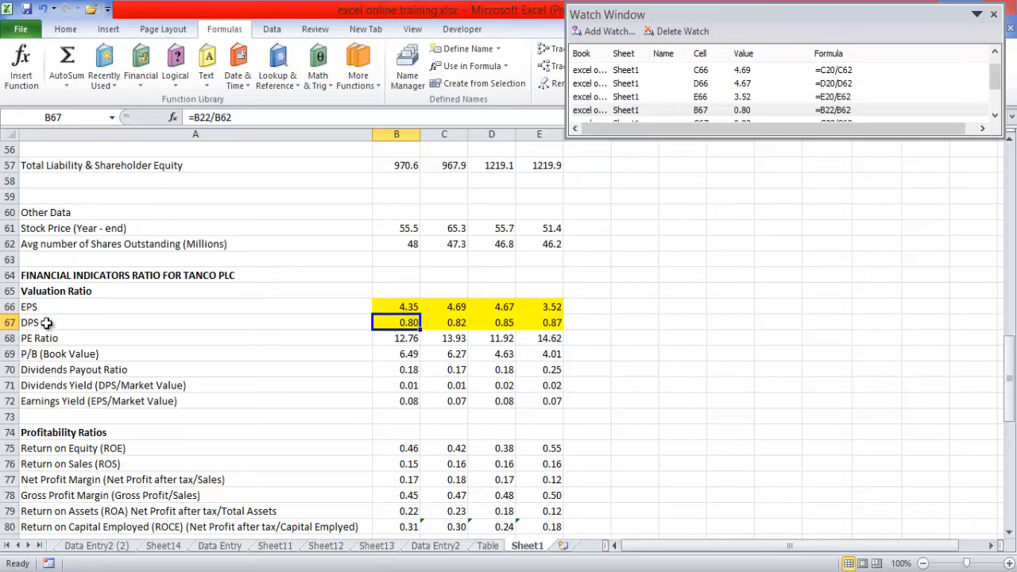
double_click(403, 322)
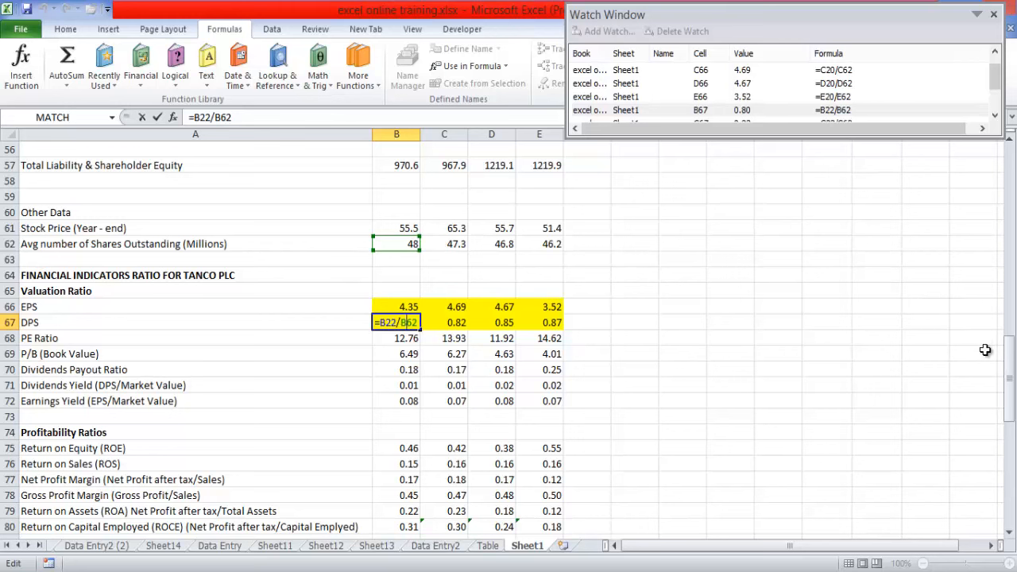
left_click_drag(1011, 391, 1011, 259)
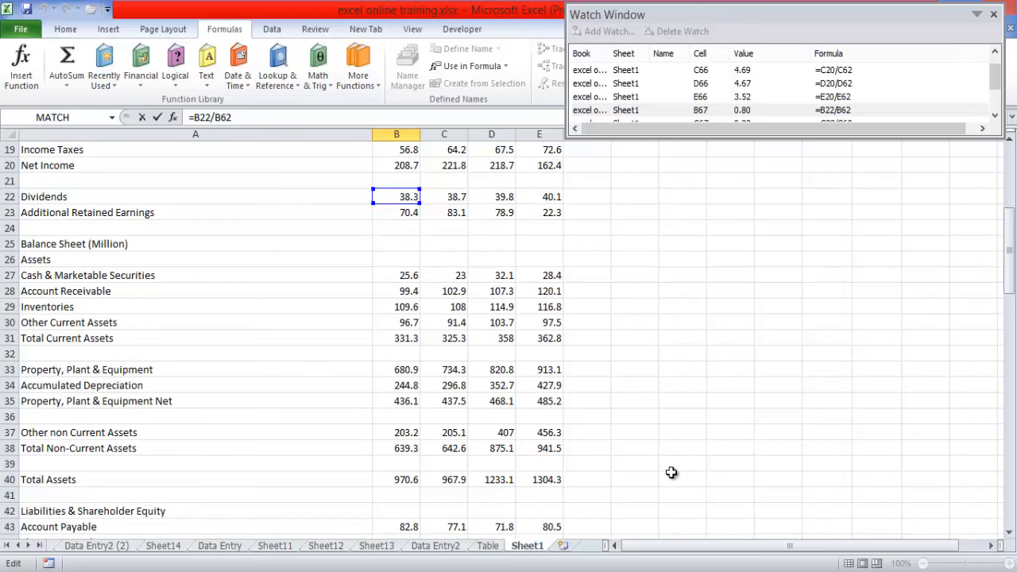
key("Return")
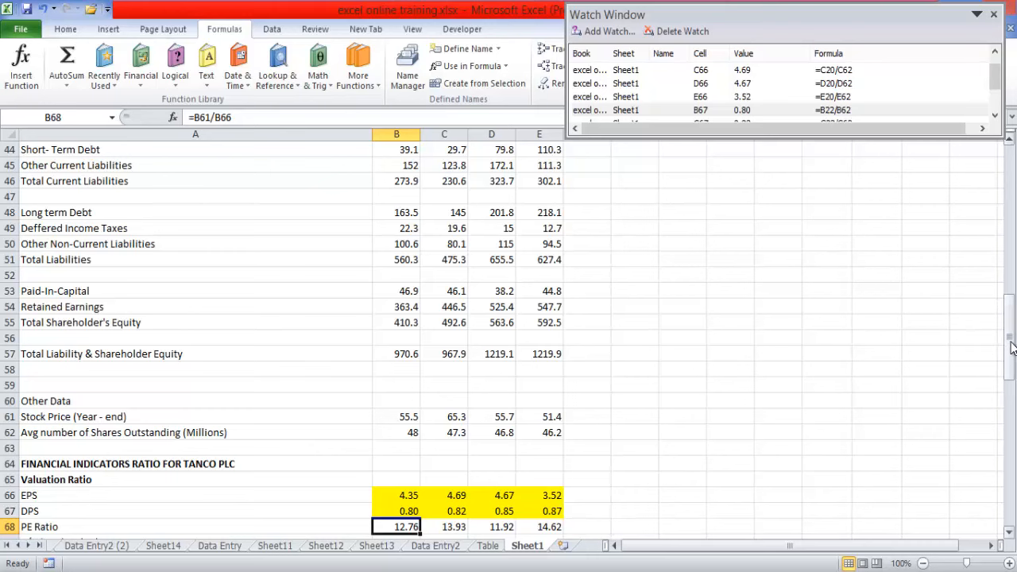
- Set the Dividends value in B22 to 40
left_click_drag(1012, 320, 1009, 203)
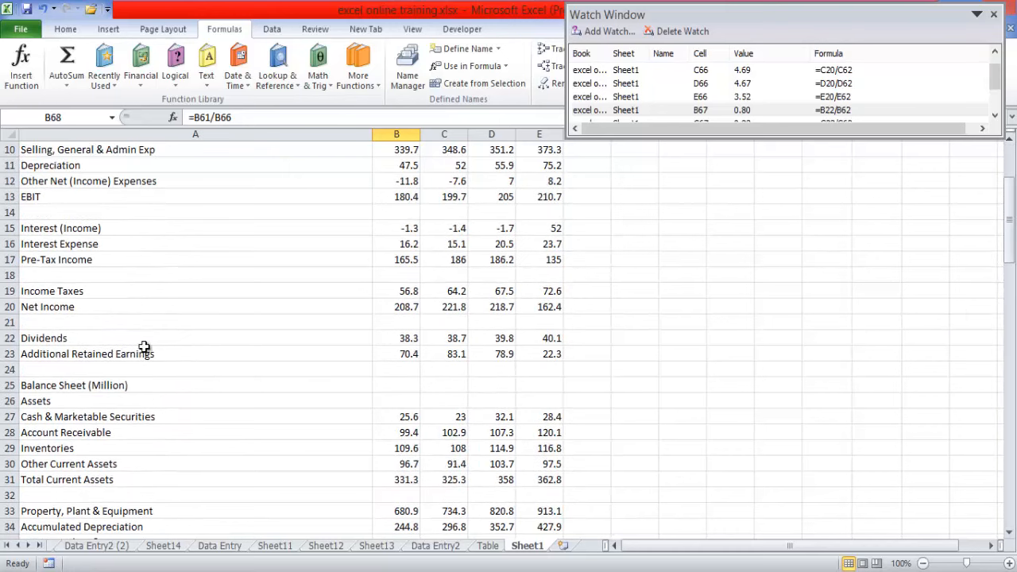
left_click(408, 338)
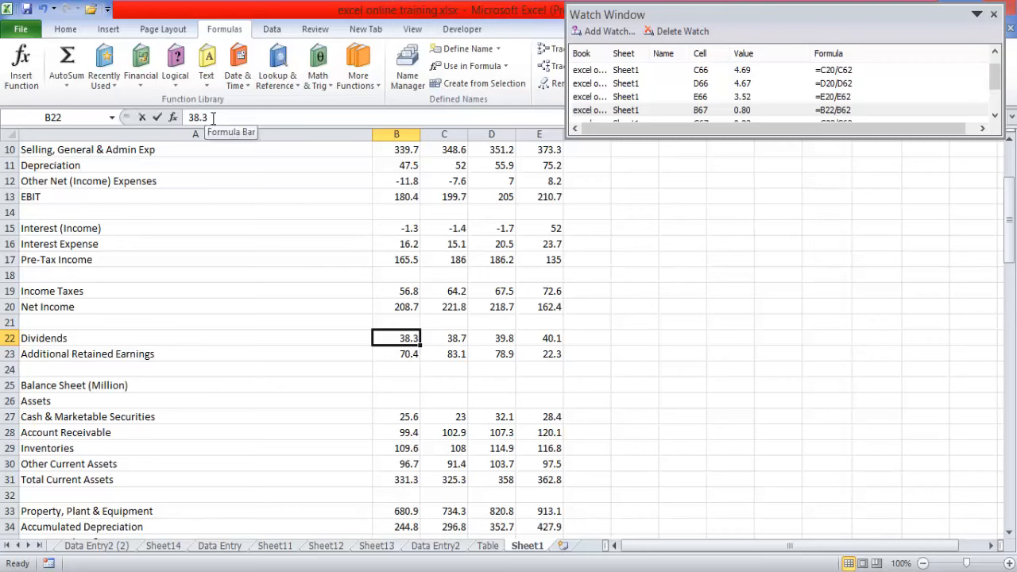
left_click_drag(213, 117, 185, 118)
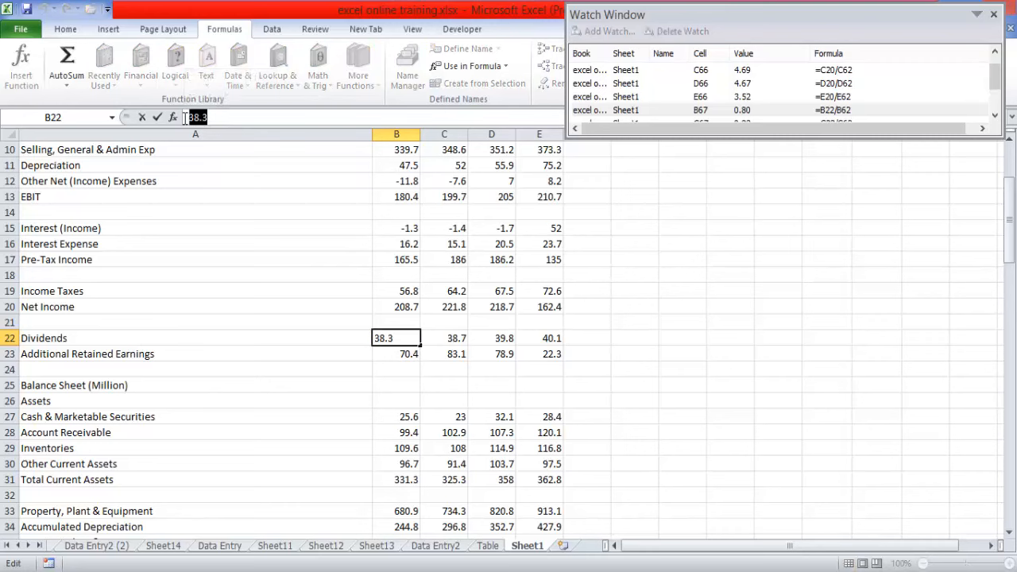
type("40")
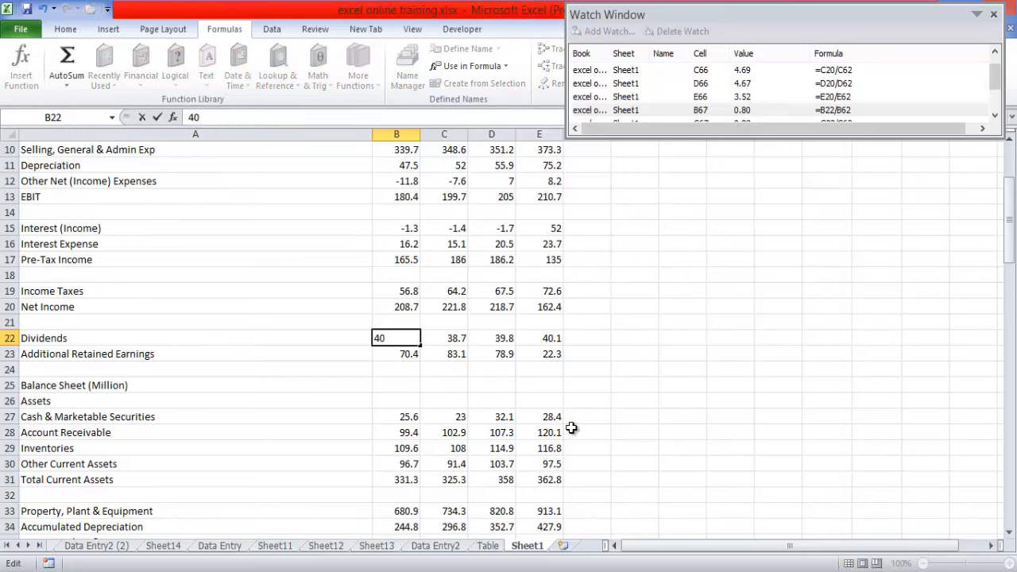
key("Return")
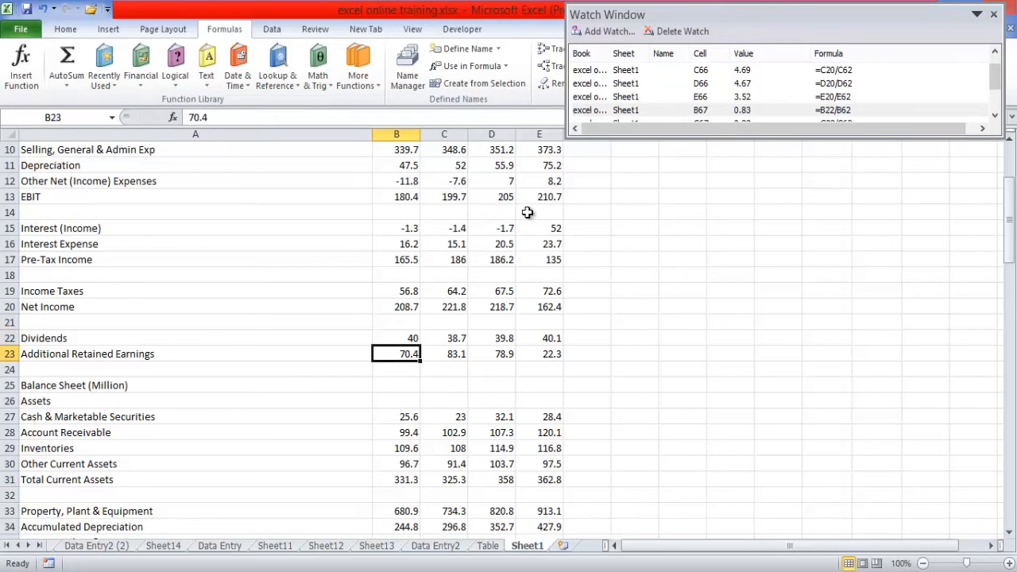
- Raise the Dividends value in B22 to 60
left_click(408, 337)
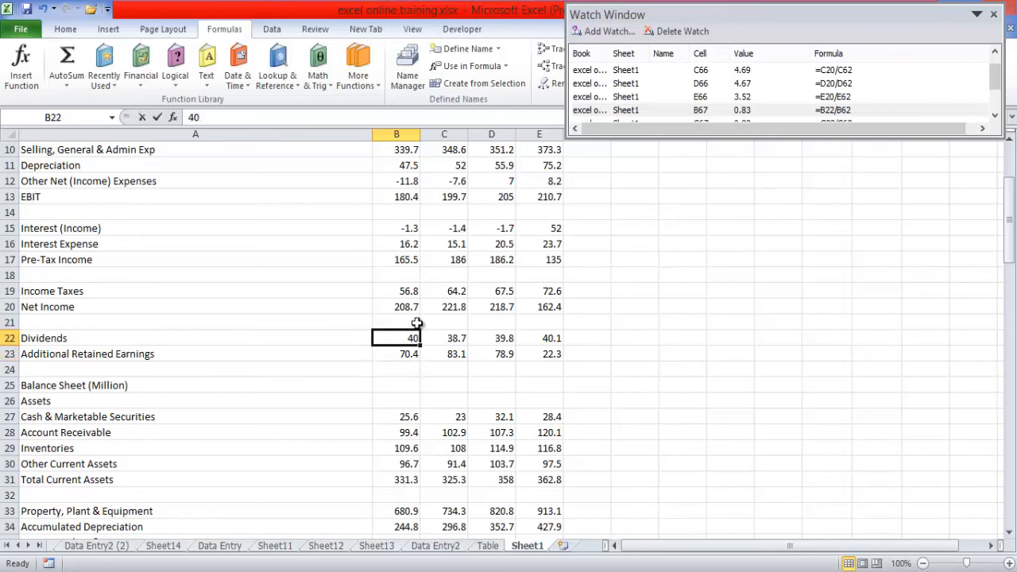
type("60")
key("Return")
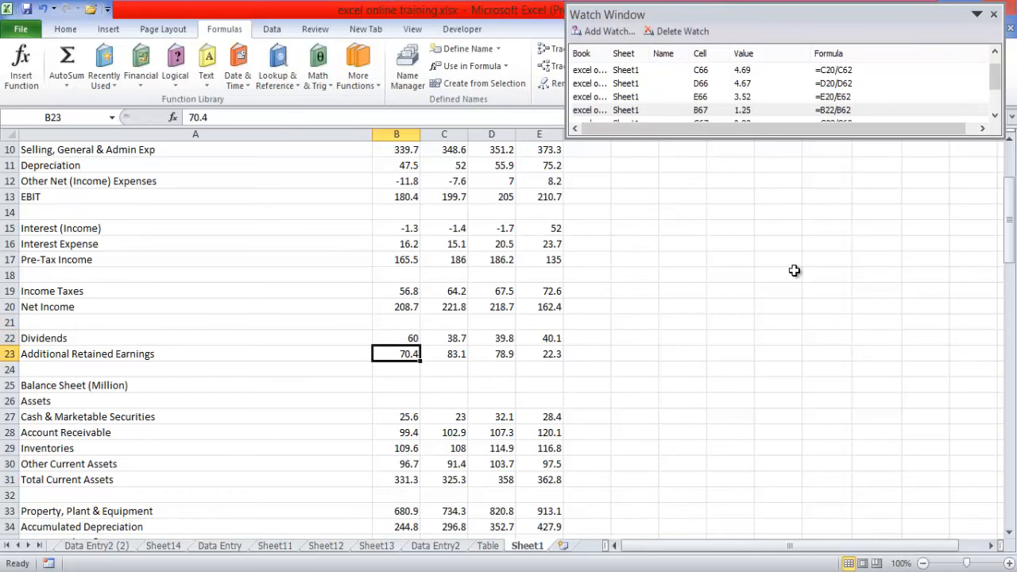
- Check the DPS watch entries and undo both trial changes to the Dividends value in B22
left_click(994, 115)
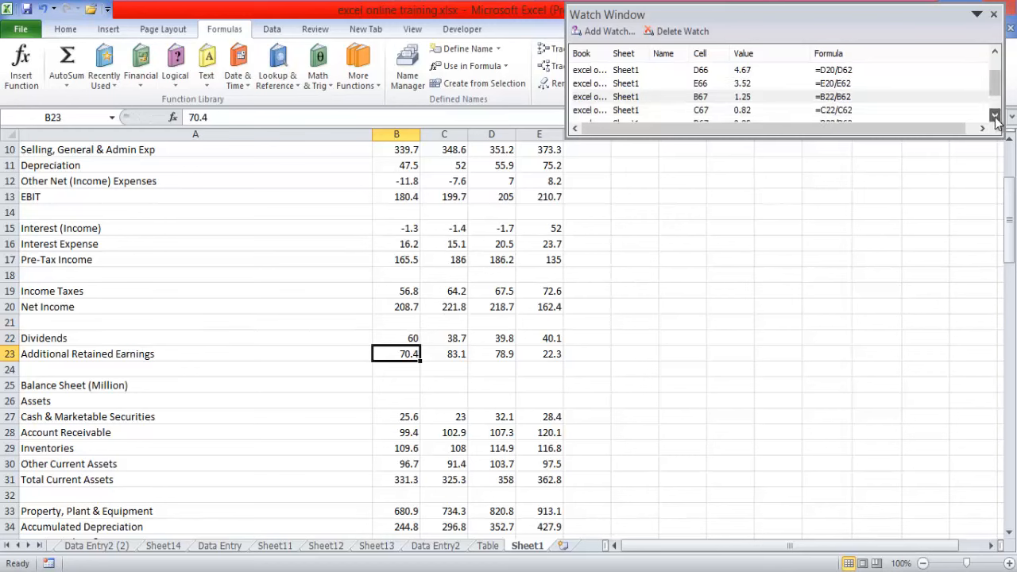
left_click(458, 355)
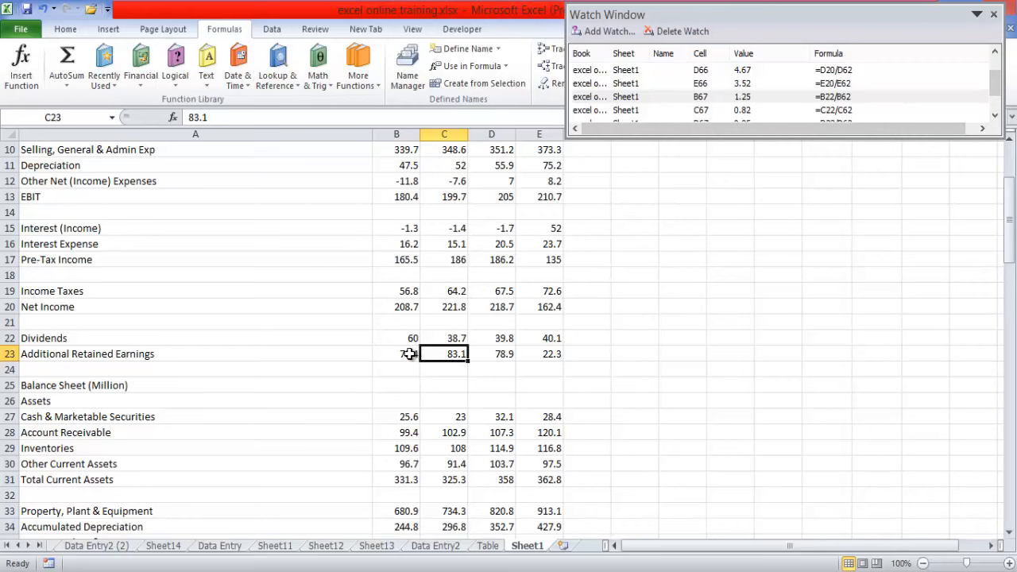
left_click(406, 354)
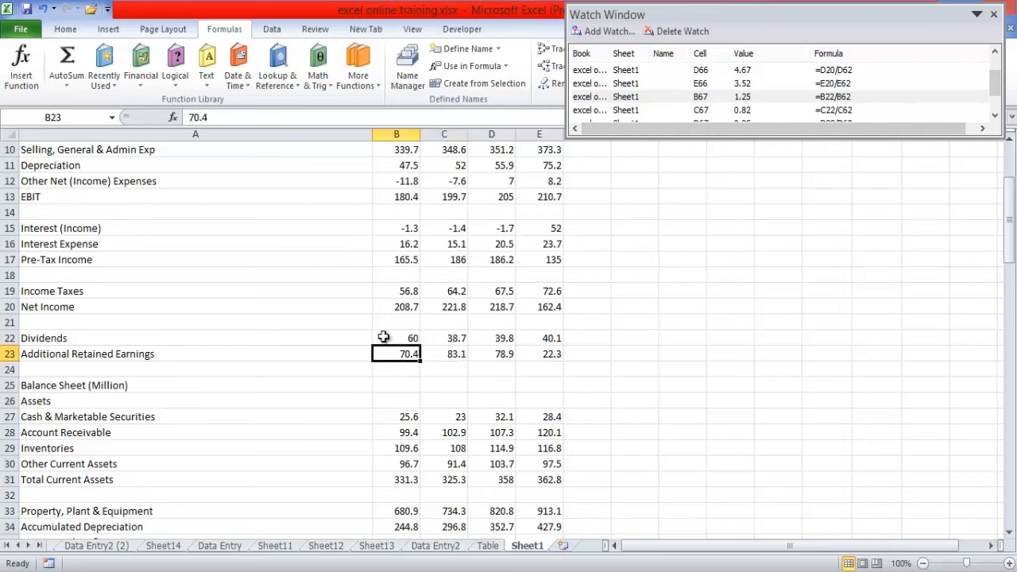
left_click(44, 10)
left_click(44, 10)
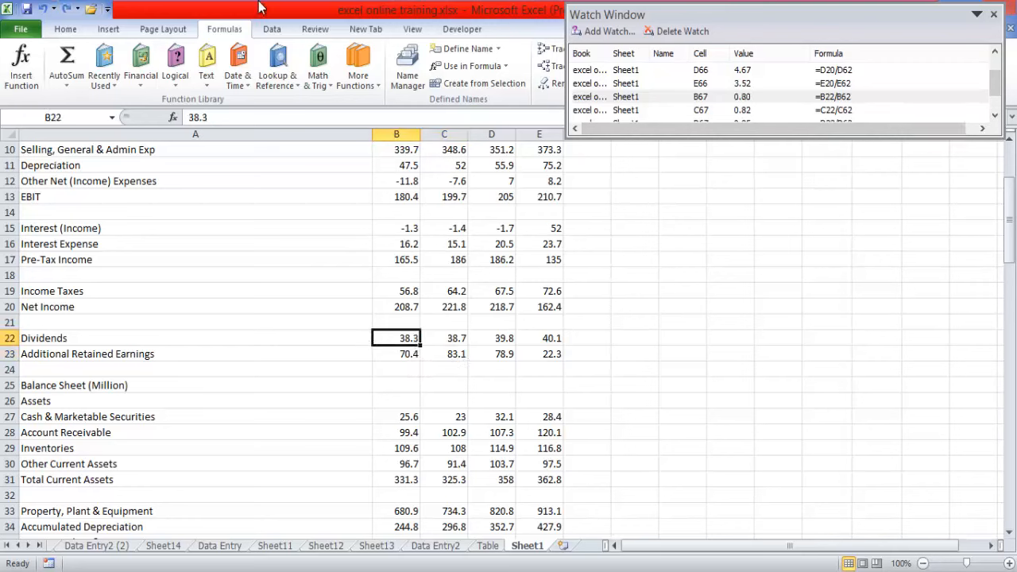
- Change the Dividends in B22 to the formula =38.3+30
left_click(211, 118)
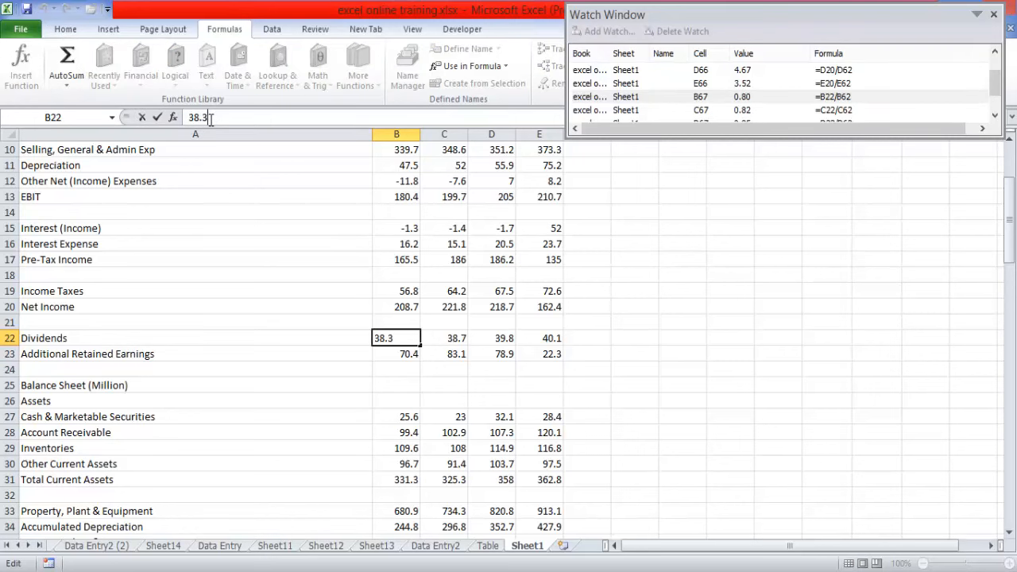
type("+10")
left_click(189, 117)
type("=")
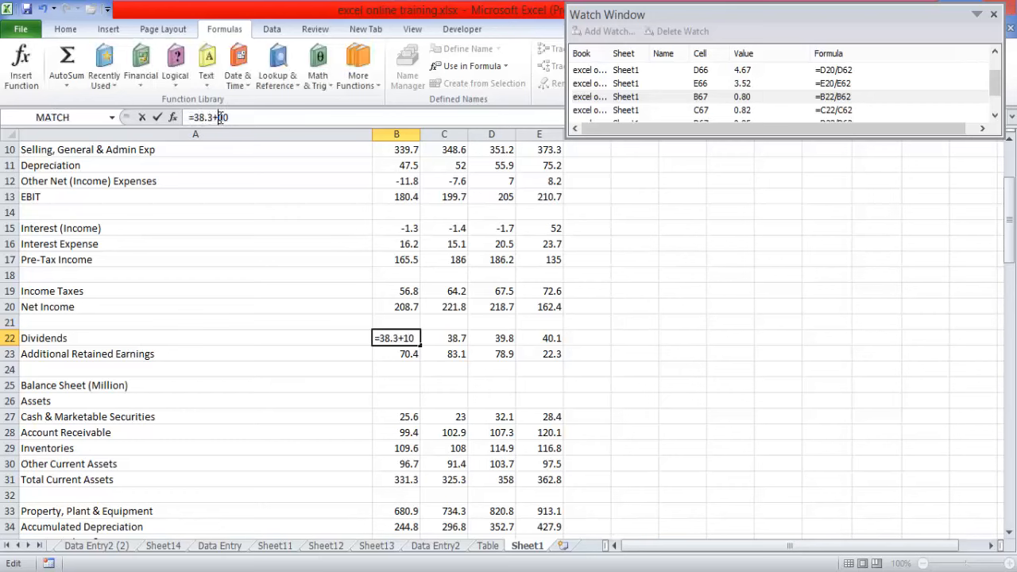
type("3")
key("Return")
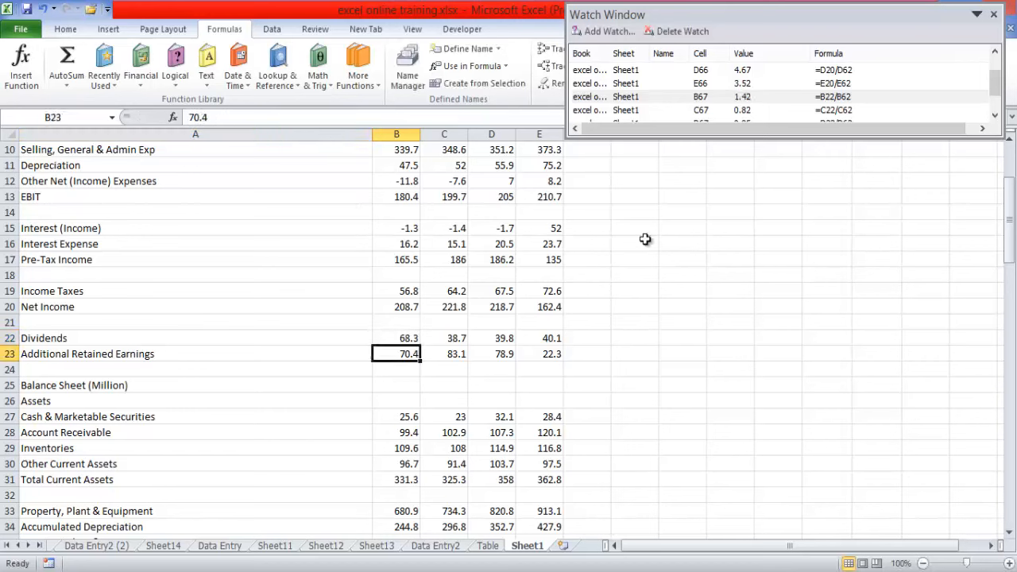
- Change the Dividends in C22 to the formula =38.7+30
left_click(452, 338)
left_click(208, 118)
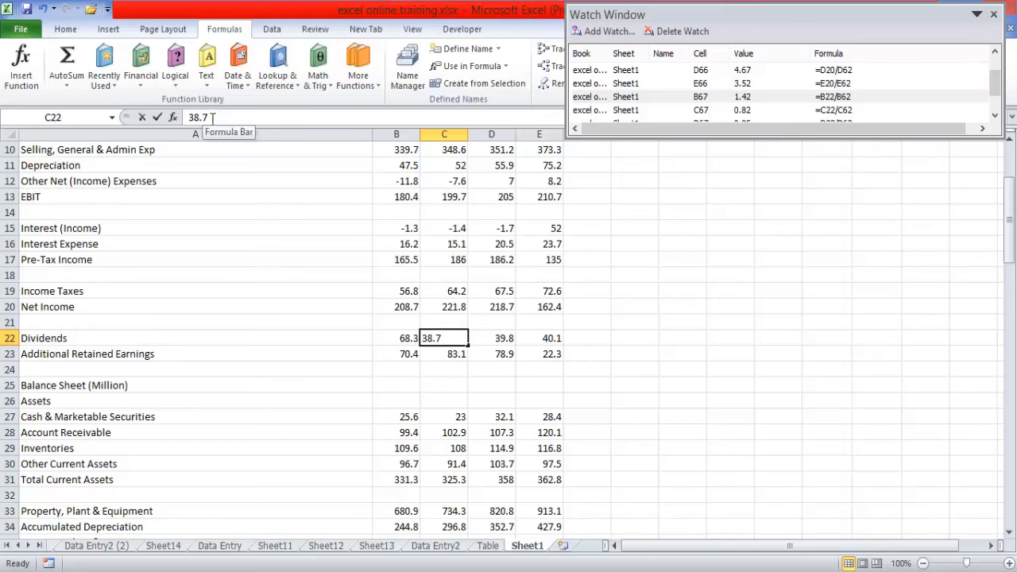
type("+")
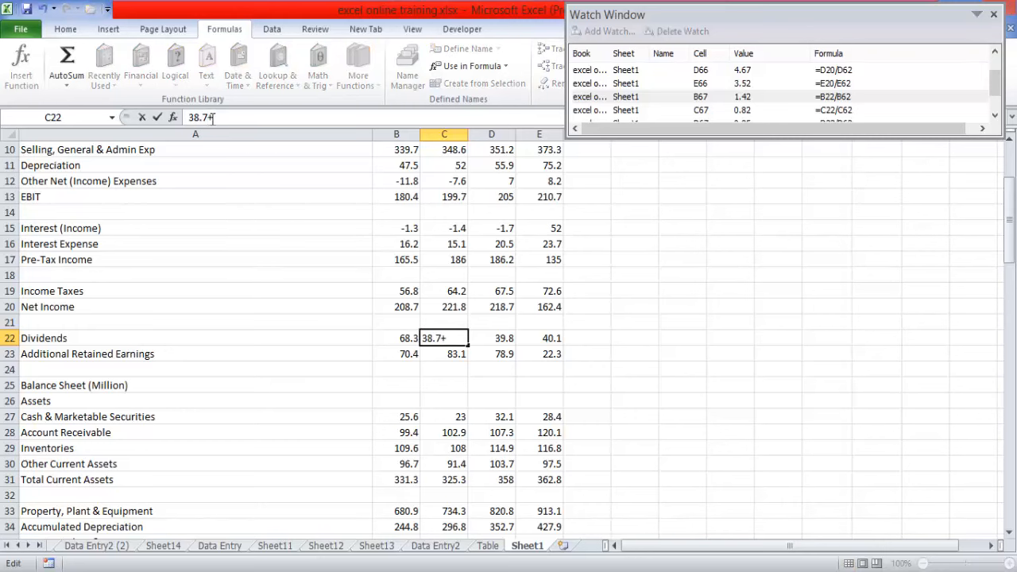
type("3-")
key("BackSpace")
type("0")
left_click(188, 118)
type("=")
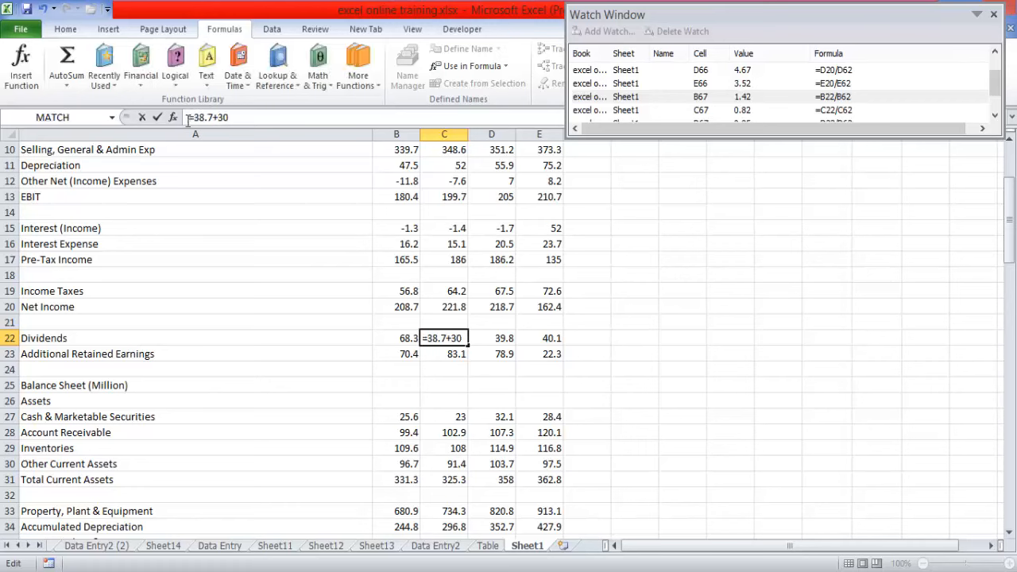
key("Return")
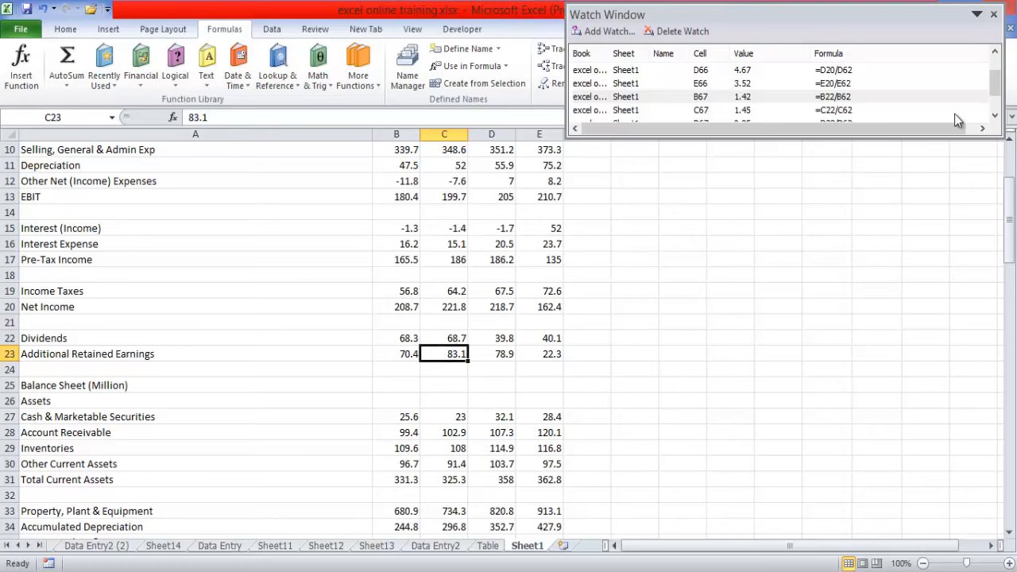
- Check the remaining DPS watch entries and change the Dividends in D22 to the formula =39.8+30
left_click(993, 116)
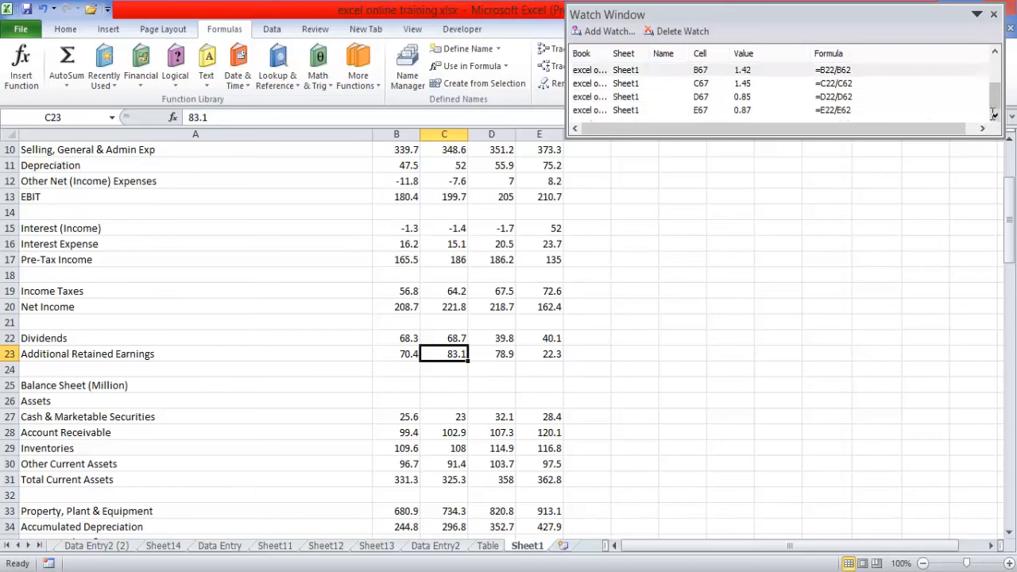
key("super+c")
key("Escape")
left_click(505, 338)
left_click(224, 117)
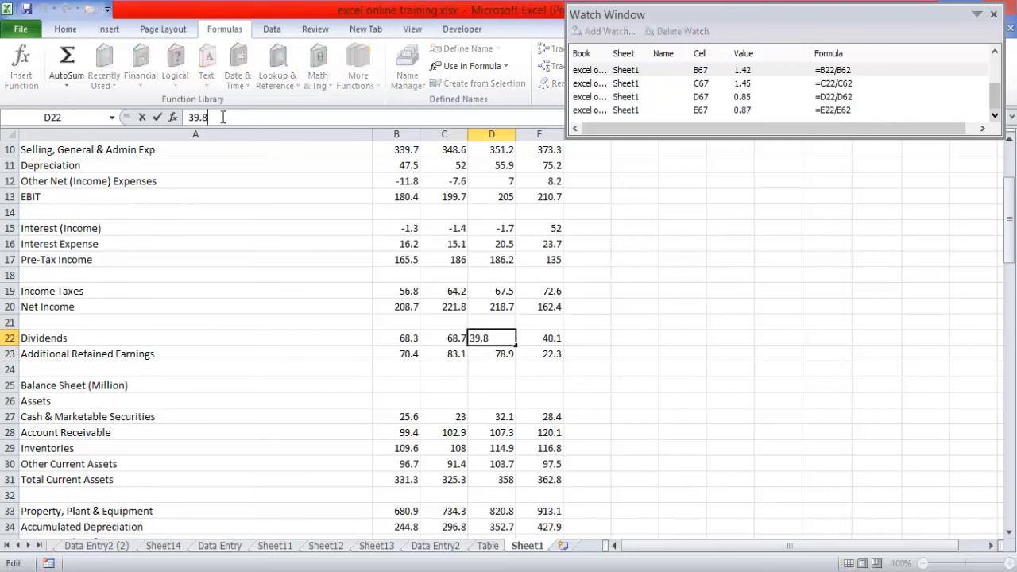
type("+10")
type("=")
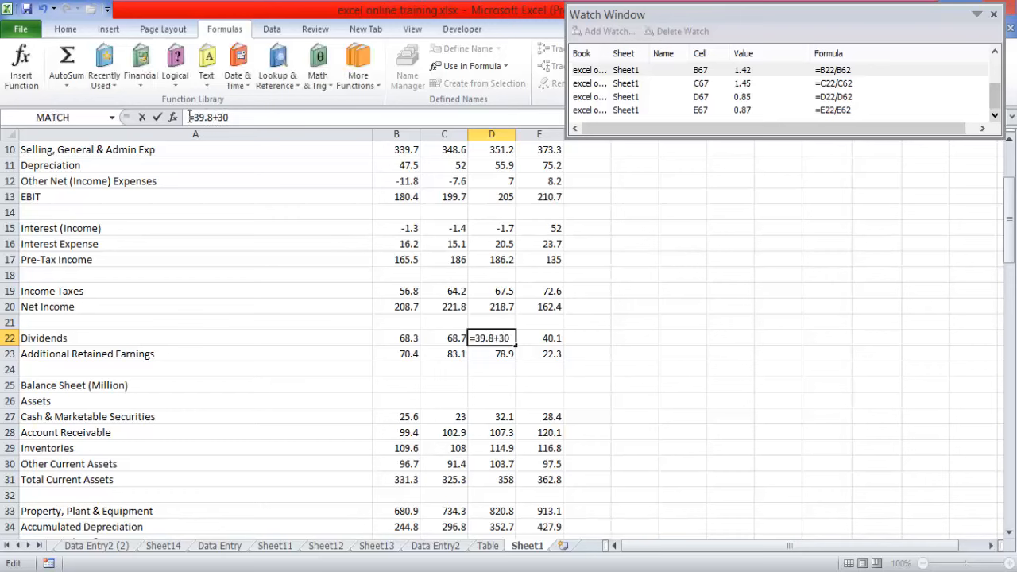
key("Return")
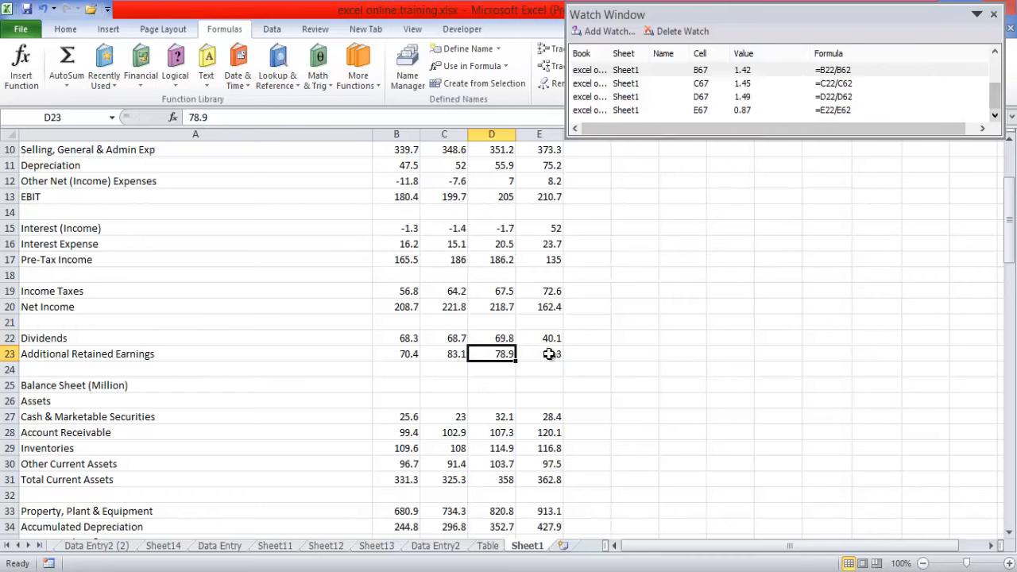
- Change the Additional Retained Earnings in D23 to the formula =78.9+30
left_click(191, 117)
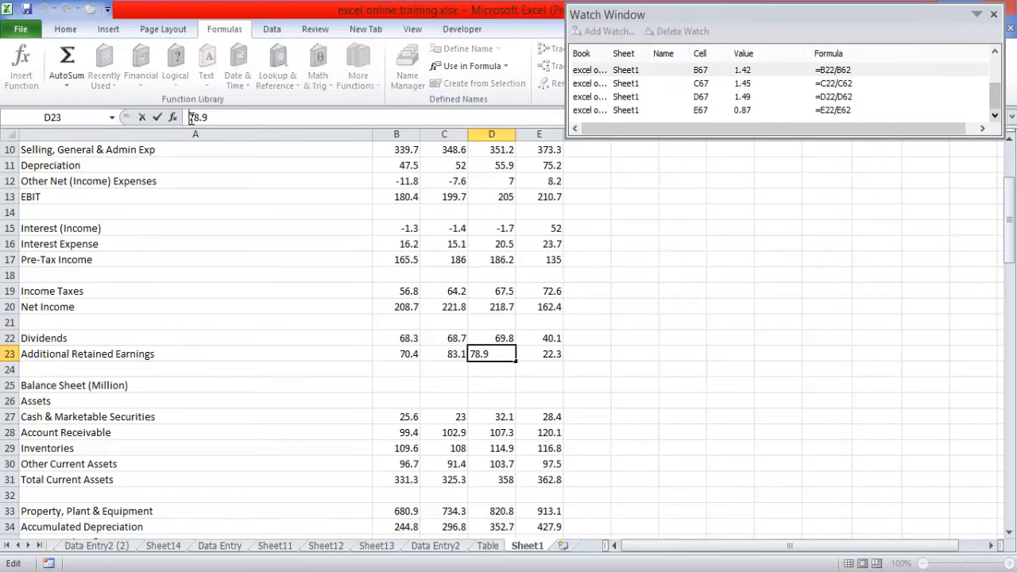
type("=")
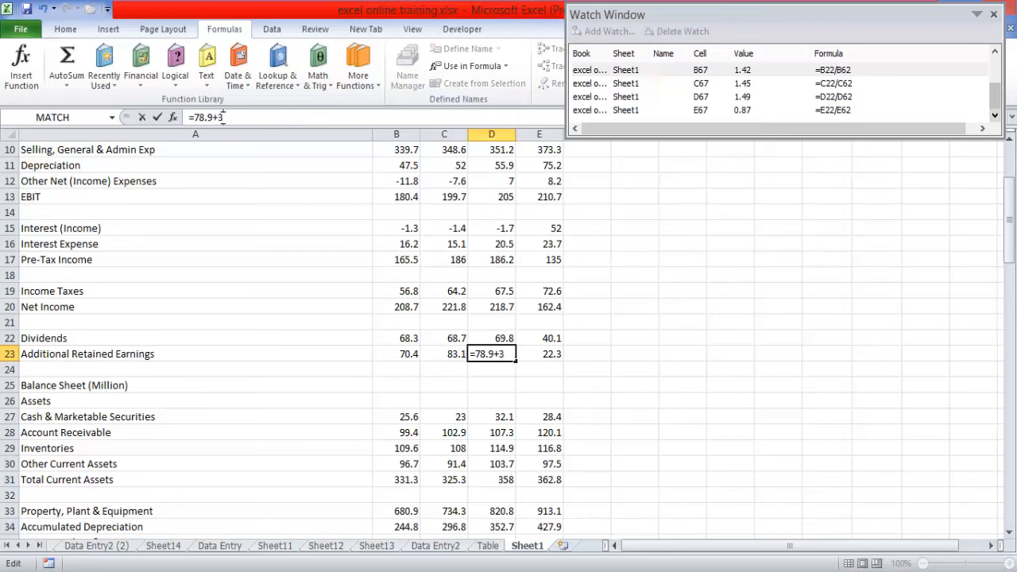
key("Return")
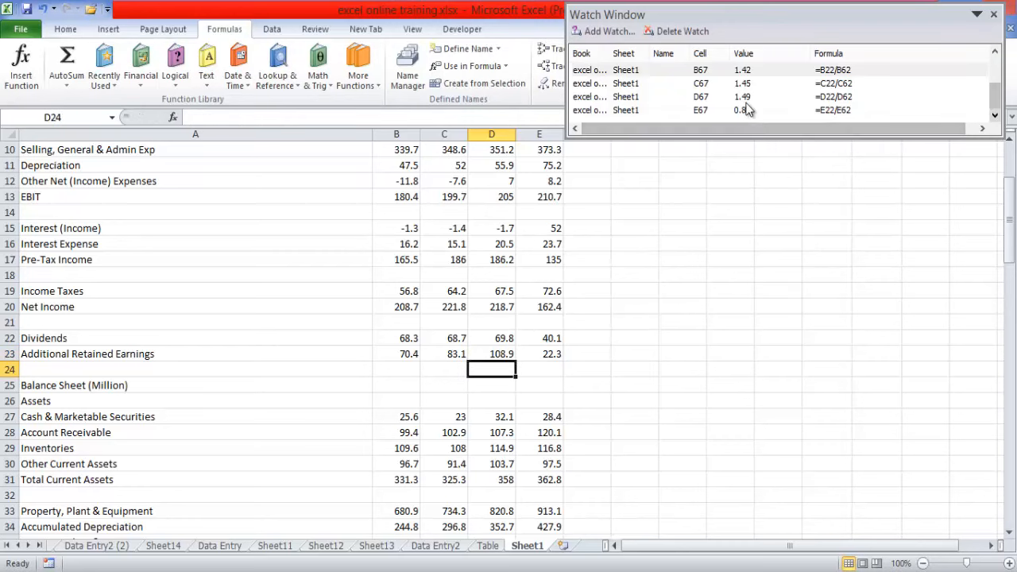
- Change the Additional Retained Earnings in E23 to the formula =22.3+30 and reselect the cell to check it
left_click(548, 353)
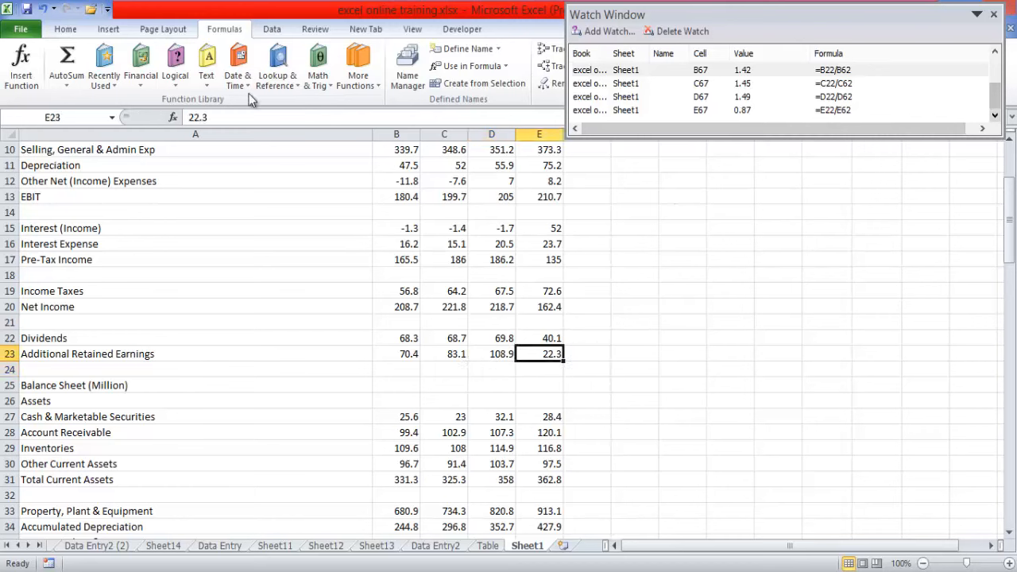
left_click(223, 119)
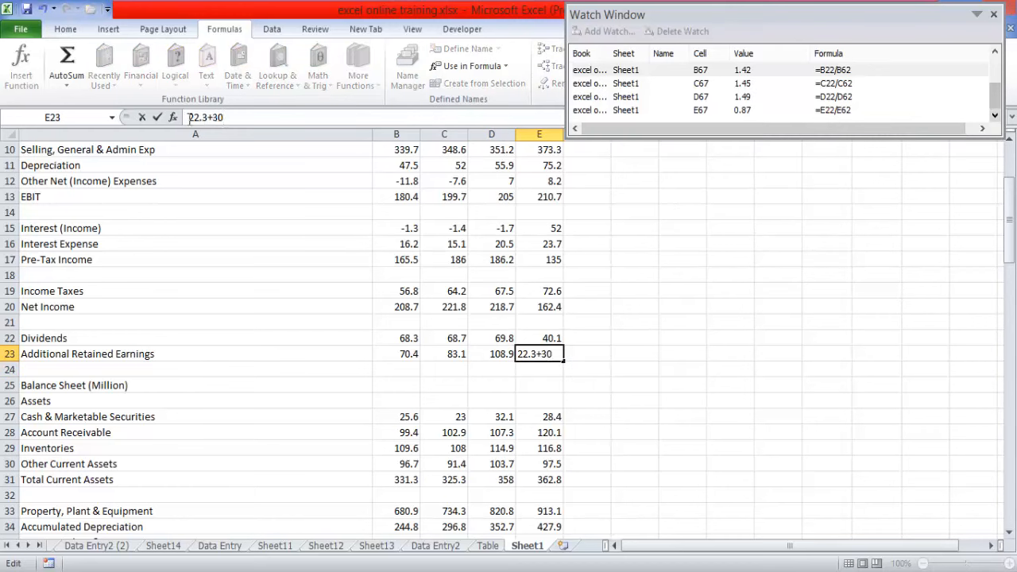
type("=")
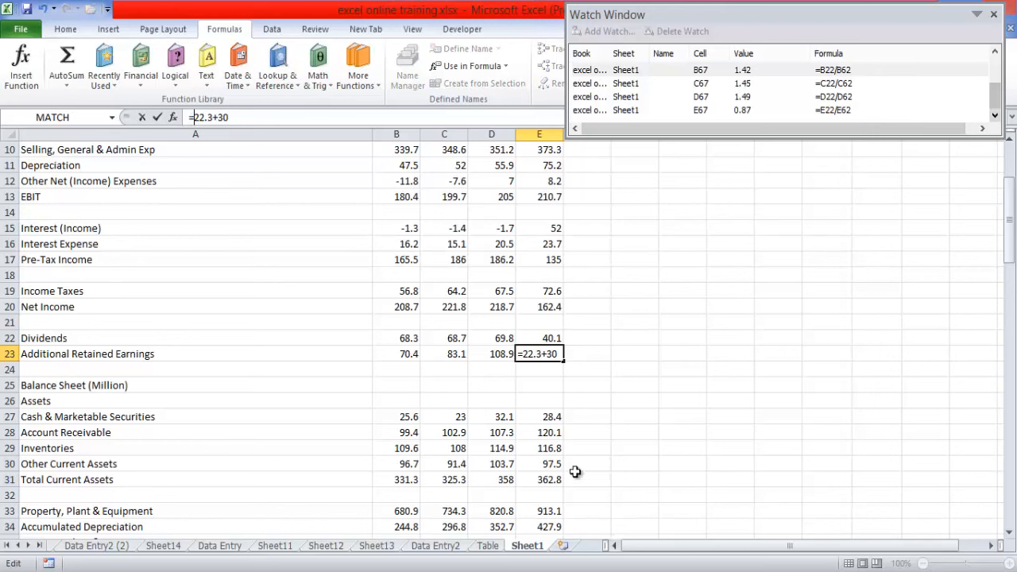
key("Return")
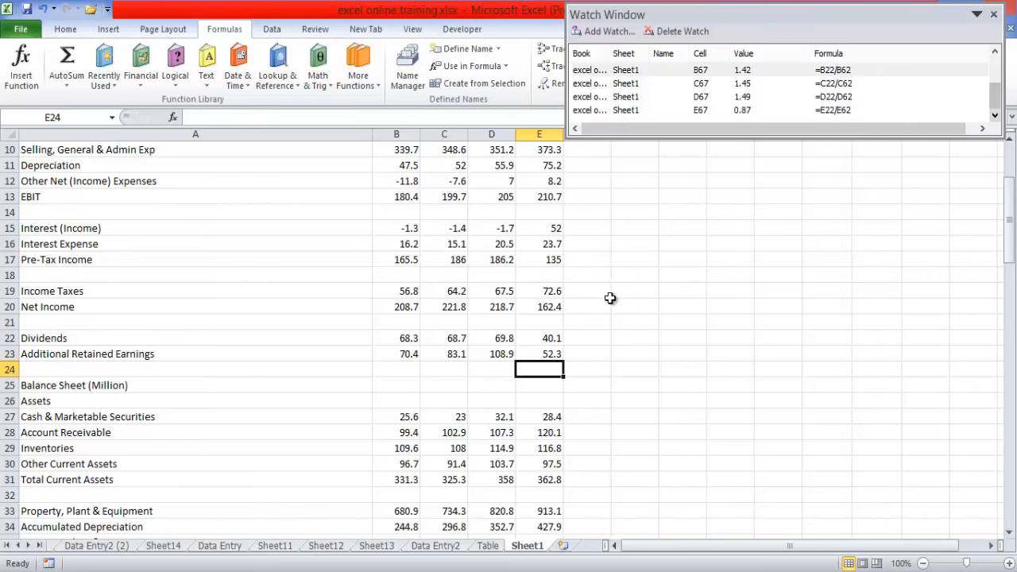
left_click(549, 347)
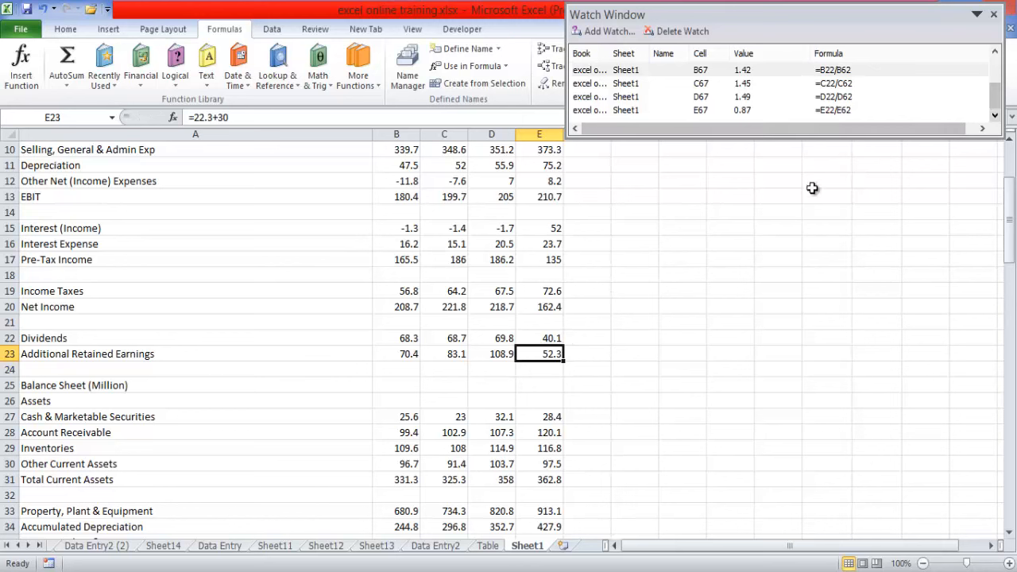
- Show the valuation ratios and float the Watch Window over the worksheet beside them
left_click_drag(1009, 231, 1008, 341)
left_click_drag(1009, 394, 1009, 397)
key("super+c")
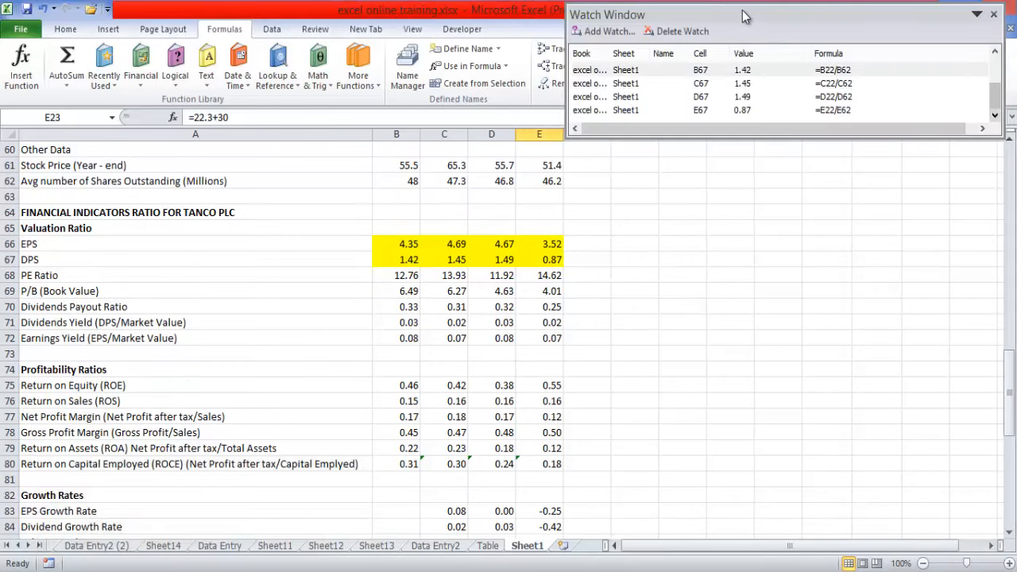
left_click_drag(710, 55, 685, 186)
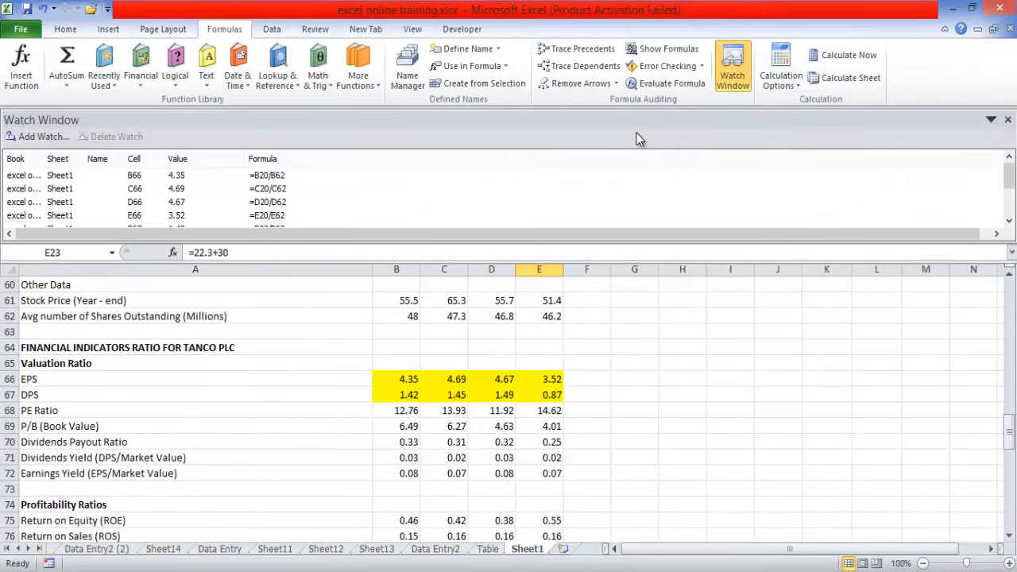
left_click_drag(620, 119, 711, 198)
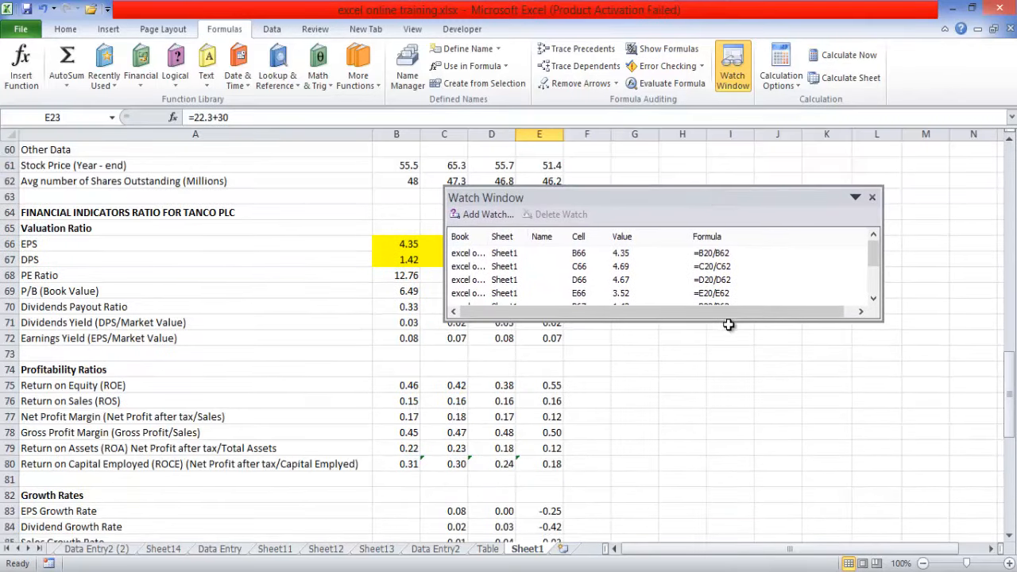
- Enlarge the Watch Window to list all EPS and DPS watches from B66 to E67, and close it
left_click_drag(724, 319, 724, 376)
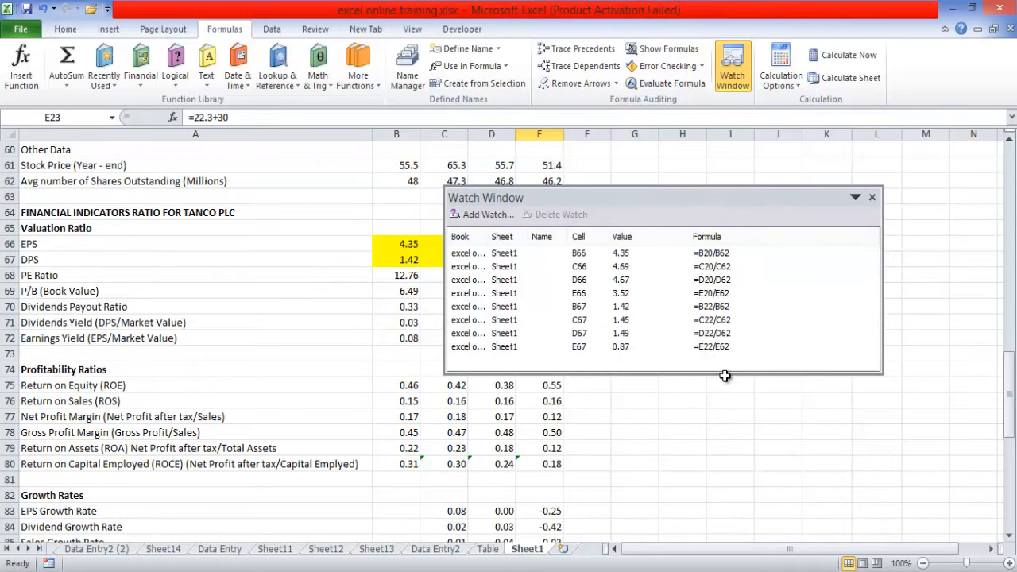
left_click(871, 198)
key("super+c")
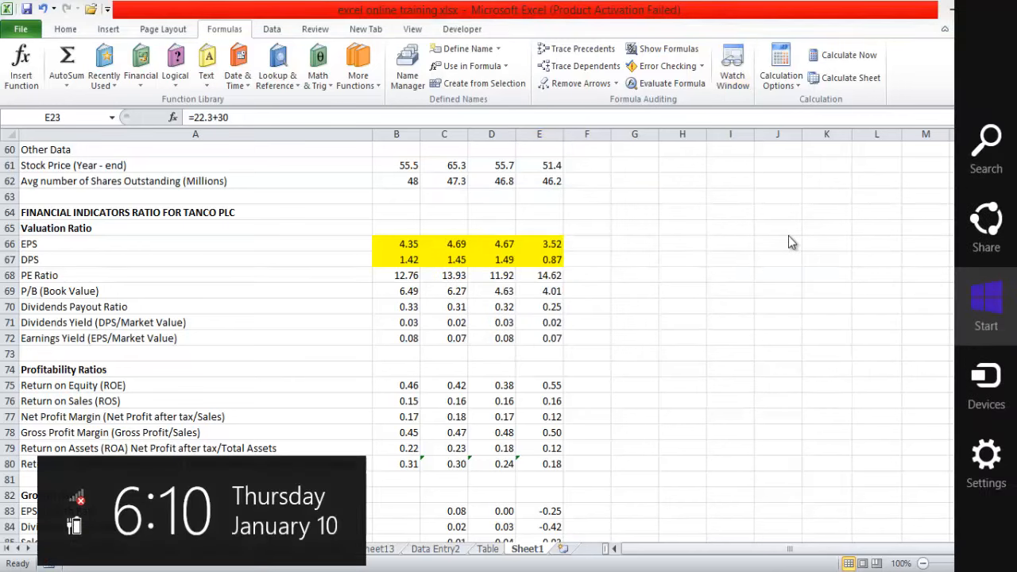
- Return to the title page on Sheet2 and select the Today's Lesson cell to review the lesson topics
left_click(779, 247)
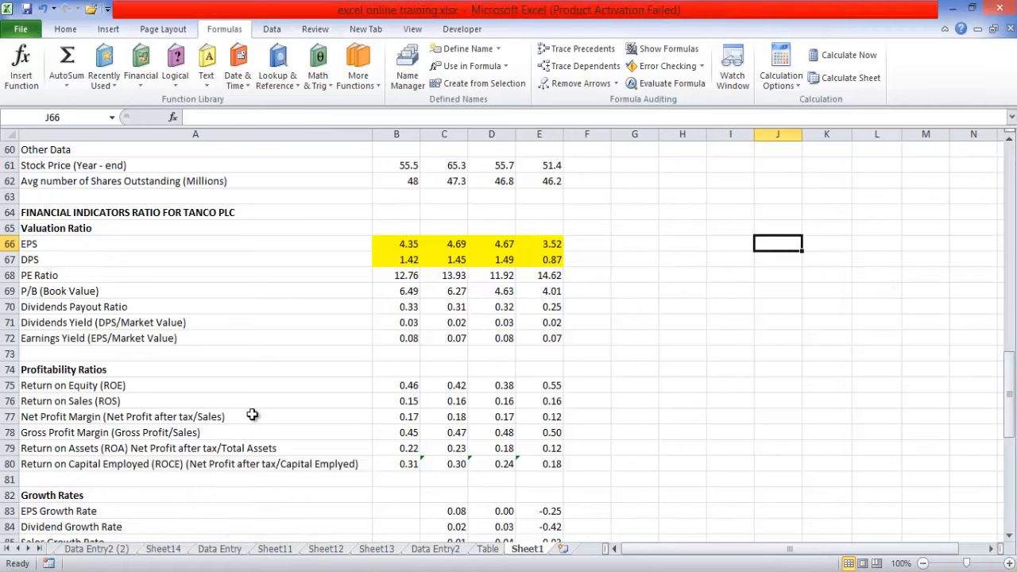
left_click(7, 549)
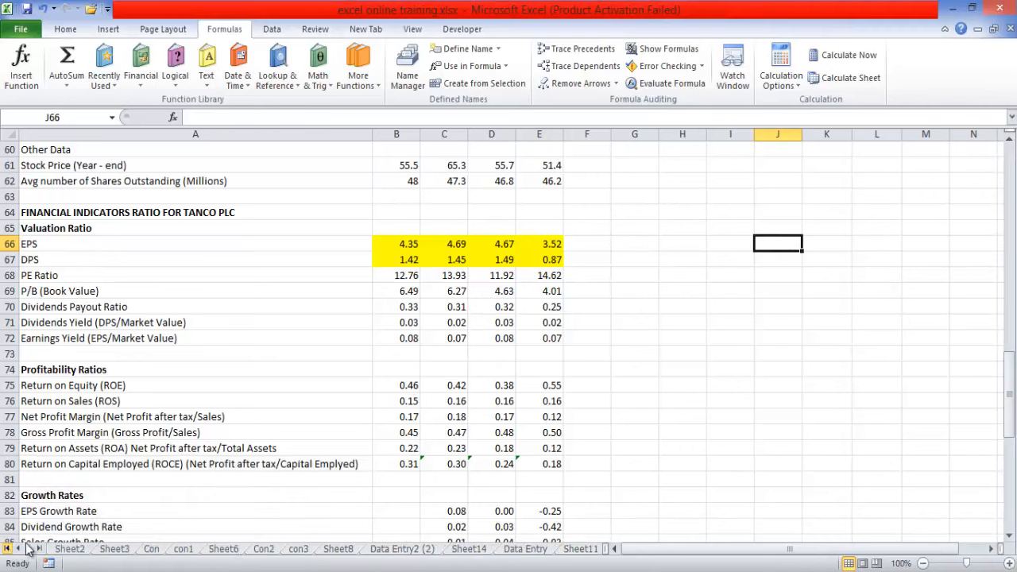
left_click(69, 549)
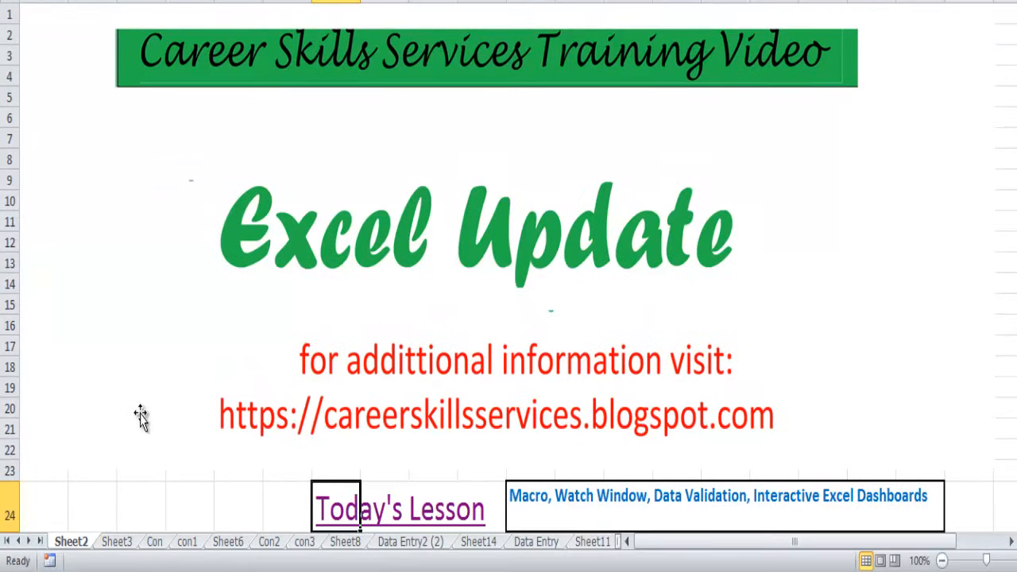
left_click(332, 516)
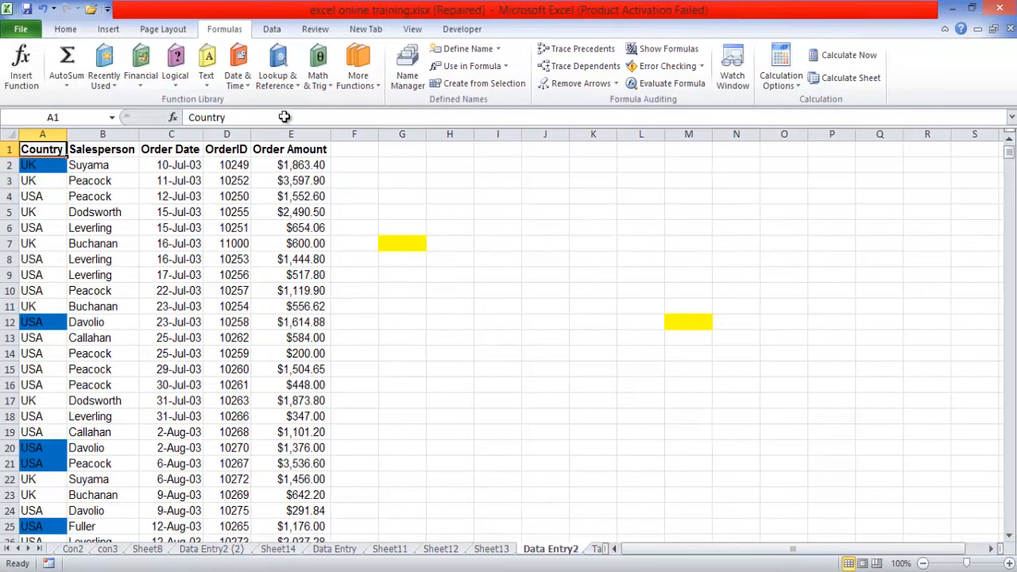
- View the data form for the Data Entry2 list beside the records, and close it
left_click(460, 30)
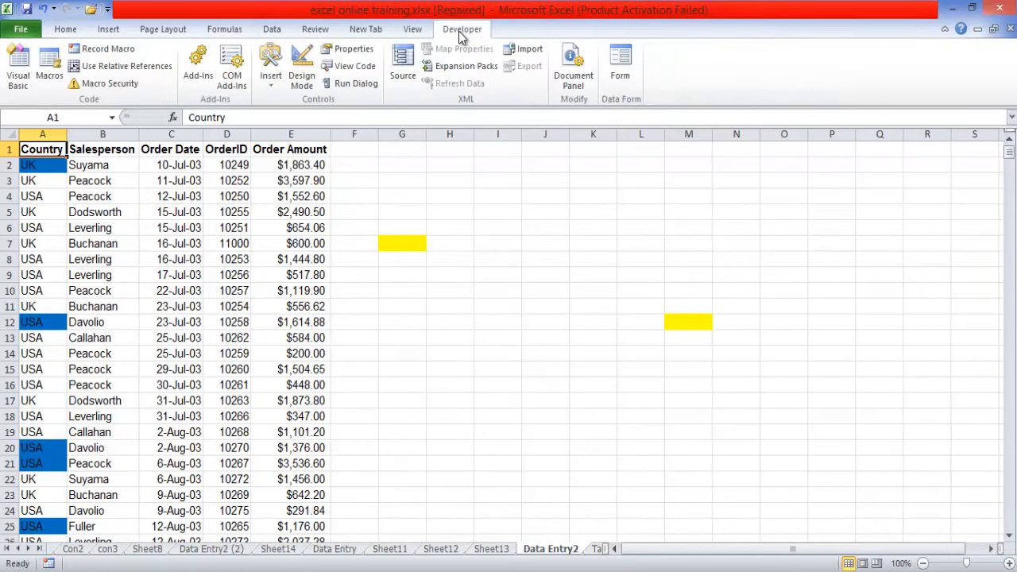
left_click(619, 68)
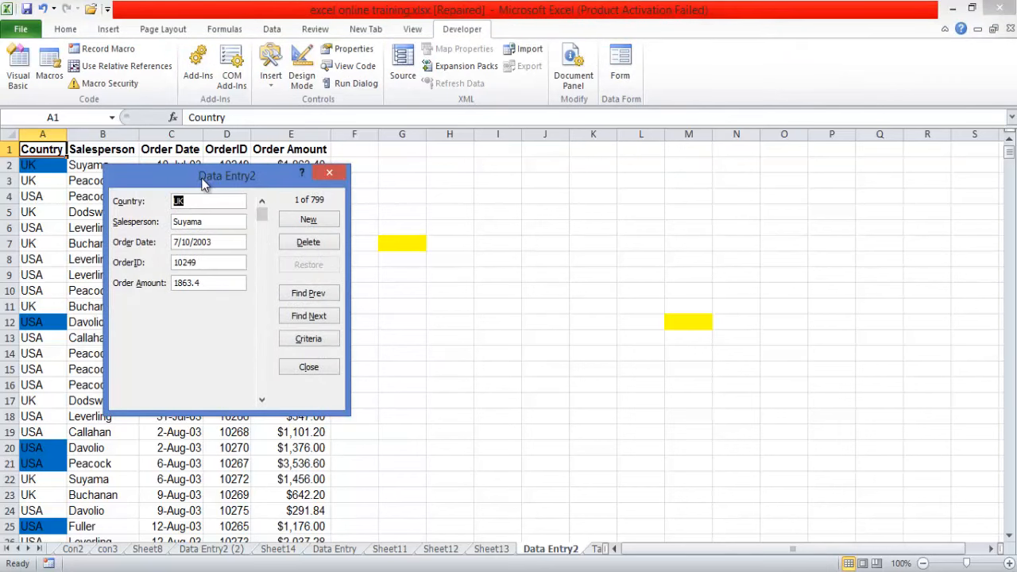
left_click_drag(202, 184, 529, 189)
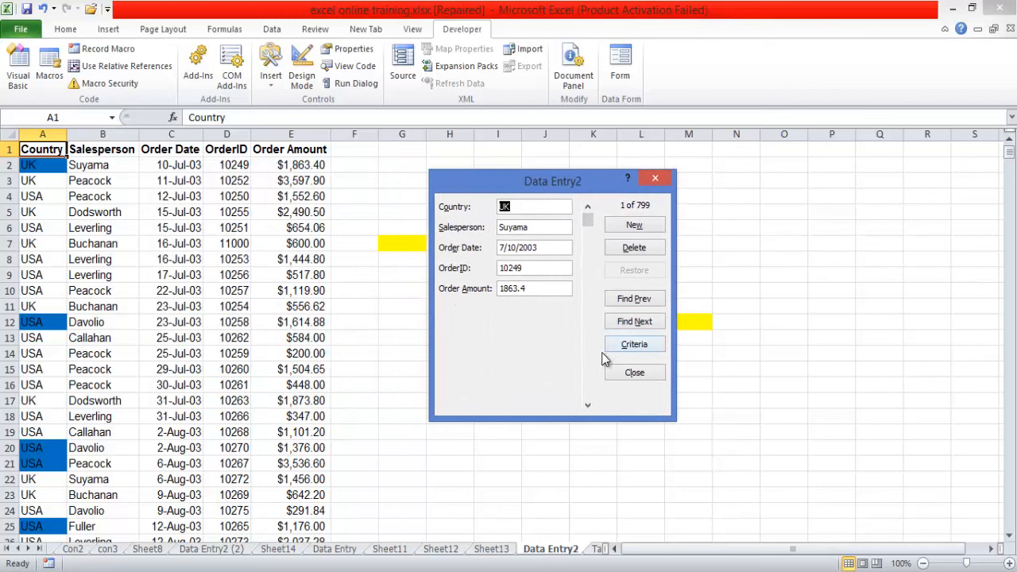
left_click(623, 374)
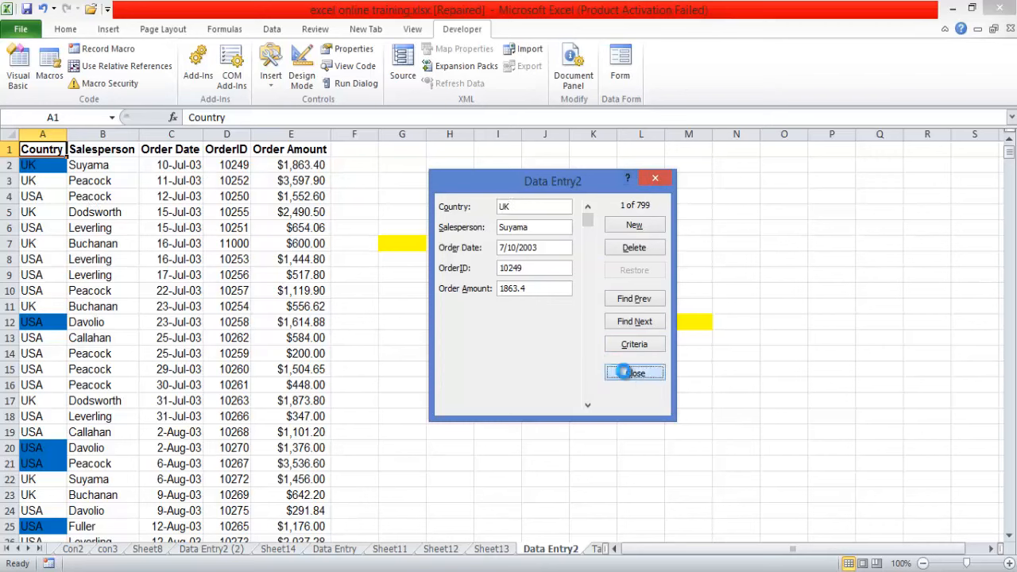
- Add the column heading Address in F1, beside Order Amount
left_click(341, 149)
type("Address")
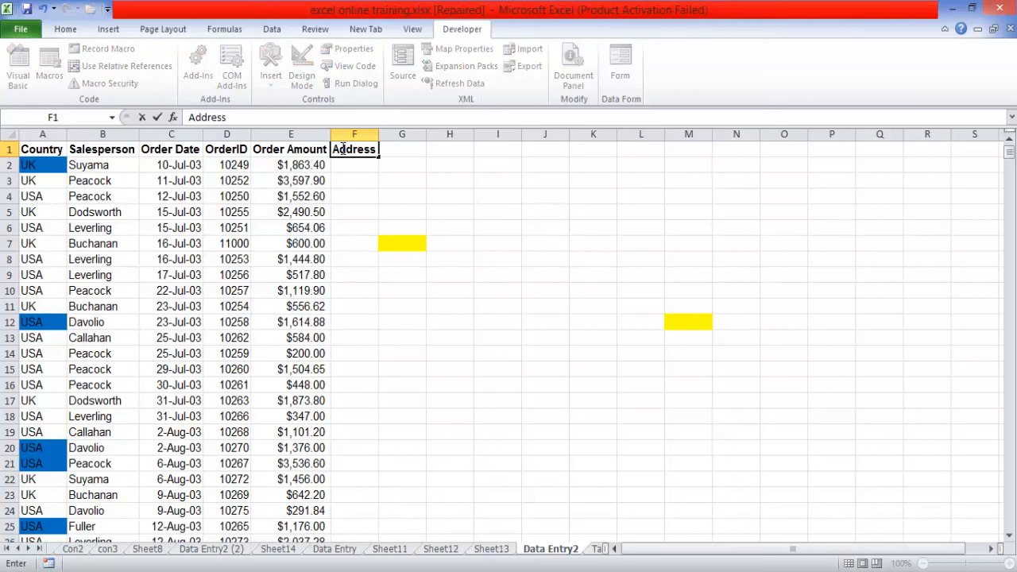
key("Return")
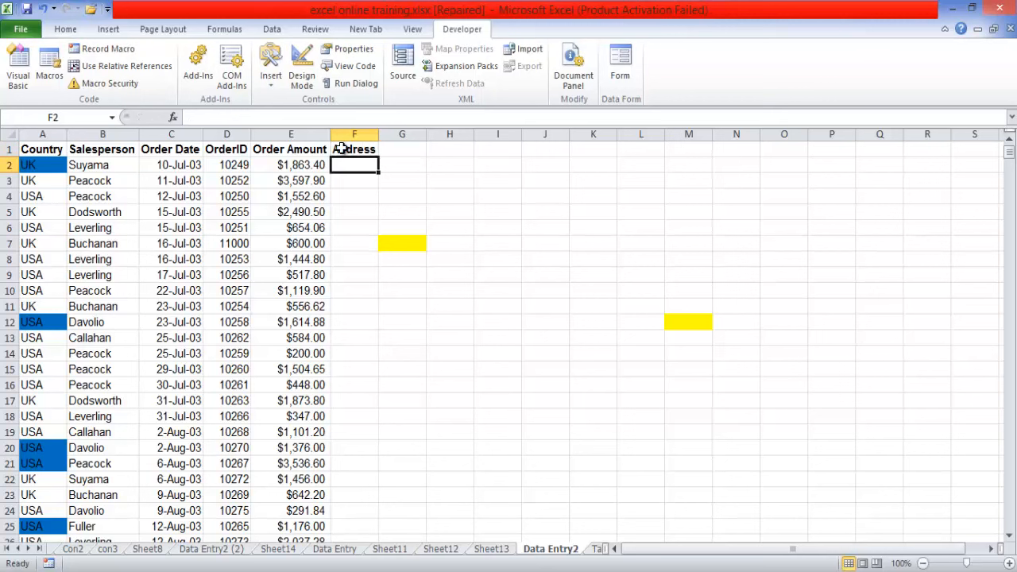
- Reopen the data form from the first record to check its fields for the new column, and close it
left_click(277, 164)
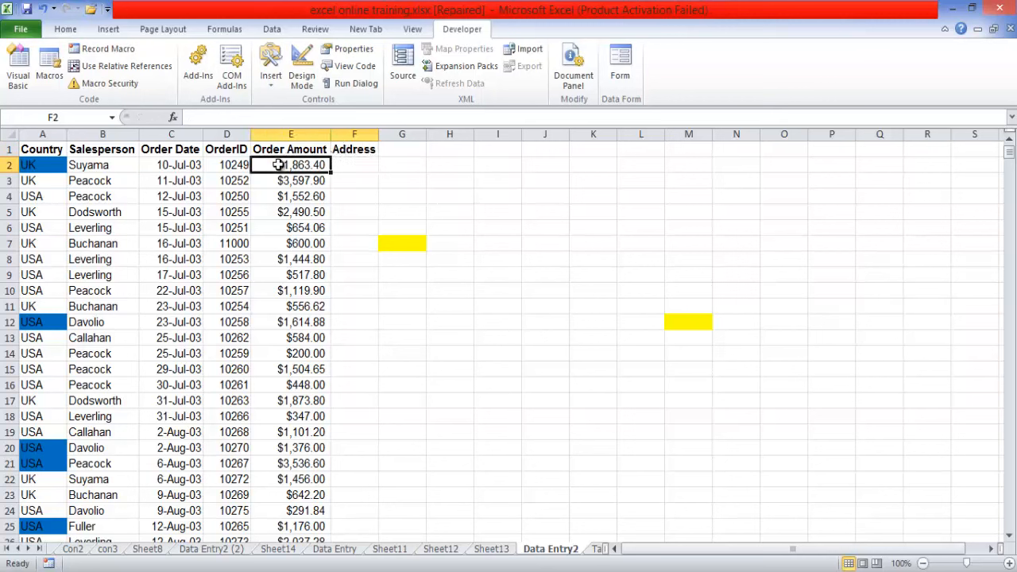
left_click(619, 68)
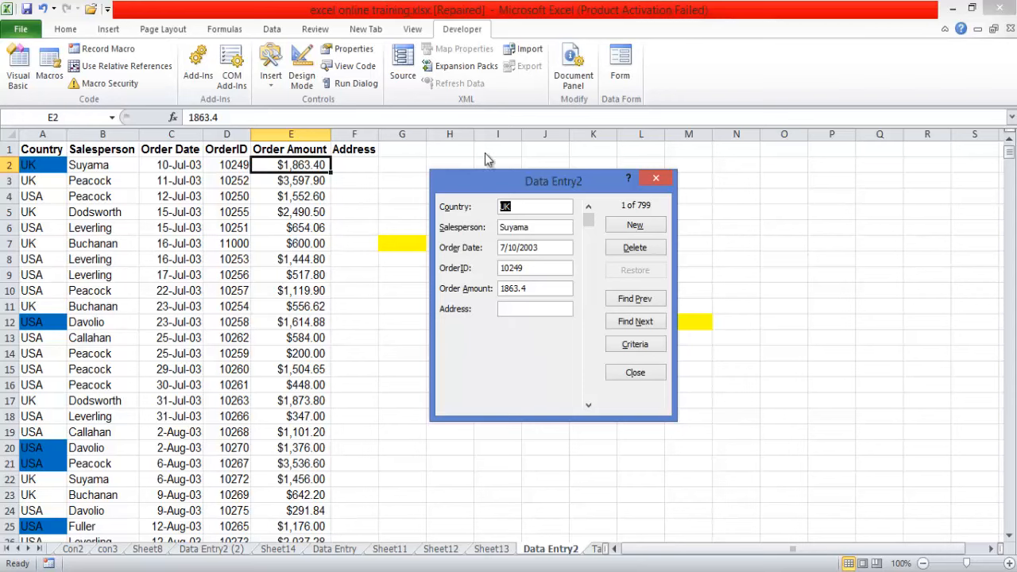
left_click(634, 373)
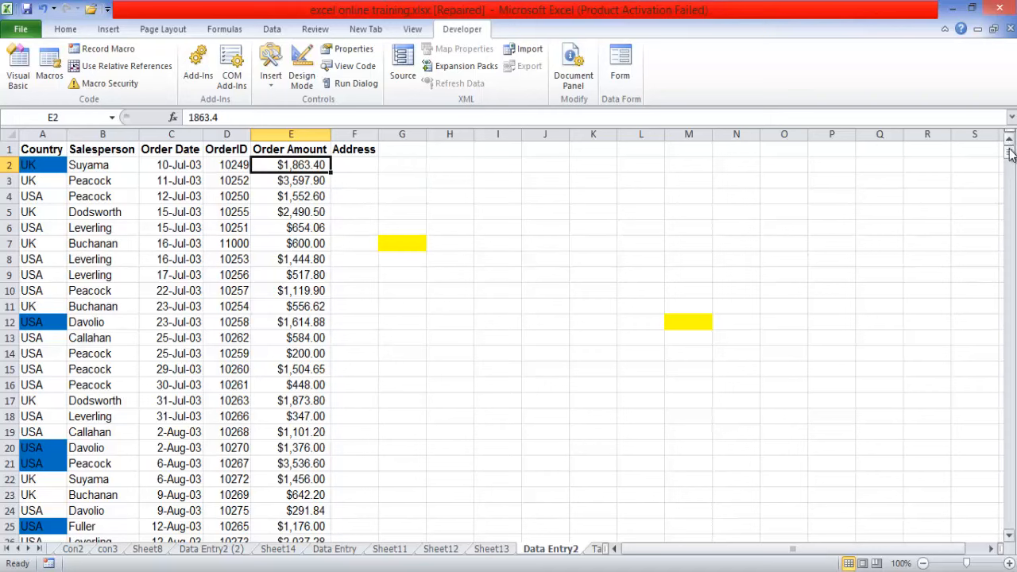
- Apply data validation to the whole Country column, allowing only a text length between 1 and 3
left_click_drag(1009, 154, 1009, 154)
left_click(44, 135)
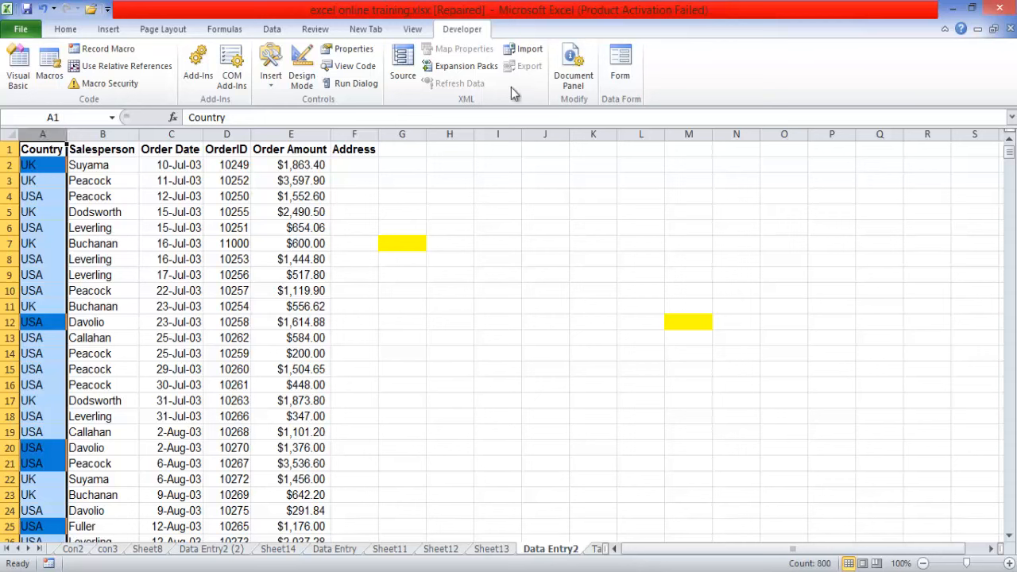
left_click(272, 29)
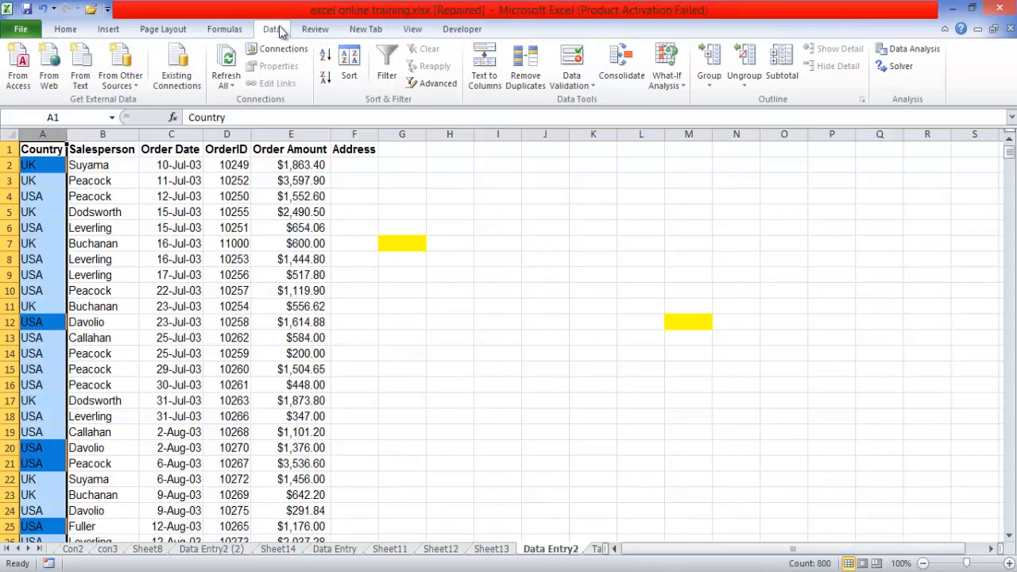
left_click(589, 93)
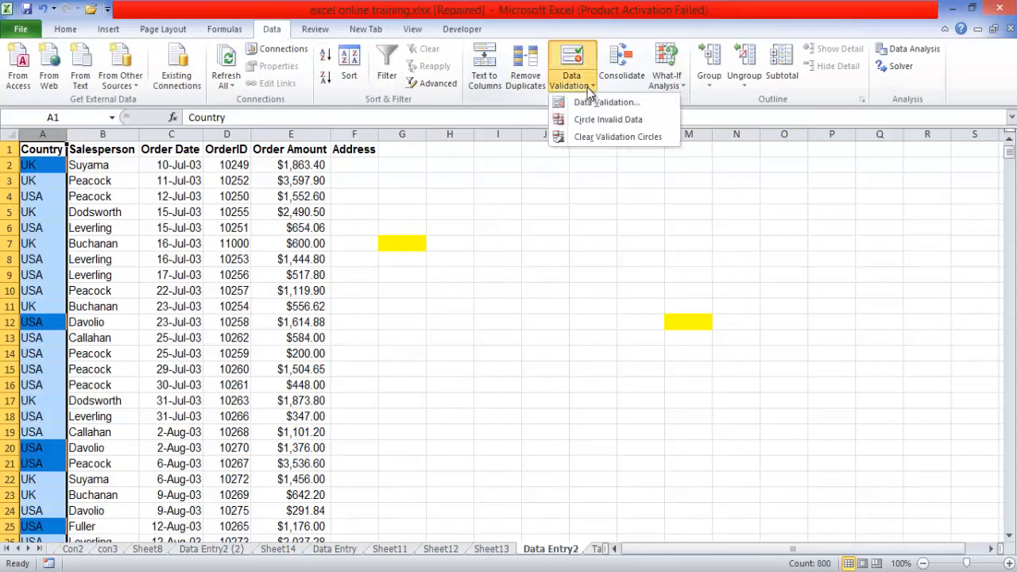
left_click(595, 101)
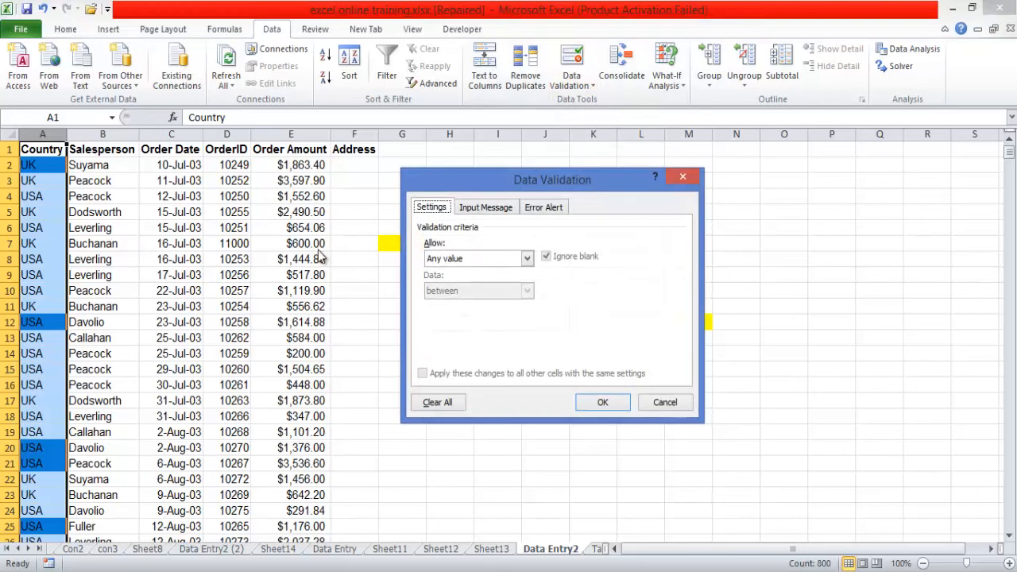
left_click(527, 259)
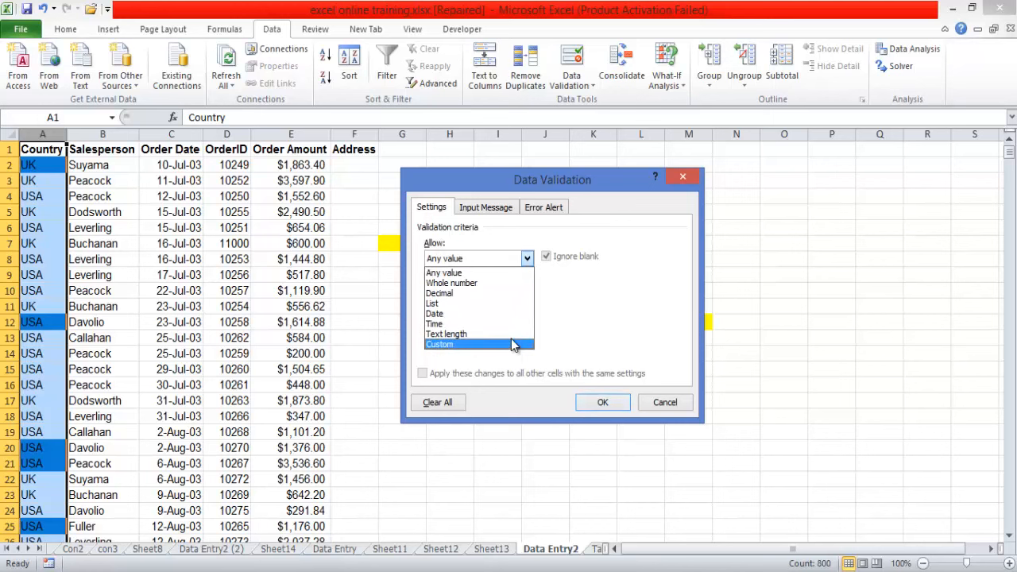
left_click(477, 333)
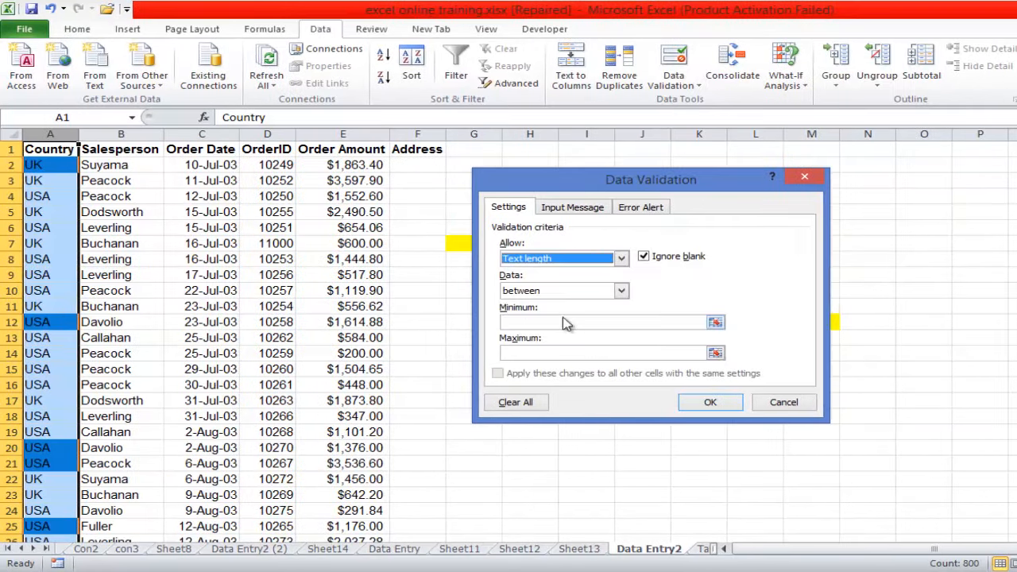
left_click(566, 322)
type("1")
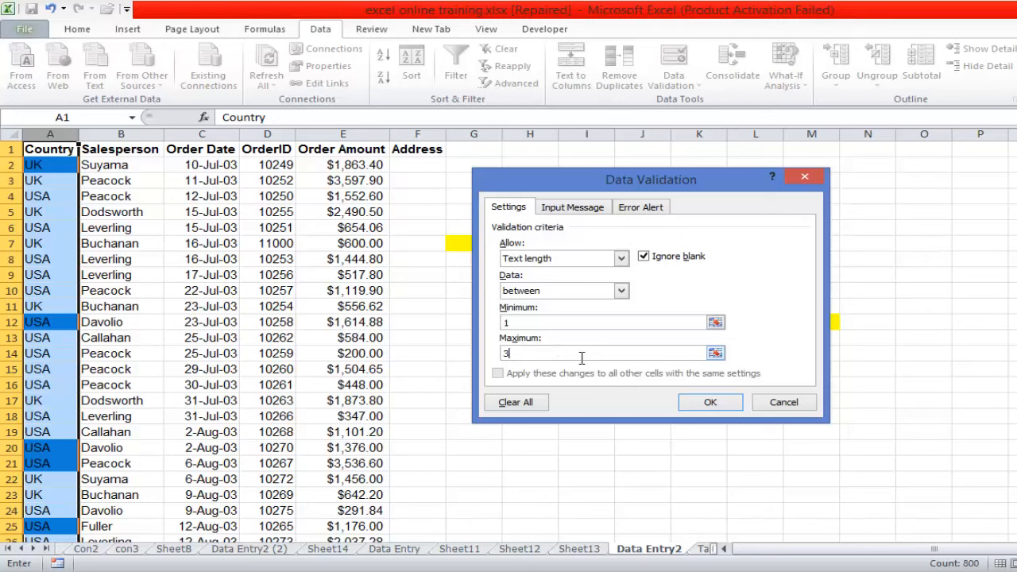
left_click(694, 407)
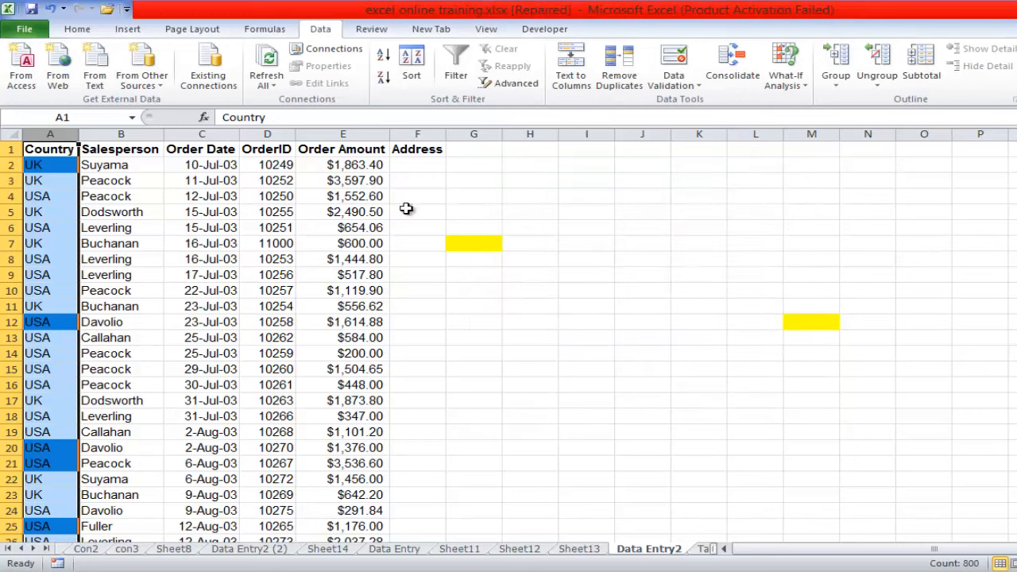
- Start a data validation rule for the whole Salesperson column and set its allowed type to Text length
left_click(115, 134)
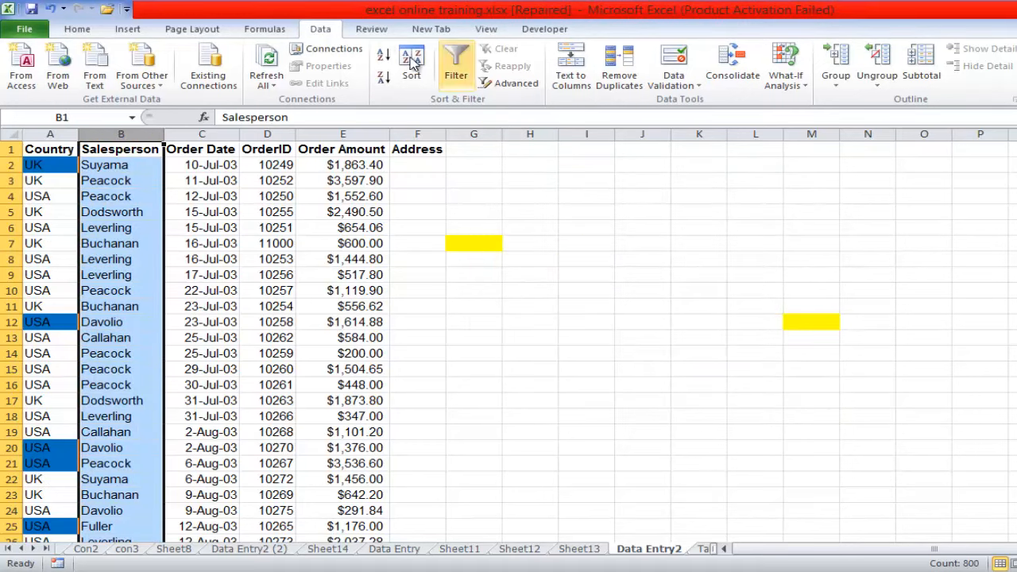
left_click(691, 85)
left_click(699, 102)
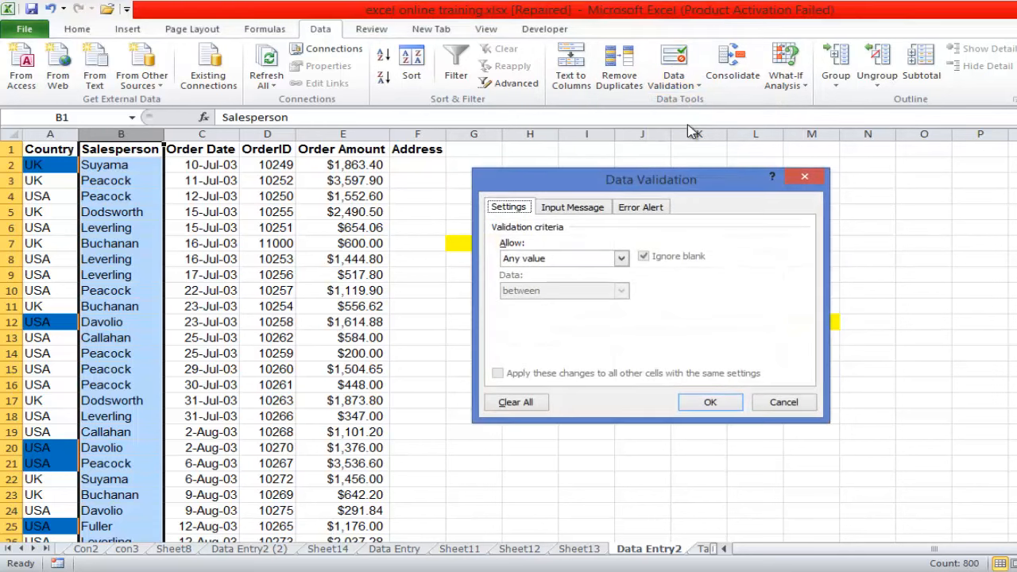
left_click(620, 258)
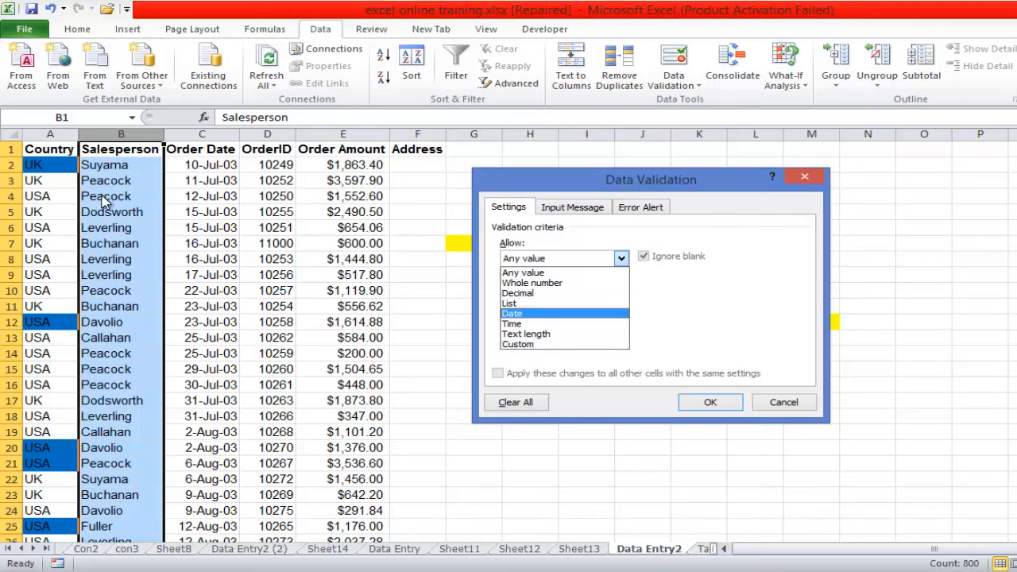
left_click(538, 273)
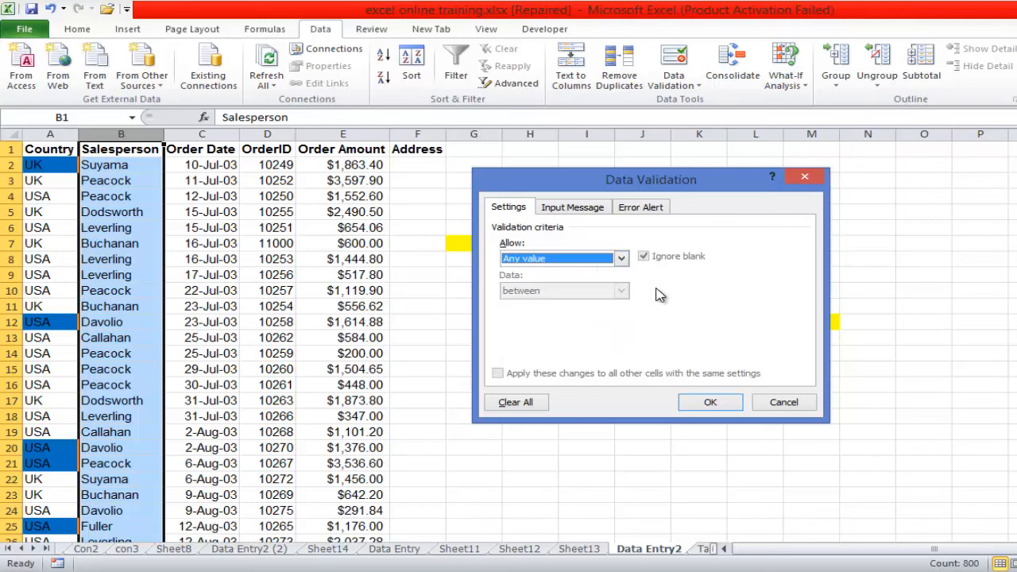
left_click(621, 258)
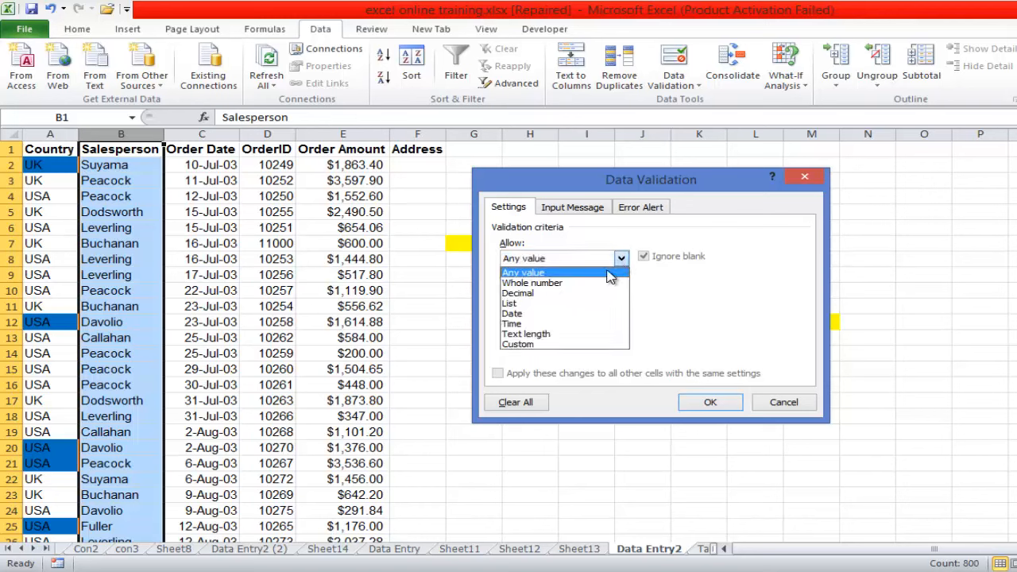
left_click(556, 334)
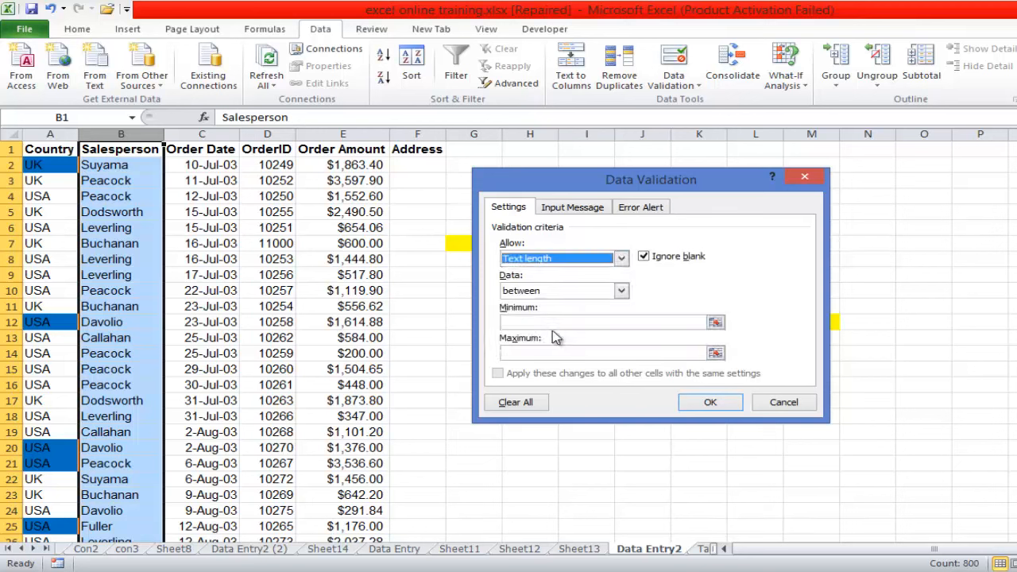
- Set the Salesperson rule's minimum length to 5 and maximum to 25, and apply it
left_click(534, 322)
left_click(532, 322)
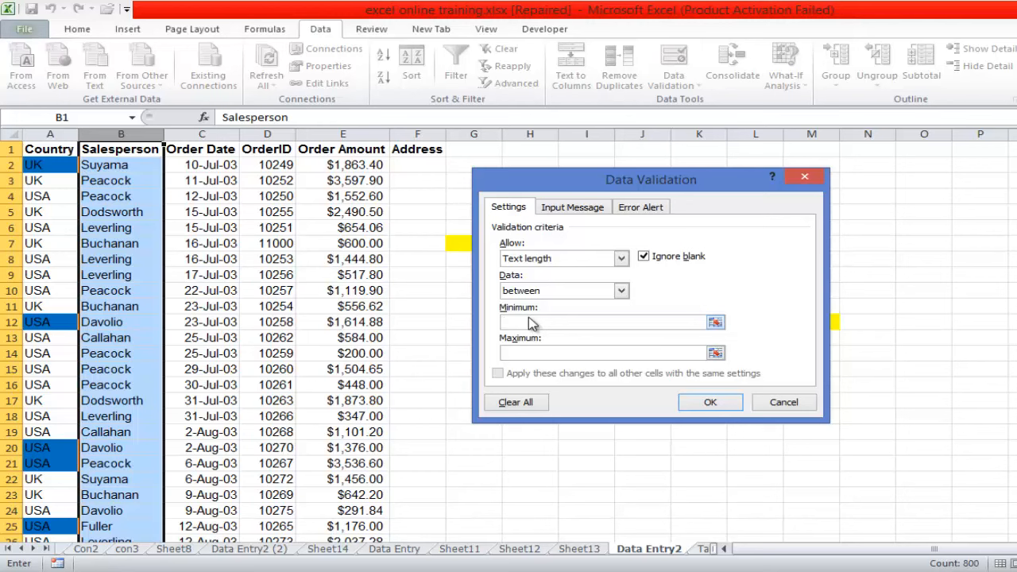
type("5")
left_click(532, 353)
type("25")
left_click(719, 403)
- Start a data validation rule for the whole Order Date column, allowing only dates with the greater than condition
left_click(203, 135)
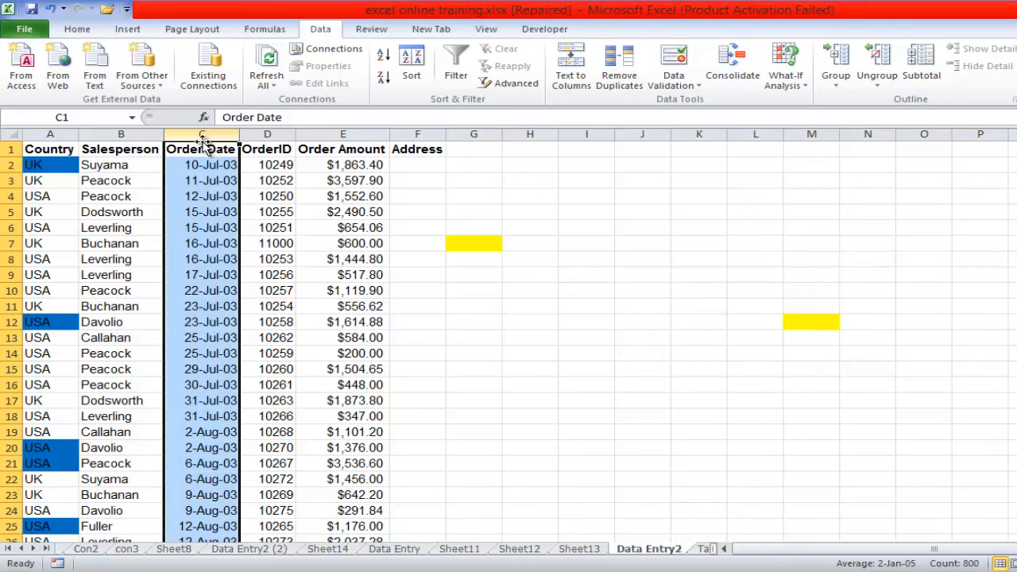
left_click(696, 88)
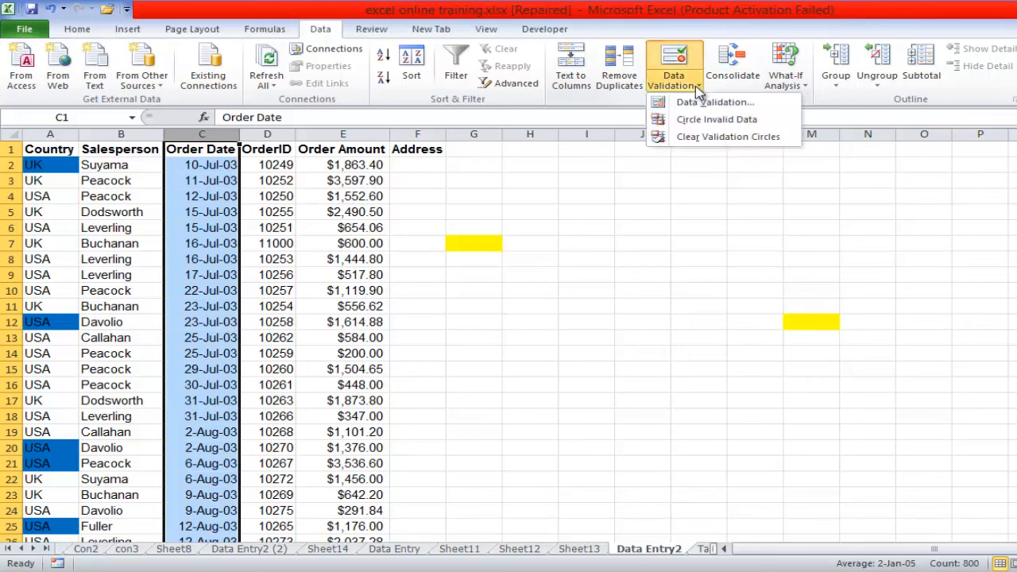
left_click(704, 103)
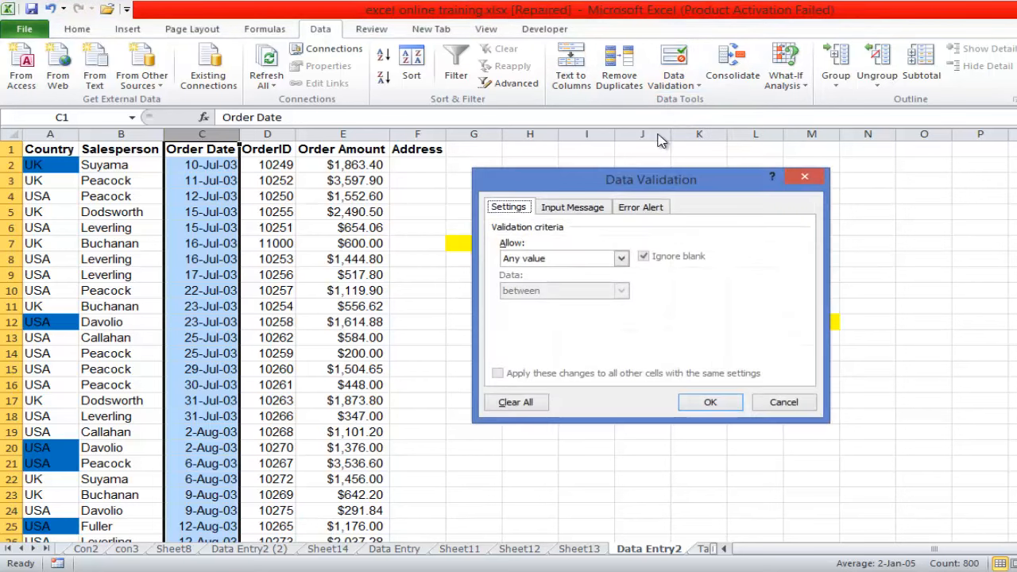
left_click(621, 260)
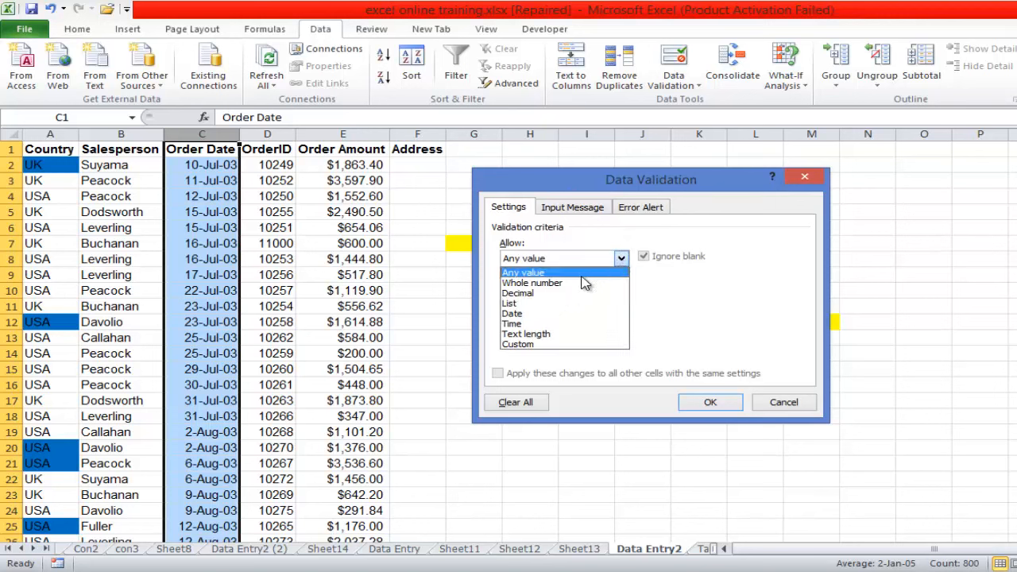
left_click(532, 315)
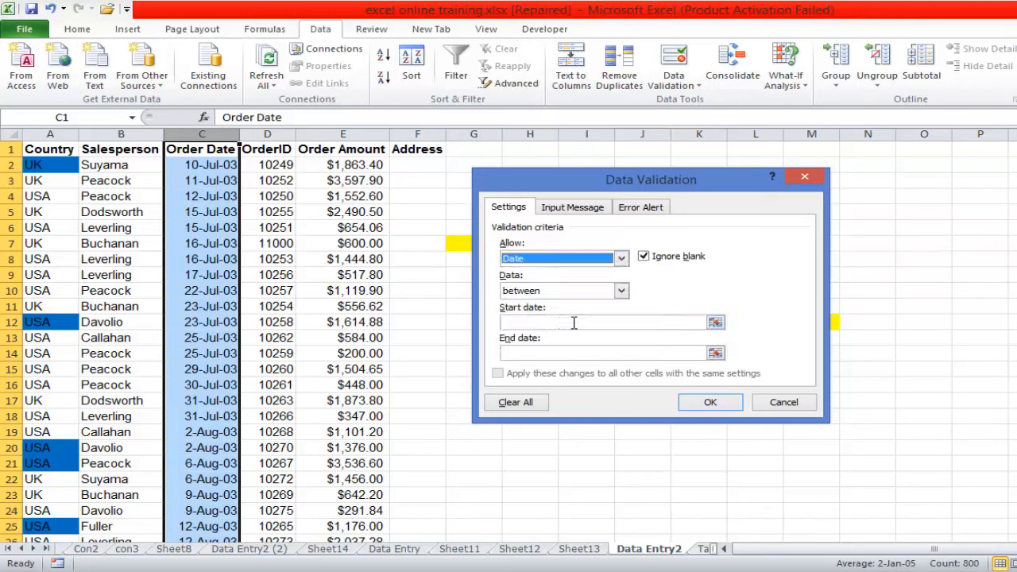
left_click(621, 292)
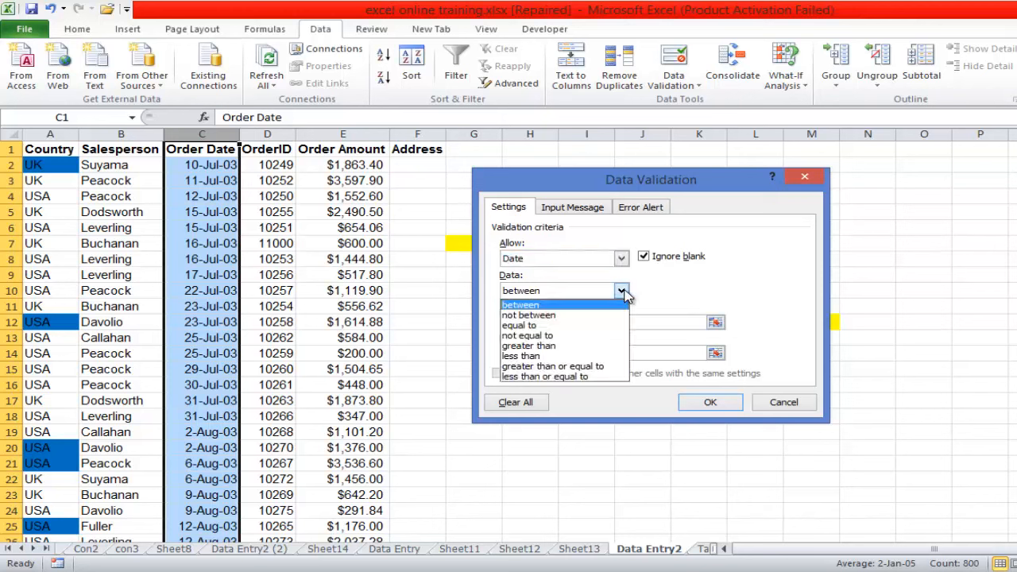
left_click(561, 347)
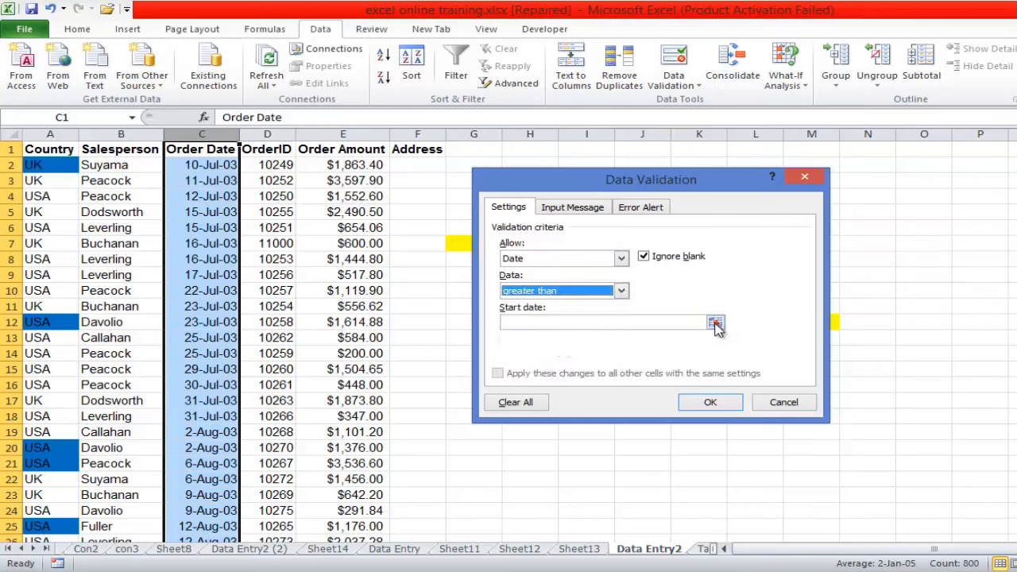
- Set the Order Date rule's start date to 10/06/2003 and apply it
left_click(715, 324)
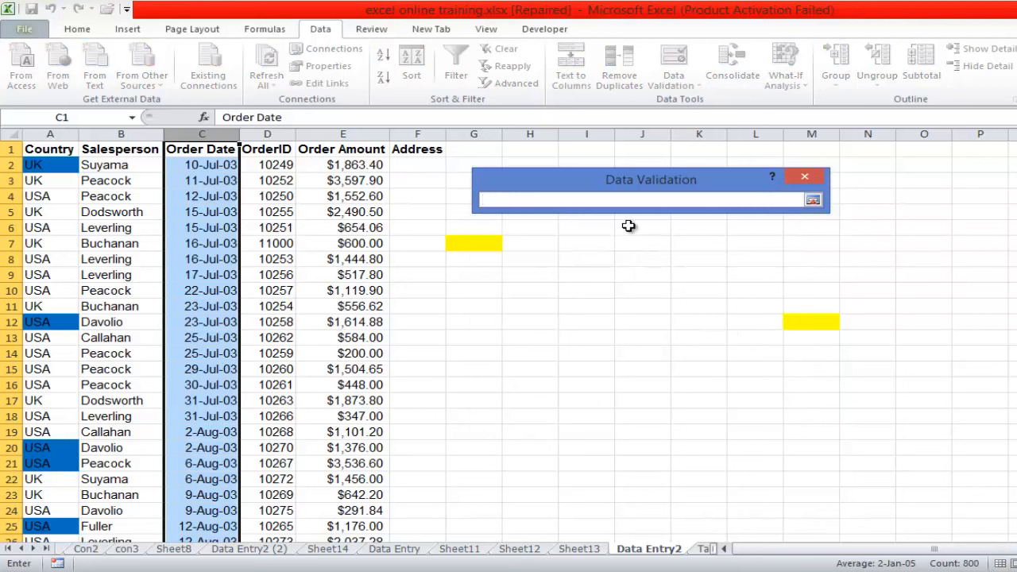
type("10")
type("/06/2003")
left_click(812, 201)
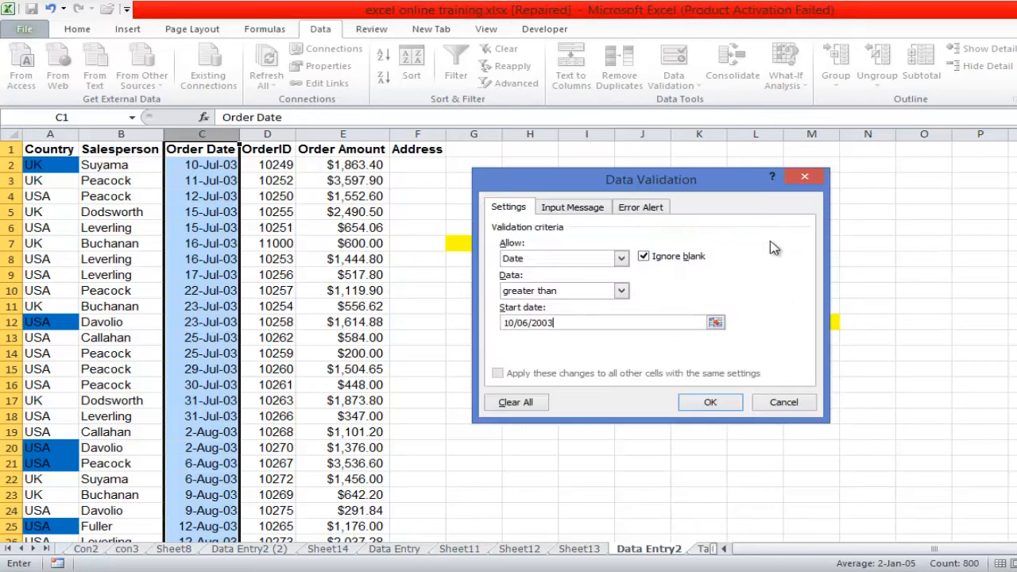
left_click(710, 403)
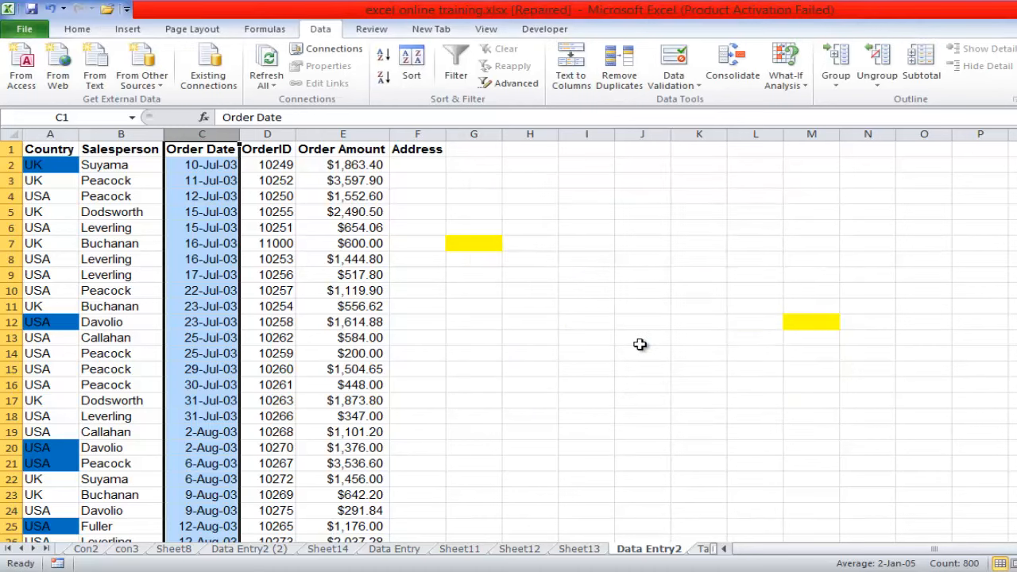
- Start a data validation rule for the whole OrderID column and set its allowed type to Whole number
left_click(270, 136)
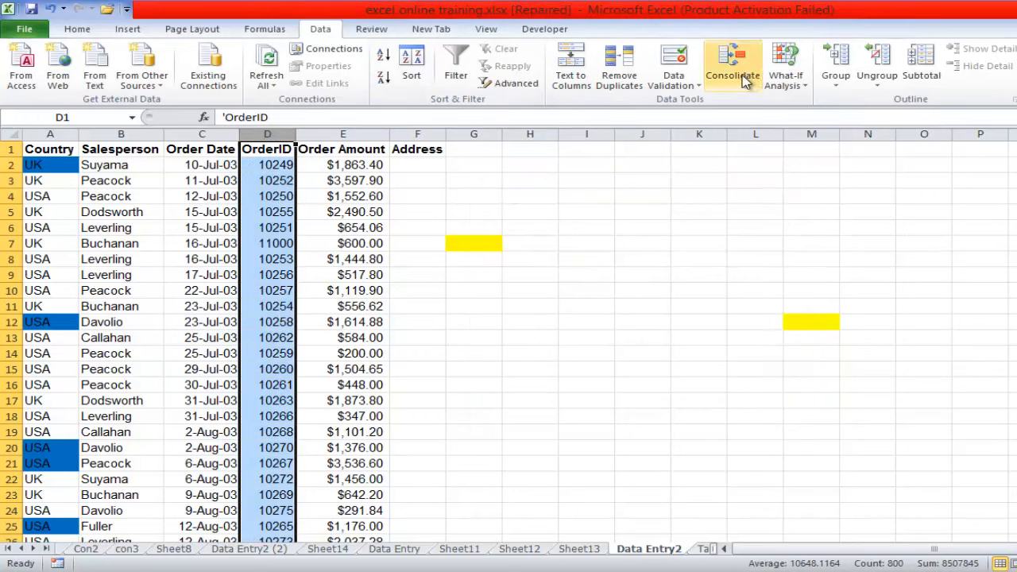
left_click(696, 92)
left_click(699, 103)
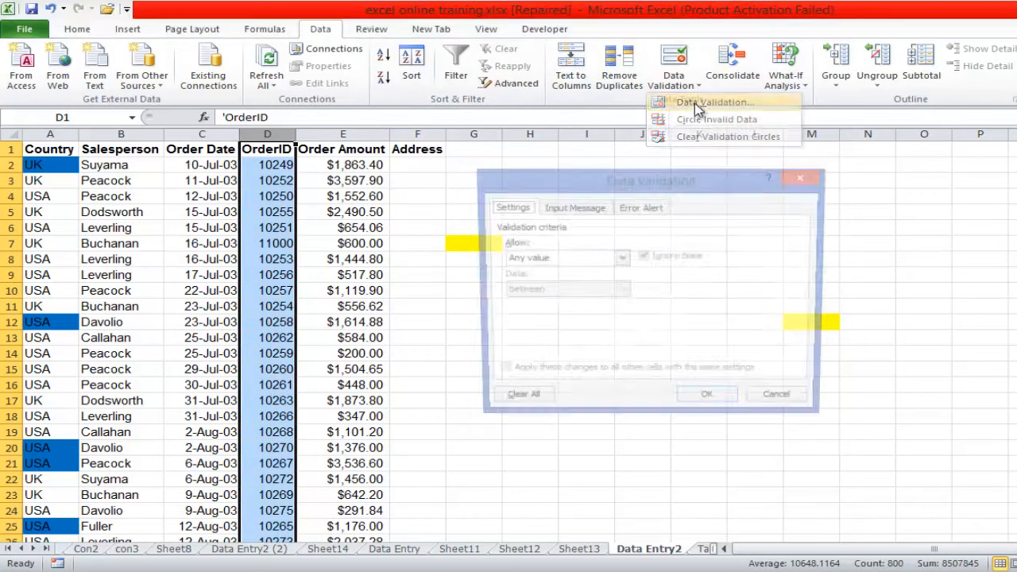
left_click(621, 258)
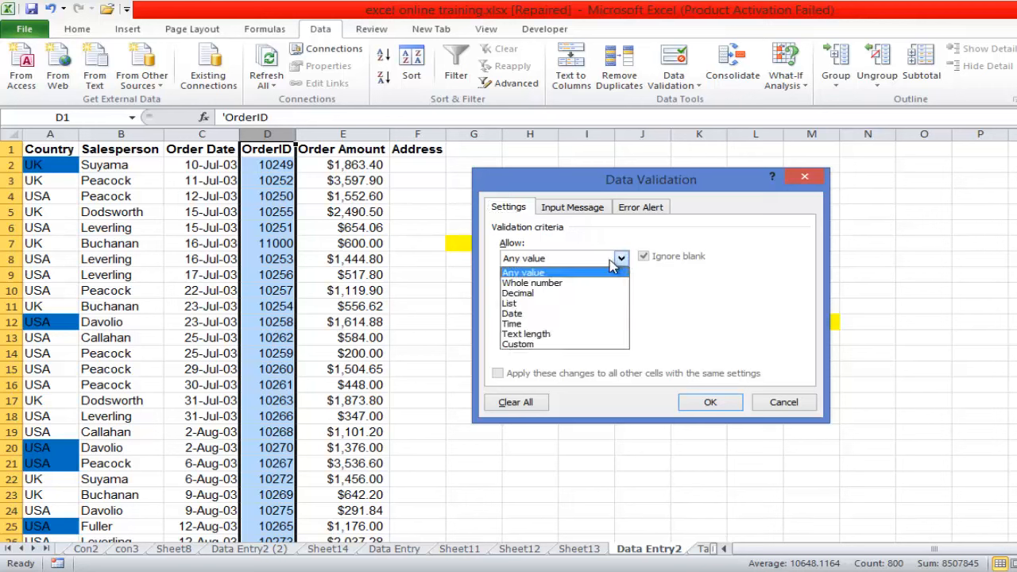
left_click(565, 285)
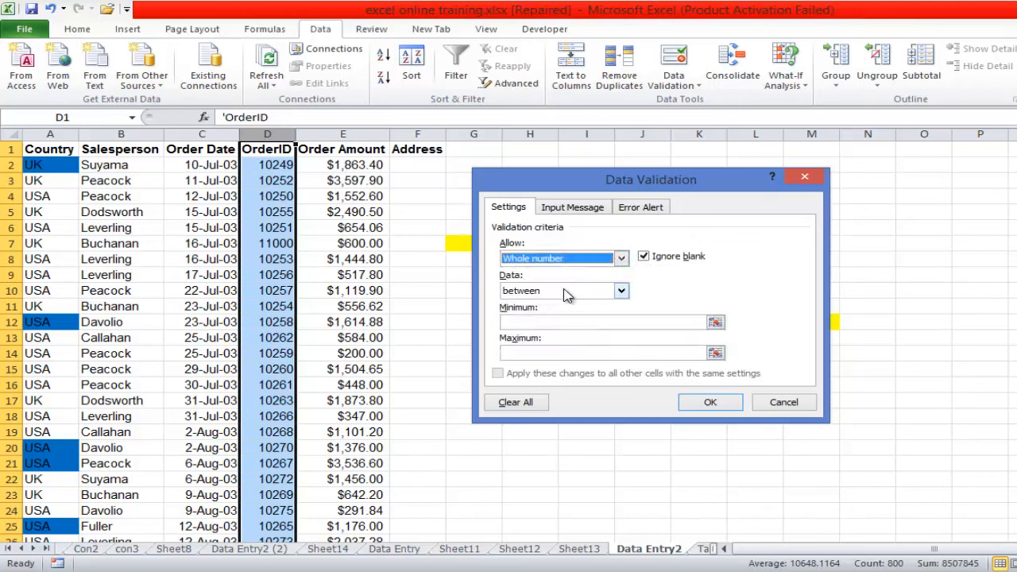
left_click(542, 321)
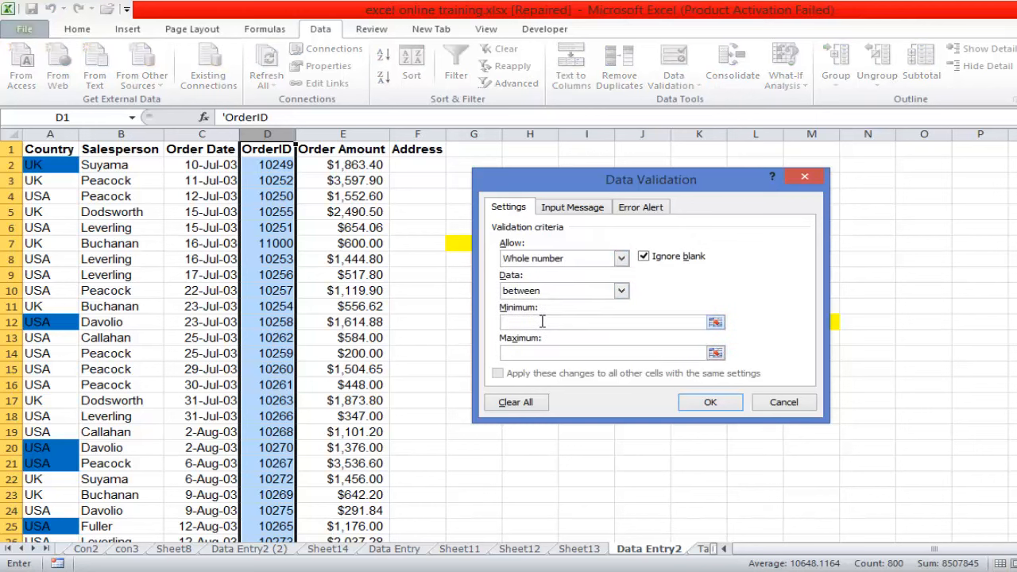
type("1")
left_click(514, 353)
type("1000000000")
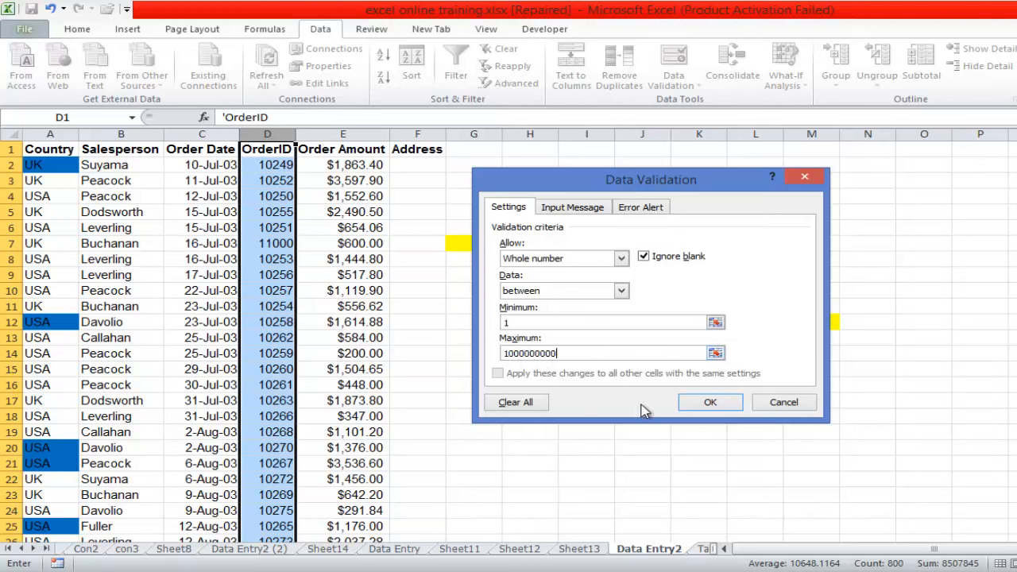
left_click(698, 406)
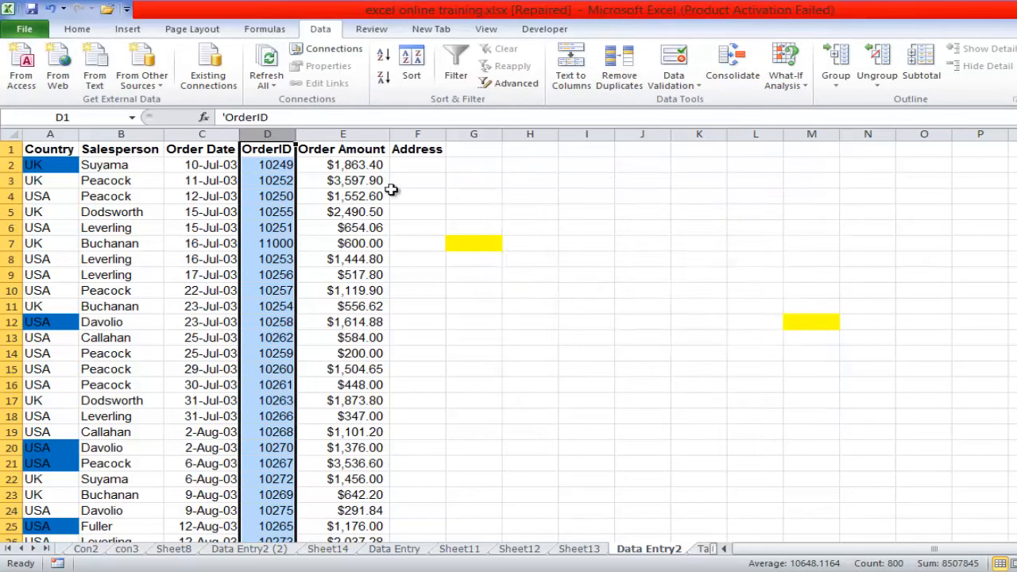
- Start a data validation rule for the whole Order Amount column with allowed type Decimal and a minimum of 100
left_click(343, 134)
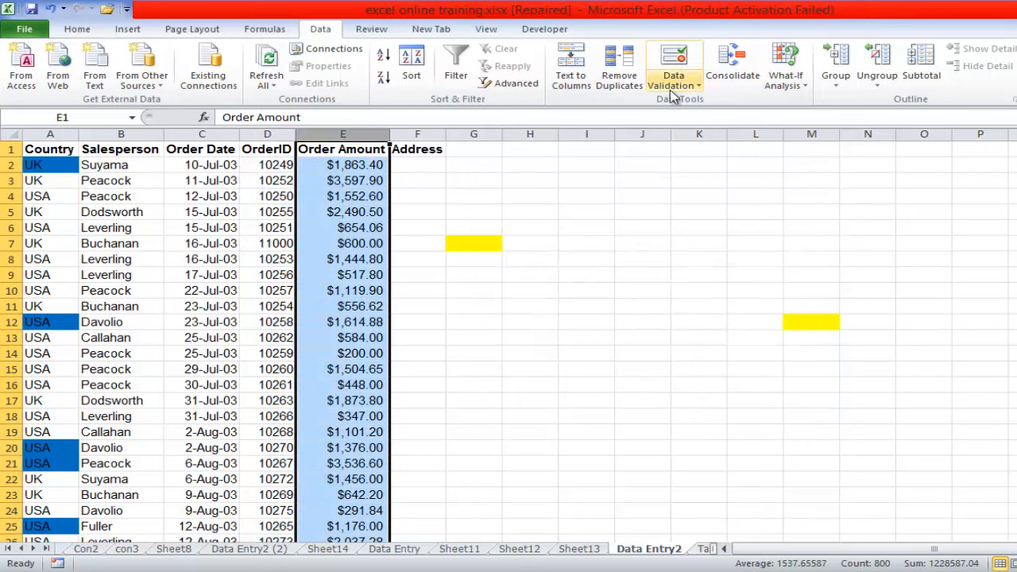
left_click(696, 87)
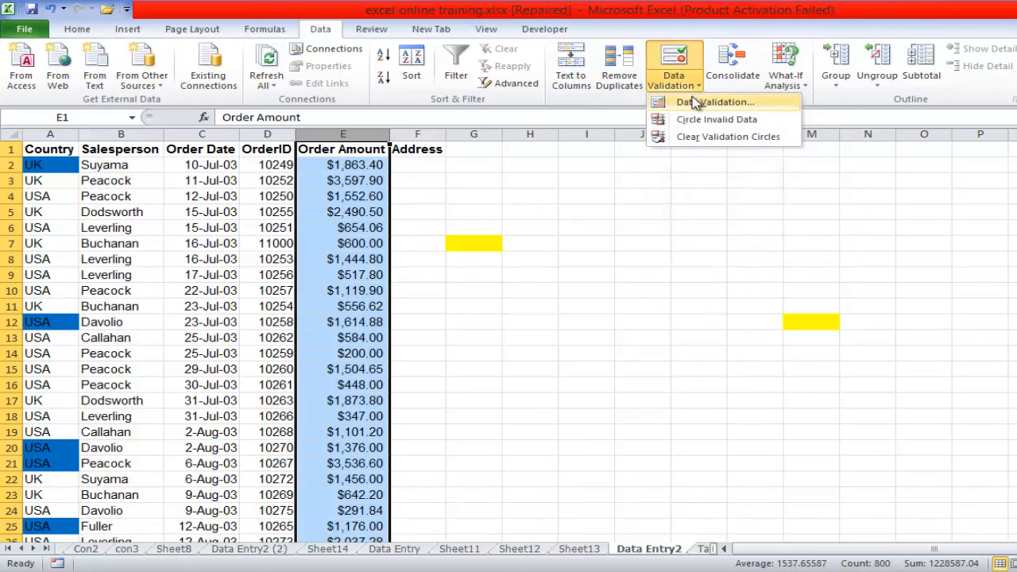
left_click(695, 107)
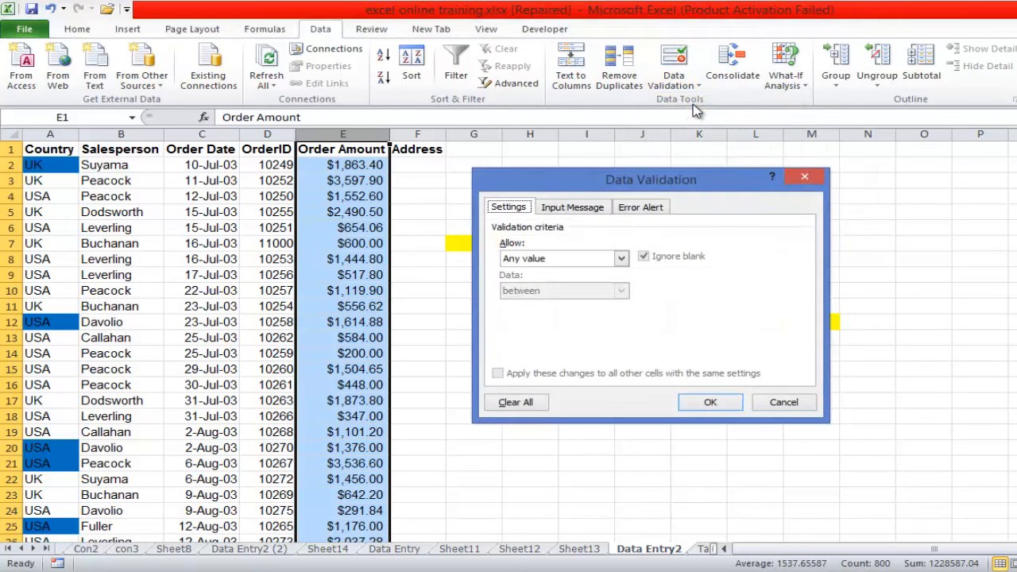
left_click(622, 258)
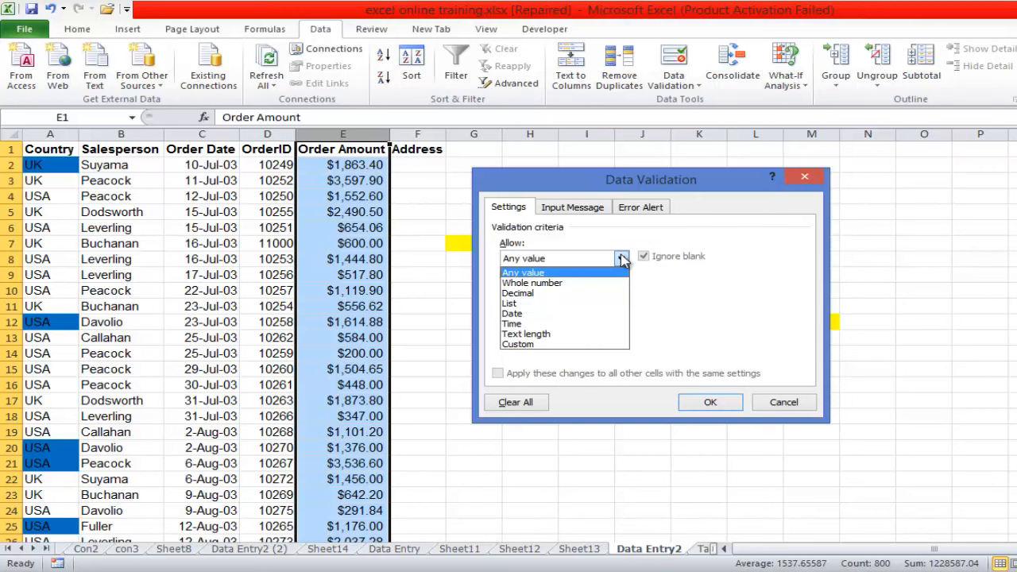
left_click(532, 295)
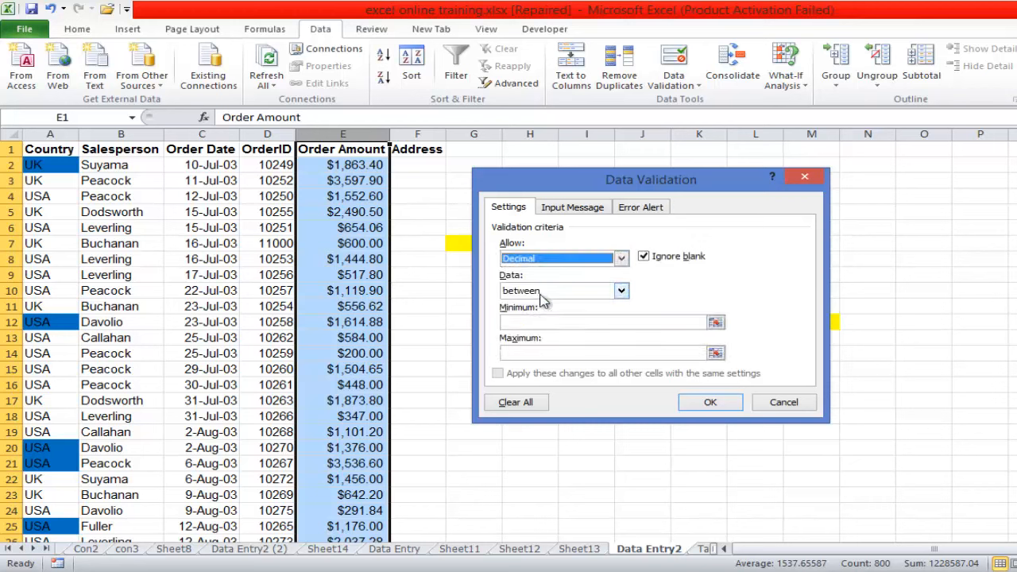
left_click(570, 320)
type("1")
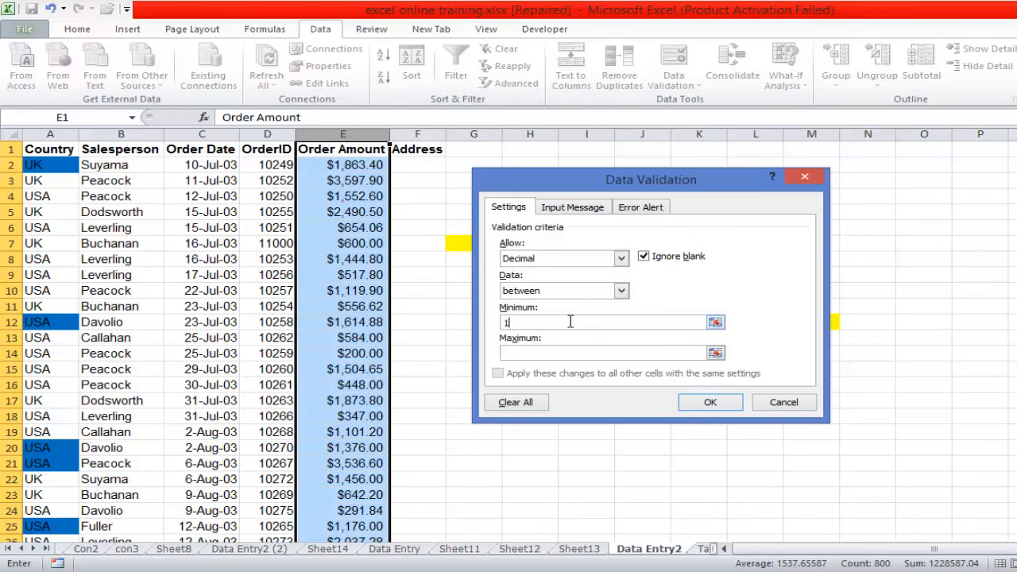
type("00")
- Change the Order Amount rule's allowed type to Whole number, set its maximum to 100000, and apply it
left_click(604, 258)
left_click(595, 283)
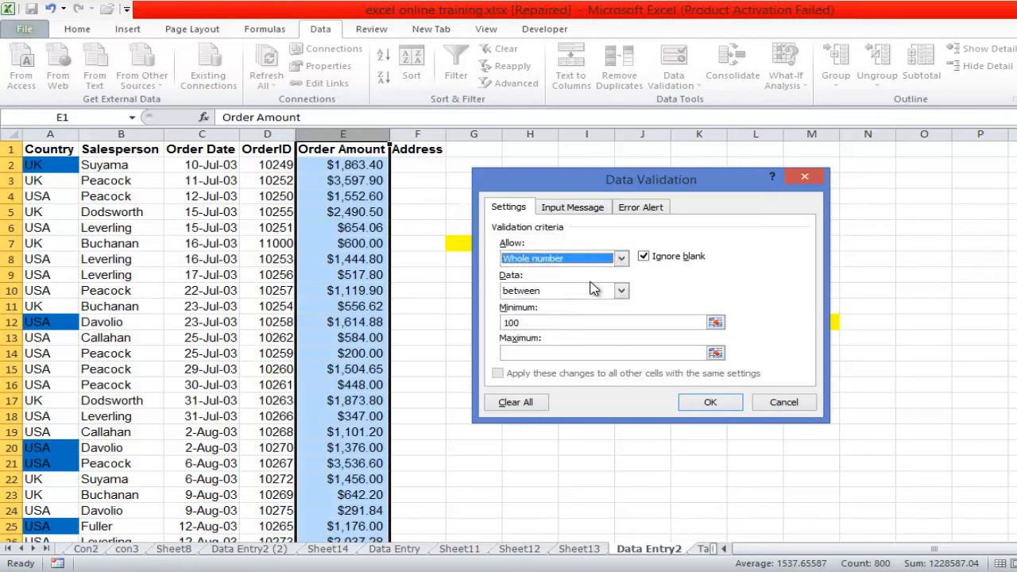
left_click(554, 352)
type("1")
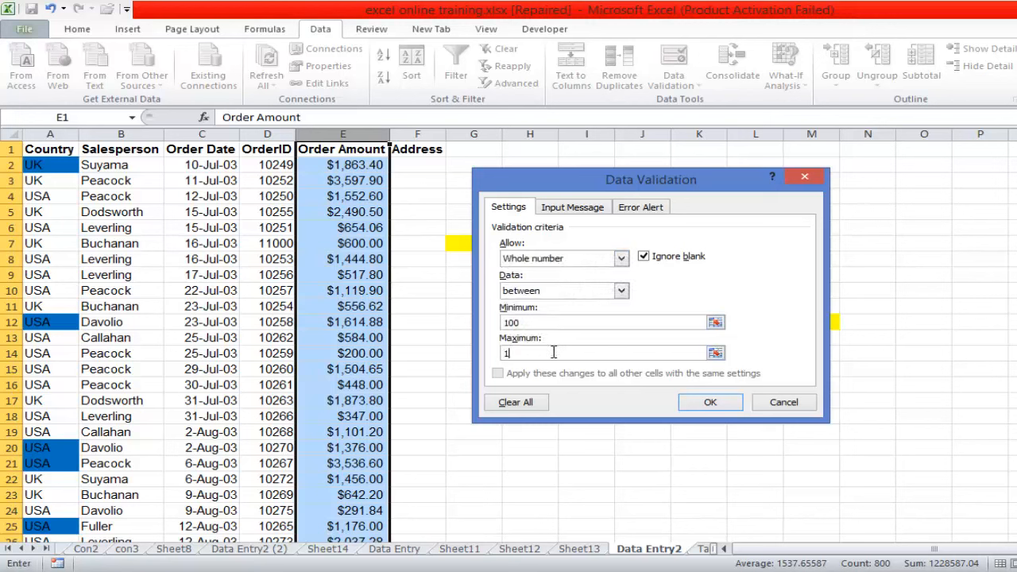
type("000000000")
left_click(709, 403)
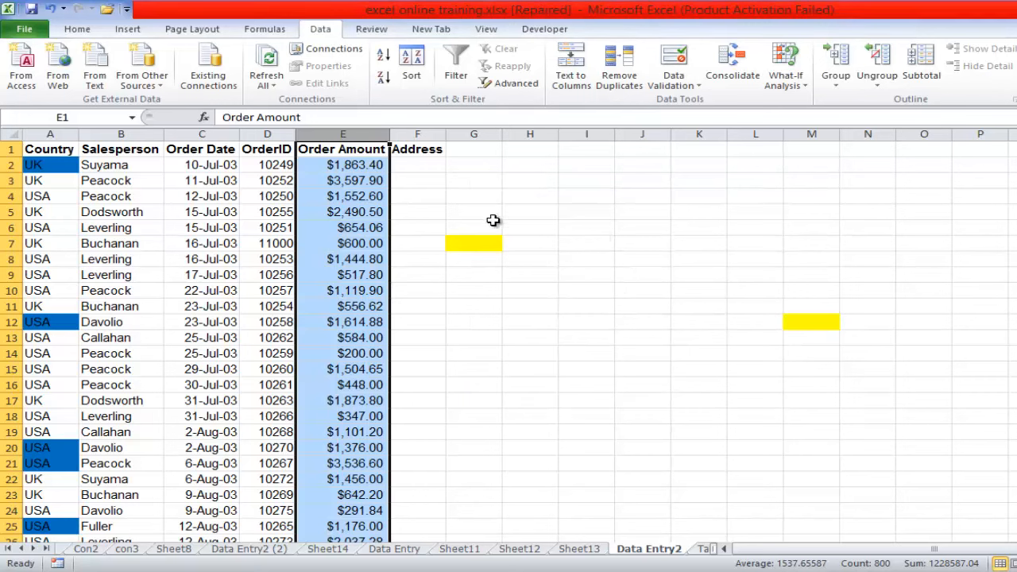
- Open the data validation settings for the whole Address column and accept them with Any value allowed
left_click(417, 131)
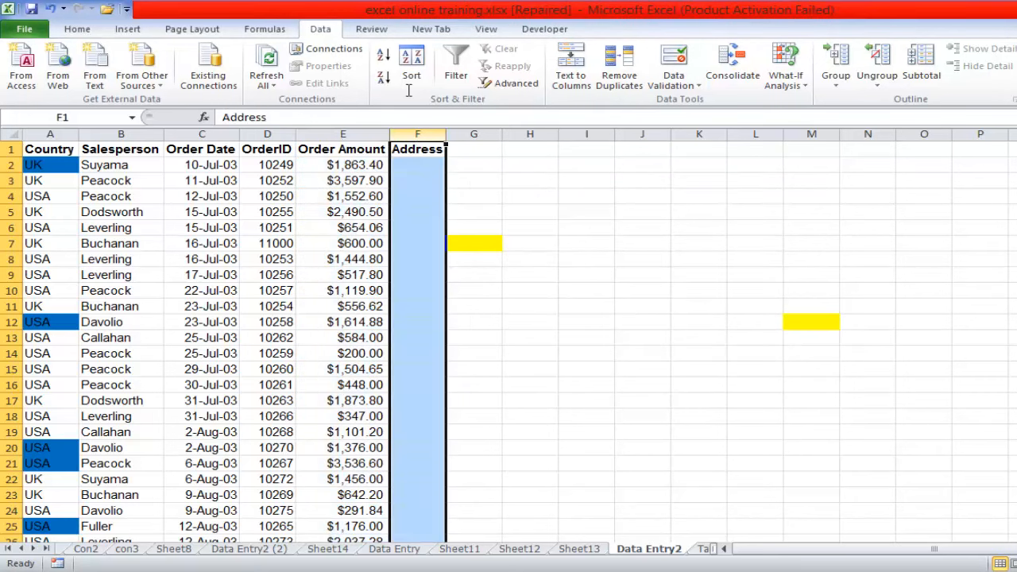
left_click(702, 86)
left_click(706, 103)
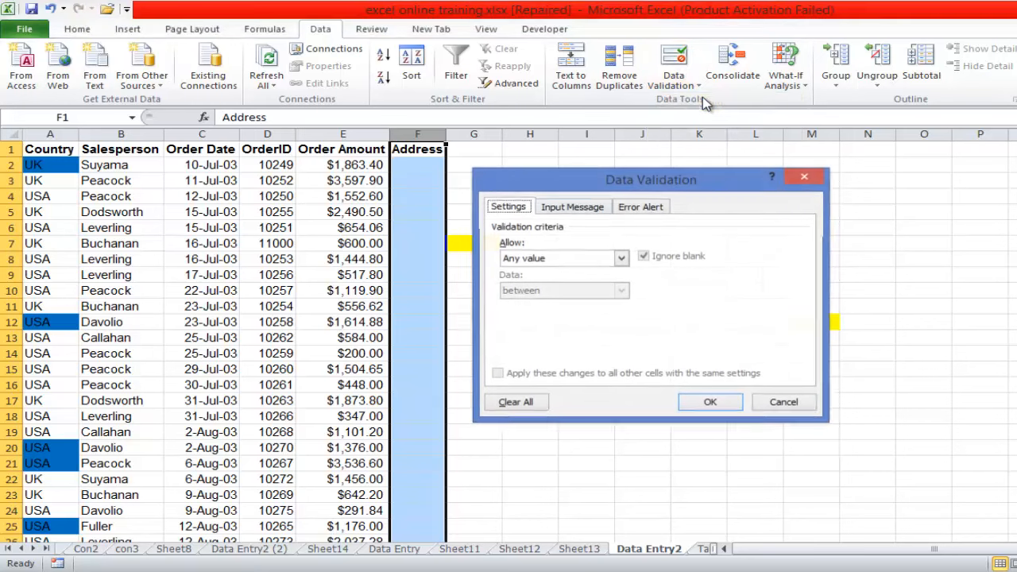
left_click(709, 403)
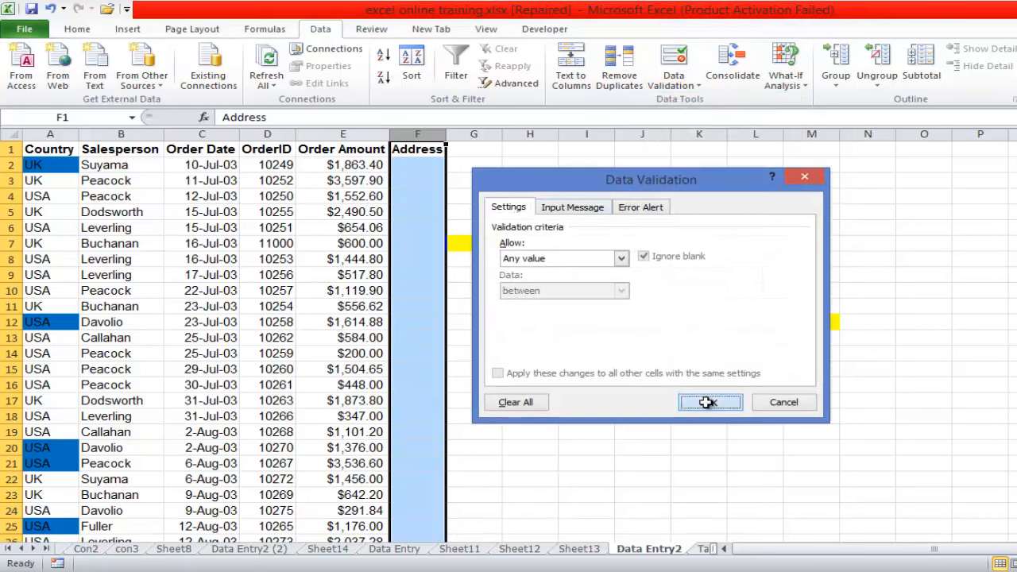
- Try to open the data form with the empty cell K14, outside the list, selected
left_click(681, 361)
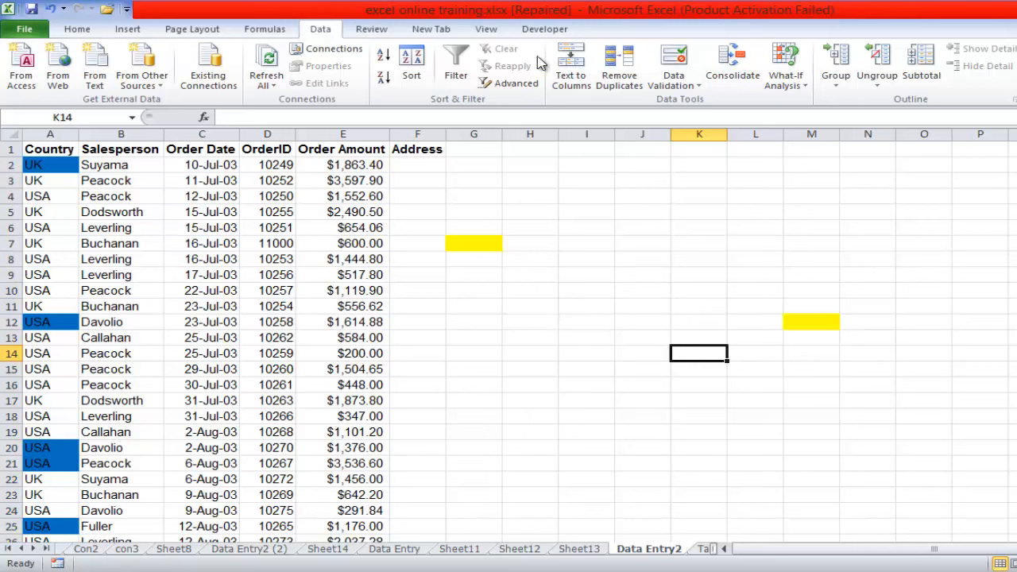
left_click(548, 32)
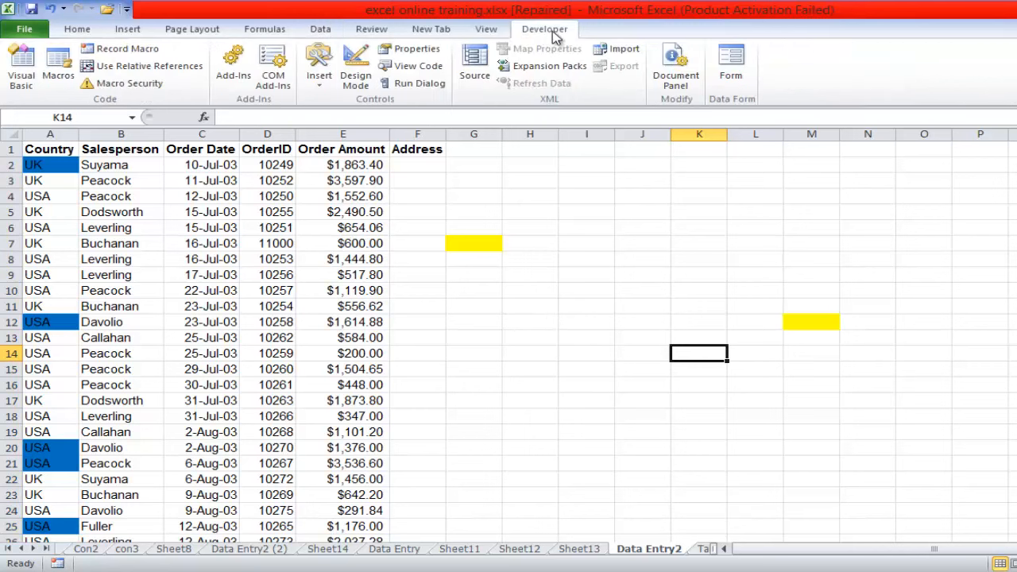
left_click(731, 79)
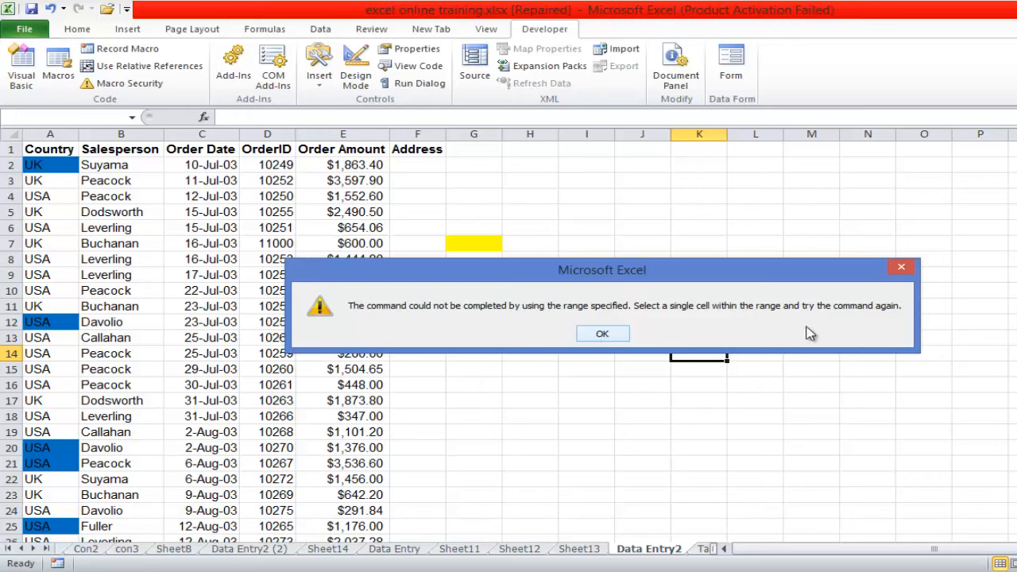
left_click(601, 335)
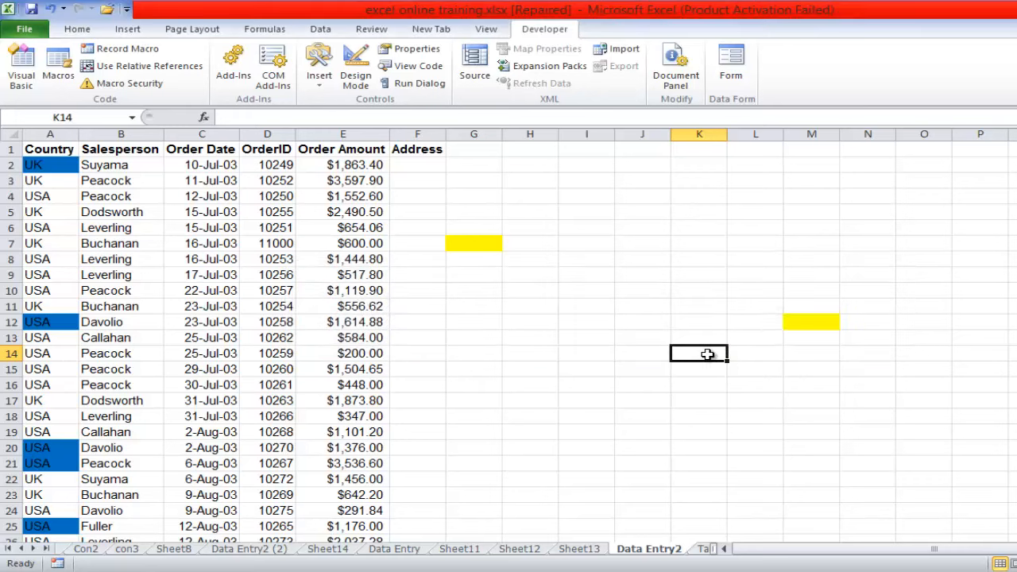
- Open the data form with cell D6, inside the list, selected
left_click(253, 227)
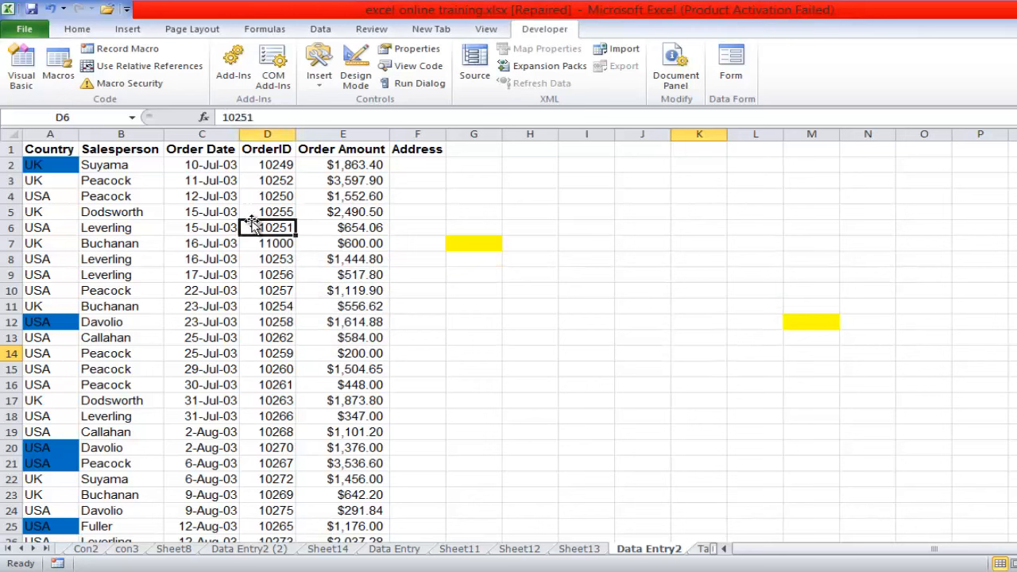
left_click(733, 76)
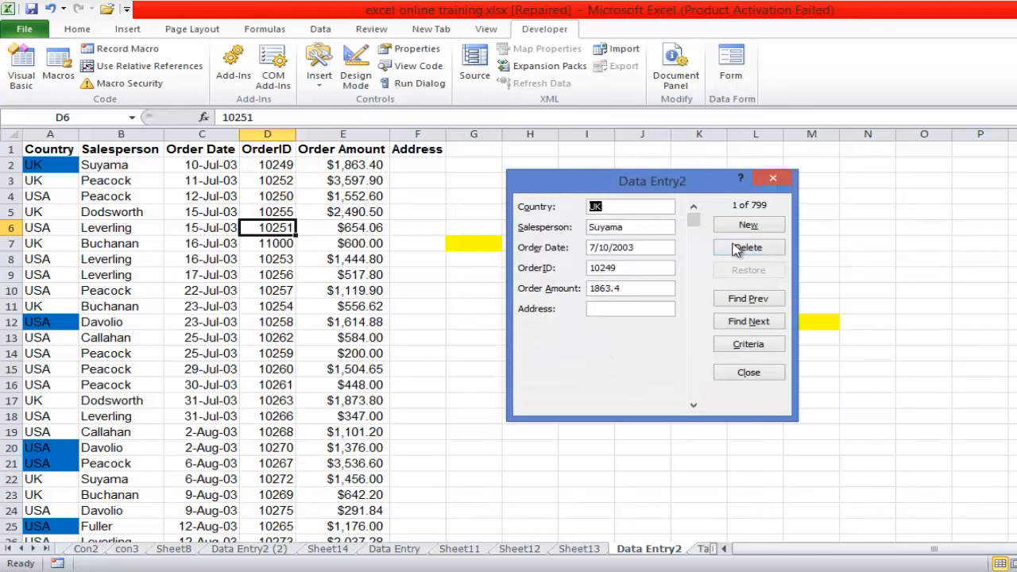
- Add a new record with Country set to UK through the data form and close the form
left_click_drag(694, 224, 687, 403)
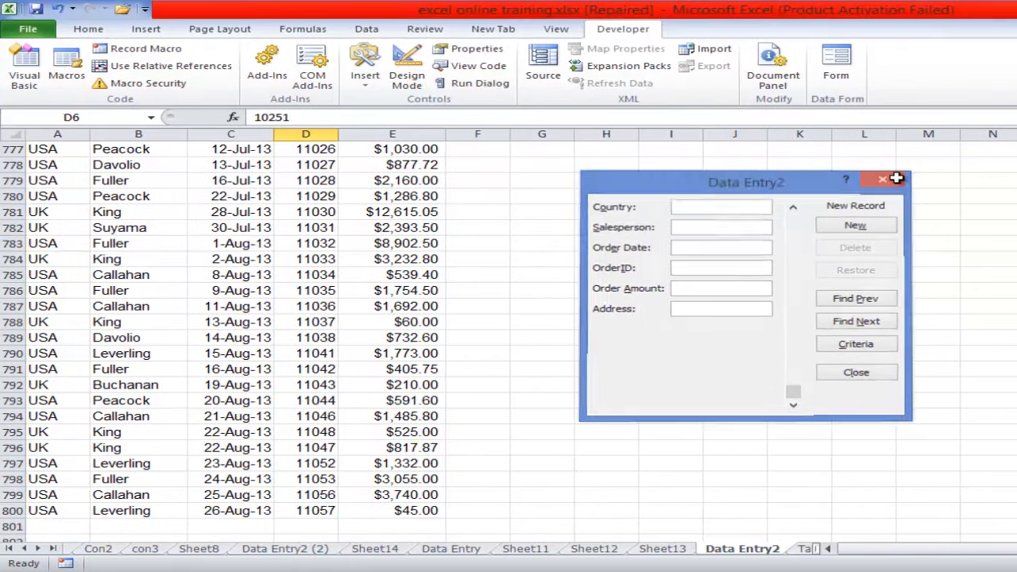
left_click(840, 179)
left_click(838, 68)
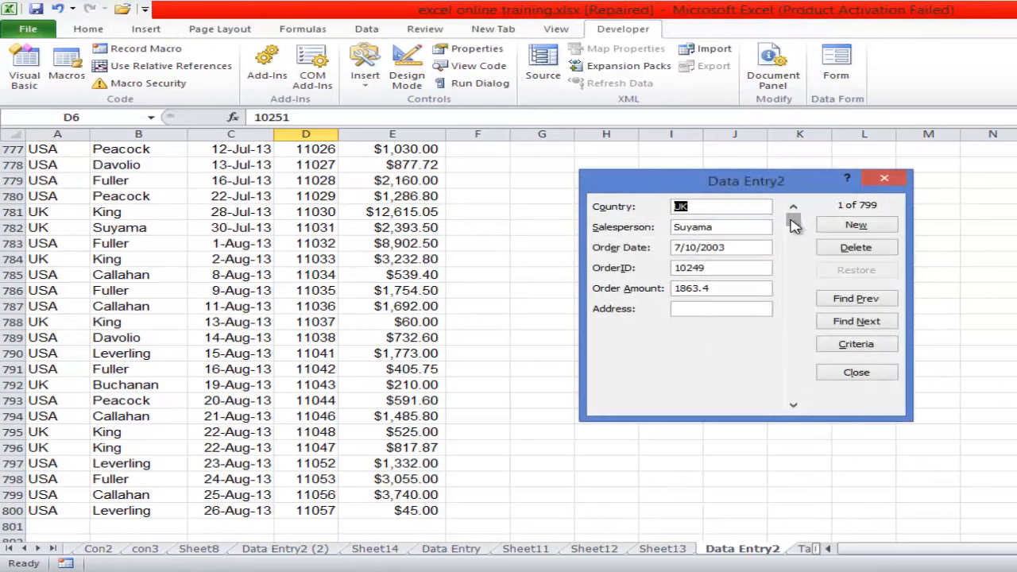
left_click(846, 227)
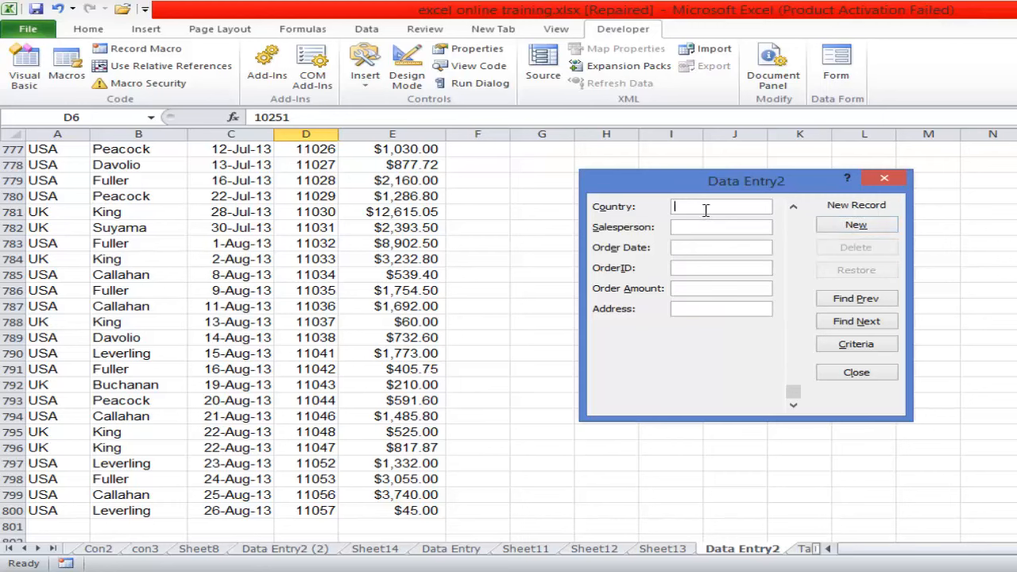
type("UK")
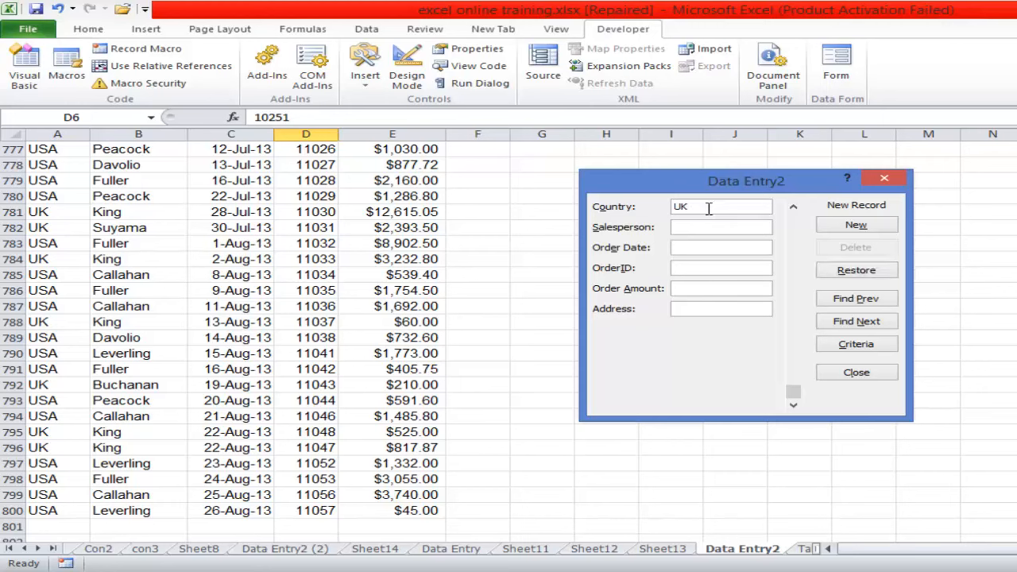
left_click(856, 226)
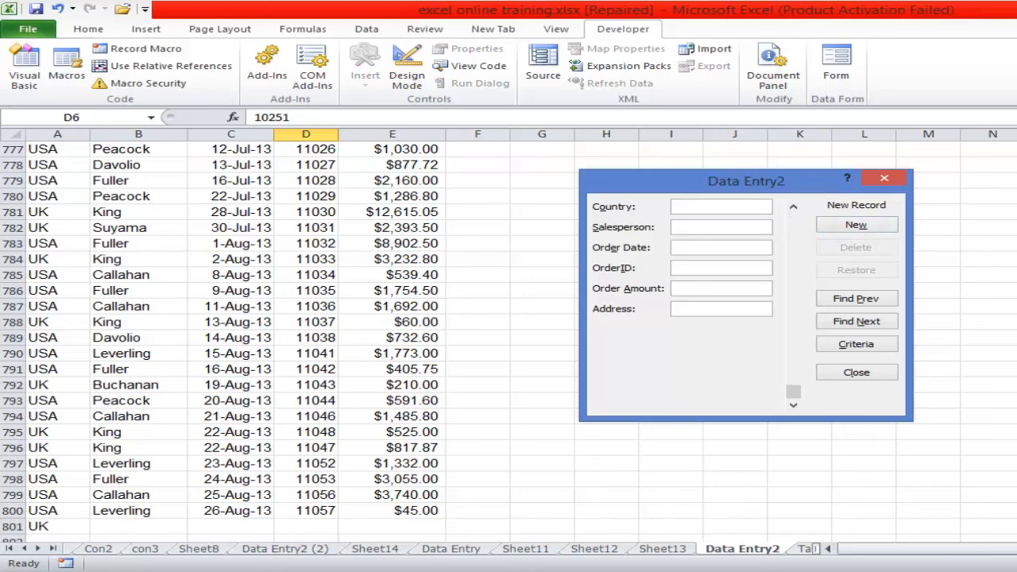
left_click(884, 178)
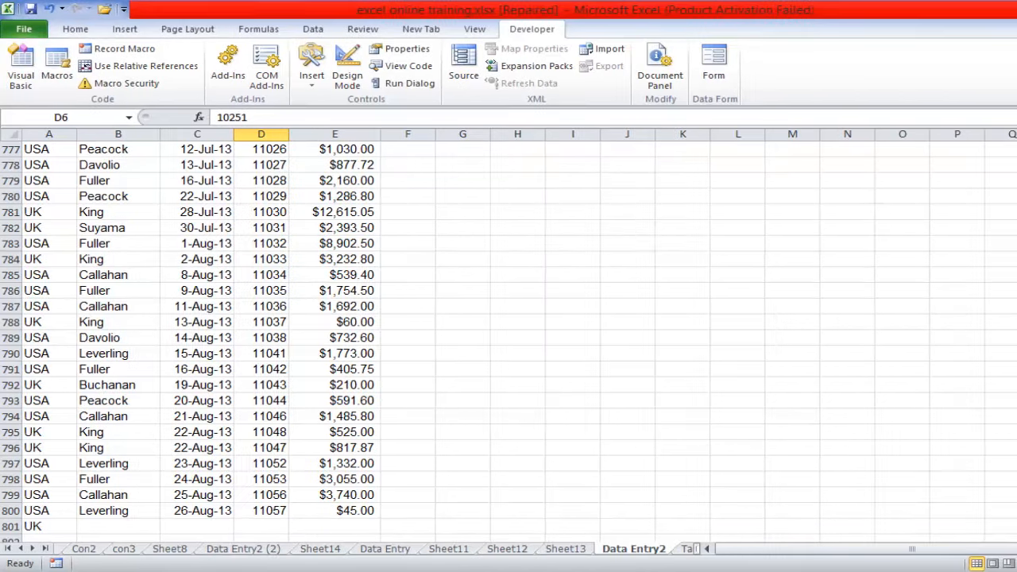
- Reopen the data form and save Festac as the Address of the first record
left_click_drag(1008, 524, 985, 151)
left_click(620, 70)
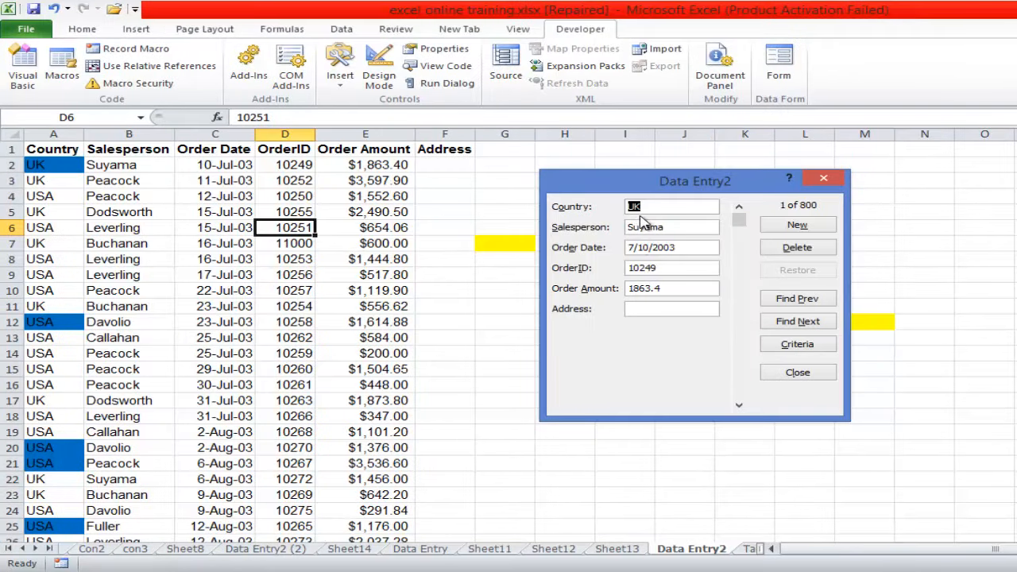
left_click(641, 309)
type("Festac")
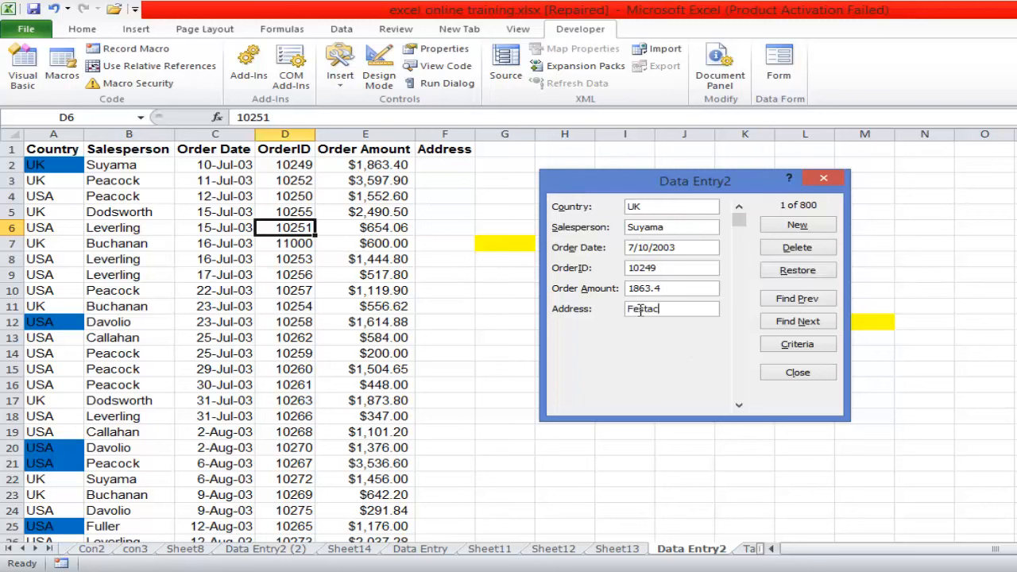
left_click(798, 226)
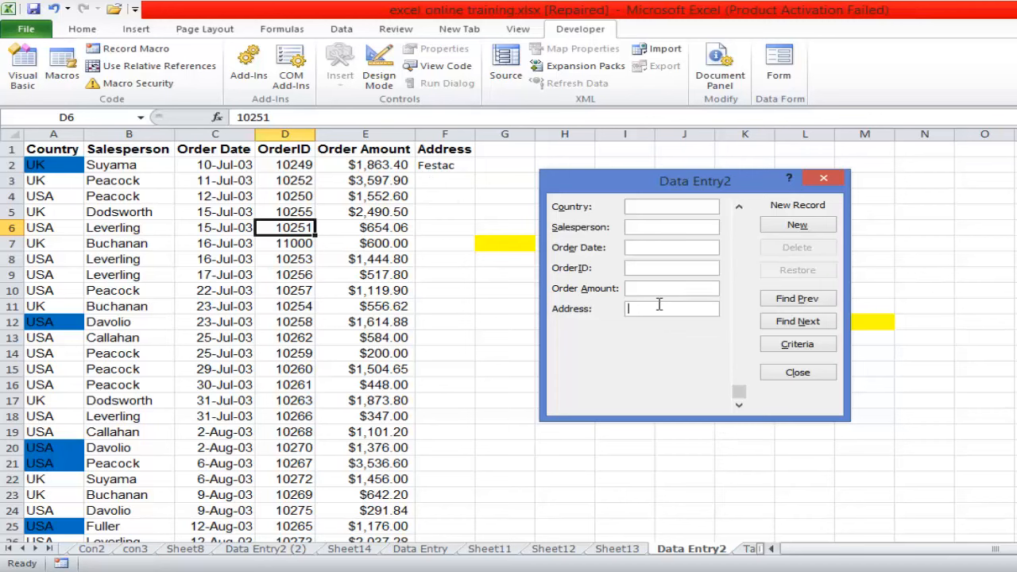
- Add a new record with only the Address Ikeja and close the data form
type("Ikeja")
left_click(797, 225)
left_click(798, 374)
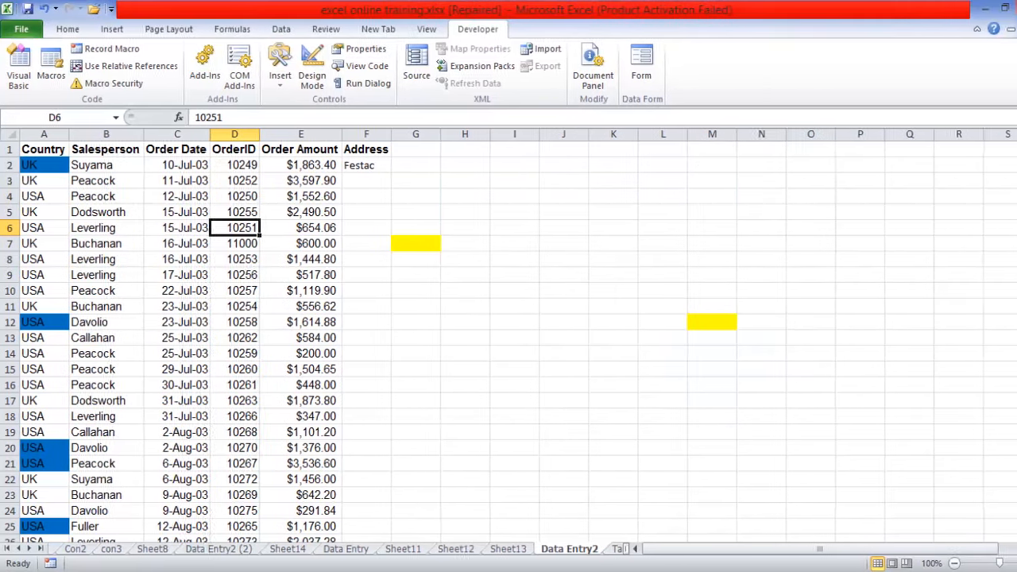
- Clear the trial records below the list by deleting the contents of A801:G803
left_click_drag(1011, 159, 1009, 522)
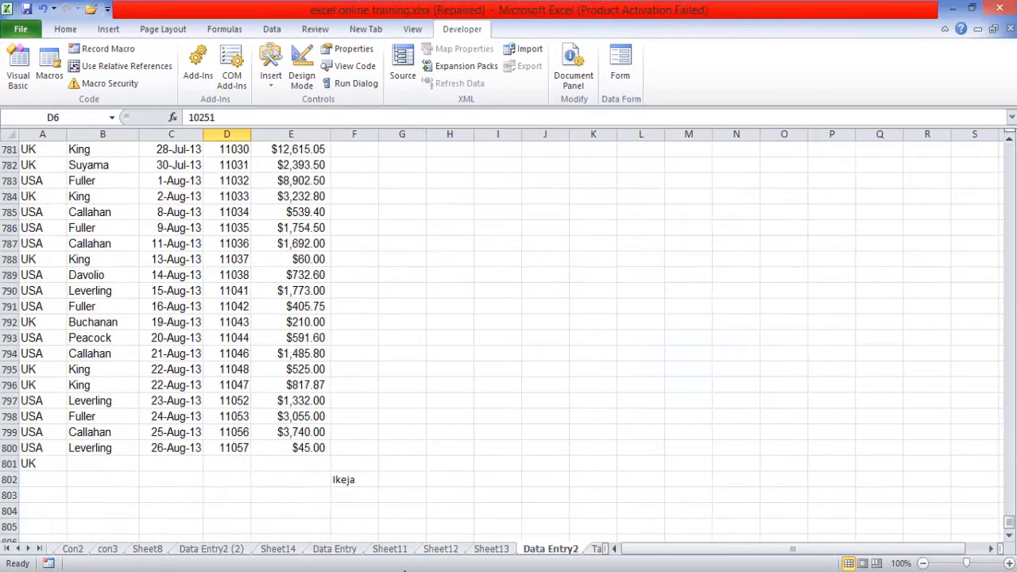
left_click(352, 482)
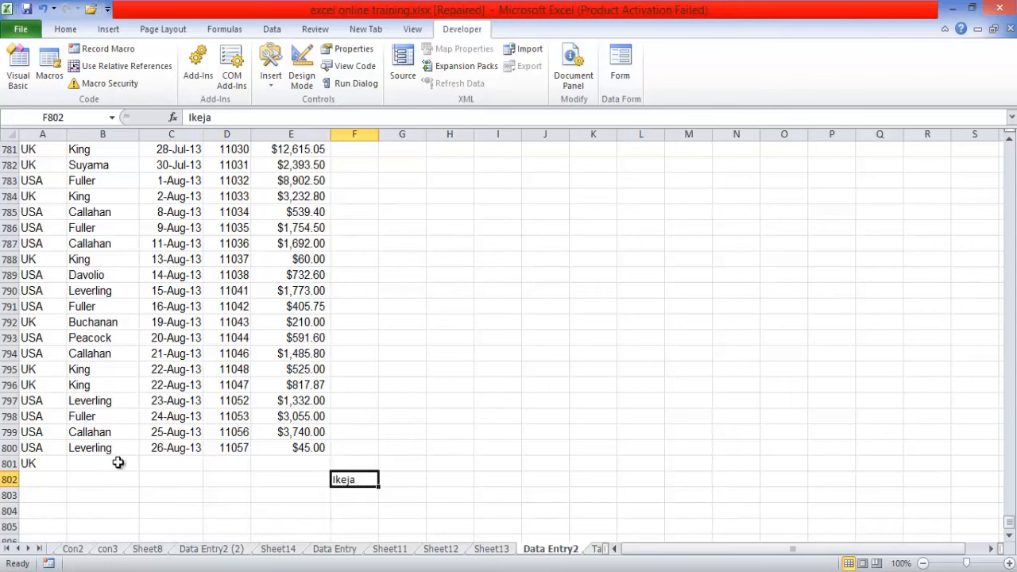
left_click_drag(19, 463, 383, 487)
key("Delete")
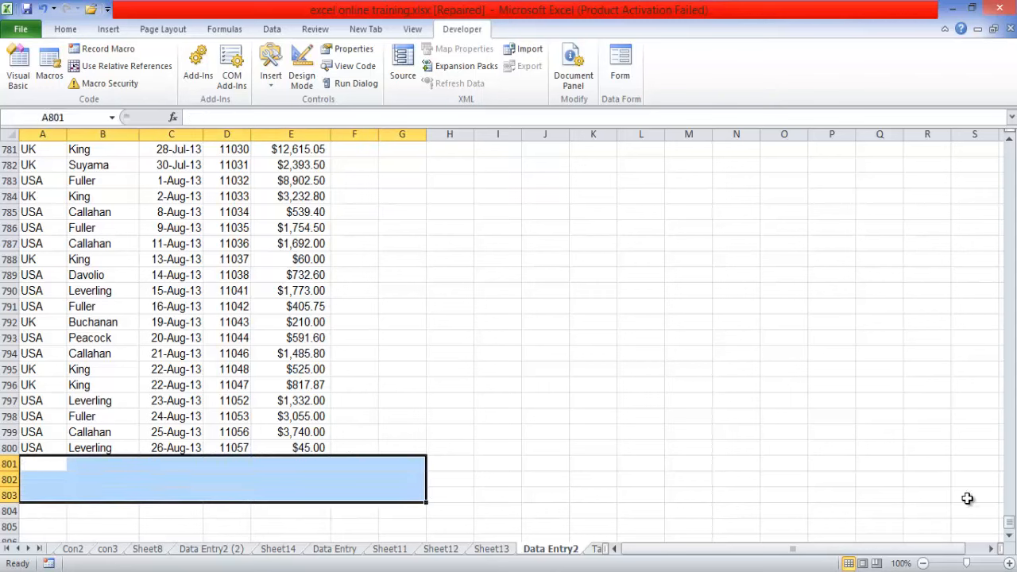
- Clear the Festac entry from the first record's Address cell, F2
left_click_drag(1007, 528, 1005, 147)
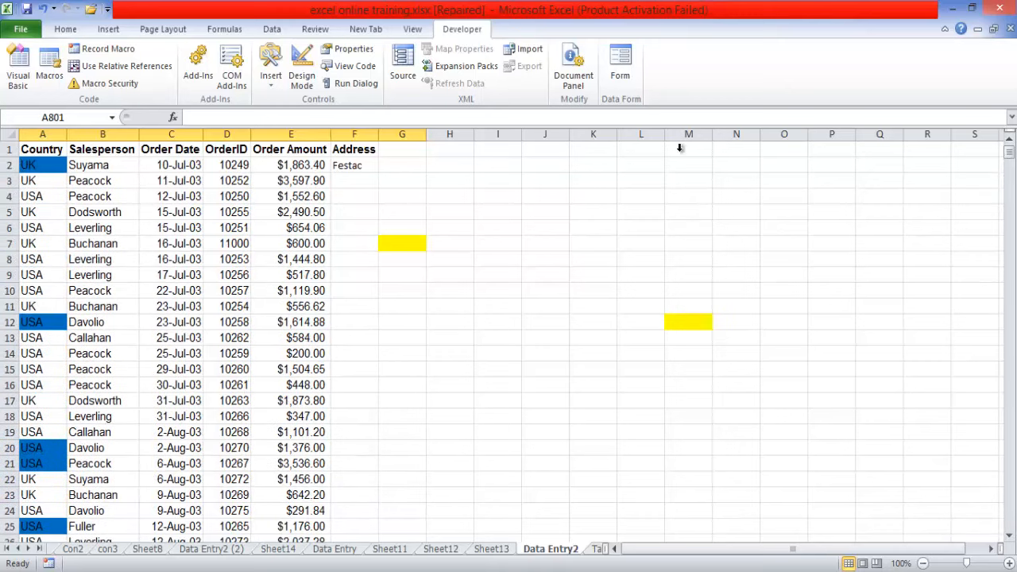
left_click(351, 165)
key("Delete")
- Open the data form with cell E2 selected and enter Festac as the first record's Address
left_click(291, 165)
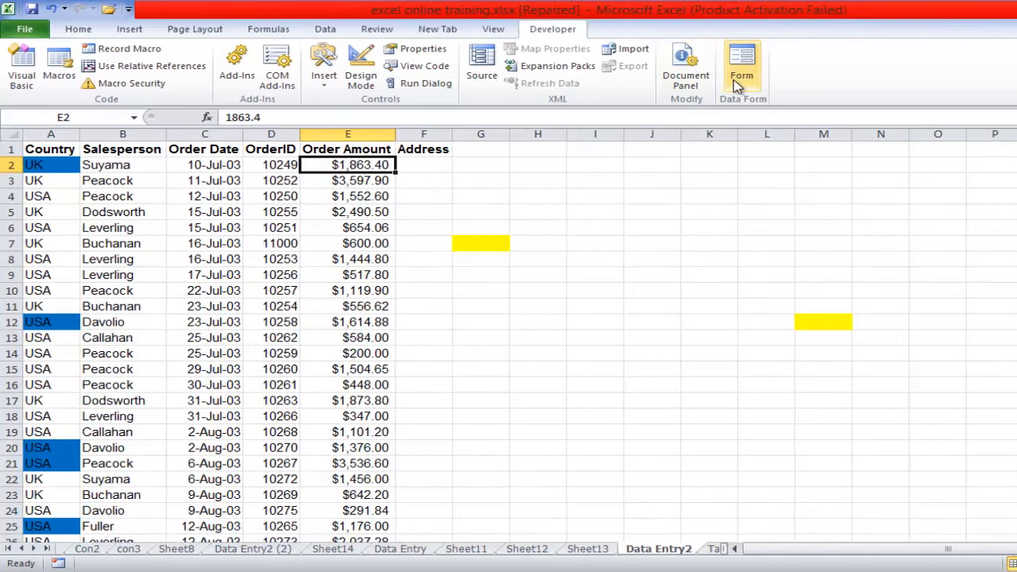
left_click(739, 83)
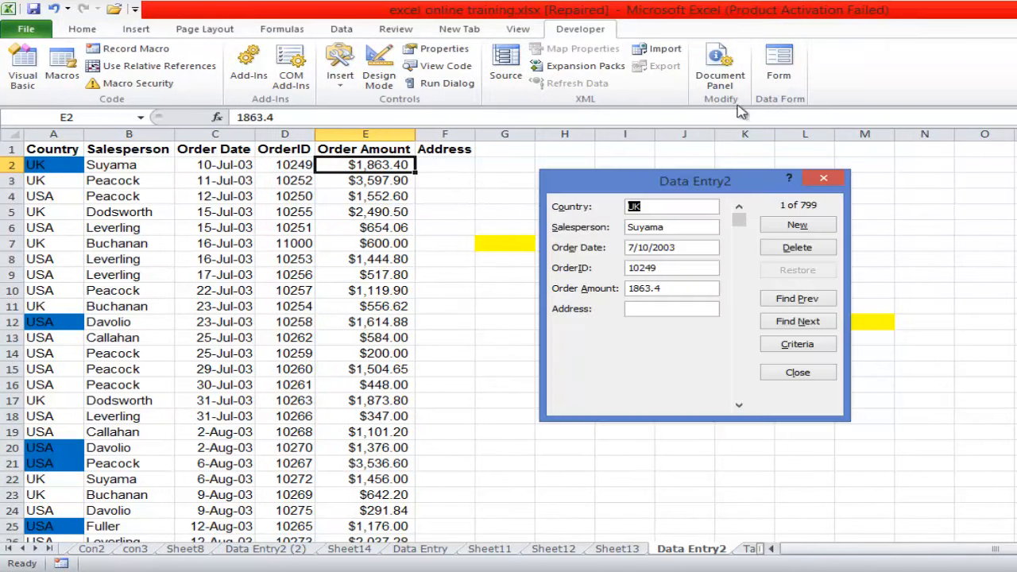
left_click(655, 309)
type("Fe")
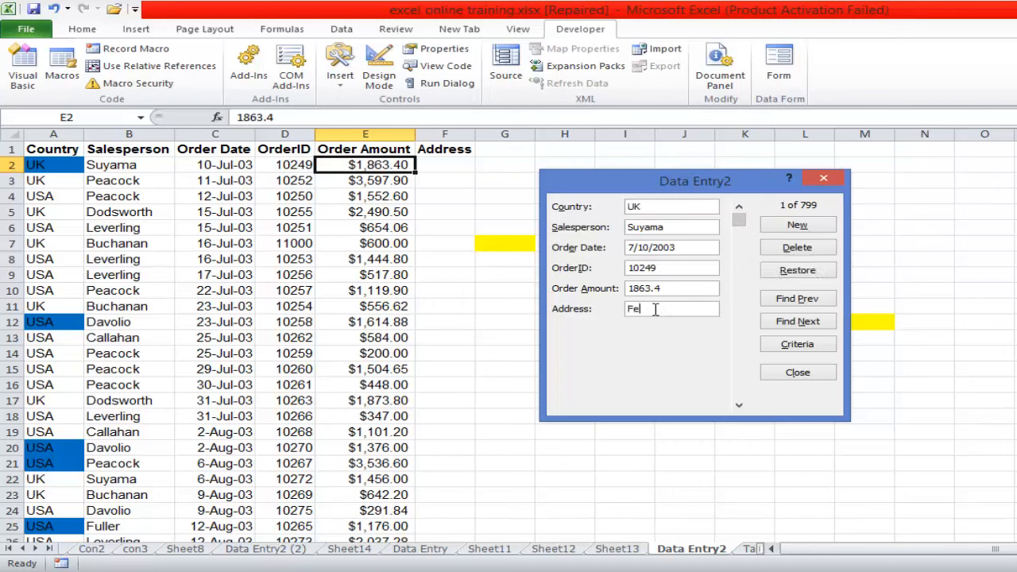
type("stac")
key("Return")
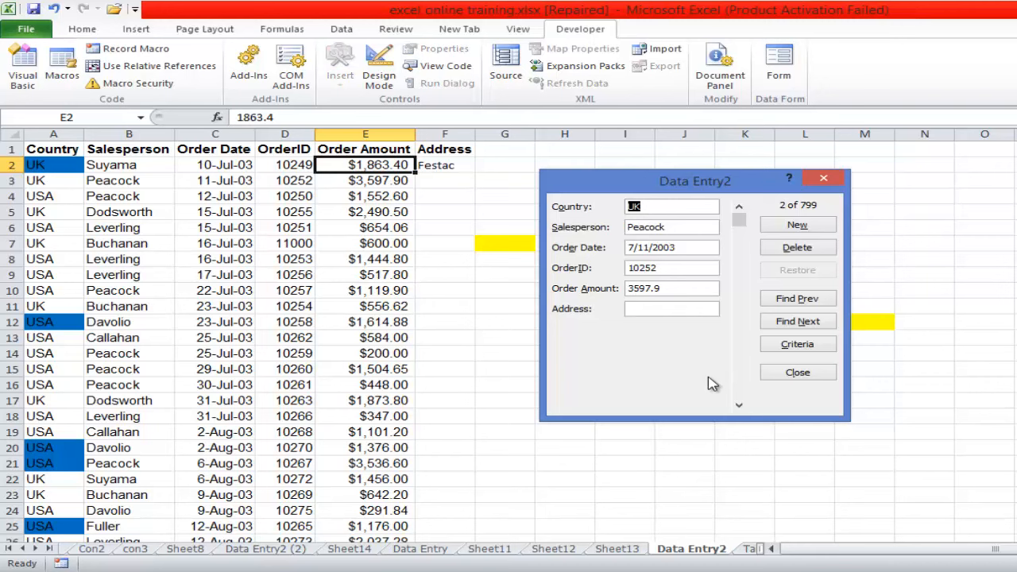
- In the data form, set the second record's Address to Ikeja and the third record's to Ajah
left_click(647, 308)
type("I")
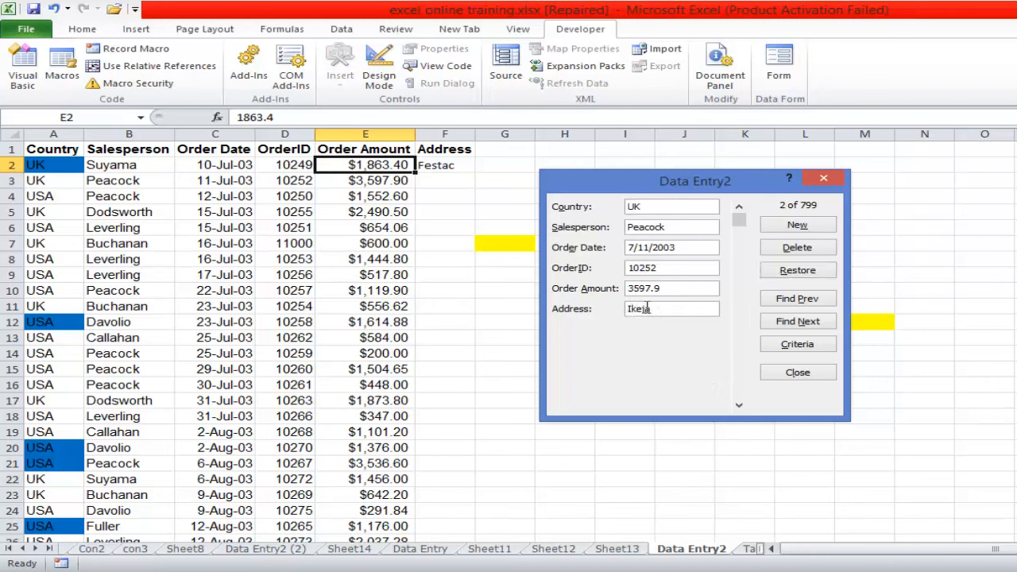
type("keja")
key("Return")
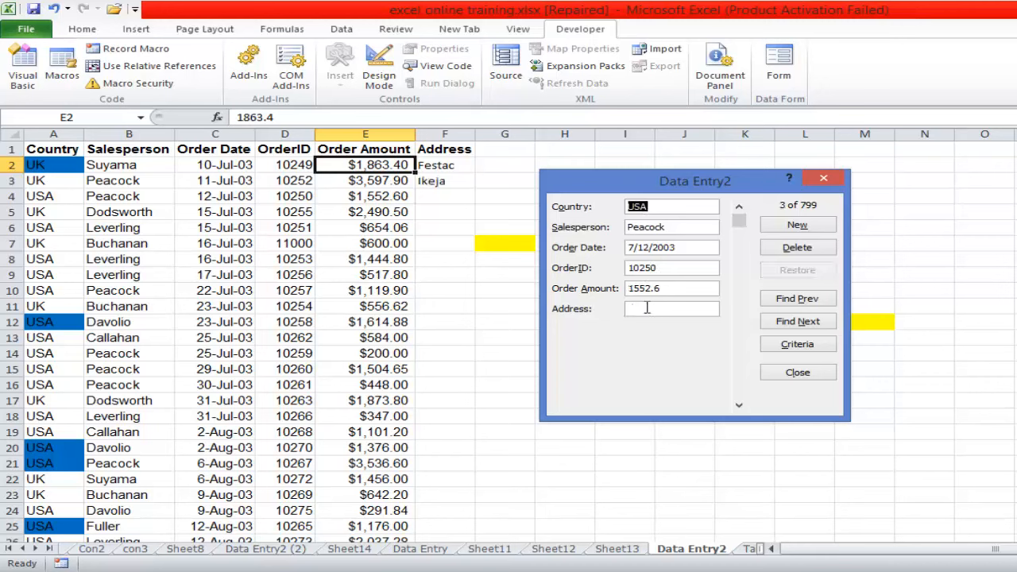
left_click(645, 308)
type("Ajah")
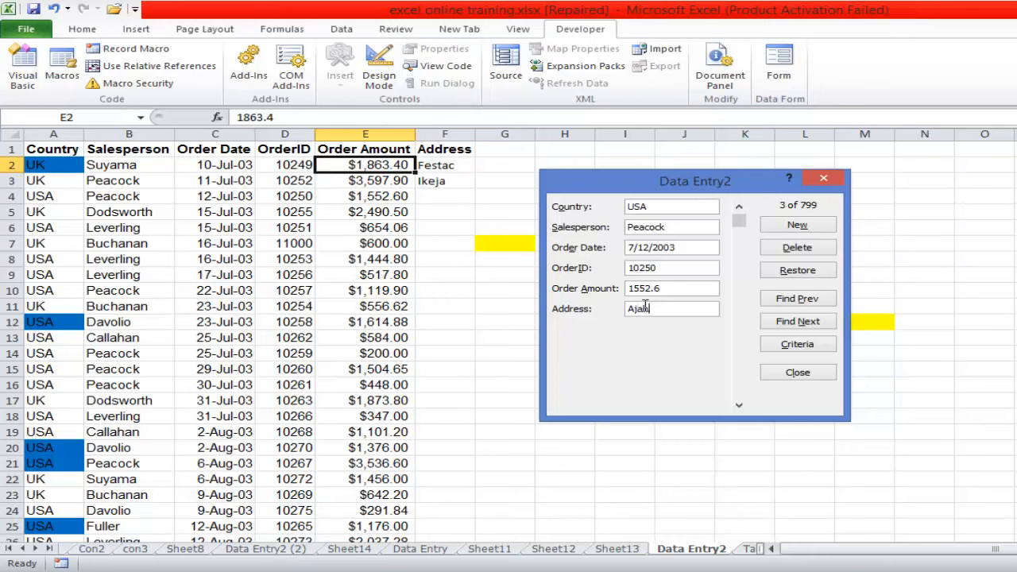
key("Return")
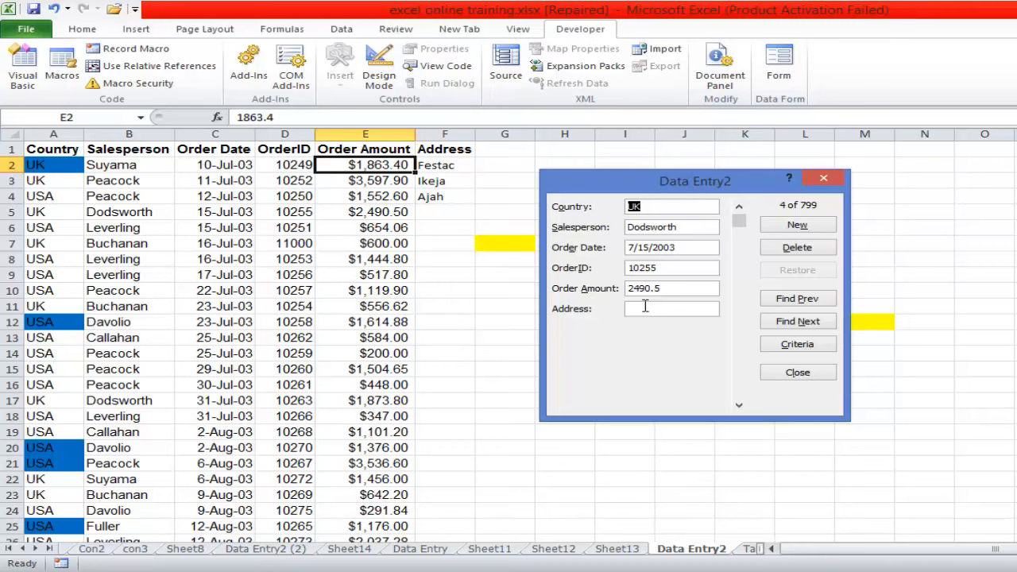
- Set the fourth record's Address to vI in the data form
left_click(645, 306)
type("v")
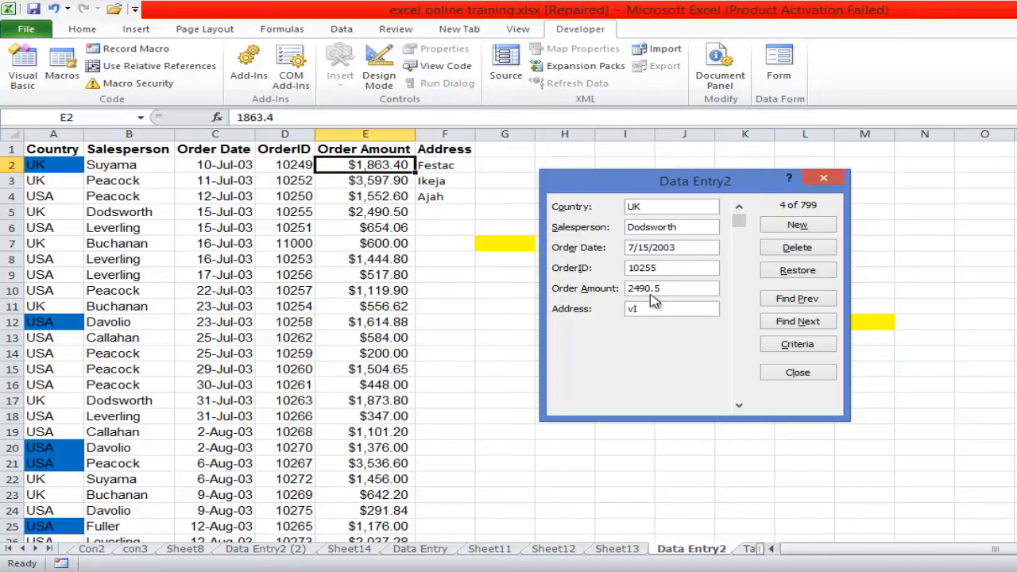
key("Return")
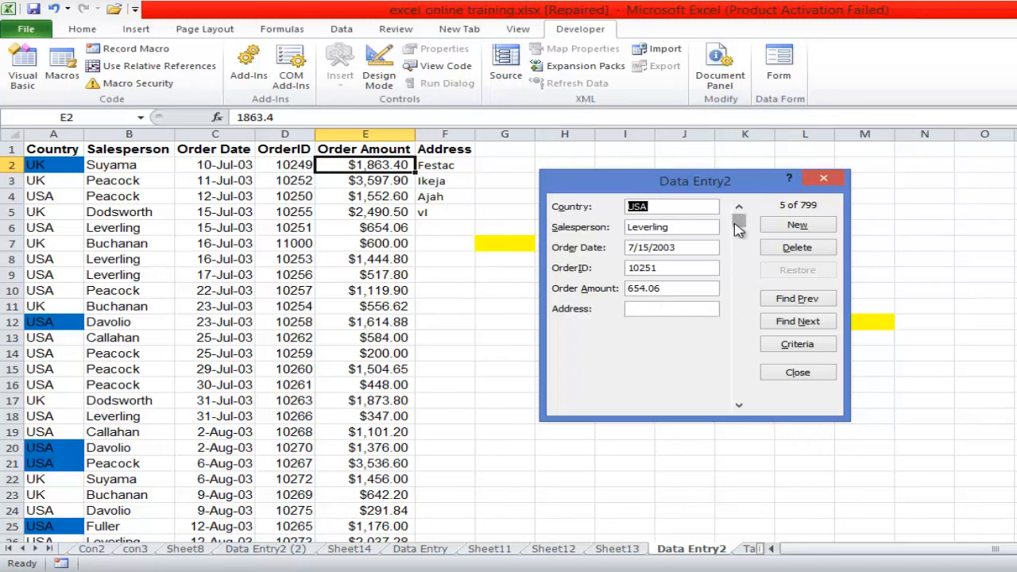
- Add a blank record at the end of the list with only the Country UK filled in, and close the form
left_click_drag(737, 230, 758, 414)
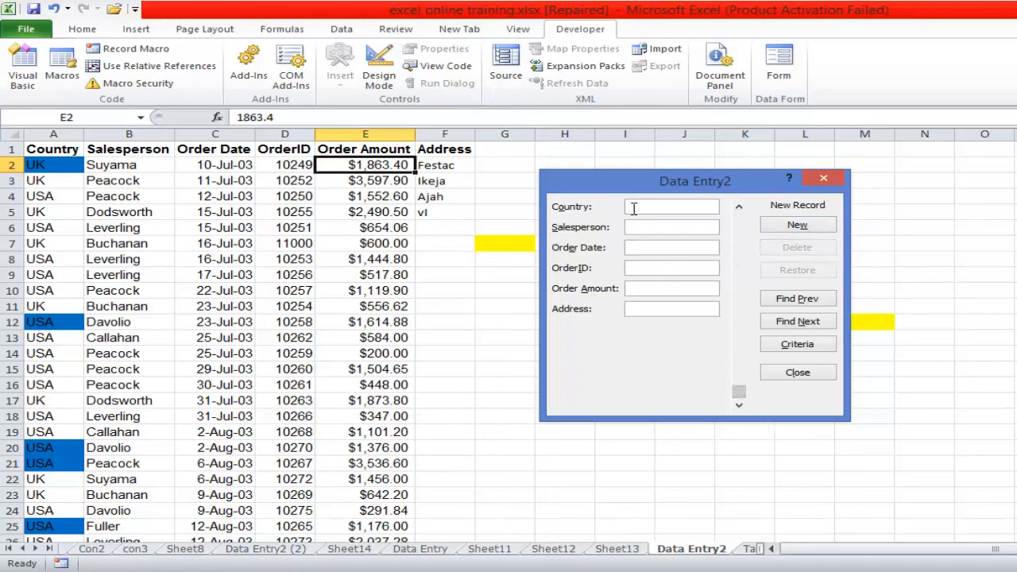
type("UK")
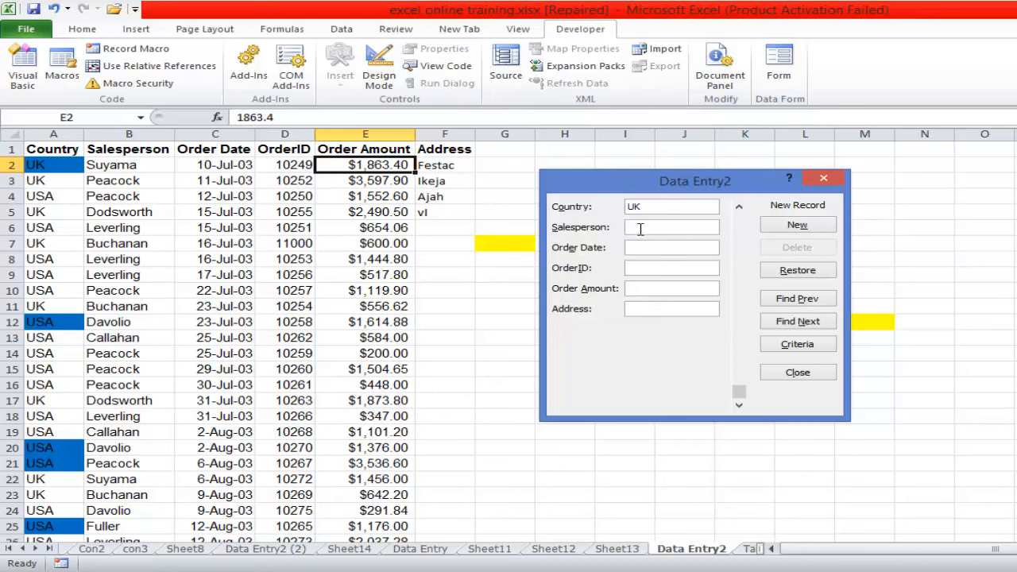
left_click(794, 227)
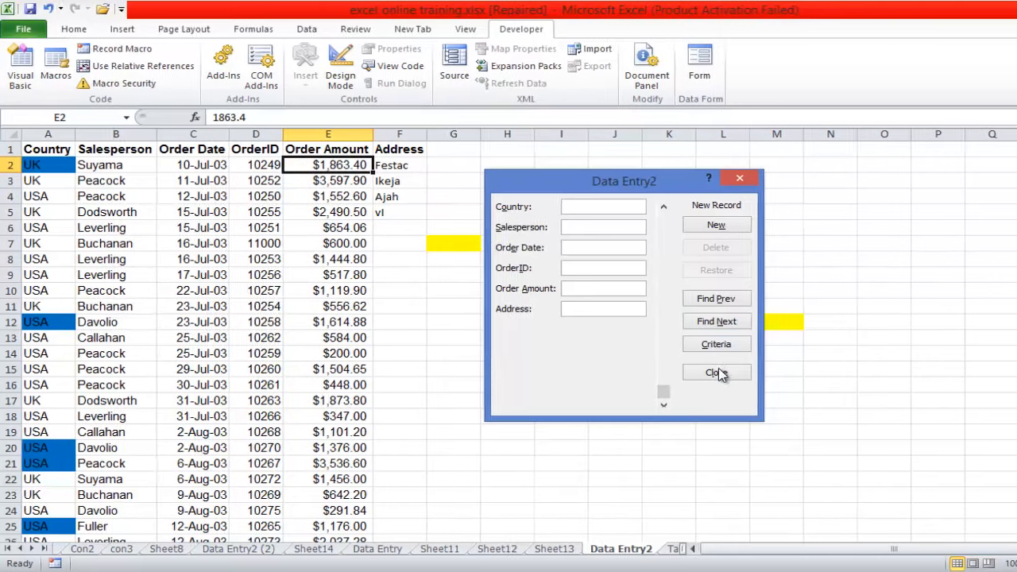
left_click(716, 372)
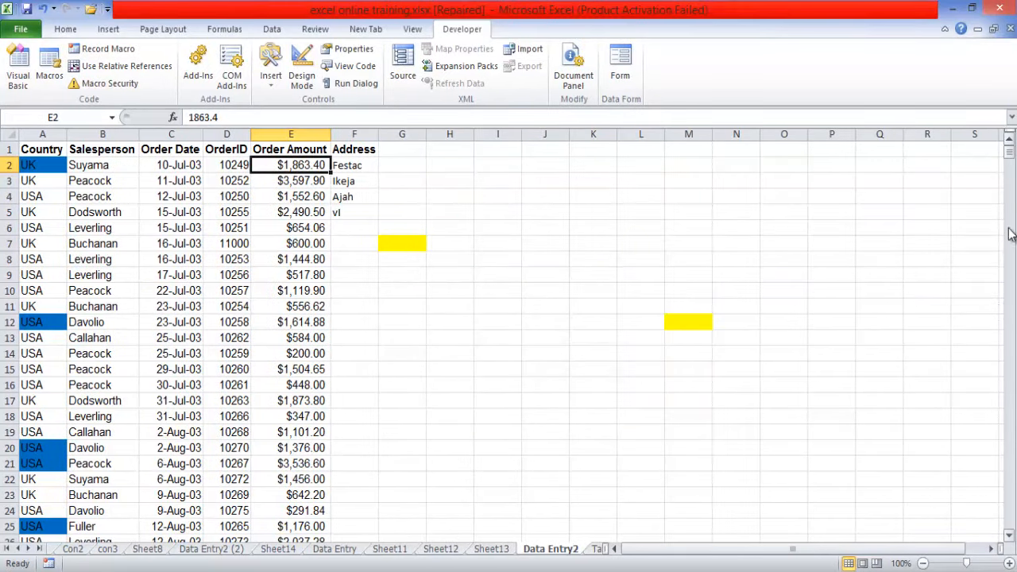
- Clear the UK entry from cell A801 below the list
left_click_drag(1005, 152, 1005, 167)
left_click(30, 463)
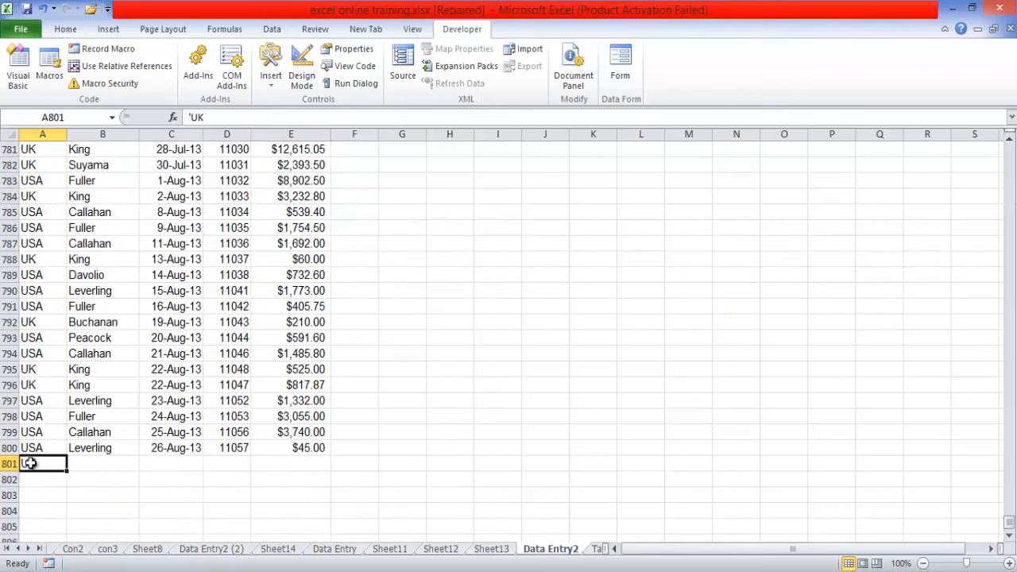
key("Delete")
- Reopen the data form, try to add a new record with the Country Rome, and close the form
left_click_drag(1009, 530, 1008, 149)
left_click(619, 75)
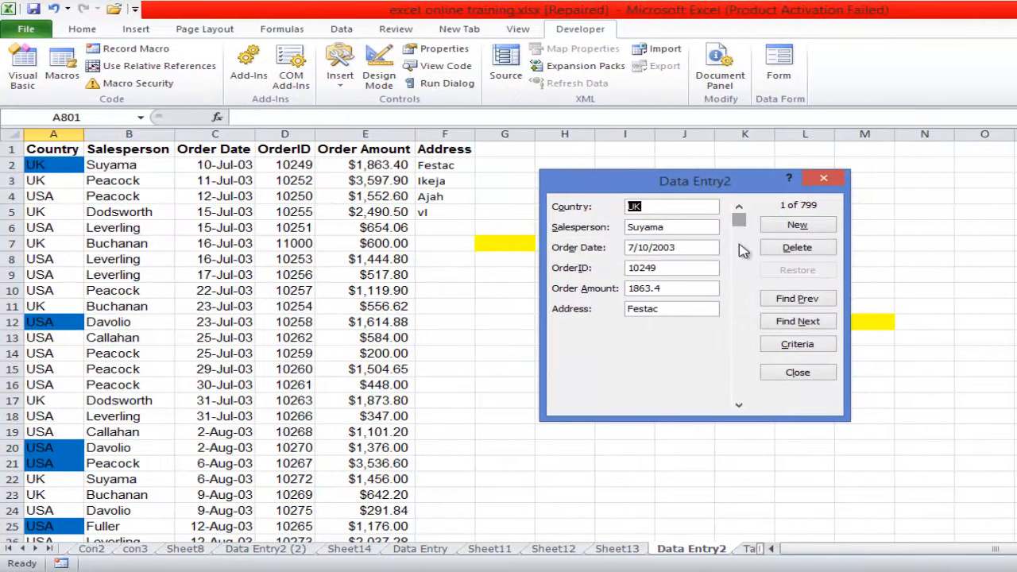
left_click_drag(738, 223, 741, 409)
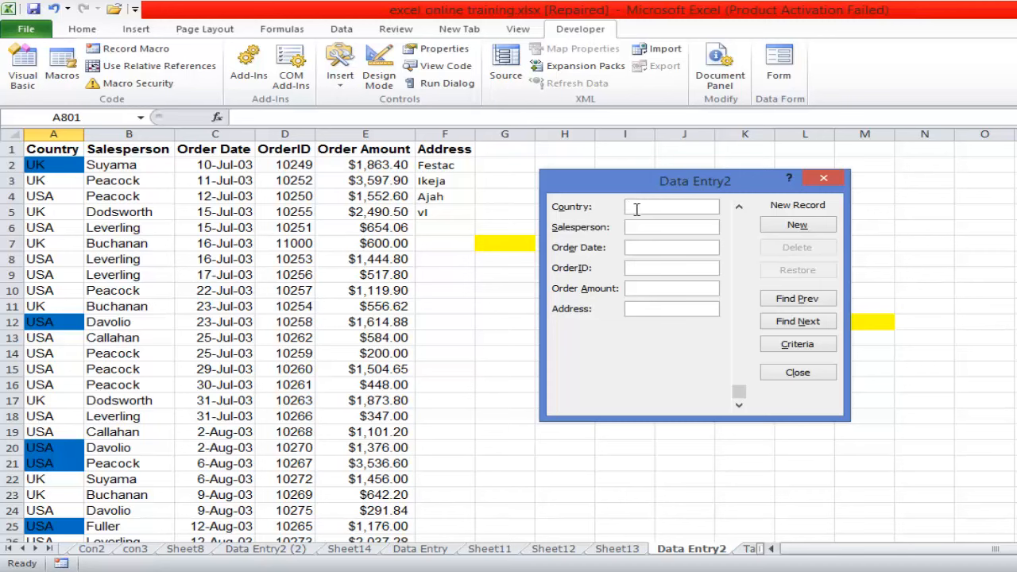
type("Rome")
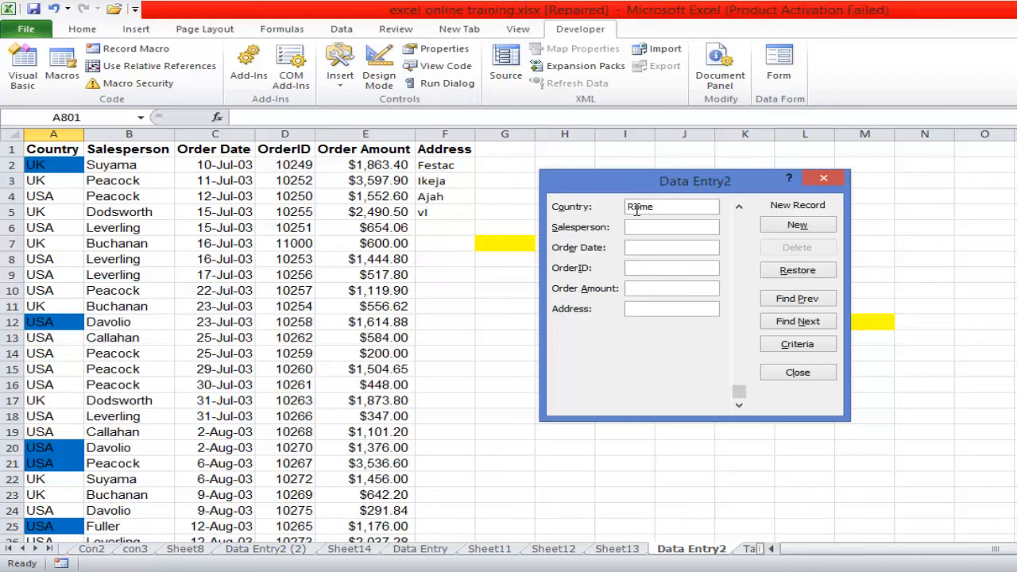
key("Return")
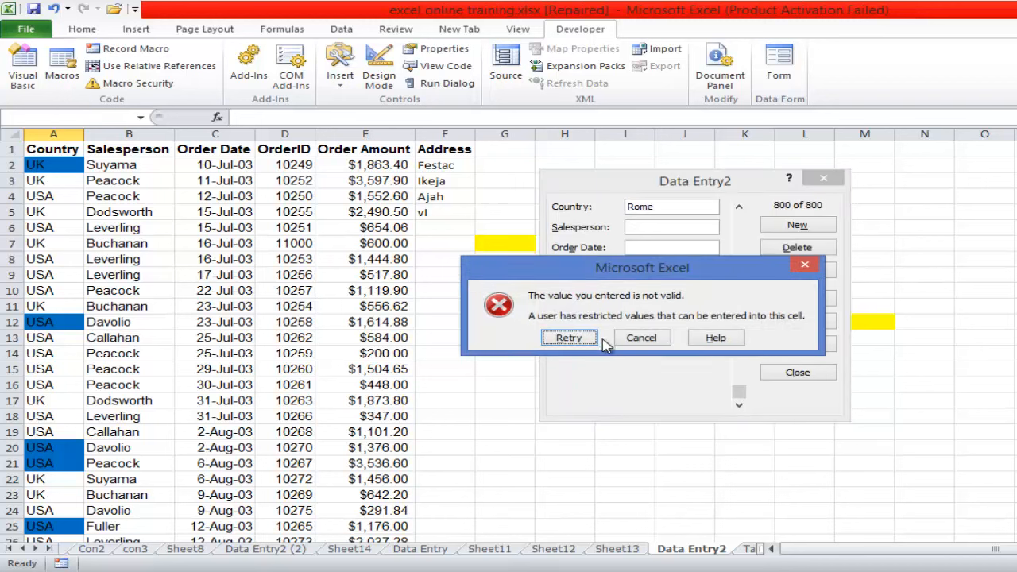
left_click(804, 265)
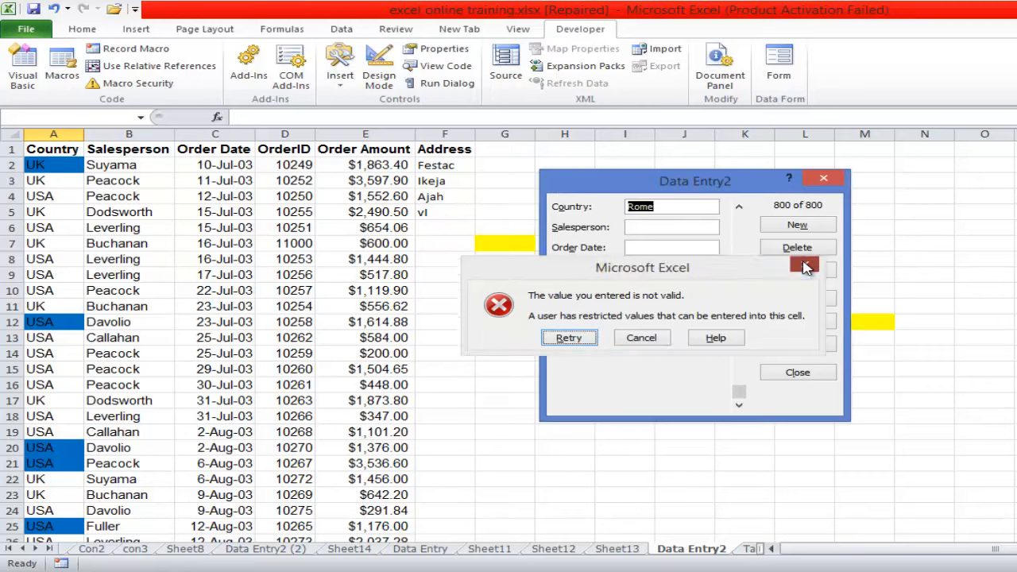
left_click(834, 182)
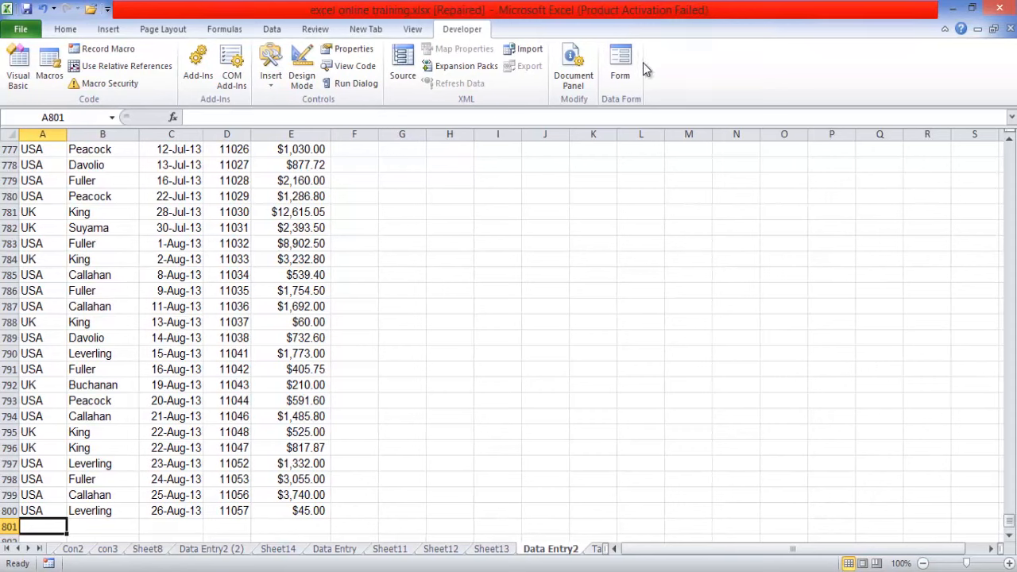
- Start a new record in the data form with Country USA, the salesperson's name in capitals and Order Date 22/09/2014
left_click(622, 71)
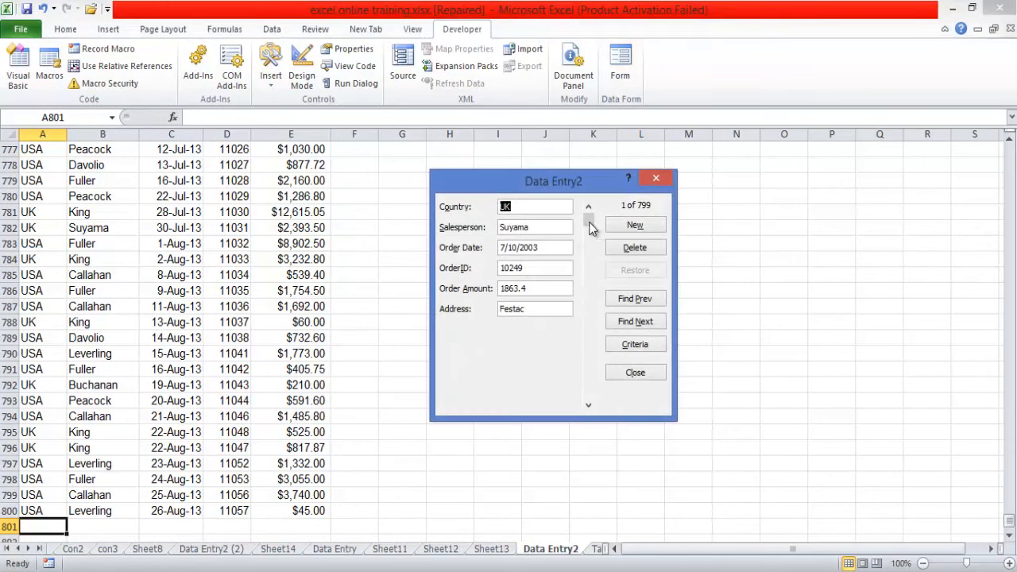
left_click_drag(590, 222, 595, 427)
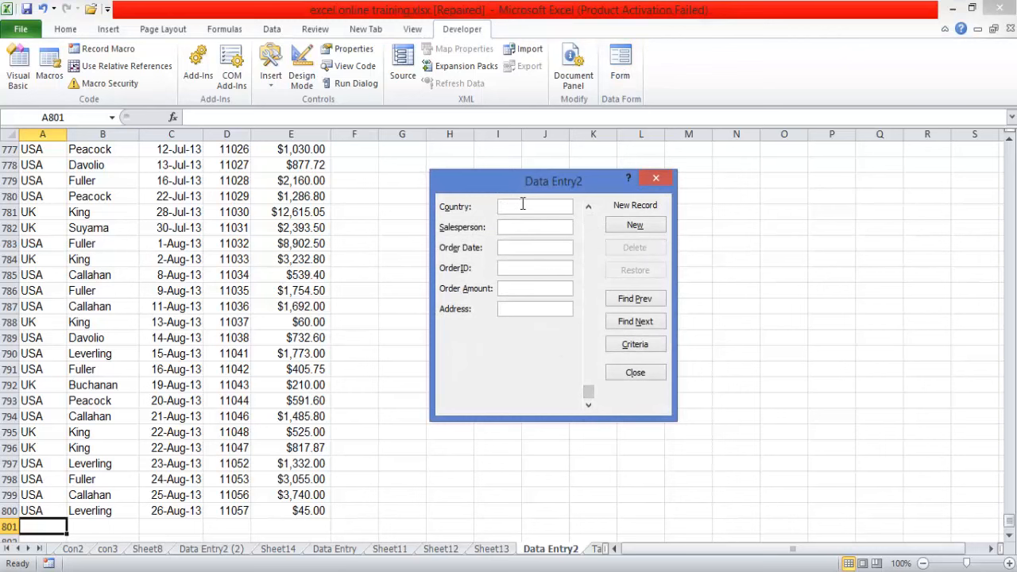
type("USA")
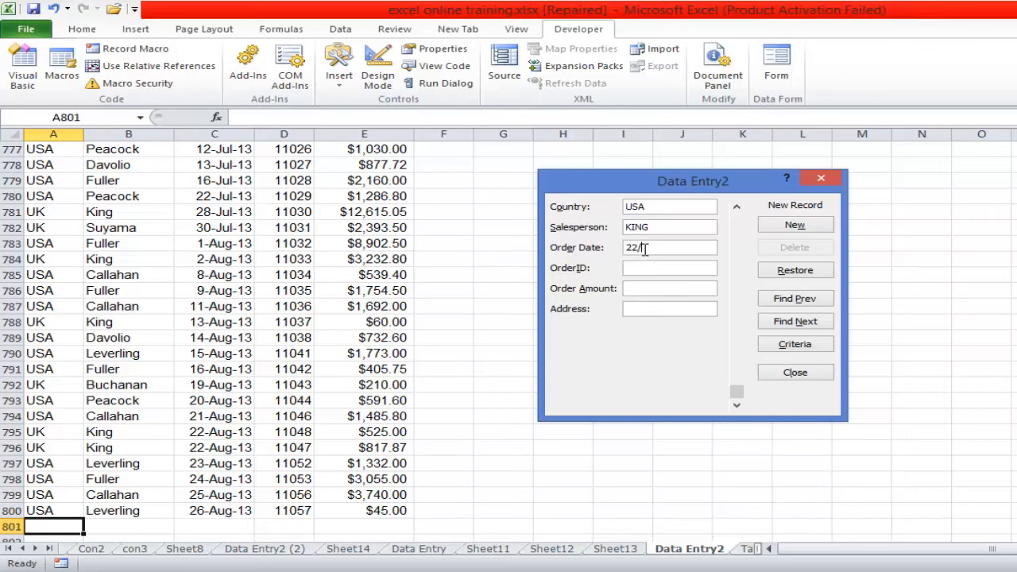
left_click(644, 249)
type("22/09/2014")
- Enter the next OrderID in sequence, Order Amount 400 and Address FESTAC, and try to add the record to the list
left_click(639, 267)
type("11")
type("0")
type("58")
type("400")
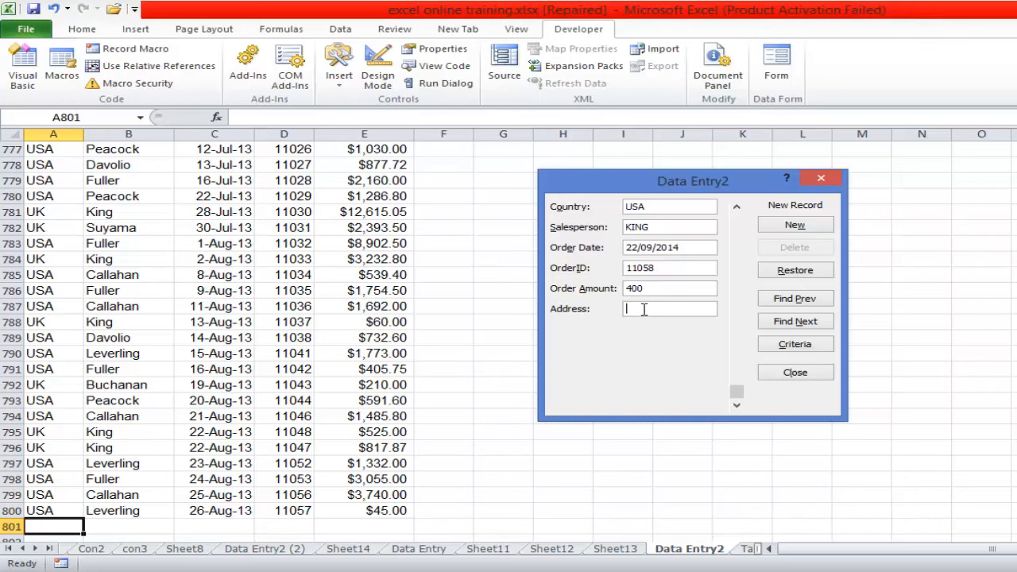
left_click(644, 308)
type("FESTAC")
left_click(792, 226)
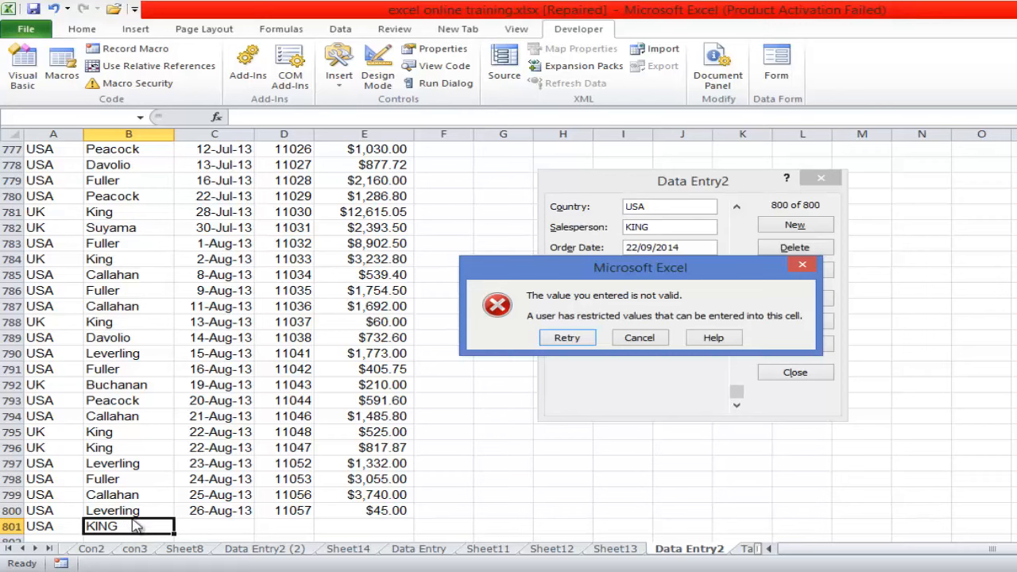
- Cancel the entry of the rejected record, delete it from the data form and close the form
left_click(804, 265)
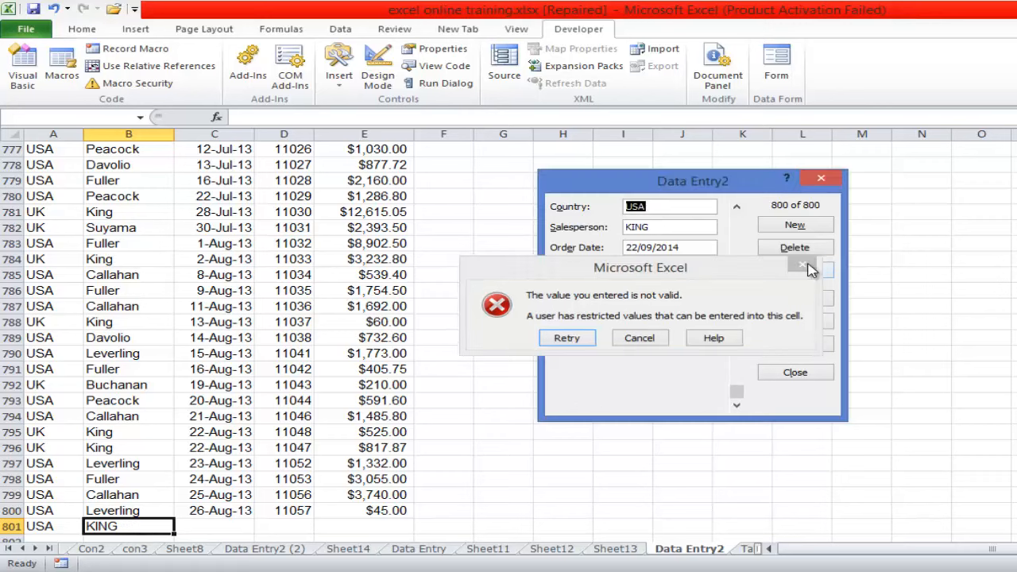
left_click(796, 374)
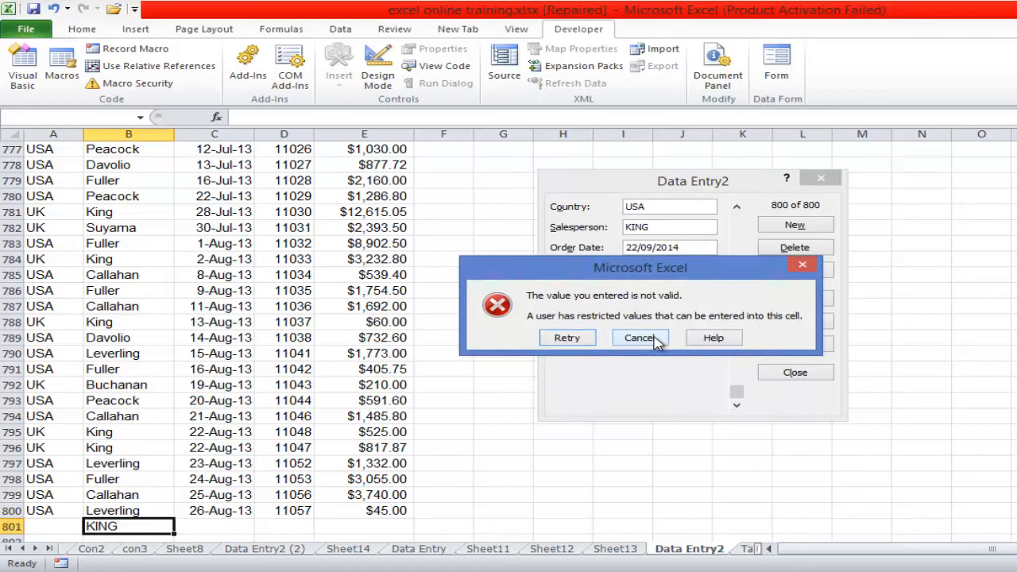
left_click(639, 338)
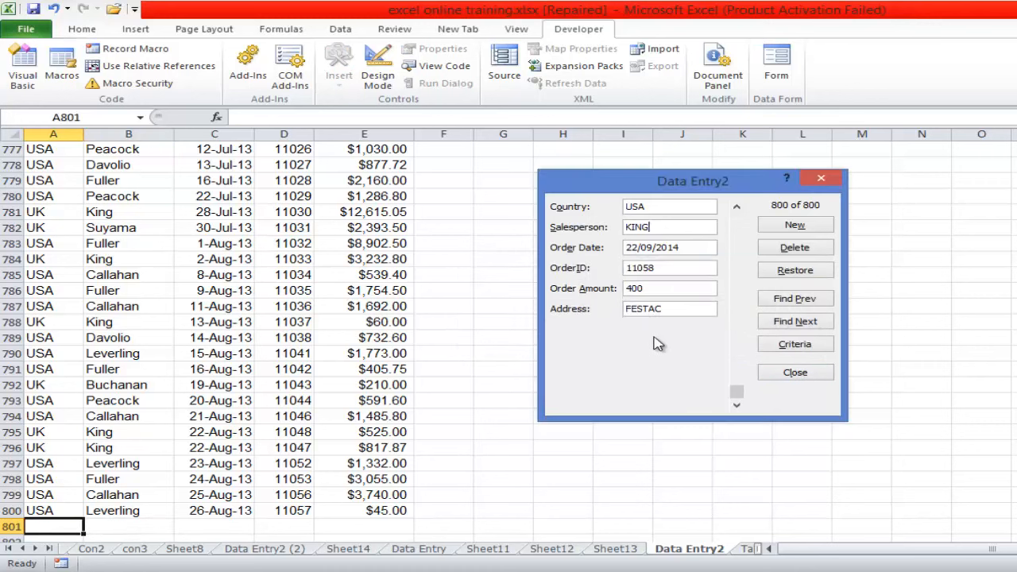
left_click(795, 372)
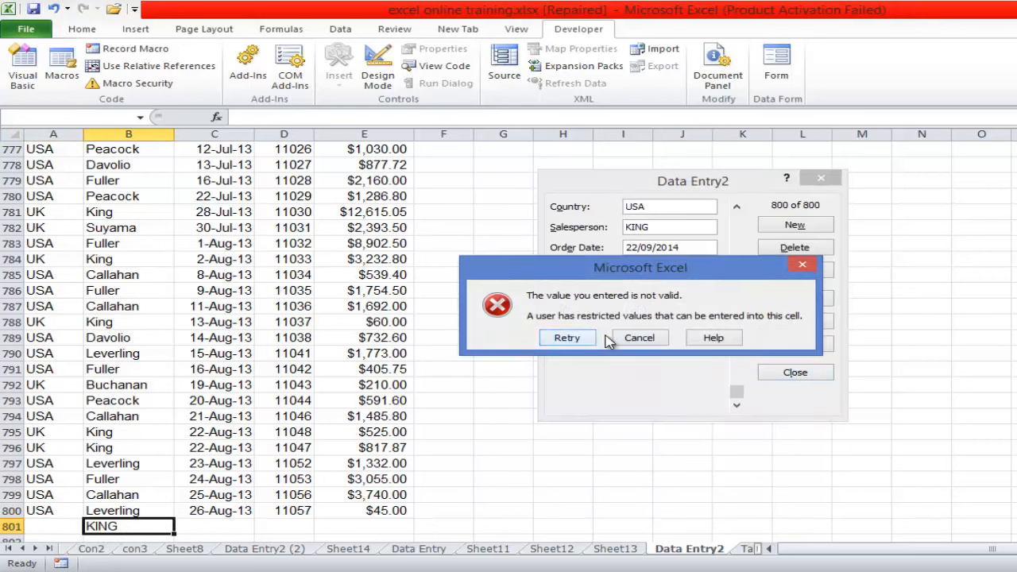
left_click(639, 339)
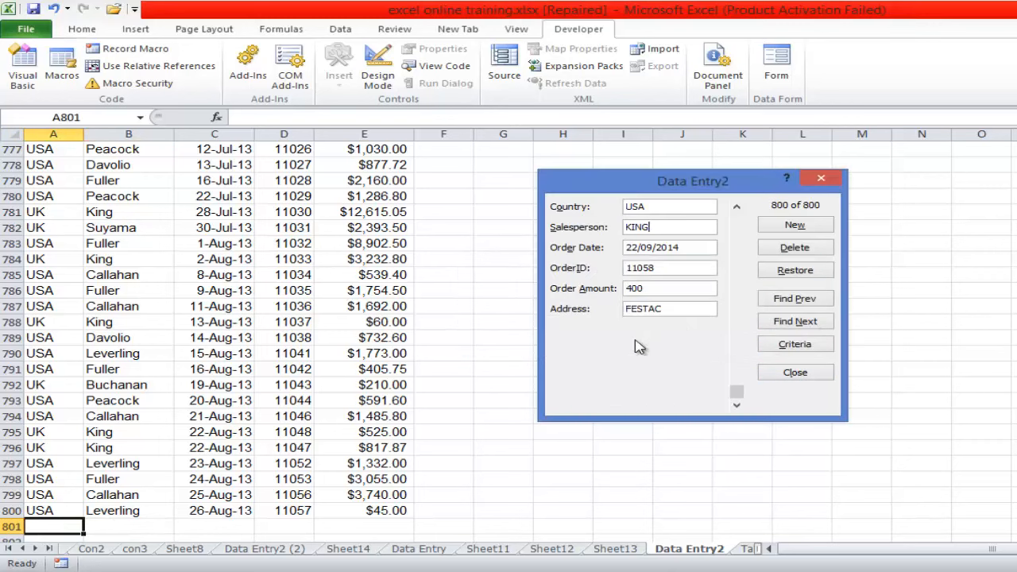
left_click(795, 252)
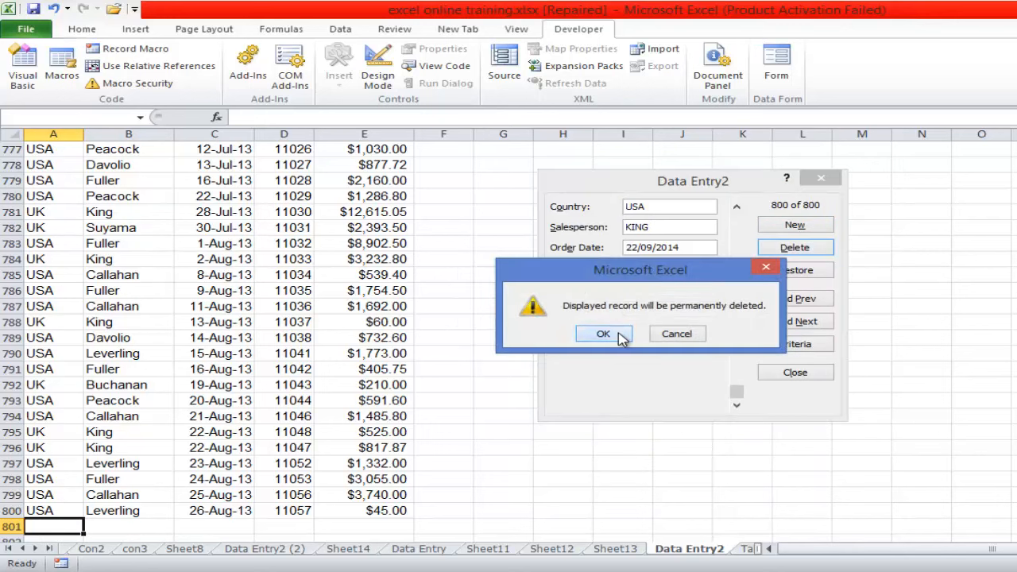
left_click(621, 337)
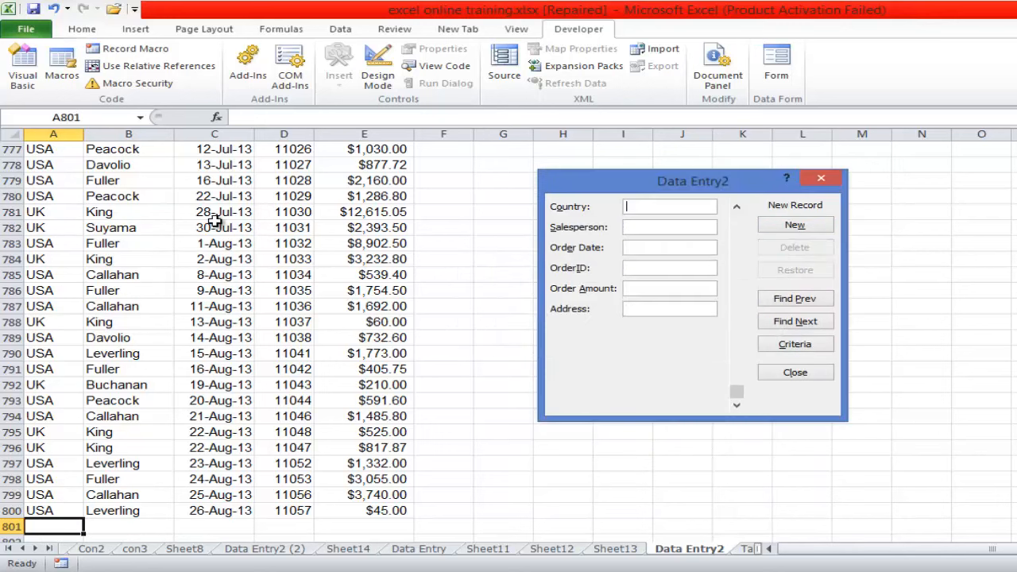
left_click(821, 181)
- Set the minimum text length in the Salesperson column's data validation to 2
left_click(128, 134)
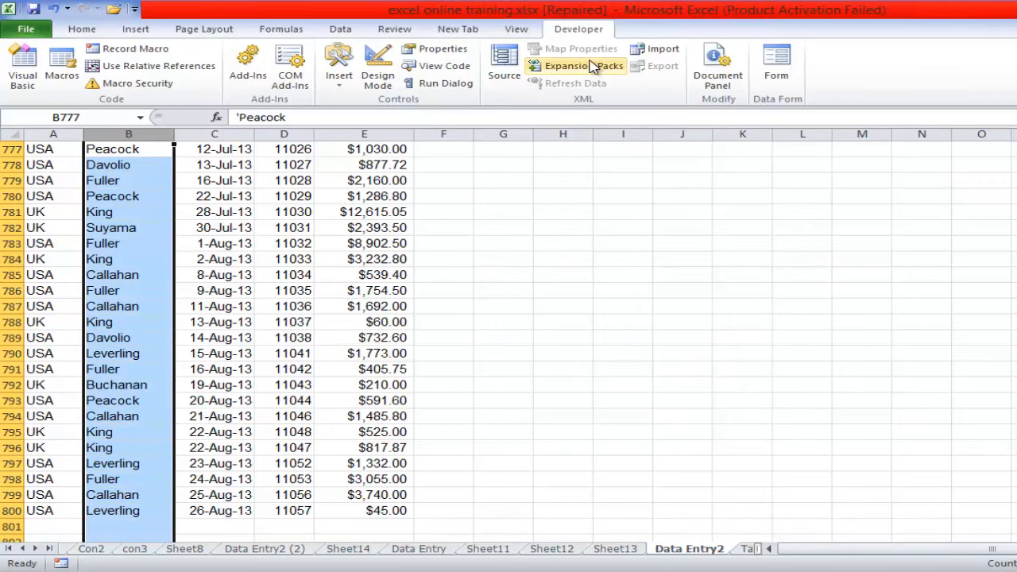
left_click(337, 30)
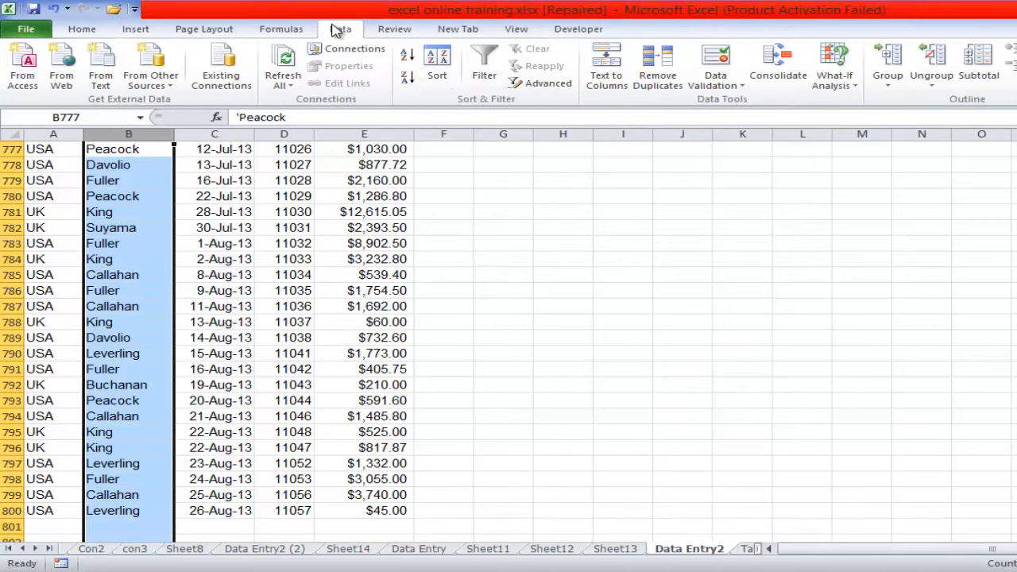
left_click(744, 87)
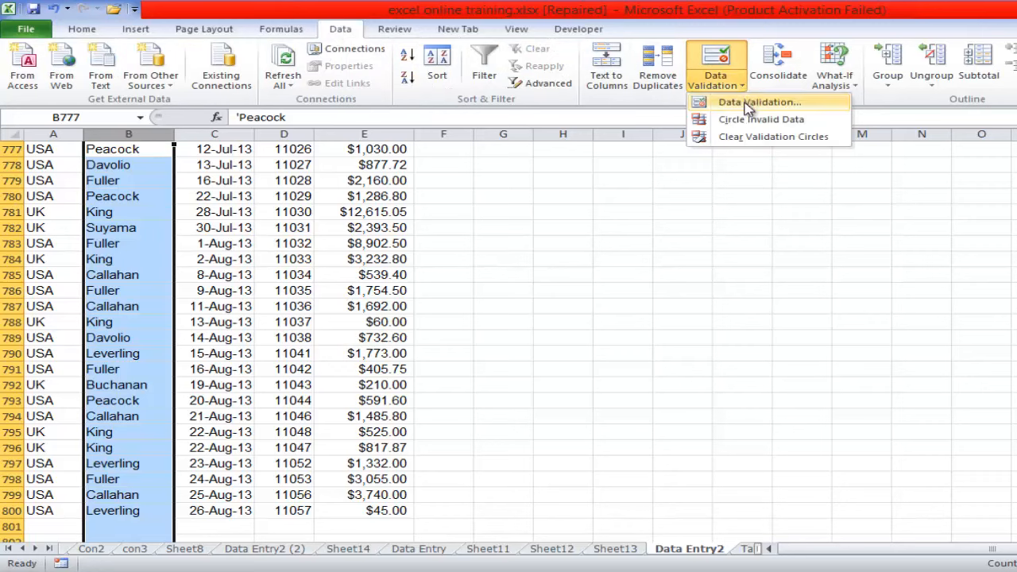
left_click(747, 103)
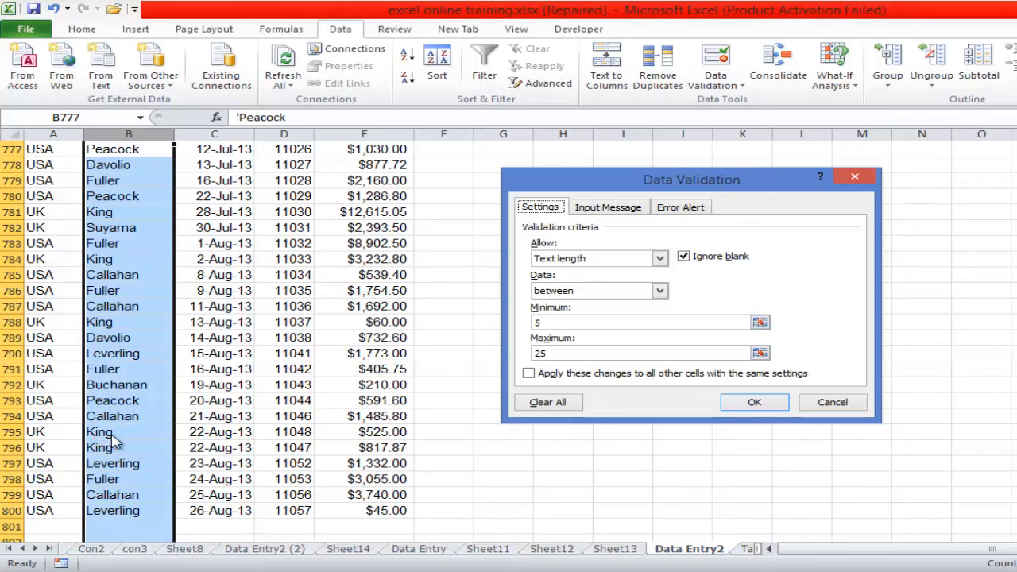
left_click(543, 322)
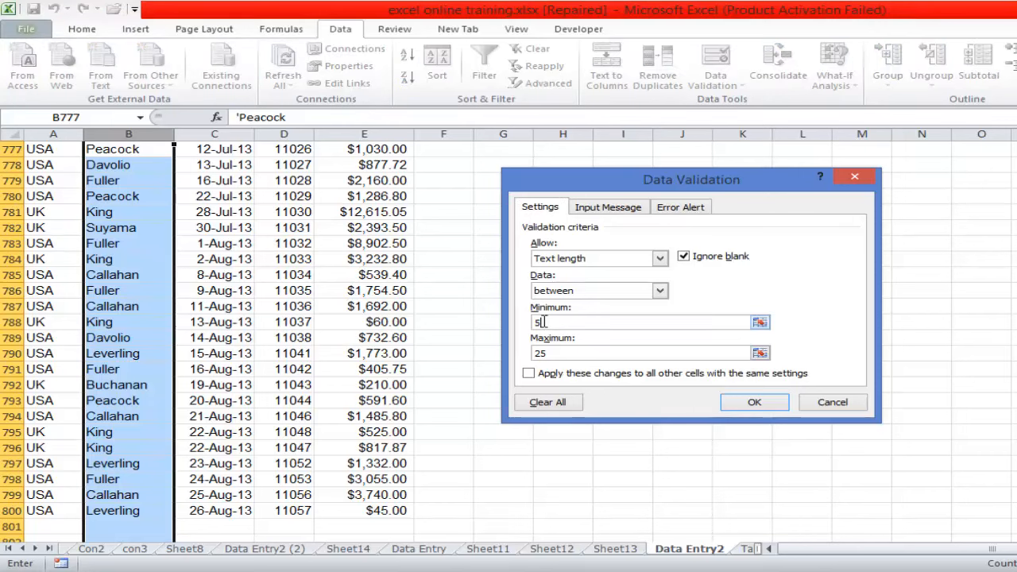
key("BackSpace")
type("2")
left_click(752, 401)
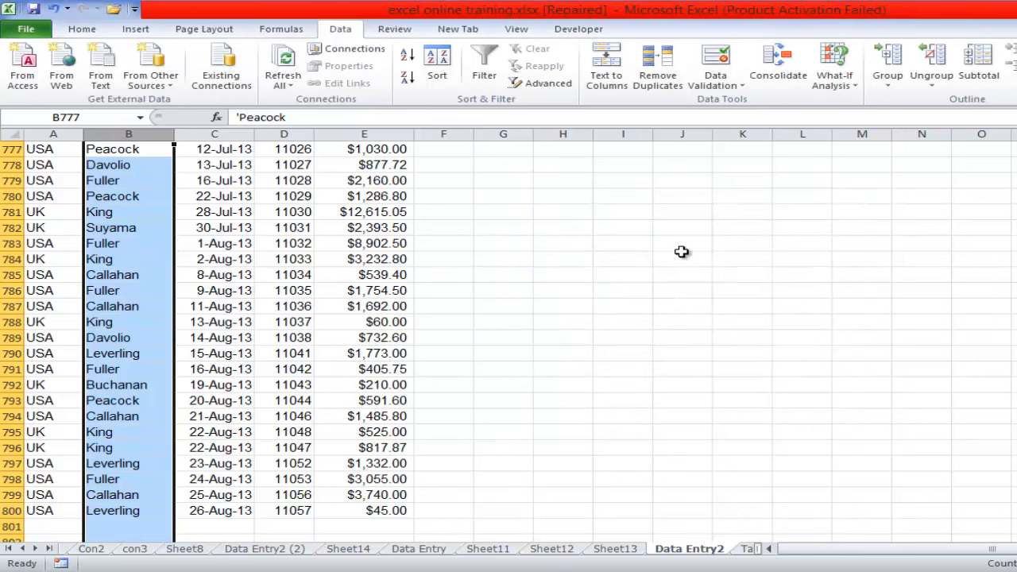
- Open the data form on a new record and enter Country USA and the salesperson's name
left_click(322, 312)
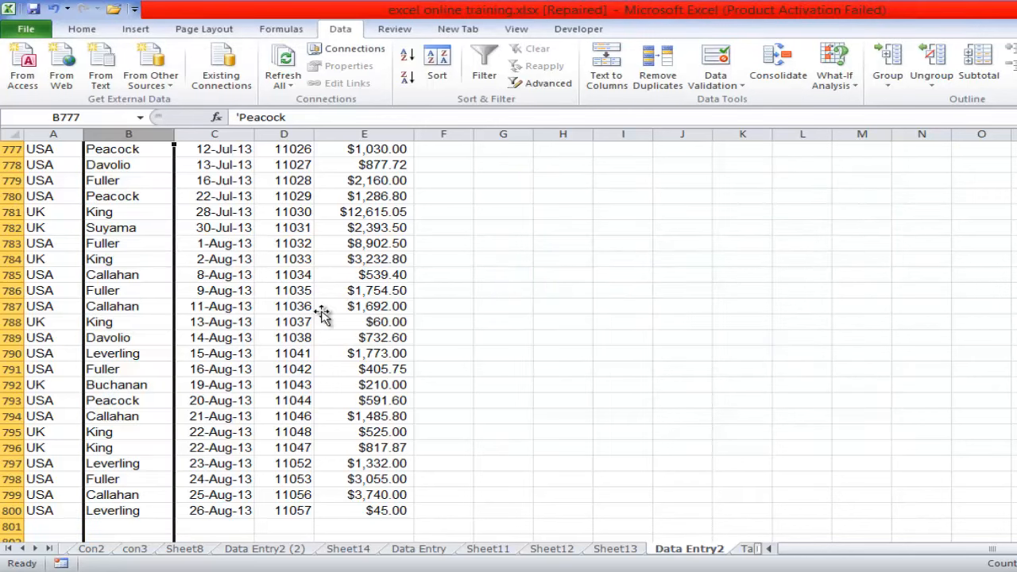
left_click(579, 30)
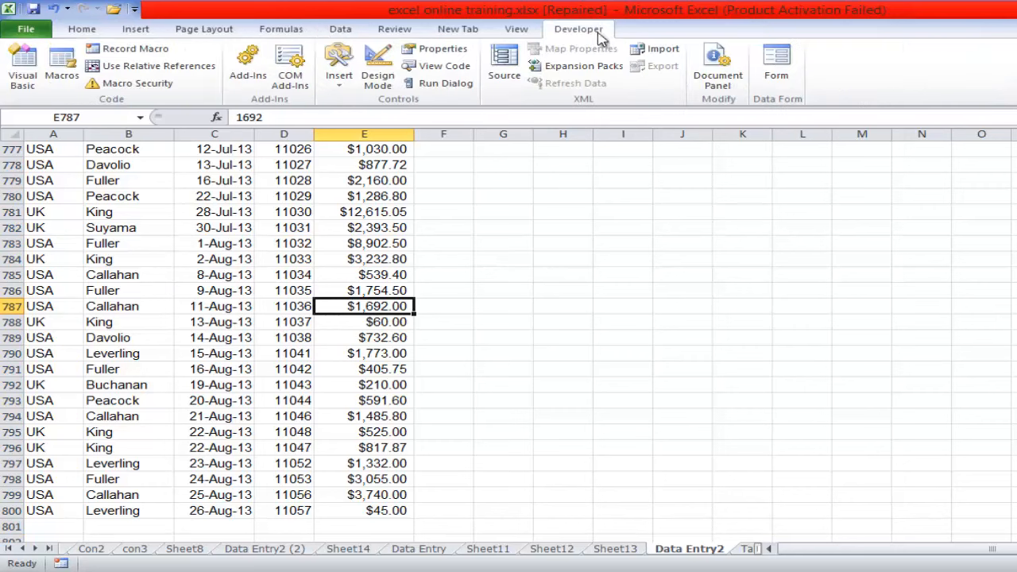
left_click(775, 72)
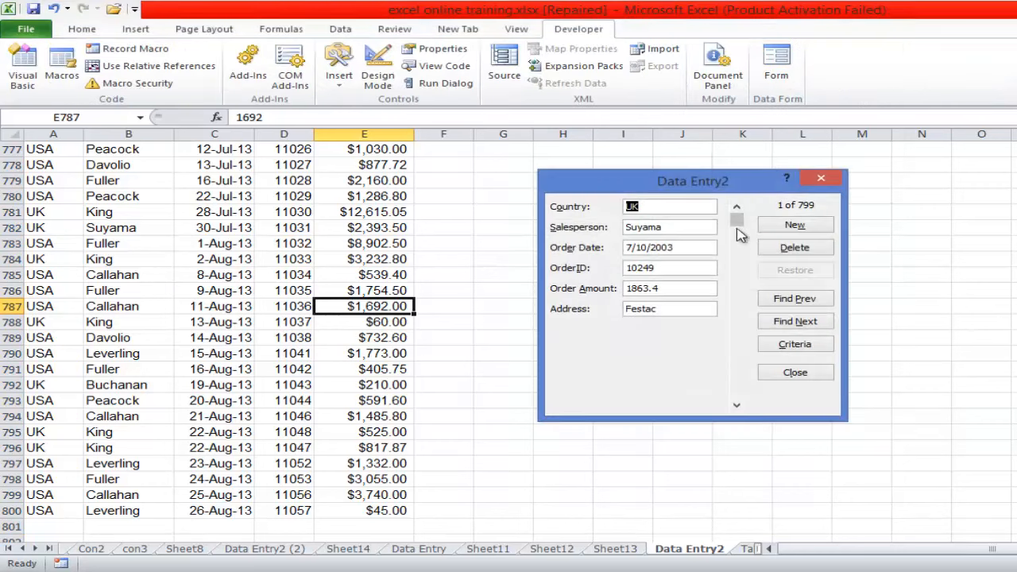
left_click_drag(736, 220, 736, 392)
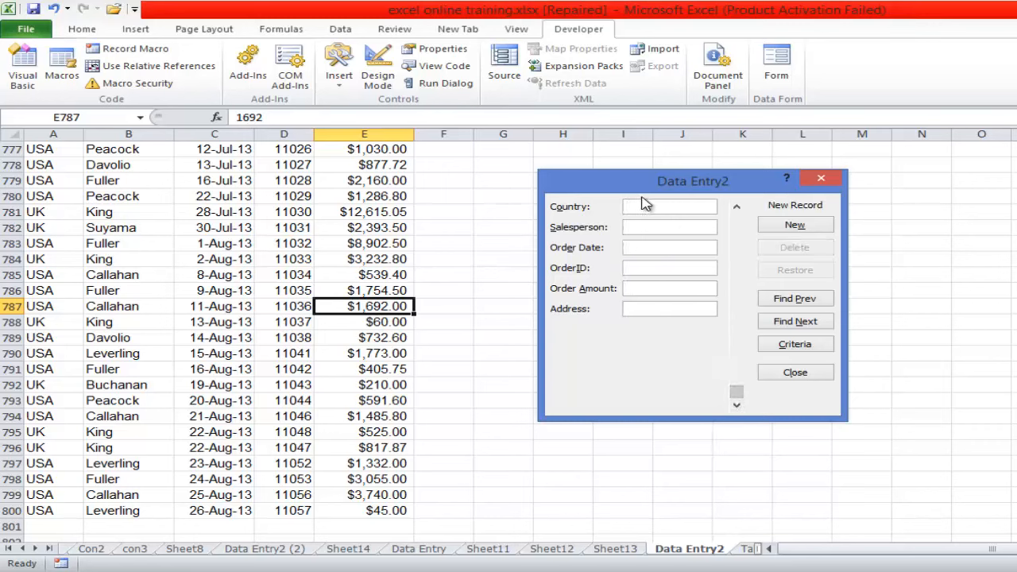
type("USA")
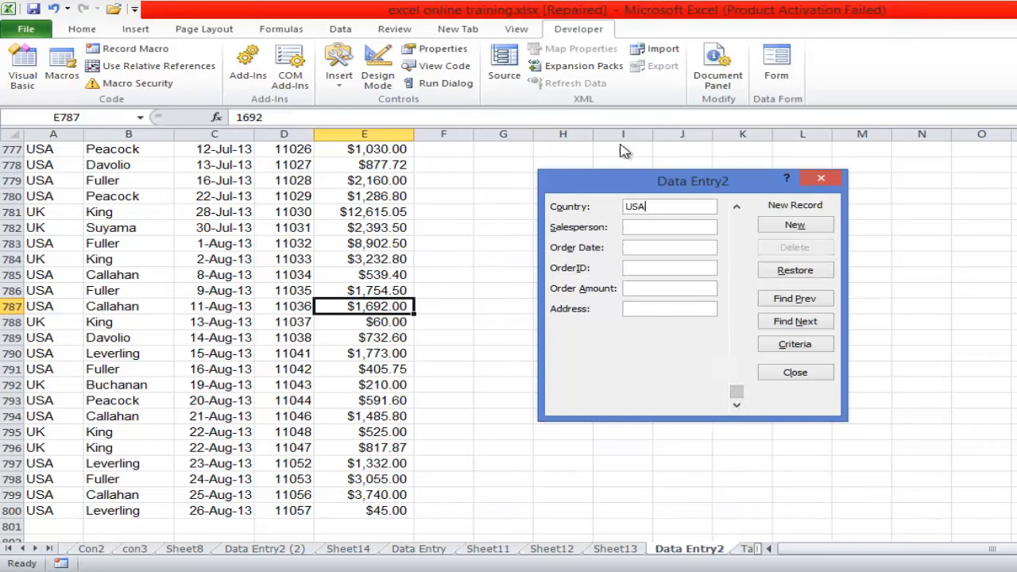
left_click(638, 226)
type("Kin")
type("g")
- Set the new record's Order Date to 2/04/2014
type("0")
key("BackSpace")
type("2")
type("/")
type("09")
type("/2")
key("BackSpace")
key("BackSpace")
key("BackSpace")
type("4/2014110")
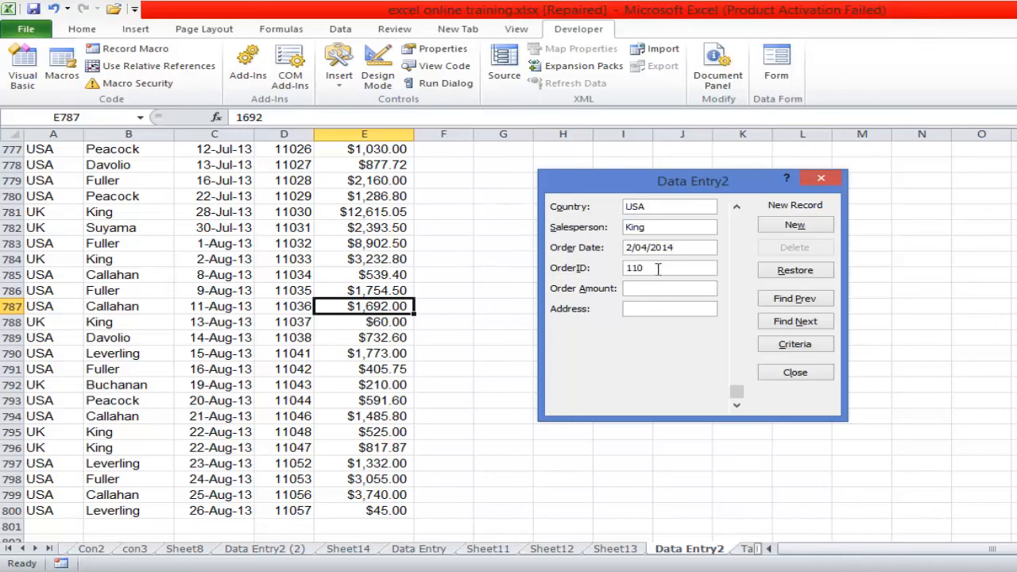
type("58")
- Enter the next OrderID in sequence and an Order Amount of 34500.00 for the new record
left_click(659, 289)
type("34500.00")
- Set the new record's Address to Festac, add the record to the list and close the data form
left_click(656, 309)
type("Festac")
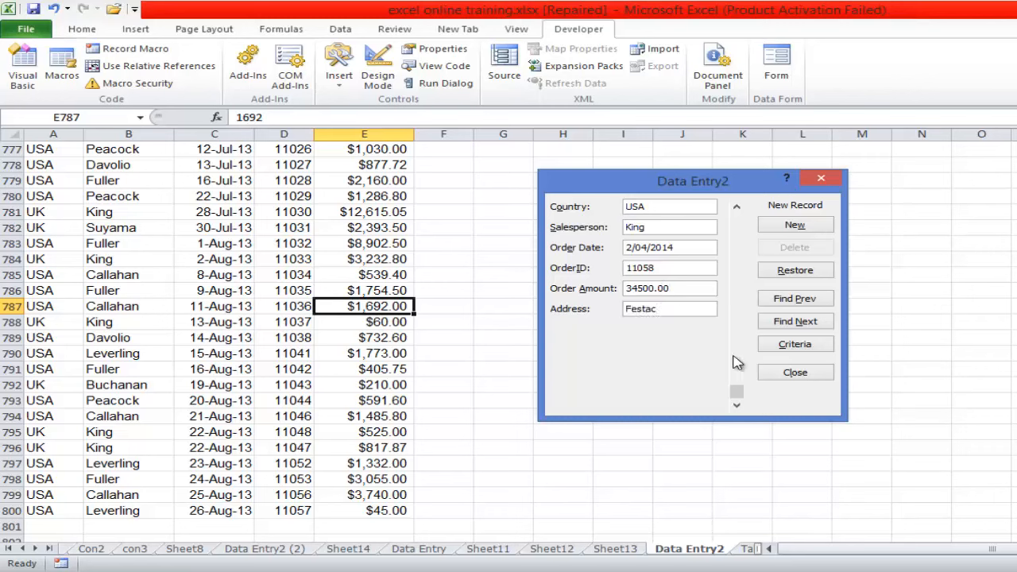
left_click(787, 226)
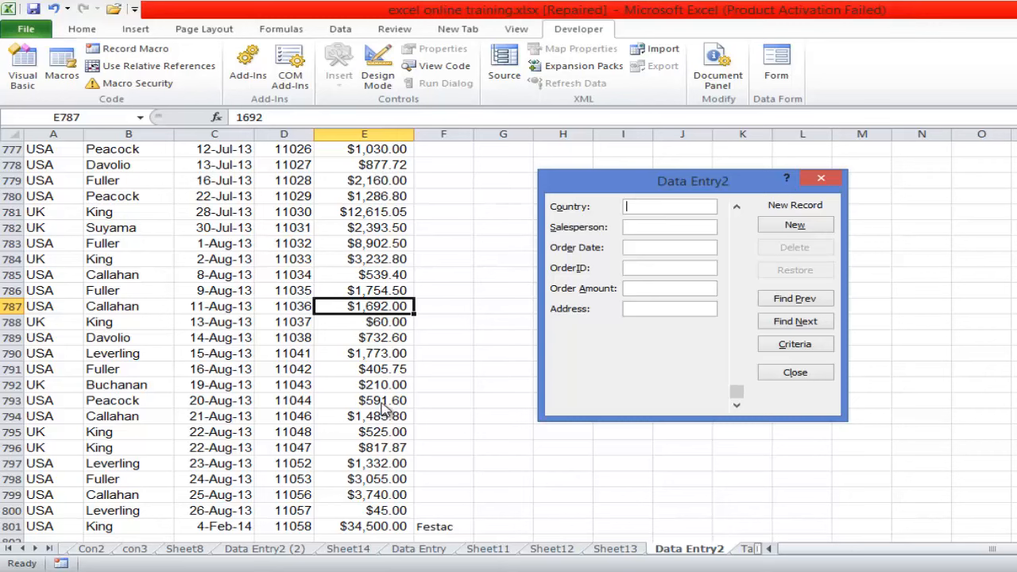
left_click(790, 372)
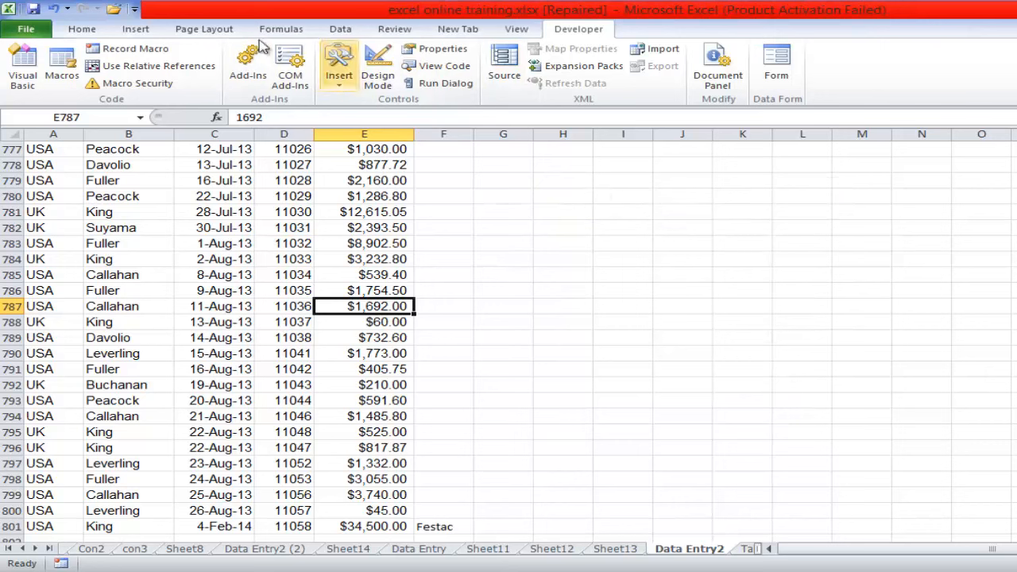
- Circle the invalid data on the Data Entry2 sheet and show the marked cells from the header row
left_click(339, 30)
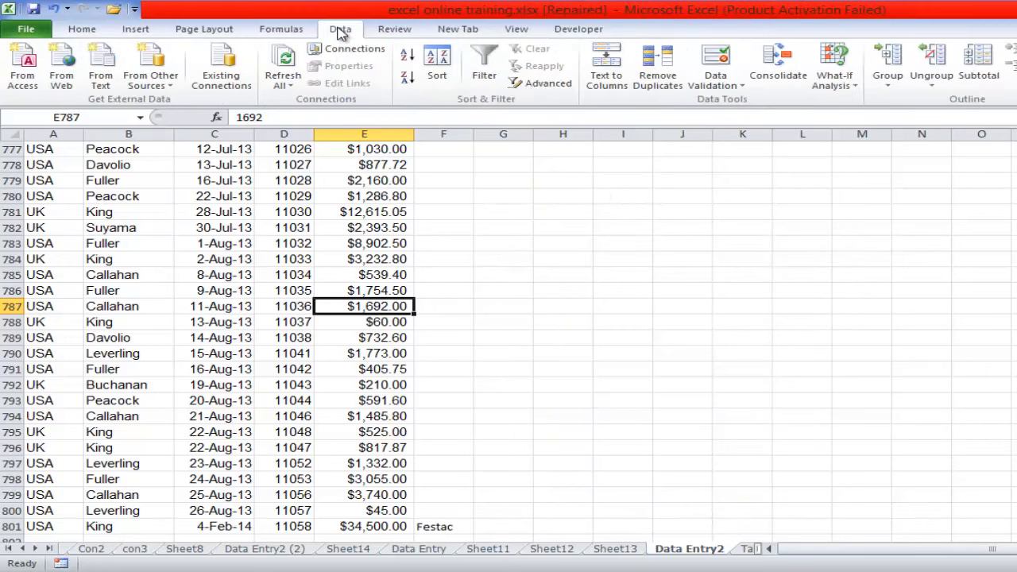
left_click(740, 85)
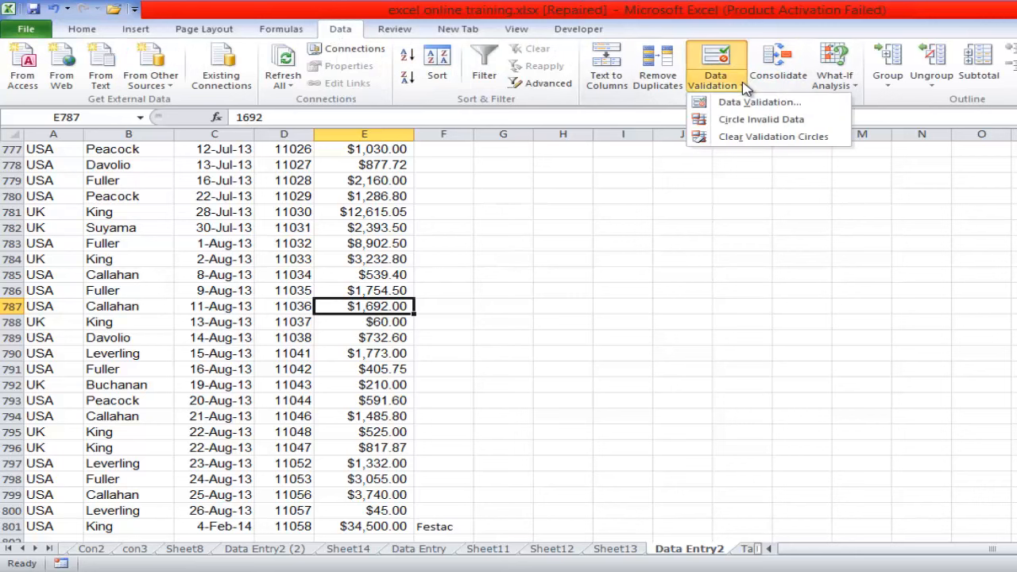
left_click(737, 120)
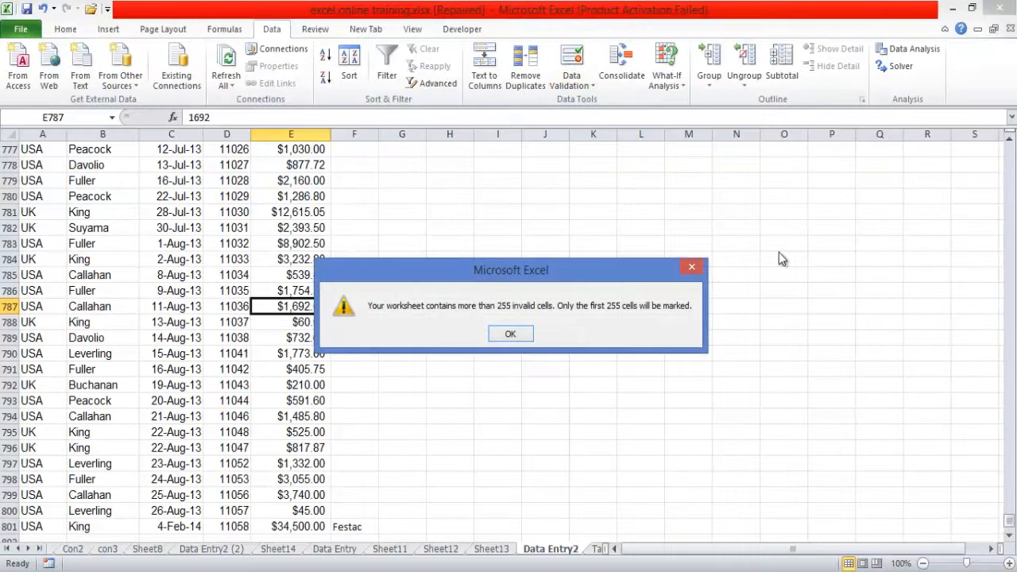
left_click(511, 334)
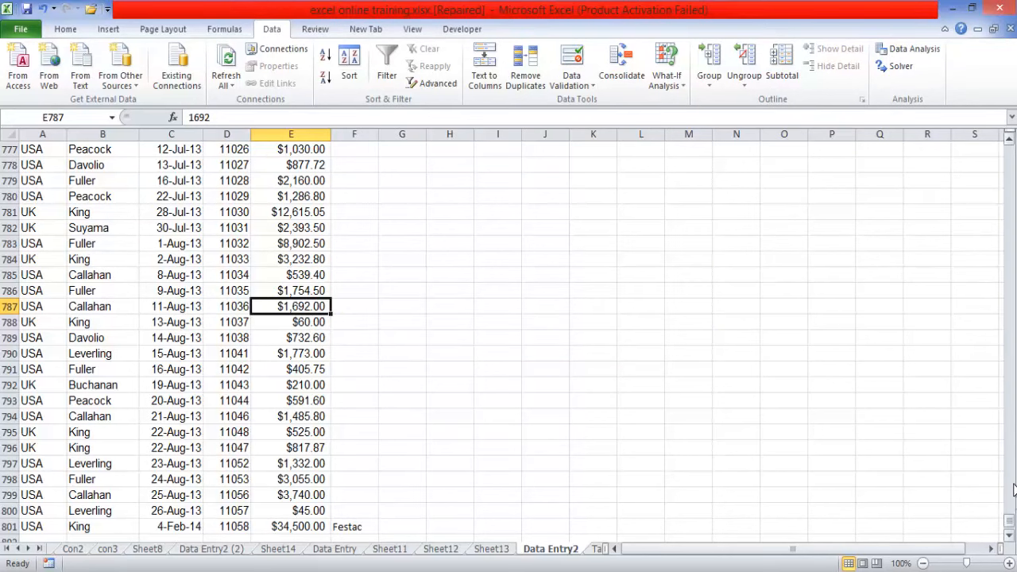
left_click_drag(1000, 290, 999, 148)
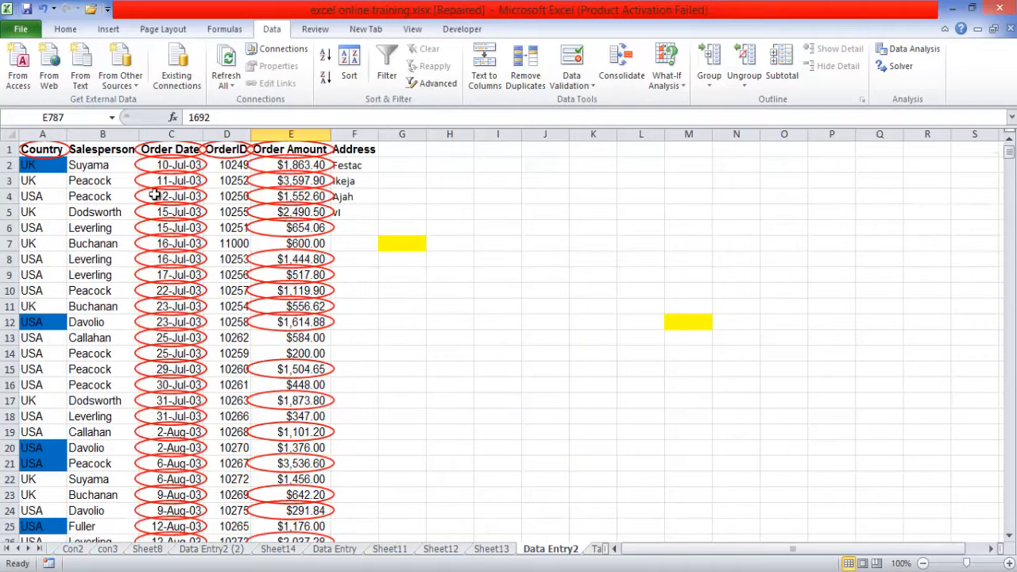
left_click(169, 135)
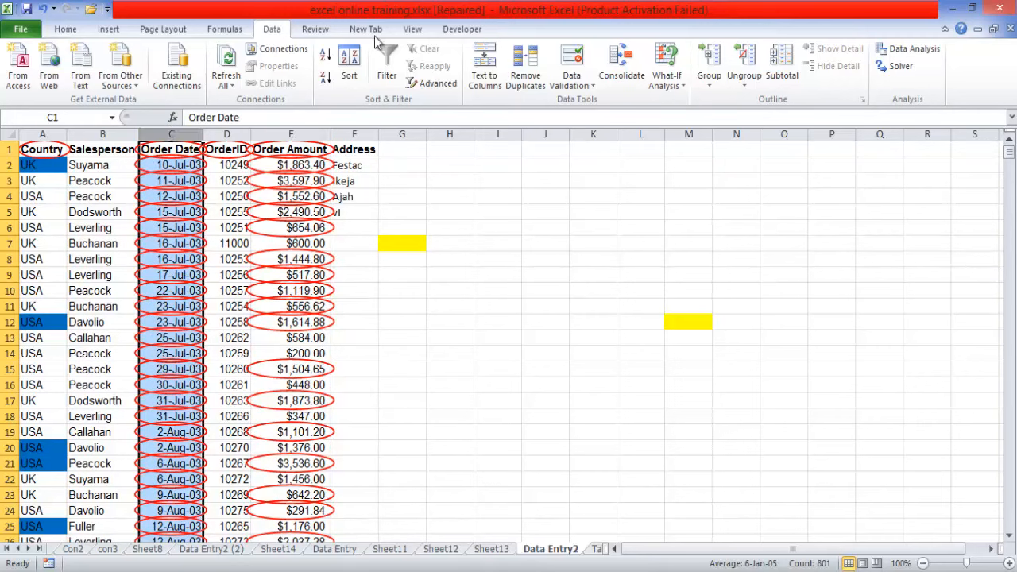
left_click(592, 86)
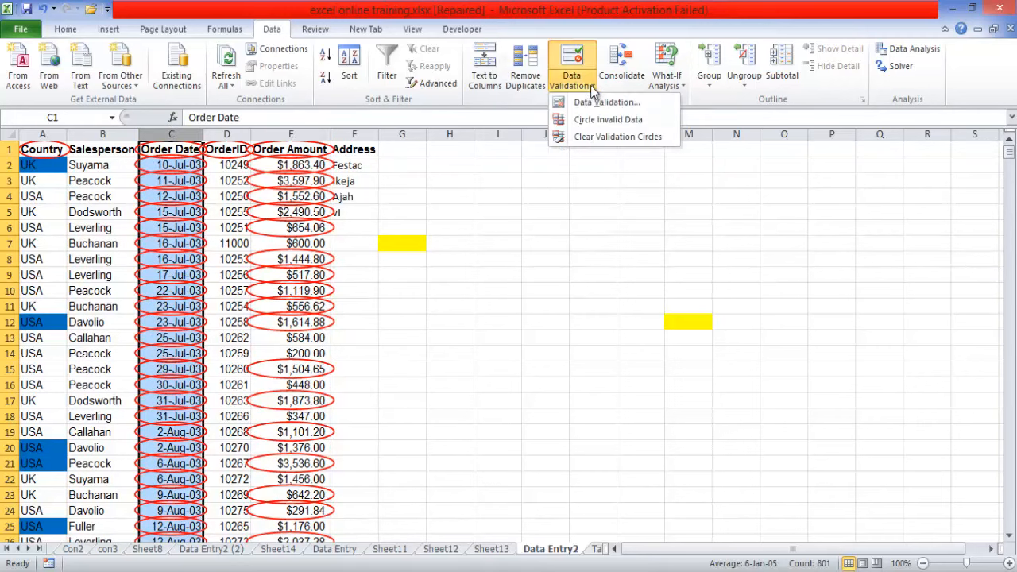
left_click(45, 150)
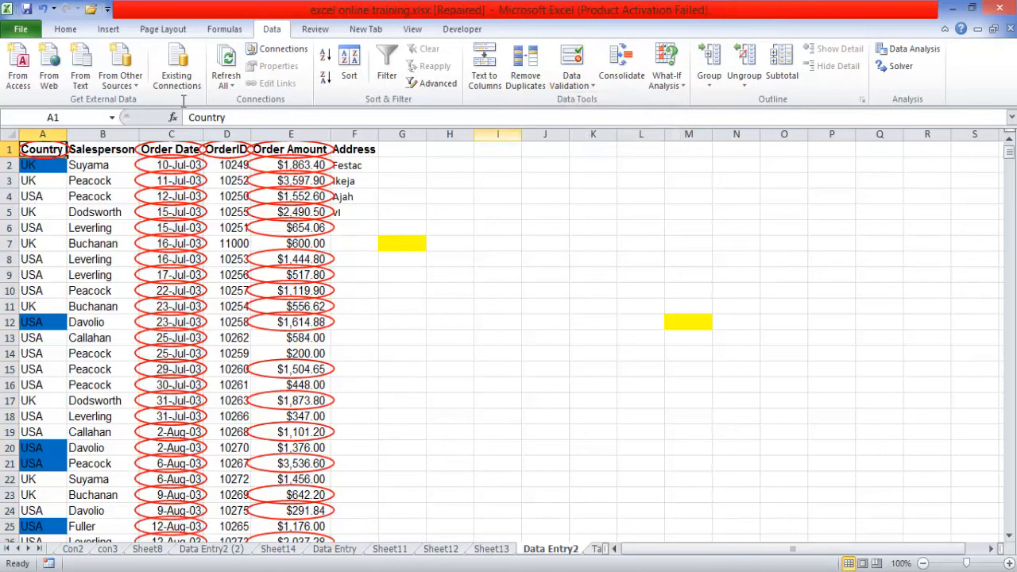
- Review the data validation rule applied to the Country column, including its maximum text length, and close the settings without changes
left_click(48, 135)
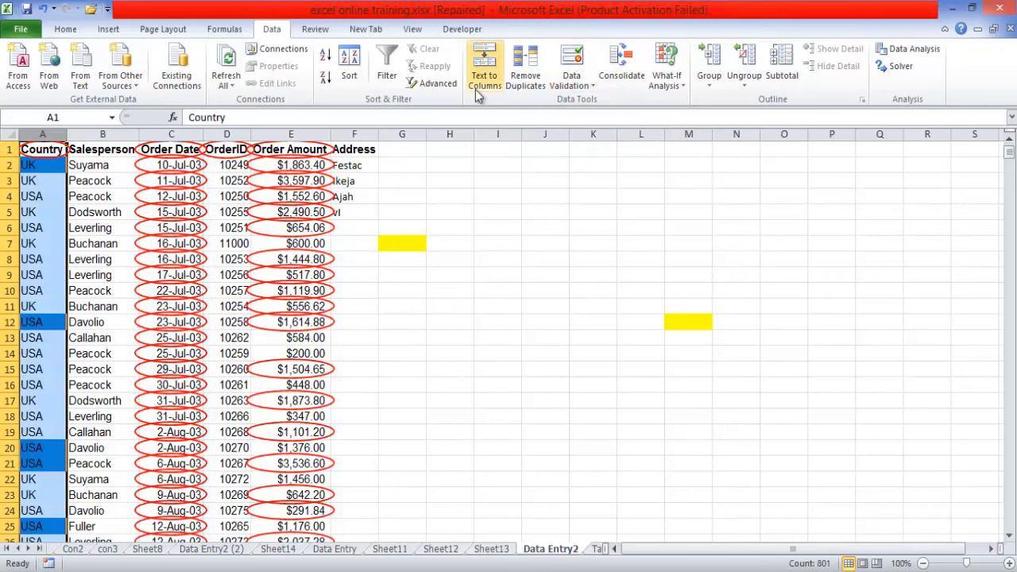
left_click(583, 85)
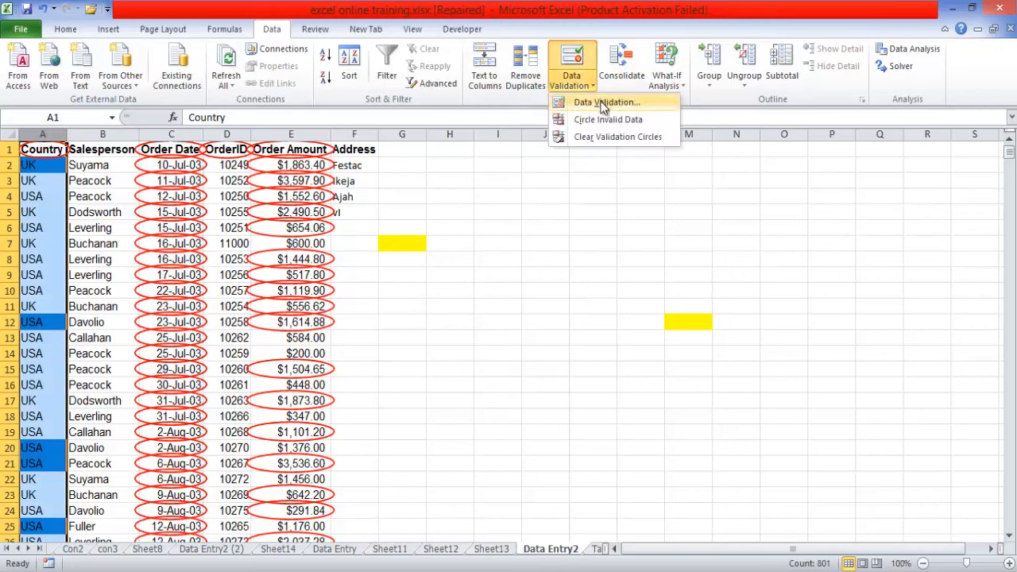
left_click(604, 104)
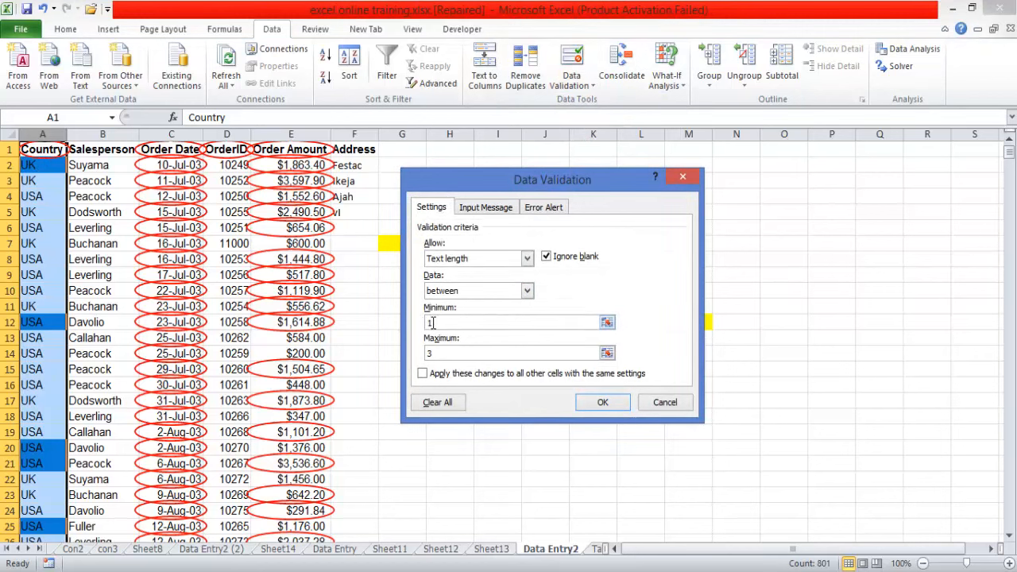
left_click(435, 354)
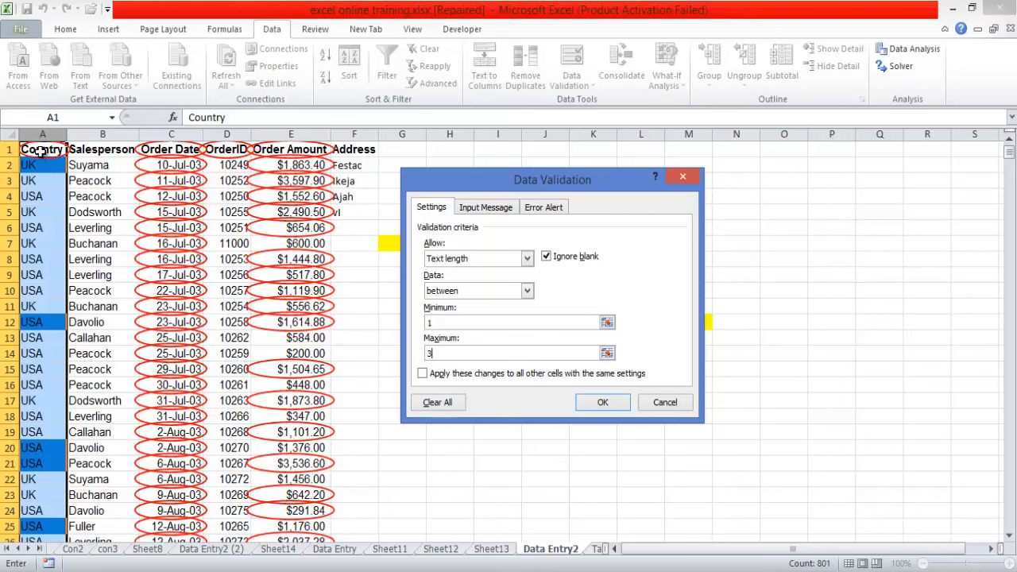
left_click(682, 173)
- Delete the Country header from cell A1 and clear the validation circles from the sheet
left_click(48, 153)
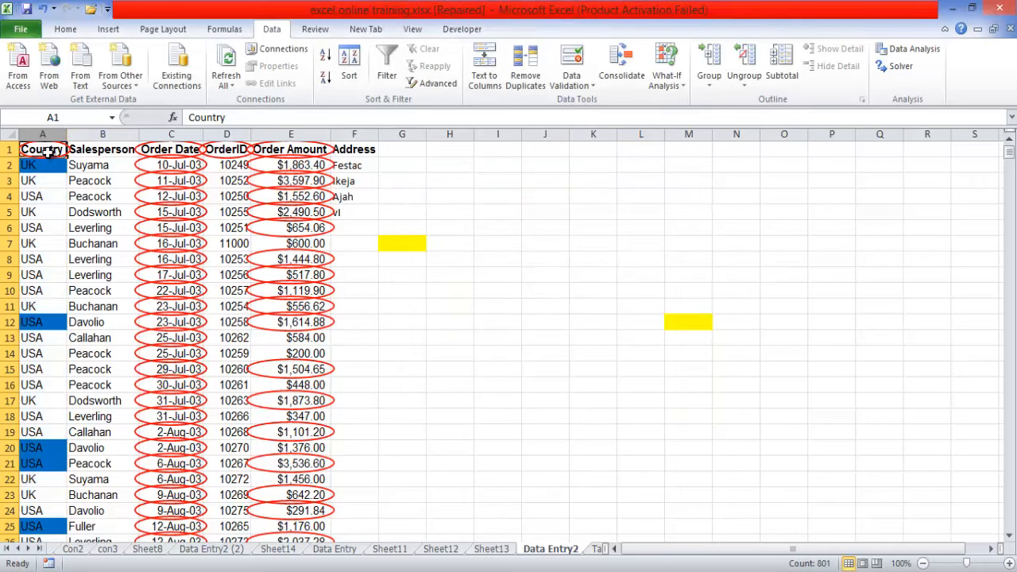
key("Delete")
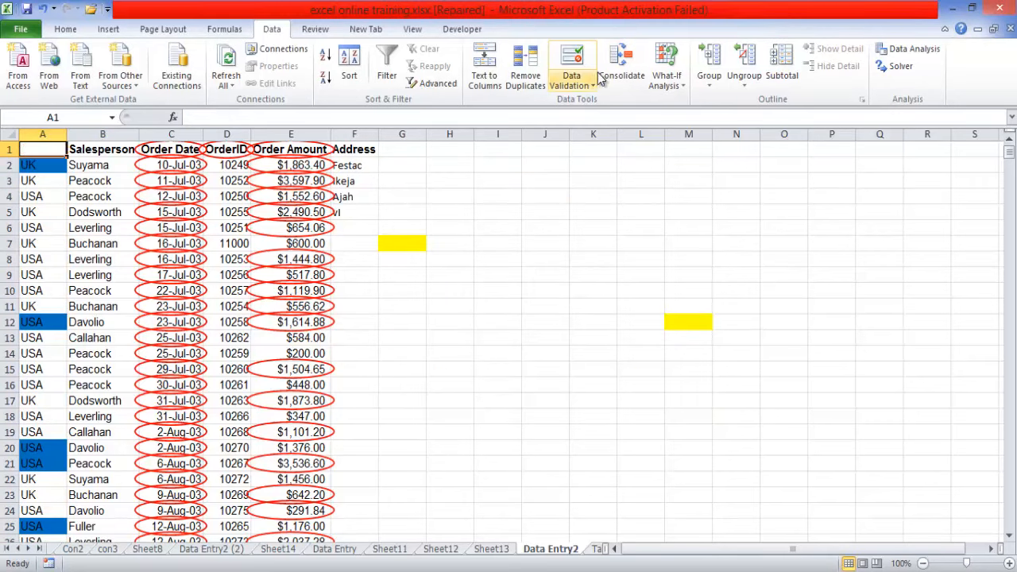
left_click(590, 85)
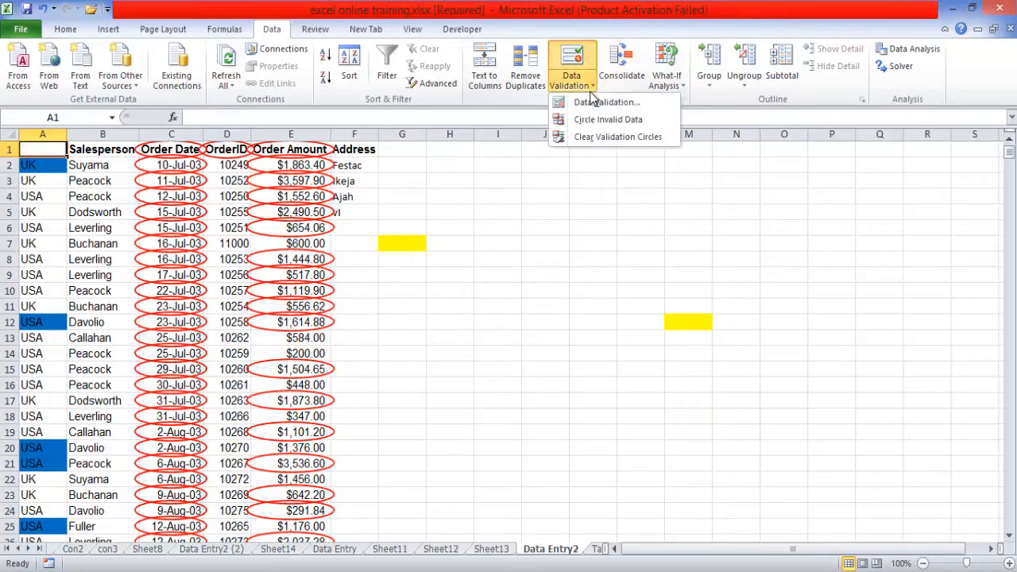
left_click(599, 138)
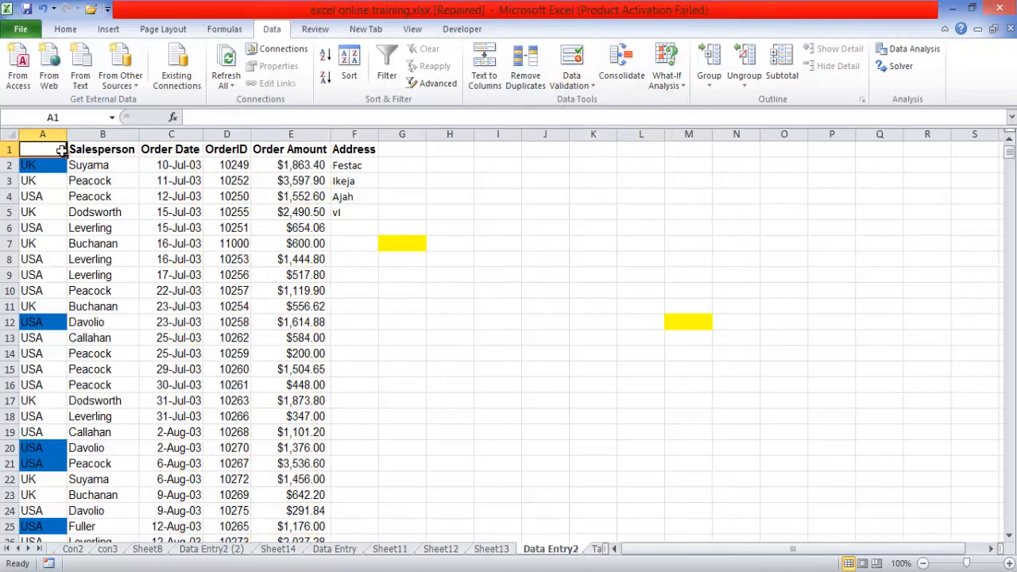
key("Escape")
left_click_drag(31, 150, 361, 148)
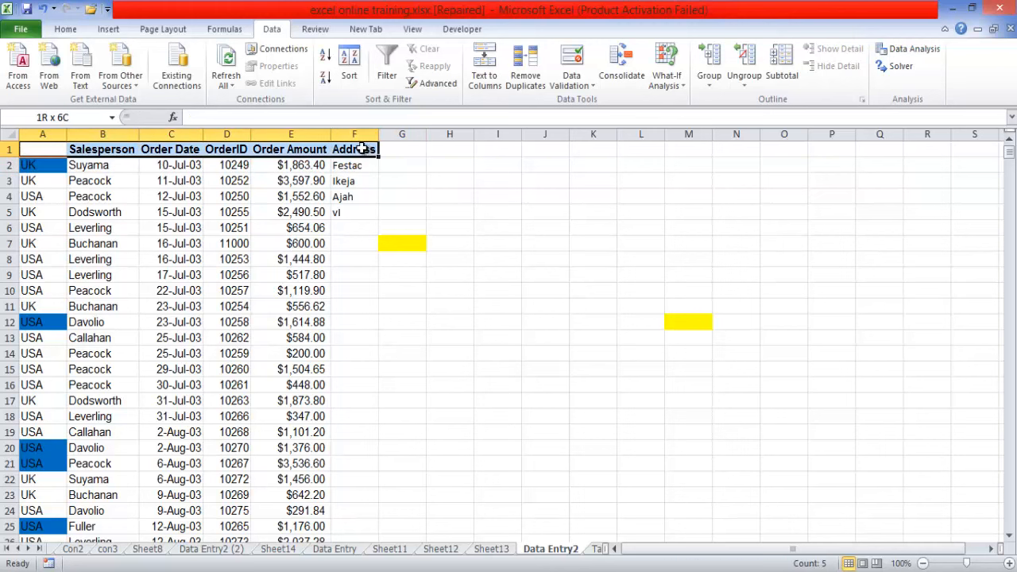
key("ctrl+c")
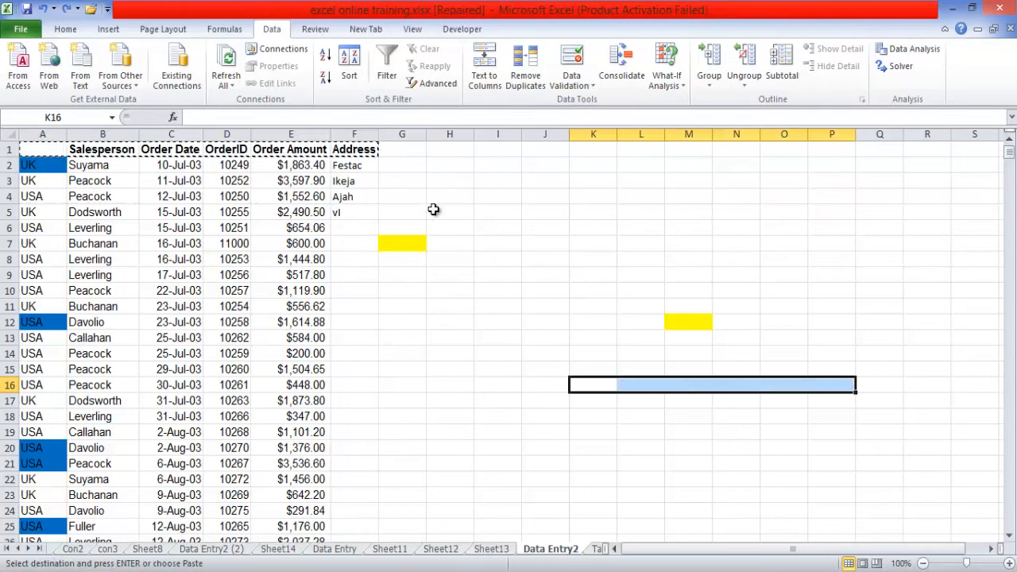
double_click(498, 180)
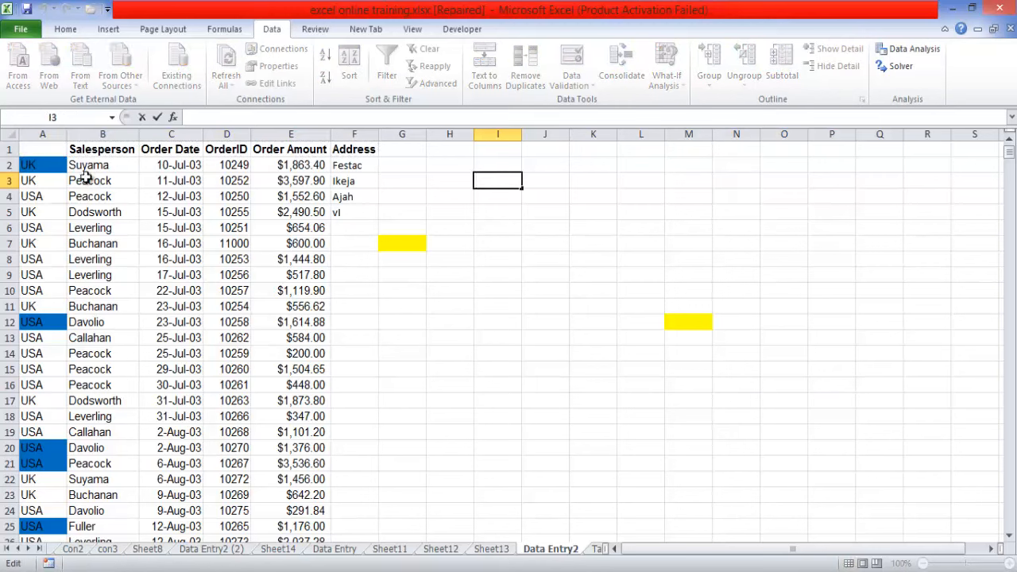
- Try to enter the header Country in cell A1 and abandon the entry
left_click(48, 151)
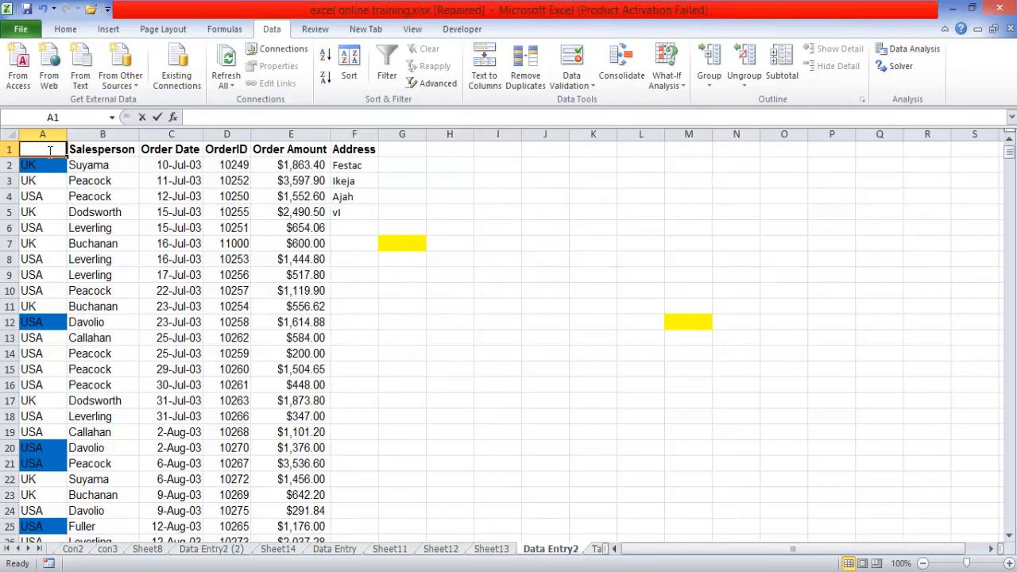
type("Country")
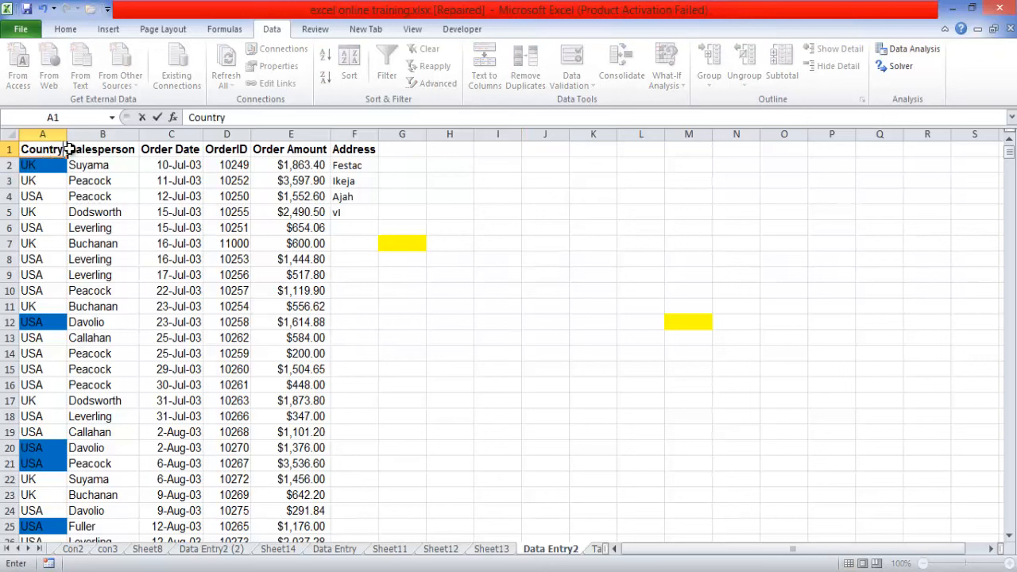
left_click(40, 170)
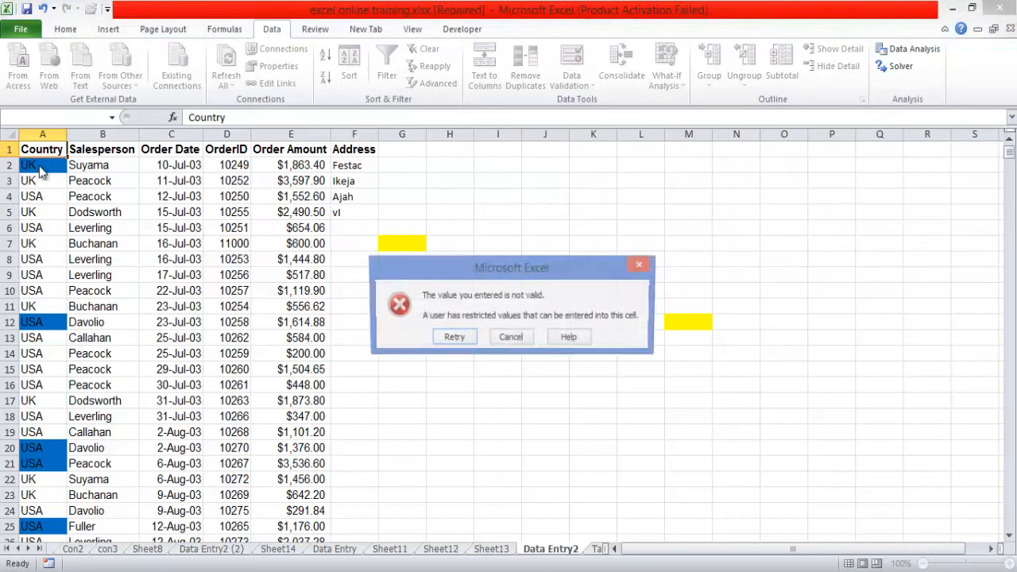
left_click(514, 340)
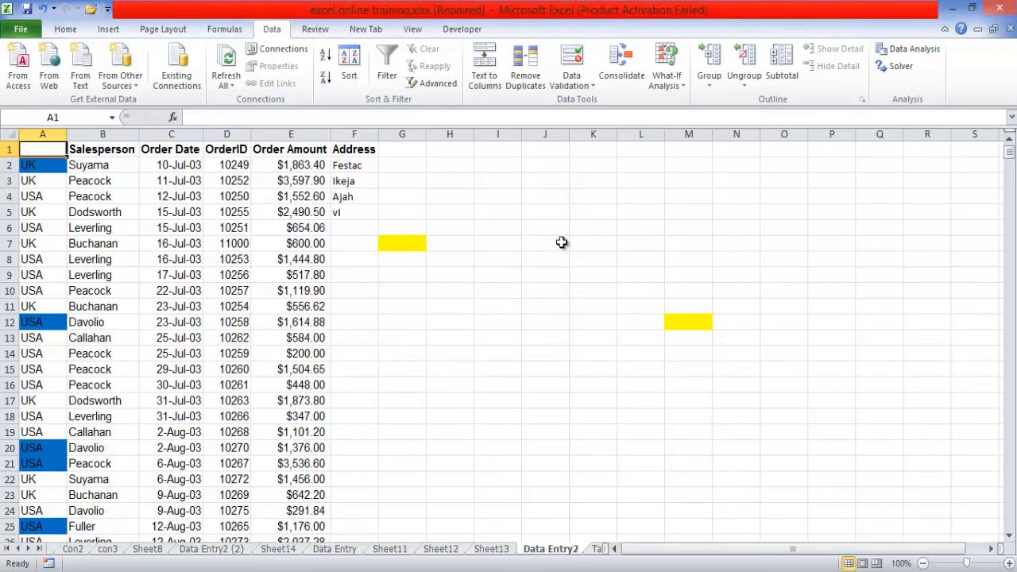
- Try to clear the data validation rule from the whole of column A
left_click(56, 133)
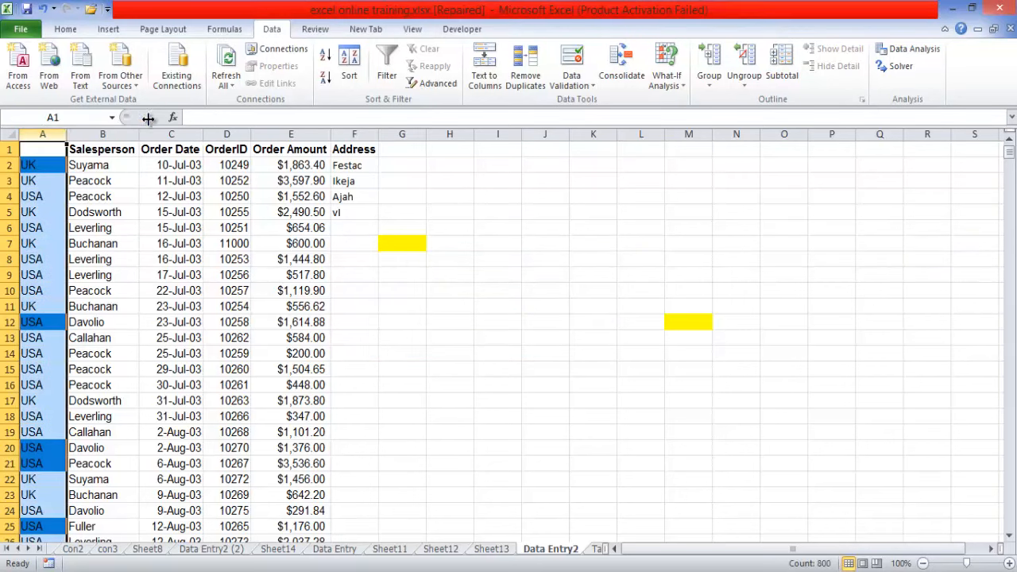
left_click(592, 86)
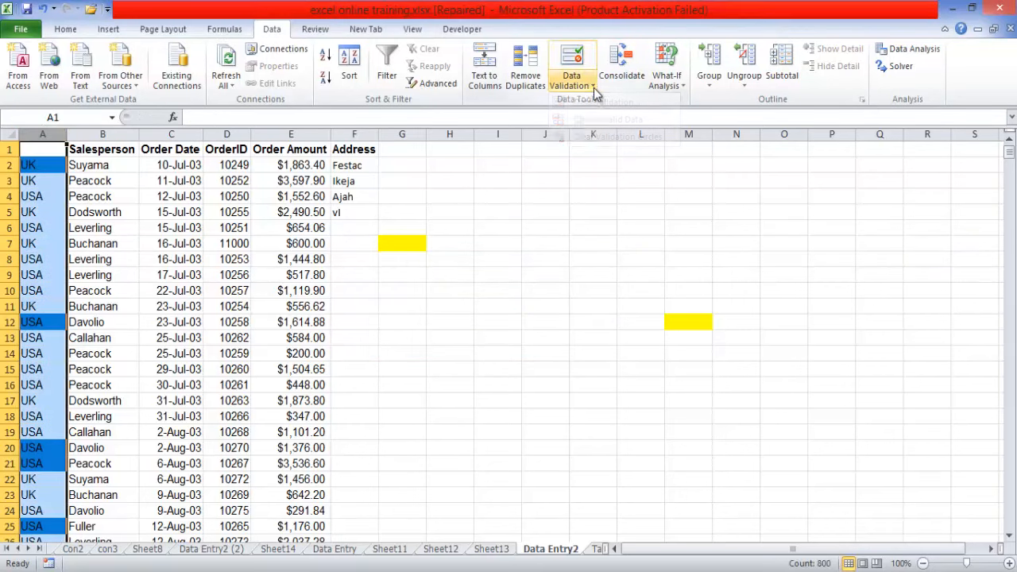
left_click(587, 86)
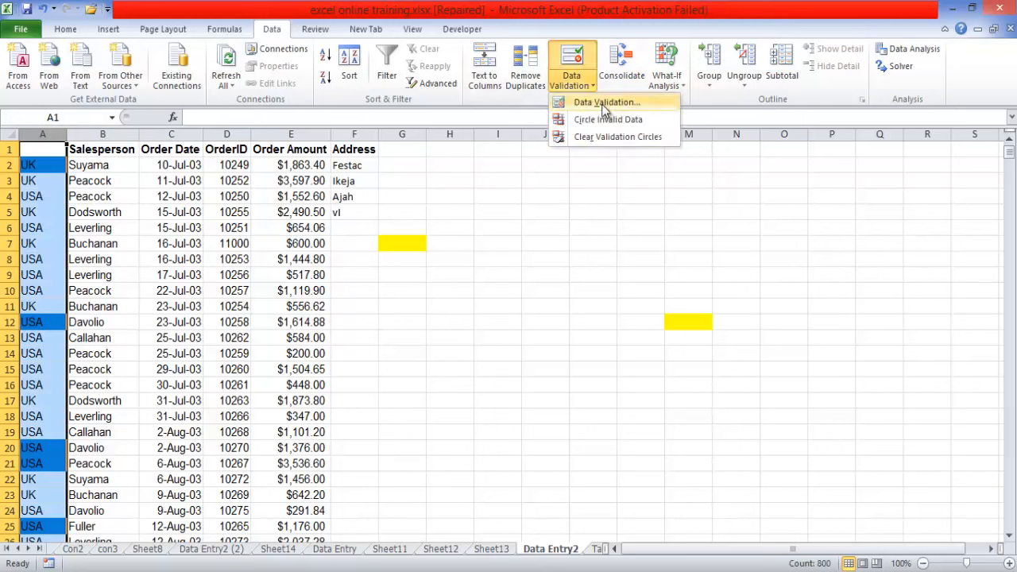
left_click(602, 102)
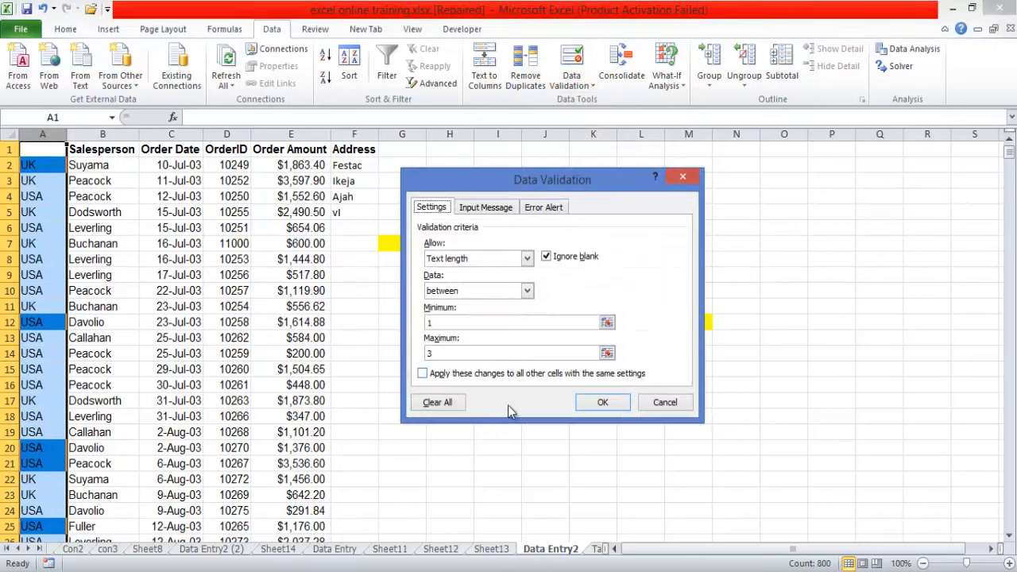
left_click(436, 403)
key("Return")
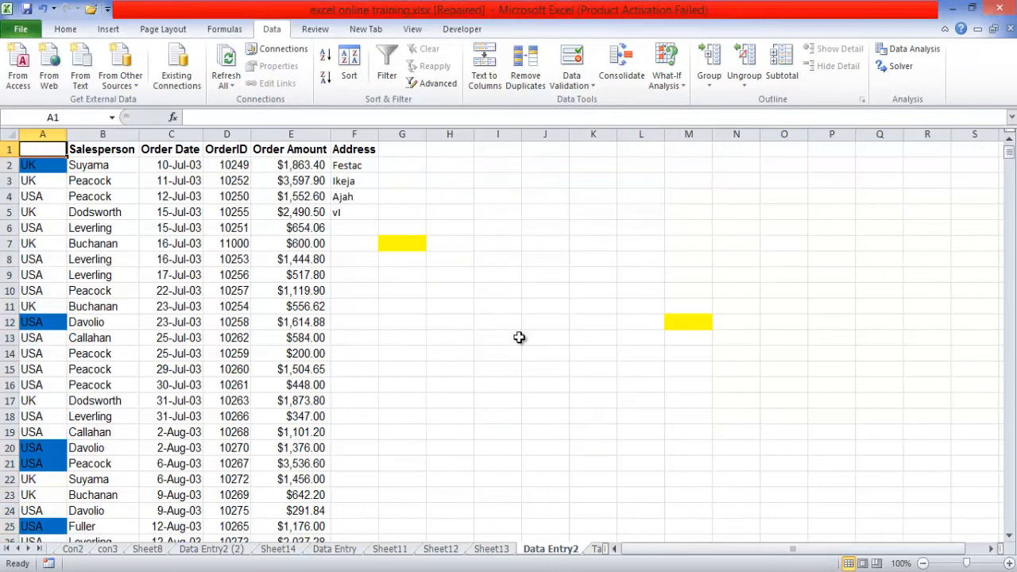
left_click(545, 337)
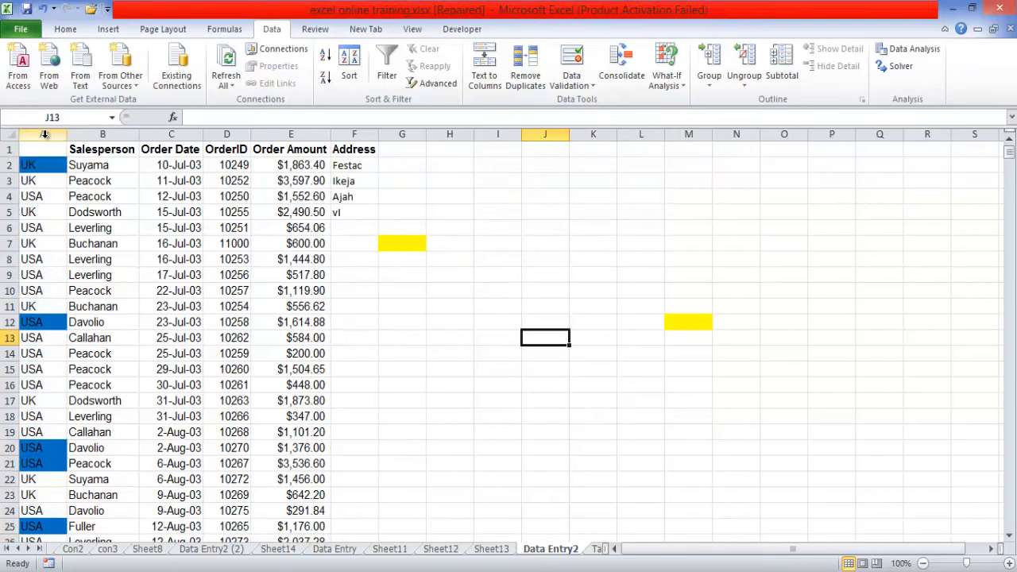
- Clear all validation criteria from column A so it allows any value, leaving other cells with the same settings out of the change
left_click(43, 134)
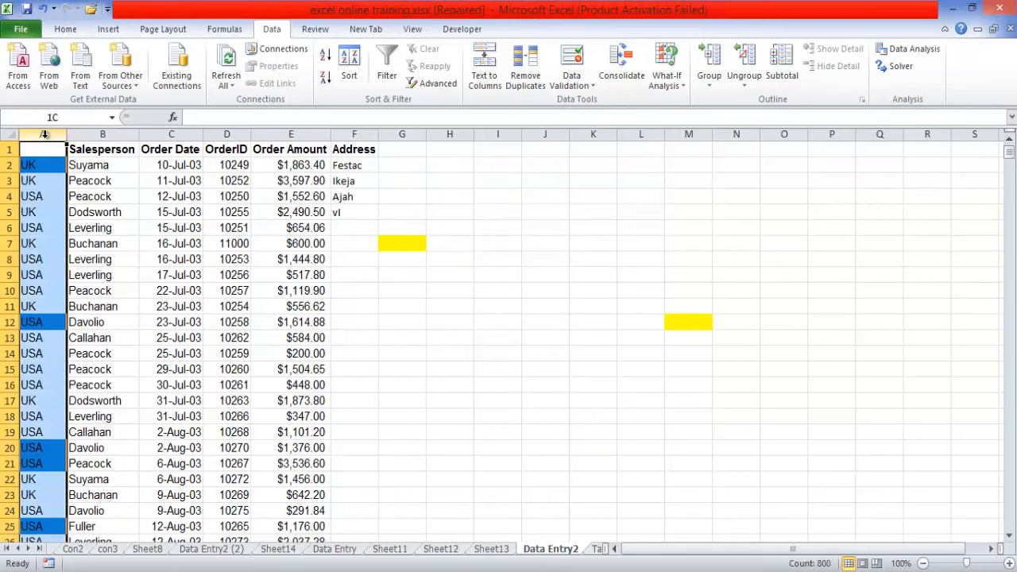
left_click(575, 85)
left_click(618, 104)
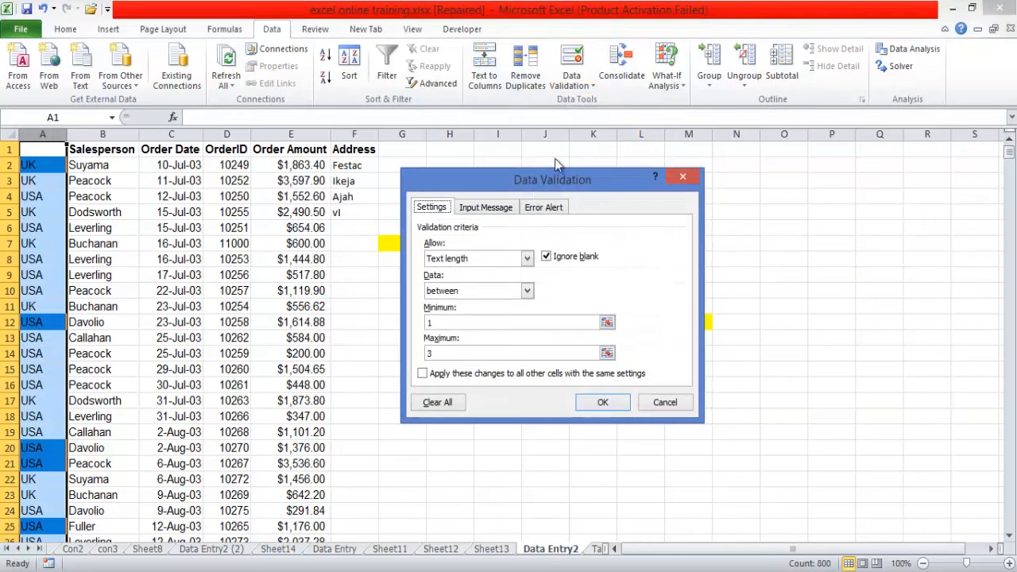
left_click(422, 374)
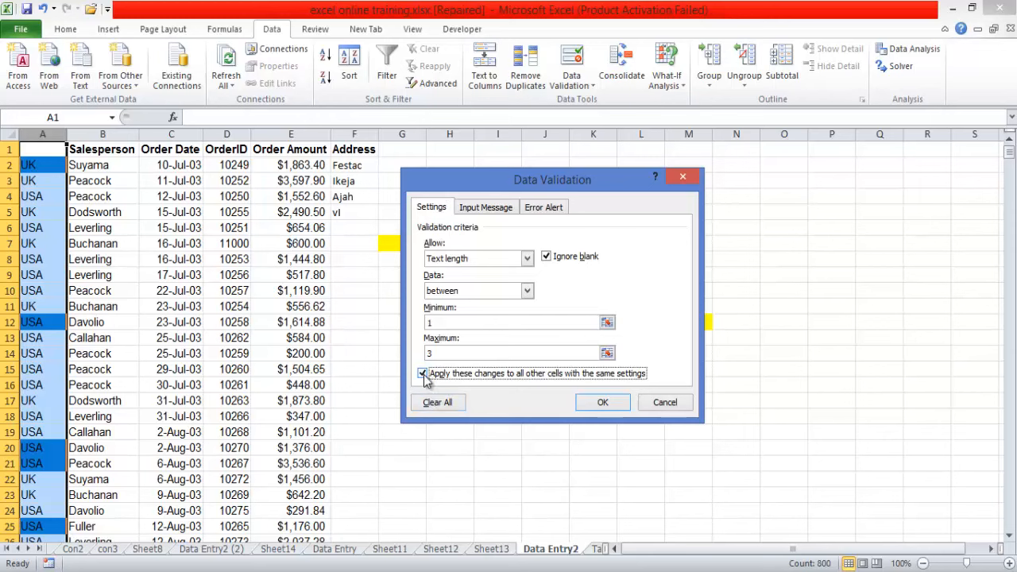
left_click(423, 374)
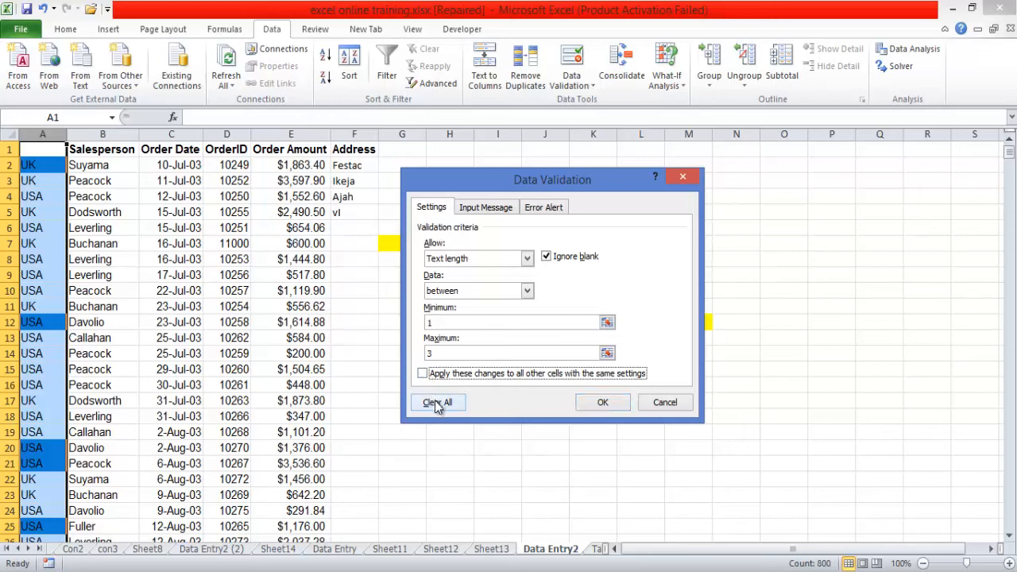
left_click(436, 403)
left_click(603, 402)
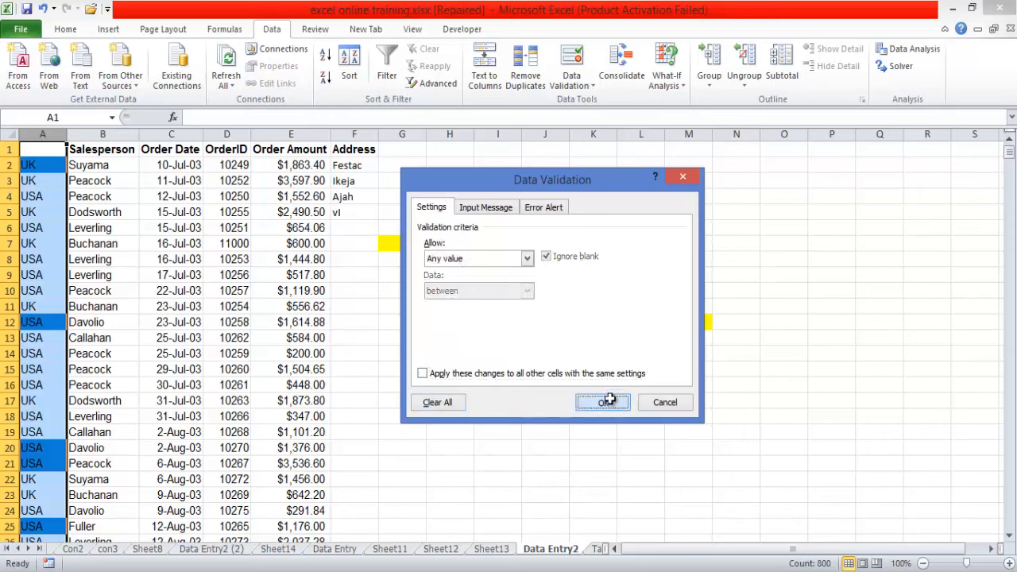
- Enter Country as the column header in cell A1
left_click(50, 152)
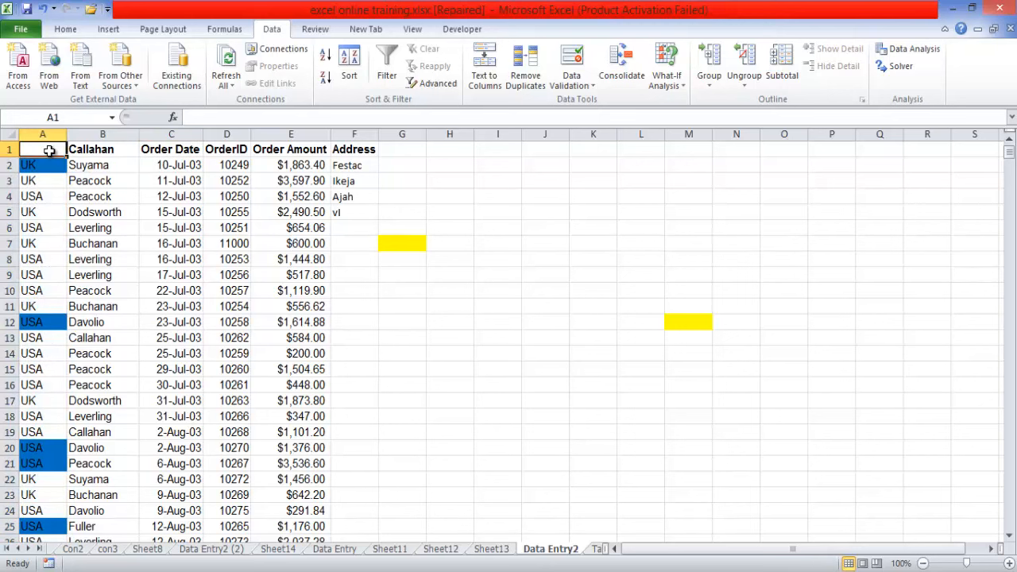
type("Count")
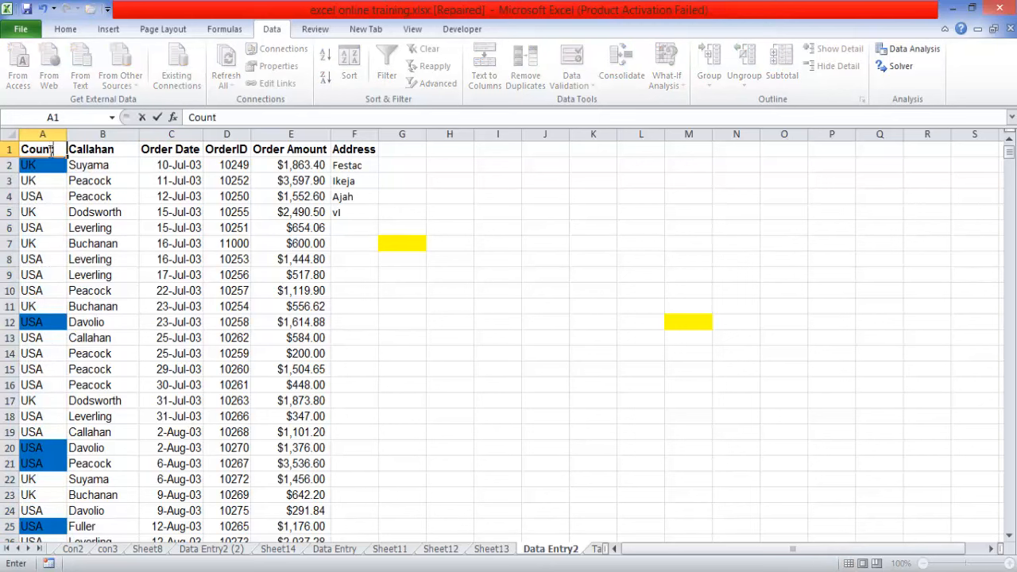
type("ry")
key("Return")
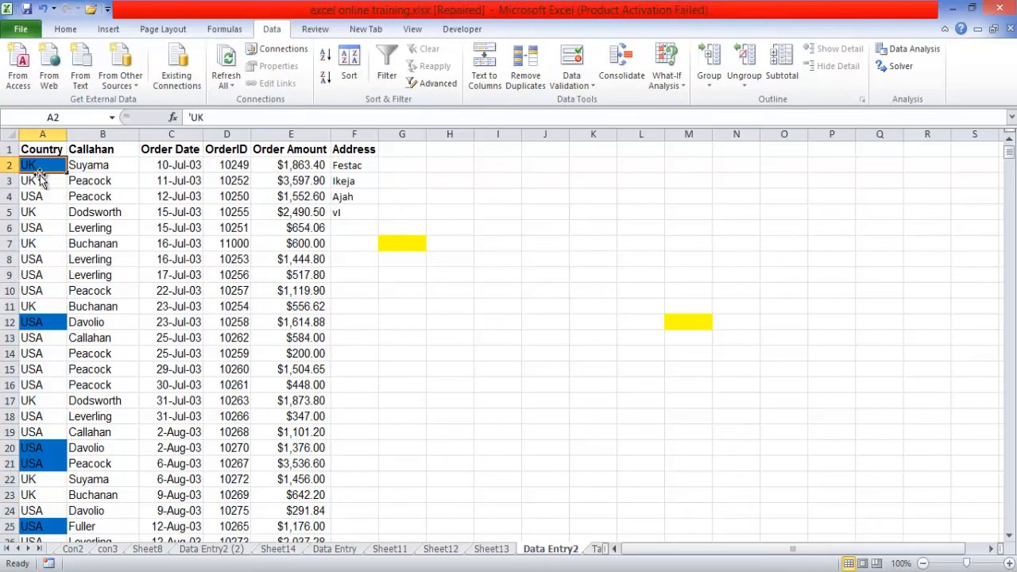
- Apply a text length validation rule to the Country cells A2:A801, between a minimum of 1 and a maximum of 2
left_click_drag(35, 163, 37, 494)
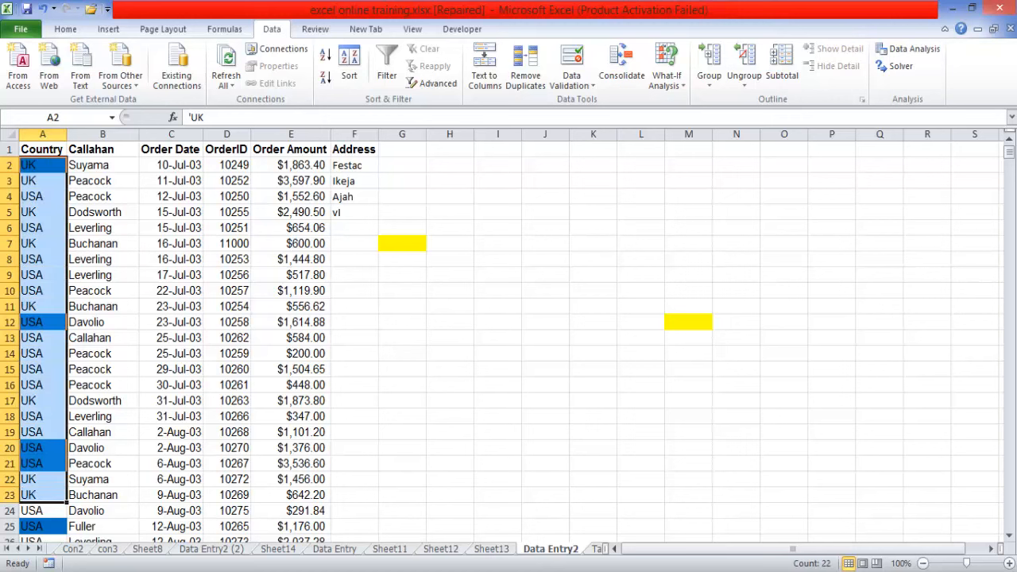
left_click_drag(1010, 155, 1002, 520)
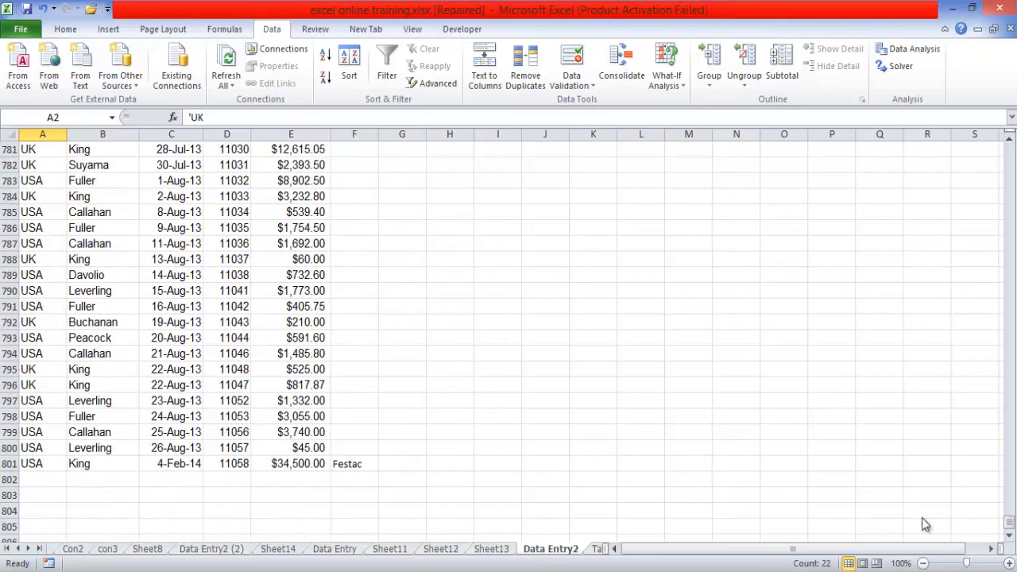
left_click(36, 463, "shift")
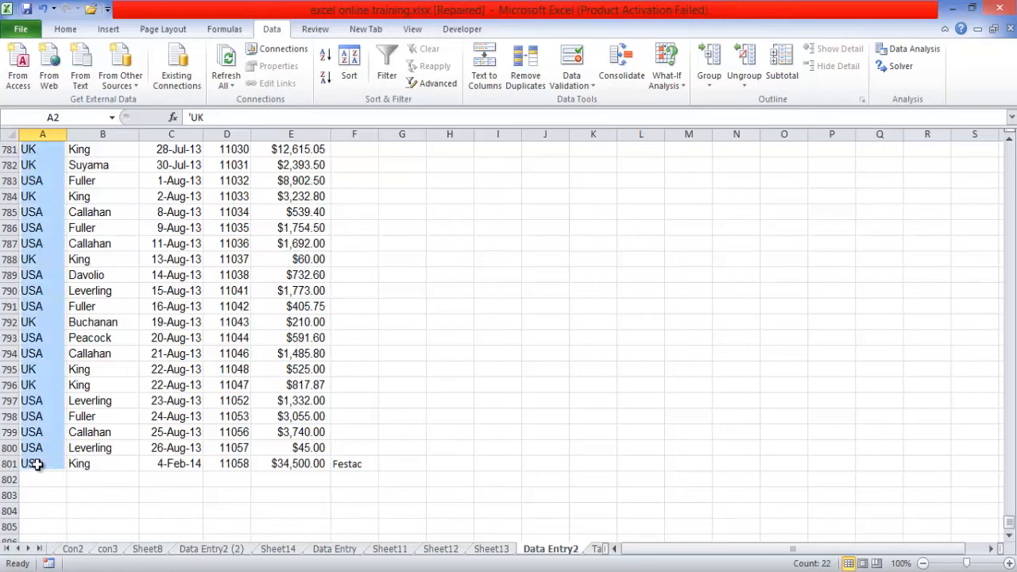
left_click(592, 87)
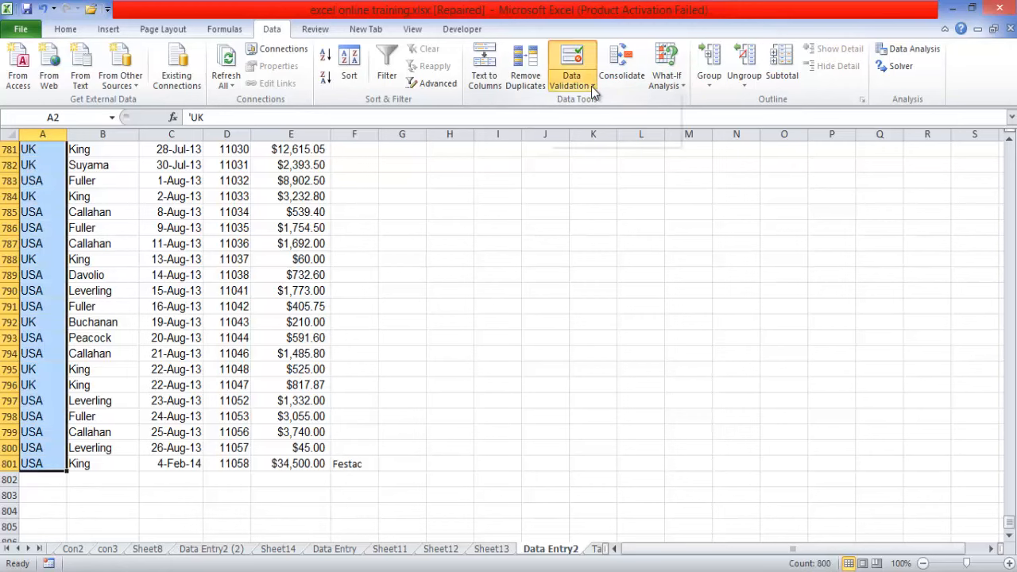
left_click(605, 104)
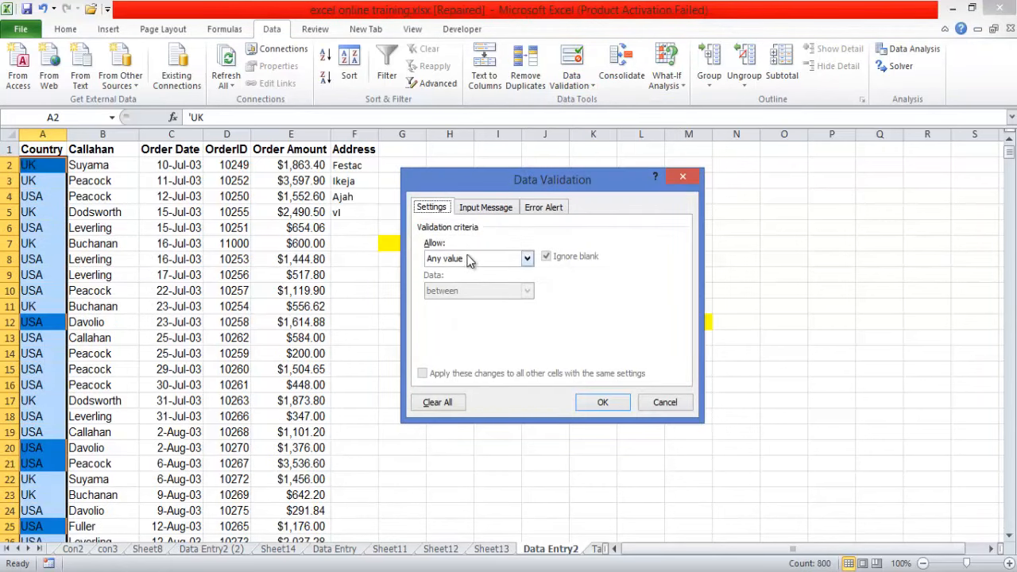
left_click(527, 259)
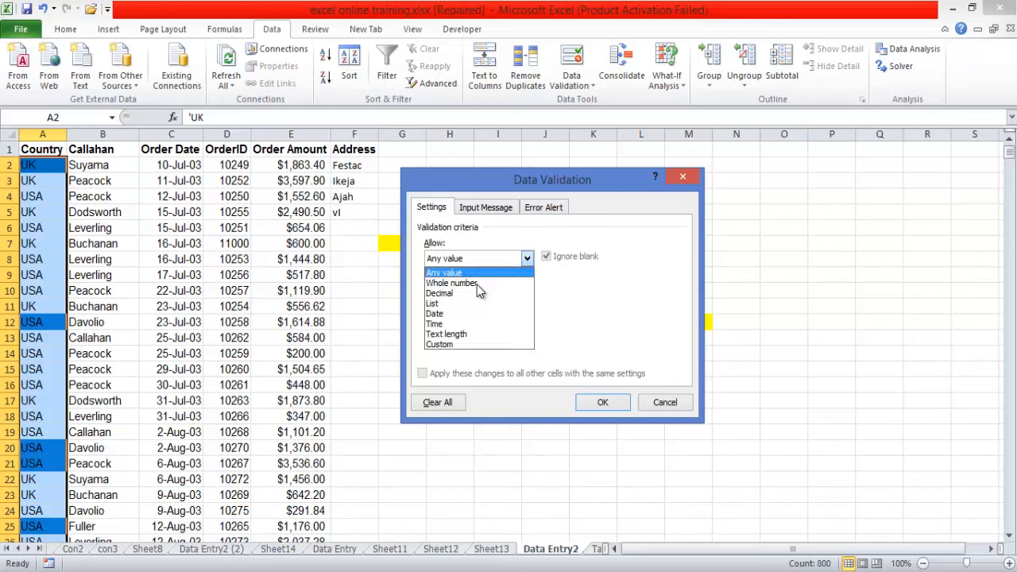
left_click(465, 334)
left_click(458, 323)
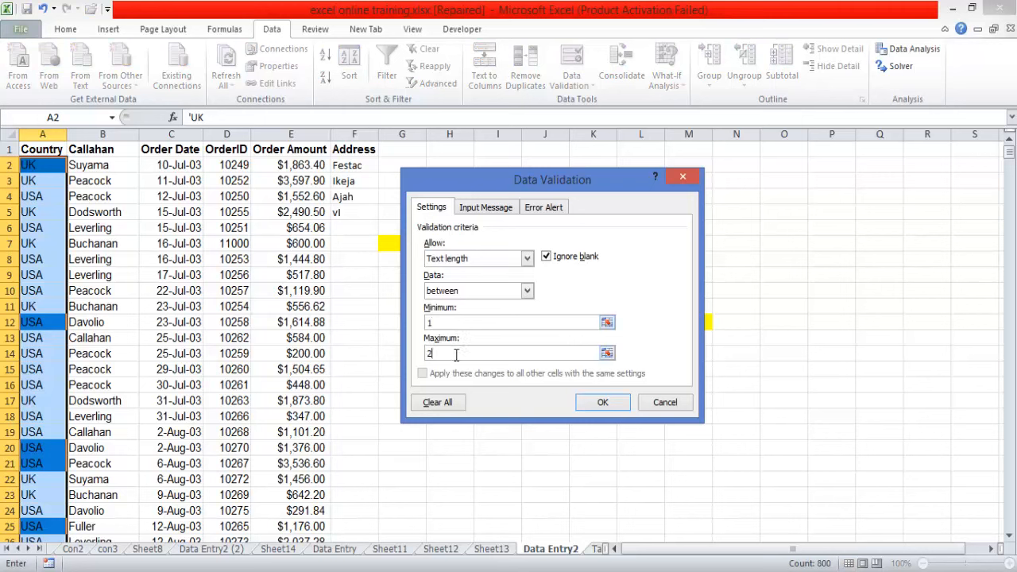
left_click(581, 403)
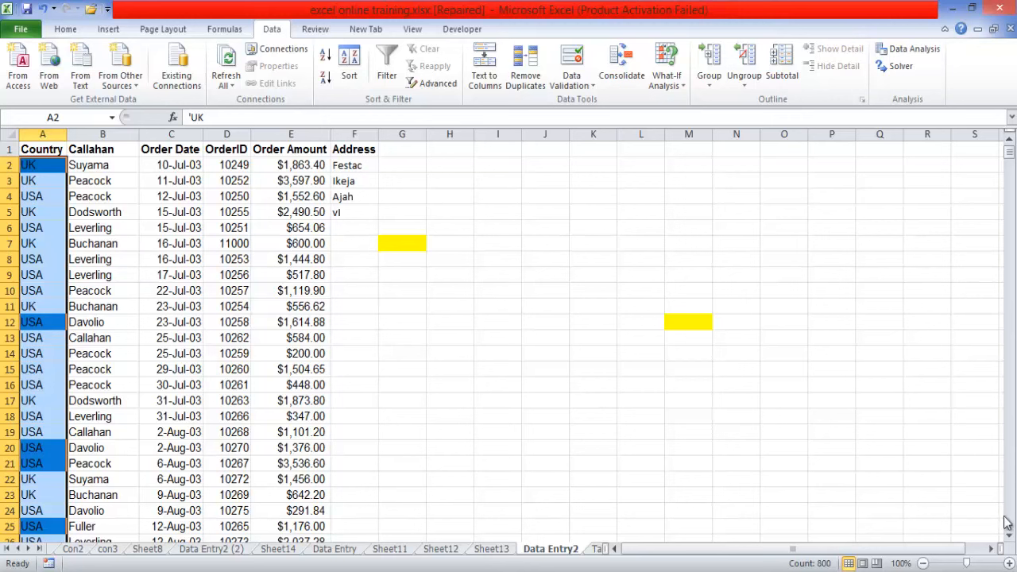
left_click(36, 228)
left_click(36, 149)
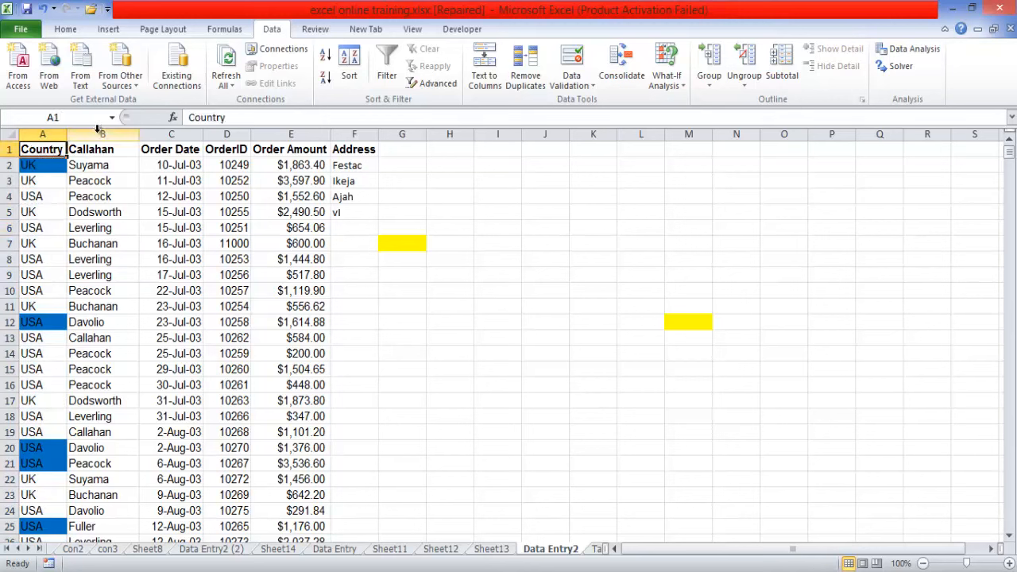
left_click(117, 148)
left_click(184, 150)
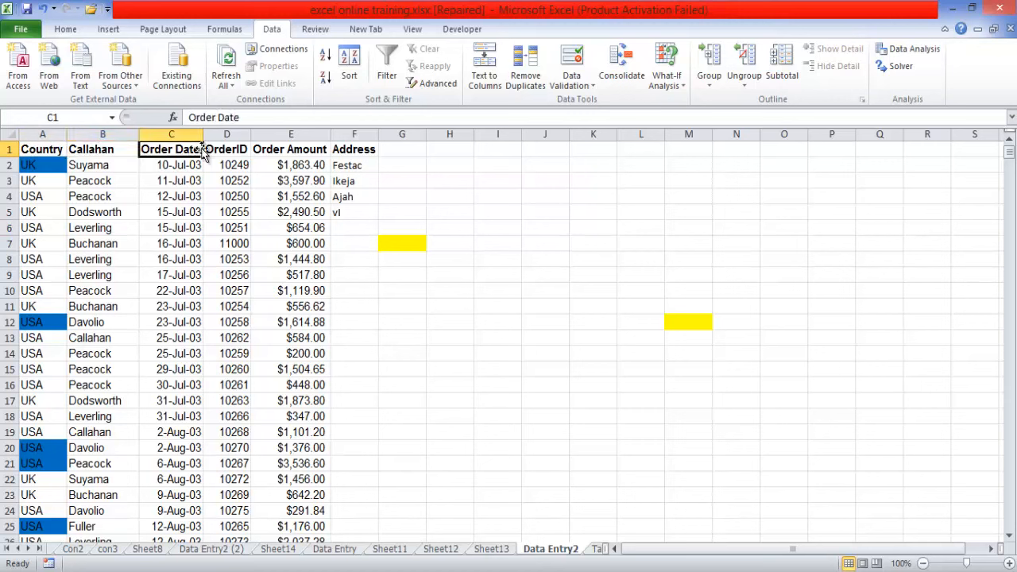
left_click(226, 150)
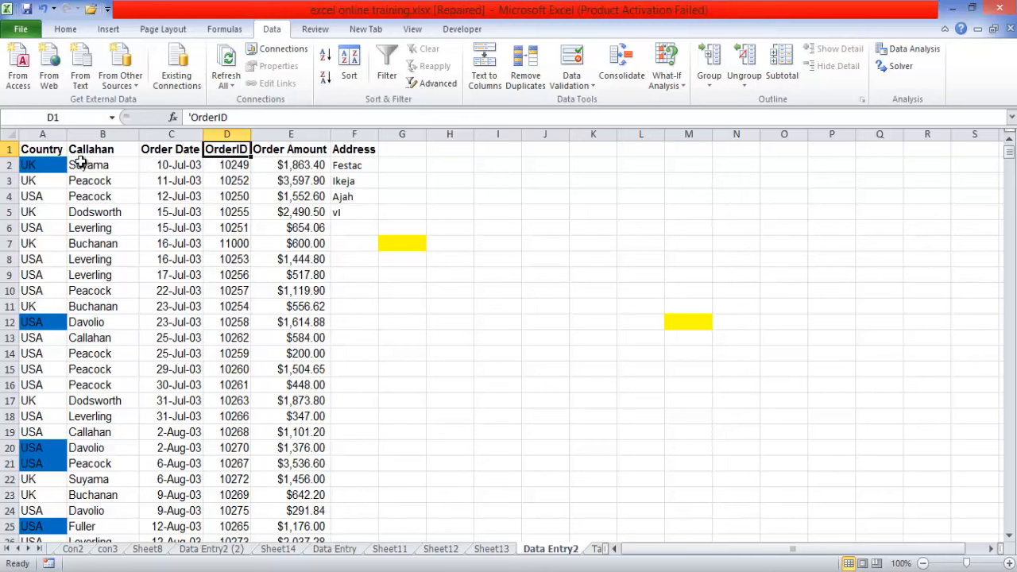
- Clear all data validation criteria from the whole Order Date column so it allows any value
left_click(175, 132)
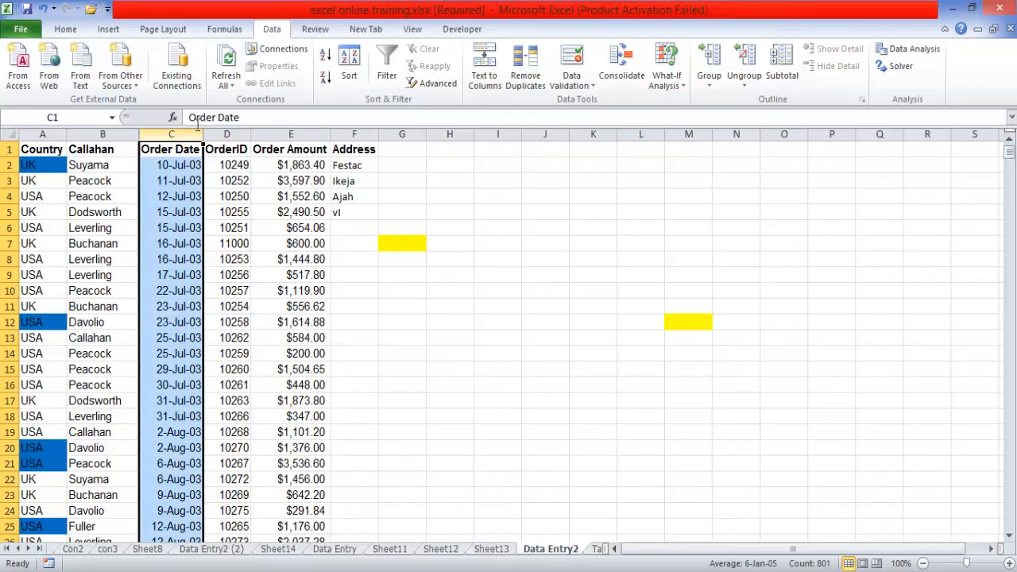
left_click(593, 82)
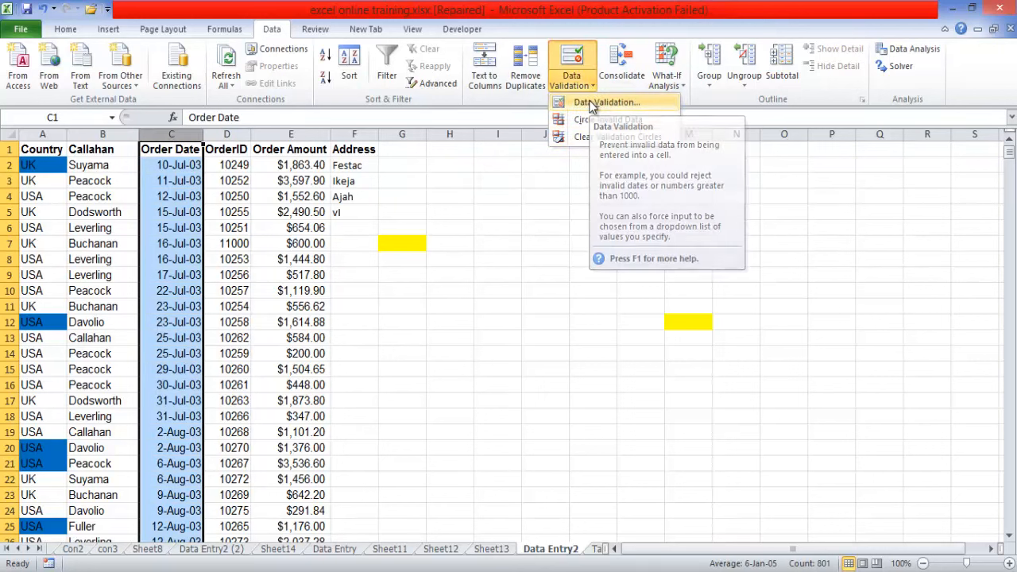
left_click(591, 106)
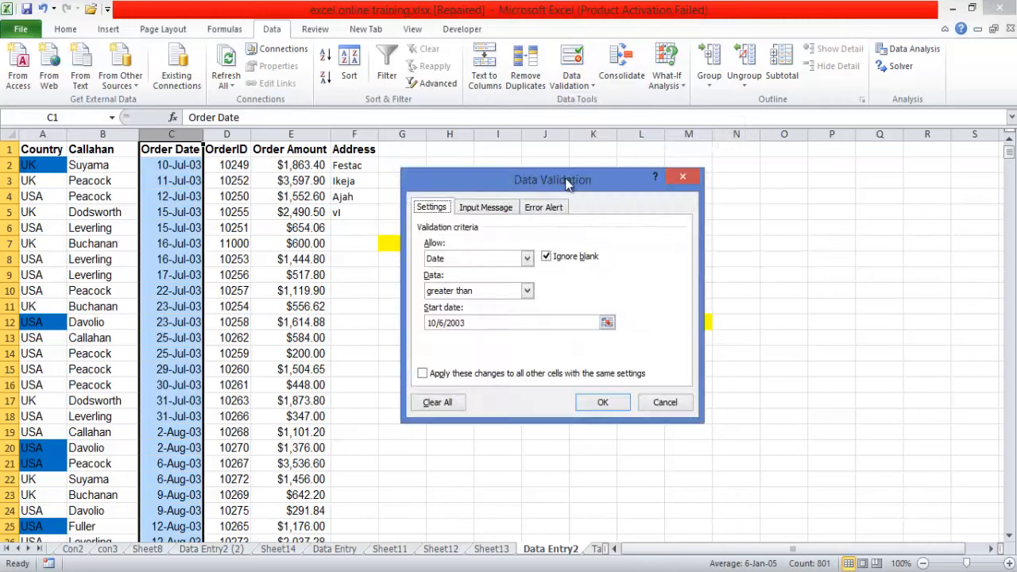
left_click(446, 404)
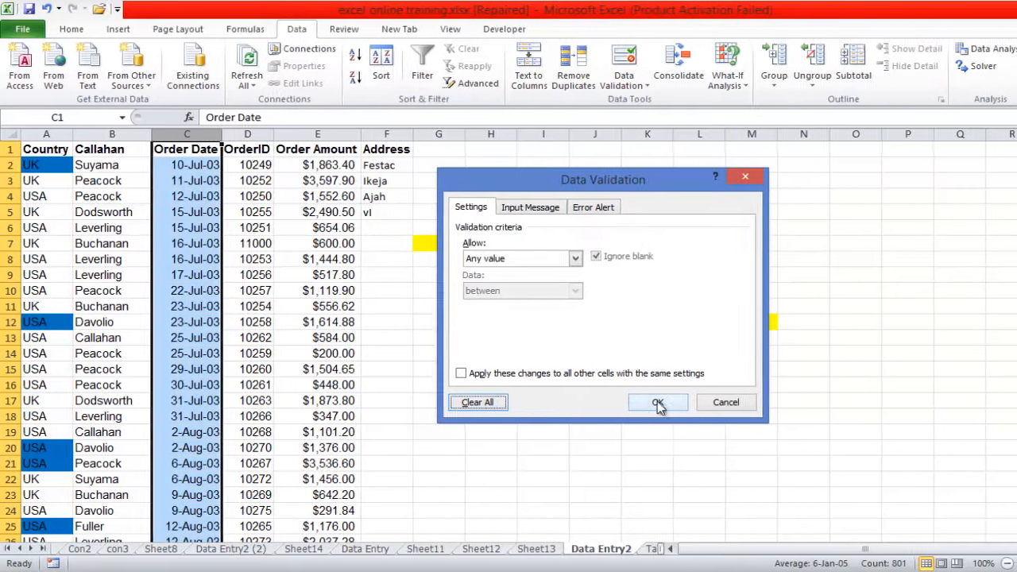
left_click(716, 401)
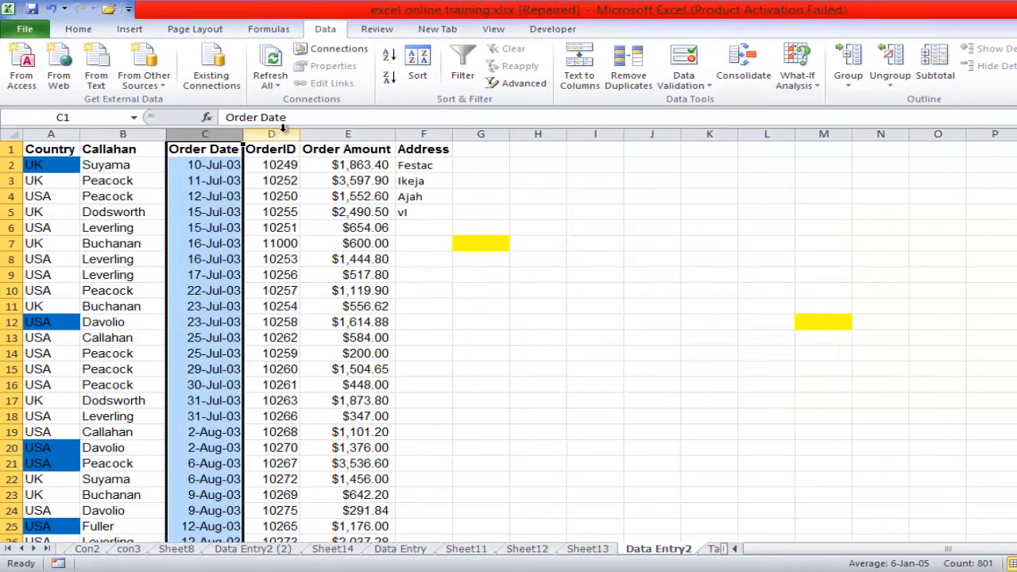
- Clear all data validation criteria from the whole OrderID column, leaving other cells with the same settings out of the change
left_click(282, 131)
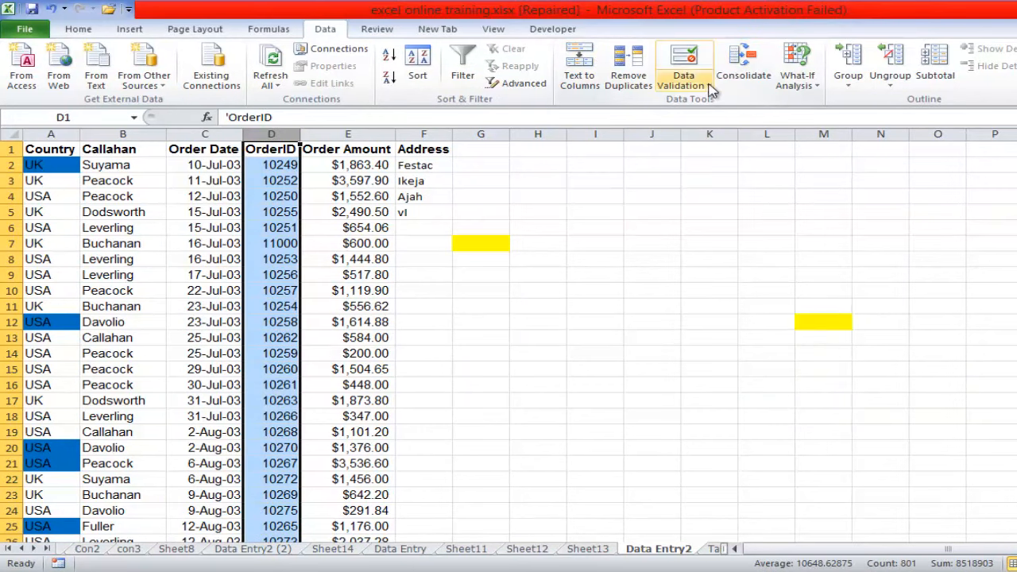
left_click(707, 85)
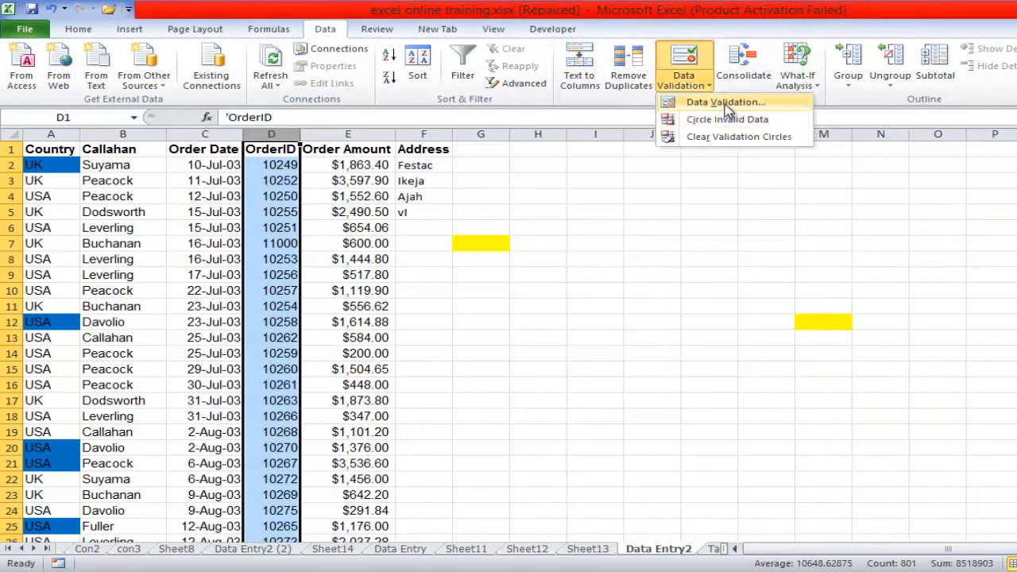
left_click(724, 105)
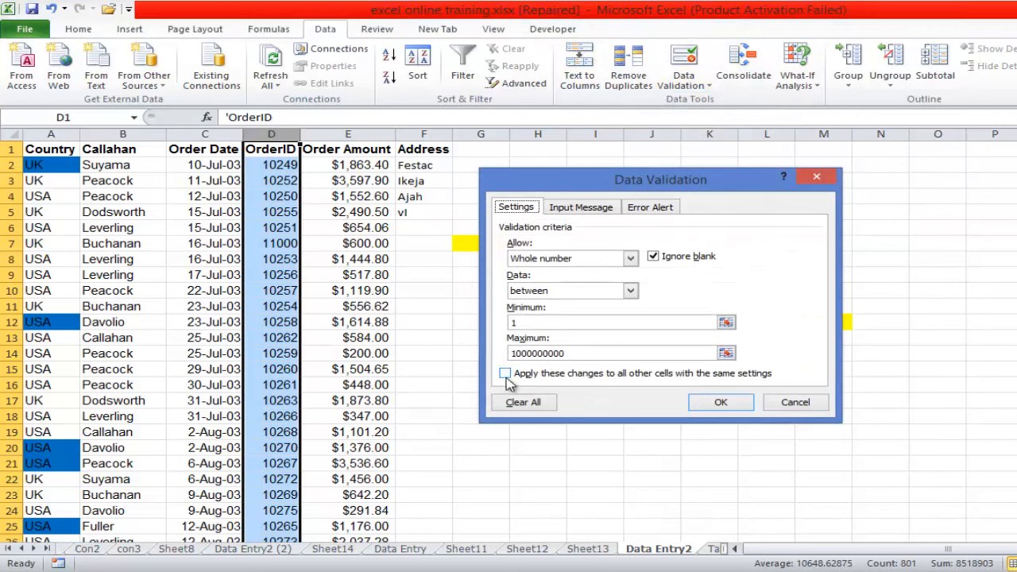
left_click(528, 403)
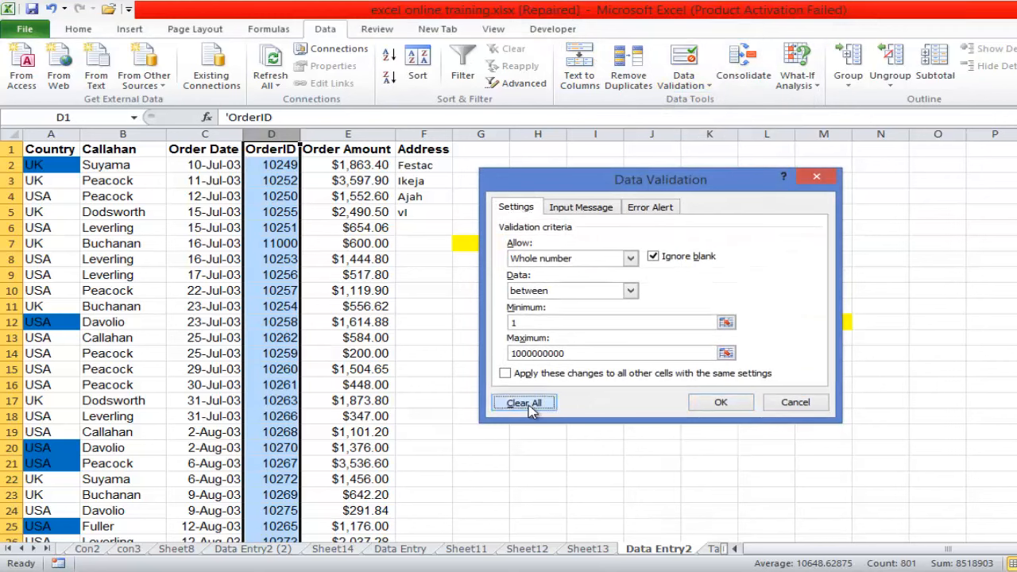
left_click(721, 402)
- Remove the whole number validation rule from the entire Order Amount column
left_click(349, 132)
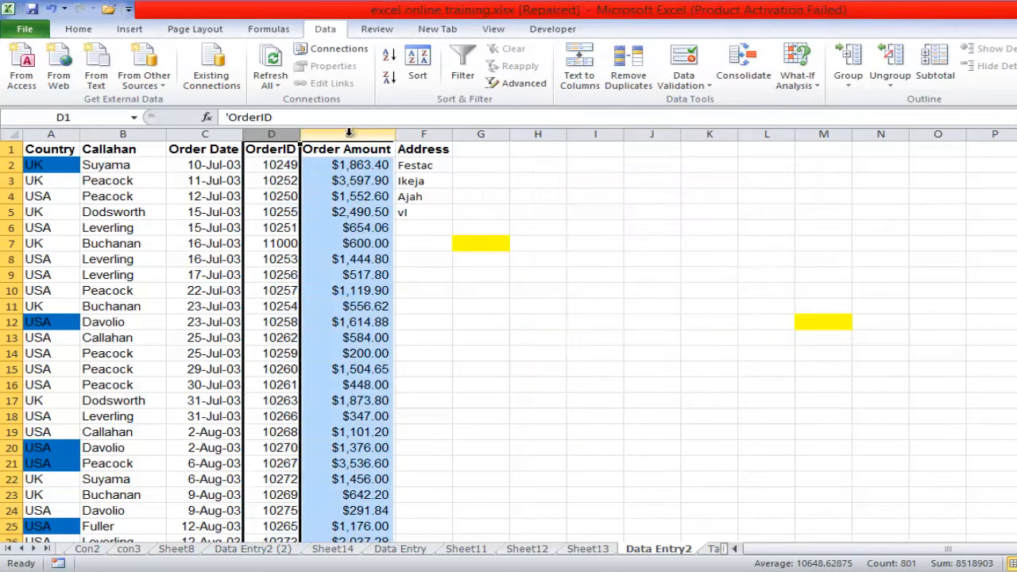
left_click(349, 133)
left_click(702, 85)
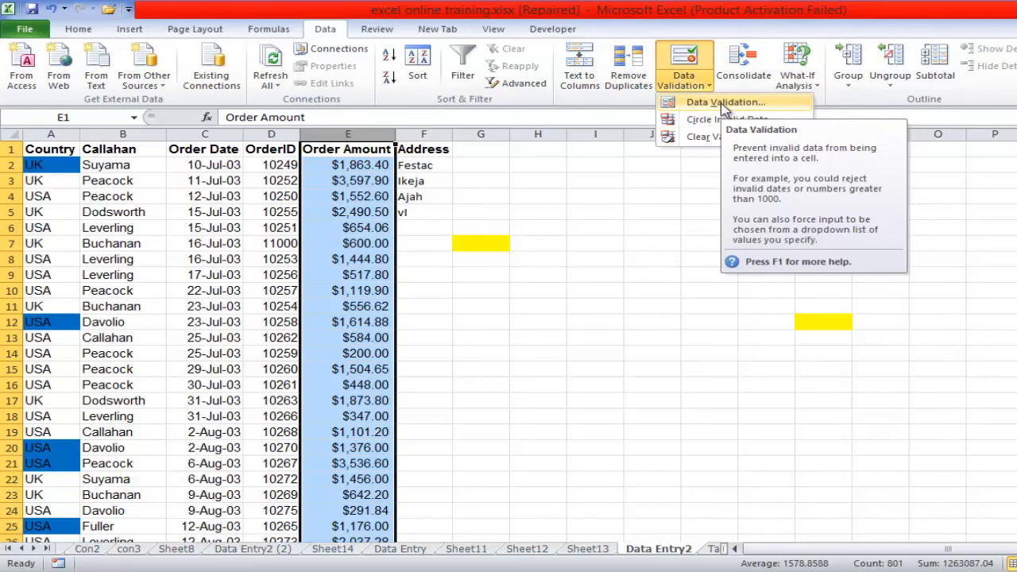
left_click(723, 103)
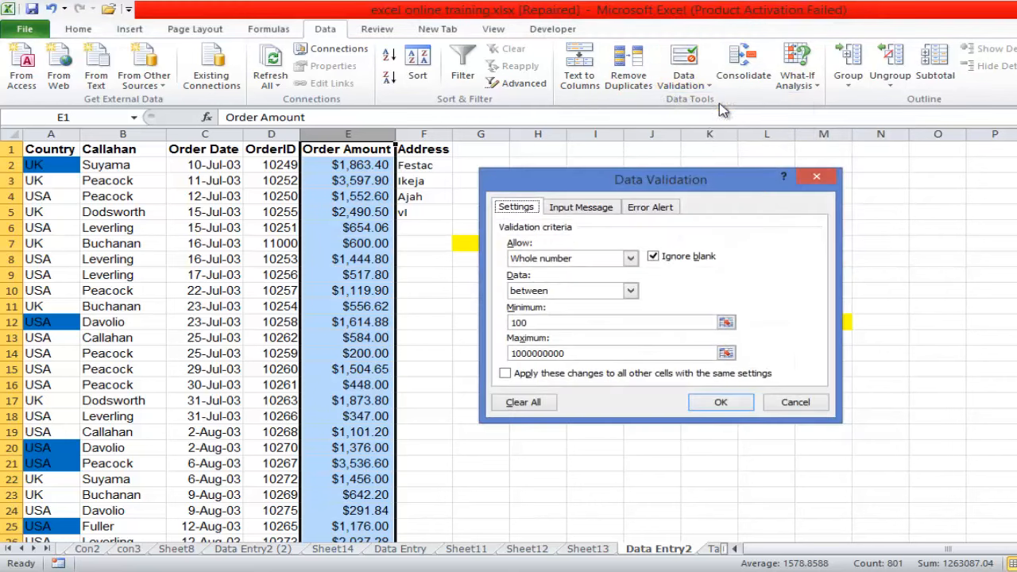
left_click(537, 405)
left_click(737, 399)
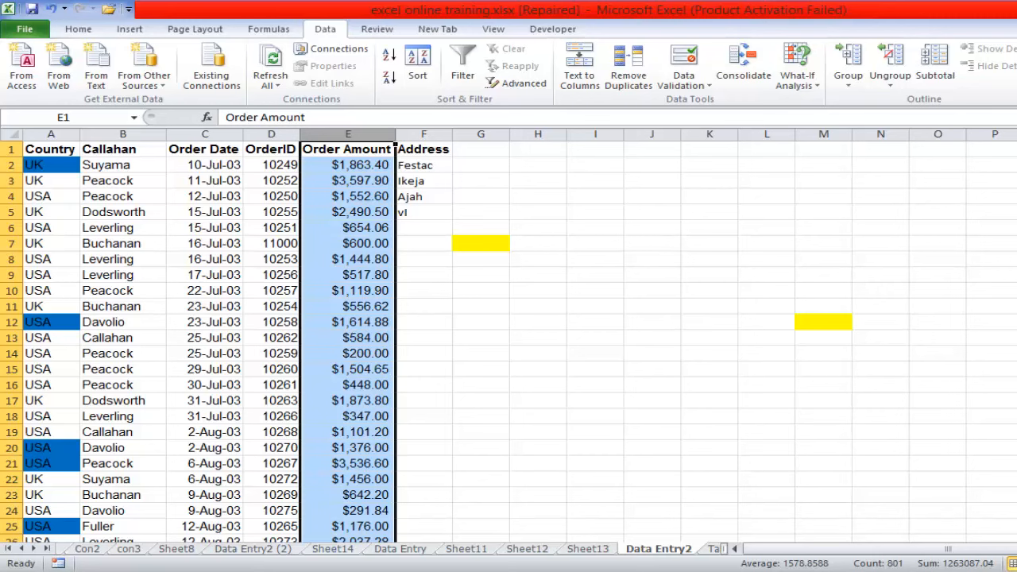
- Check the data validation settings of the Address column and close them without altering the criteria
mouse_move(1010, 146)
left_mouse_down()
mouse_move(1008, 520)
mouse_move(1003, 143)
left_mouse_up()
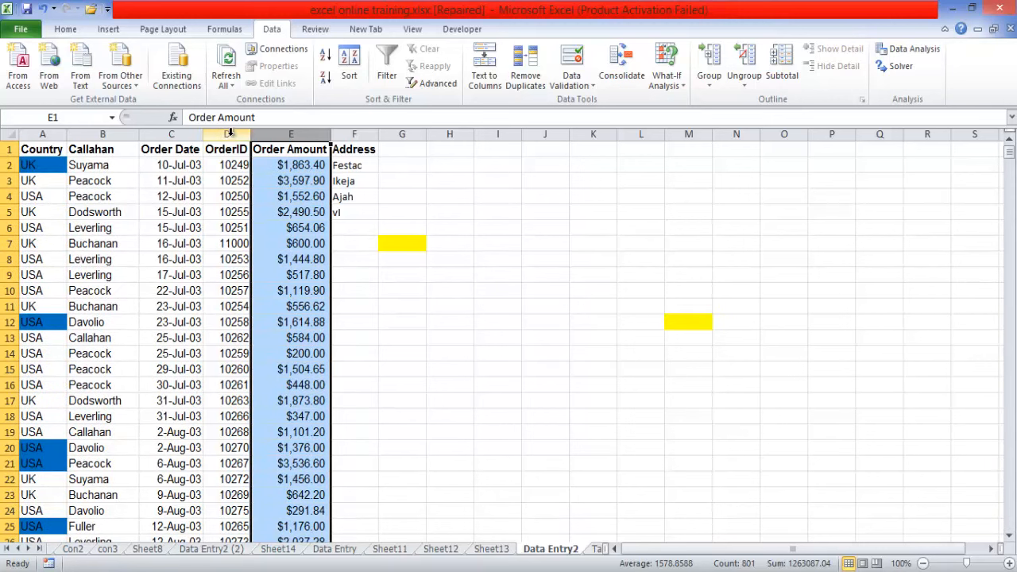
left_click(351, 133)
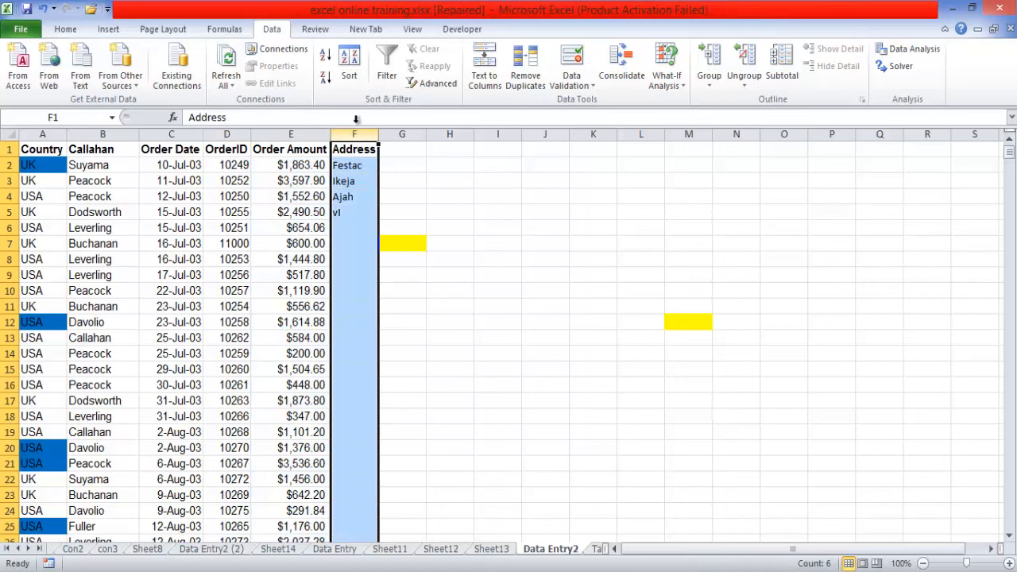
left_click(588, 86)
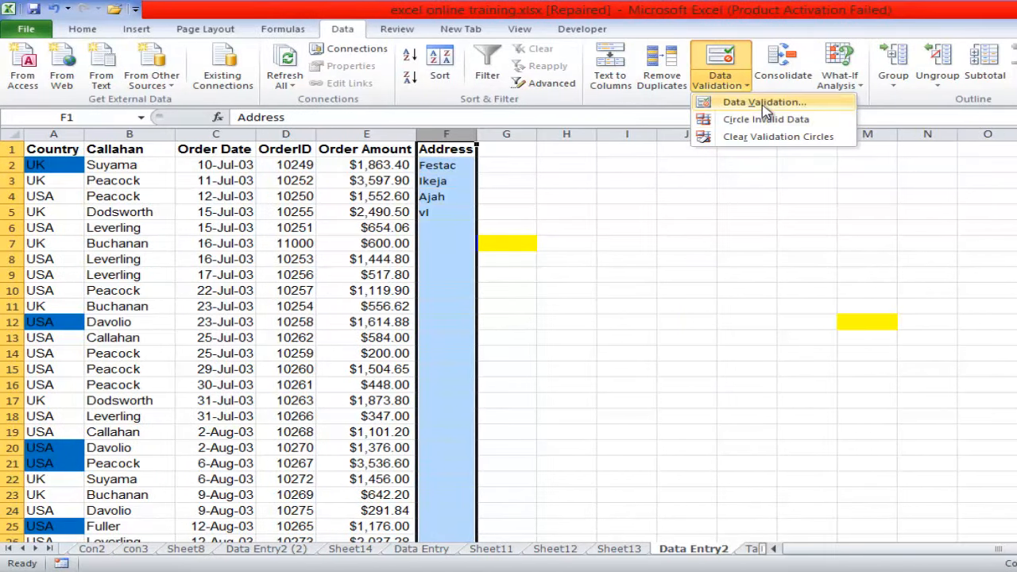
left_click(764, 103)
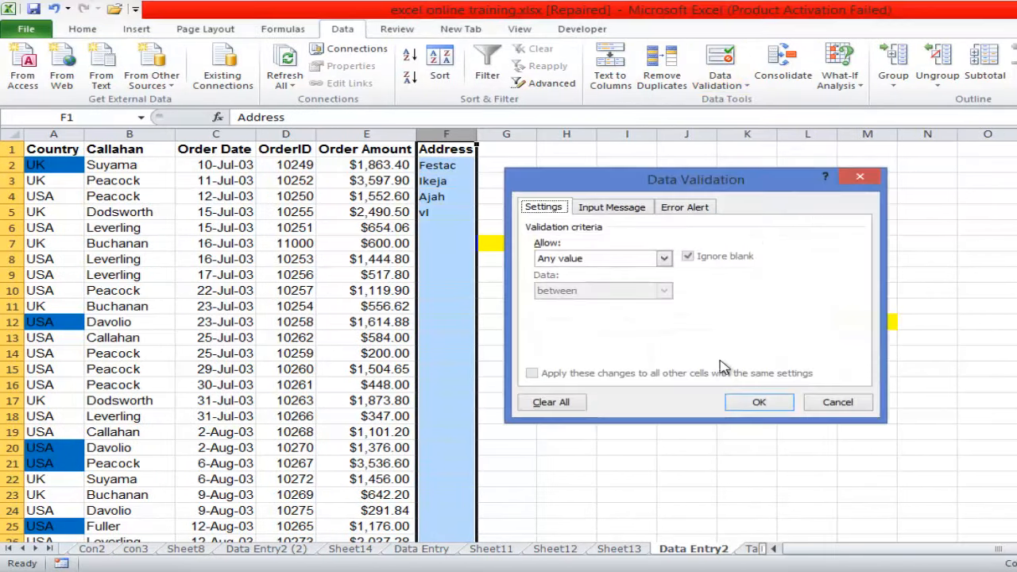
left_click(760, 402)
left_click(763, 400)
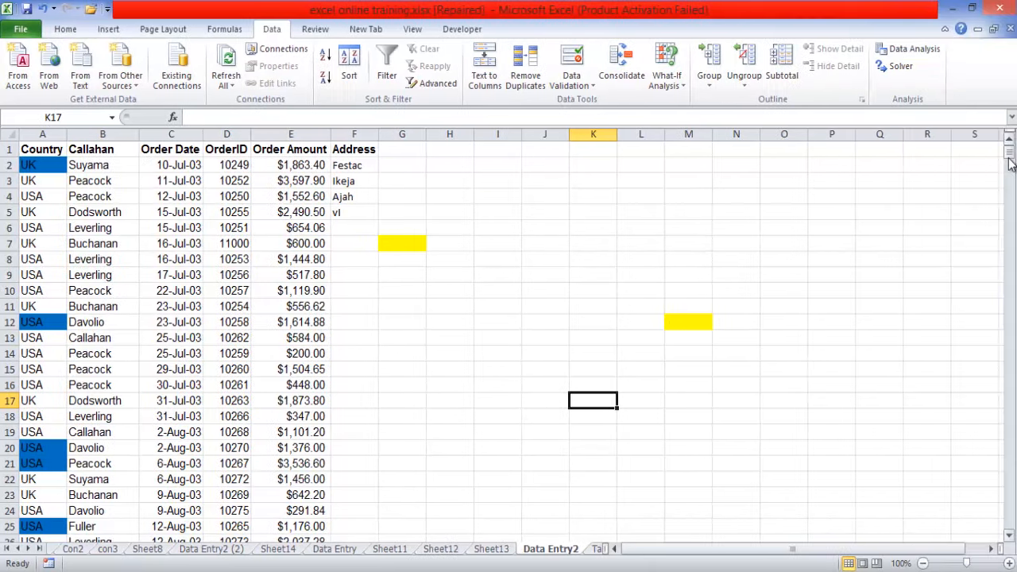
- Test the OrderID column by entering 1 in cell D802 below the last record, and delete the entry
left_click_drag(1010, 155, 1008, 522)
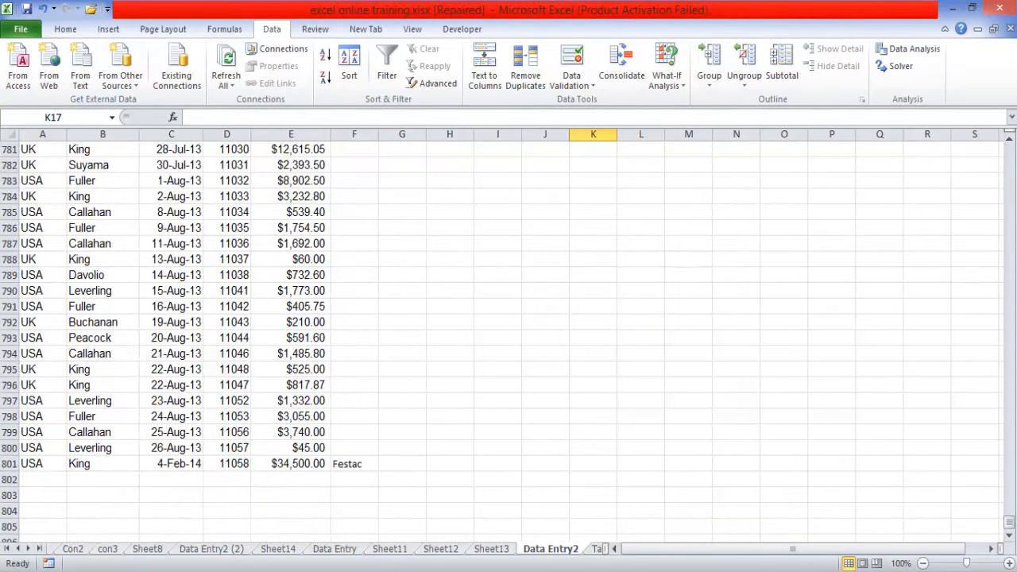
left_click(228, 478)
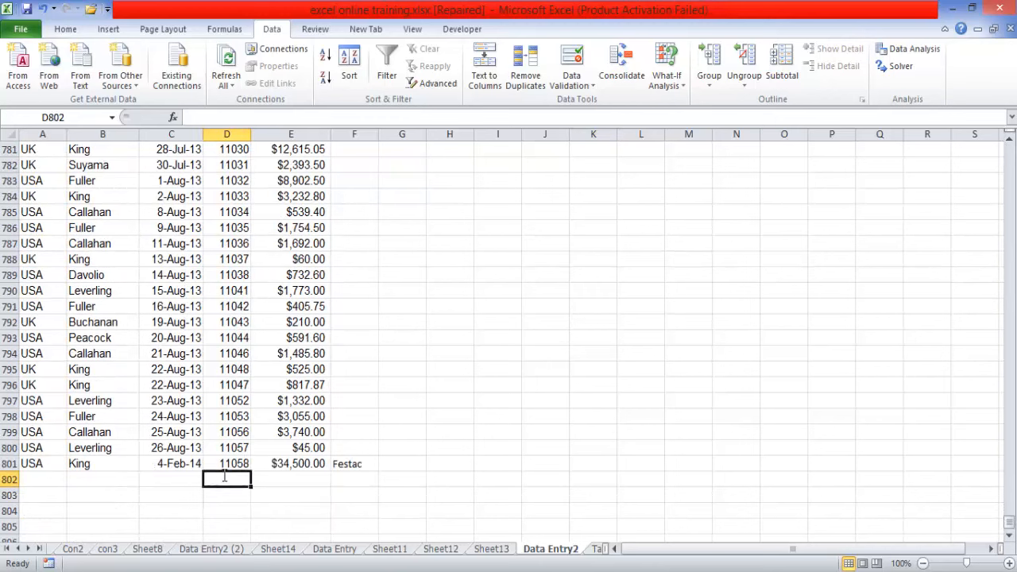
type("1")
key("Return")
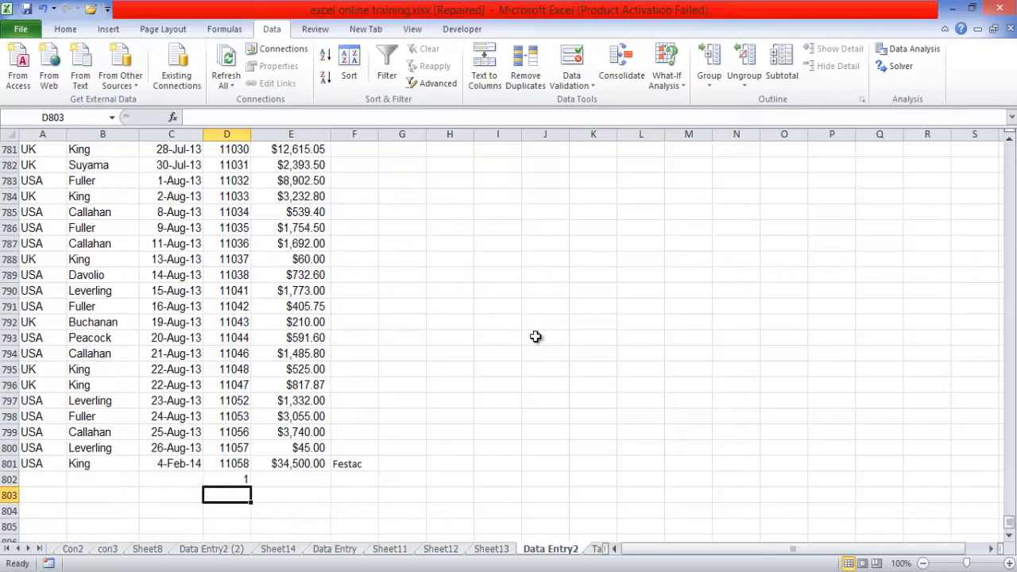
left_click(238, 480)
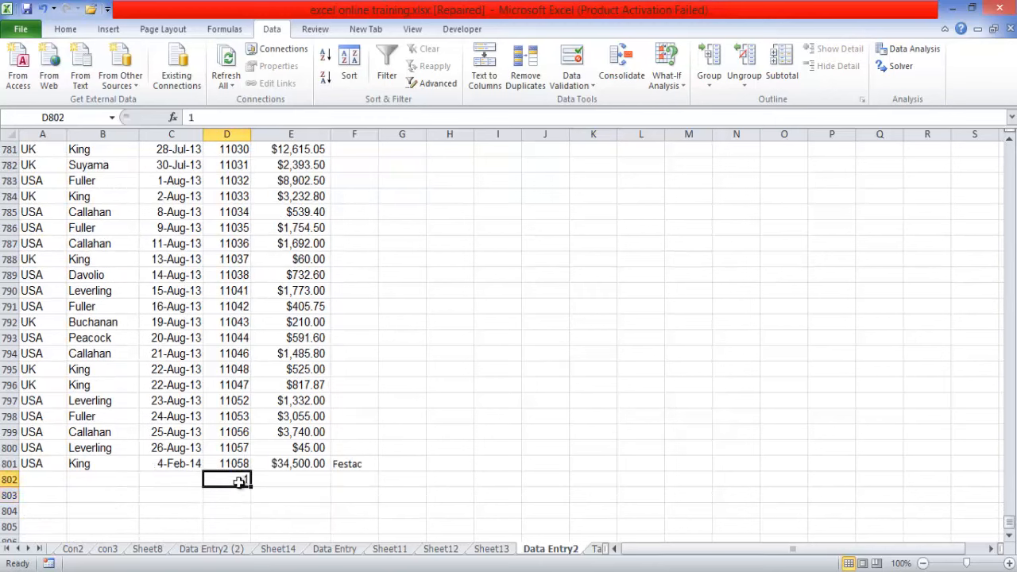
key("Delete")
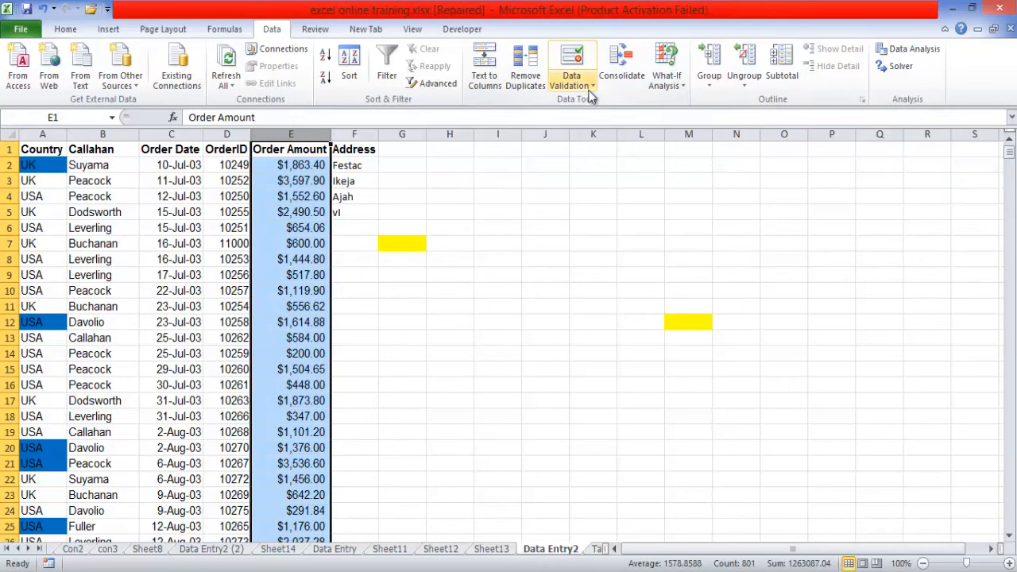
- Select only the Order Amount values from E2 down to the last record in E801, leaving out the header
left_click(590, 87)
left_click(320, 205)
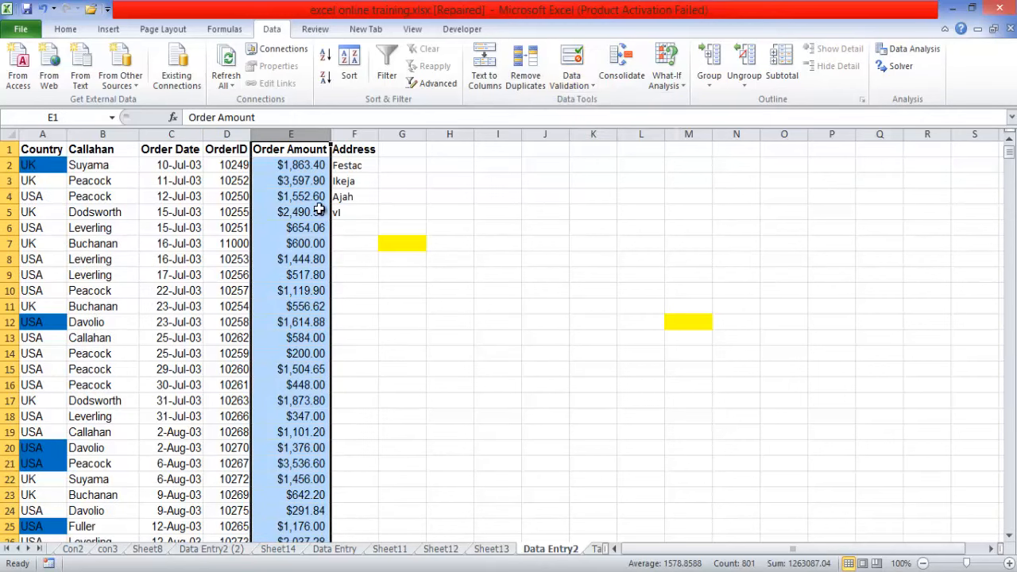
left_click(291, 162)
left_click_drag(290, 163, 332, 524)
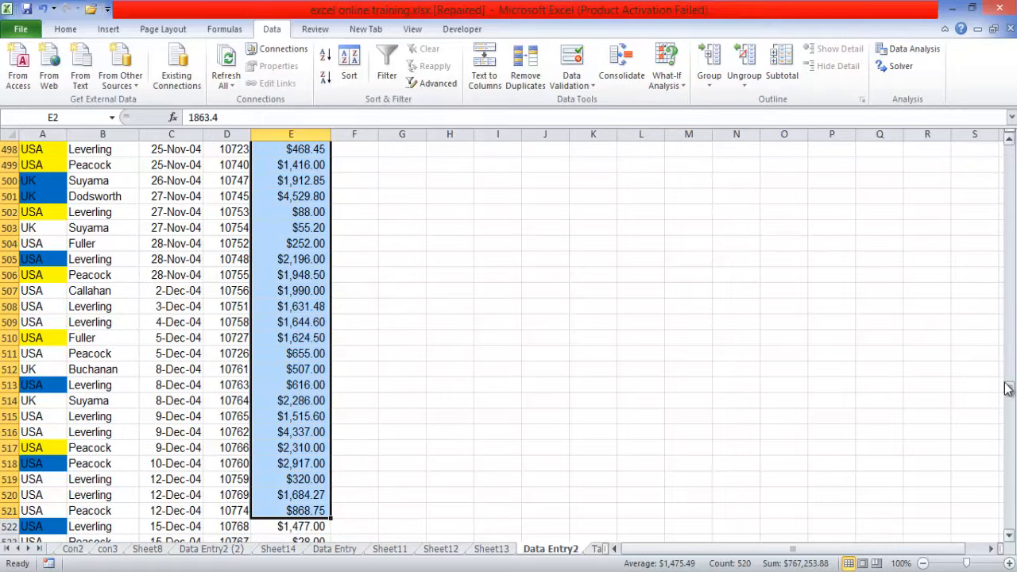
left_click_drag(1008, 389, 1014, 550)
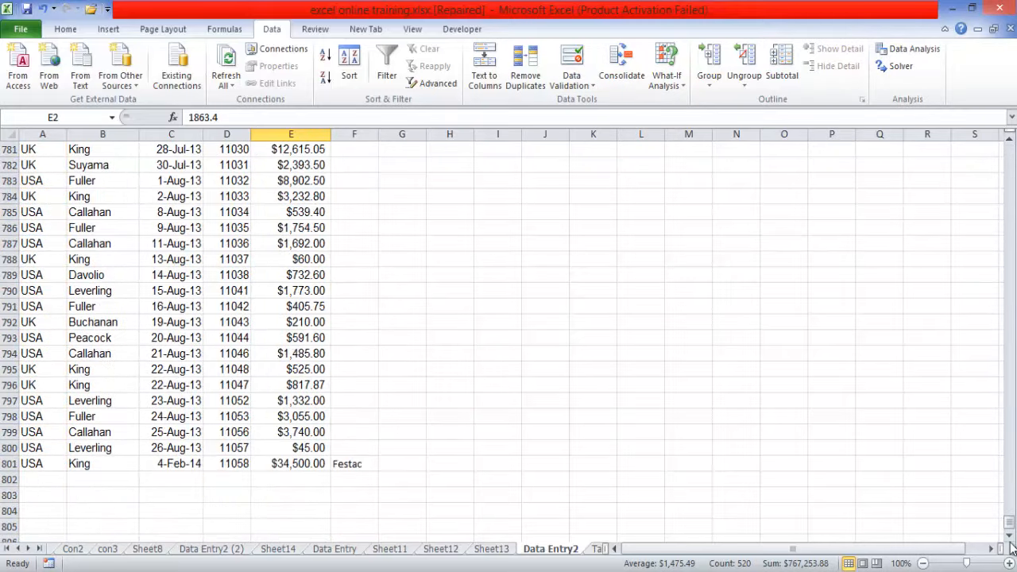
left_click(305, 465, "shift")
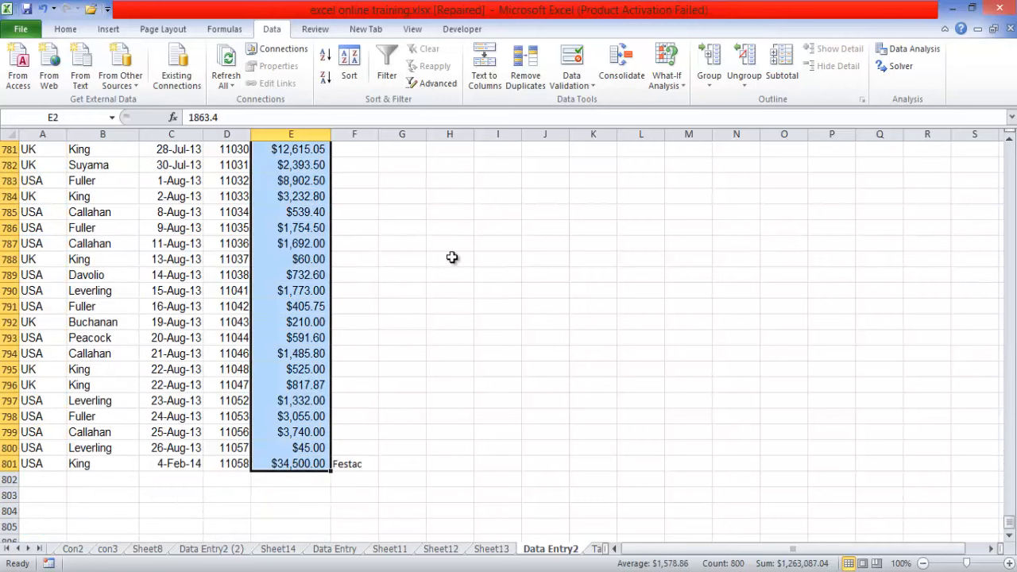
- Set up a data validation rule on the selected order amounts that allows whole numbers between two limits, starting with the minimum
left_click(591, 85)
left_click(603, 103)
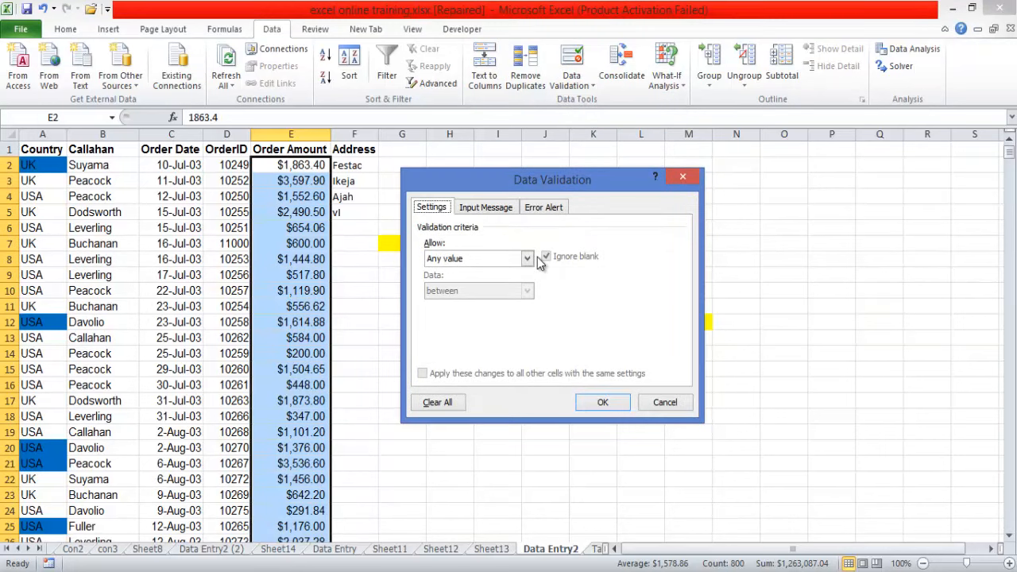
left_click(528, 258)
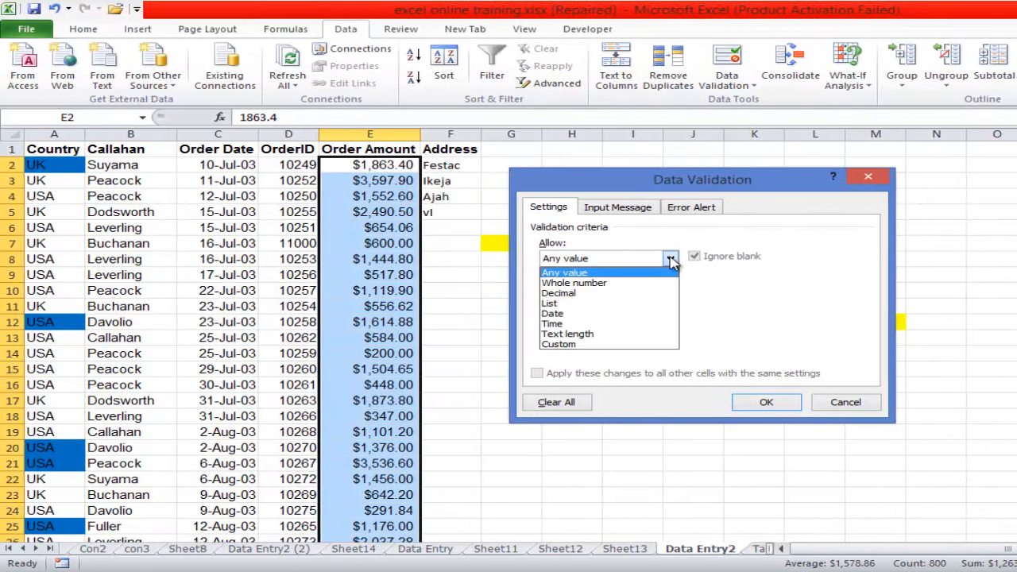
left_click(609, 284)
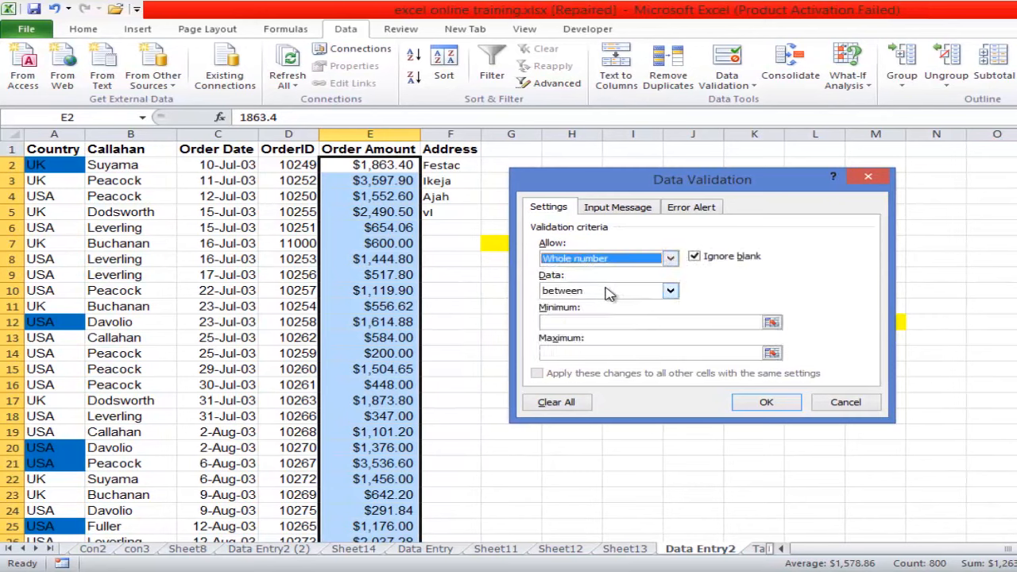
left_click(572, 321)
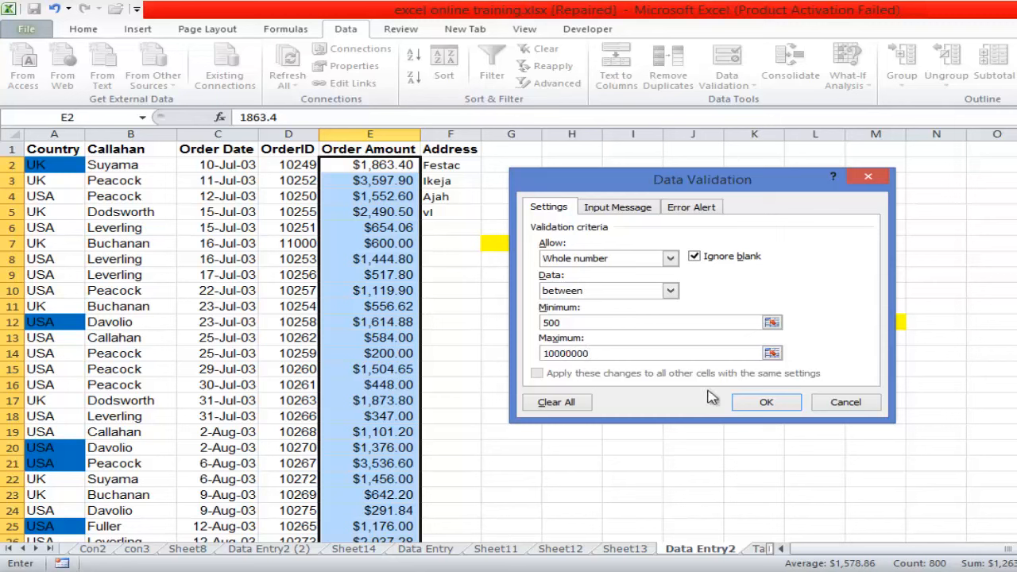
- Apply the whole number rule between 500 and 10000000 to the order amounts and circle the invalid data on the sheet
left_click(781, 402)
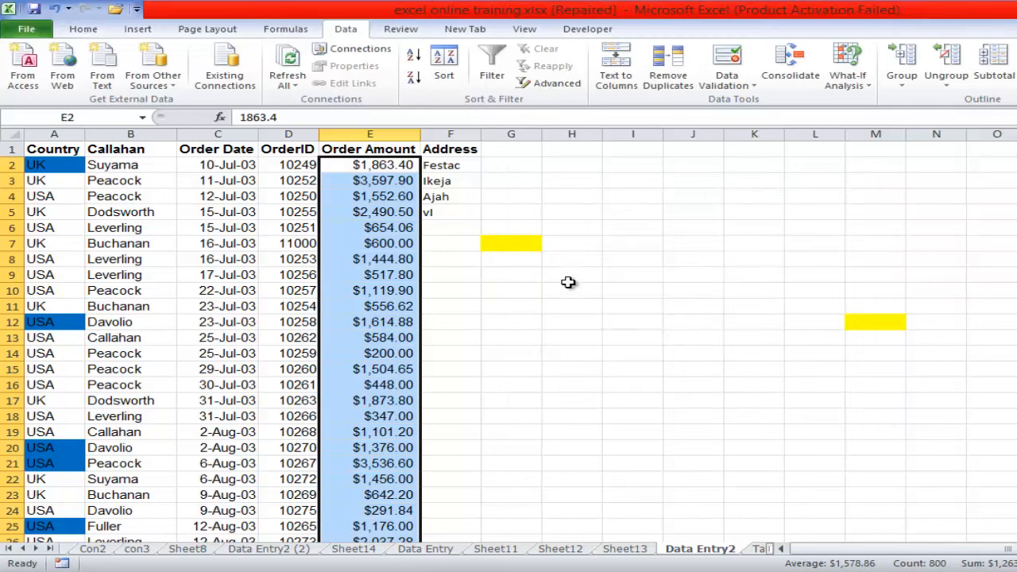
left_click(364, 178)
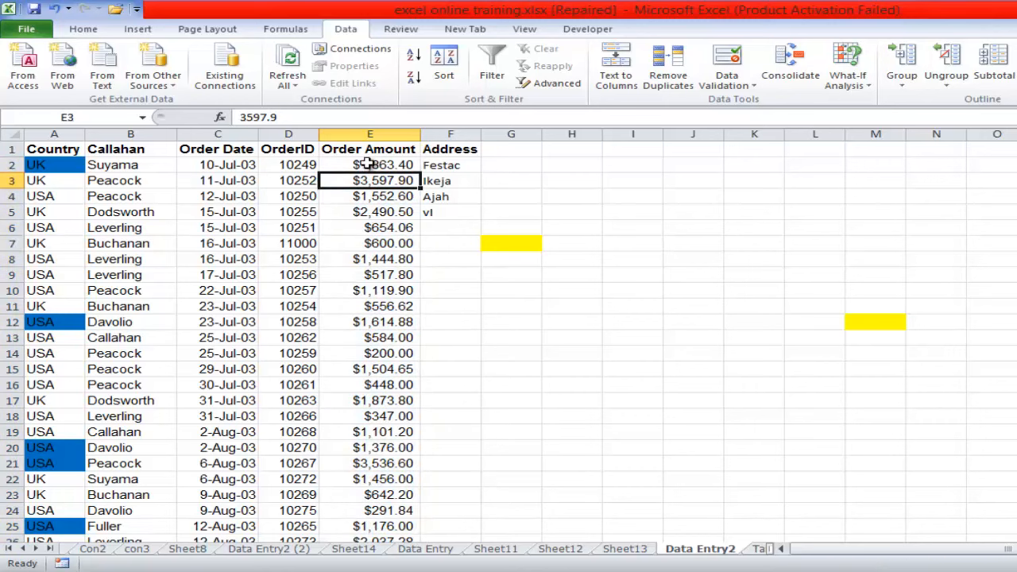
left_click(726, 81)
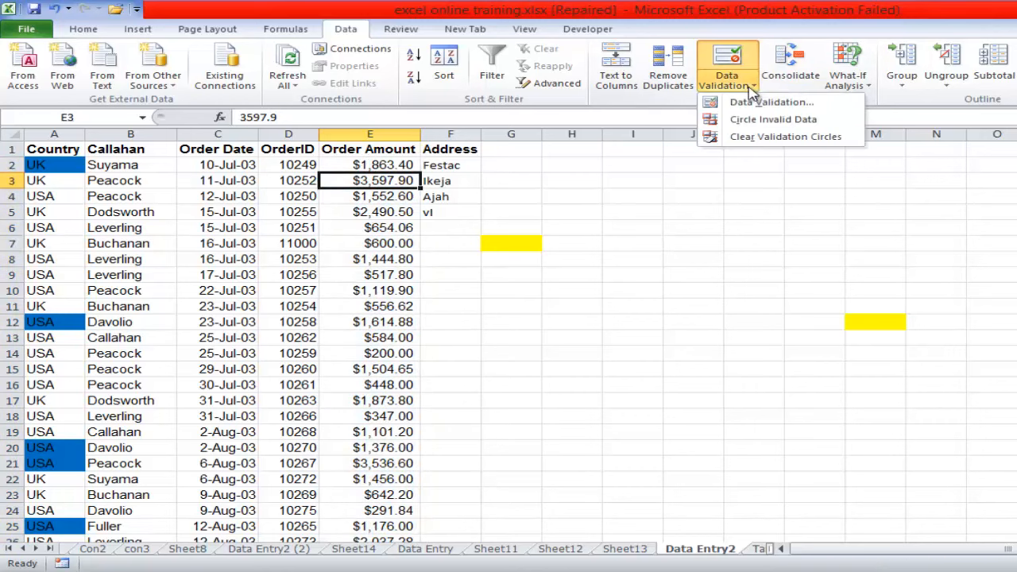
left_click(754, 120)
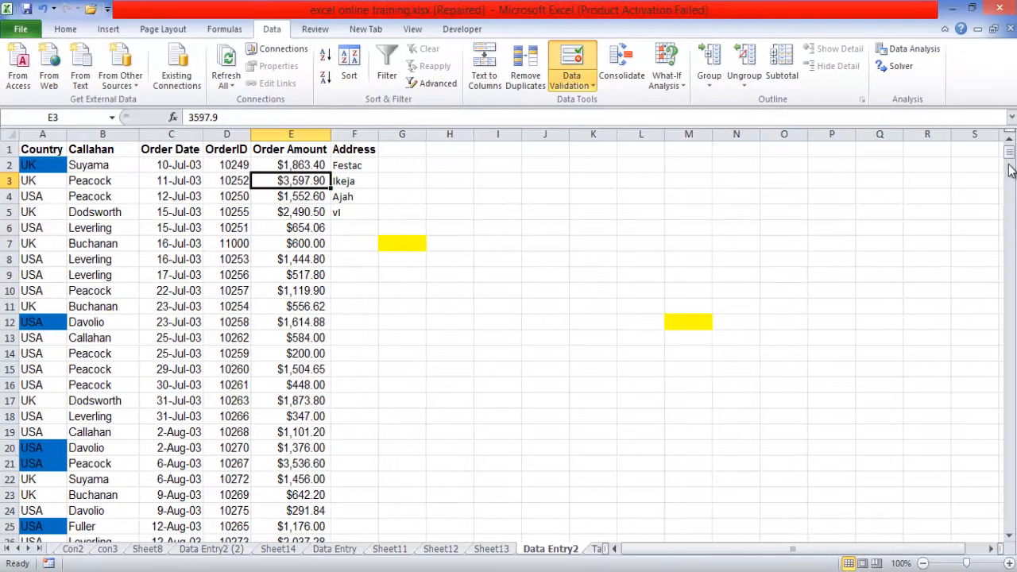
left_click(511, 334)
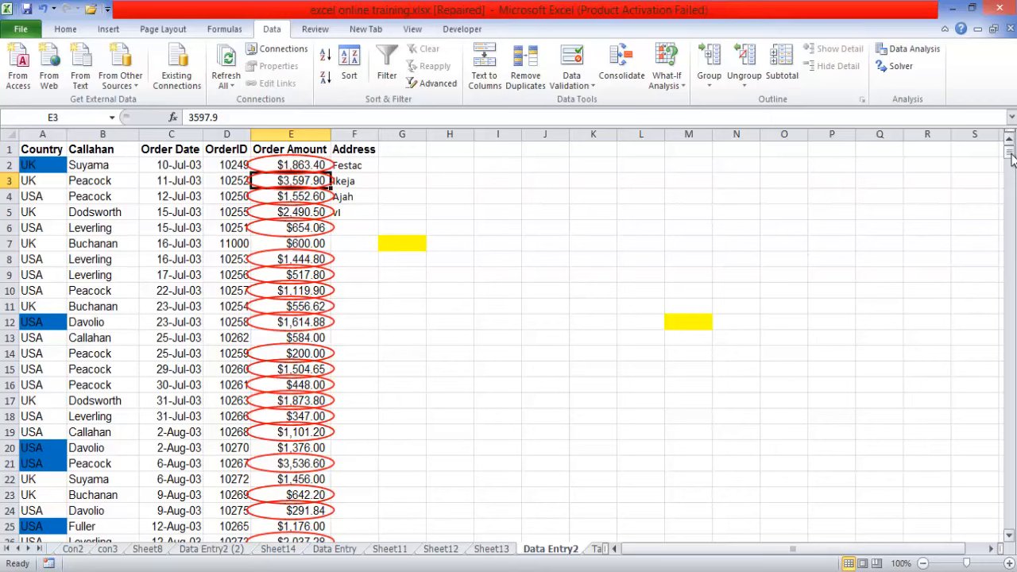
left_click_drag(1011, 159, 1002, 113)
- Switch to the con3 sheet with the monthly product figures
left_click(351, 548)
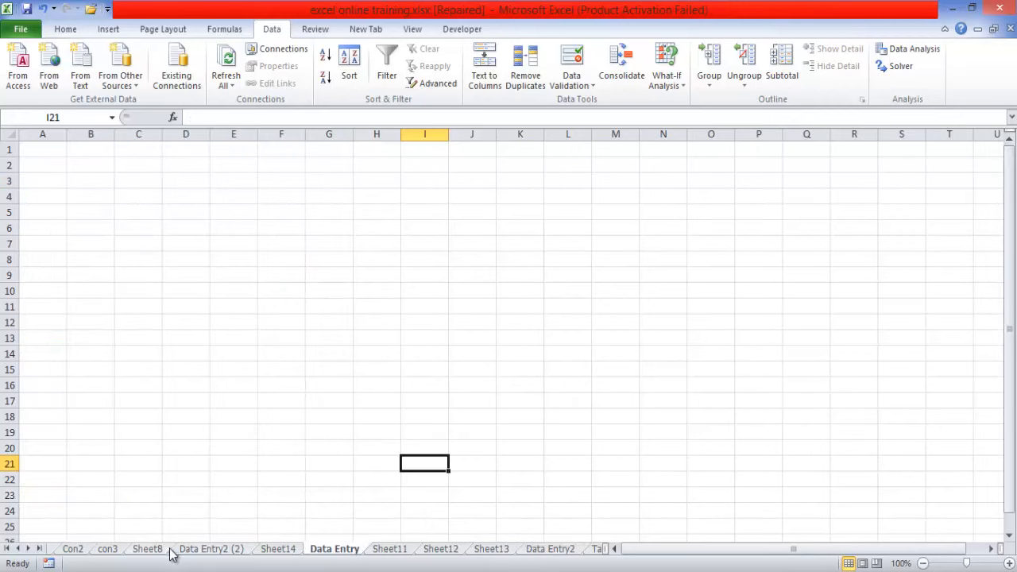
left_click(153, 549)
left_click(108, 549)
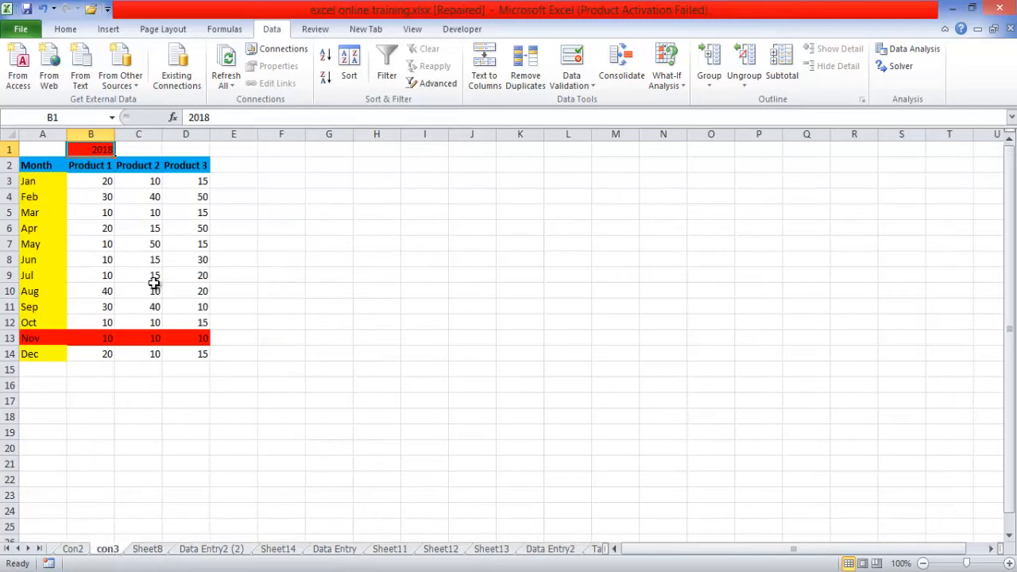
- Restrict the Product 1 values from January to December (B3:B14) to whole numbers between 10 and 20
left_click(101, 181)
left_click_drag(101, 198, 108, 354)
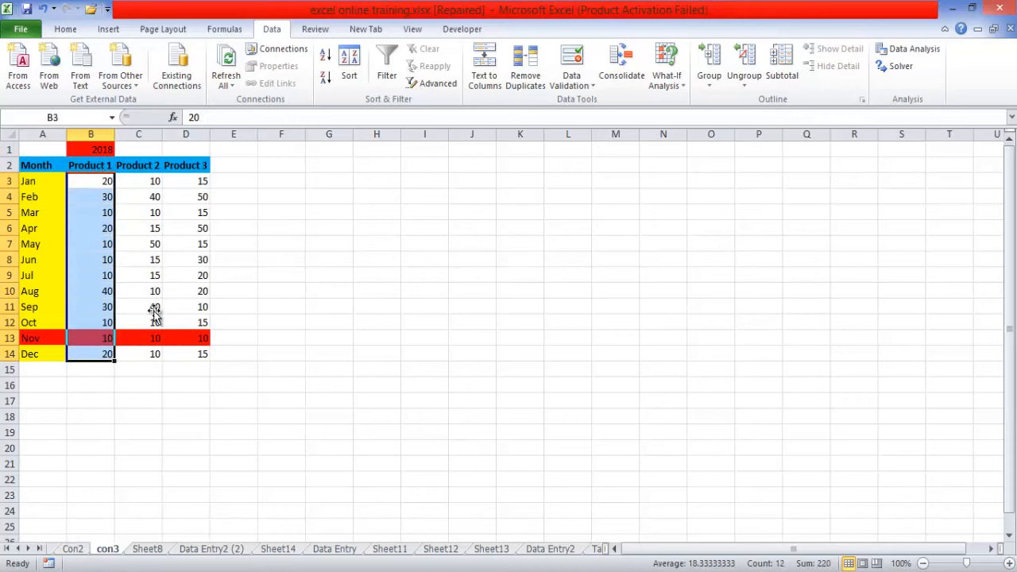
left_click(590, 89)
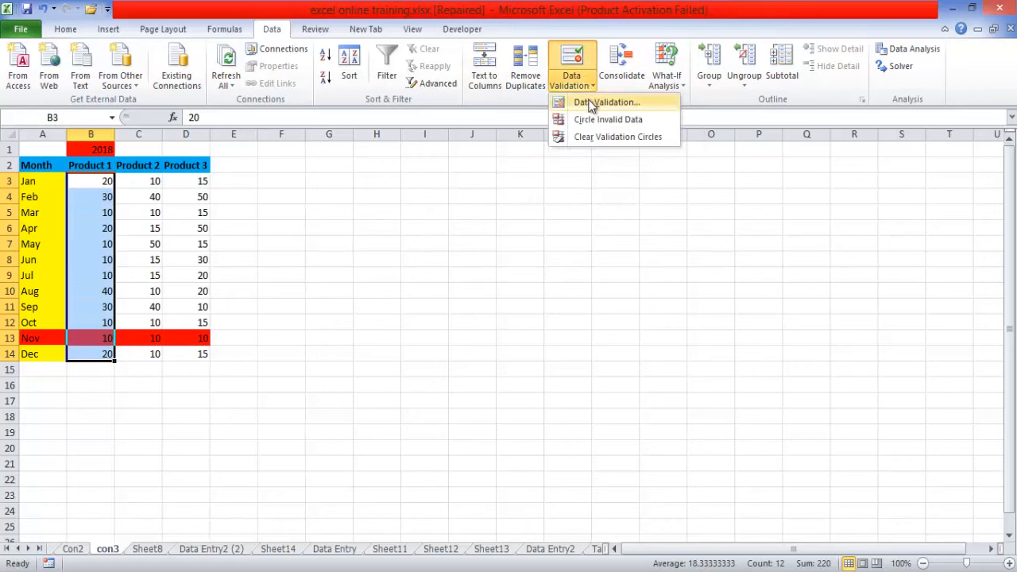
left_click(591, 105)
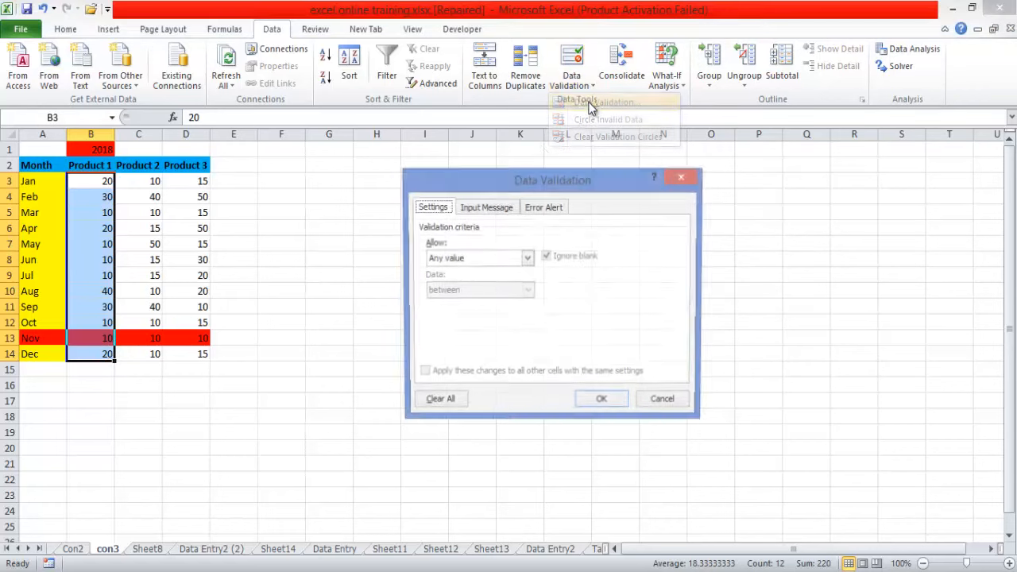
left_click(529, 260)
left_click(475, 286)
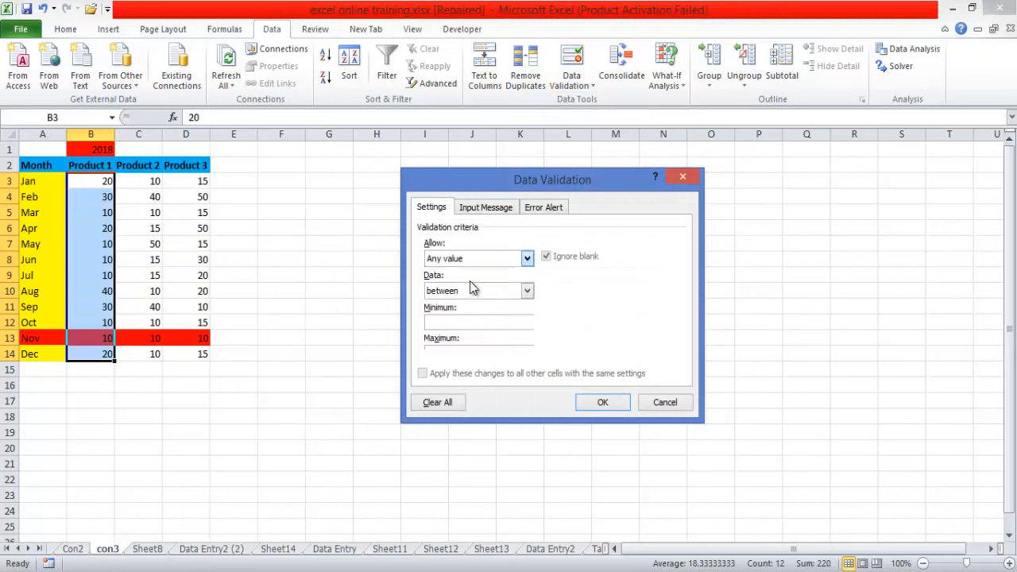
left_click(447, 322)
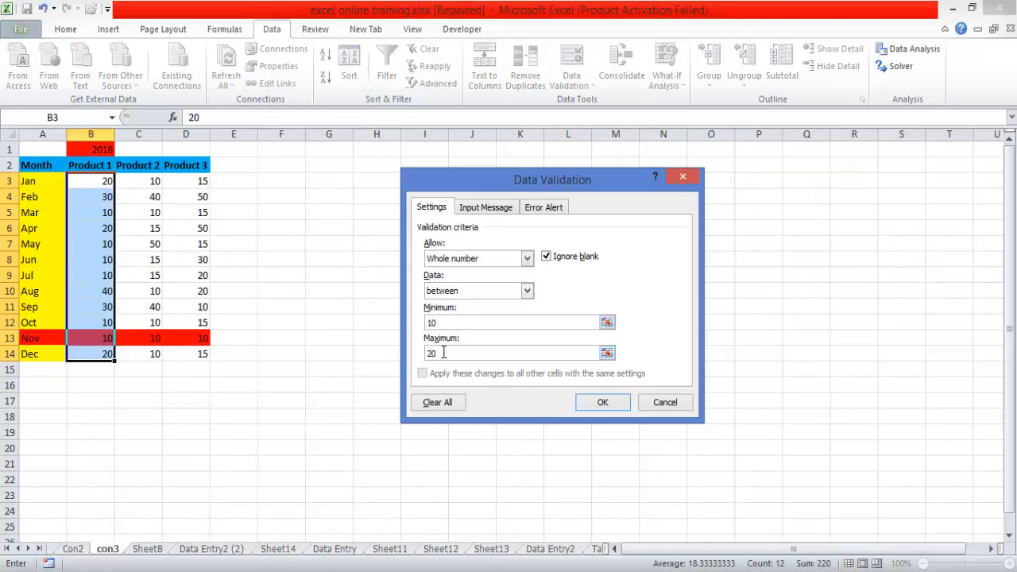
left_click(599, 402)
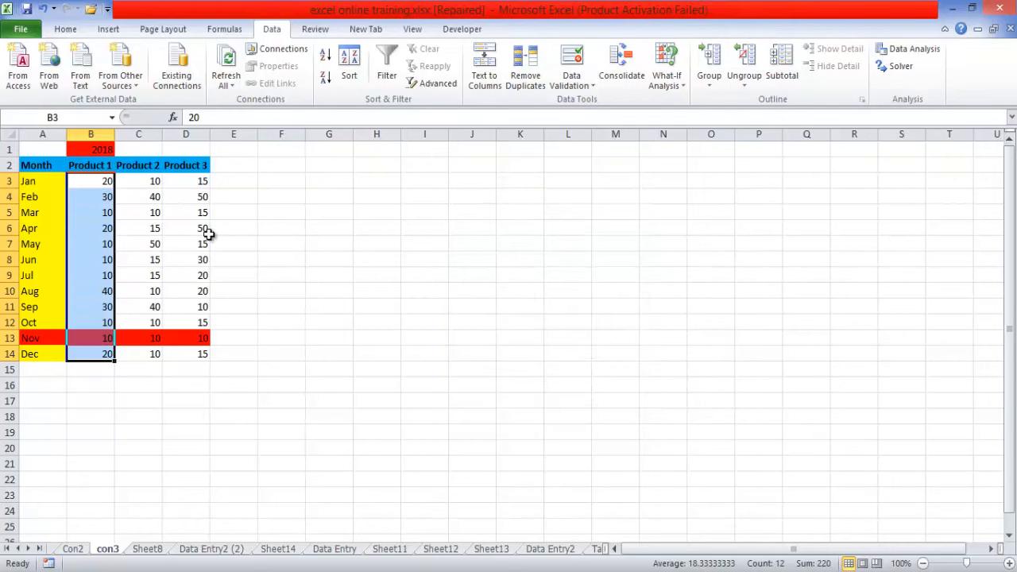
- Circle the Product 1 values on con3 that break the validation rule
left_click(273, 293)
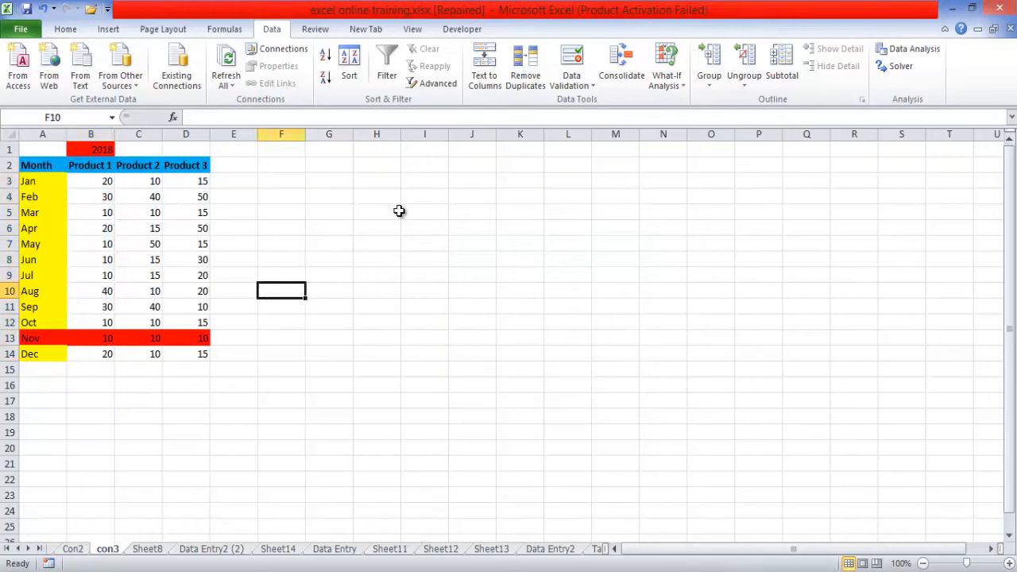
left_click(587, 86)
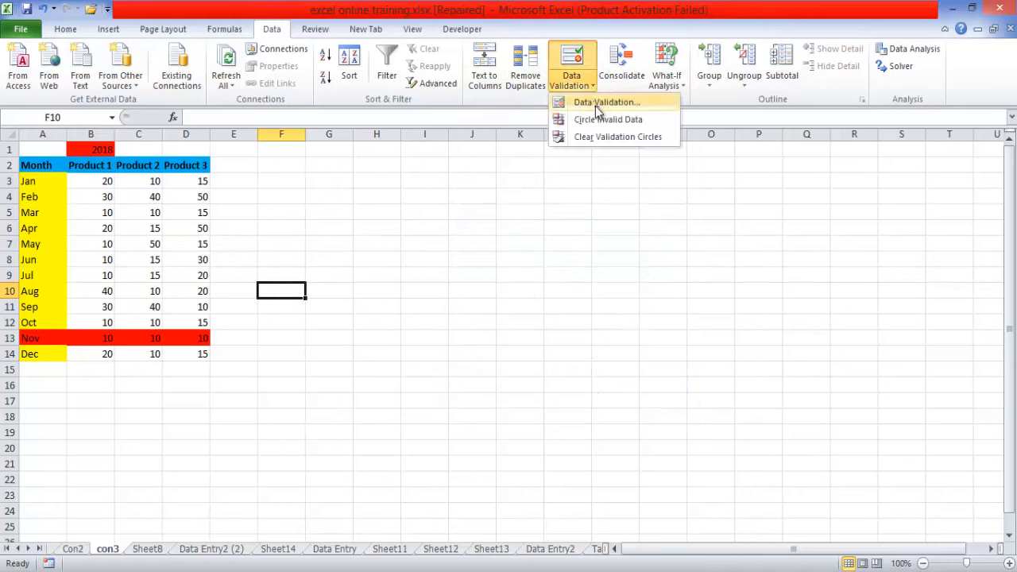
left_click(595, 119)
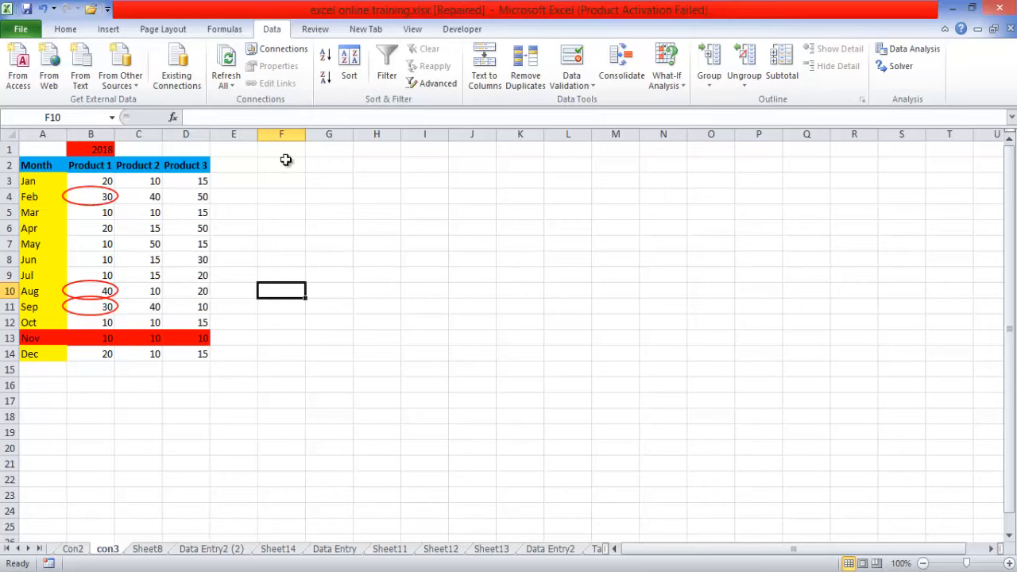
left_click(591, 86)
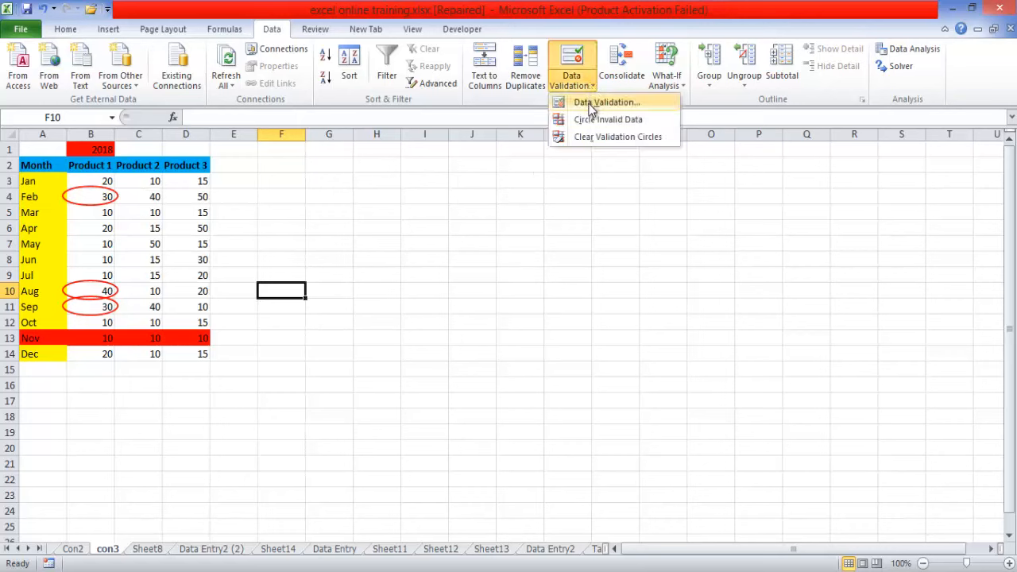
left_click(592, 103)
left_click(484, 208)
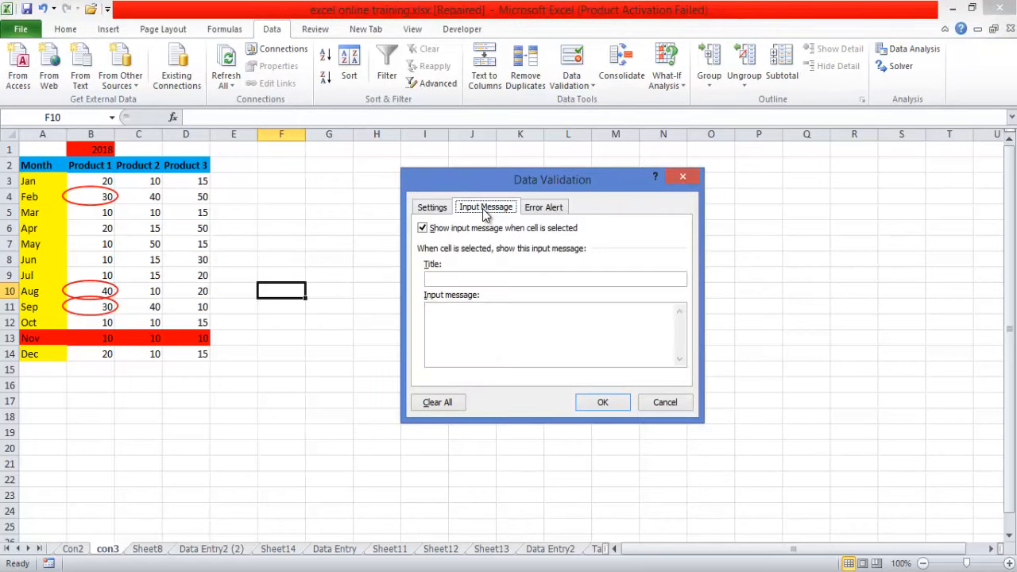
left_click(683, 176)
- Check the validation criteria of the Product 1 values in B3:B14 and close them without changing anything
left_click_drag(93, 181, 103, 364)
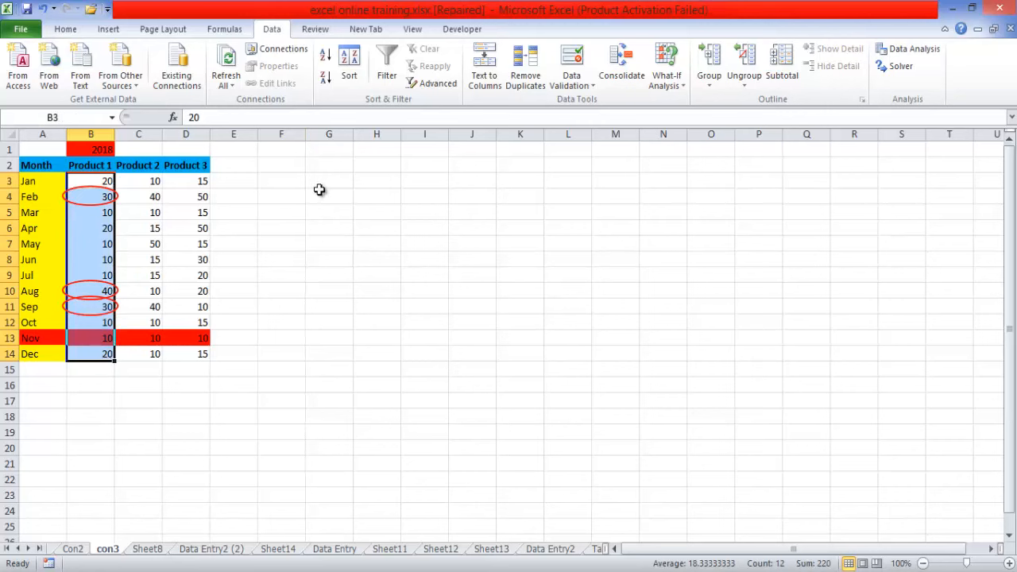
left_click(591, 86)
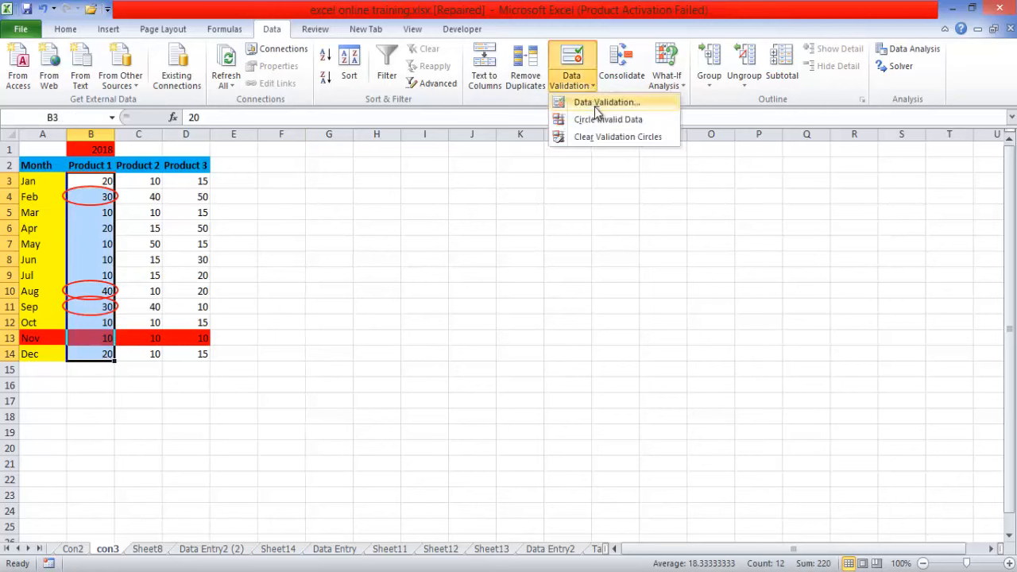
left_click(604, 102)
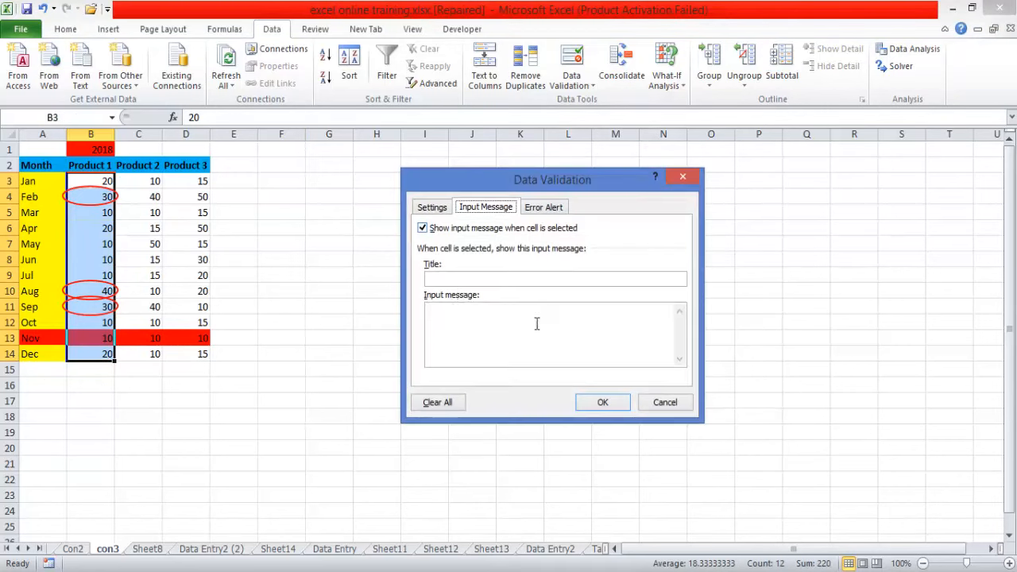
left_click(434, 207)
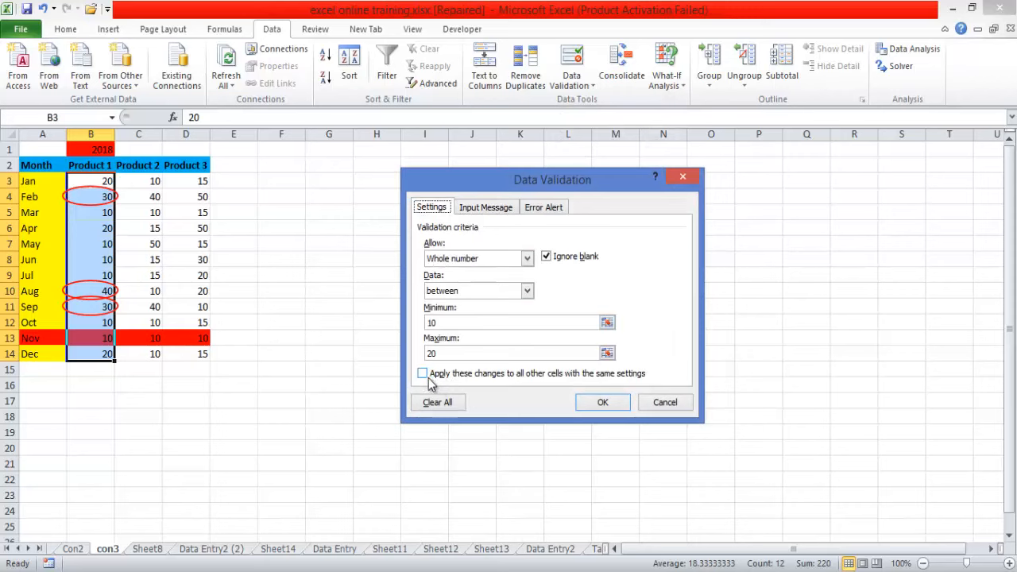
left_click(682, 176)
- Apply the whole number rule to Product 1 cells B3:B21 with the maximum set to 40
left_click_drag(94, 183, 96, 461)
left_click(582, 92)
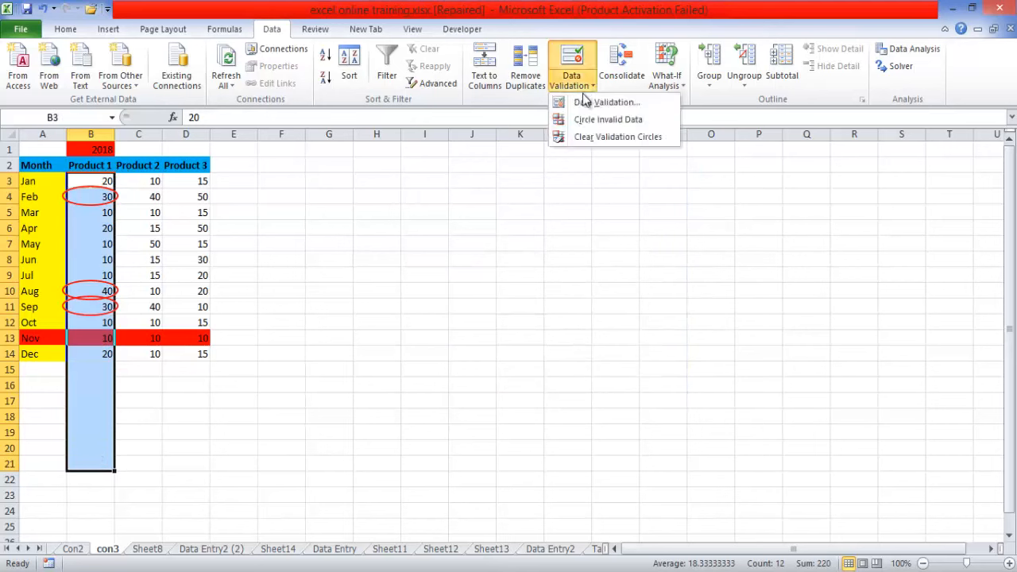
left_click(585, 103)
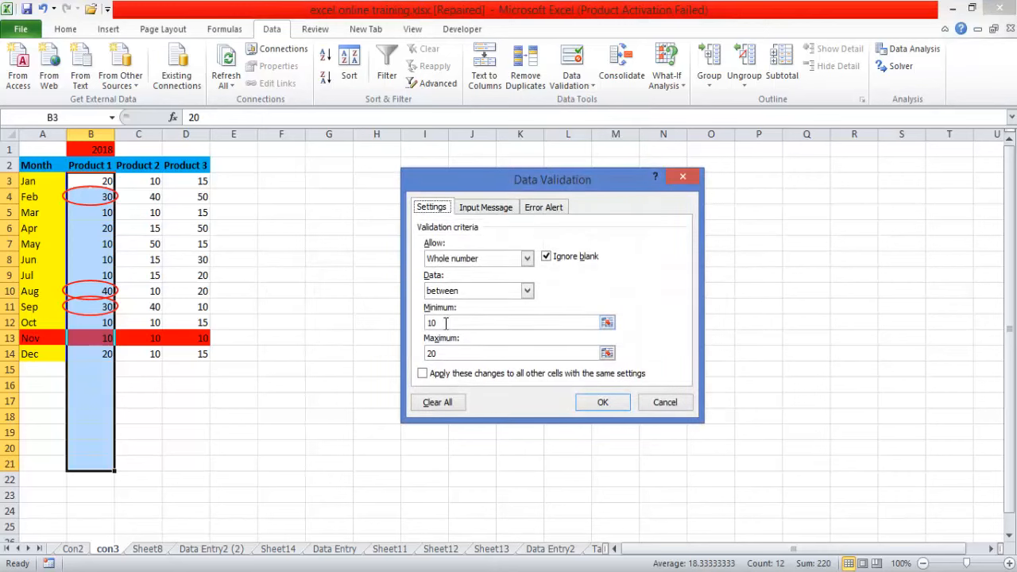
left_click(436, 353)
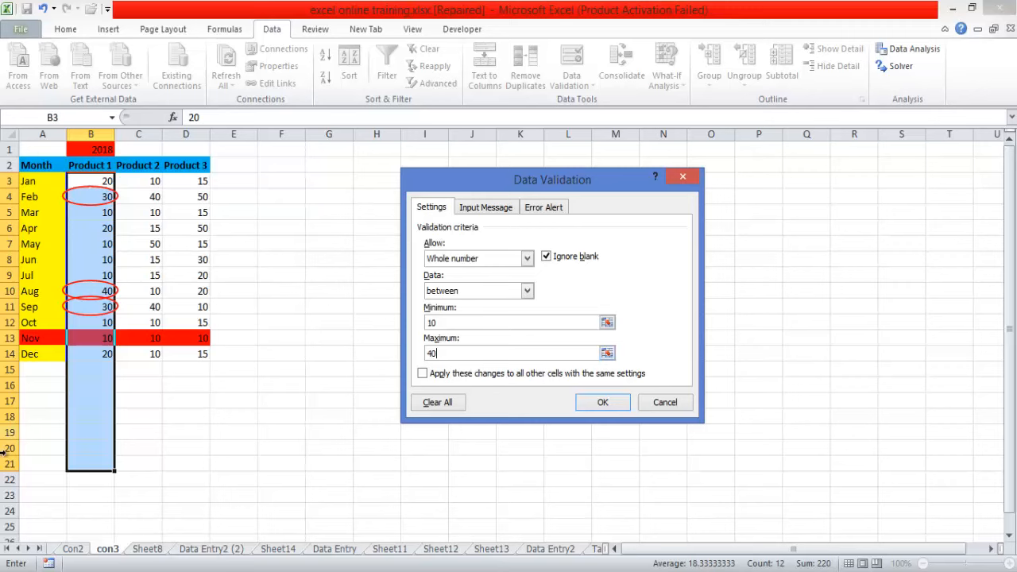
left_click(603, 408)
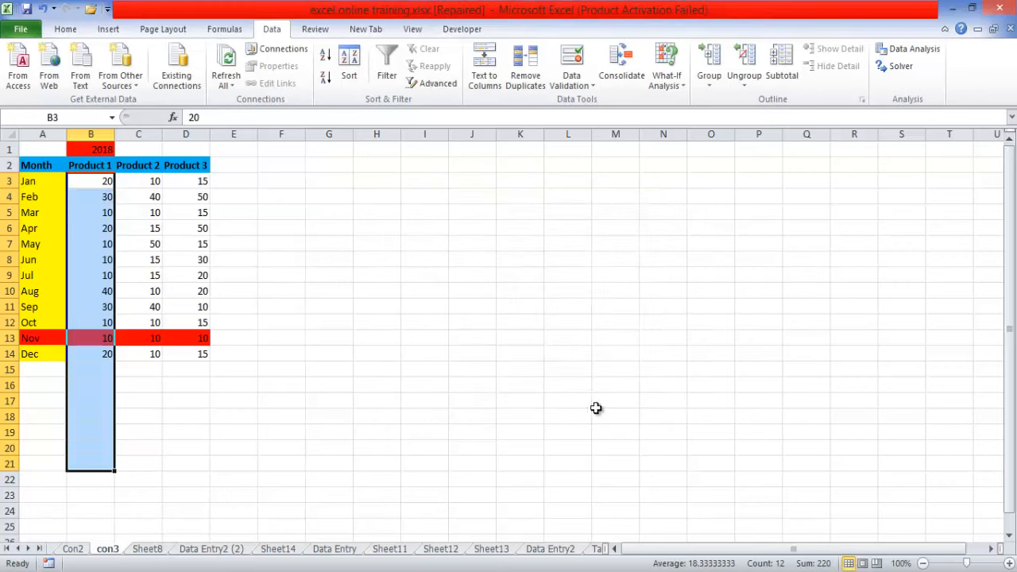
left_click(364, 434)
- Test the Product 1 rule by entering 50 in cell B15 below December, and cancel the entry
left_click(103, 368)
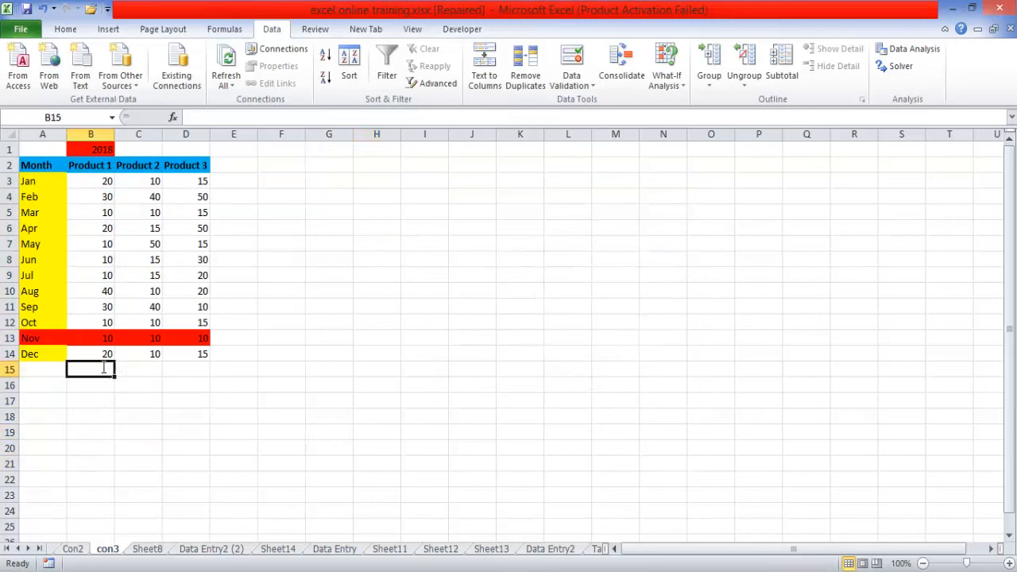
type("50")
key("Return")
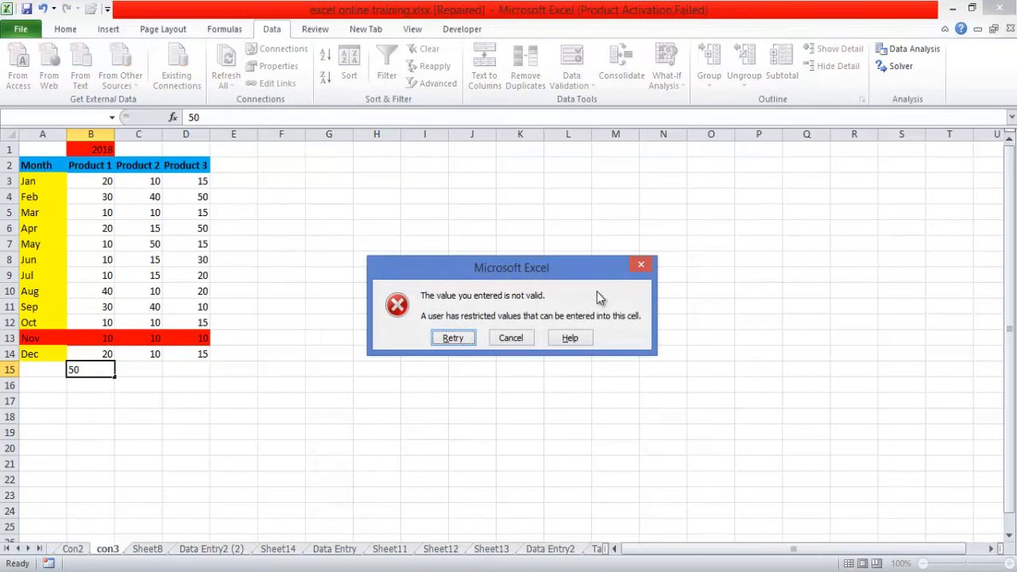
left_click(641, 264)
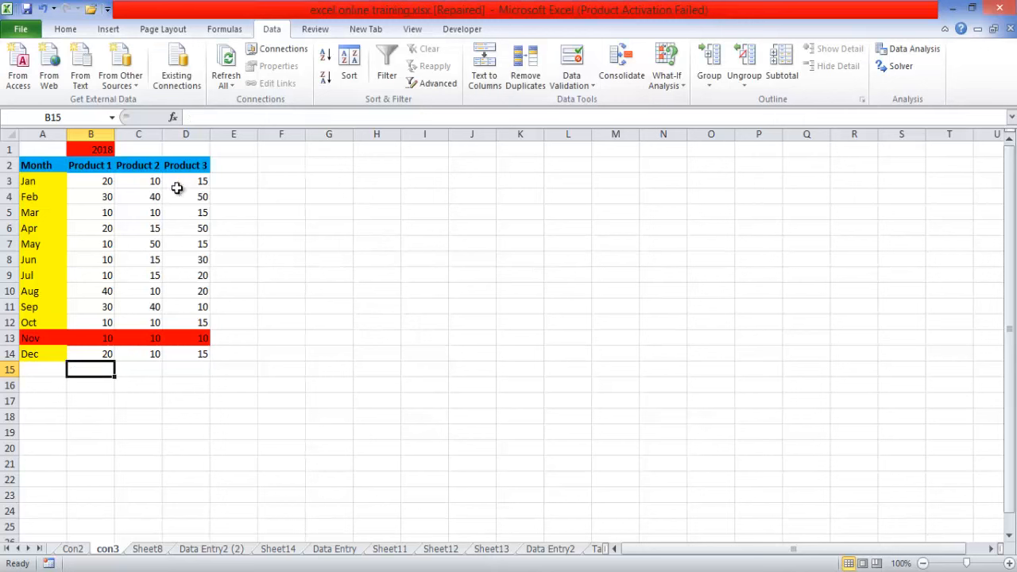
- Open the validation settings of Product 1 cells B3:B21 on con3 and set the error alert title to Invalid Number
left_click(99, 165)
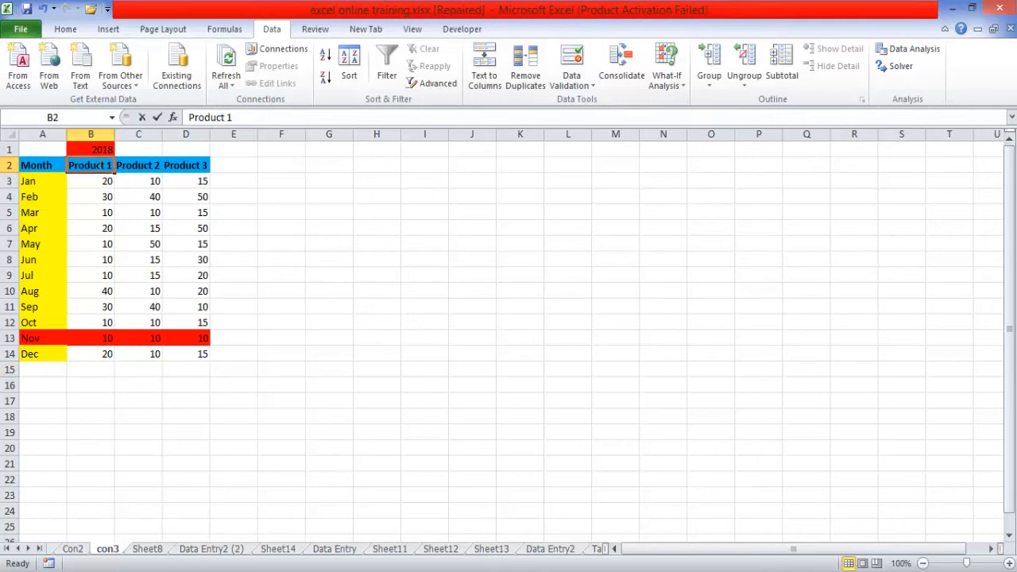
left_click(98, 181)
left_click_drag(99, 185, 103, 456)
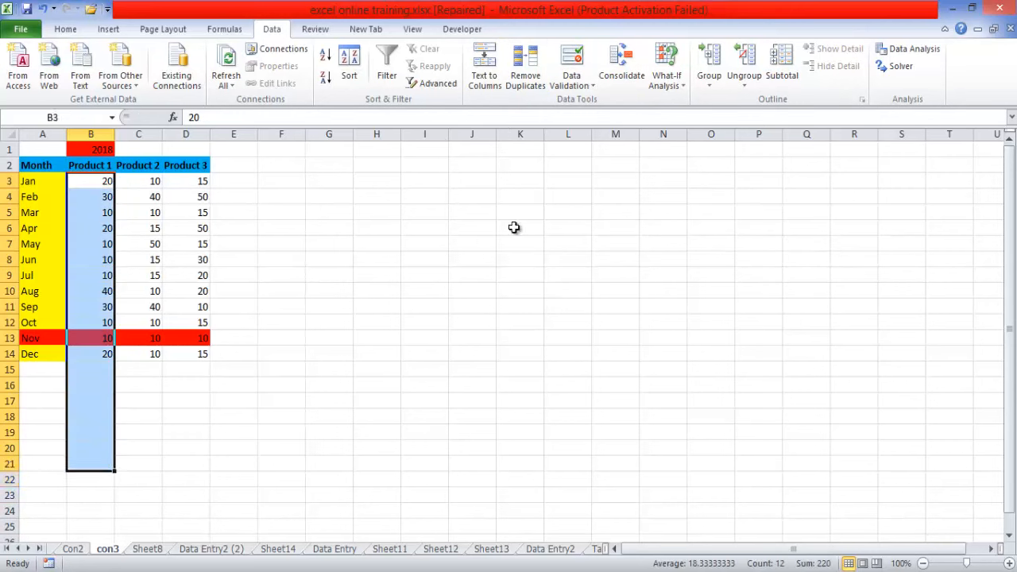
left_click(640, 76)
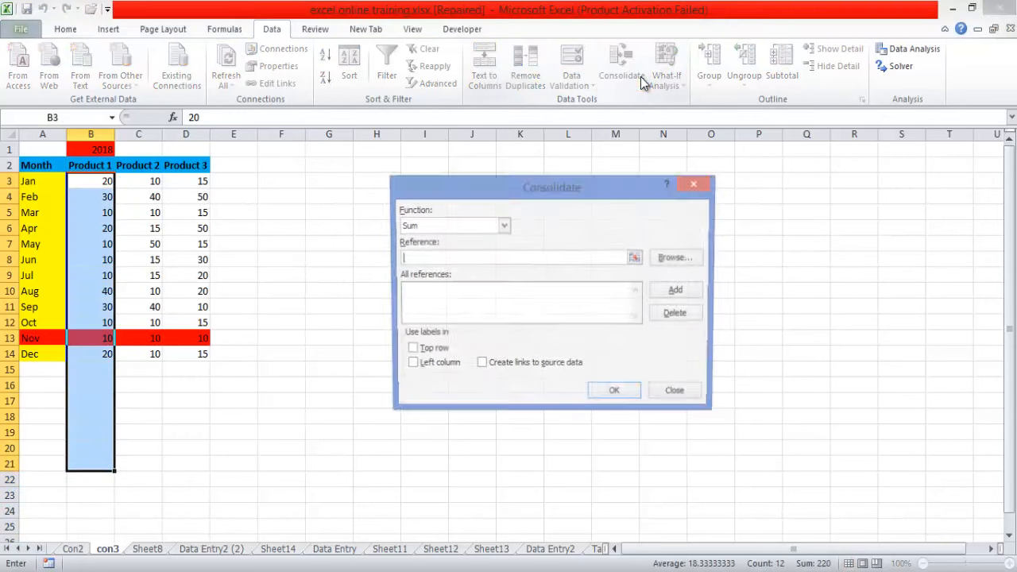
left_click(700, 183)
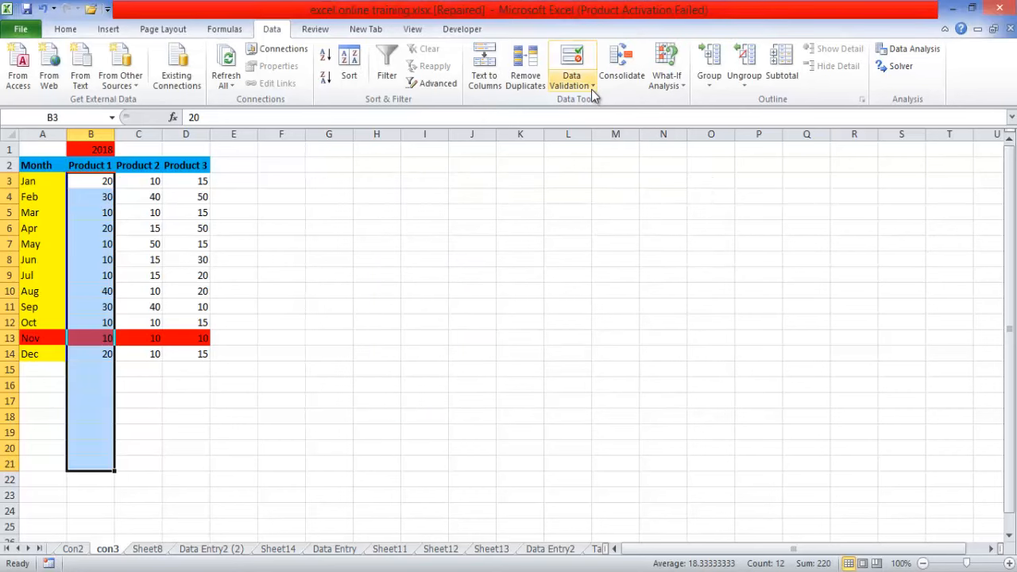
left_click(571, 81)
left_click(590, 102)
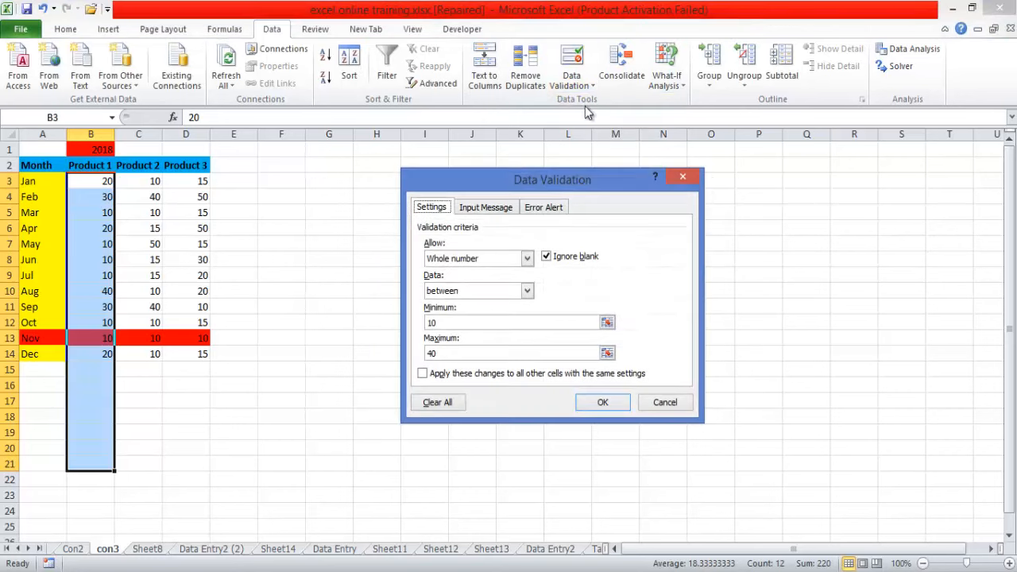
left_click(502, 210)
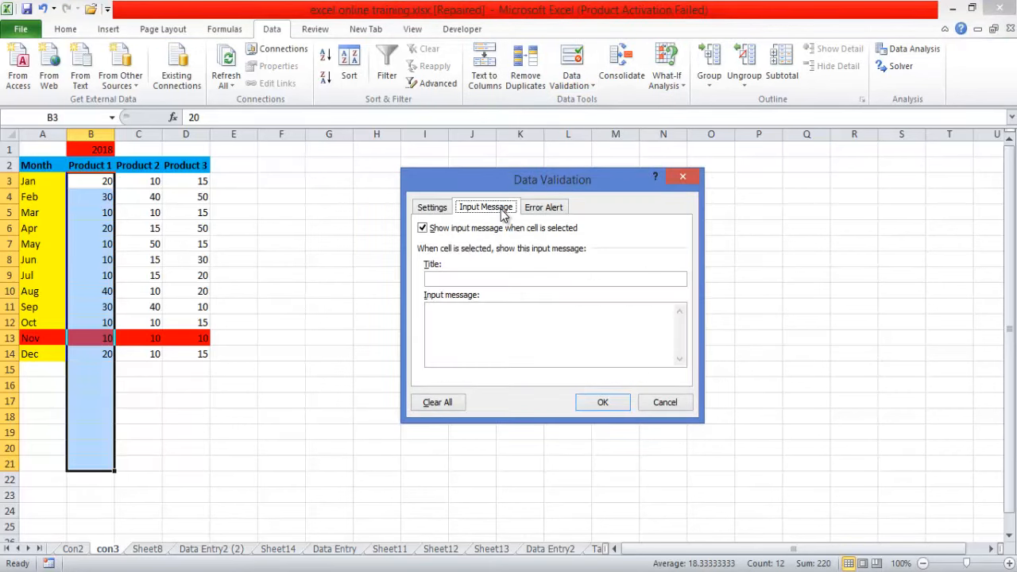
left_click(462, 279)
left_click(458, 315)
left_click(554, 209)
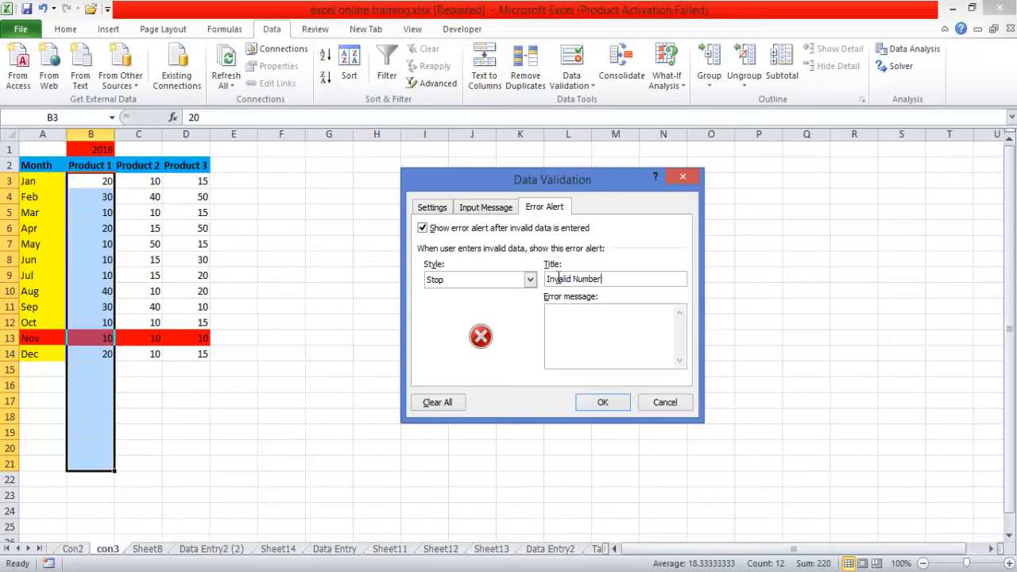
- Apply the Information style to the Product 1 error alert with the message "Onky numbers between 10 and 40 are required"
left_click(529, 280)
left_click(501, 304)
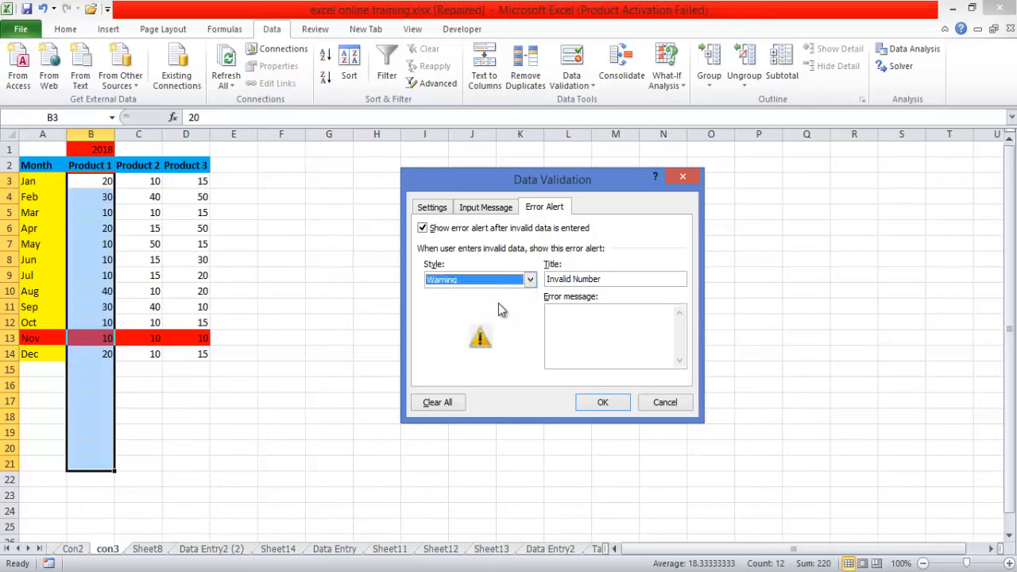
left_click(529, 280)
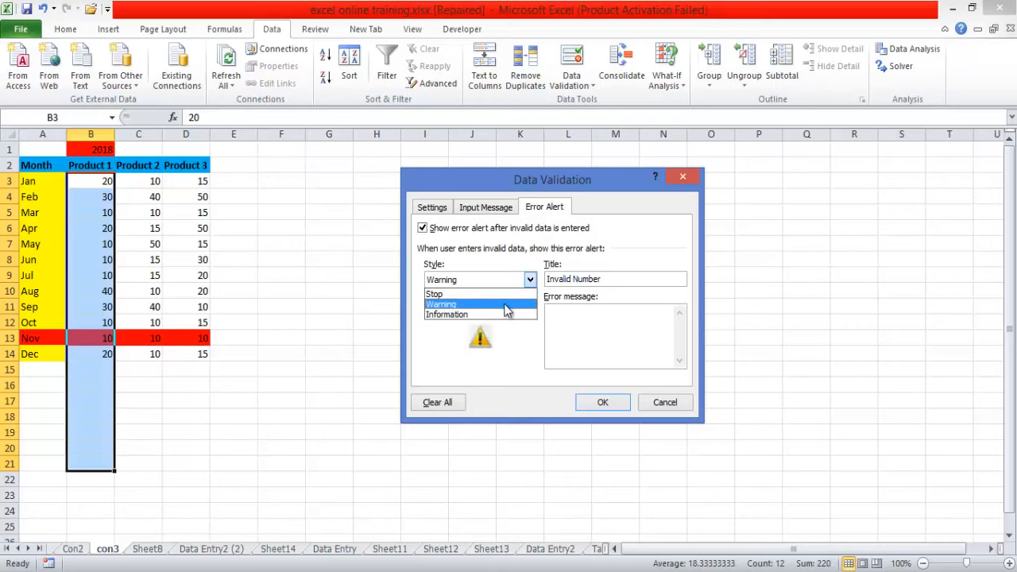
left_click(500, 311)
left_click(559, 318)
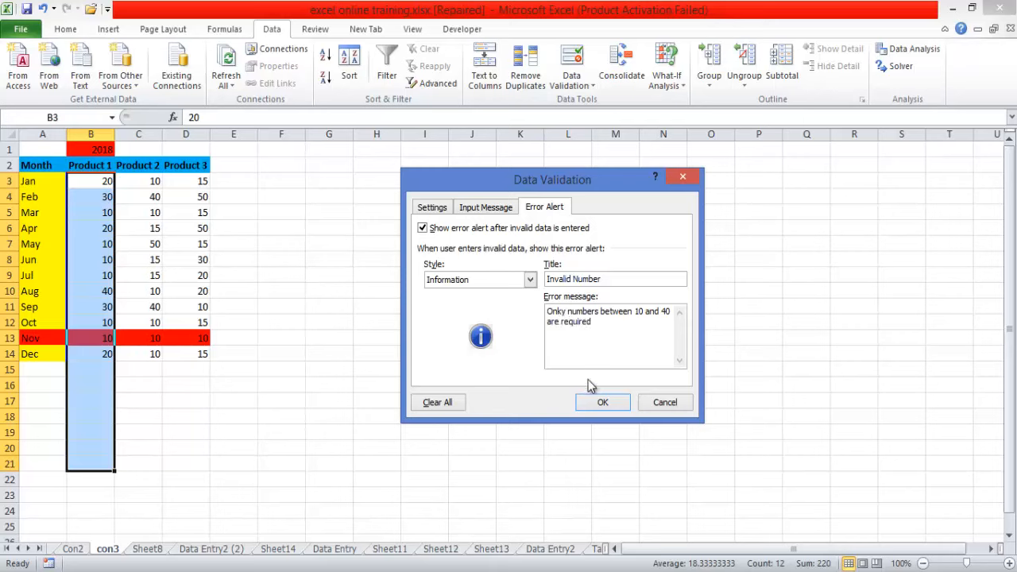
left_click(602, 403)
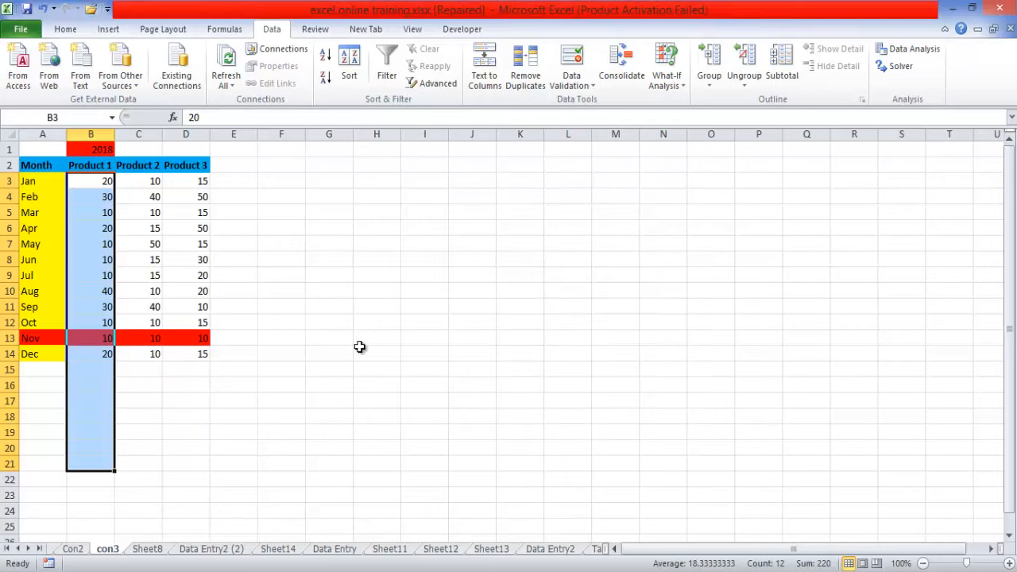
- Test the Product 1 error alert by entering 50 in cell B15 below December, and accept the entry
left_click(98, 366)
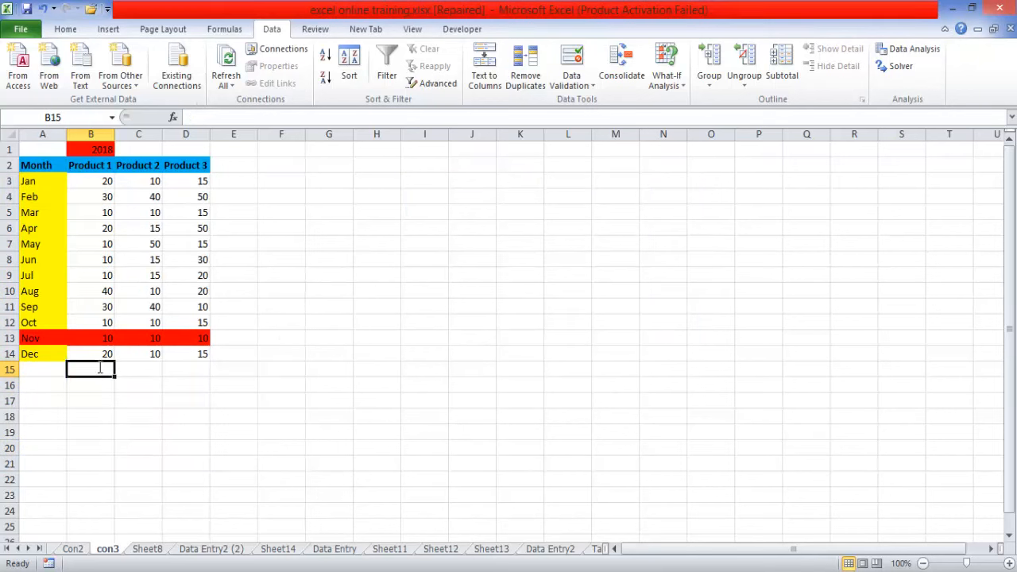
type("50")
key("Return")
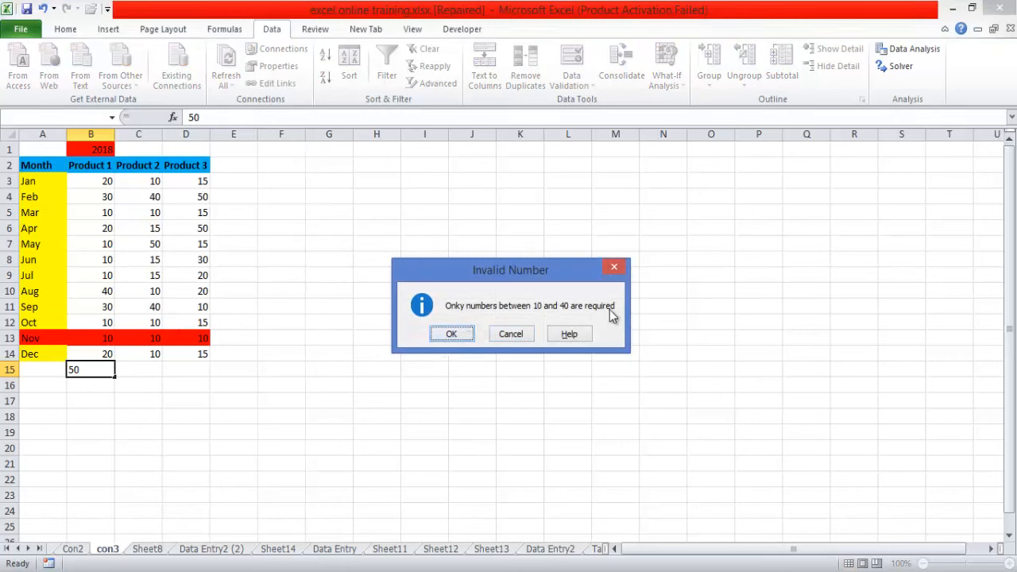
left_click(448, 335)
- Correct the error message for cells B3:B21 to read "Only numbers between 10 and 40 are required"
left_click(101, 181)
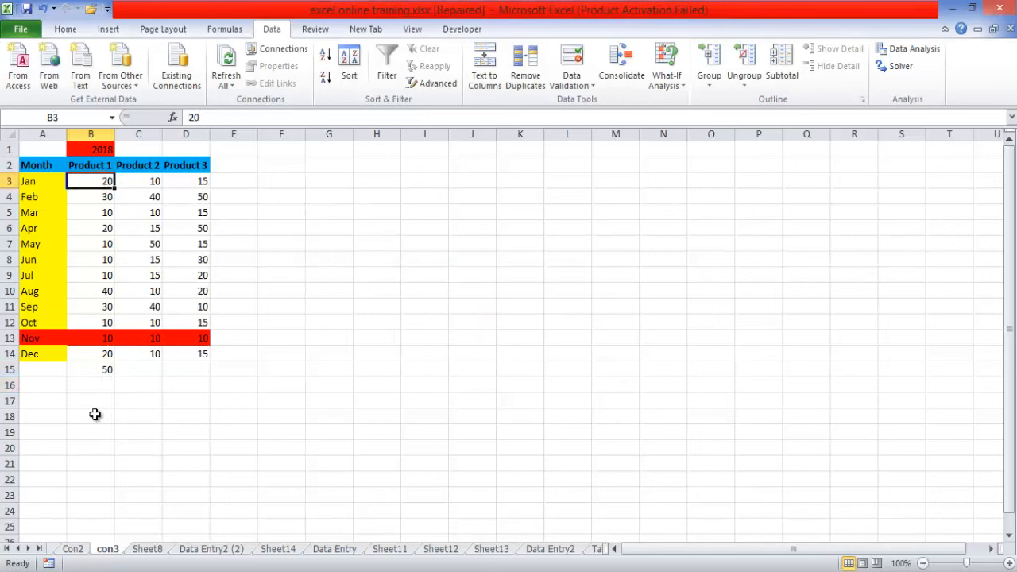
left_click_drag(100, 180, 99, 453)
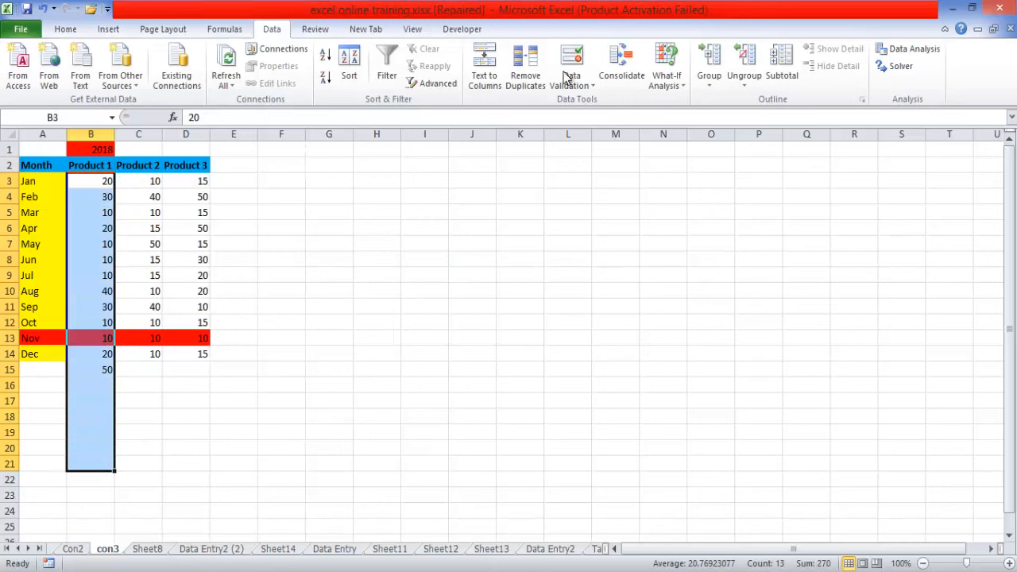
left_click(591, 86)
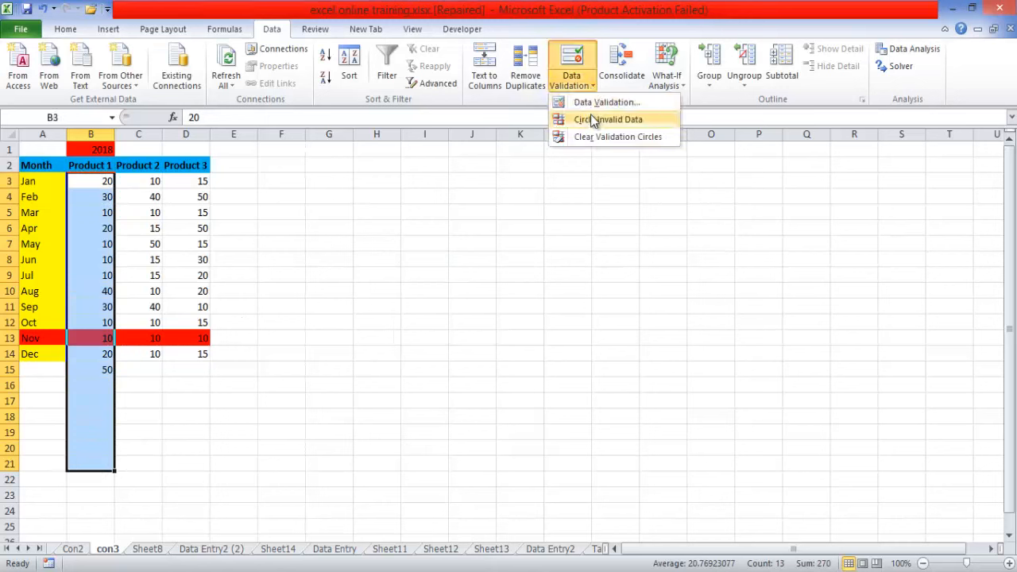
left_click(594, 103)
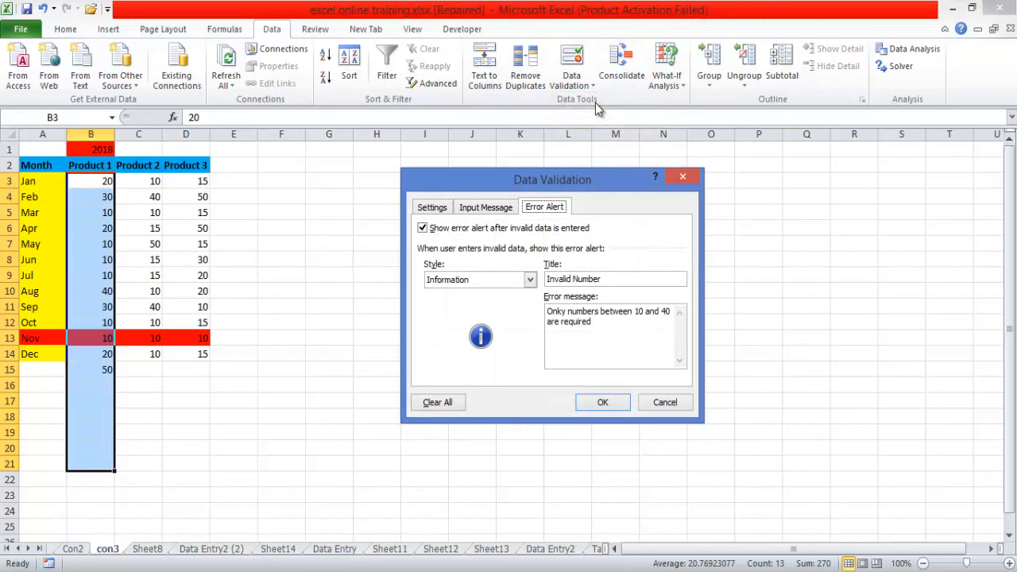
left_click(562, 311)
key("BackSpace")
type("l")
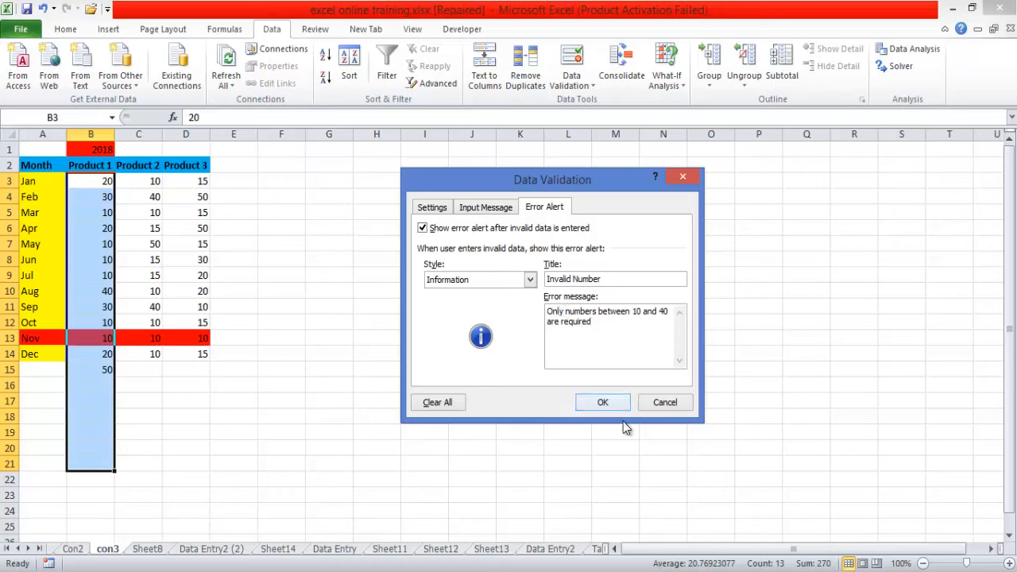
left_click(596, 402)
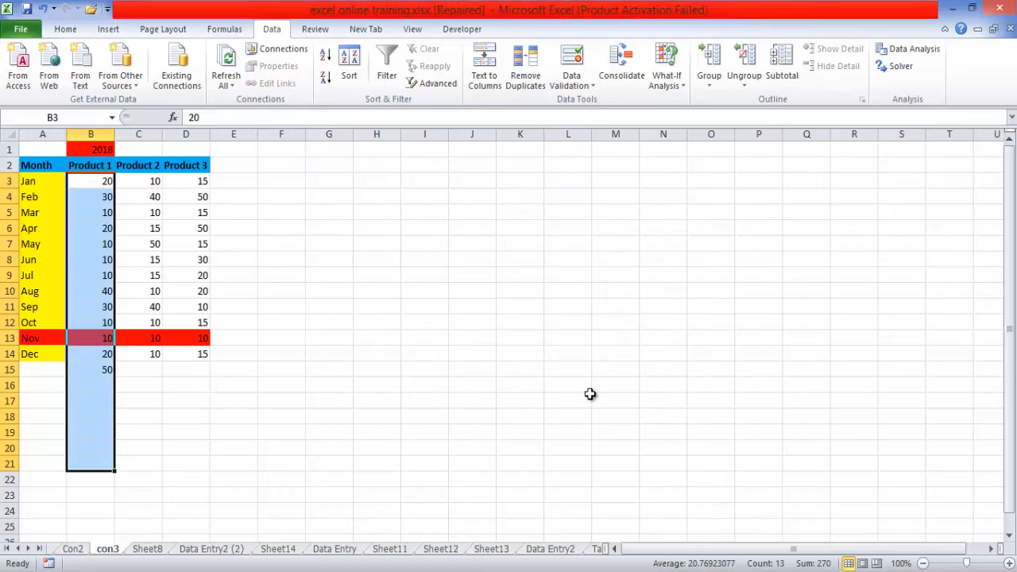
left_click(351, 347)
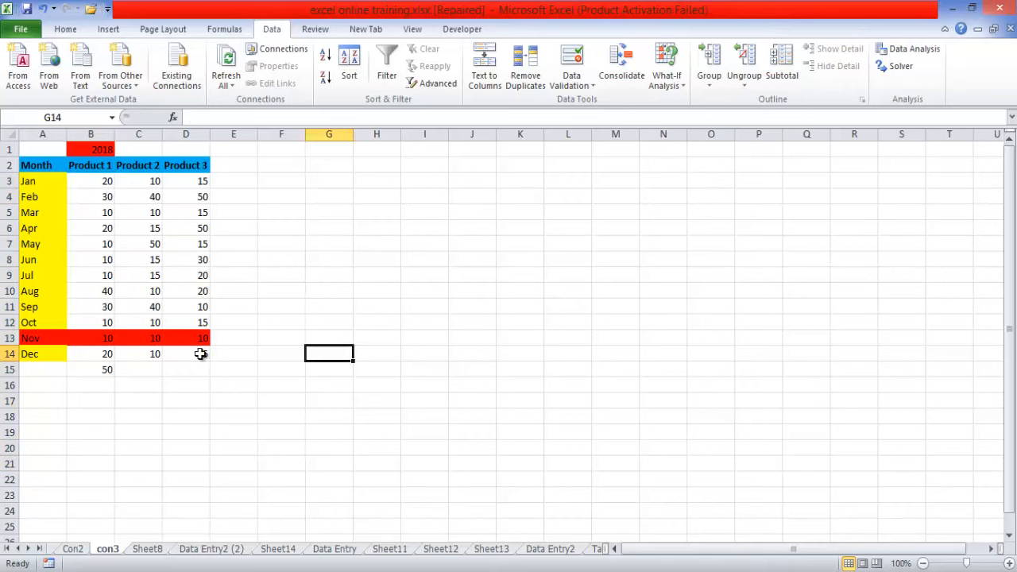
- Follow the Today's Lesson link on Sheet2 to the Data Entry2 sheet and clear its validation circles
left_click(8, 548)
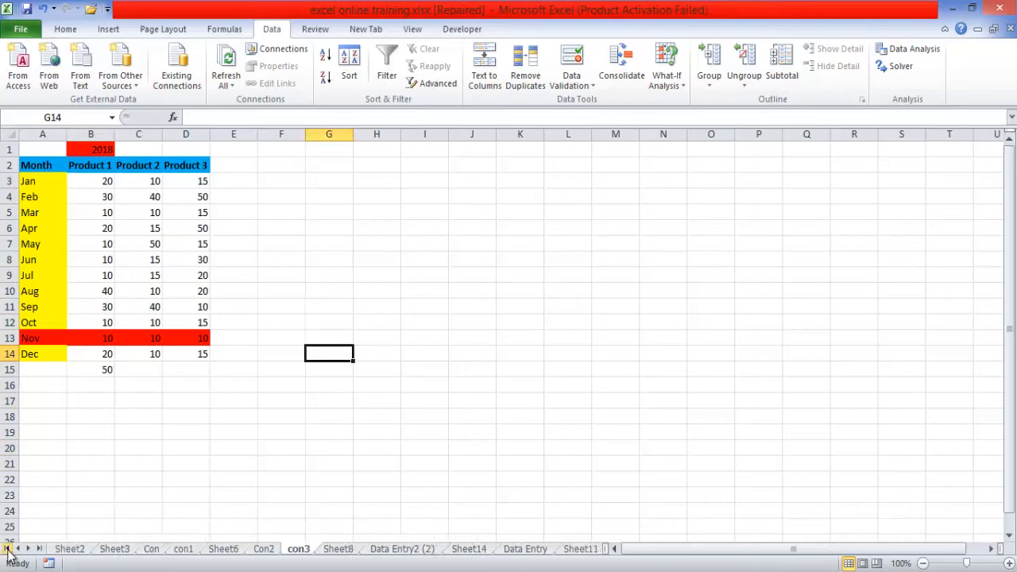
left_click(69, 549)
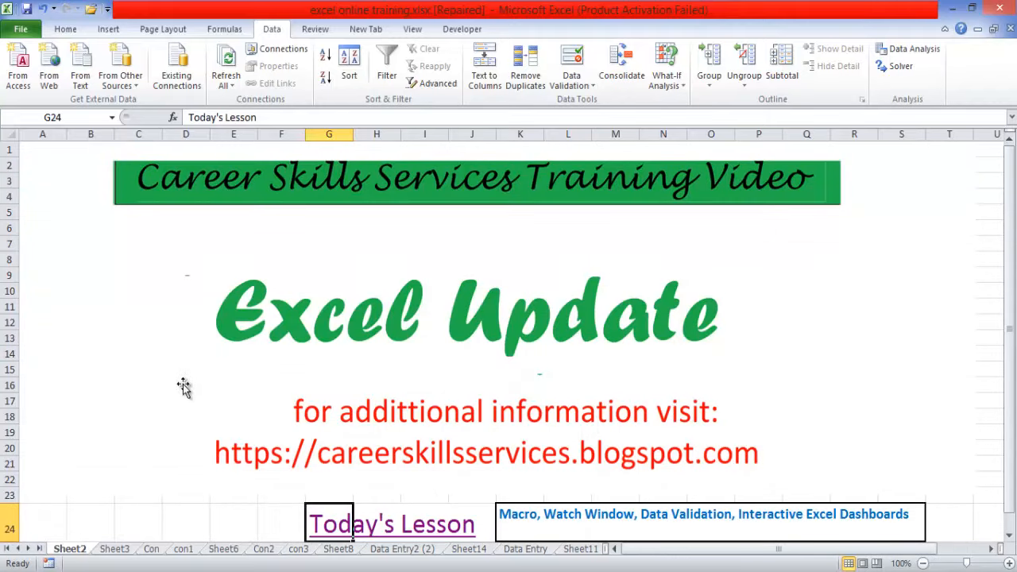
left_click(39, 548)
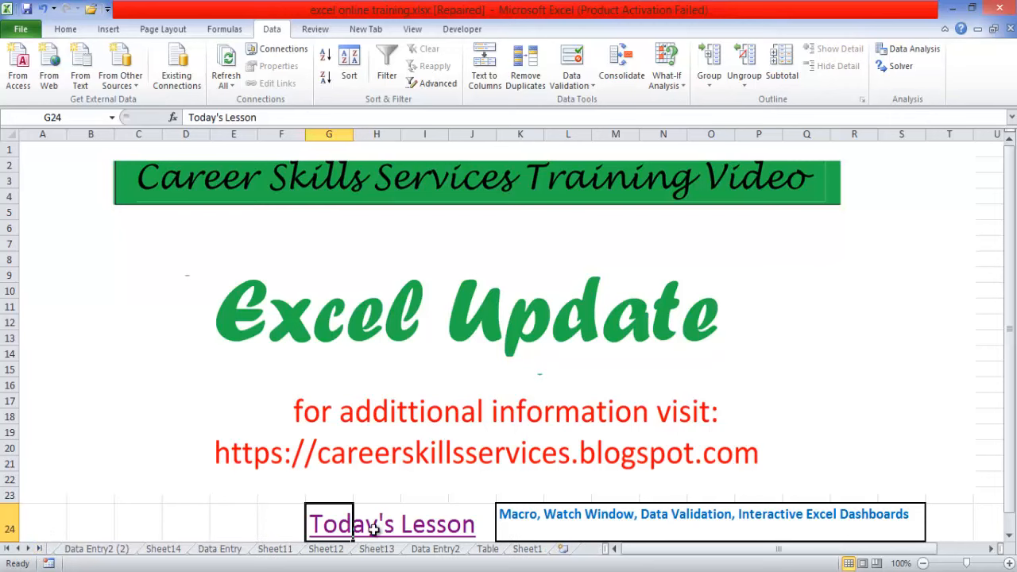
left_click(314, 524)
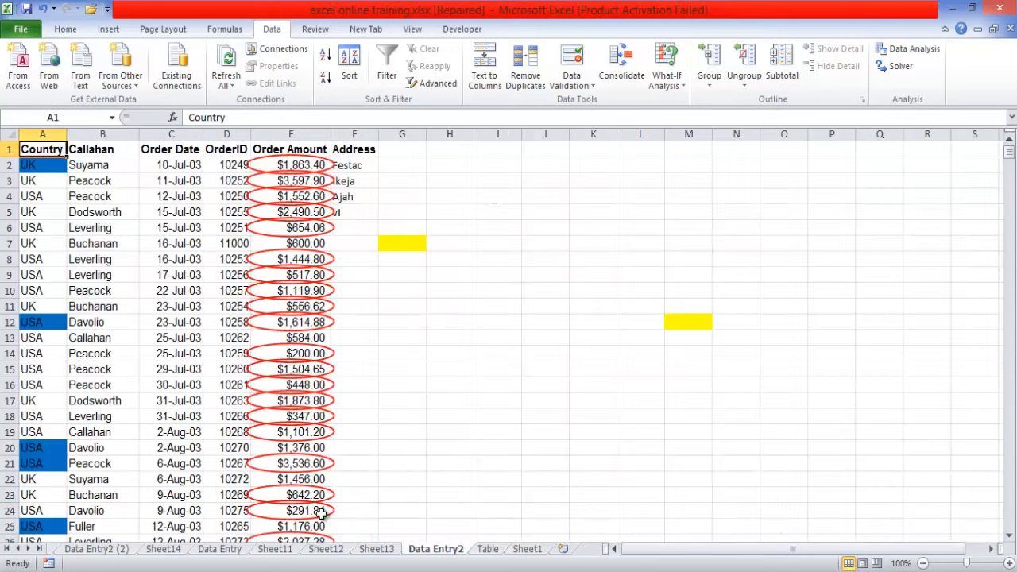
left_click(594, 86)
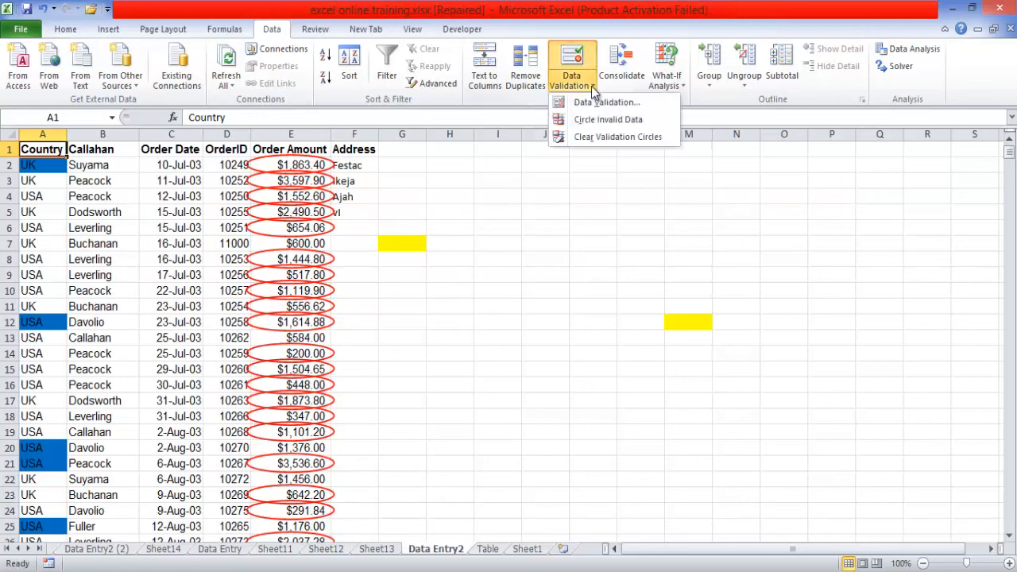
left_click(601, 136)
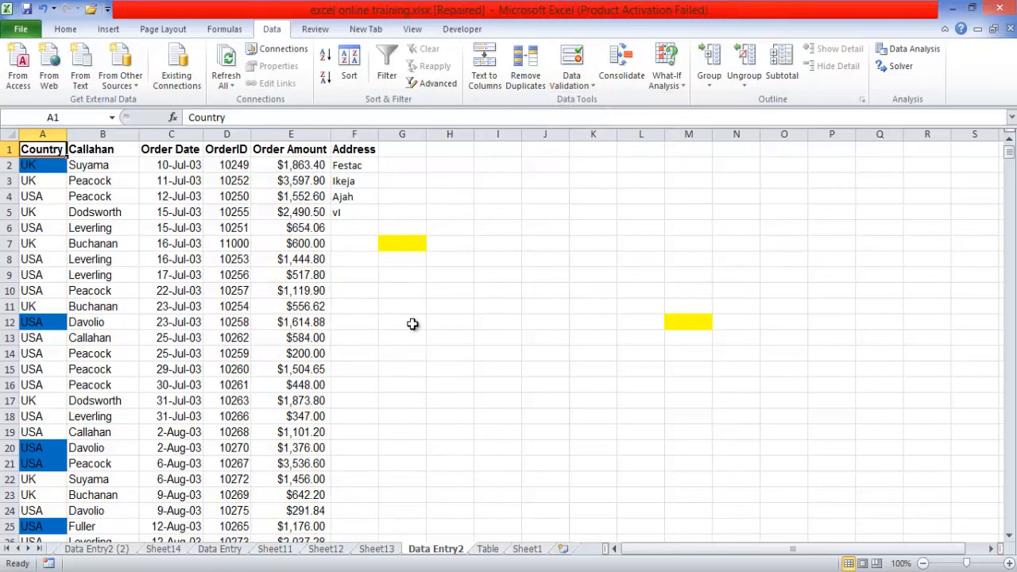
- Delete the Address column from the order data on Data Entry2
left_click(355, 129)
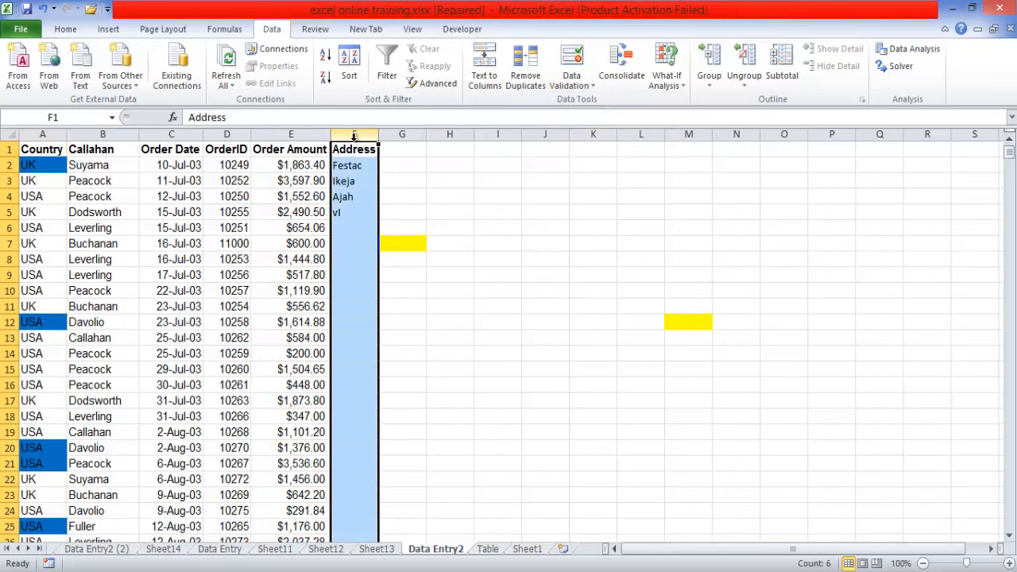
right_click(353, 166)
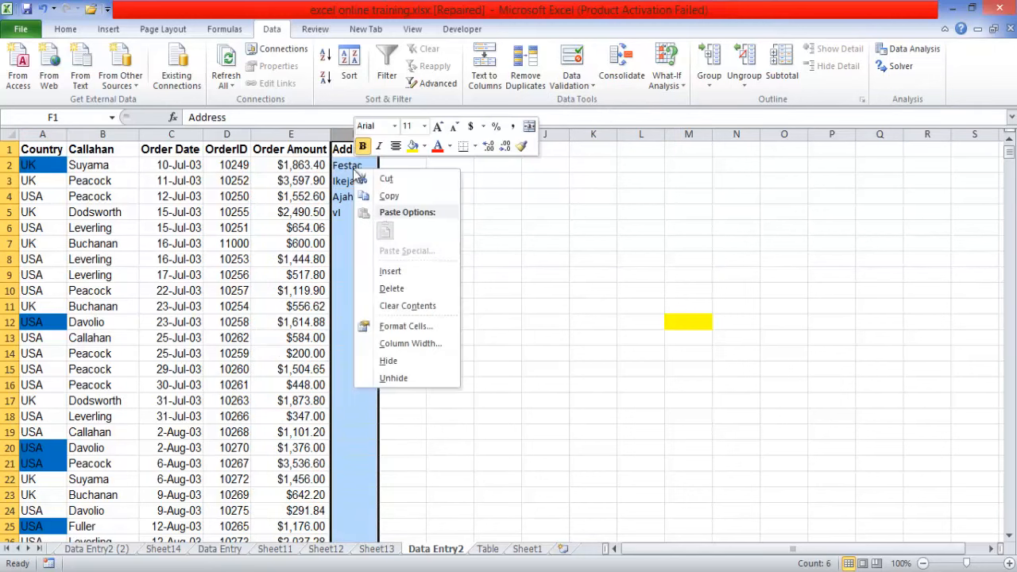
left_click(391, 288)
left_click(404, 213)
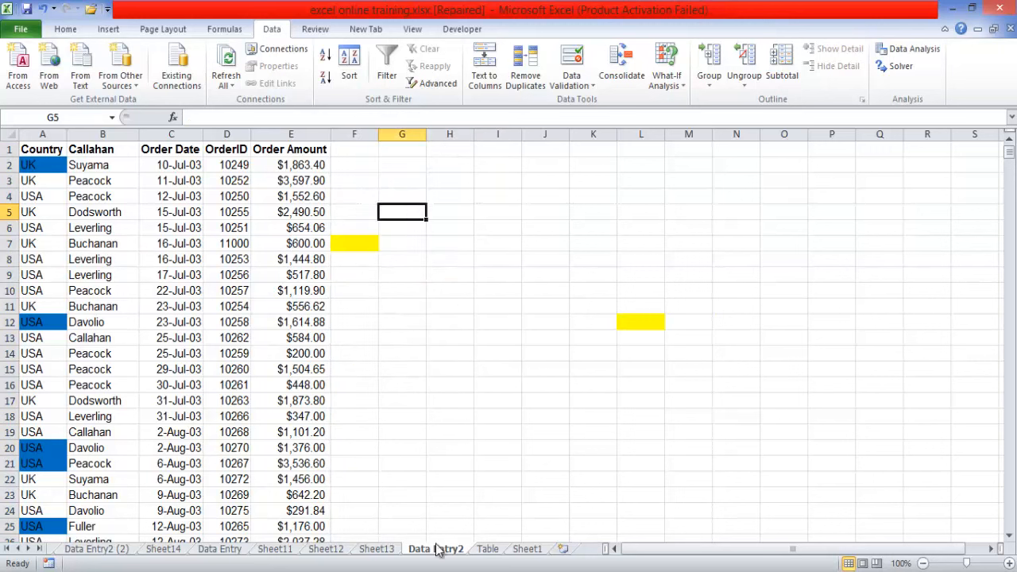
- Look over the Table and Sheet1 sheets and return to the order data on Data Entry2
left_click(487, 548)
left_click(524, 551)
left_click(439, 549)
left_click(481, 552)
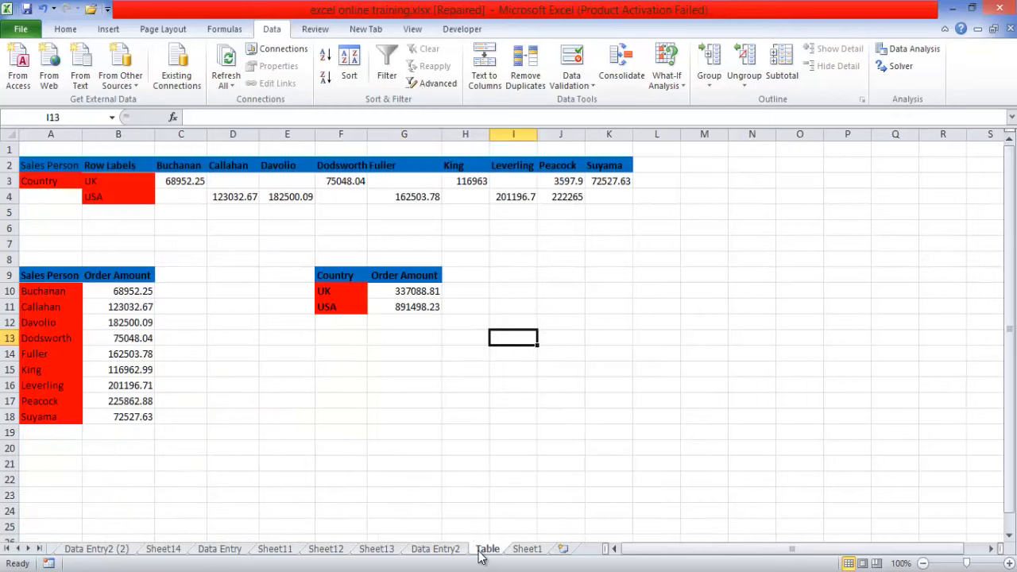
left_click(434, 549)
left_click(189, 339)
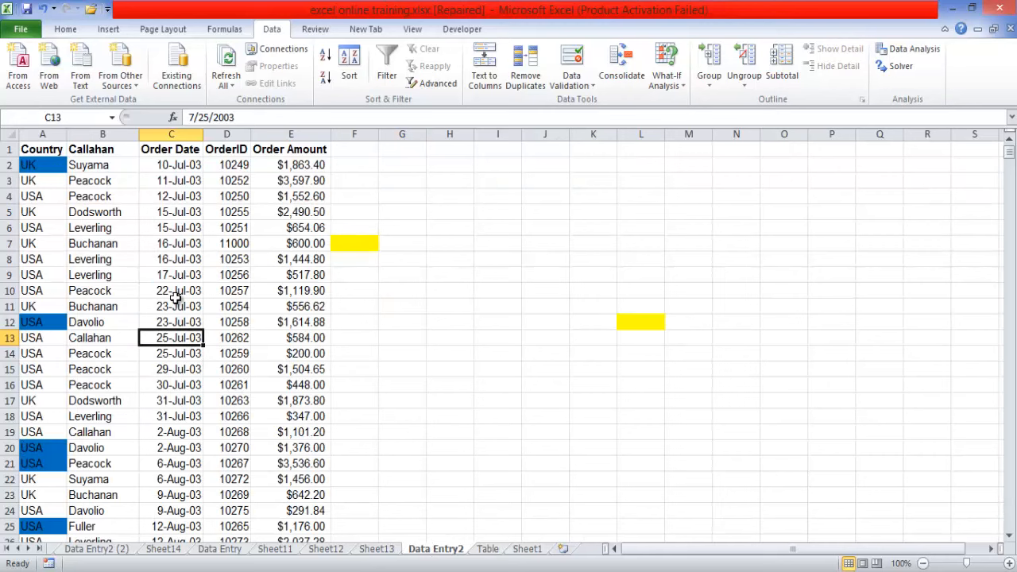
- View the lesson topics on the Sheet2 cover page and follow the Today's Lesson link back to Data Entry2
left_click(8, 549)
left_click(73, 549)
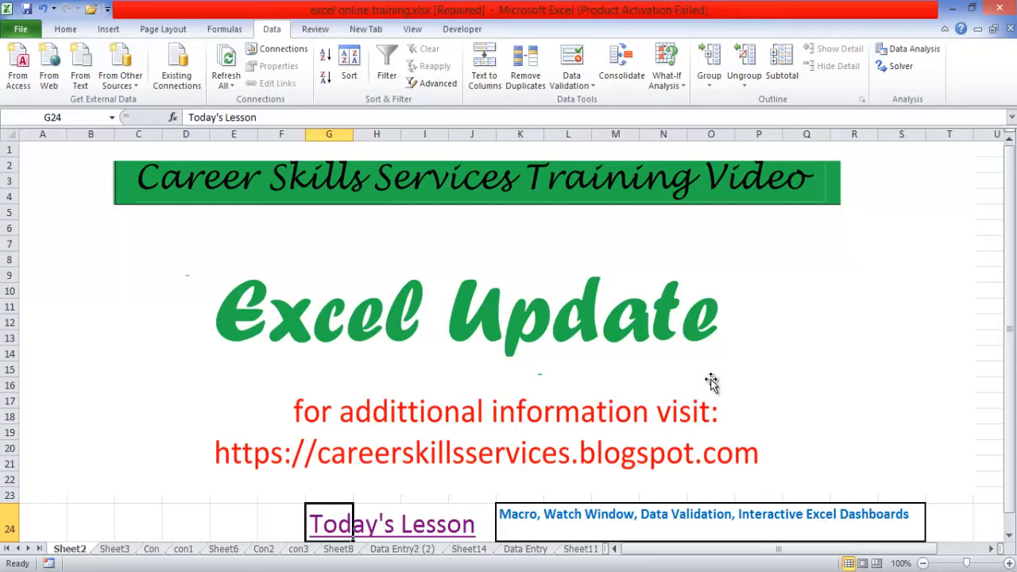
left_click(322, 530)
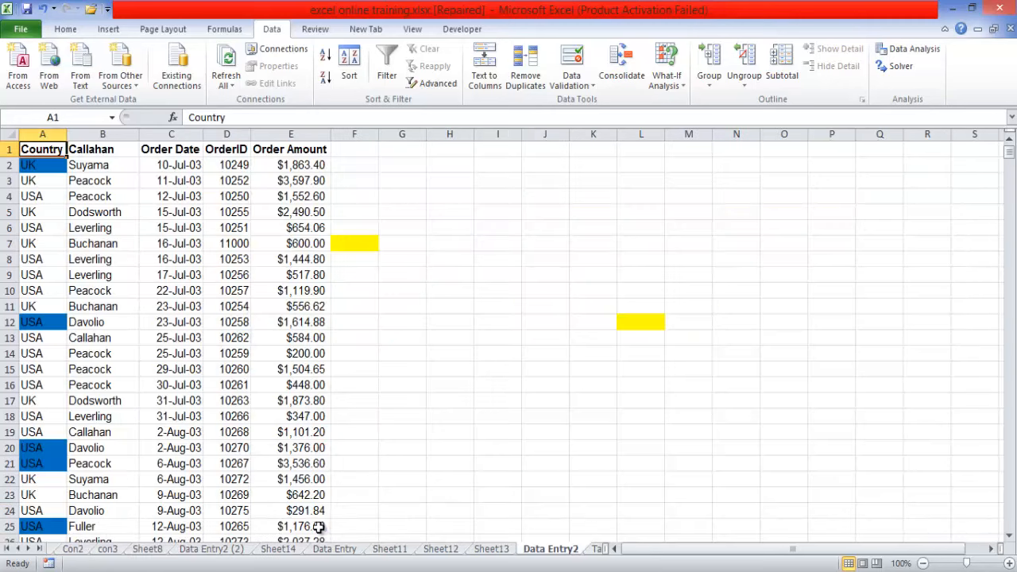
- Create a PivotTable from the Data Entry2 order data in A1:E801 on a new worksheet
left_click(179, 292)
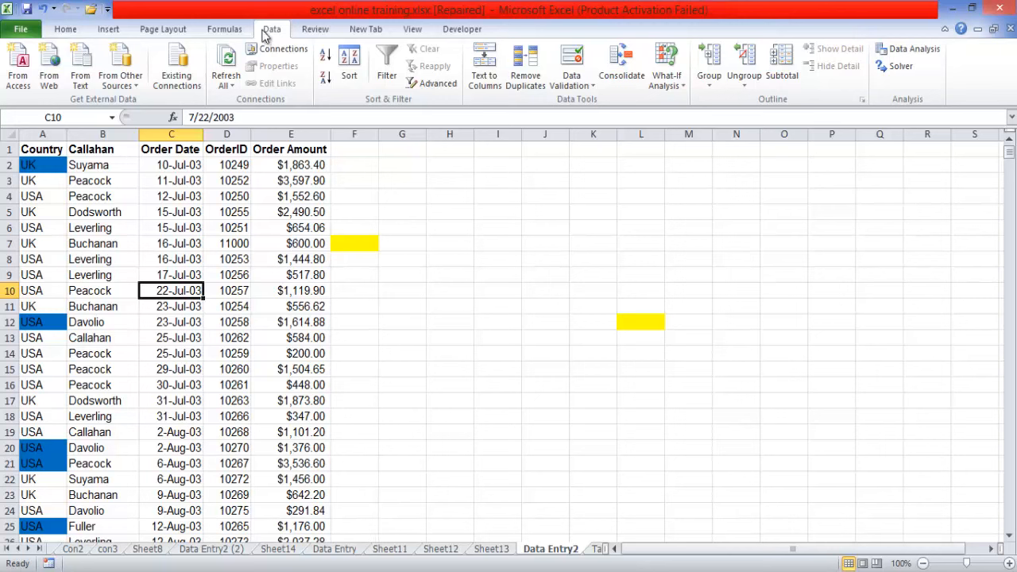
left_click(107, 30)
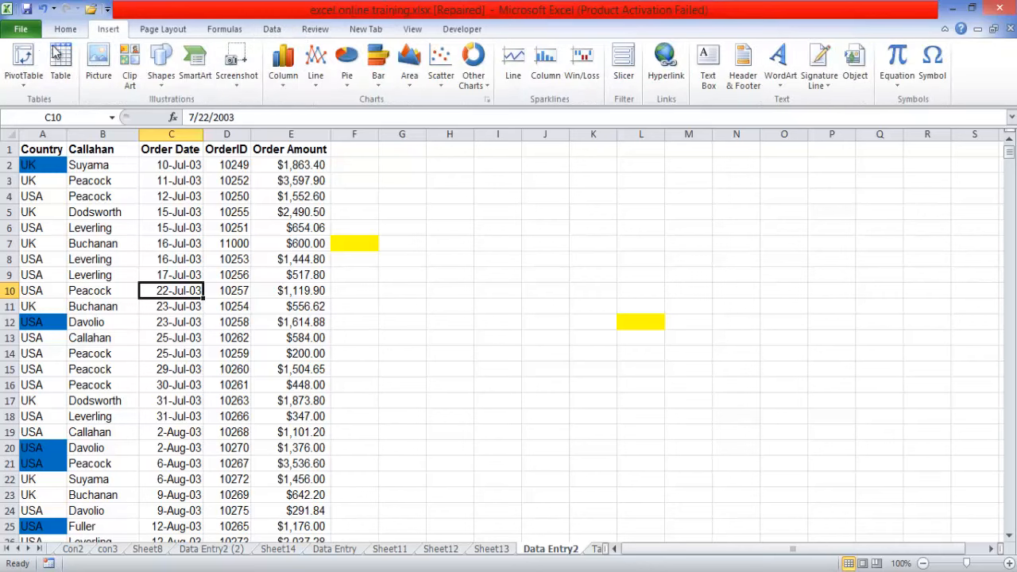
left_click(24, 80)
left_click(36, 101)
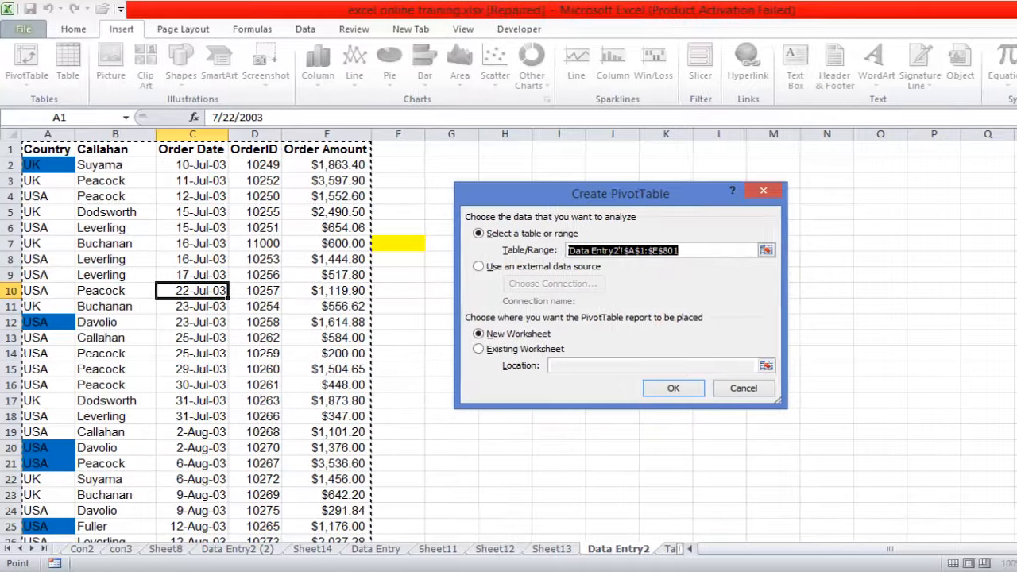
left_click_drag(1008, 154, 1009, 522)
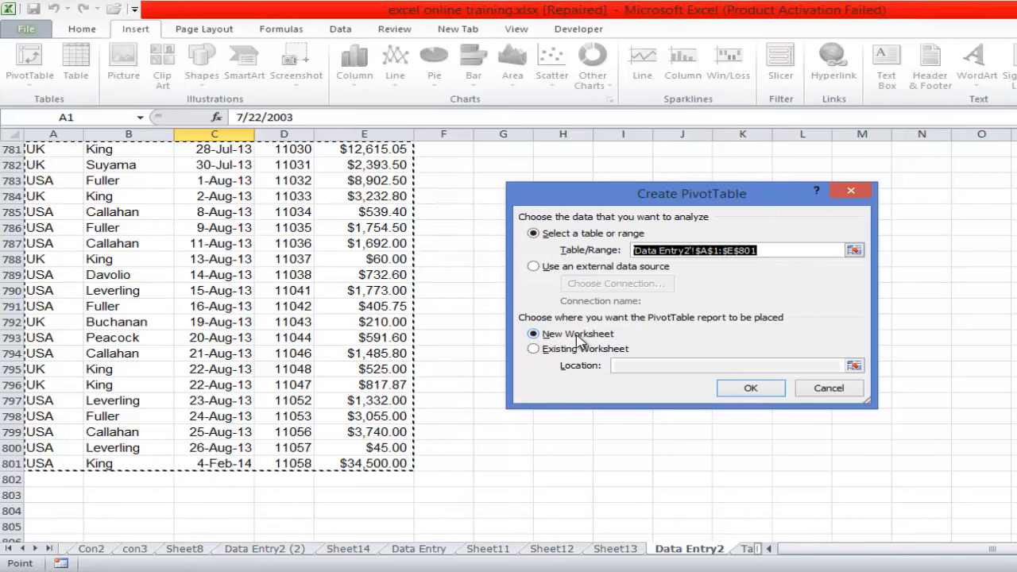
left_click(744, 388)
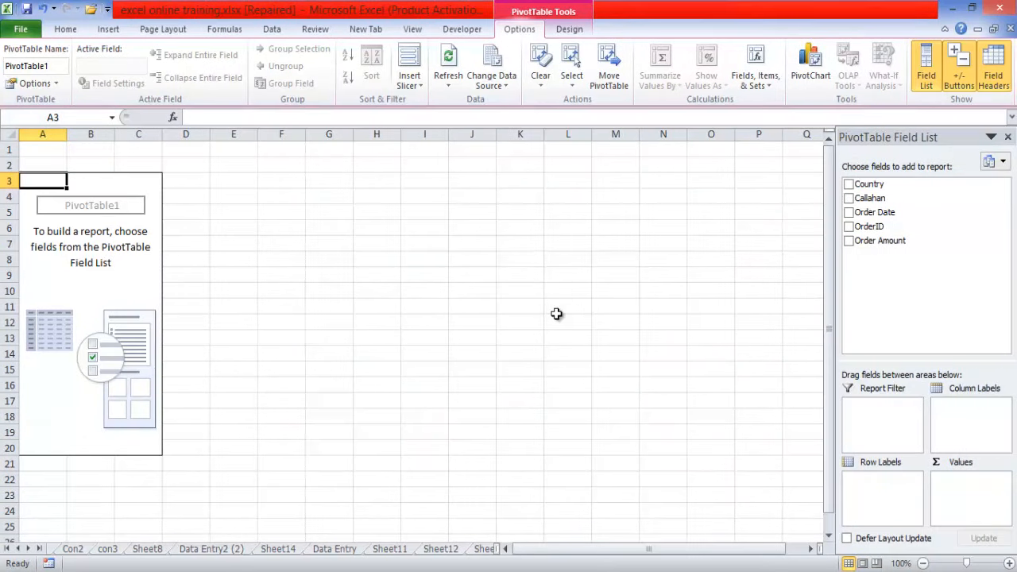
- Look over the existing pivot tables on Sheet11, Sheet12 and Sheet13 and the summary tables on the Table sheet
left_click(444, 549)
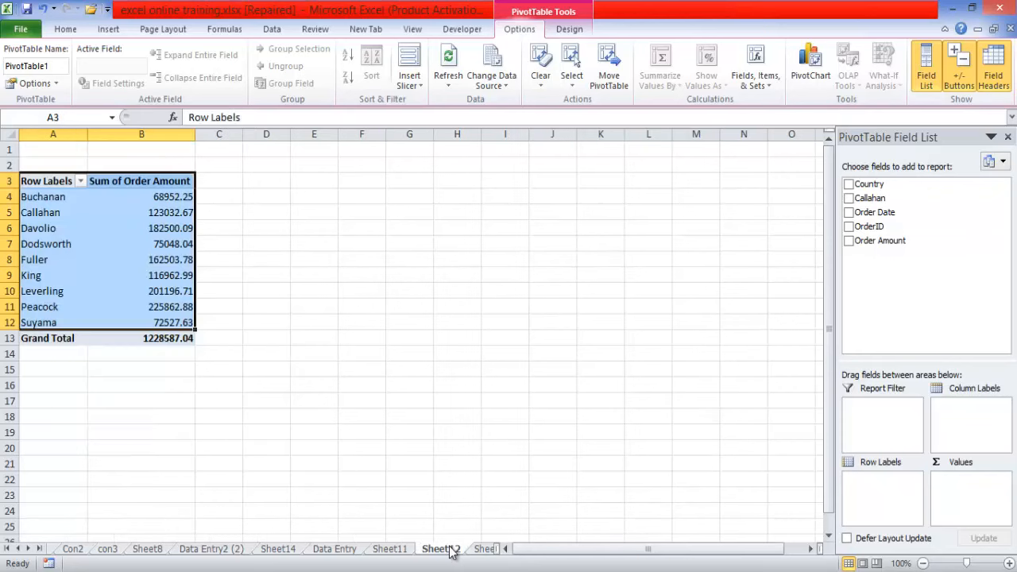
left_click(479, 549)
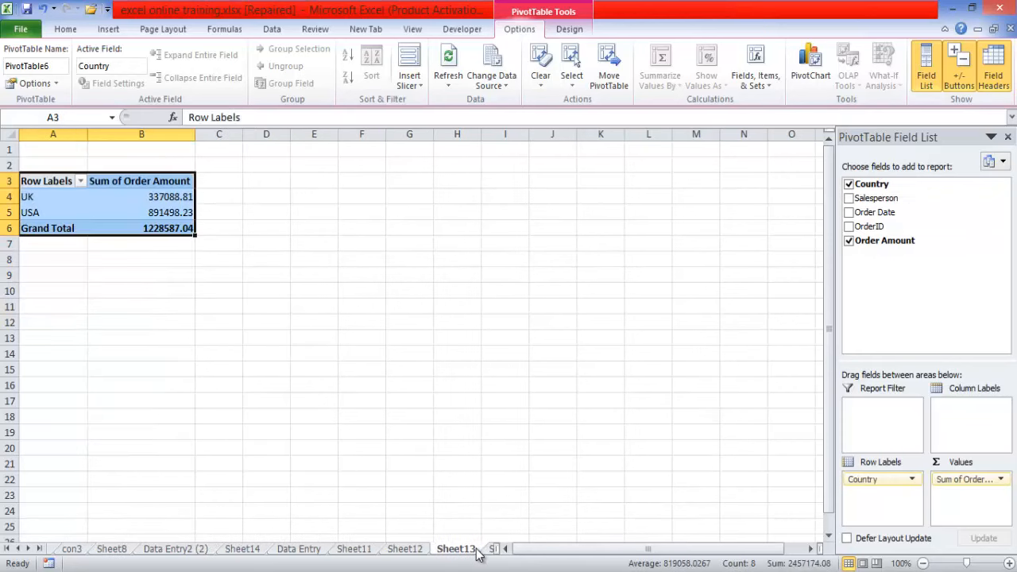
left_click(399, 549)
left_click(359, 549)
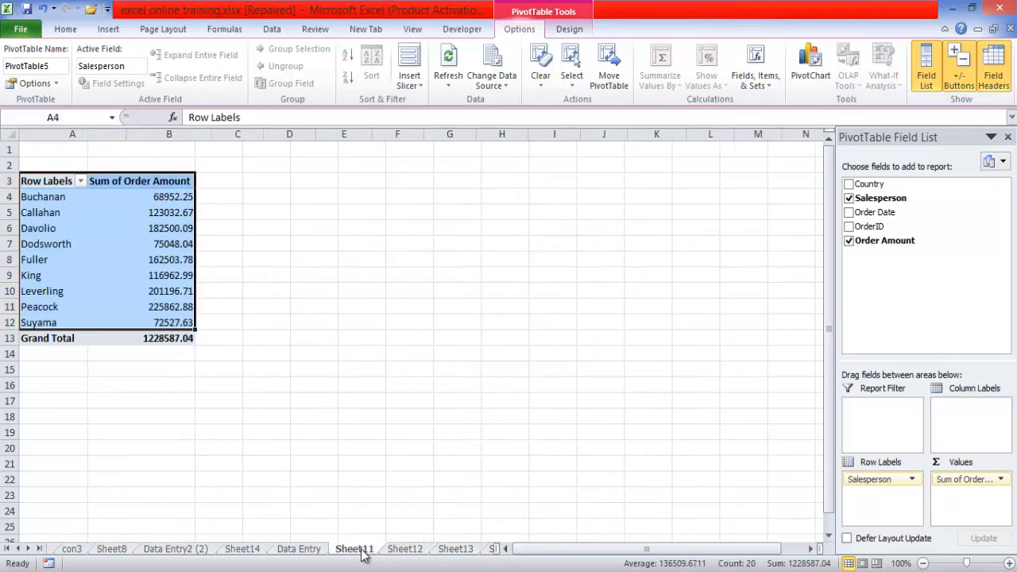
left_click(314, 549)
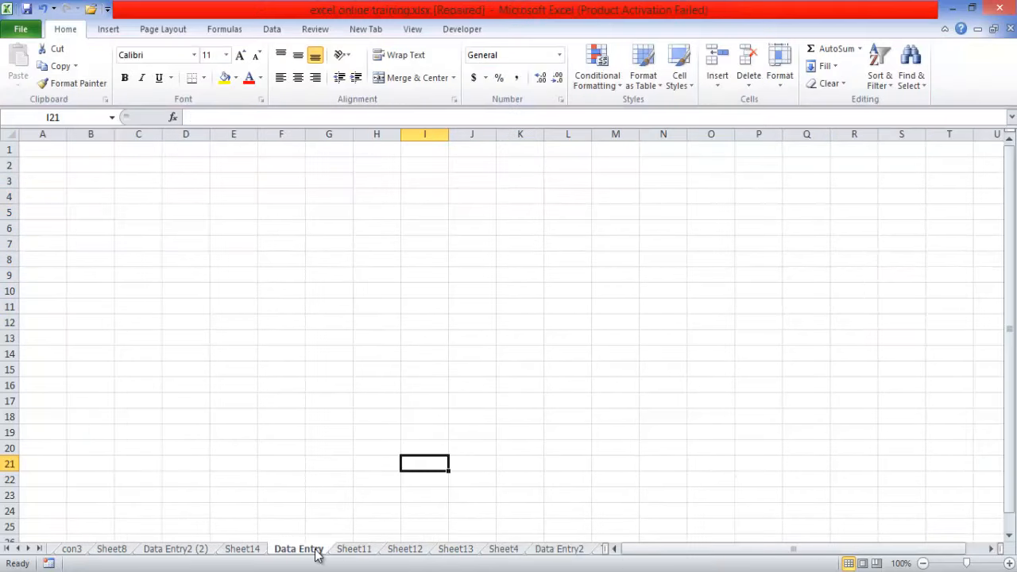
left_click(40, 548)
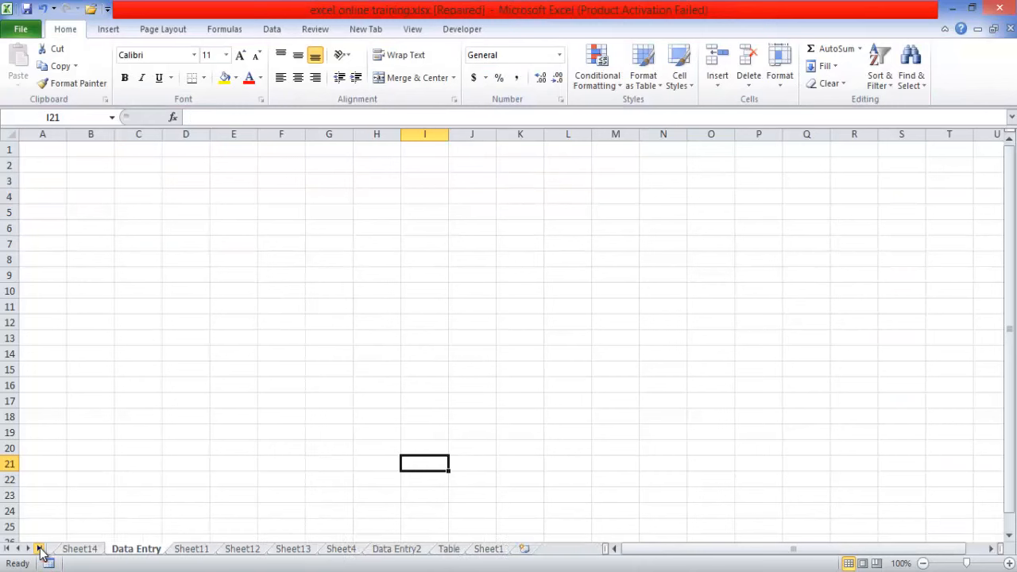
left_click(448, 549)
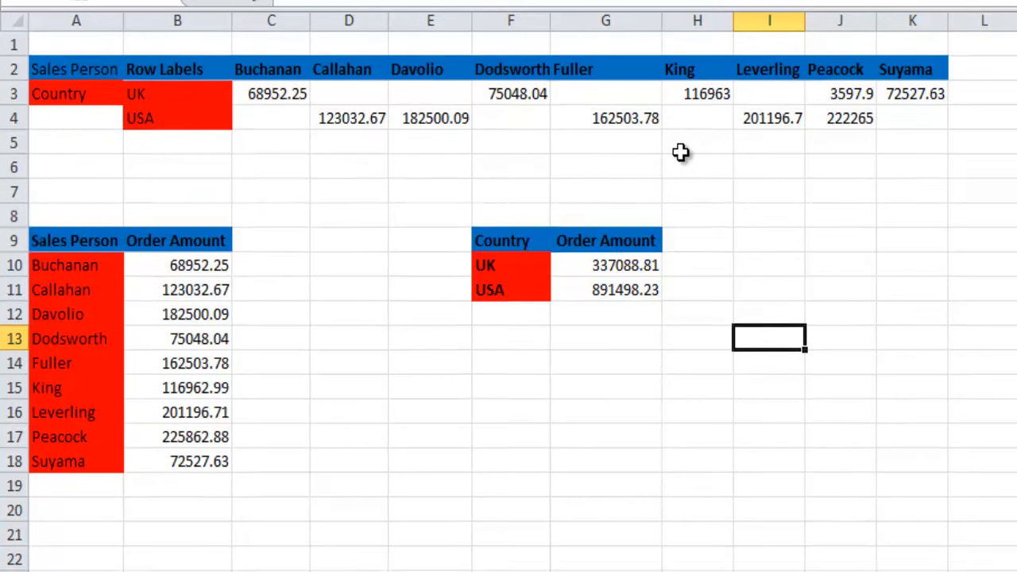
left_click(740, 544)
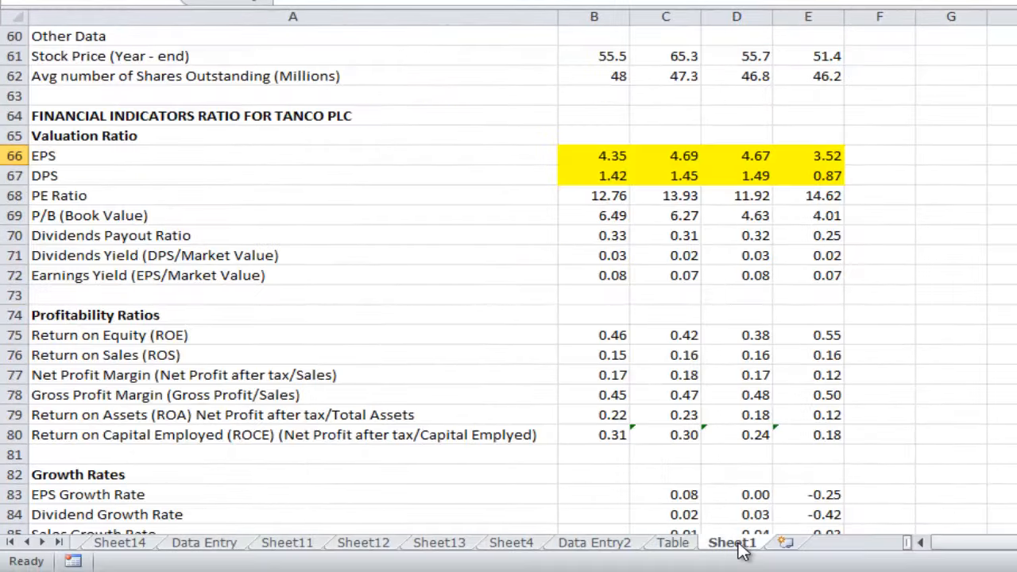
left_click(681, 546)
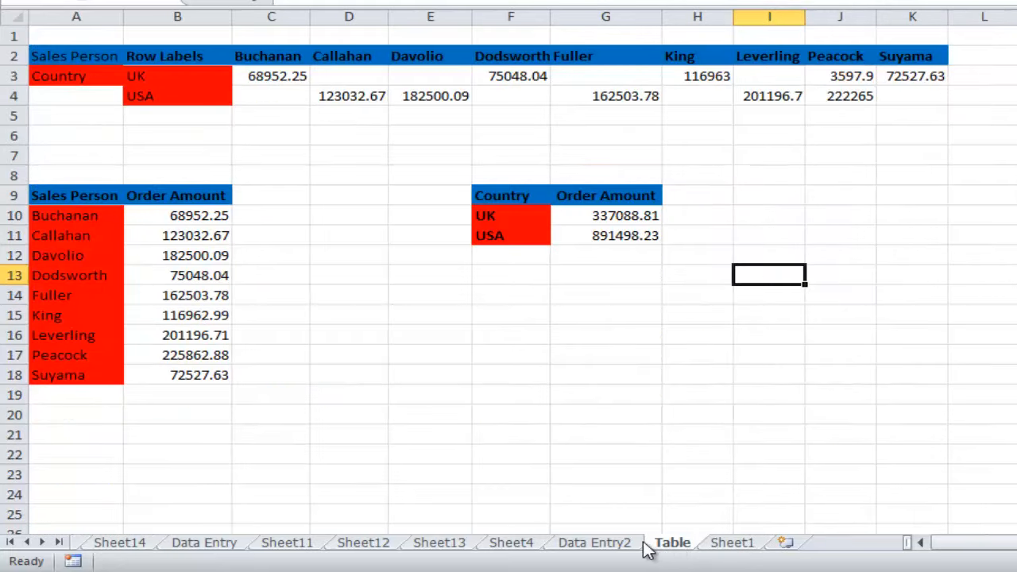
- Move Sheet4, which holds the empty pivot table, between the Data Entry2 and Table sheets
left_click(528, 547)
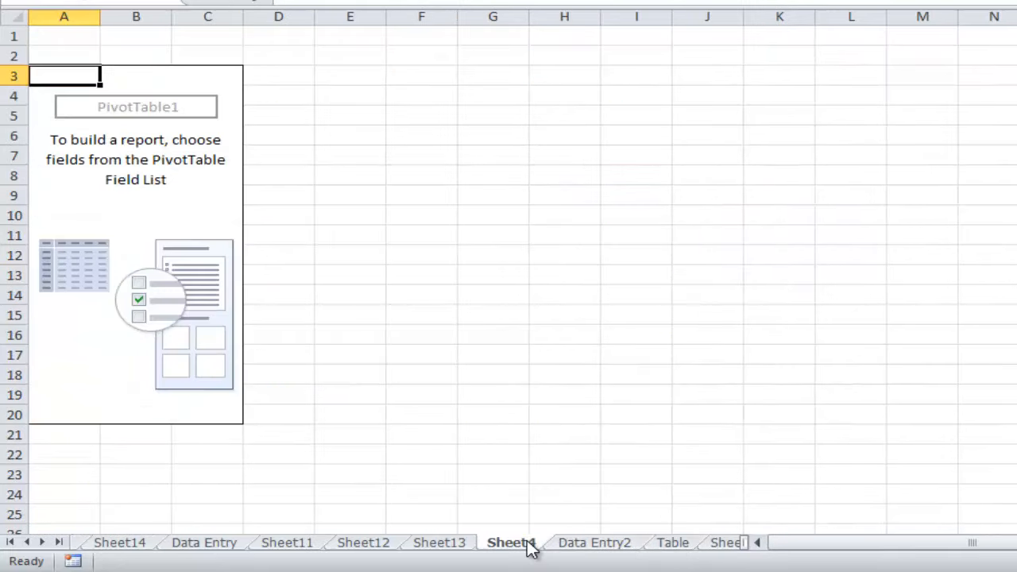
left_click_drag(529, 546, 687, 554)
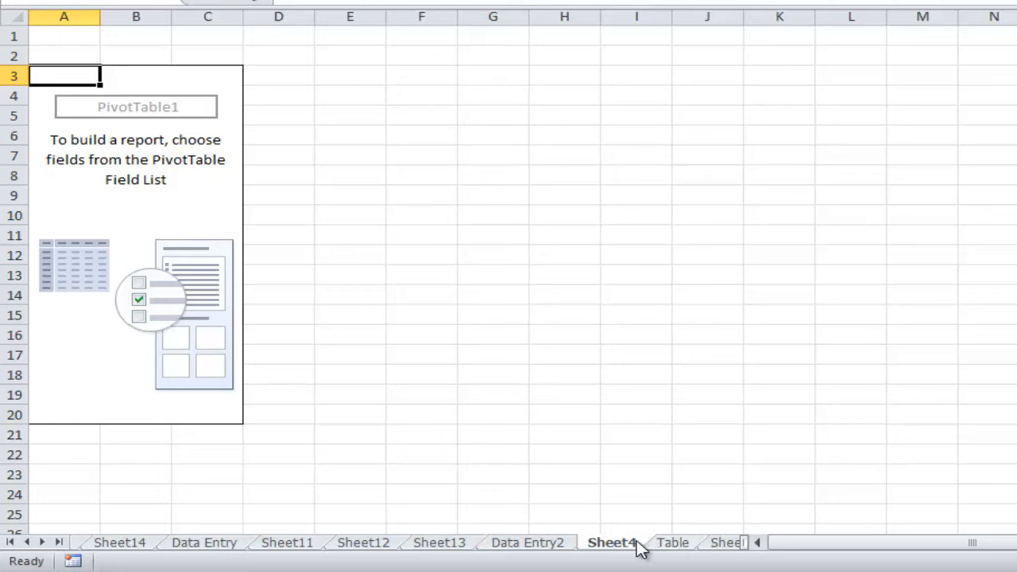
left_click(59, 543)
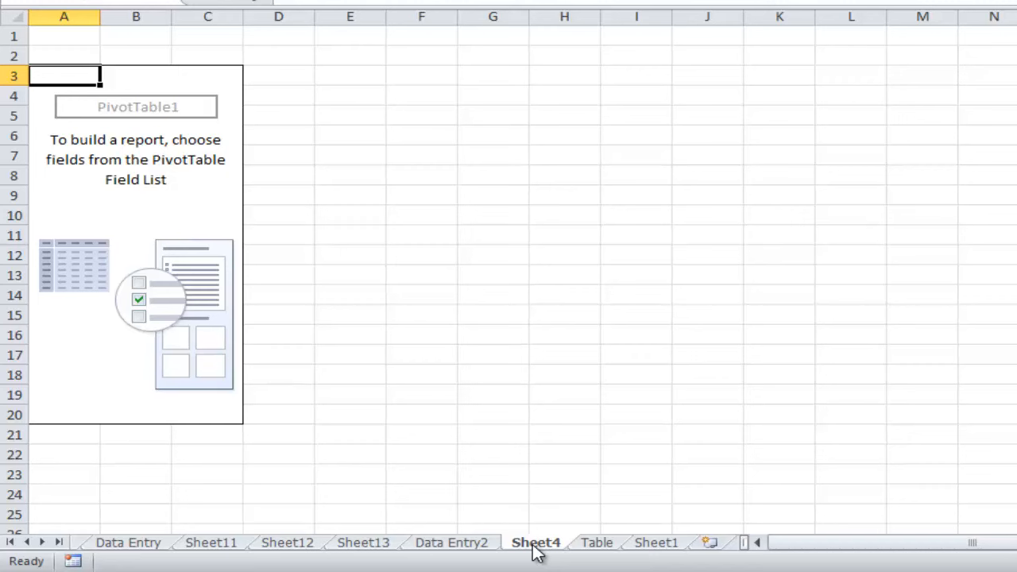
- Check the summary layout on the Table sheet and place the Country field in the row labels of Sheet4's pivot table
left_click(601, 545)
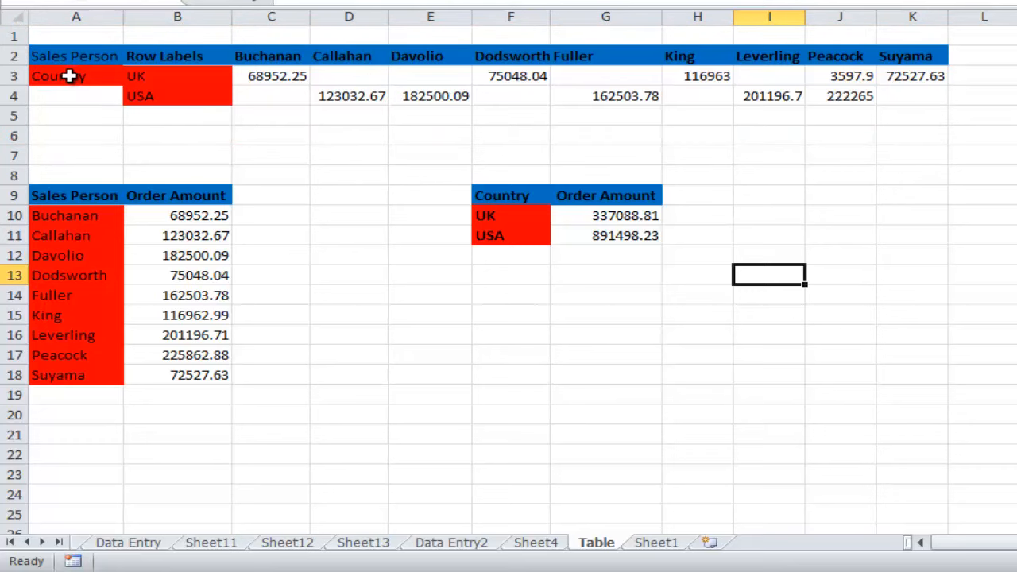
left_click(555, 547)
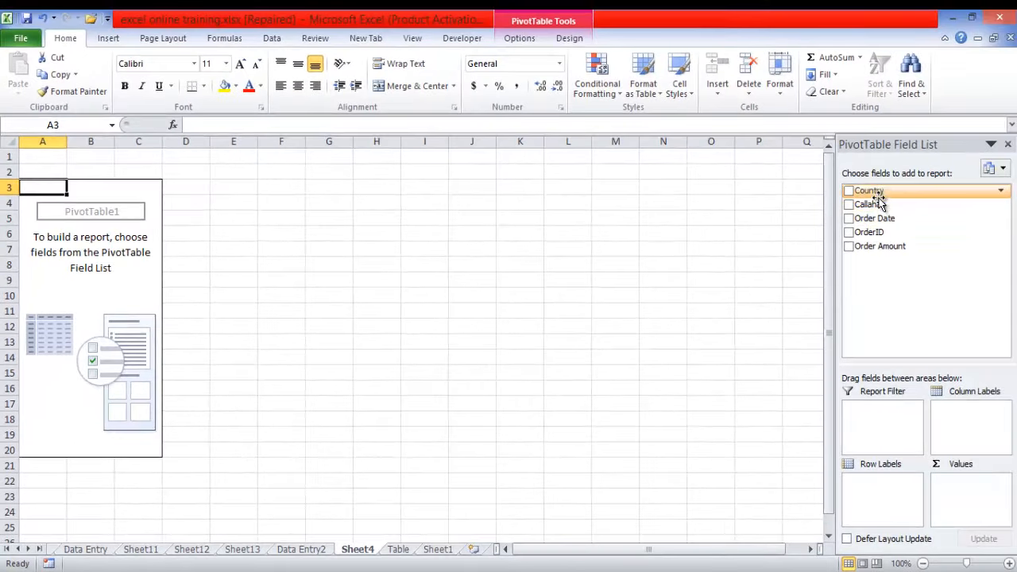
left_click_drag(872, 192, 963, 423)
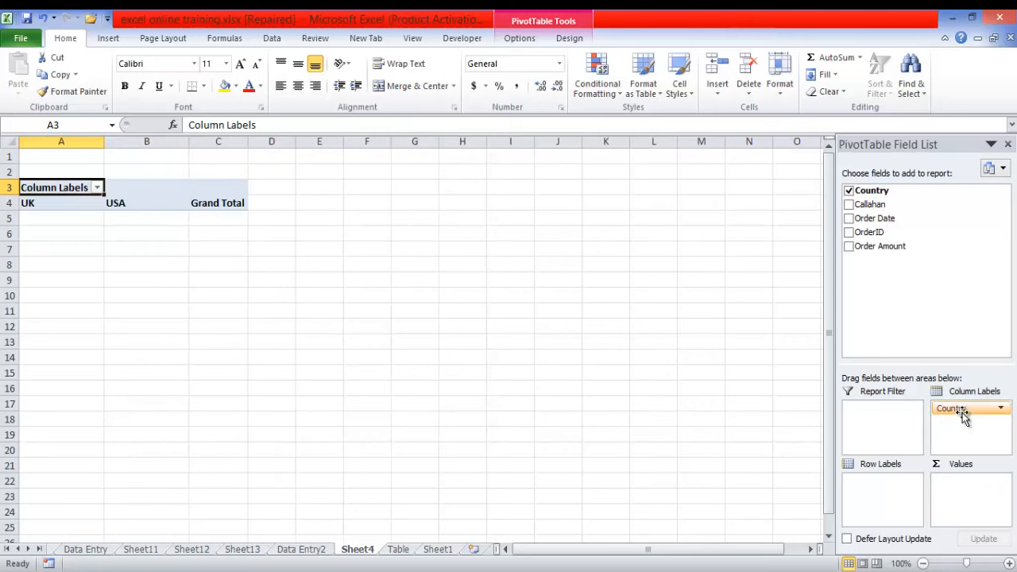
left_click_drag(959, 407, 892, 490)
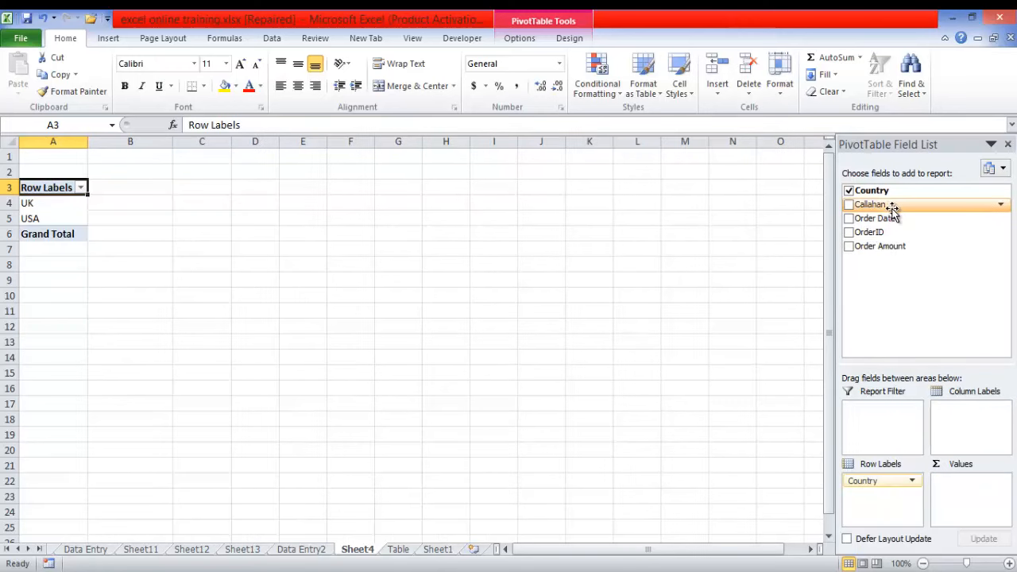
- Compare the Table sheet with the order data on Data Entry2 and examine its Country and Callahan columns
left_click(401, 550)
left_click(436, 551)
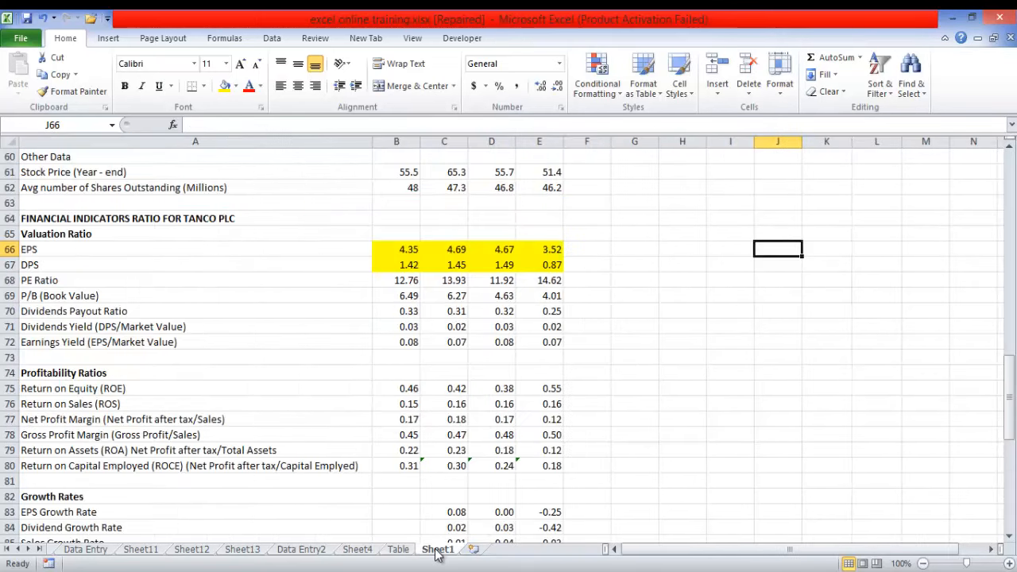
left_click(399, 550)
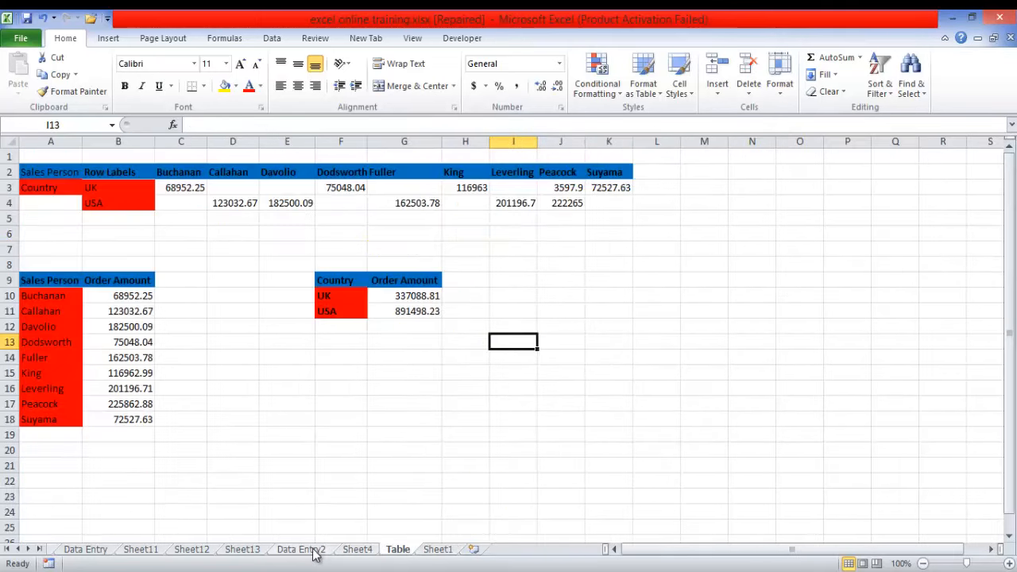
left_click(309, 550)
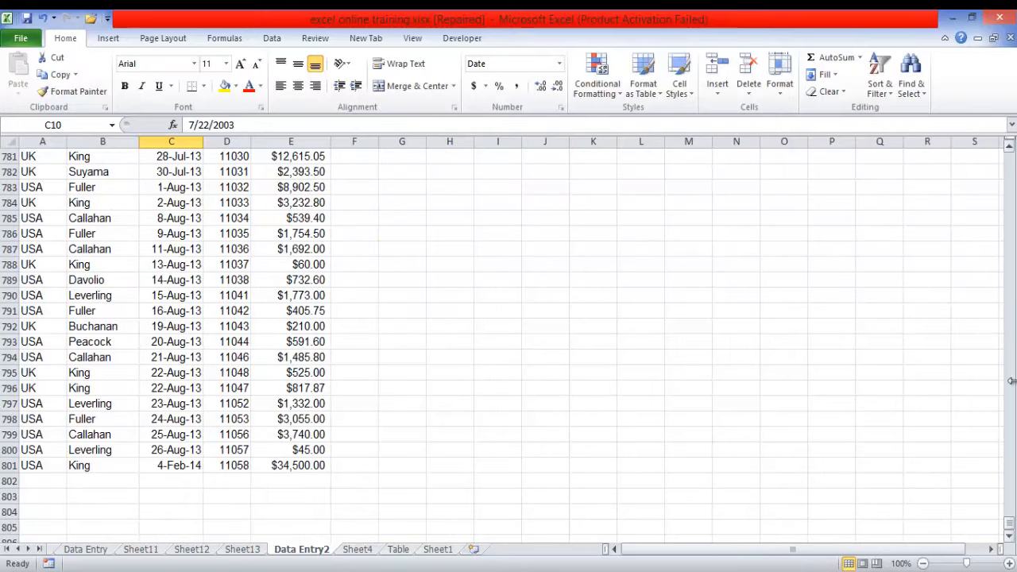
left_click_drag(1011, 525, 1009, 157)
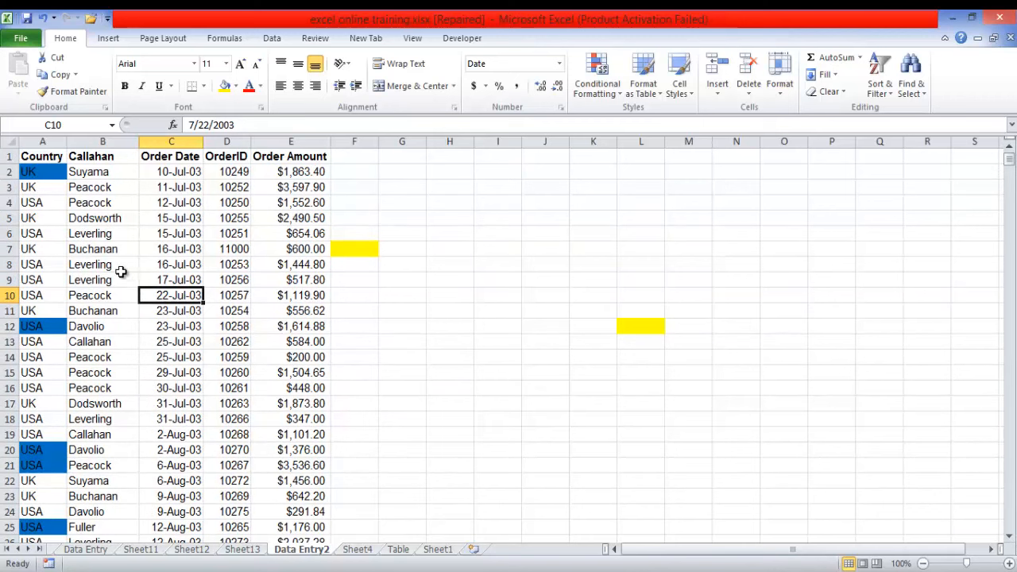
left_click(42, 170)
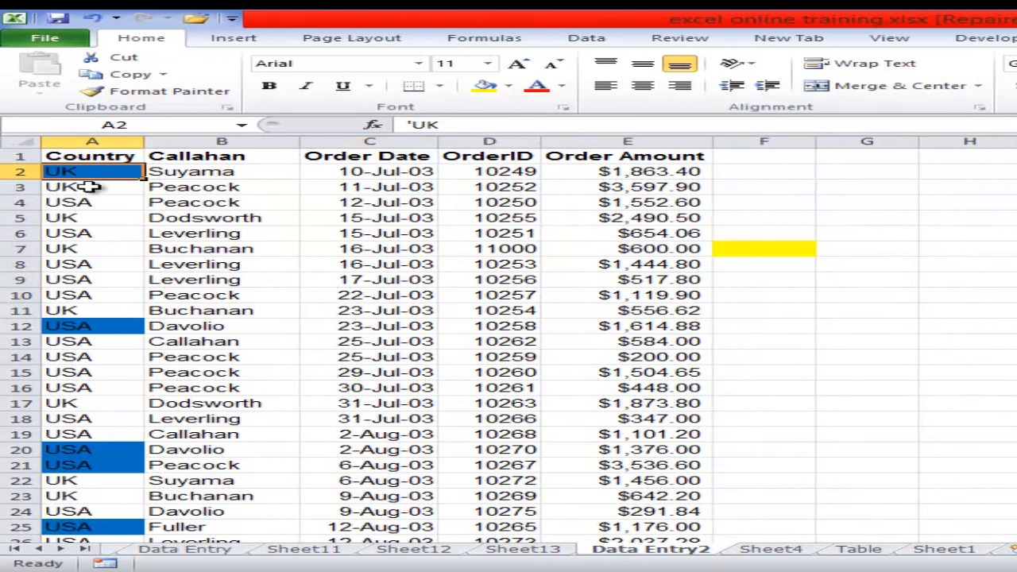
left_click(74, 200)
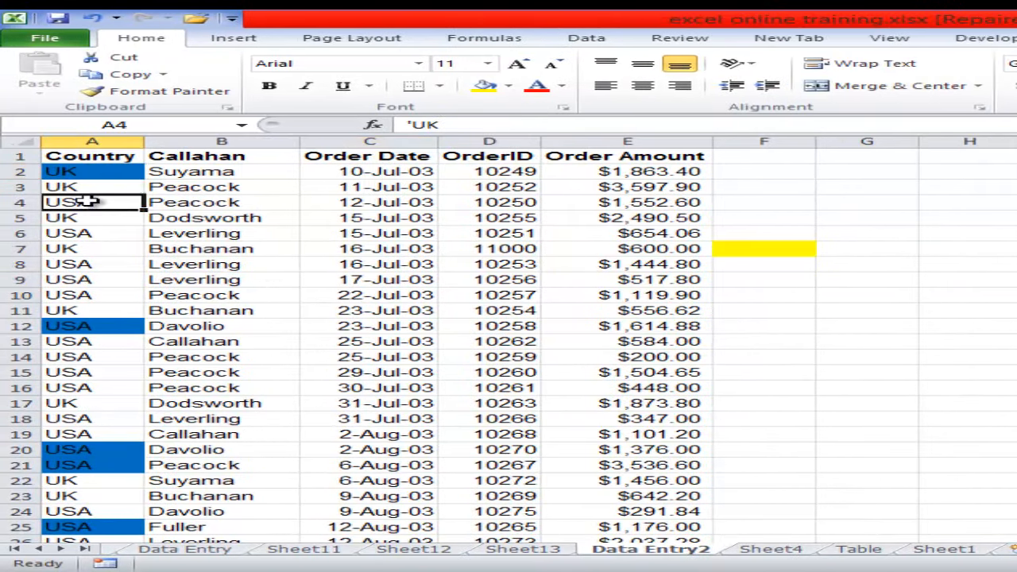
left_click(230, 186)
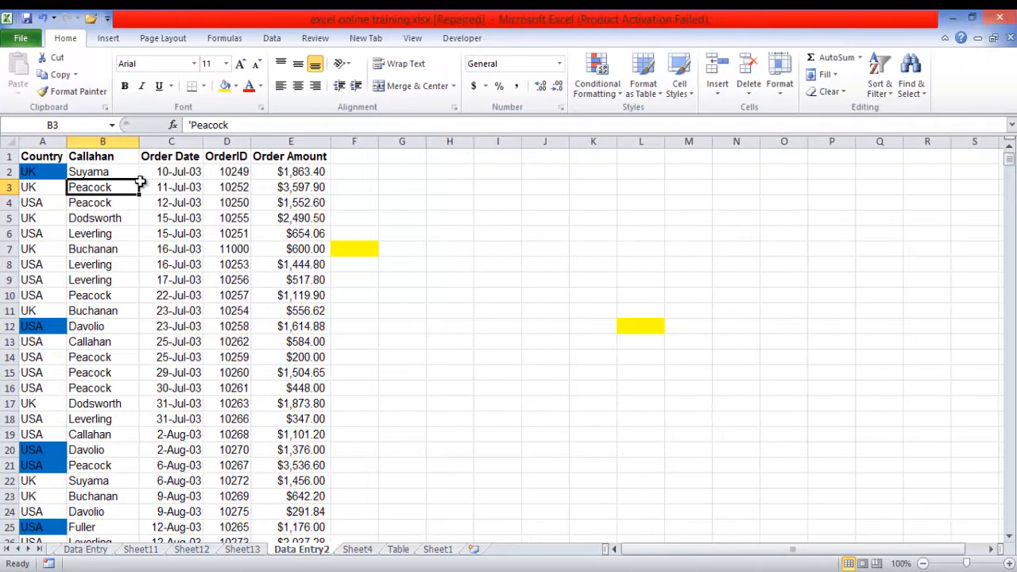
- Change the heading in cell B1 of Data Entry2 to Sales Person
left_click(121, 157)
type("Sales Per")
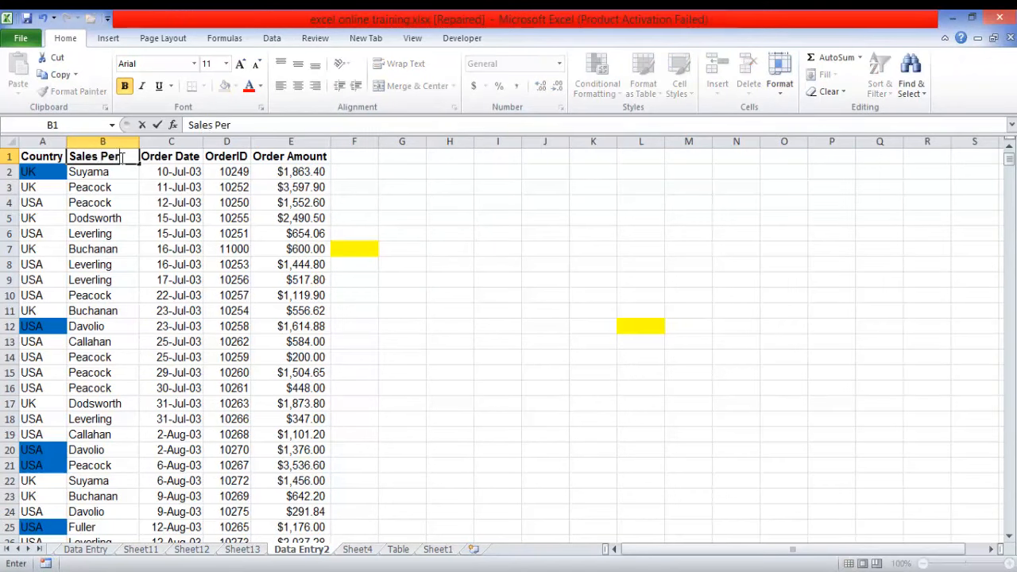
type("son")
key("Return")
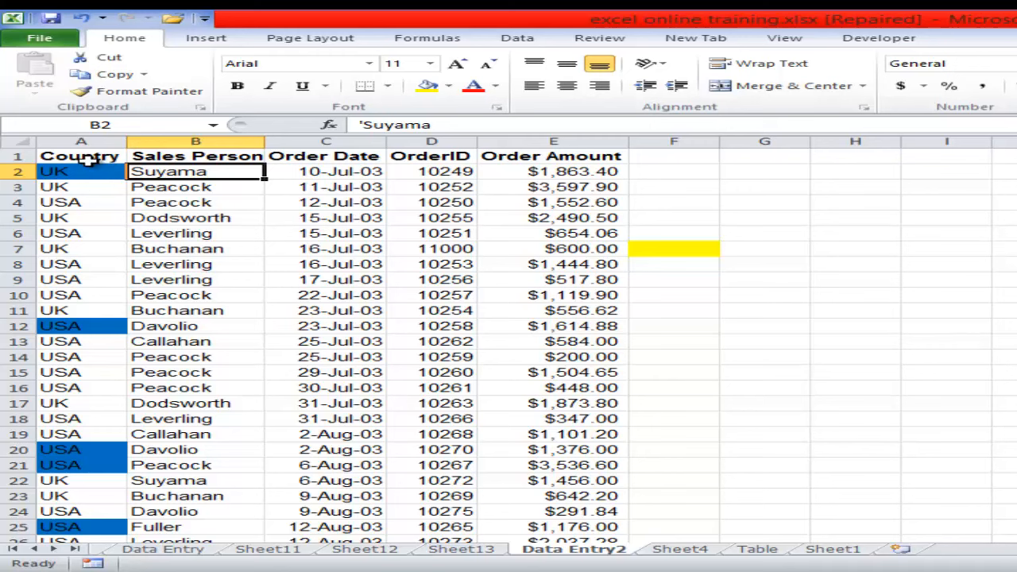
- Check the placement options of the Callahan field in Sheet4's pivot table and leave them unused
left_click(702, 553)
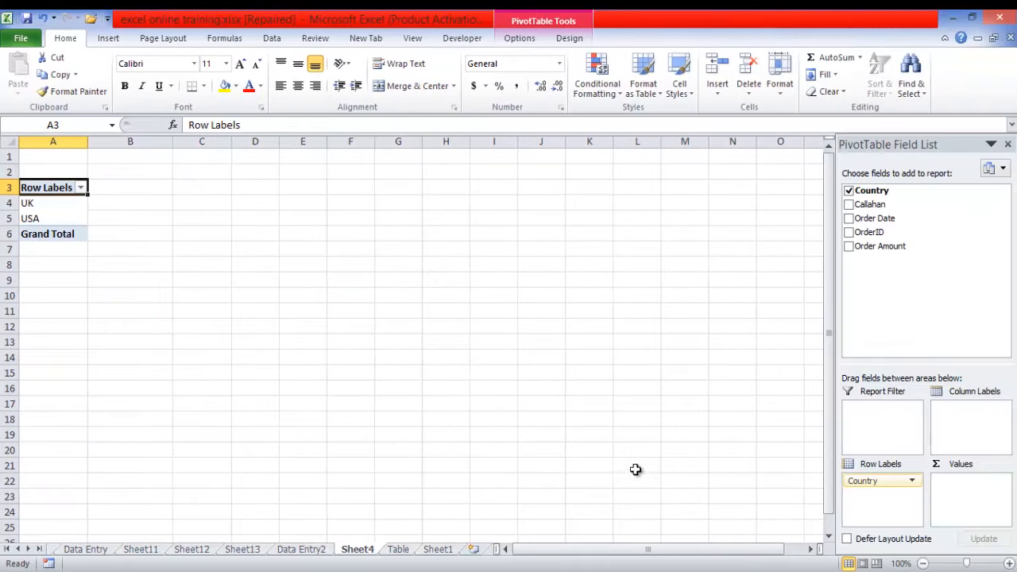
right_click(882, 206)
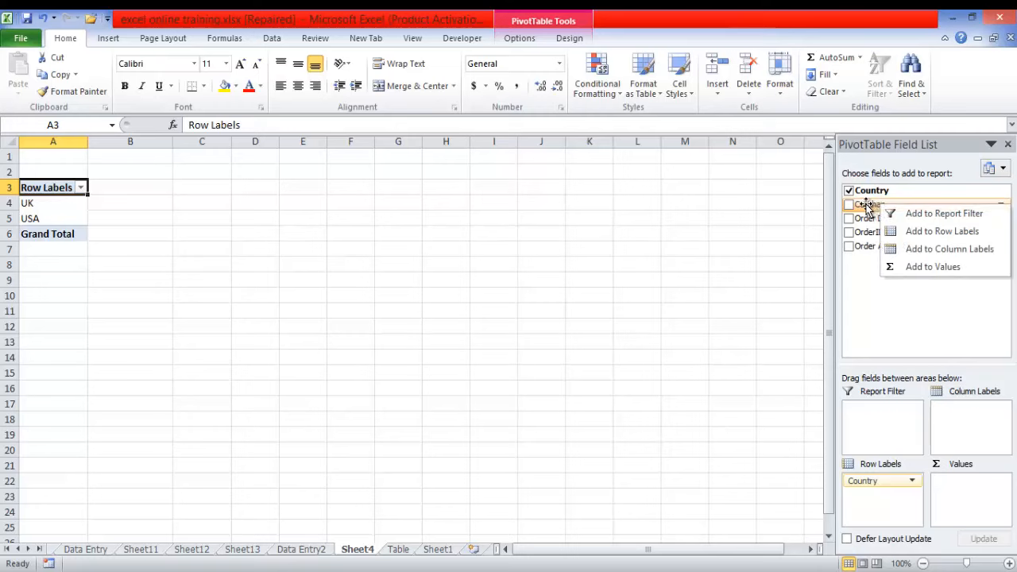
right_click(868, 208)
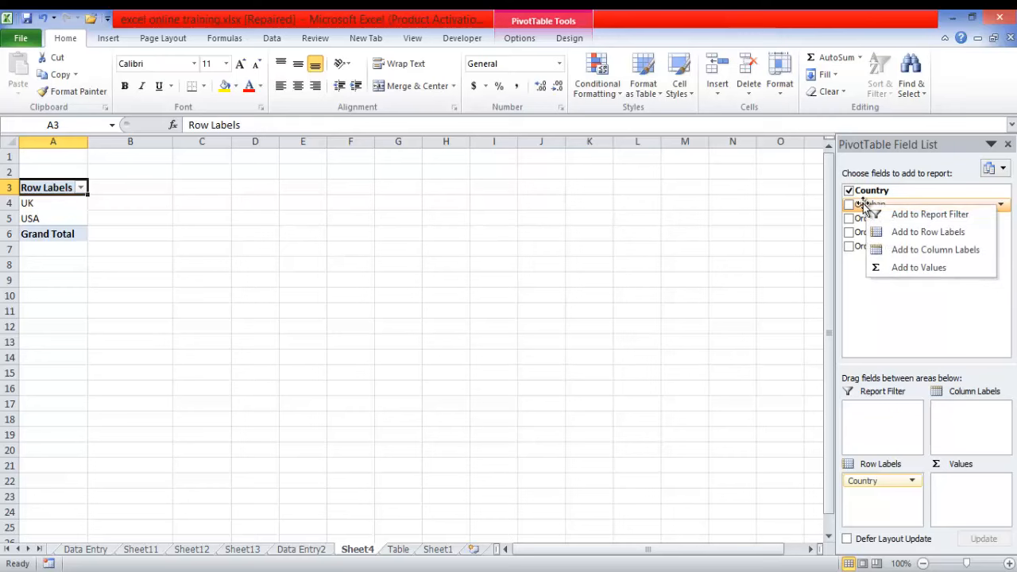
left_click(729, 216)
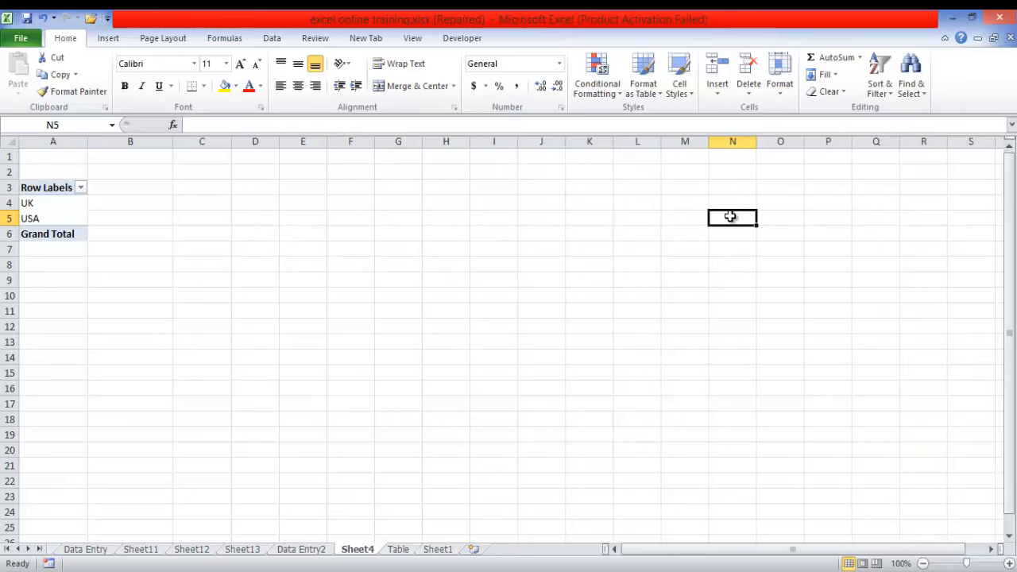
- Refresh all pivot data so that Sheet4's field list picks up the changed Sales Person heading
left_click(50, 188)
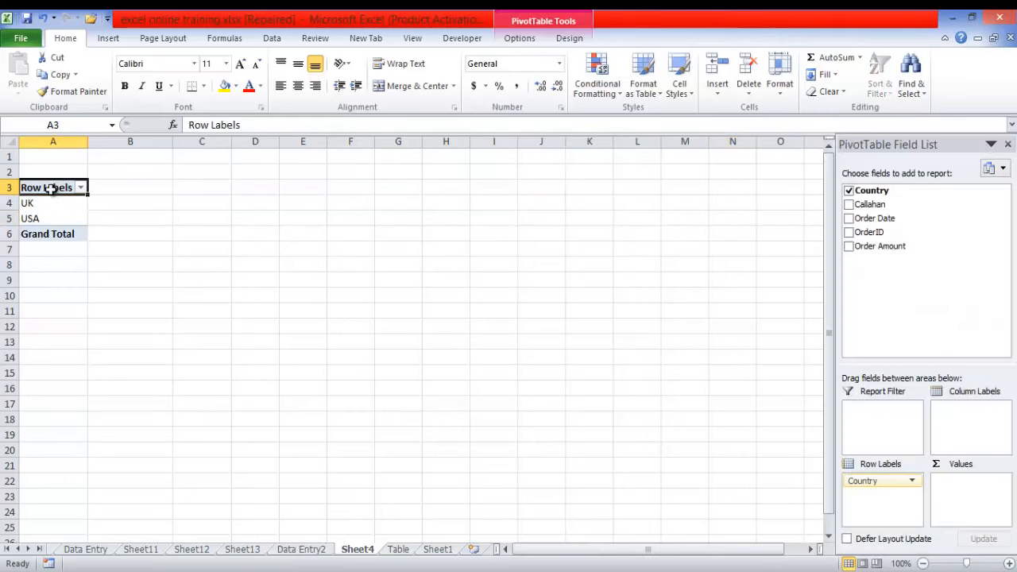
left_click(565, 36)
left_click(529, 40)
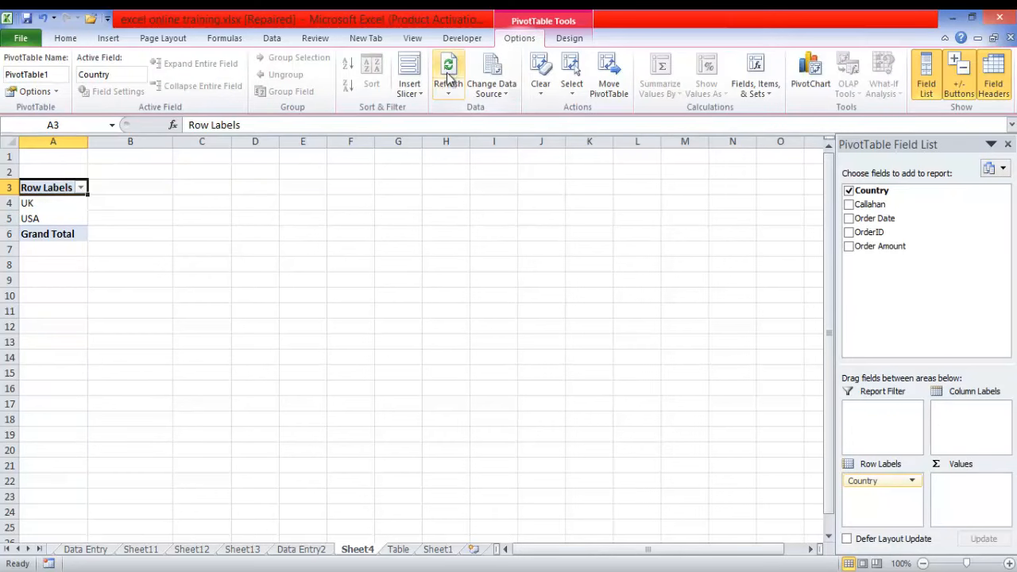
left_click(450, 96)
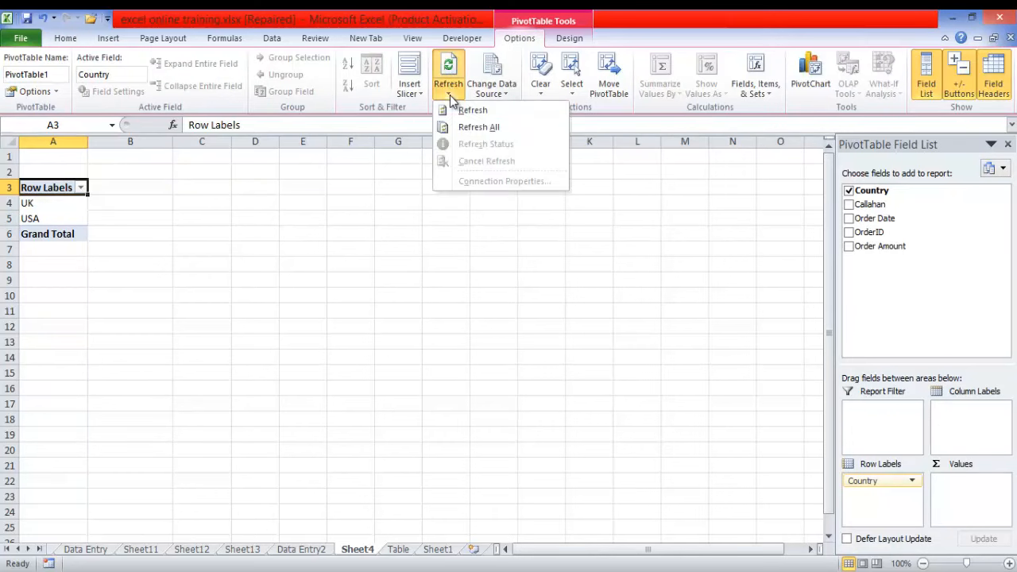
left_click(476, 127)
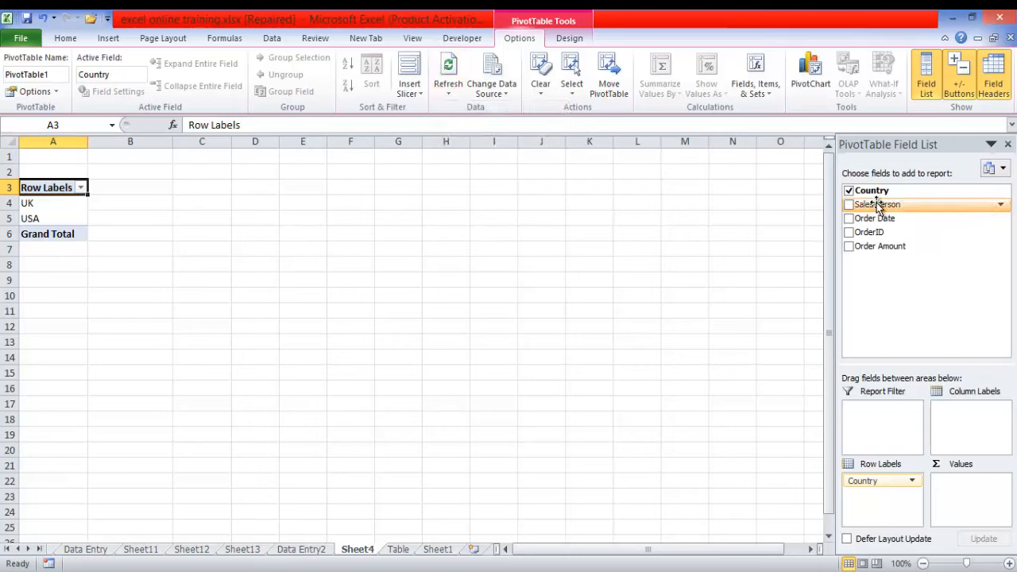
- Place Sales Person in the column labels and Order Amount in the values of Sheet4's pivot table, following the Table sheet's layout
left_click_drag(877, 205, 973, 420)
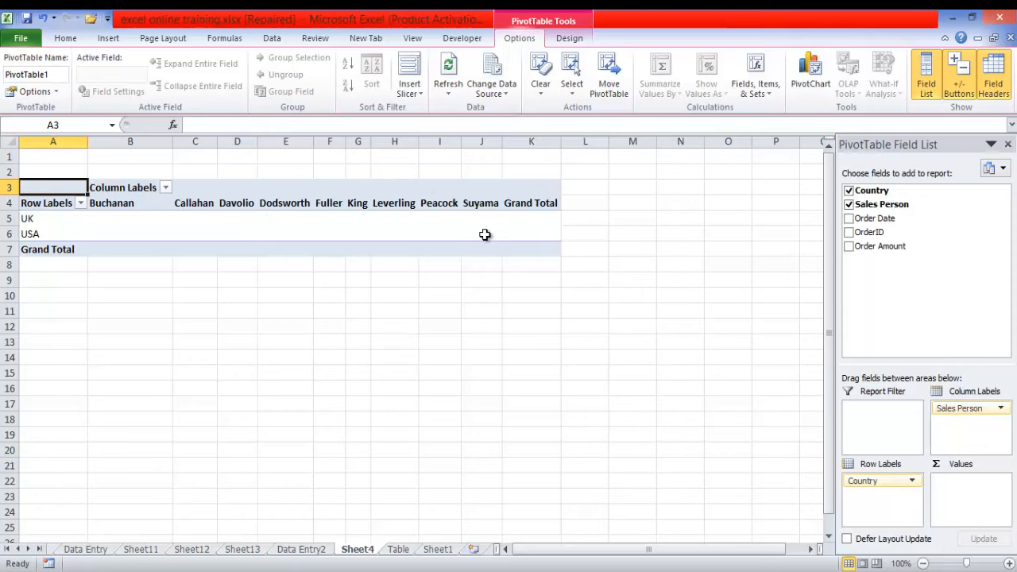
left_click(400, 549)
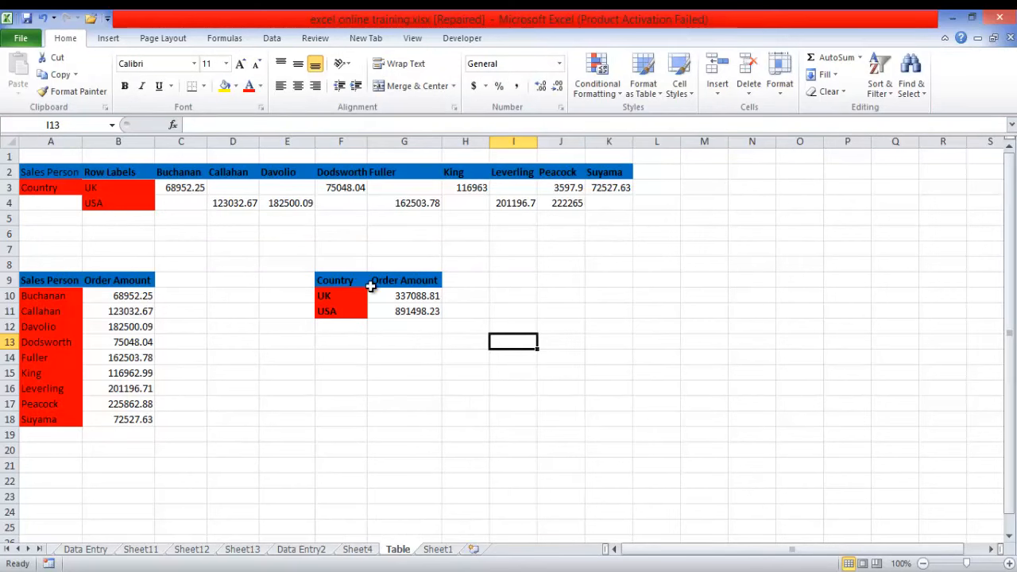
left_click(357, 549)
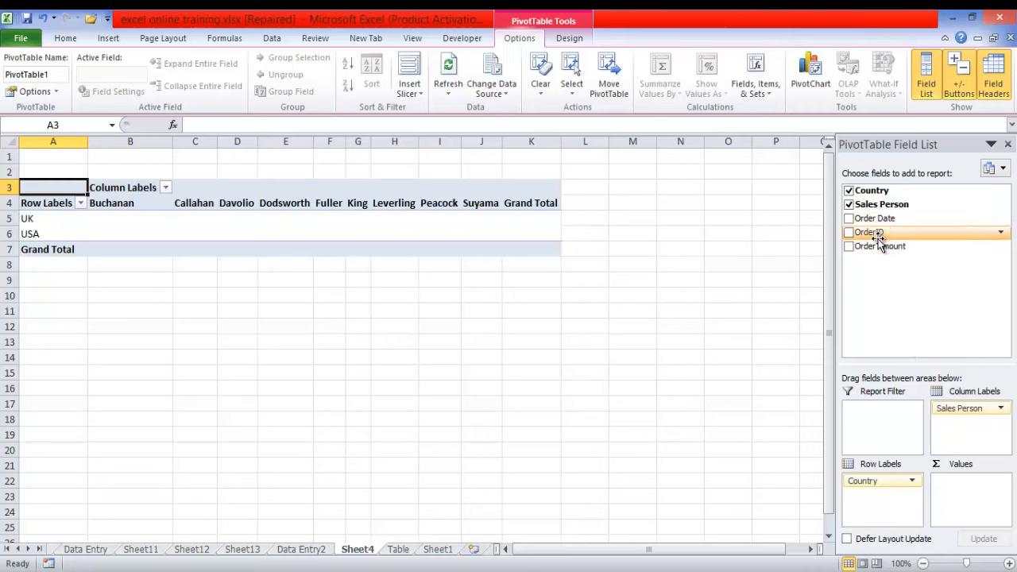
left_click(397, 549)
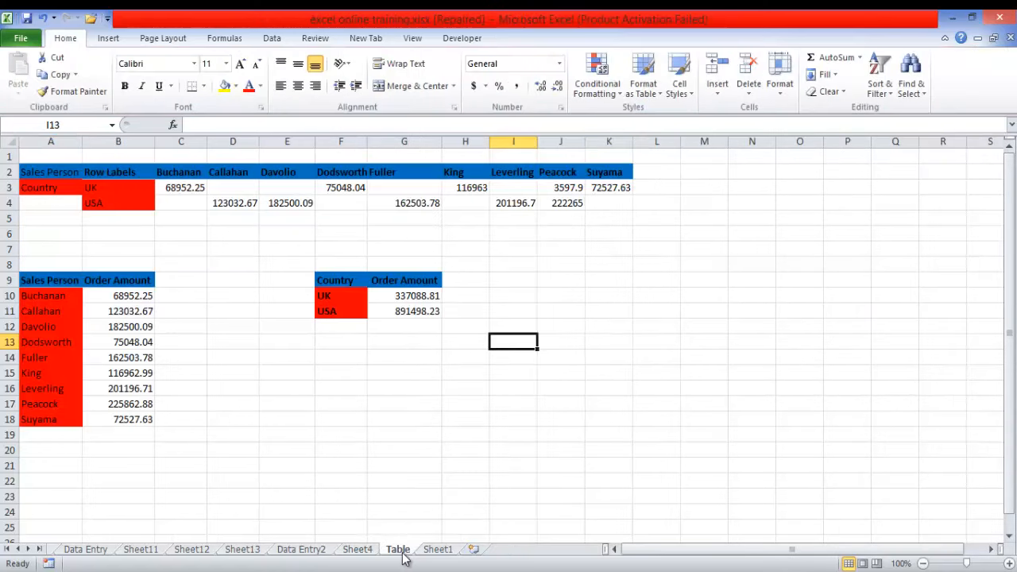
left_click(358, 550)
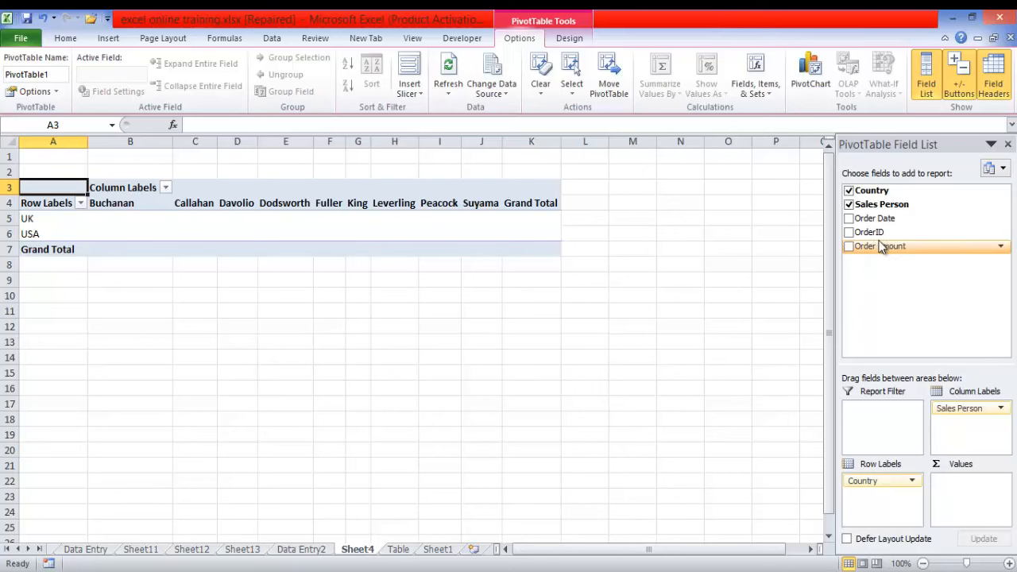
left_click_drag(882, 245, 977, 502)
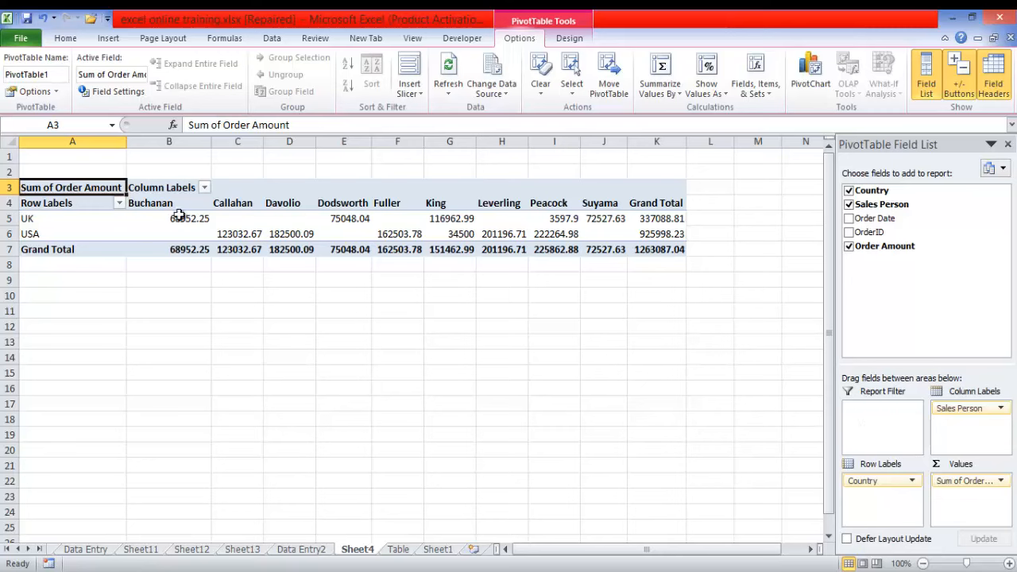
- Turn off the grand totals for both rows and columns in Sheet4's pivot table
left_click(26, 218)
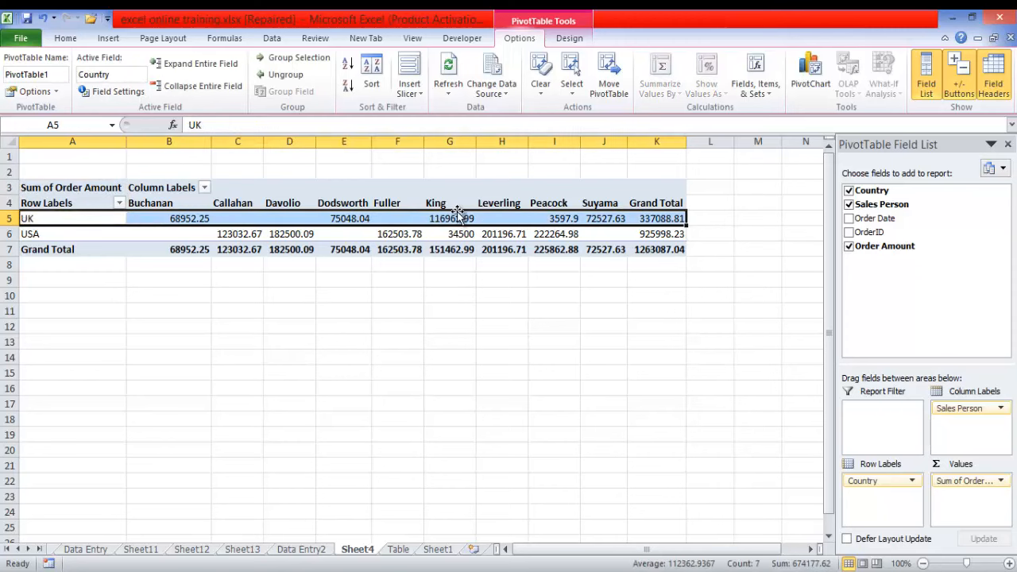
mouse_move(449, 218)
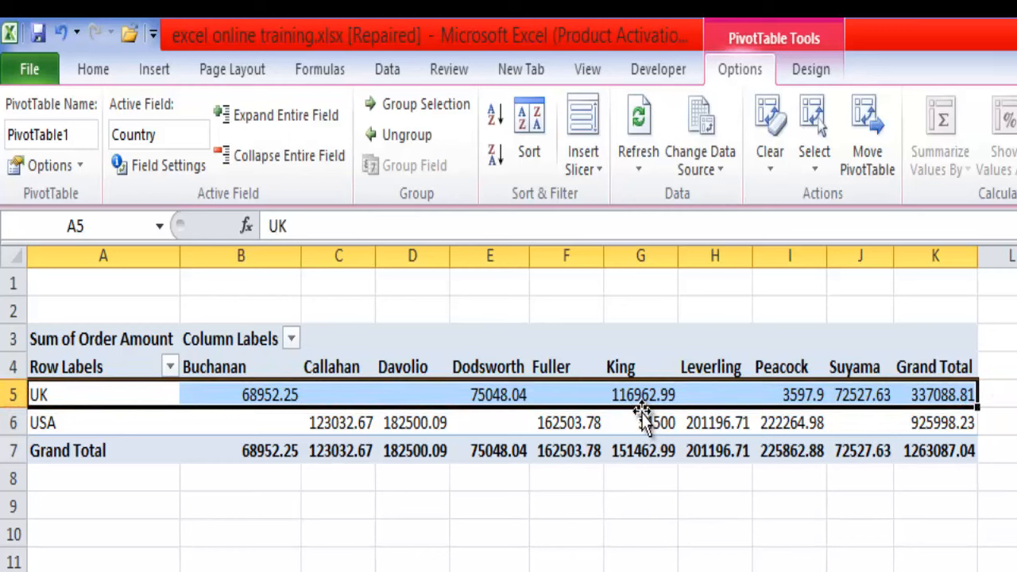
left_click(641, 399)
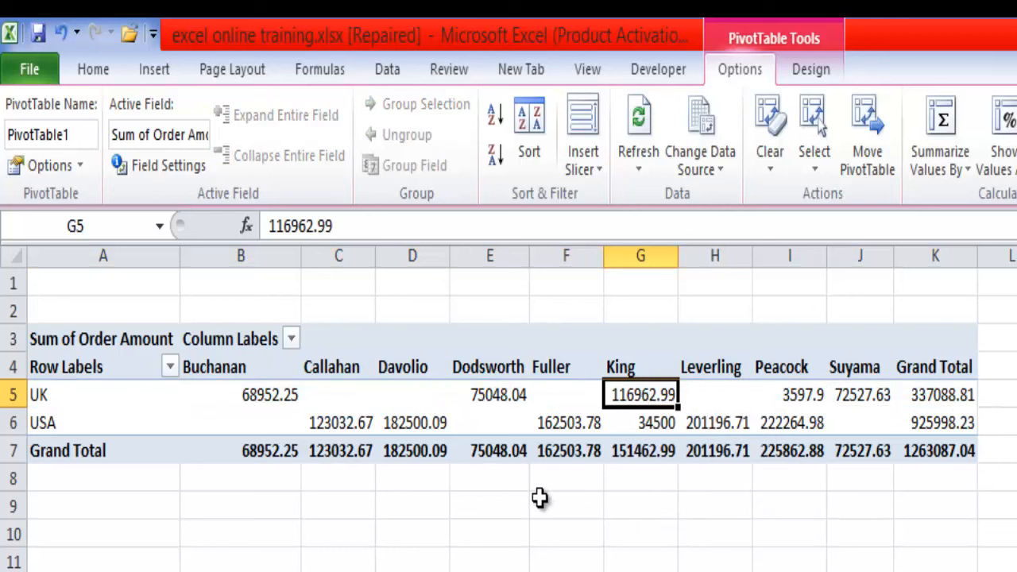
left_click(798, 75)
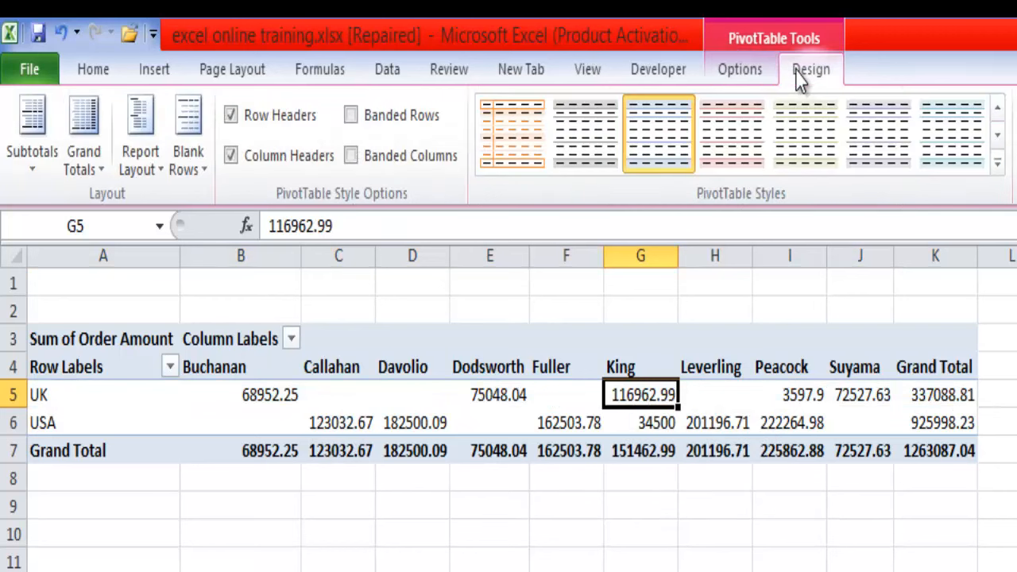
left_click(103, 173)
left_click(90, 148)
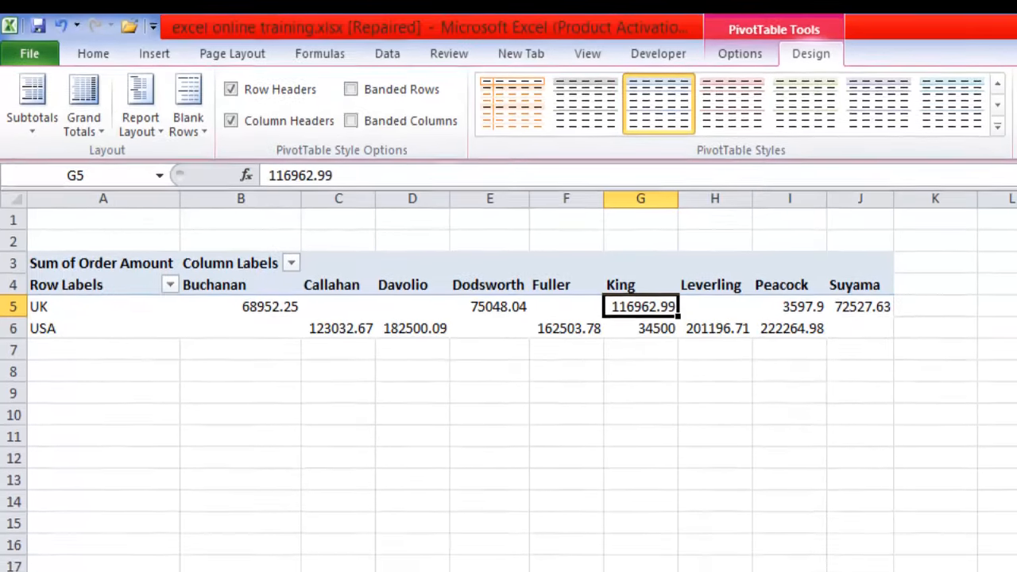
- Compare Sheet4's pivot table with the summary tables on the Table sheet and check Sheet1
left_click(573, 551)
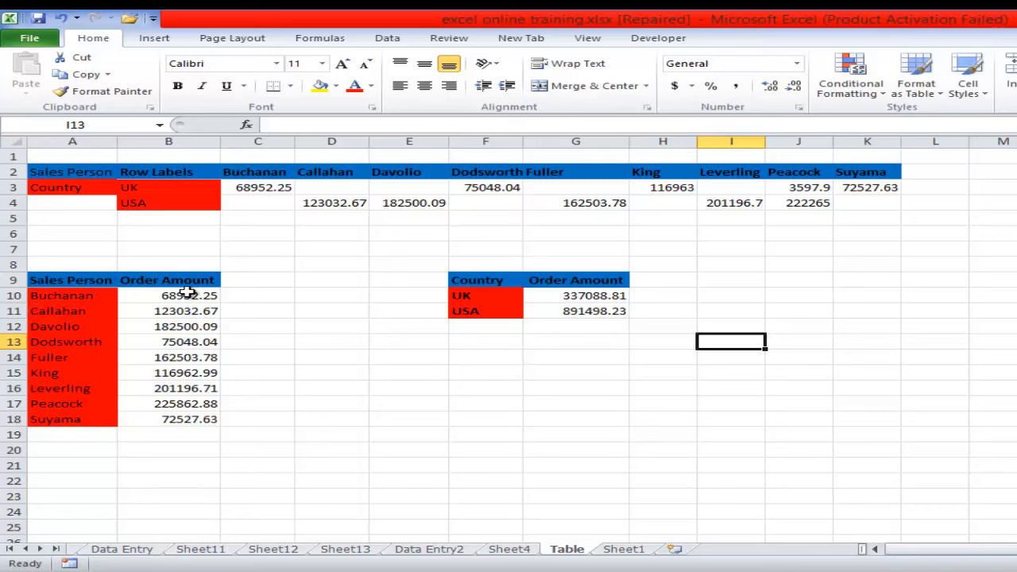
left_click(527, 551)
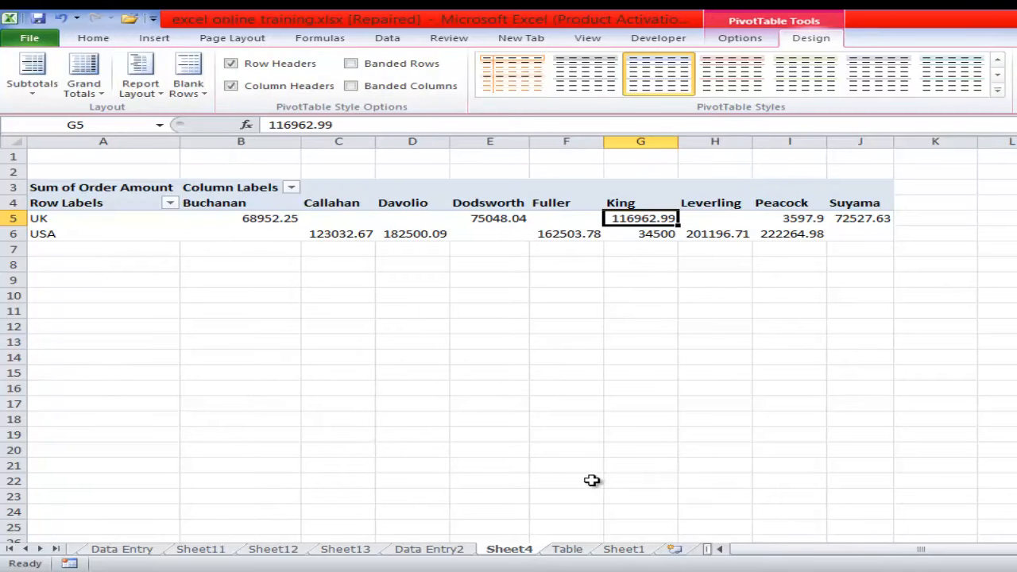
left_click(540, 232)
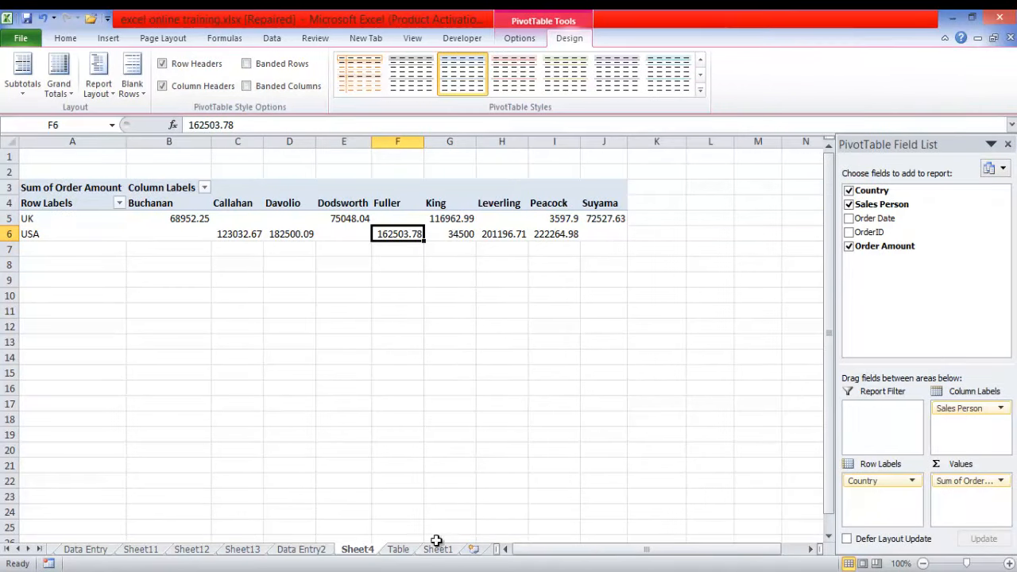
left_click(493, 549)
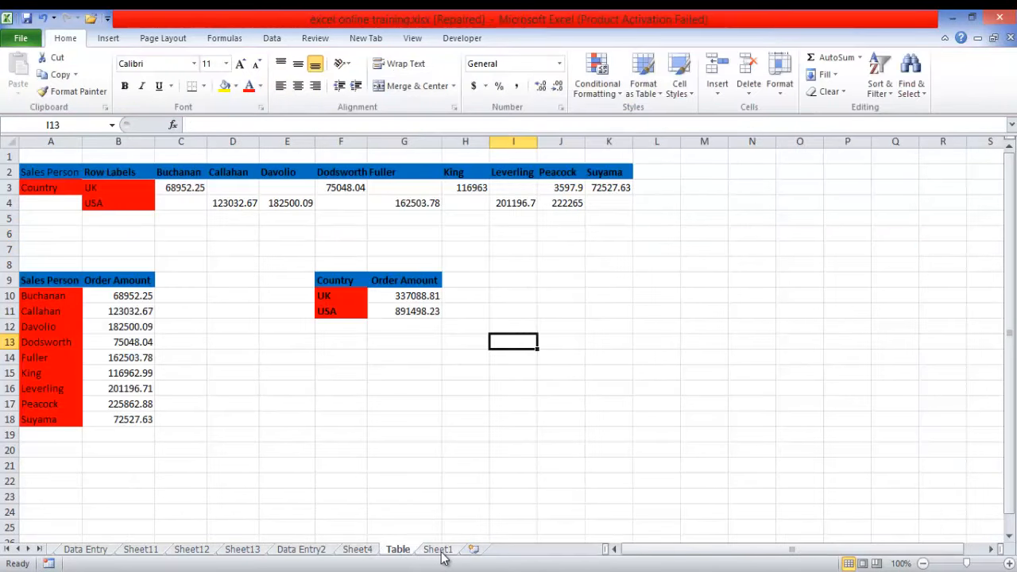
left_click(438, 548)
left_click(357, 550)
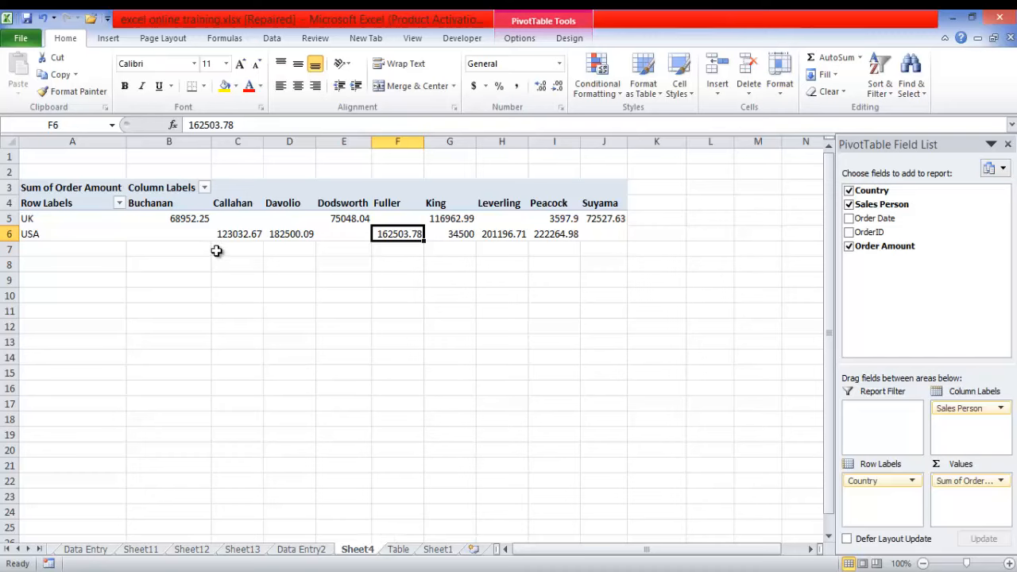
left_click(398, 549)
left_click(357, 550)
- Create a second PivotTable from the Data Entry2 range $A$1:$E$801 on a new worksheet
left_click(295, 549)
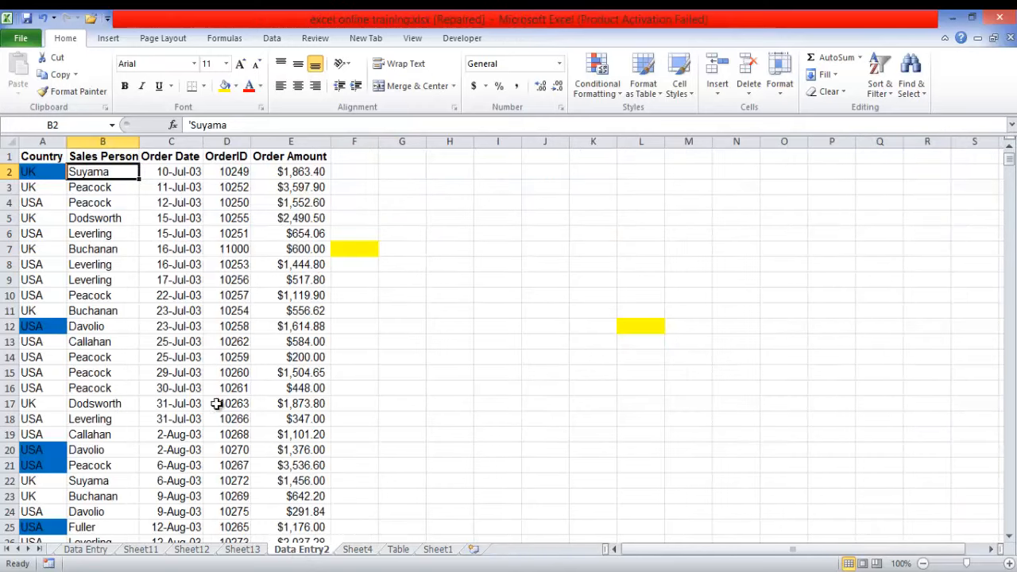
left_click(229, 369)
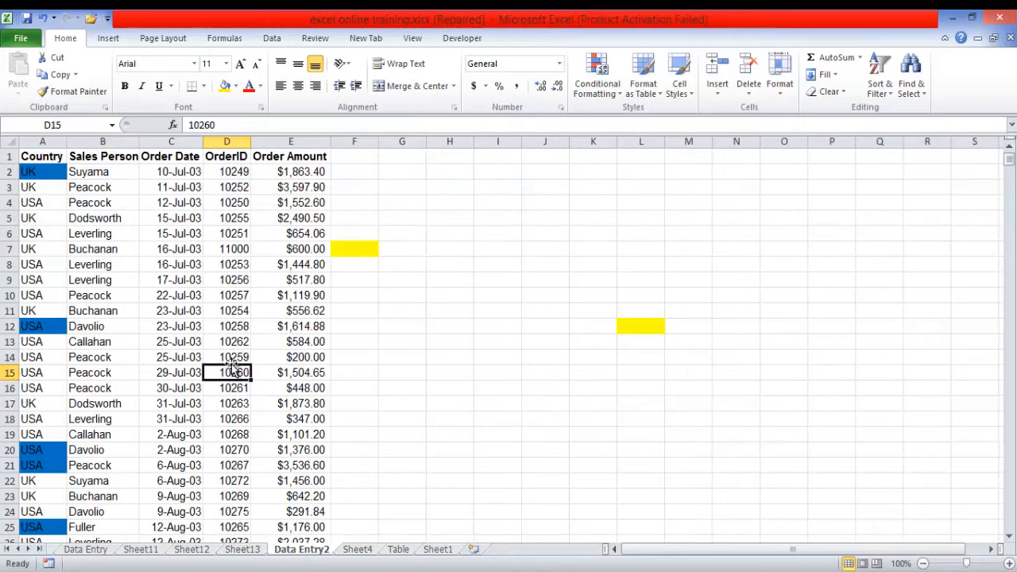
left_click(108, 38)
left_click(23, 75)
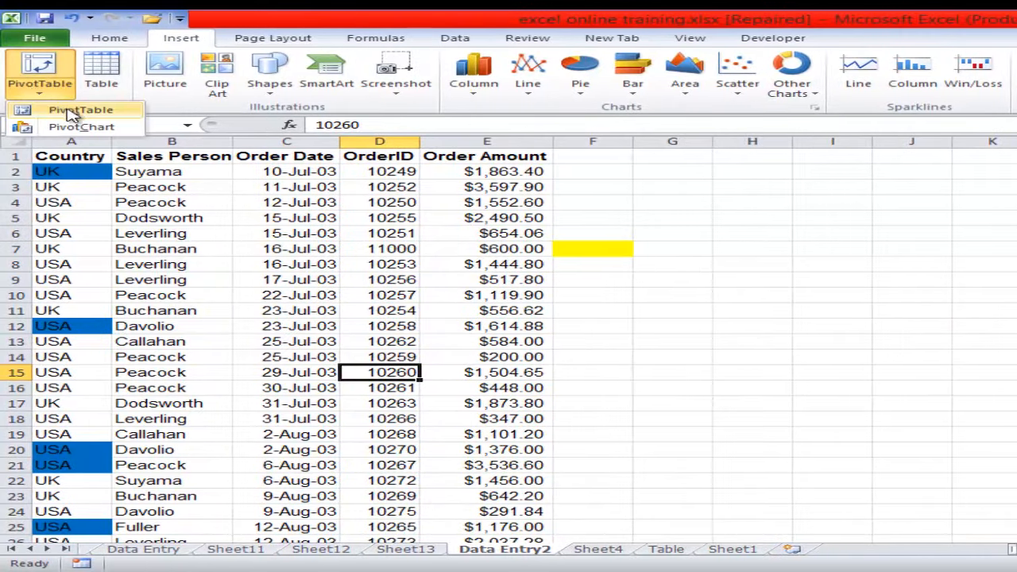
left_click(73, 111)
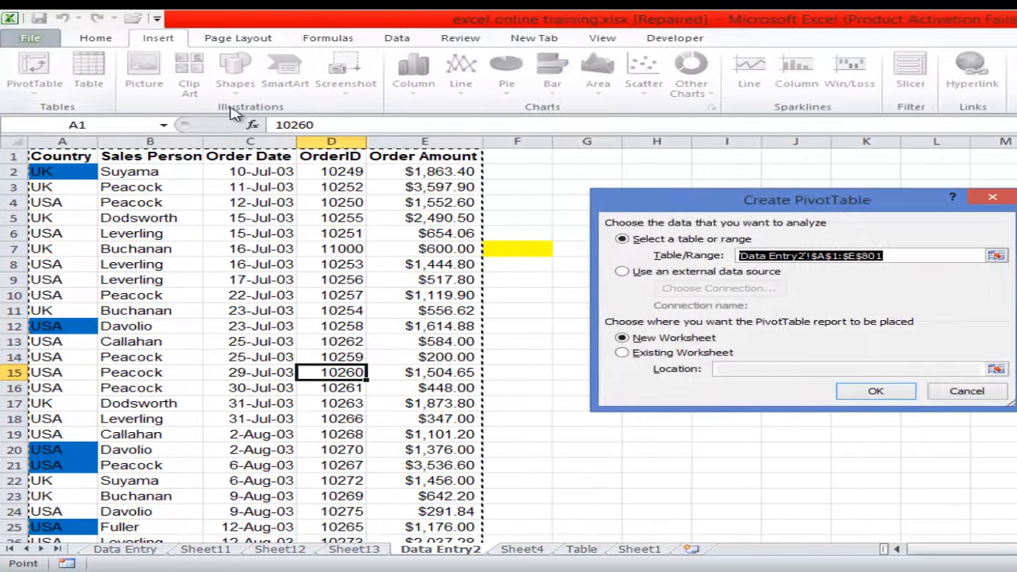
left_click(719, 390)
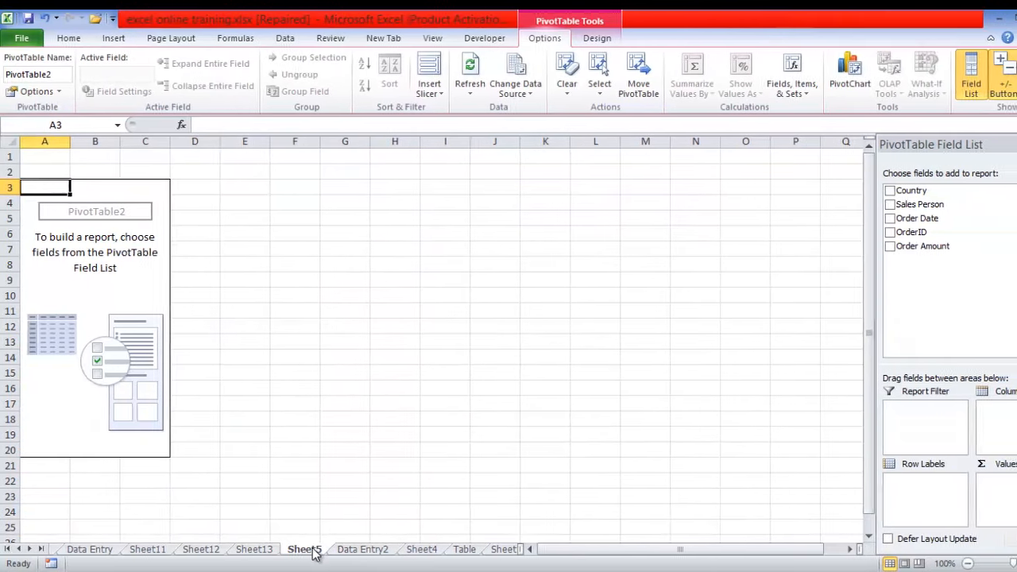
- Rename Sheet4, which holds the country by sales person pivot table, as Coutry Total
left_click(464, 549)
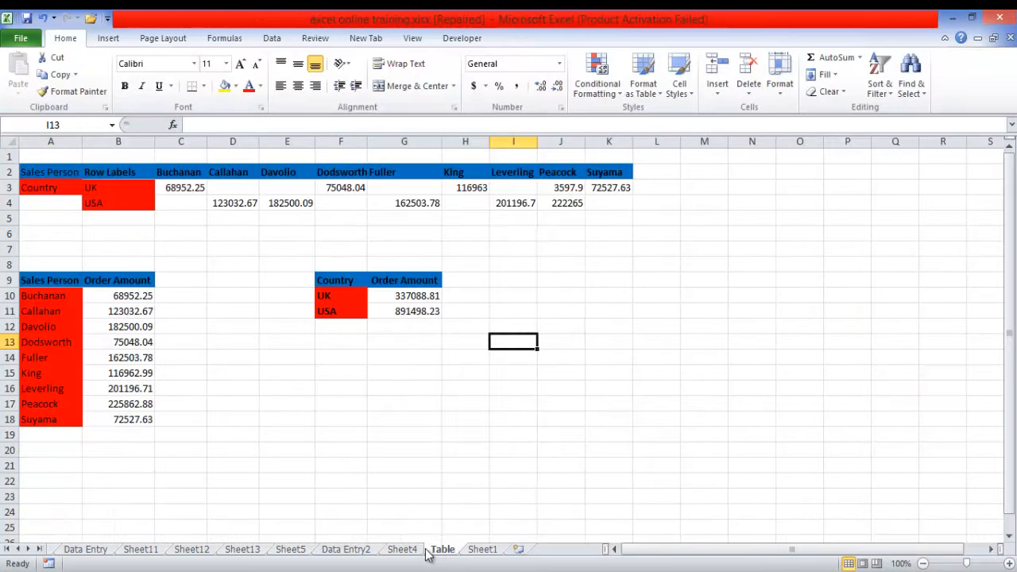
left_click(413, 552)
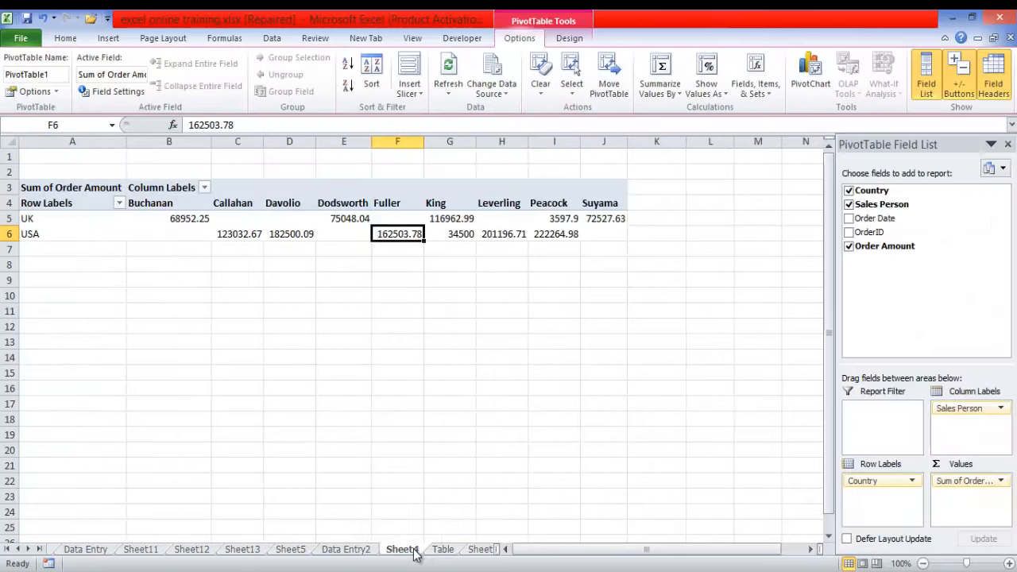
right_click(413, 554)
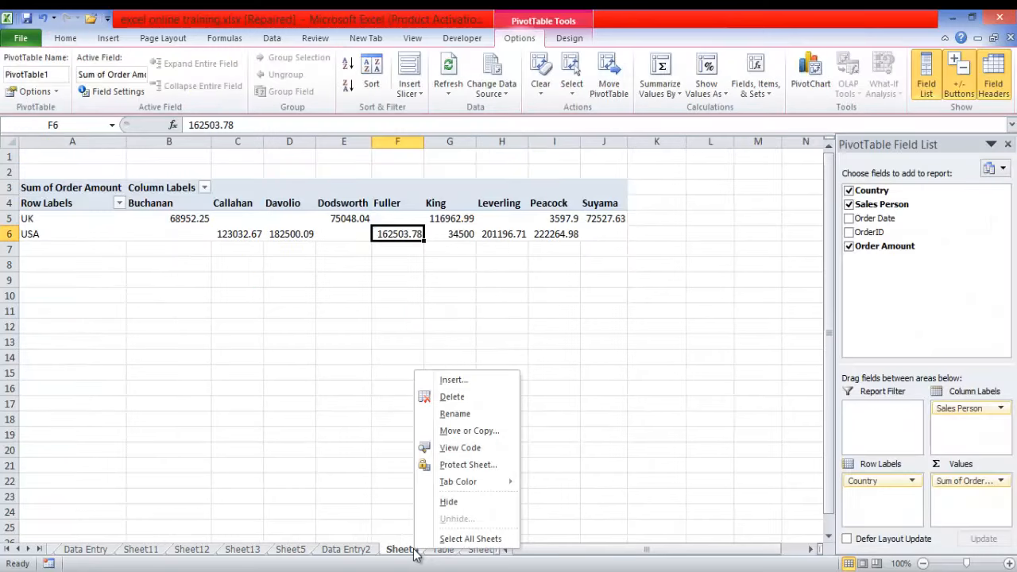
left_click(469, 413)
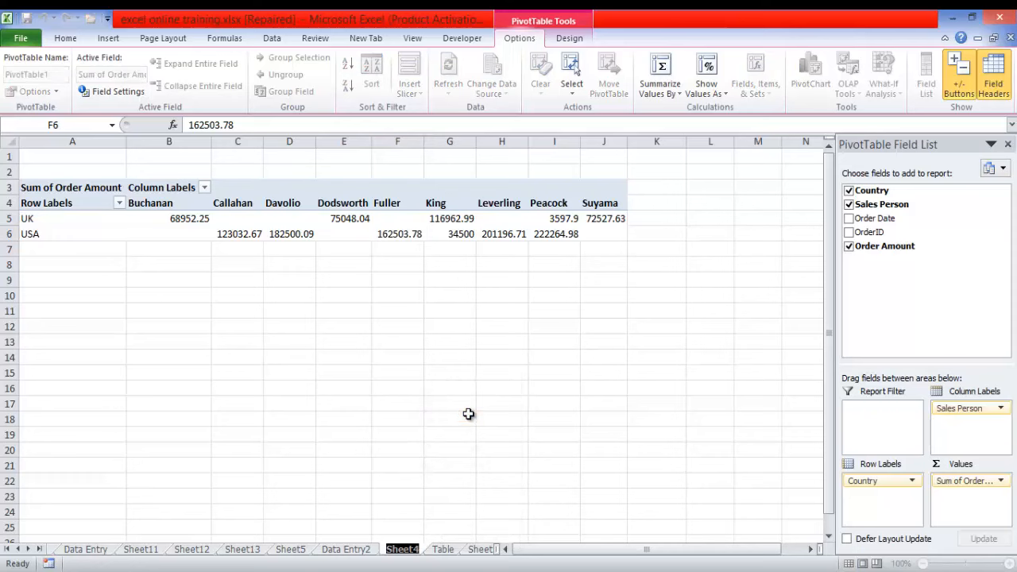
type("d")
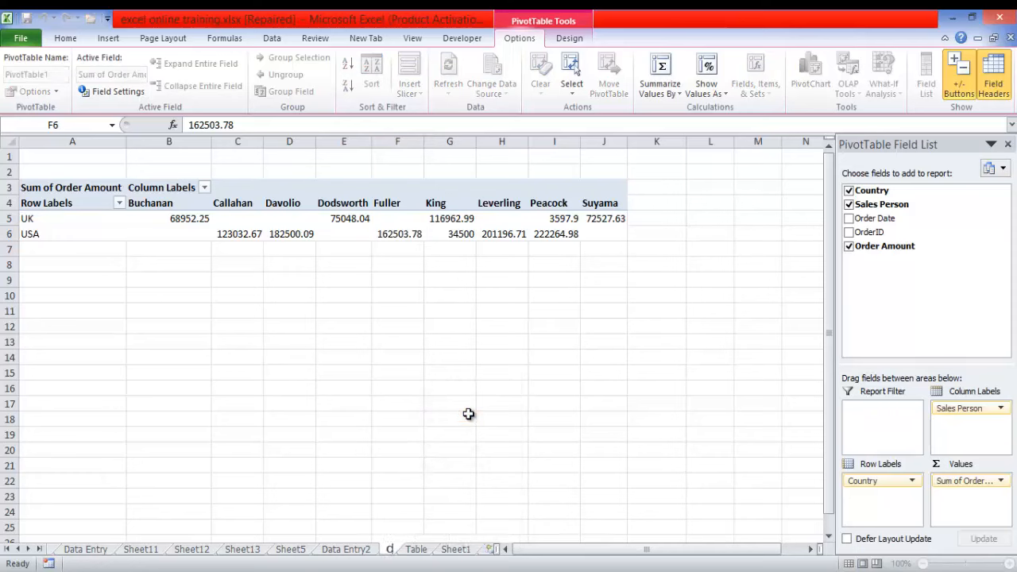
type("outry")
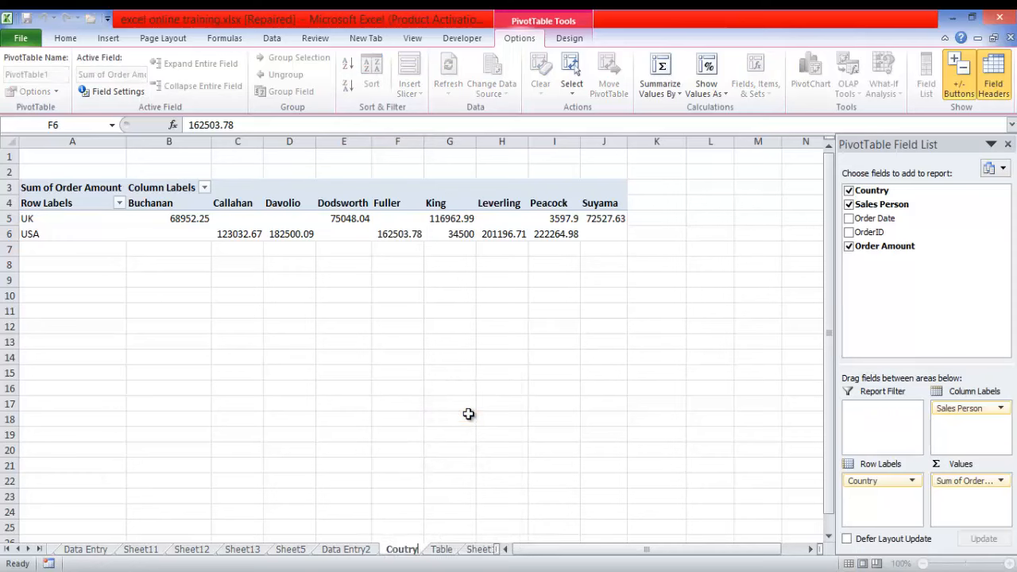
type(" Total")
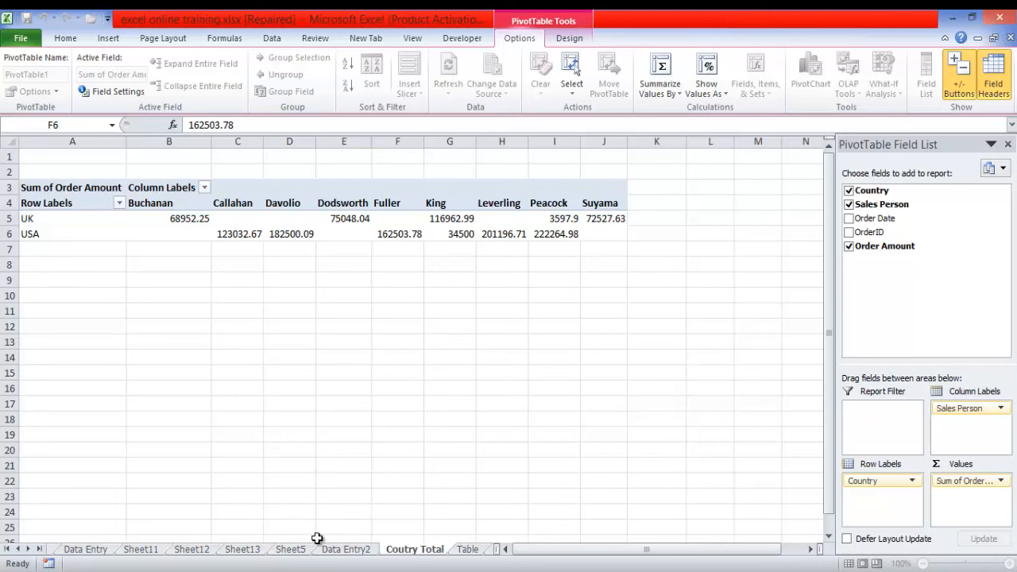
- Rename Sheet5, which holds the empty second PivotTable, as Sales Person Total
left_click(291, 549)
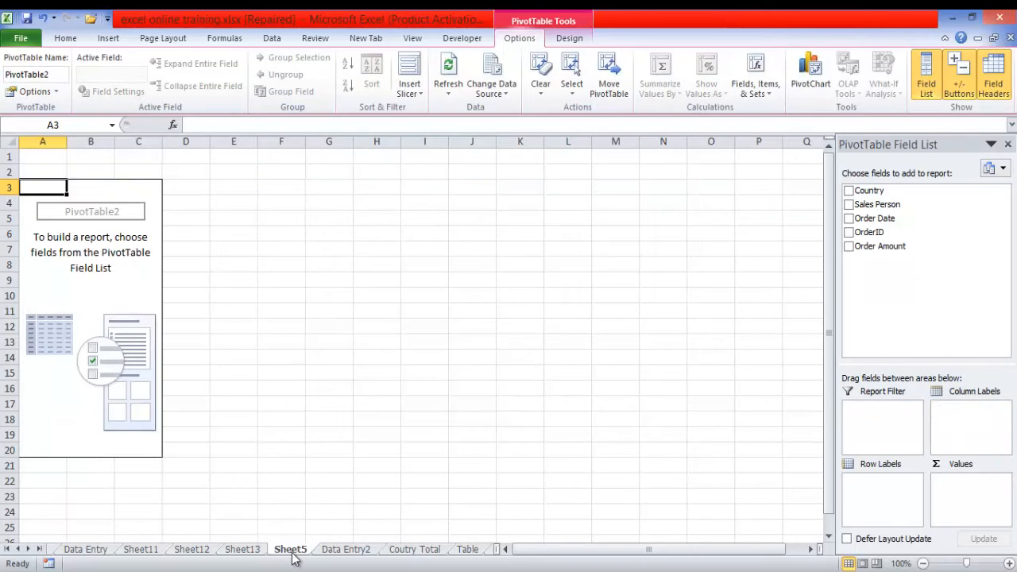
right_click(298, 549)
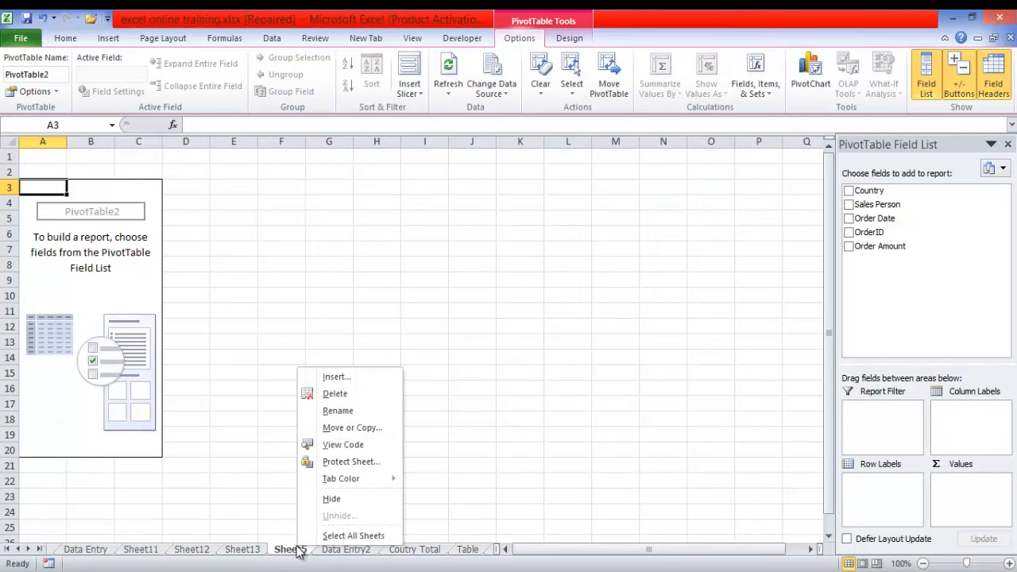
left_click(345, 409)
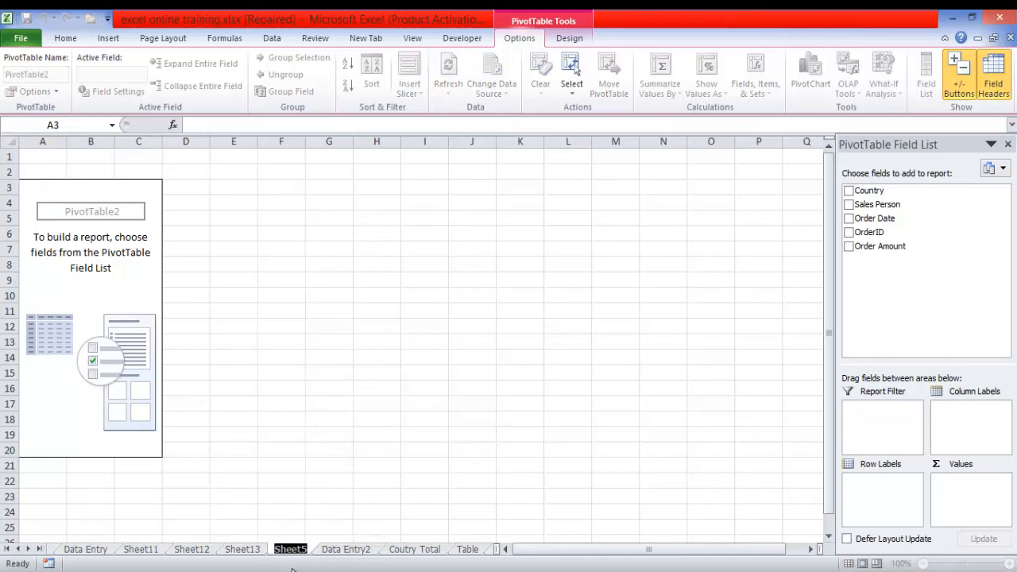
type("Sales")
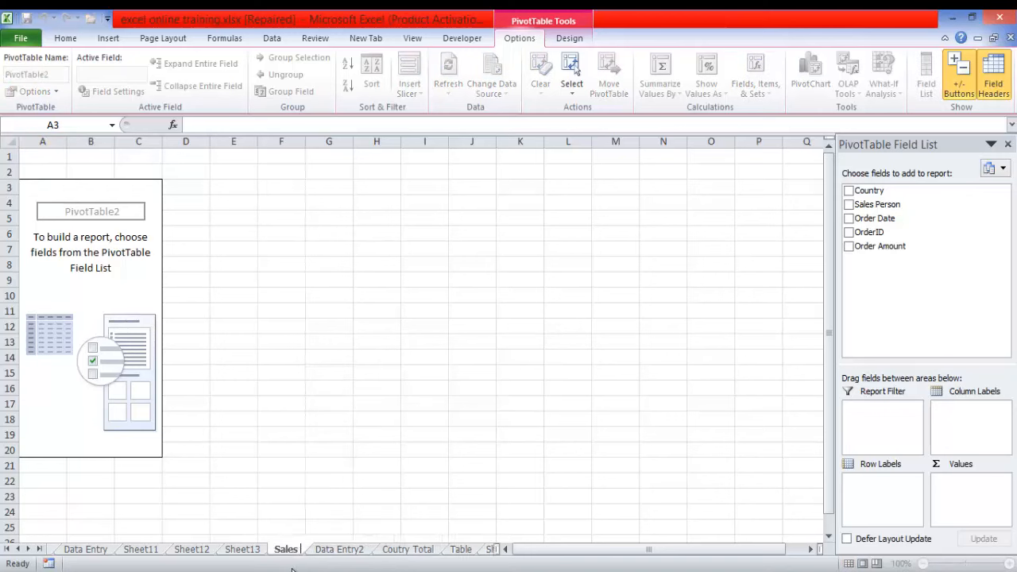
type(" Pers")
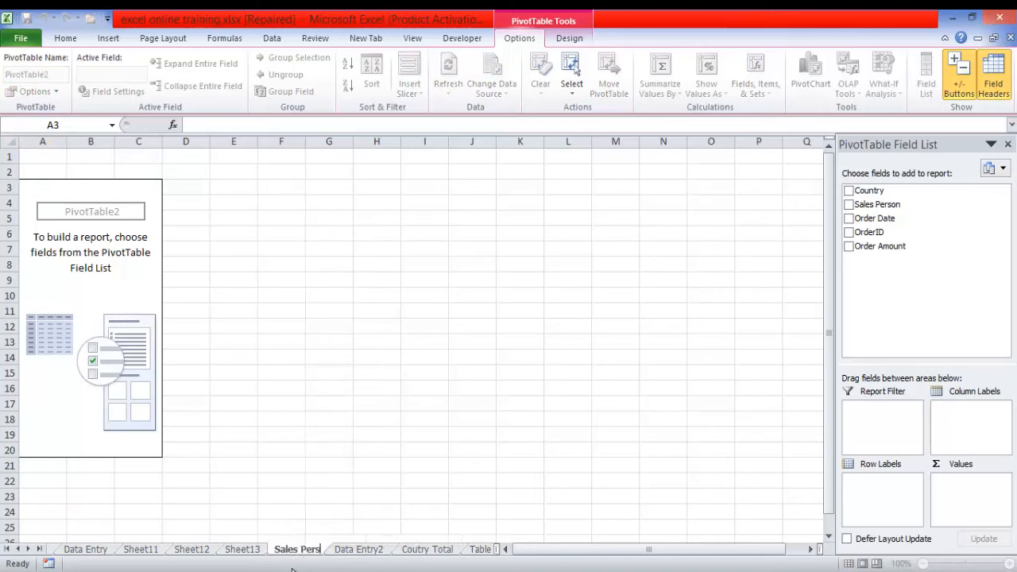
type("on")
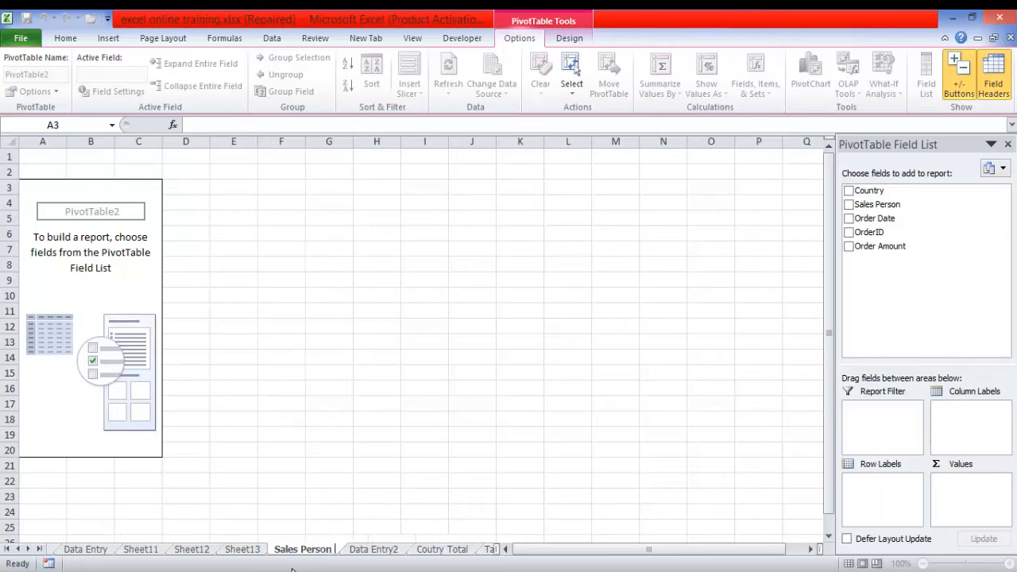
type(" Total")
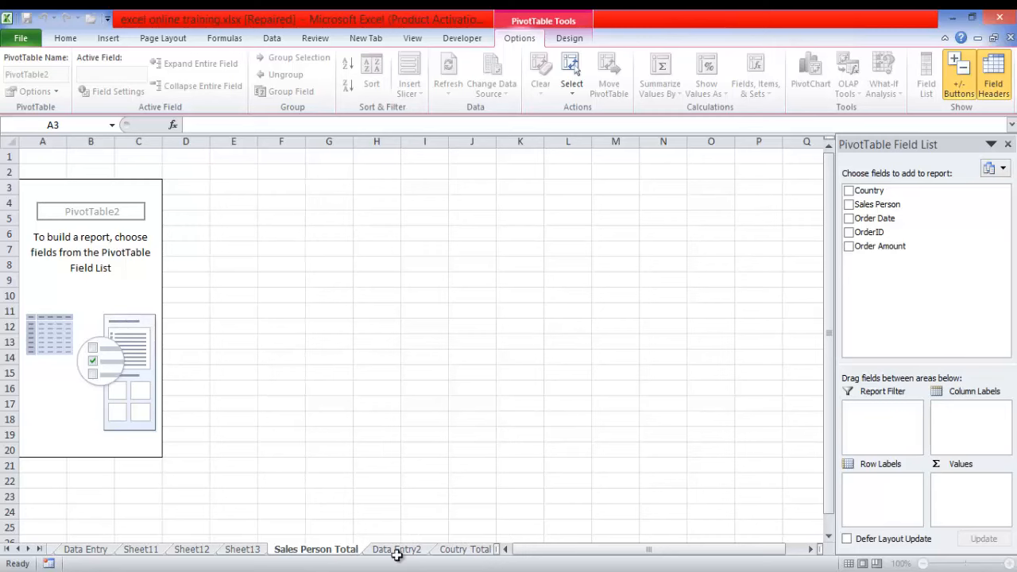
left_click(390, 449)
- Check the Table sheet, and move the Sales Person Total sheet to just after Data Entry2
left_click(524, 552)
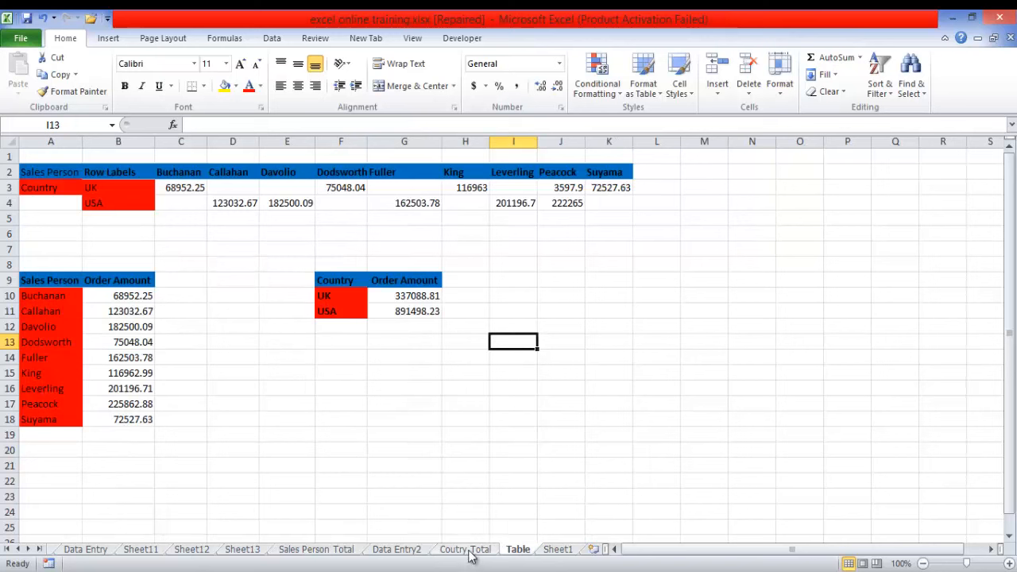
left_click(323, 551)
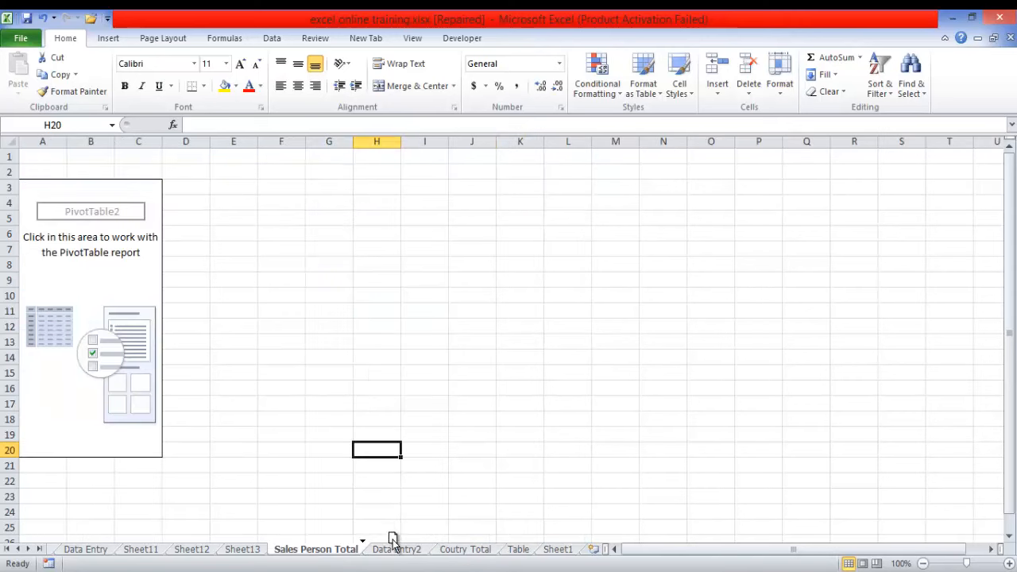
left_click_drag(399, 554, 344, 553)
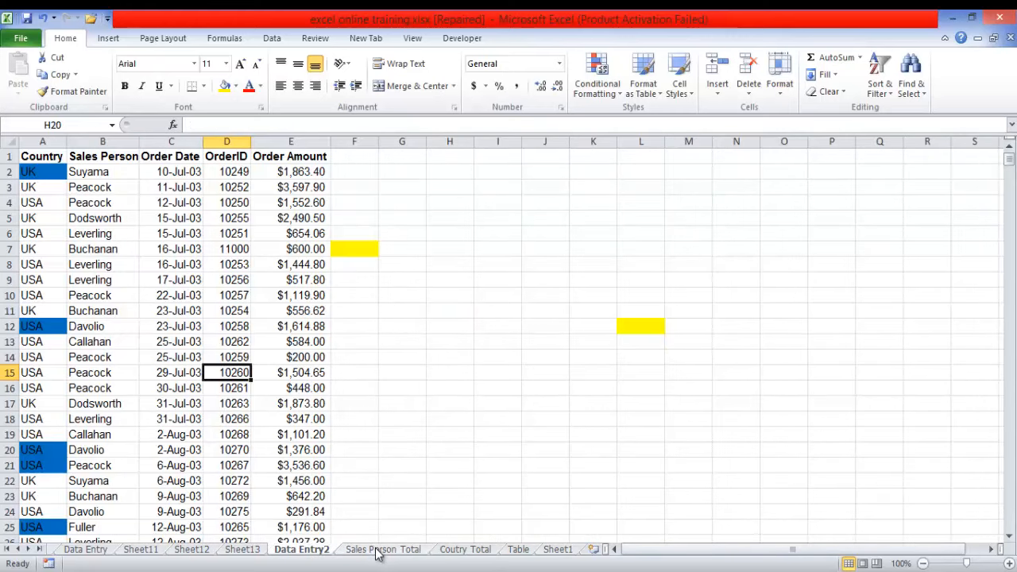
- Lay out the Sales Person Total pivot table with Sales Person as row labels and Sum of Order Amount as values
left_click(378, 551)
left_click(141, 270)
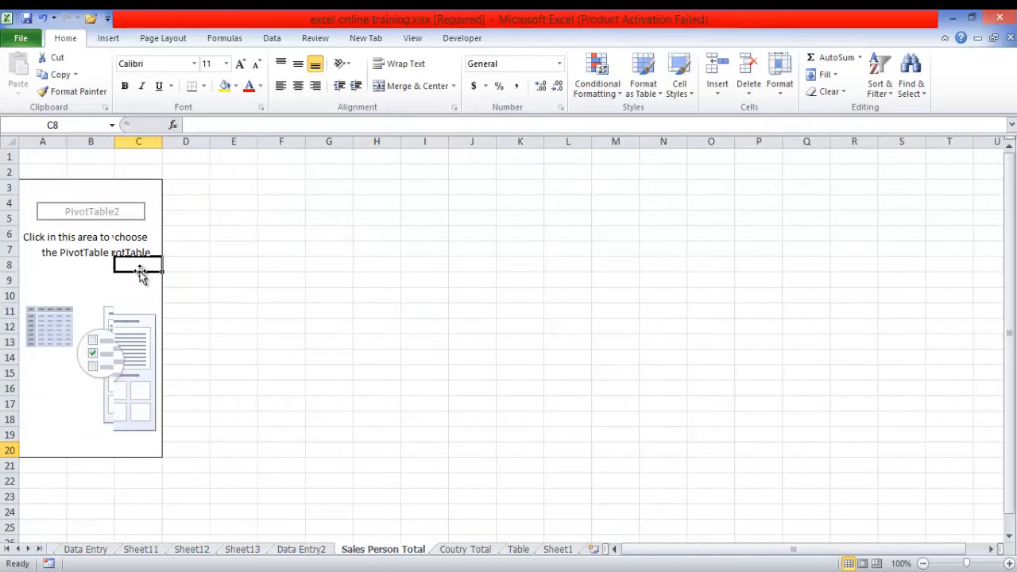
left_click_drag(873, 206, 874, 479)
left_click_drag(888, 246, 961, 419)
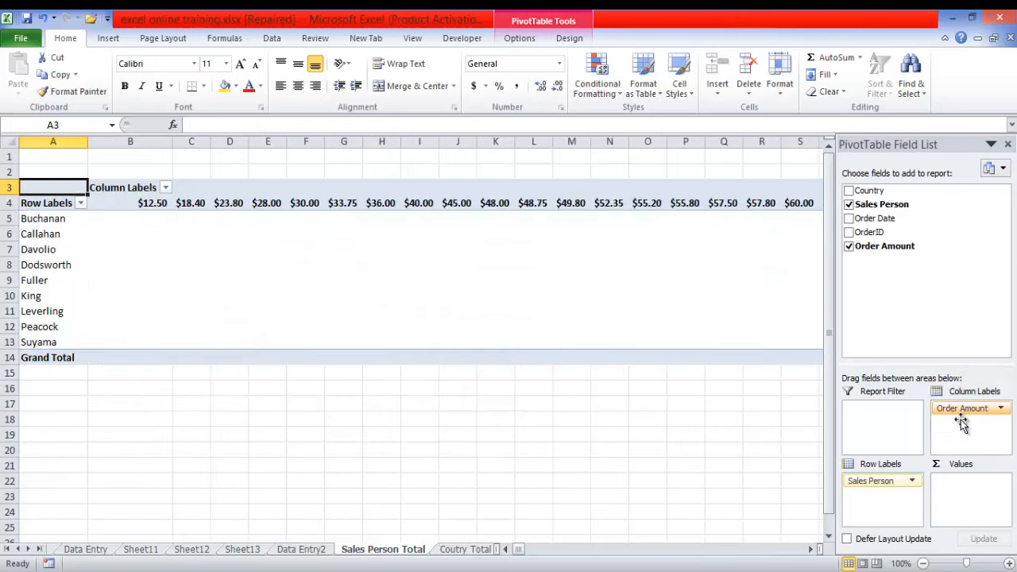
left_click_drag(947, 409, 958, 478)
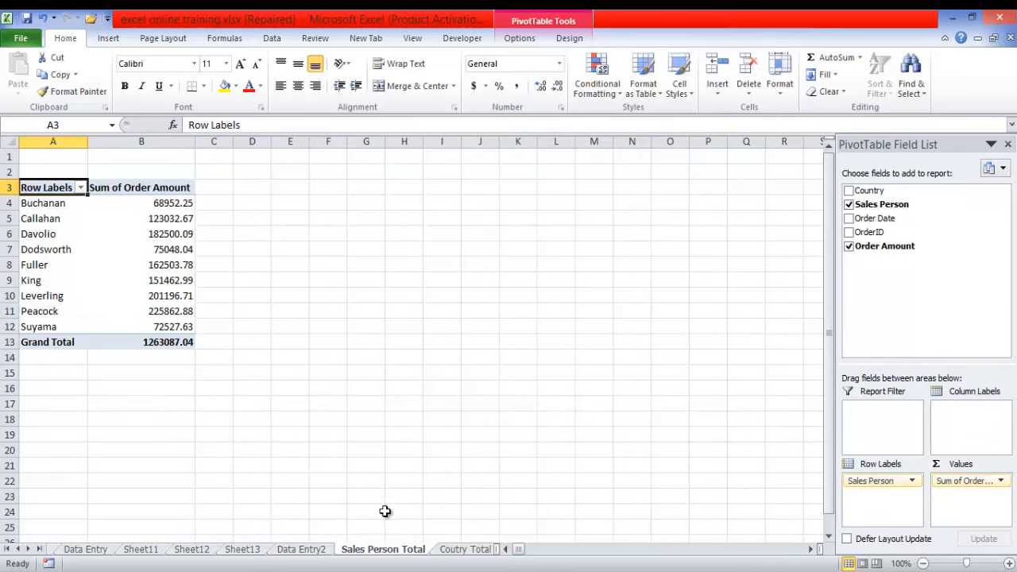
- Review the pivot tables on Sheet13 and Sheet12 and the summary tables on the Table sheet
left_click(244, 550)
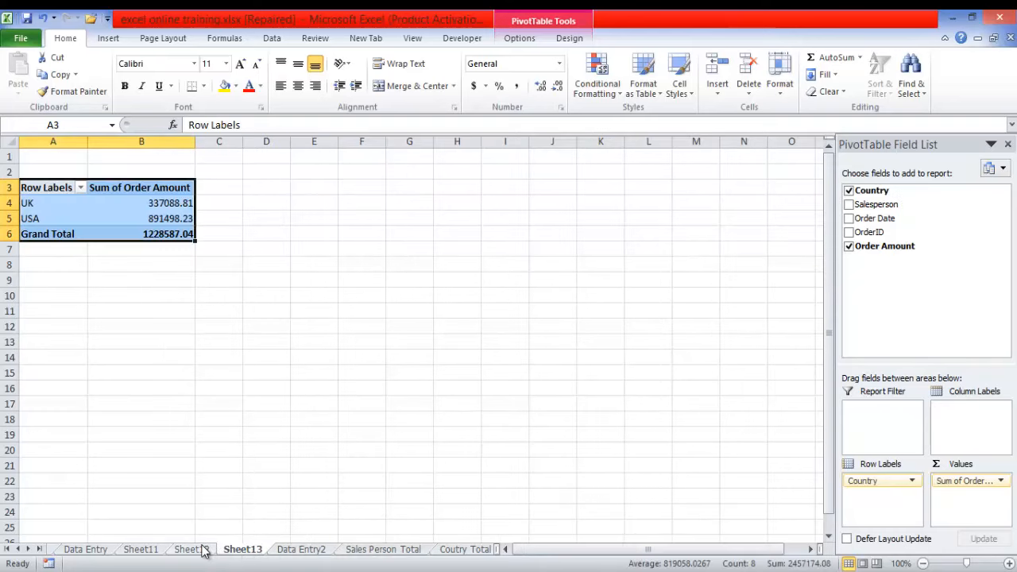
left_click(205, 550)
left_click(243, 550)
left_click(296, 550)
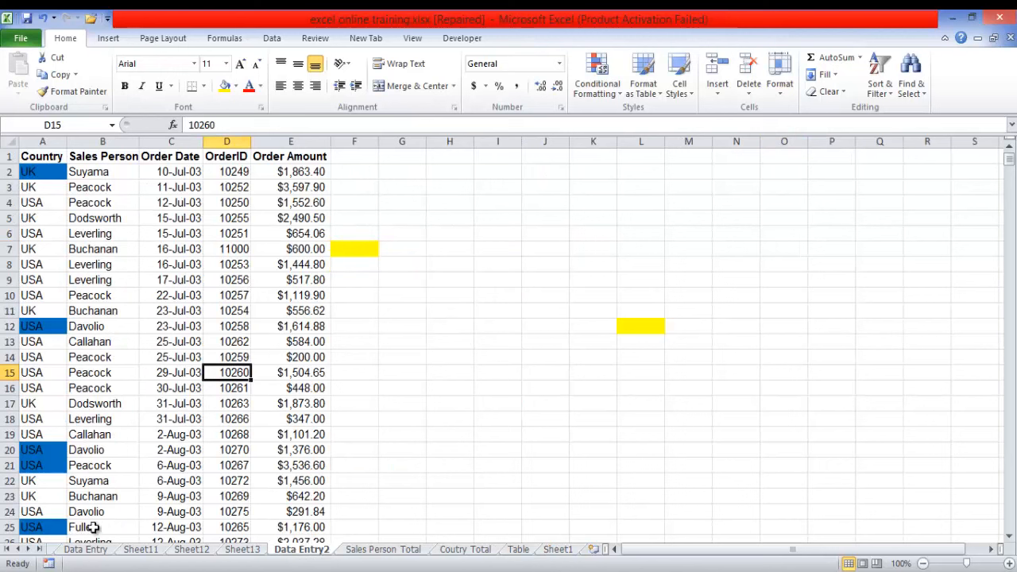
left_click(38, 549)
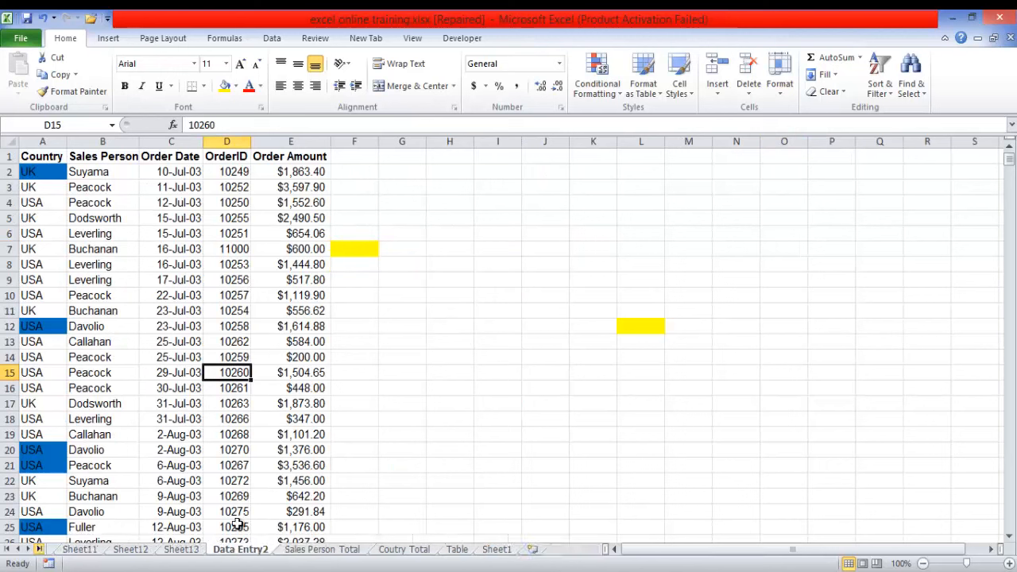
left_click(458, 549)
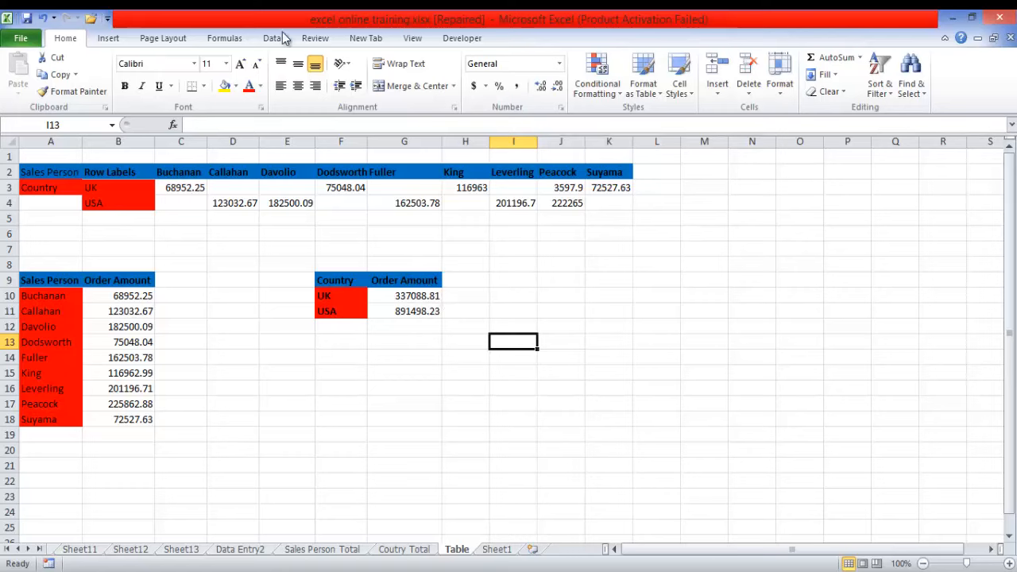
left_click(410, 188)
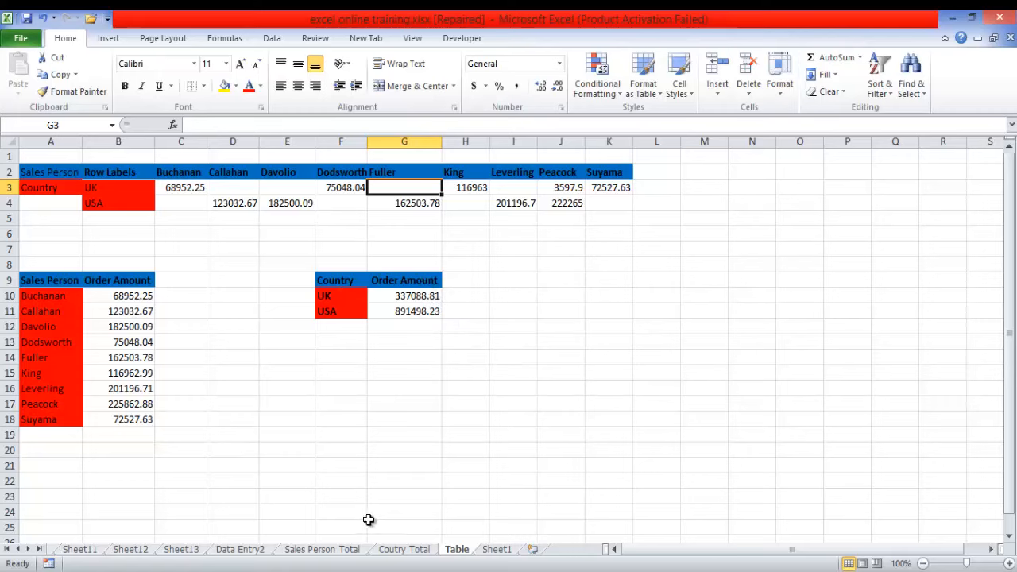
- Create a third PivotTable from the Data Entry2 range $A$1:$E$801 on a new worksheet
left_click(266, 549)
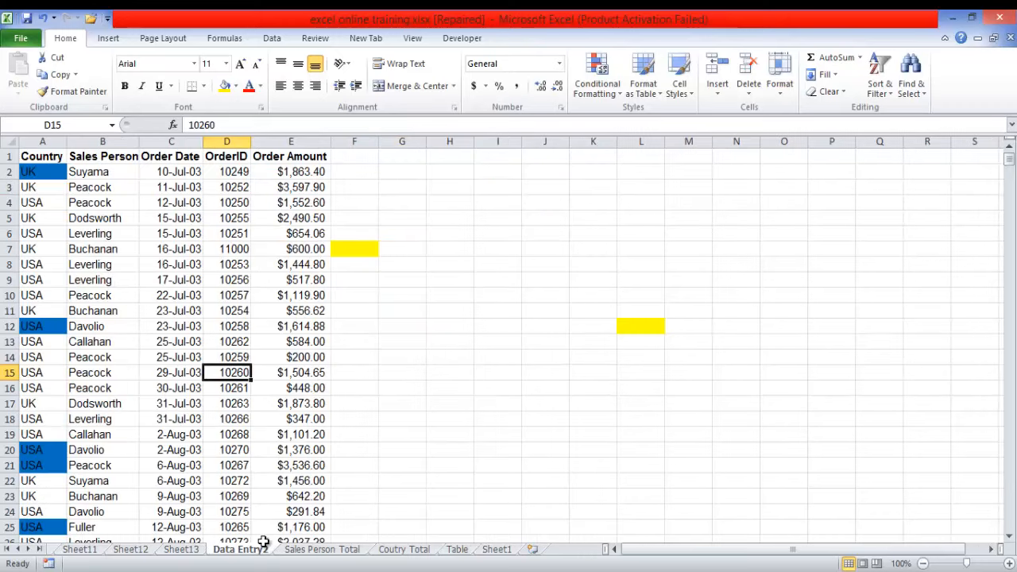
left_click(235, 402)
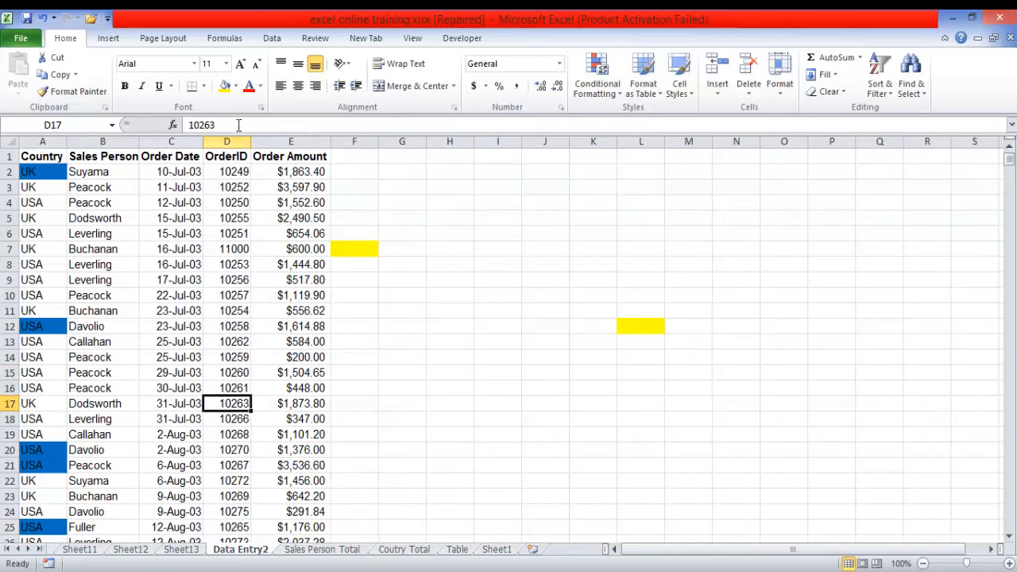
left_click(108, 38)
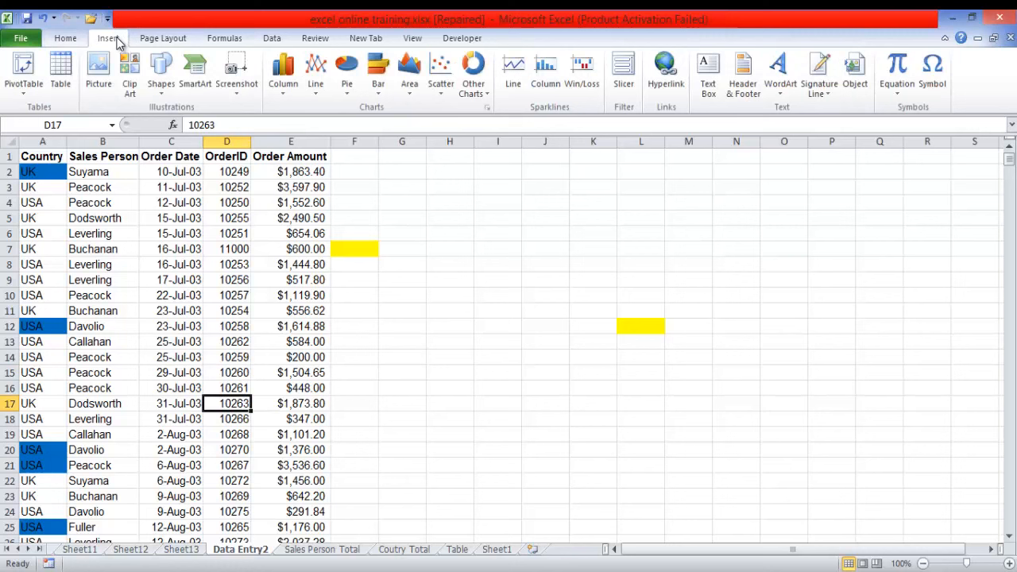
left_click(24, 87)
left_click(42, 112)
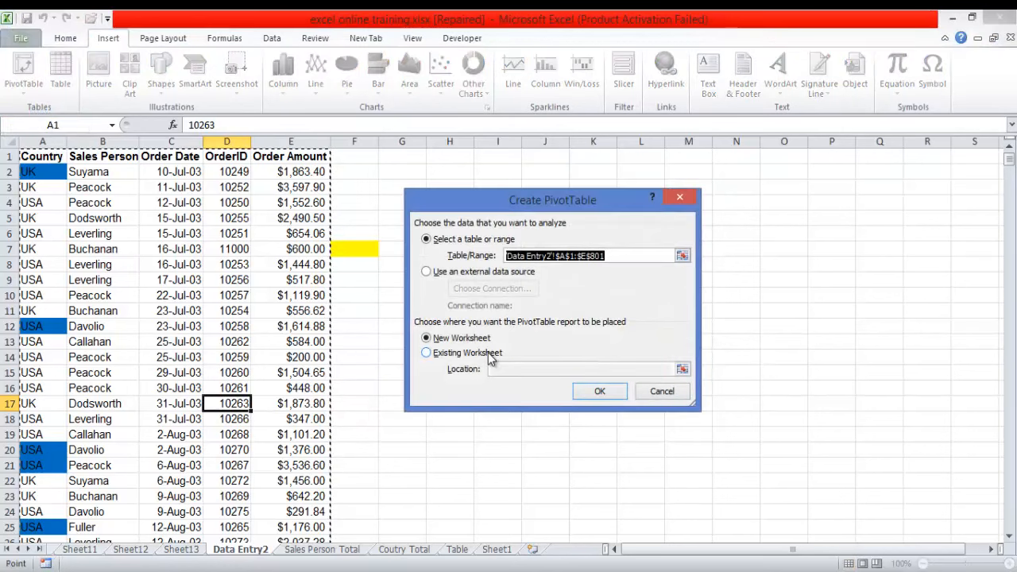
left_click(599, 392)
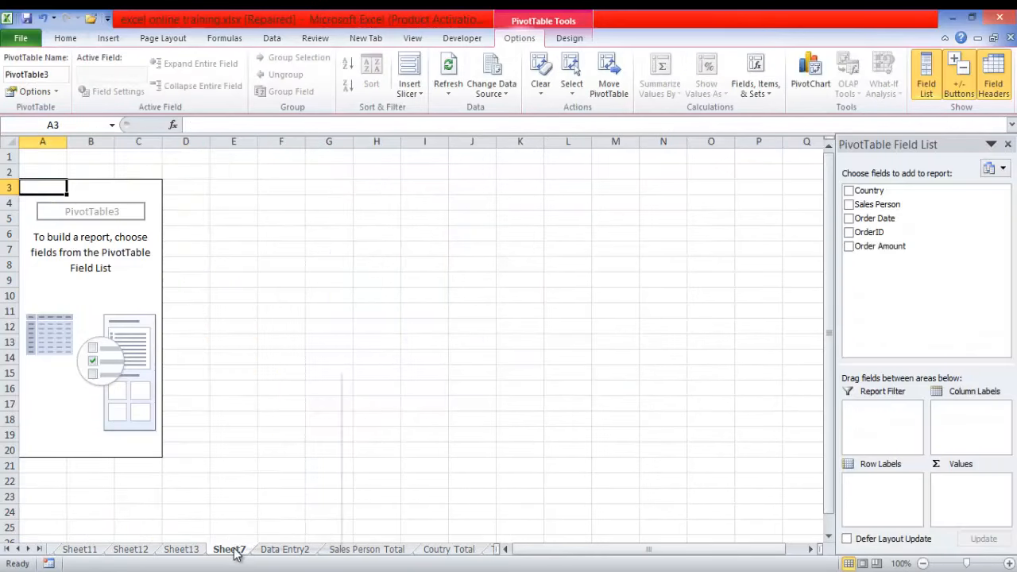
- Rename Sheet7, which holds the empty third PivotTable, as Country Total2
right_click(235, 554)
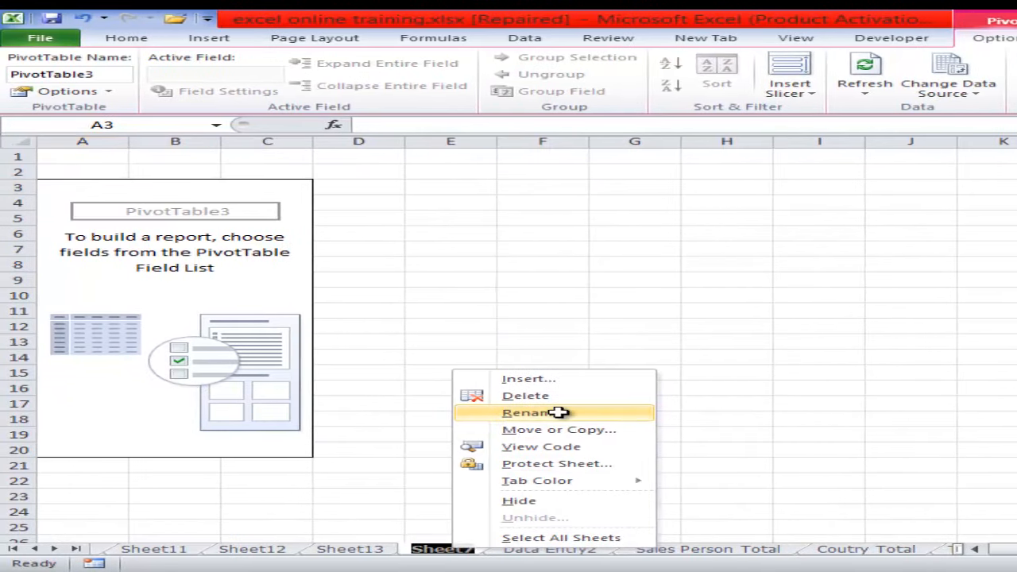
left_click(556, 416)
type("Cou")
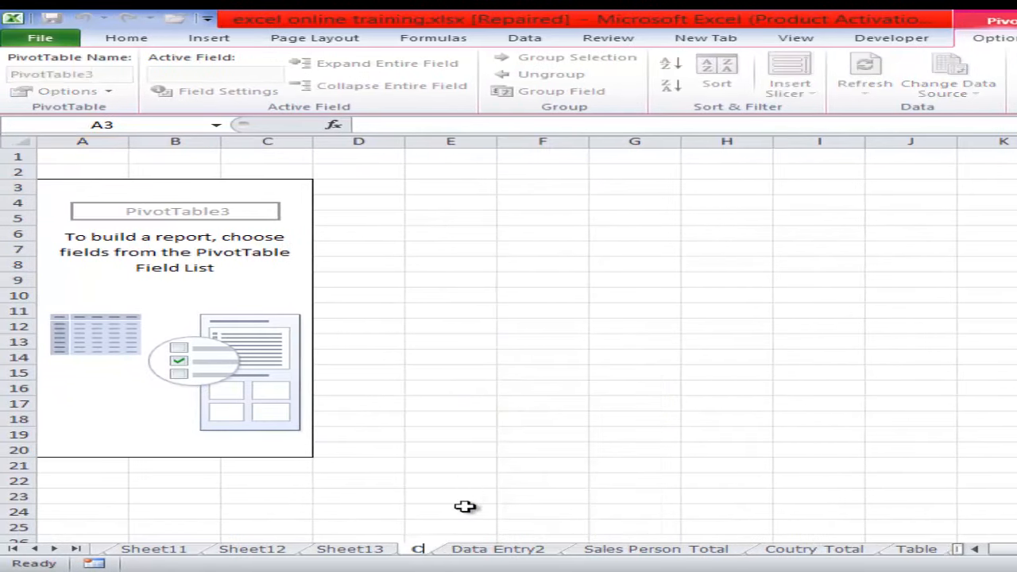
type("ntry")
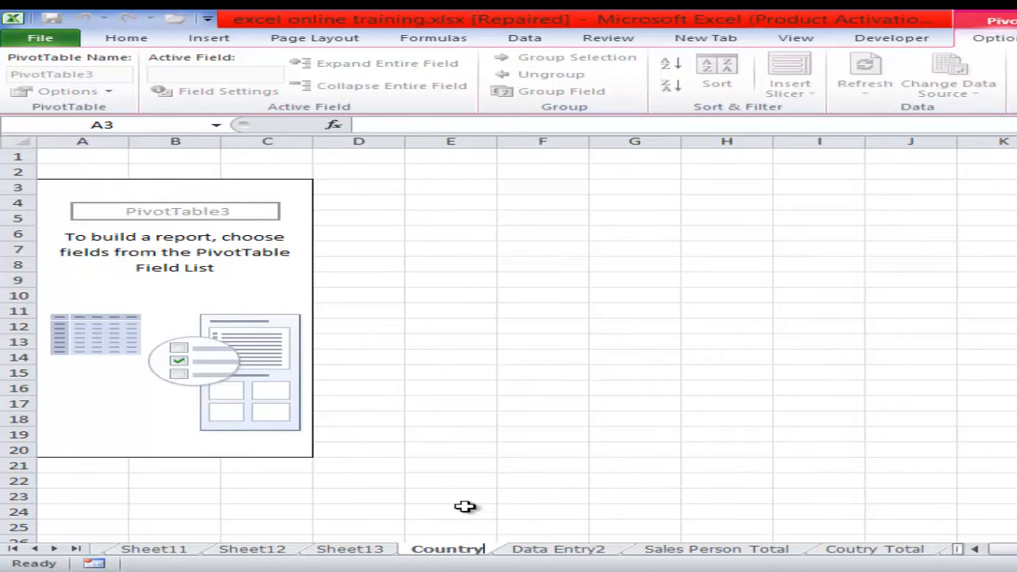
type(" Tot")
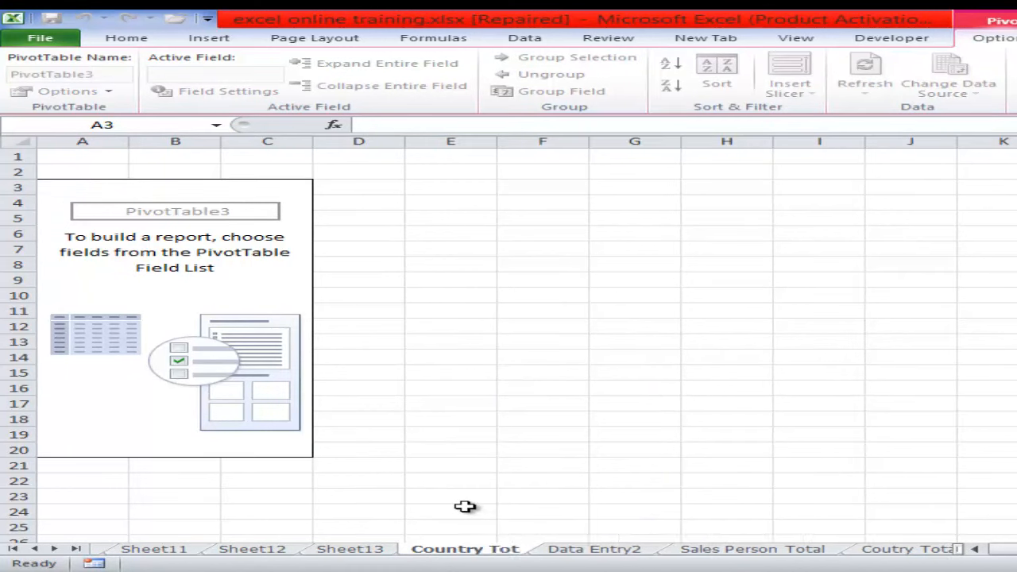
type("al")
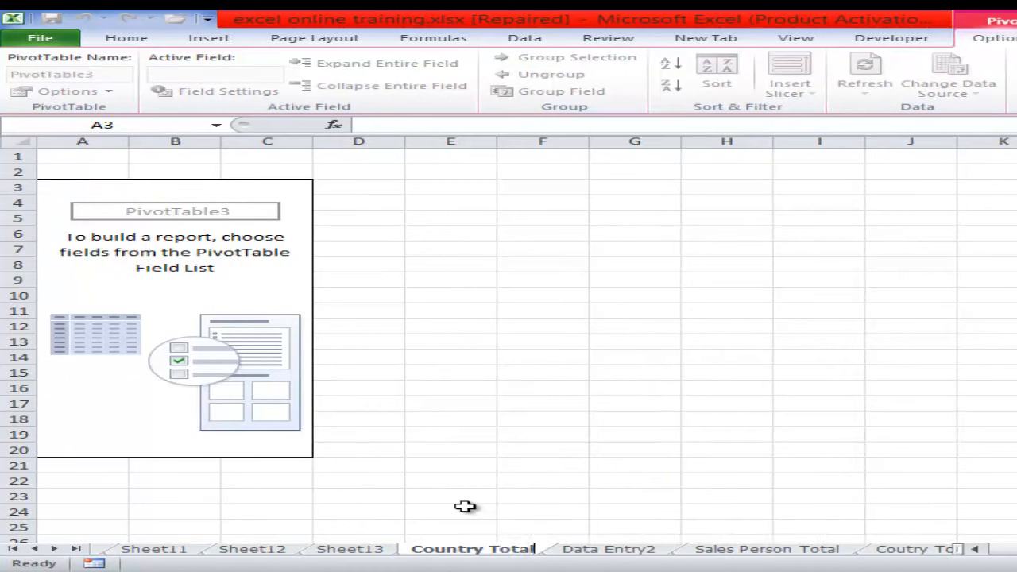
type("2")
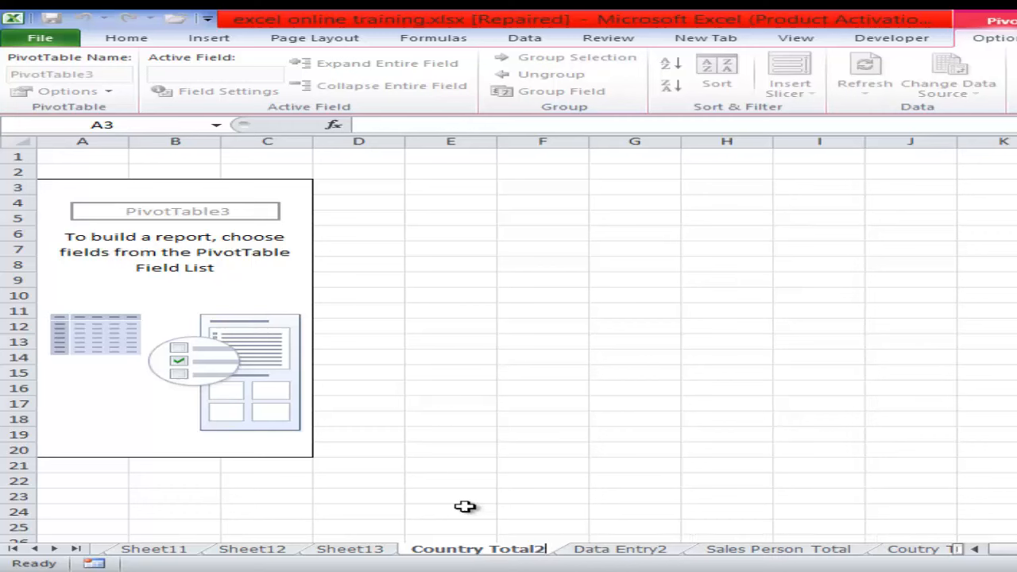
left_click(524, 510)
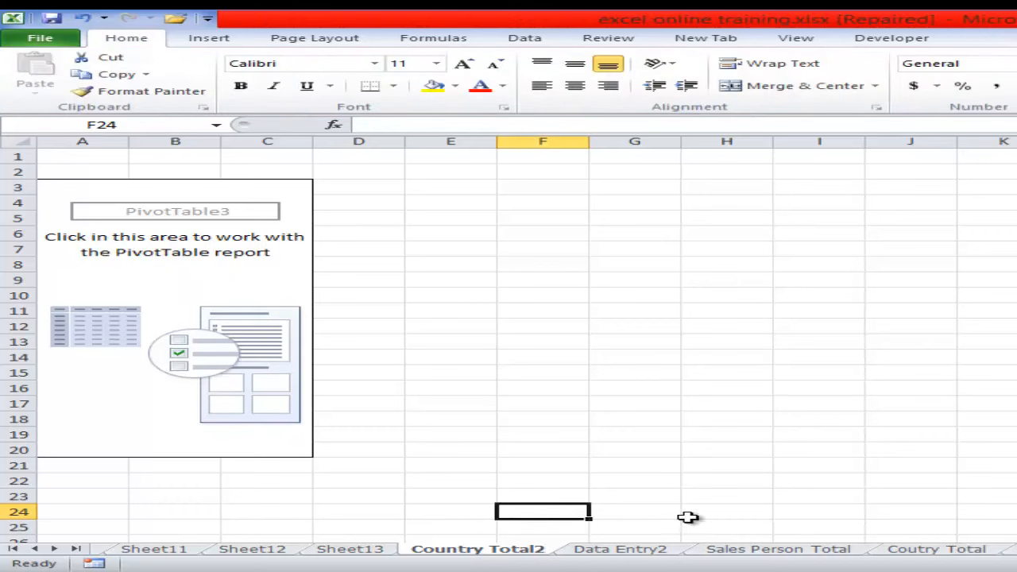
- Rename the Coutry Total sheet as Order Amount and return to the Data Entry2 sheet
left_click(941, 549)
right_click(699, 548)
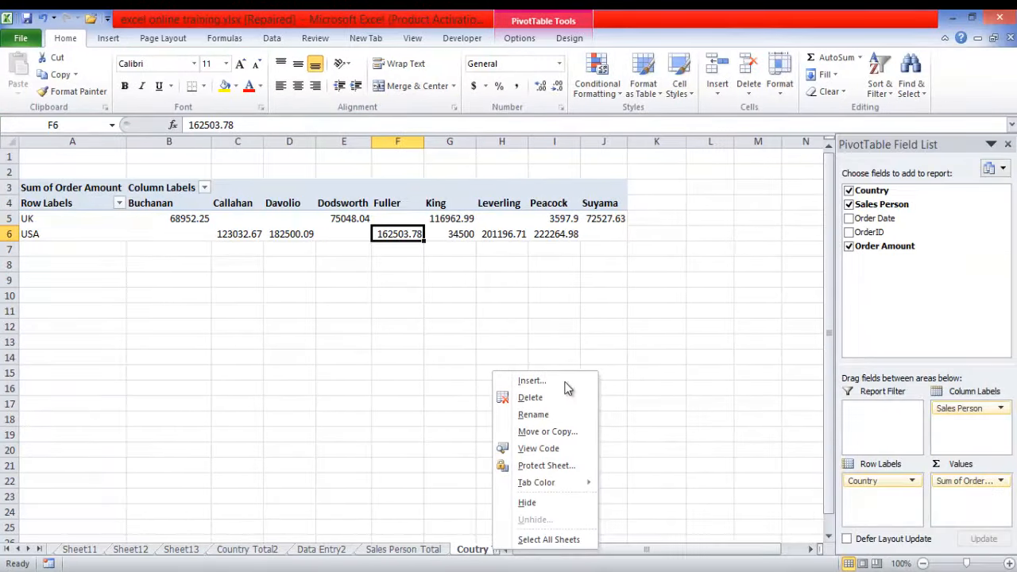
left_click(540, 416)
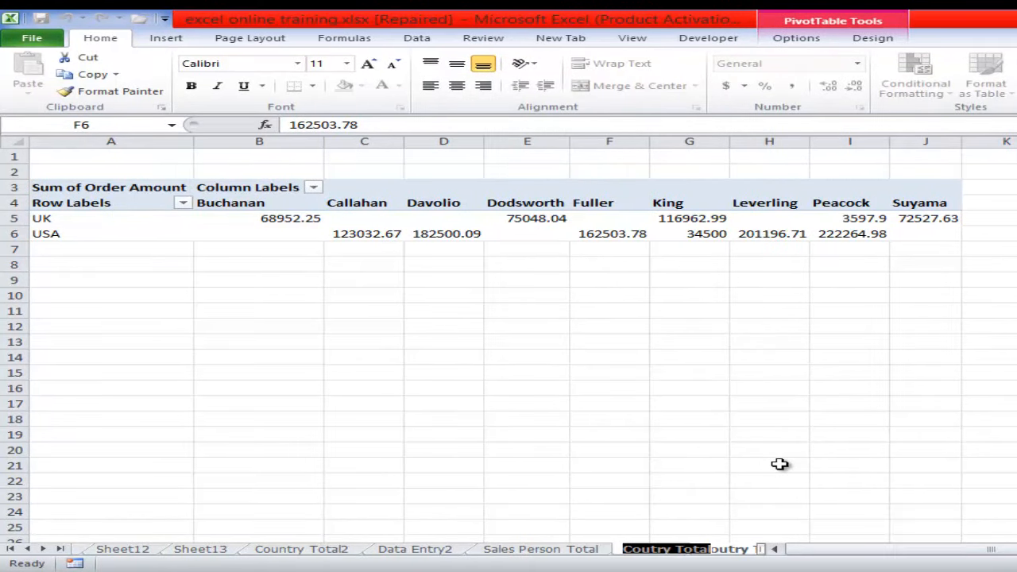
type("O")
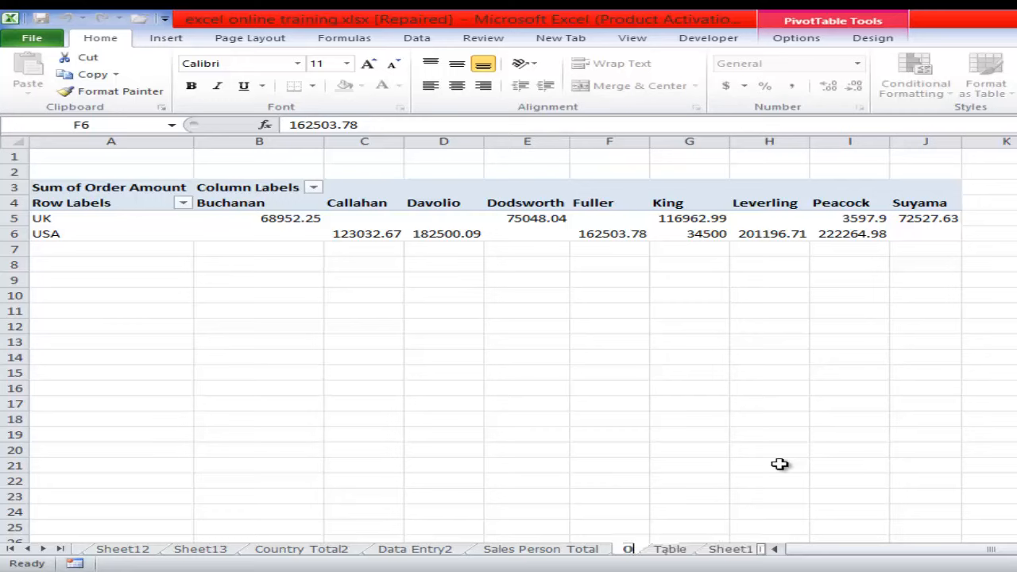
type("rder Amount")
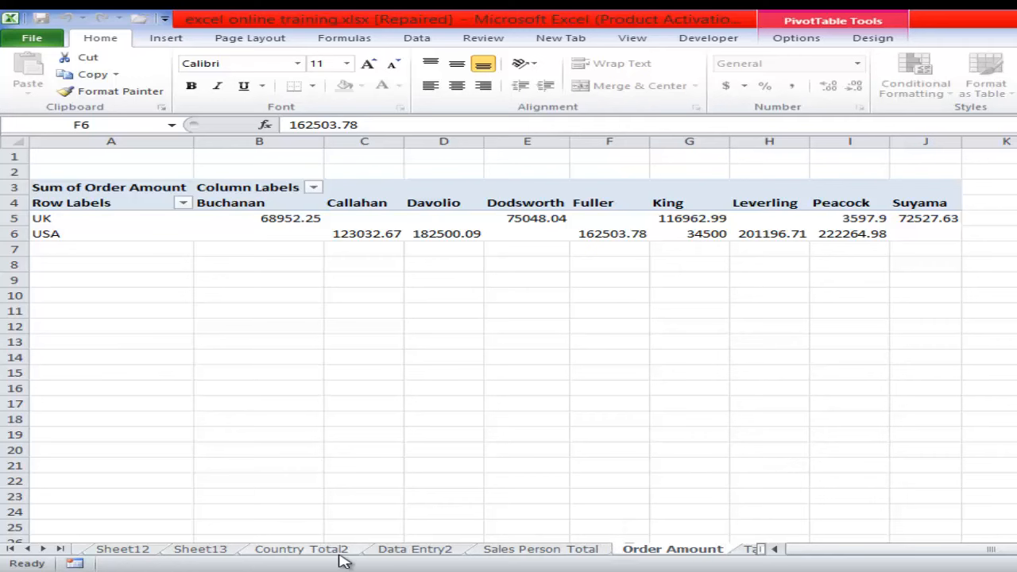
left_click(407, 552)
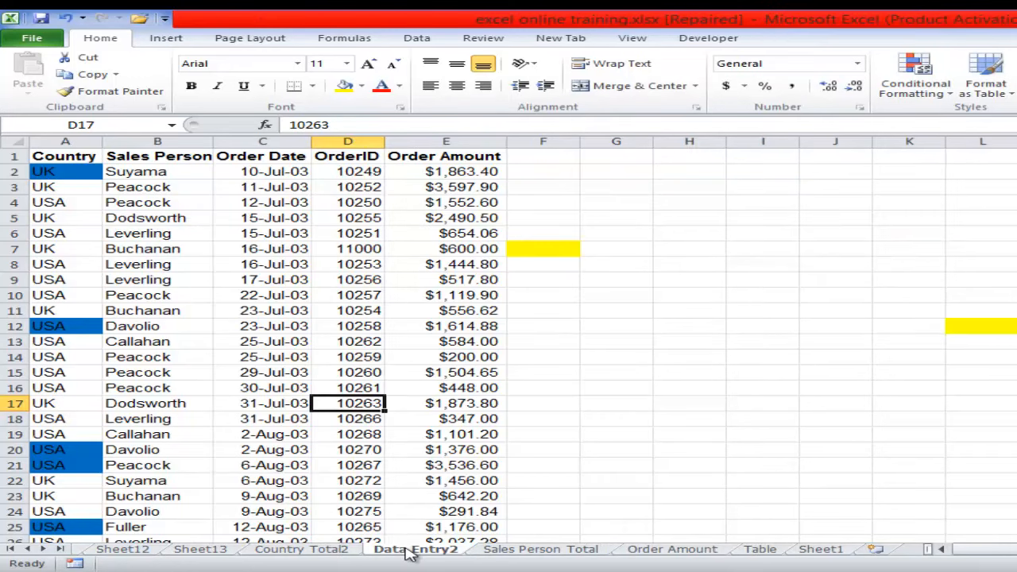
- Move the Data Entry2 sheet ahead of Country Total2 and review the Country Total2, Sales Person Total and Order Amount sheets
left_click_drag(408, 552, 318, 549)
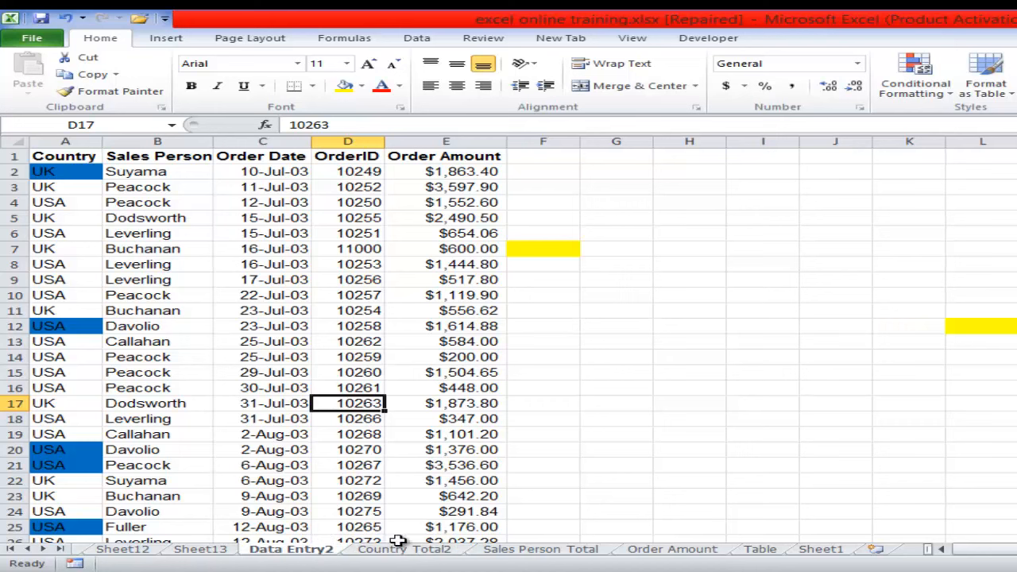
left_click(432, 551)
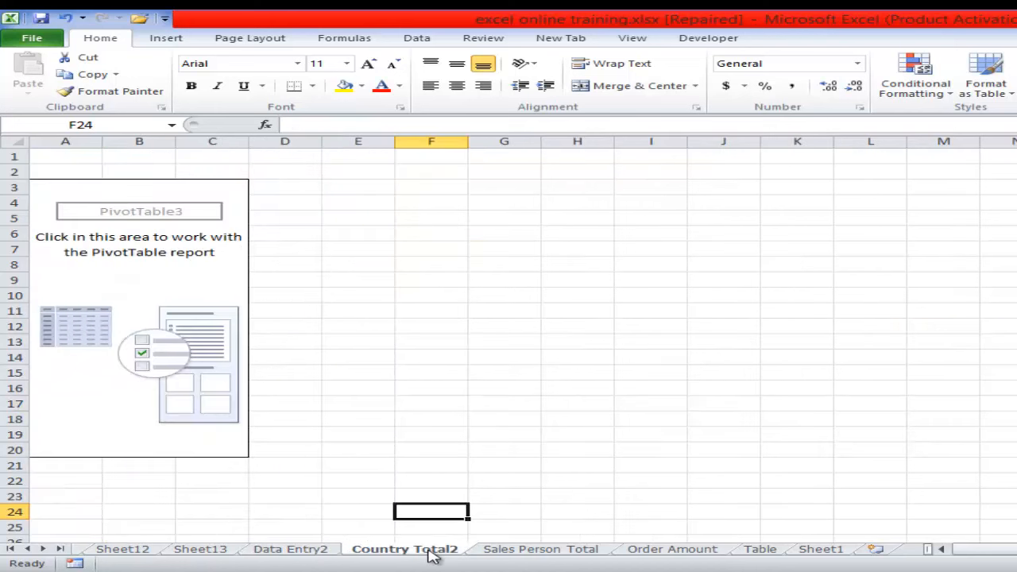
left_click(535, 551)
left_click(662, 551)
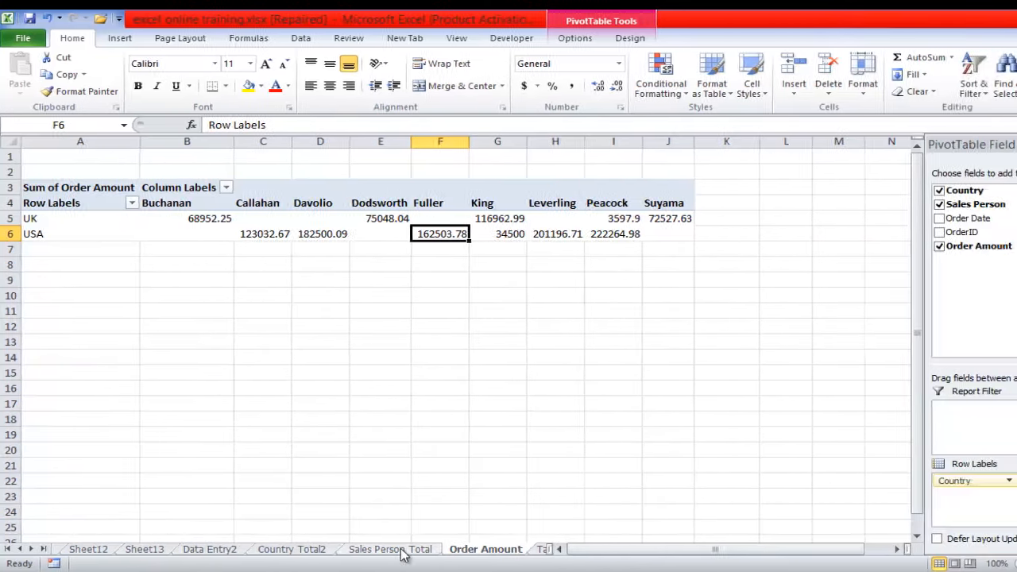
left_click(397, 551)
left_click(288, 551)
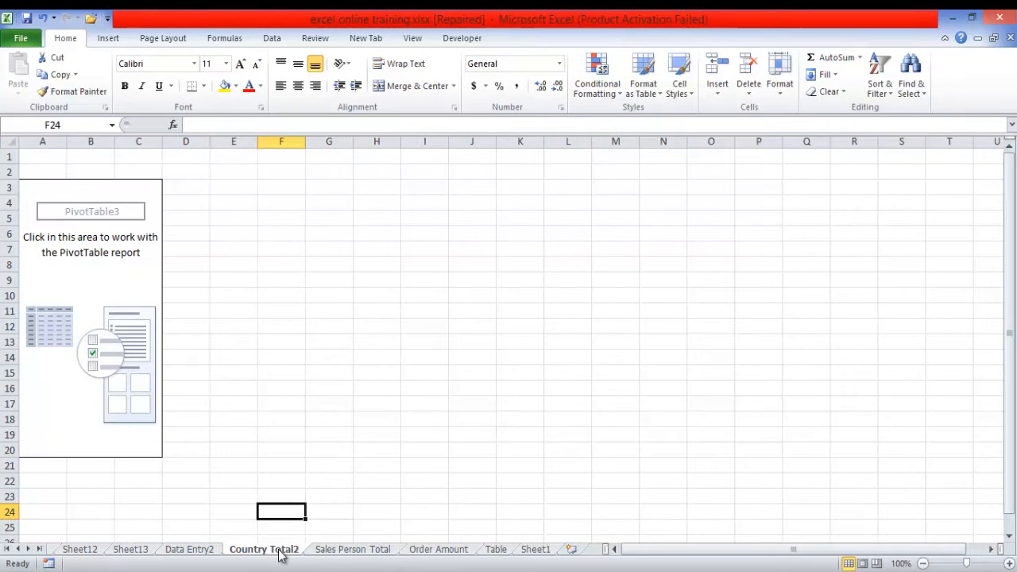
- Build the Country Total2 PivotTable with Country as row labels and Order Amount as summed values
left_click(135, 259)
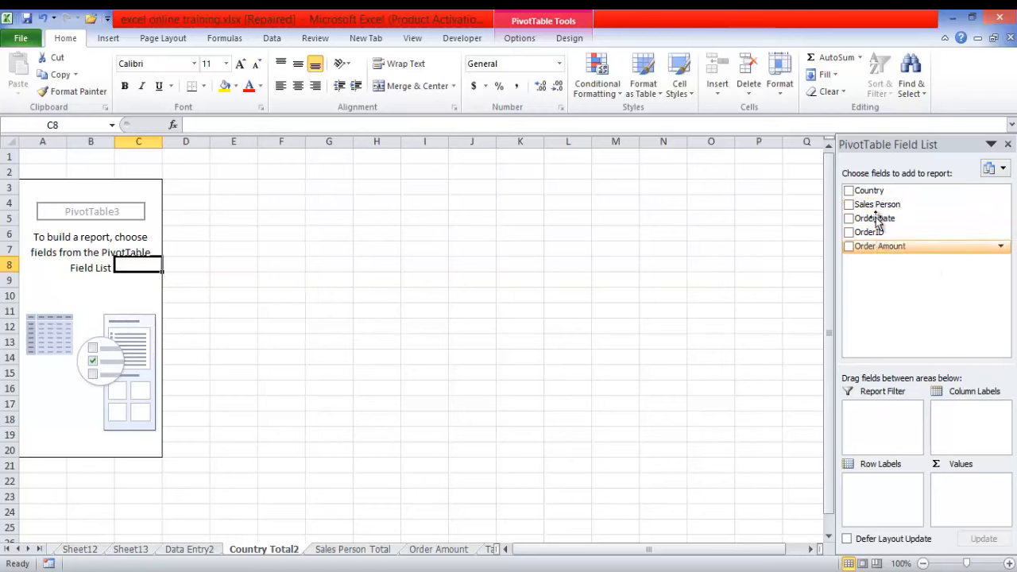
left_click_drag(861, 191, 894, 484)
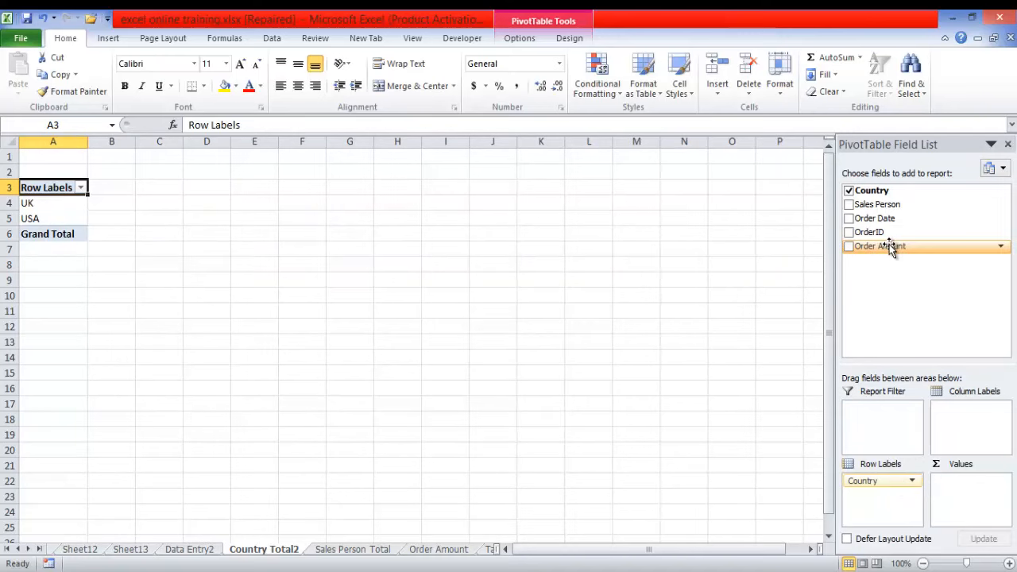
left_click_drag(891, 249, 970, 479)
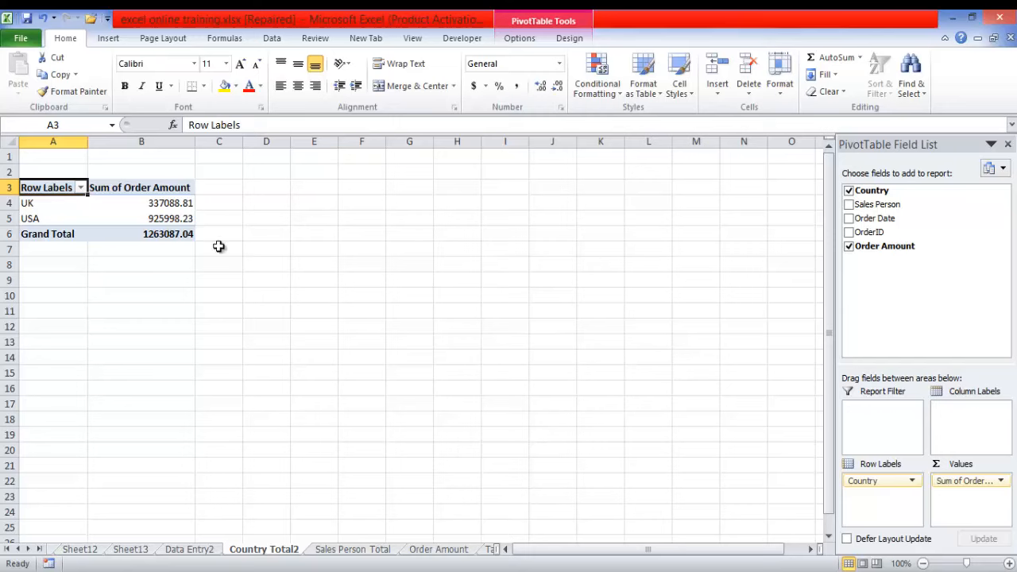
- Create a pie PivotChart from the Country Total2 PivotTable and cut it from the sheet
left_click(158, 205)
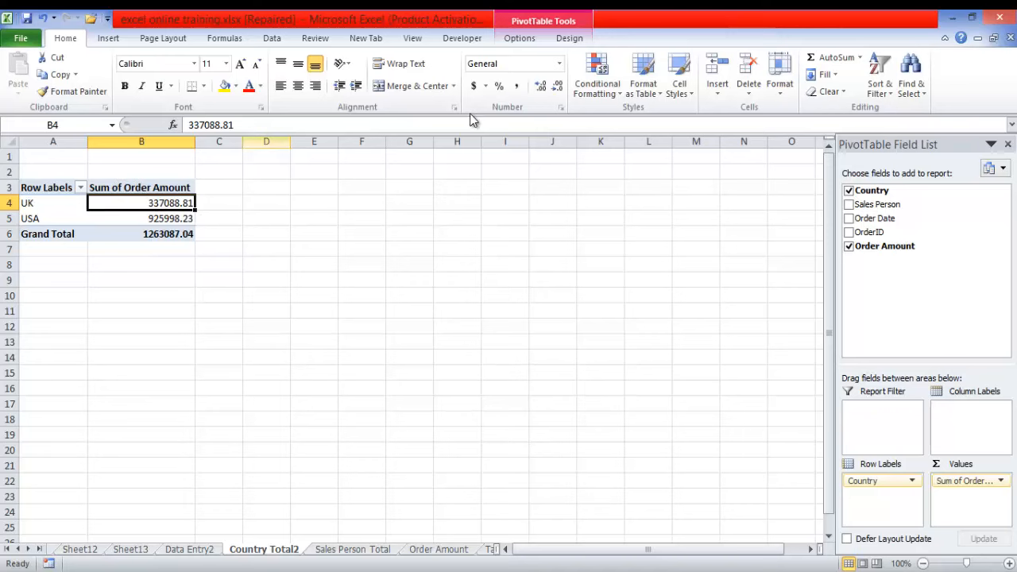
left_click(514, 40)
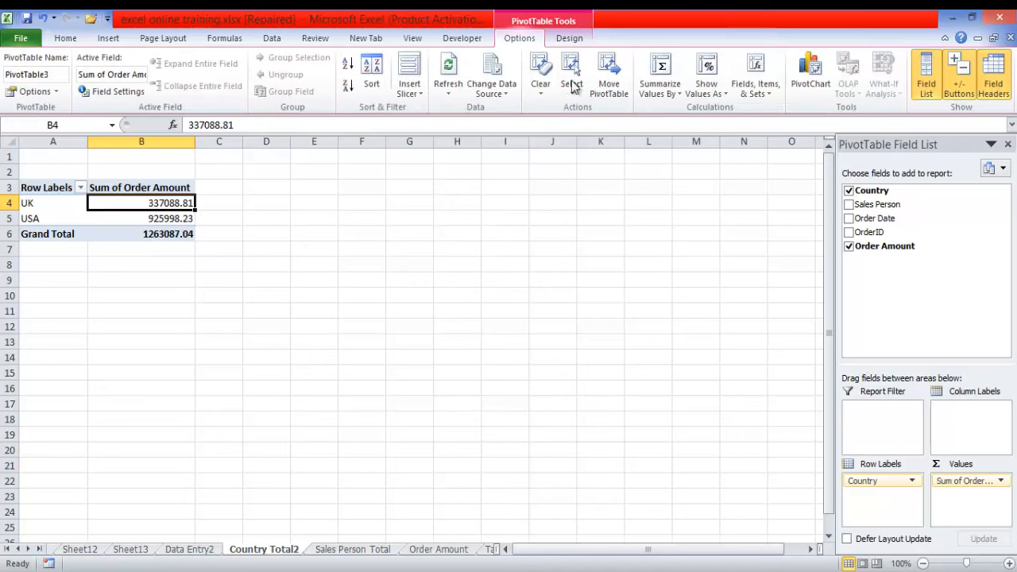
left_click(796, 88)
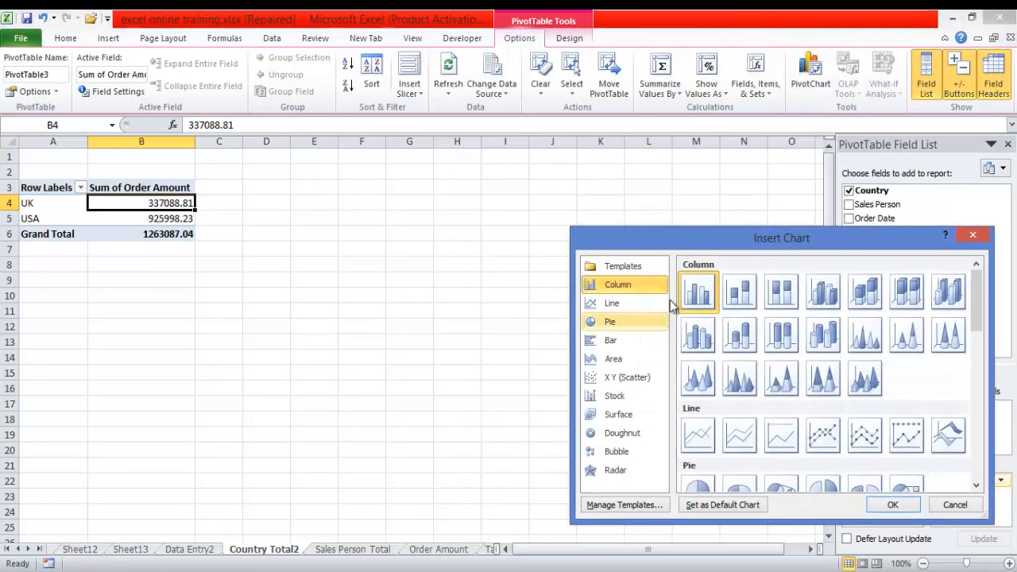
left_click(614, 323)
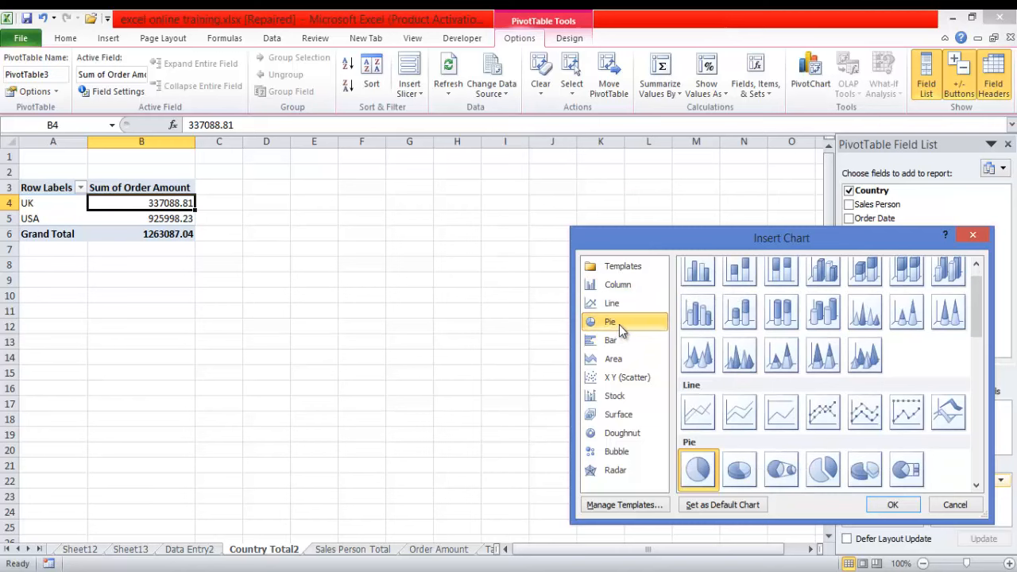
left_click(891, 504)
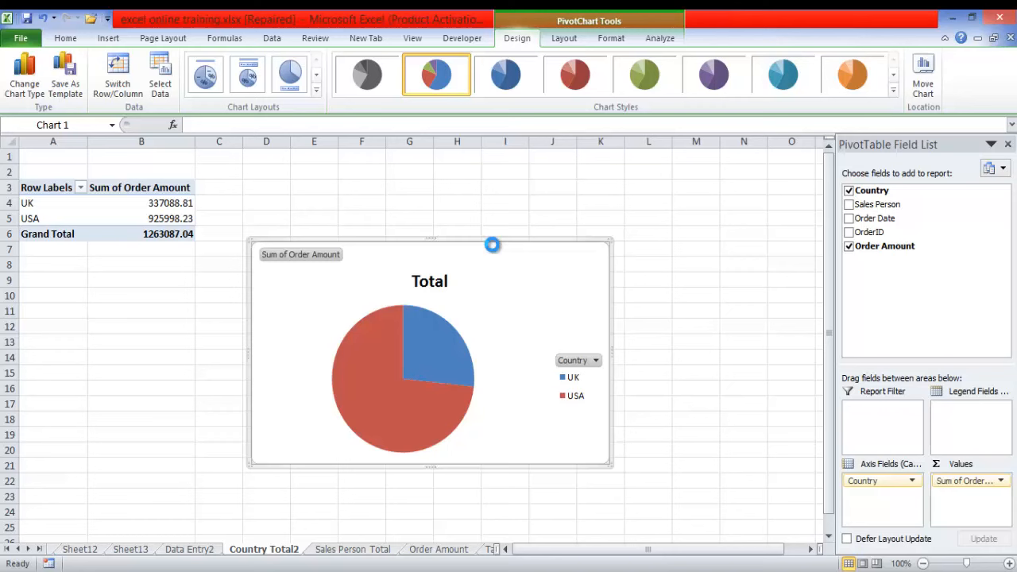
key("Delete")
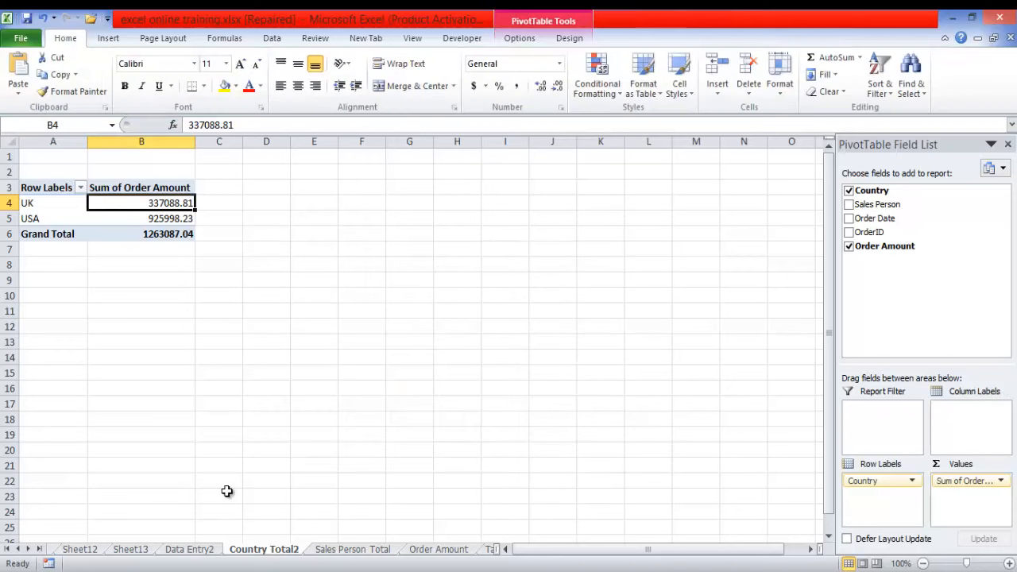
- Insert a new worksheet and move it between the Order Amount and Table sheets
left_click(38, 549)
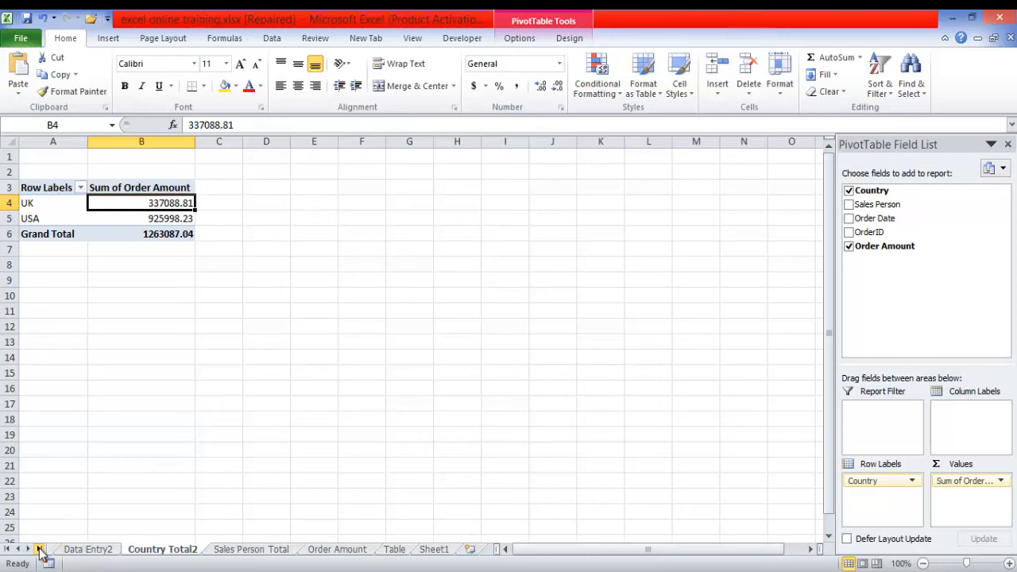
left_click(469, 549)
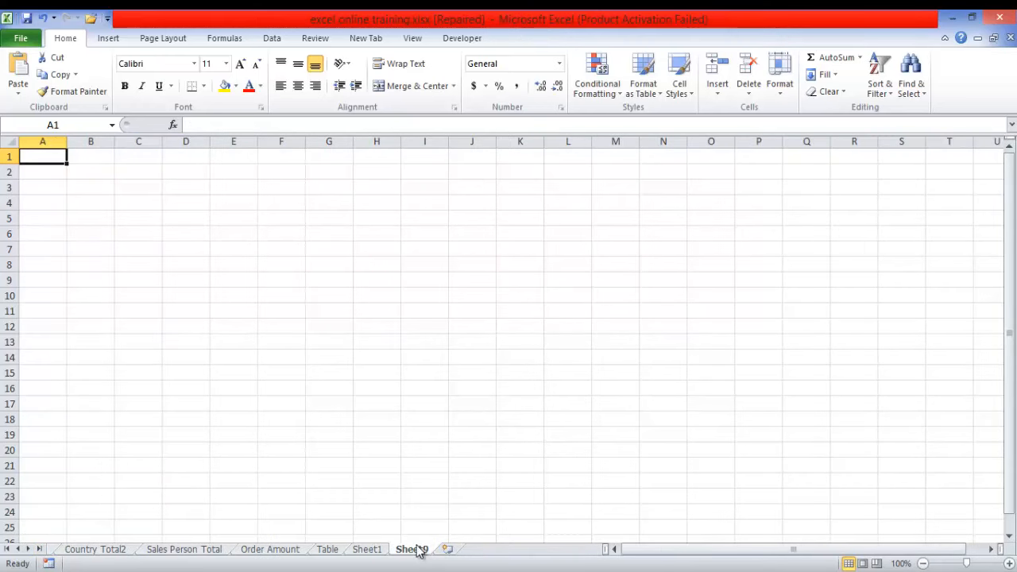
left_click_drag(416, 552, 363, 548)
left_click(334, 552)
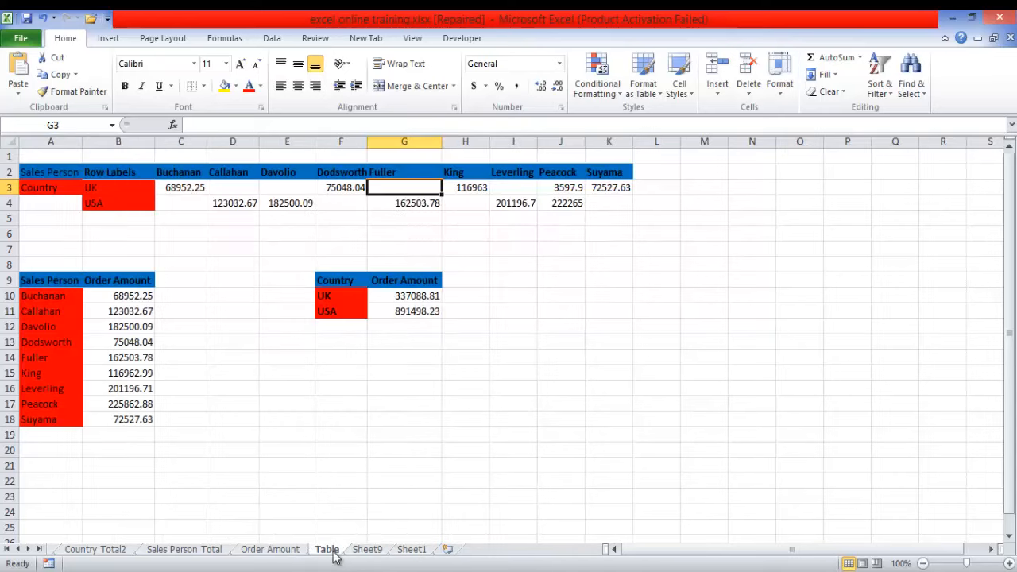
left_click(367, 550)
double_click(366, 548)
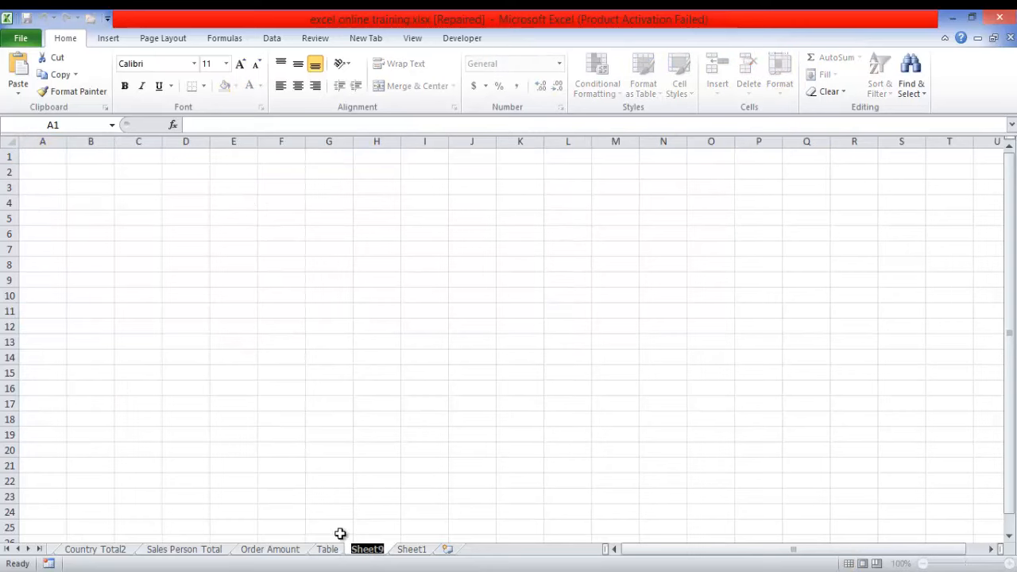
left_click(372, 533)
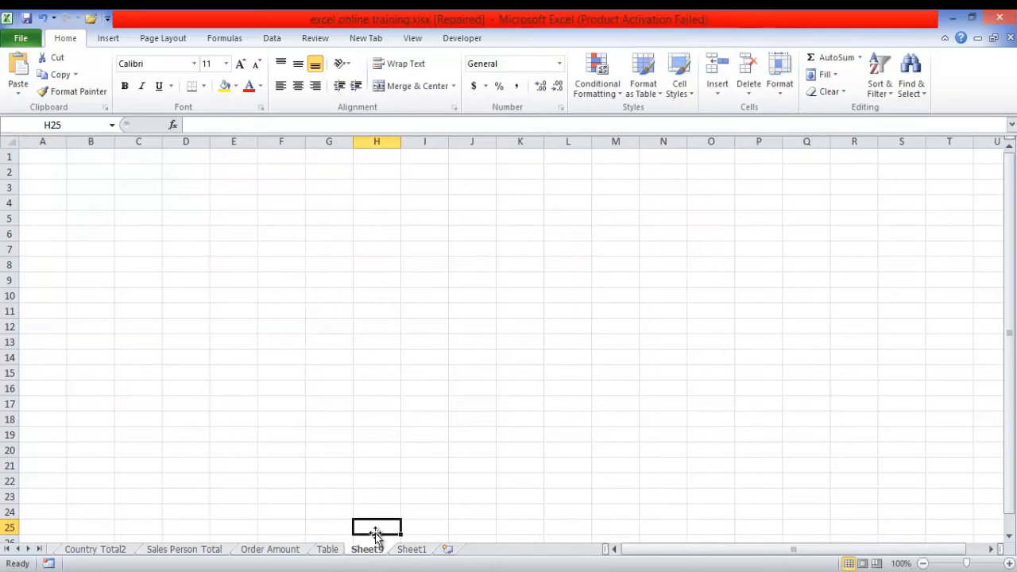
left_click_drag(339, 538, 331, 552)
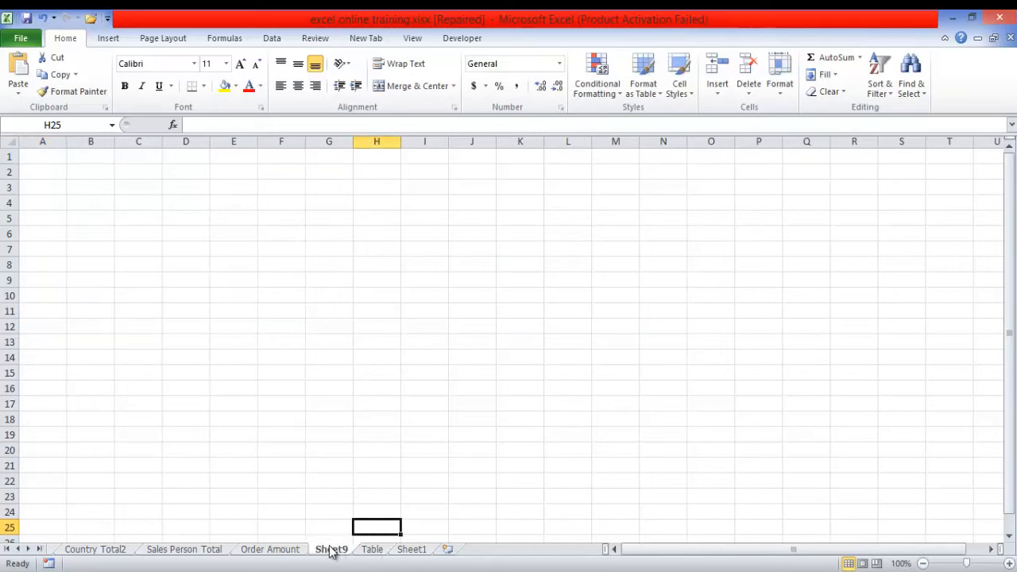
- Rename the new blank worksheet as Dash Board
right_click(332, 549)
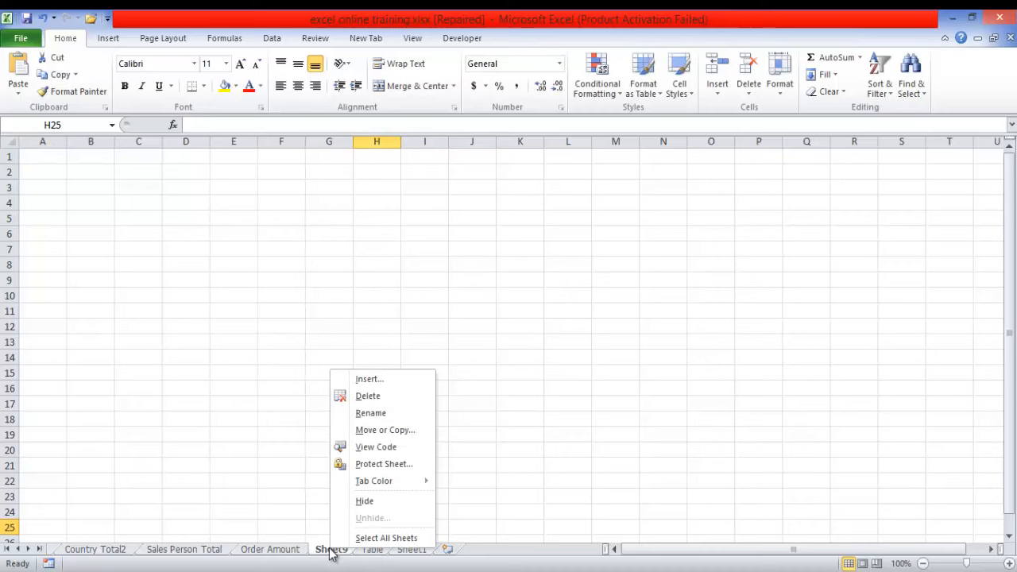
left_click(376, 413)
type("Dash")
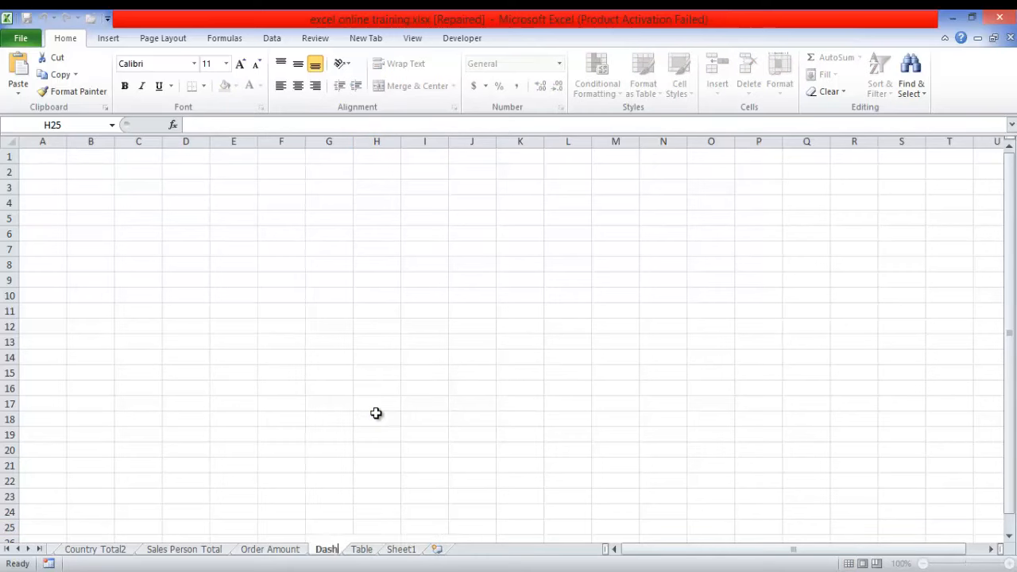
type(" Board")
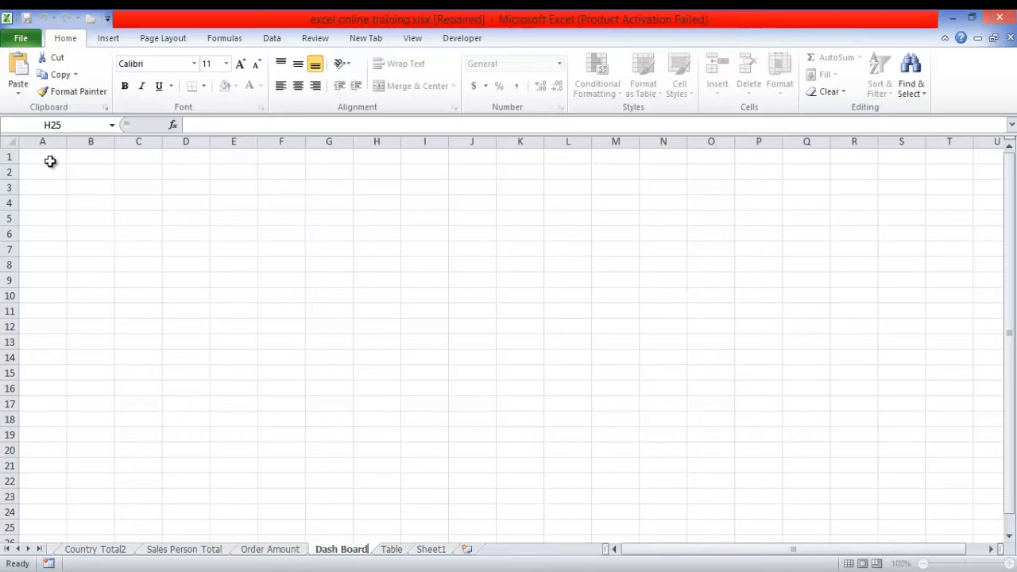
- Paste the cut pie PivotChart at cell A1 of the Dash Board sheet and check its Country filter
left_click(42, 155)
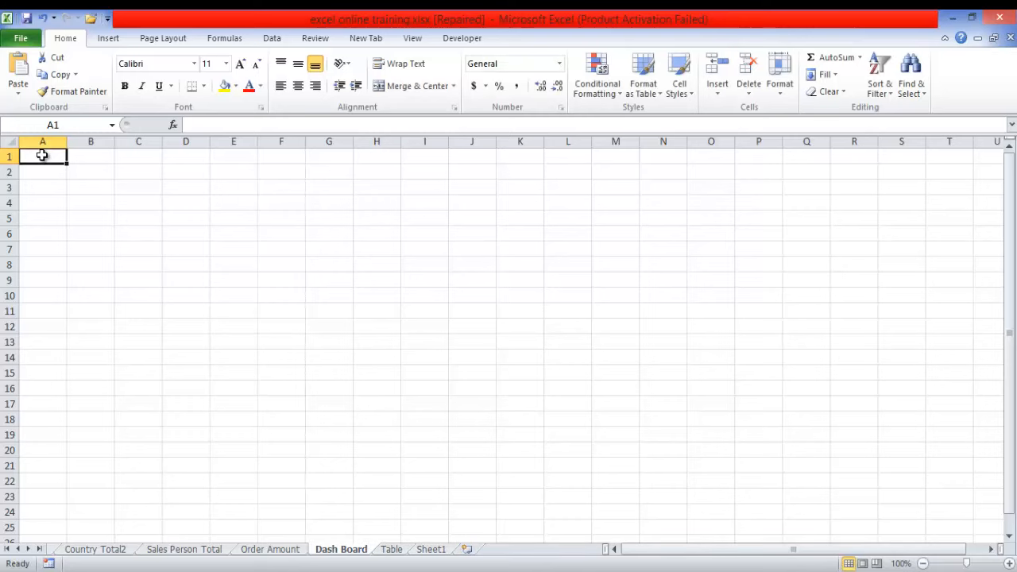
key("ctrl+v")
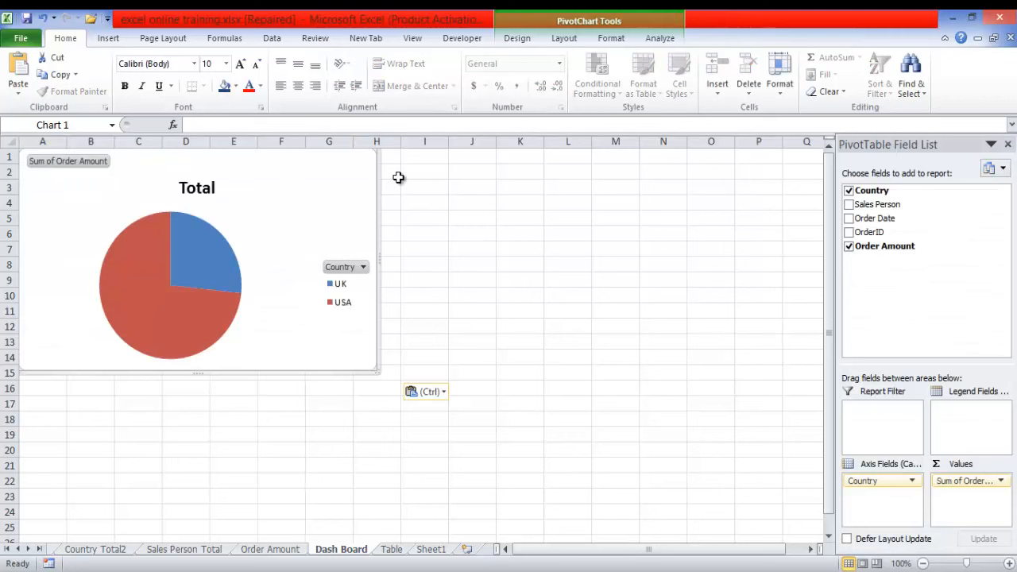
left_click(363, 267)
left_click(362, 268)
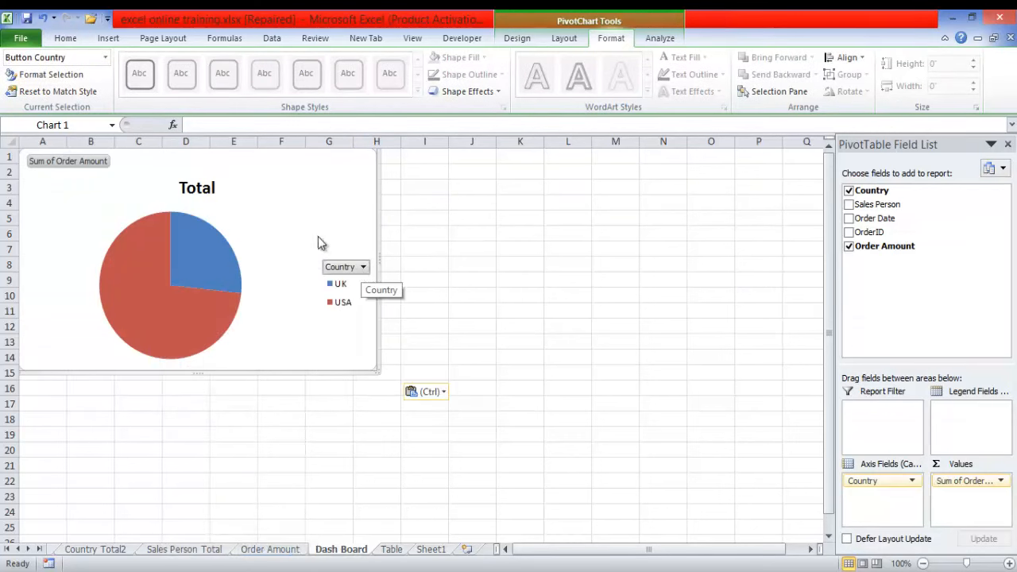
- Create a clustered column PivotChart from the Order Amount PivotTable and cut it from the sheet
left_click(270, 549)
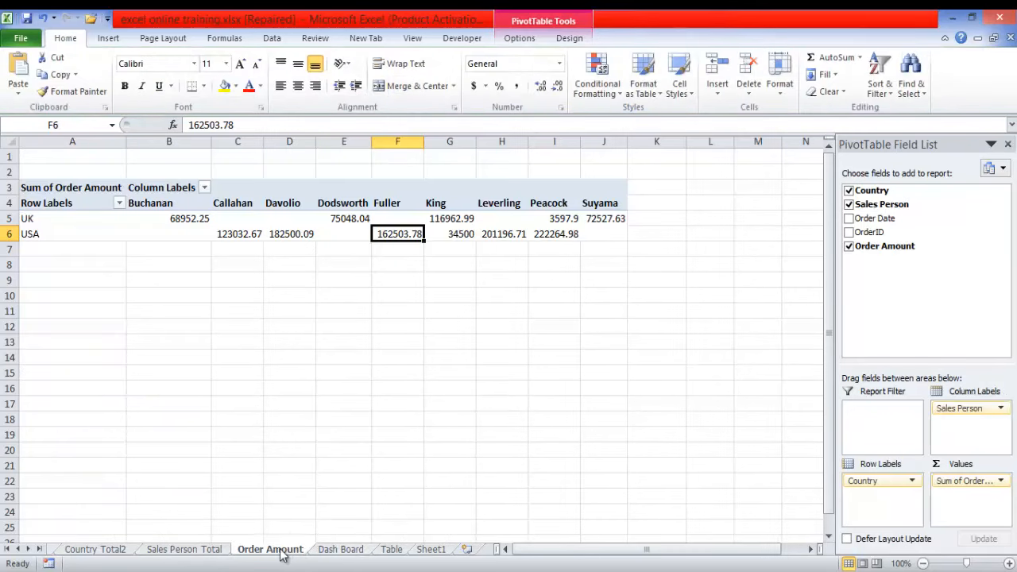
left_click(274, 233)
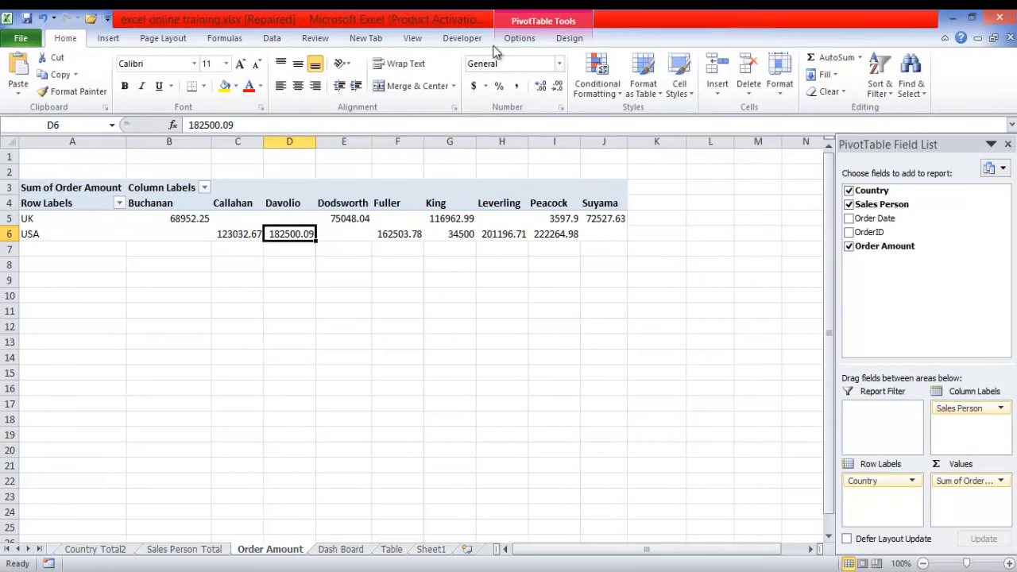
left_click(516, 40)
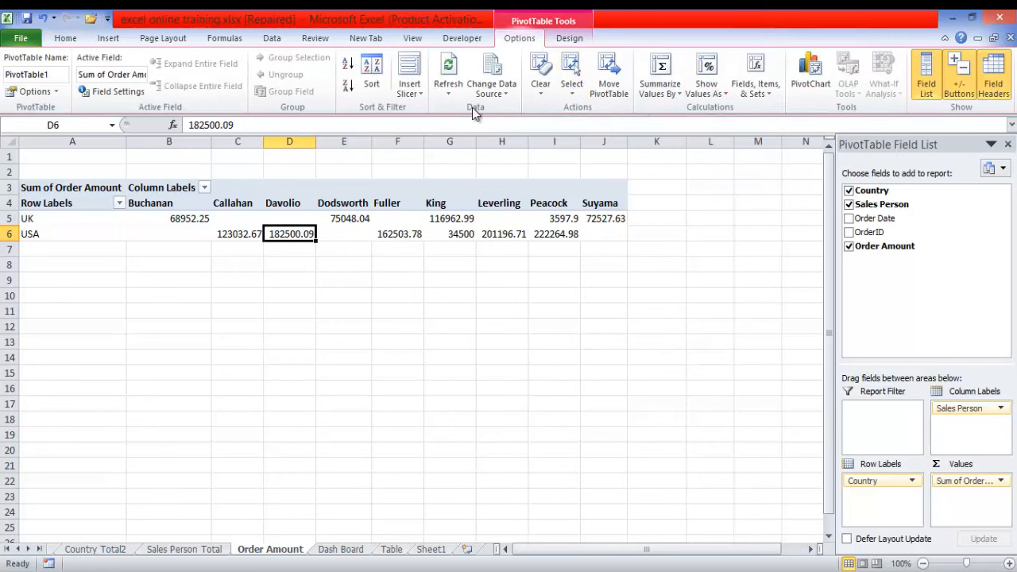
left_click(810, 84)
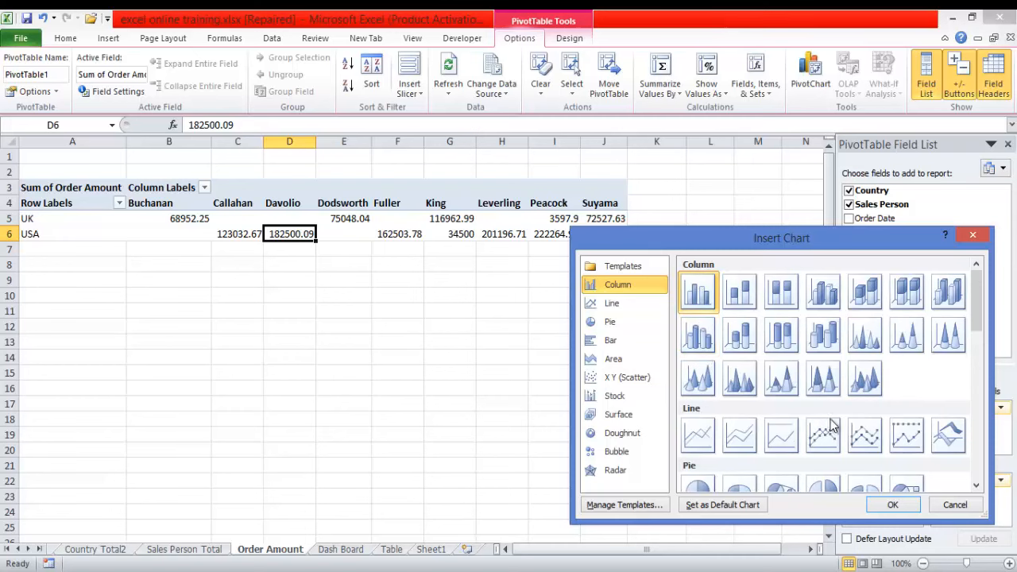
left_click(892, 504)
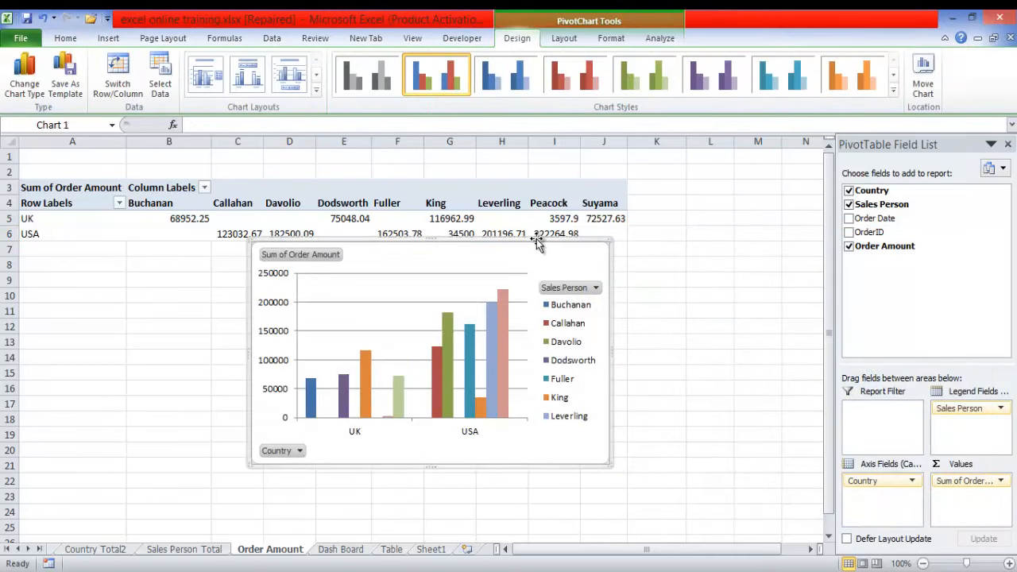
key("Delete")
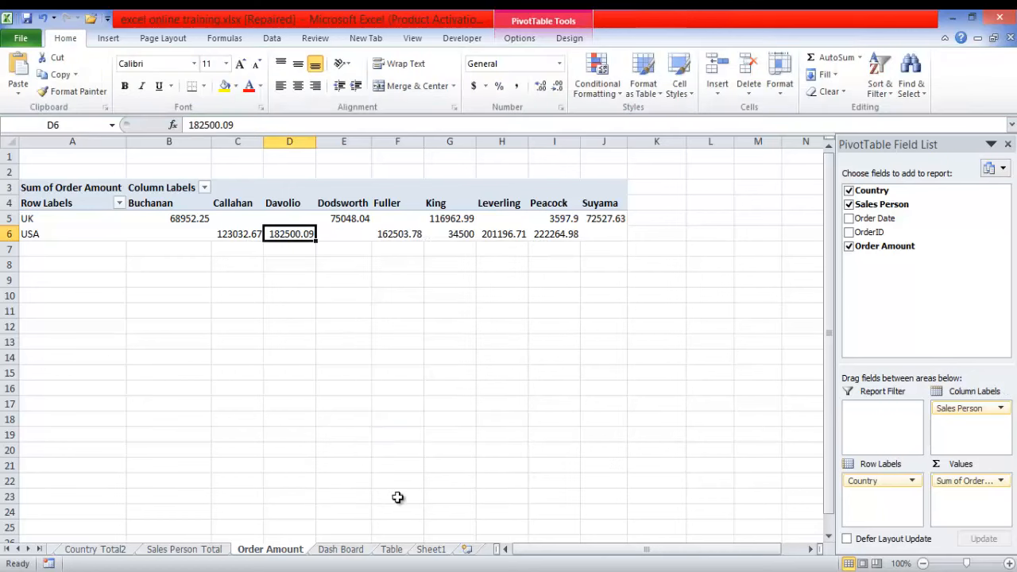
- Paste the column PivotChart at cell J1 of the Dash Board sheet beside the pie chart and return to the Order Amount sheet
left_click(343, 549)
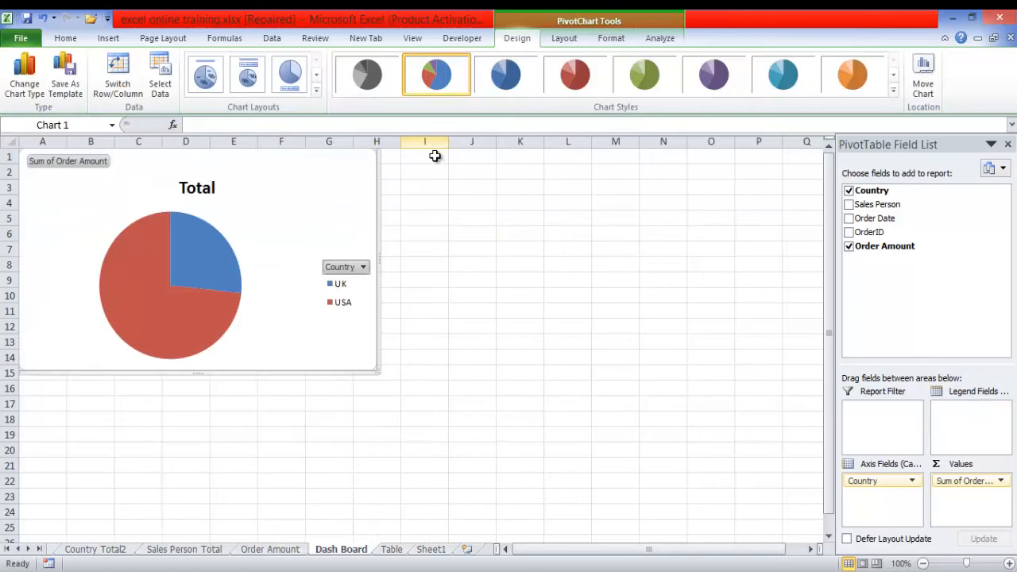
left_click(464, 162)
key("ctrl+v")
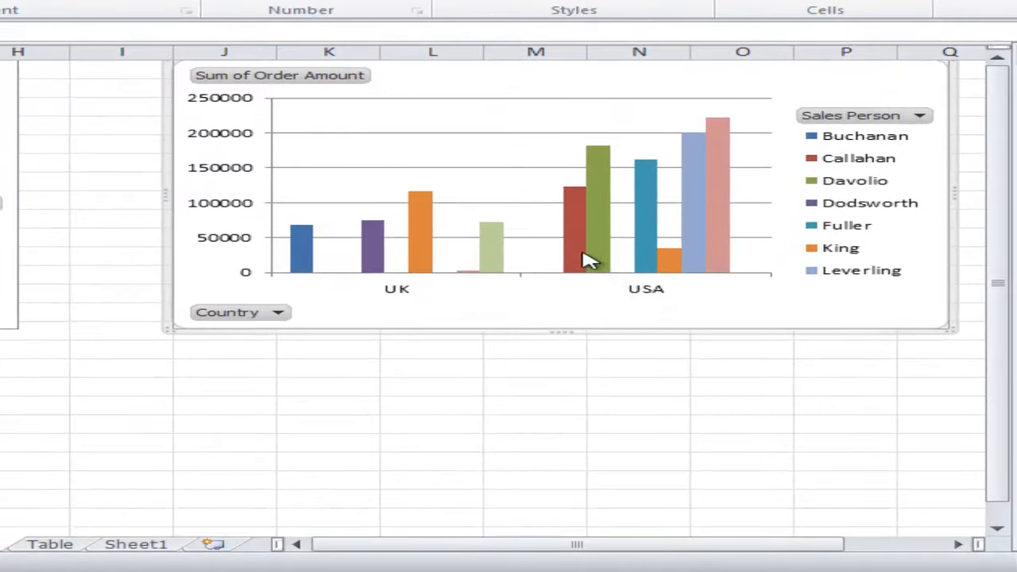
mouse_move(601, 258)
mouse_move(650, 236)
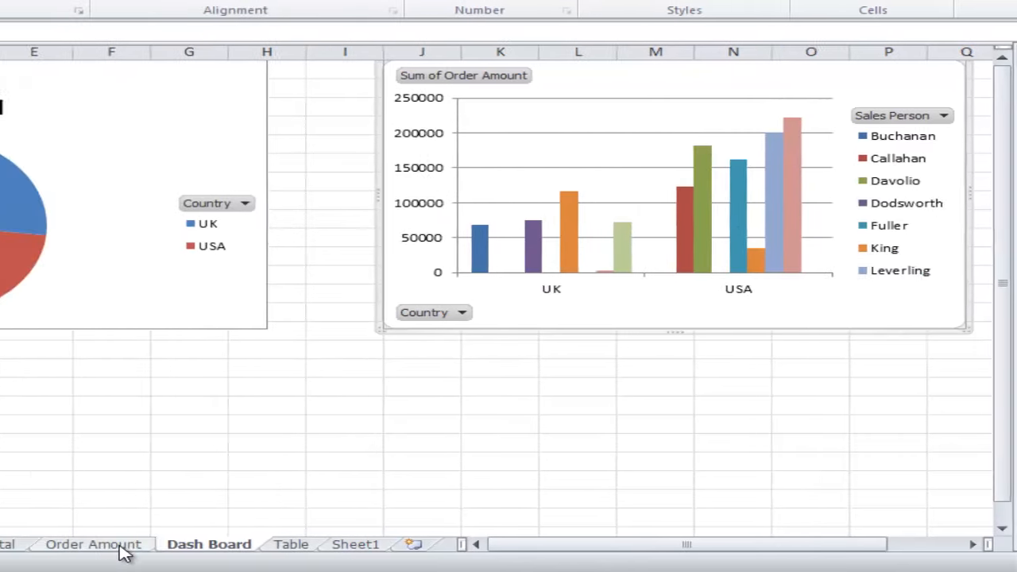
left_click(121, 552)
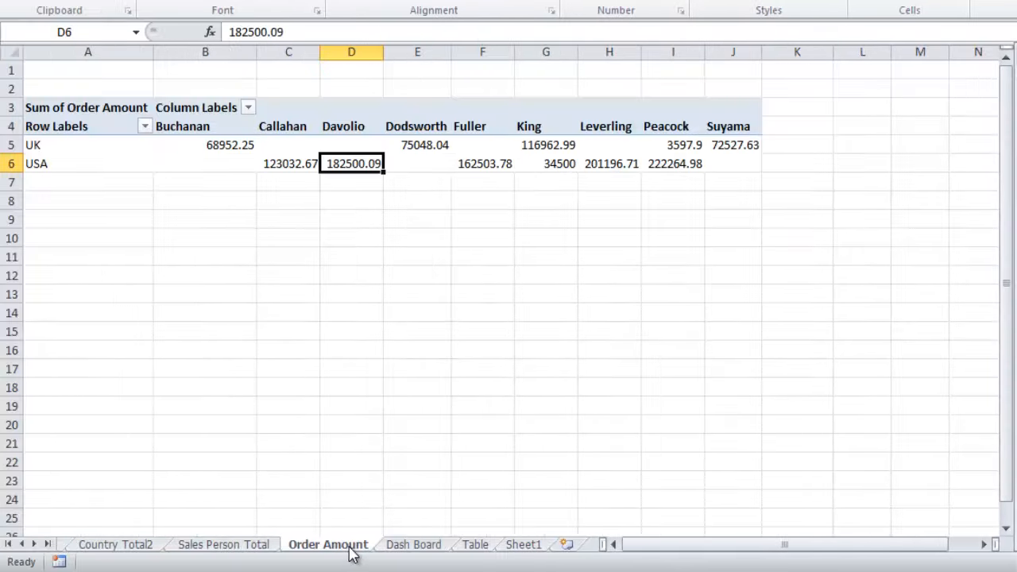
- Create a clustered column PivotChart from the Sales Person Total PivotTable and cut it from the sheet
left_click(253, 548)
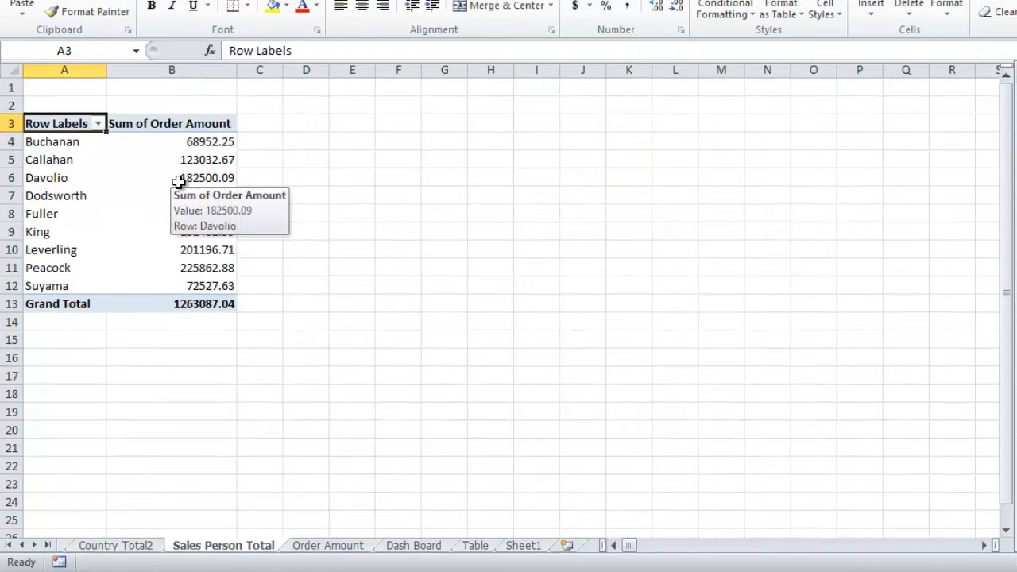
left_click(179, 166)
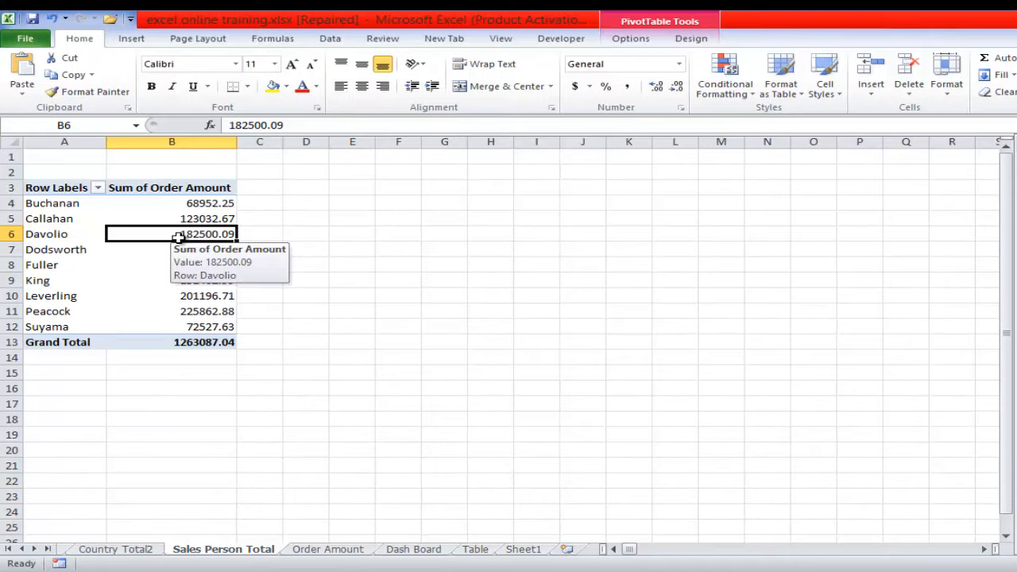
left_click(640, 38)
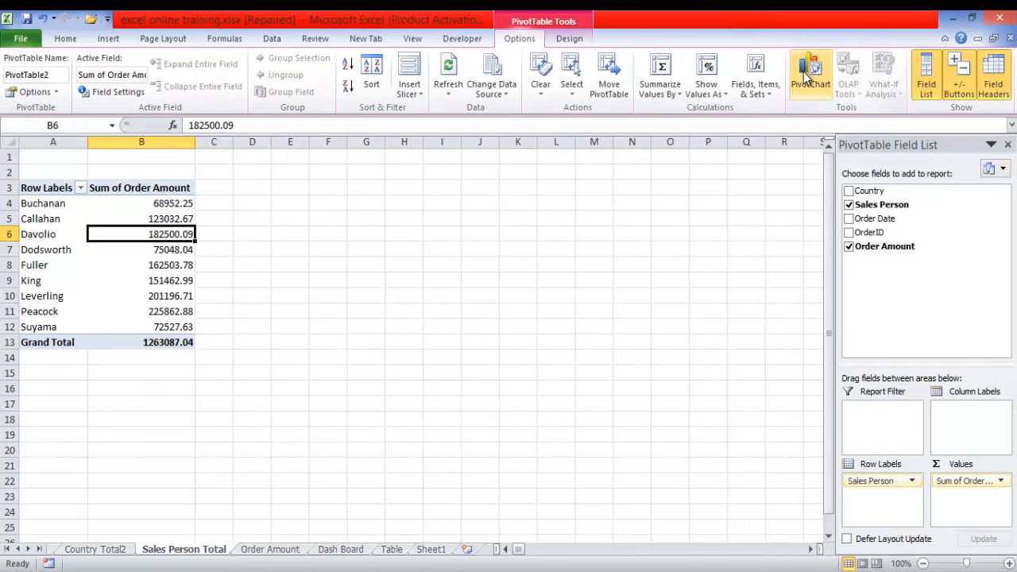
left_click(983, 76)
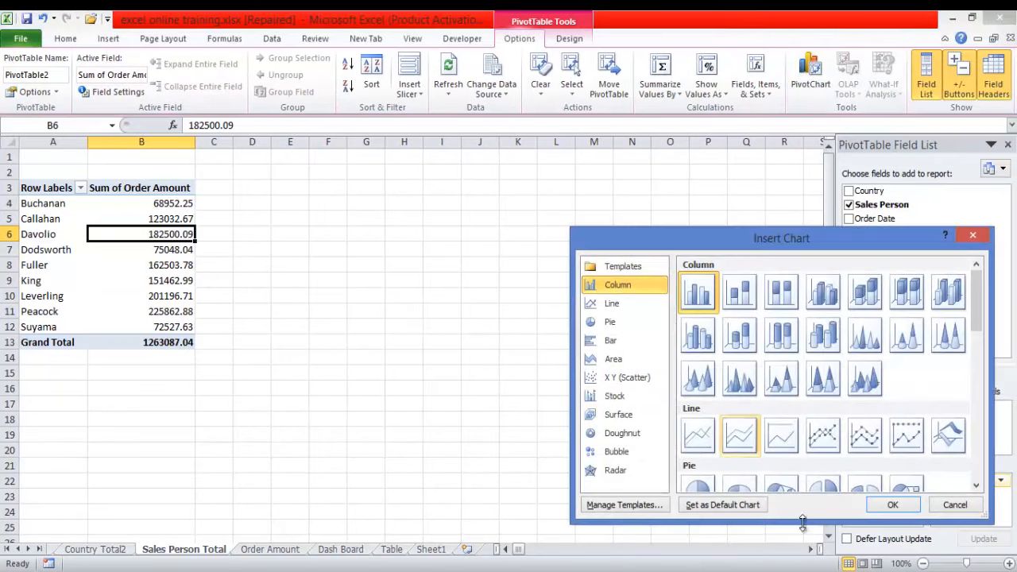
left_click(886, 507)
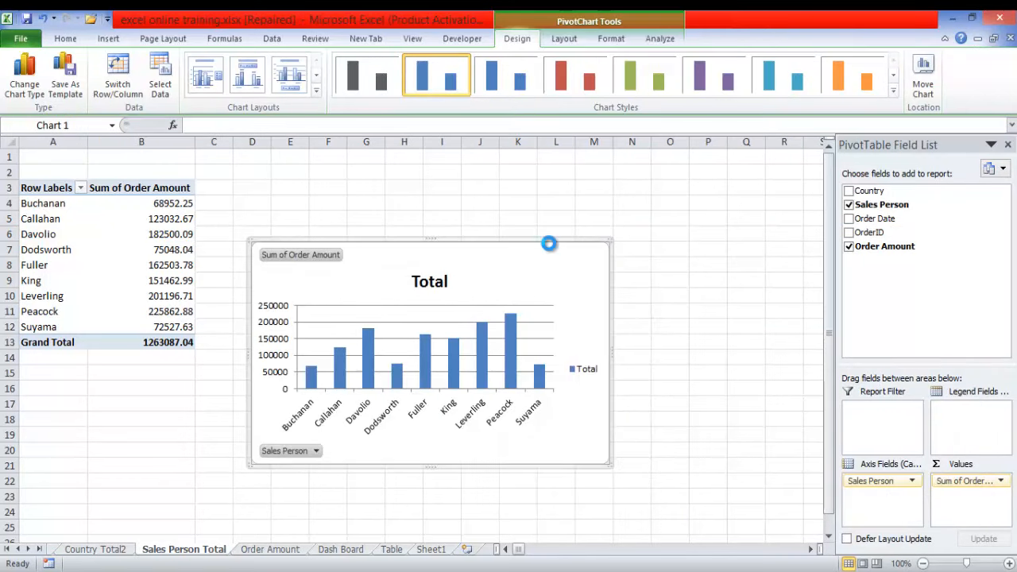
key("Delete")
- Paste the cut PivotChart at cell I18 of the Dash Board sheet and align it just below the country column chart
left_click(340, 549)
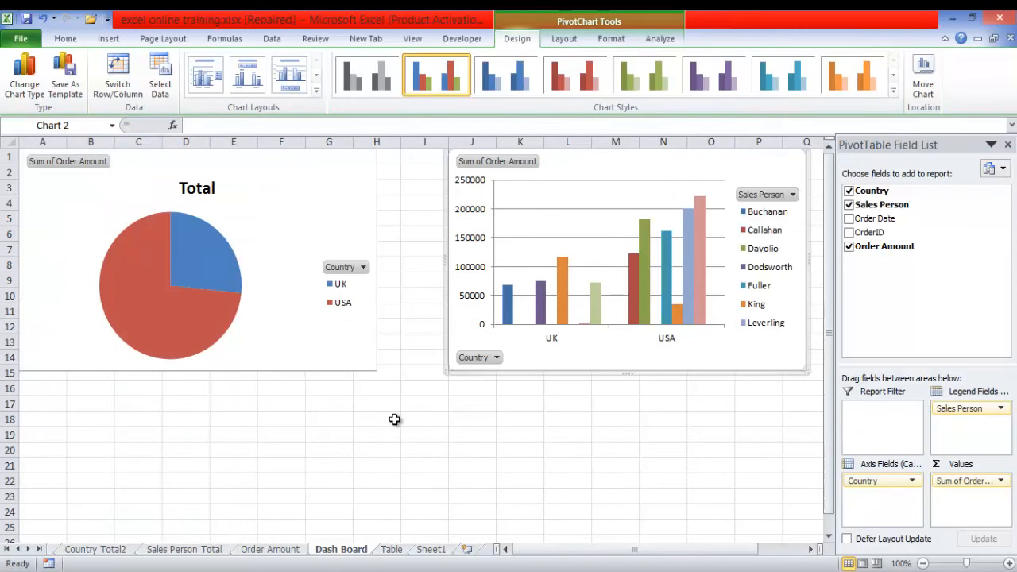
left_click(421, 423)
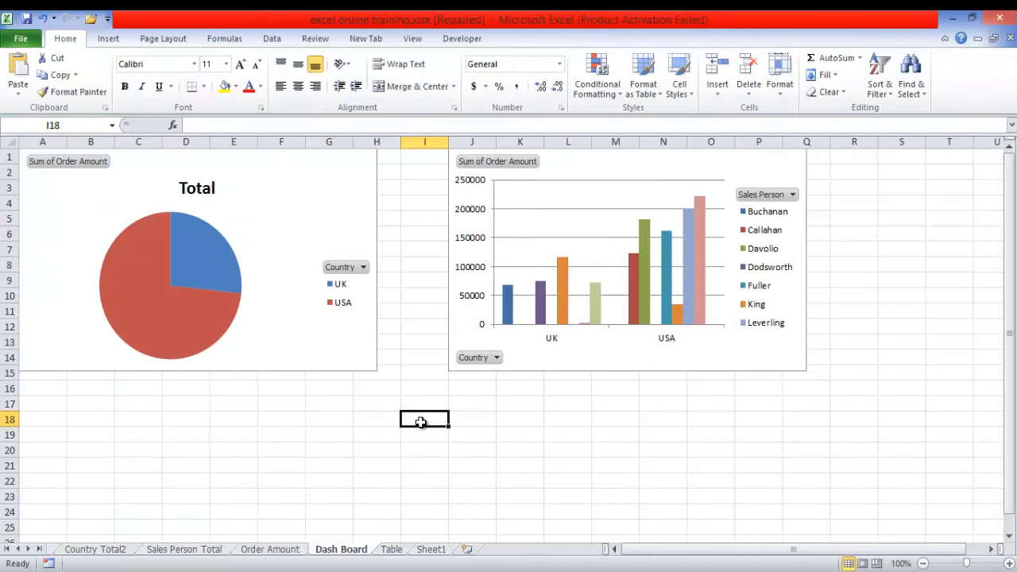
key("ctrl+v")
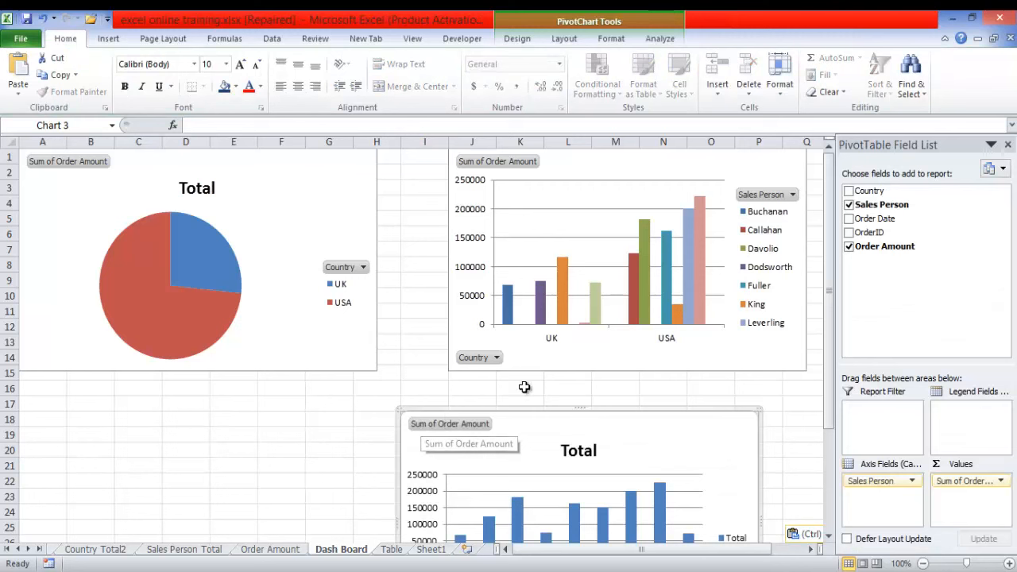
left_click_drag(527, 412, 572, 381)
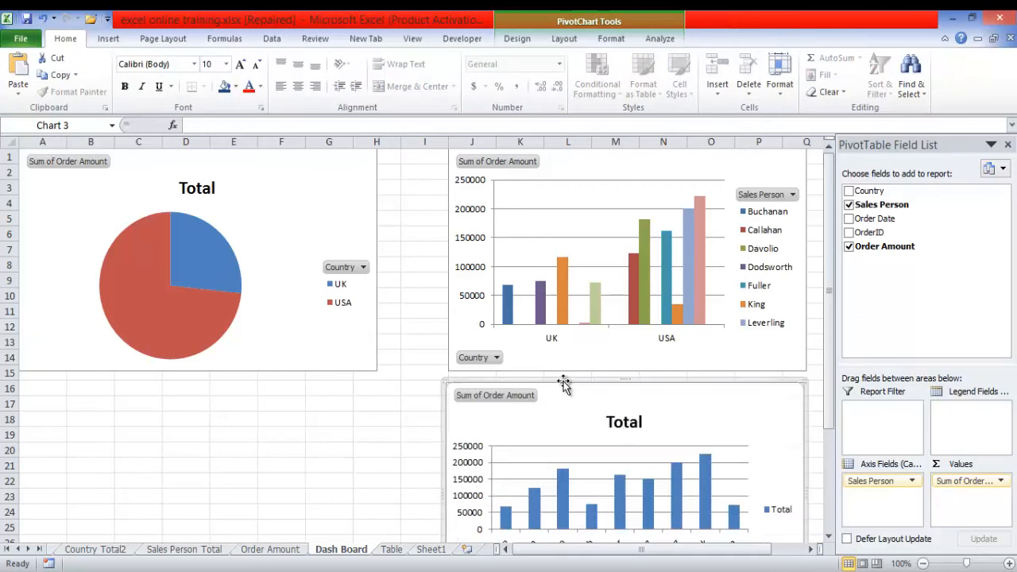
- Select all three dashboard charts together and reduce their height
left_click(451, 318, "ctrl")
left_click(336, 318, "ctrl")
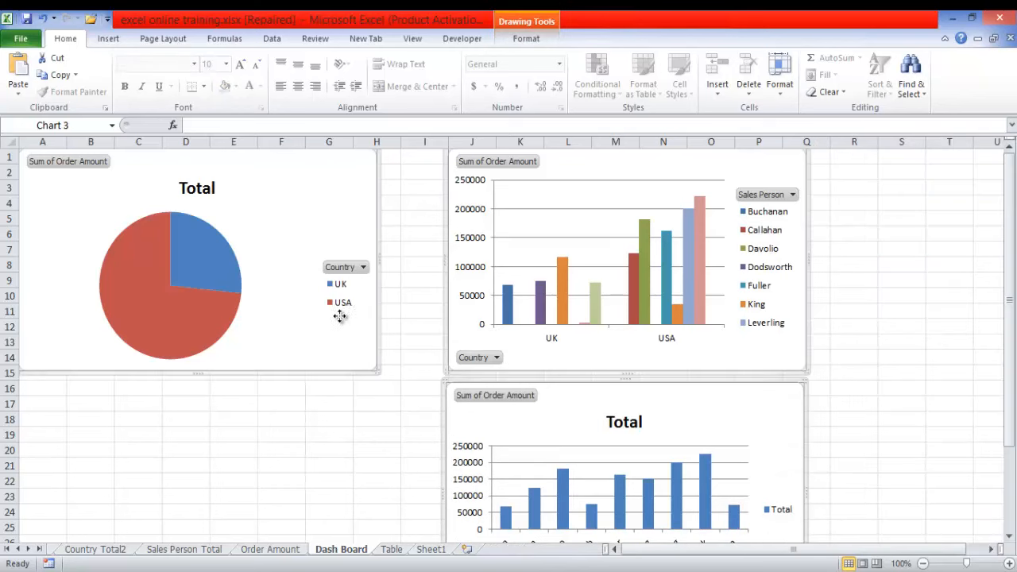
left_click_drag(1009, 322, 1009, 403)
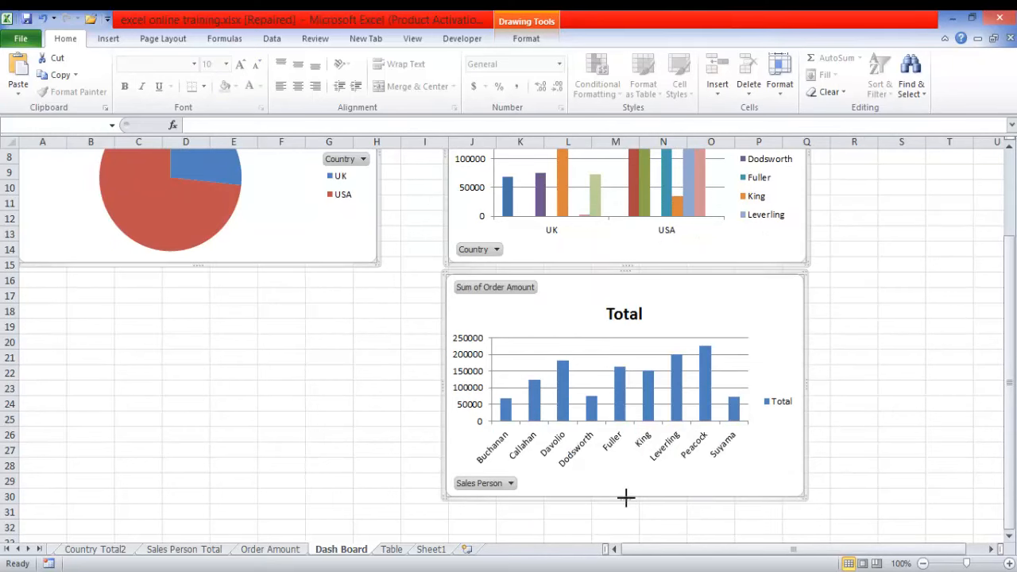
left_click_drag(625, 497, 622, 457)
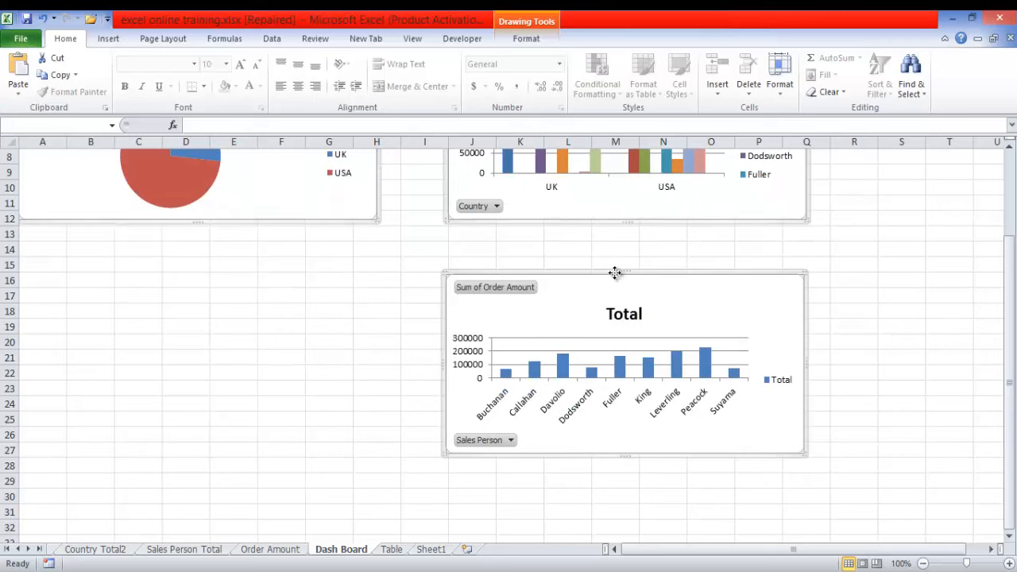
- Shift the three charts slightly right together, and move the sales person chart up close beneath the country column chart
left_click_drag(614, 272, 665, 257)
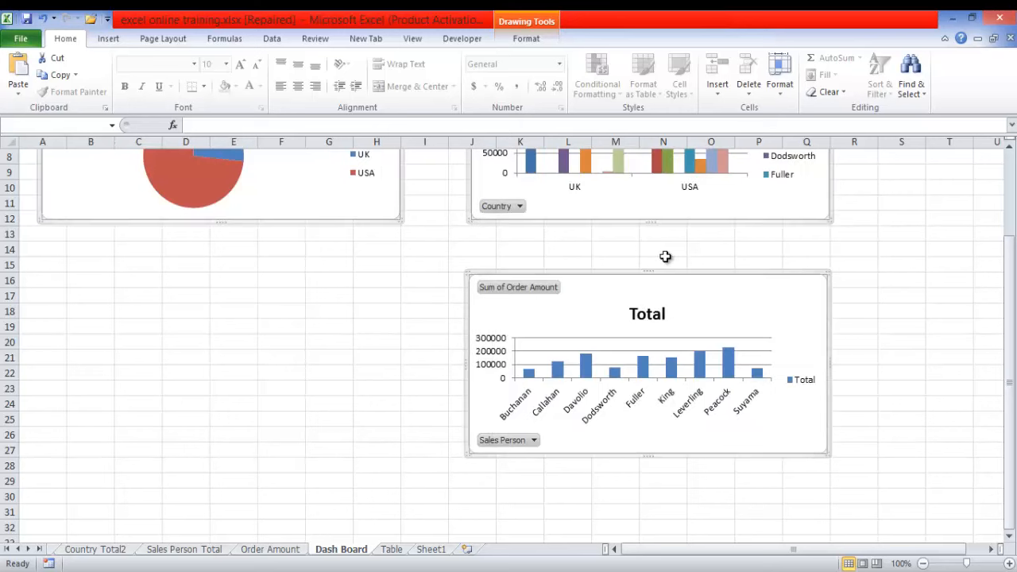
left_click(665, 254)
left_click(374, 293)
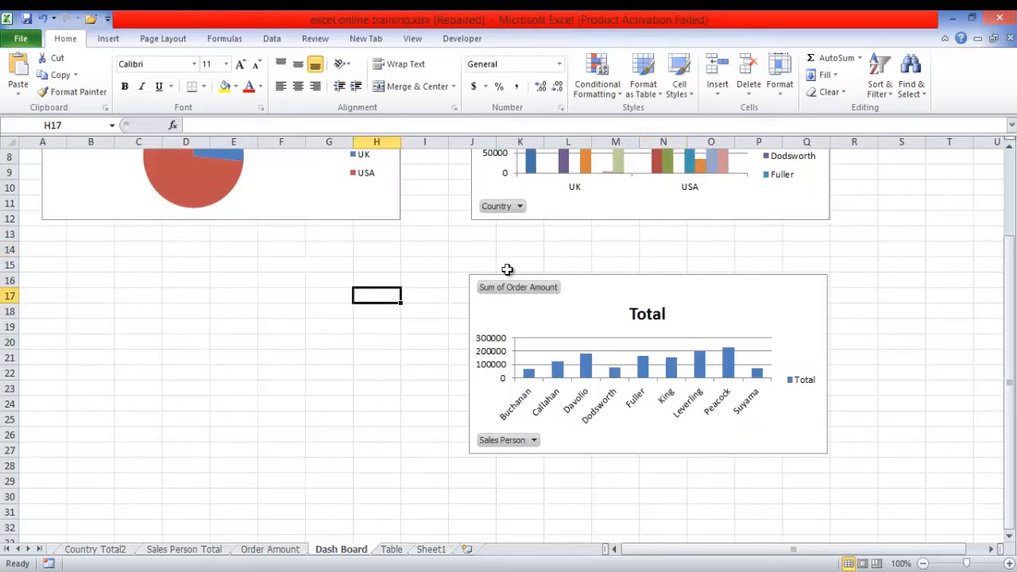
left_click_drag(600, 274, 586, 234)
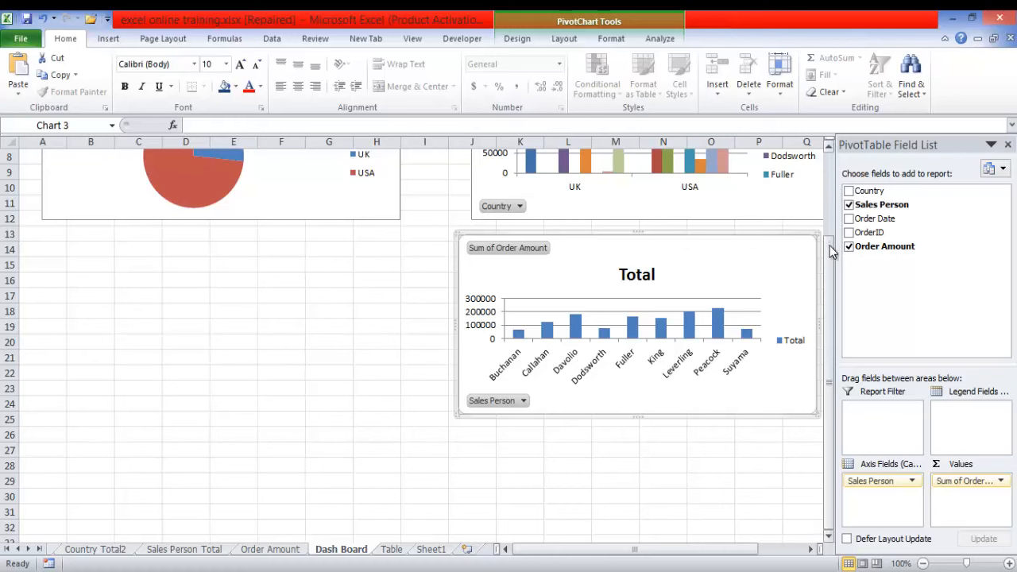
left_click_drag(830, 248, 828, 161)
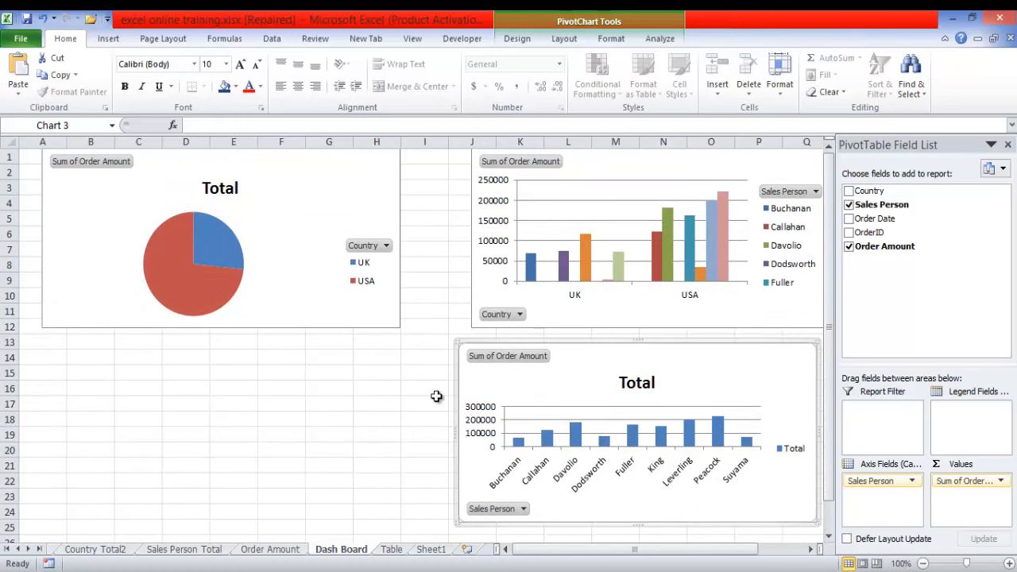
- Insert a Country slicer for the pie PivotChart and place it directly below the pie chart
left_click(326, 192)
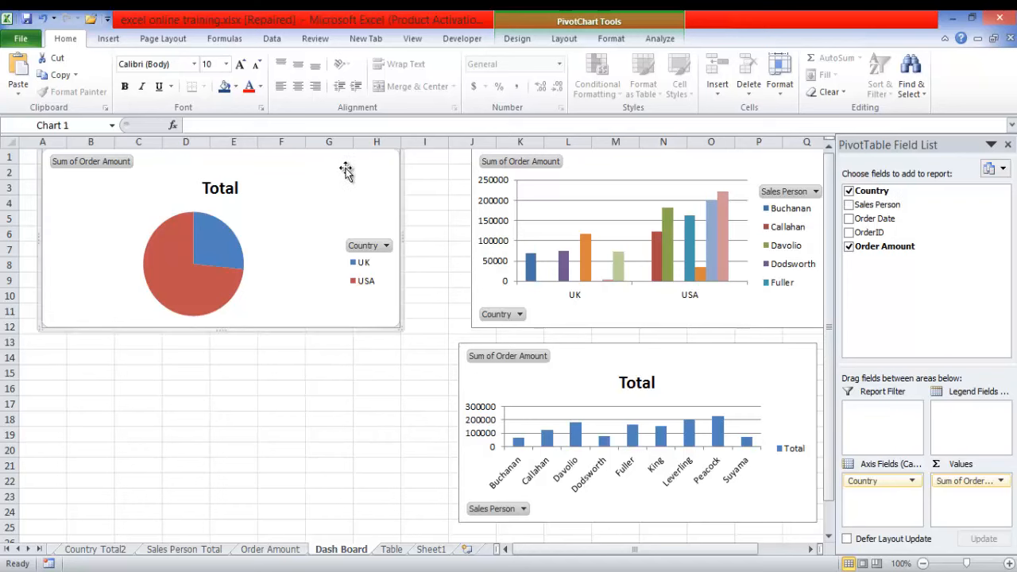
left_click(608, 38)
left_click(565, 39)
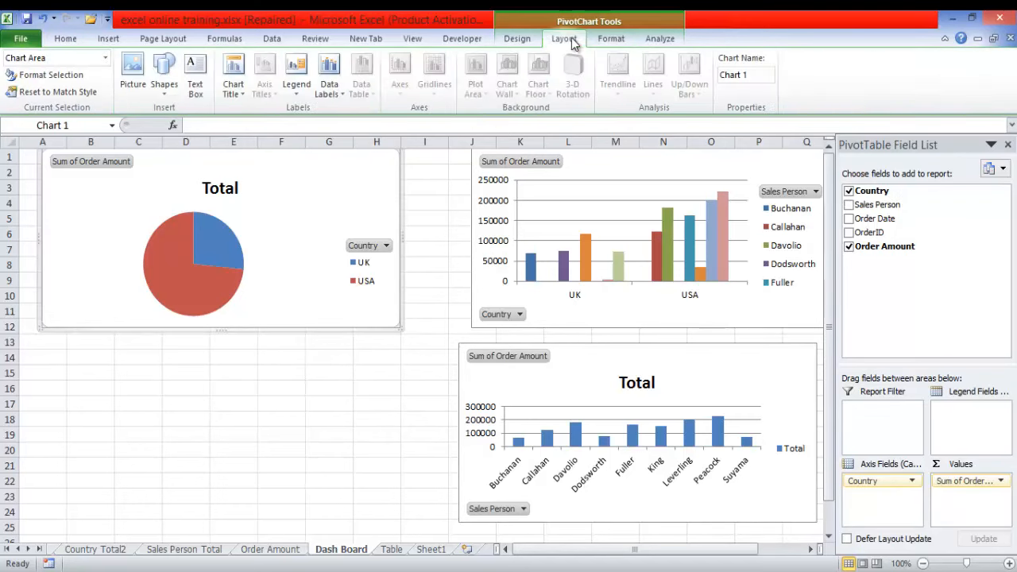
left_click(655, 41)
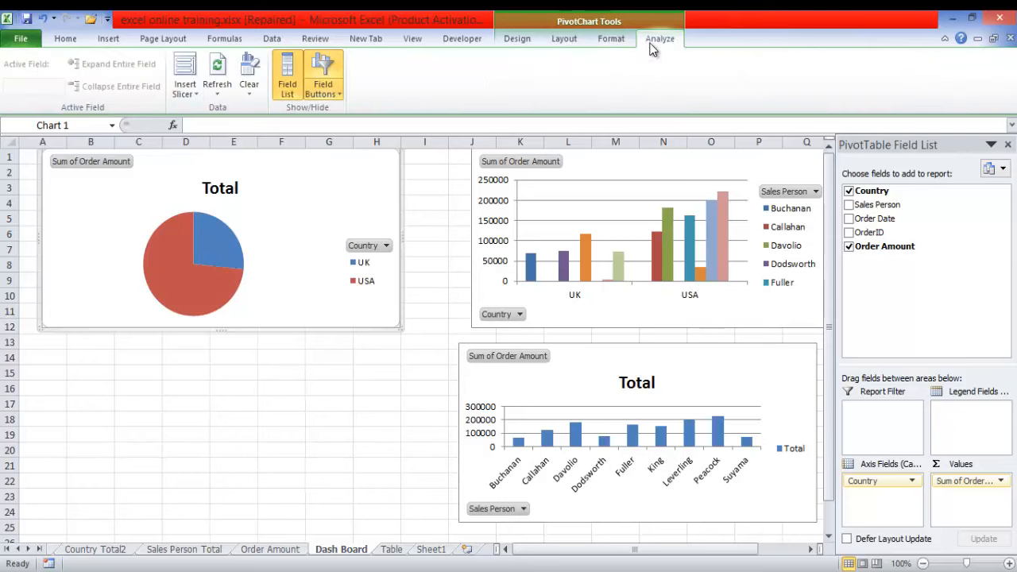
left_click(197, 94)
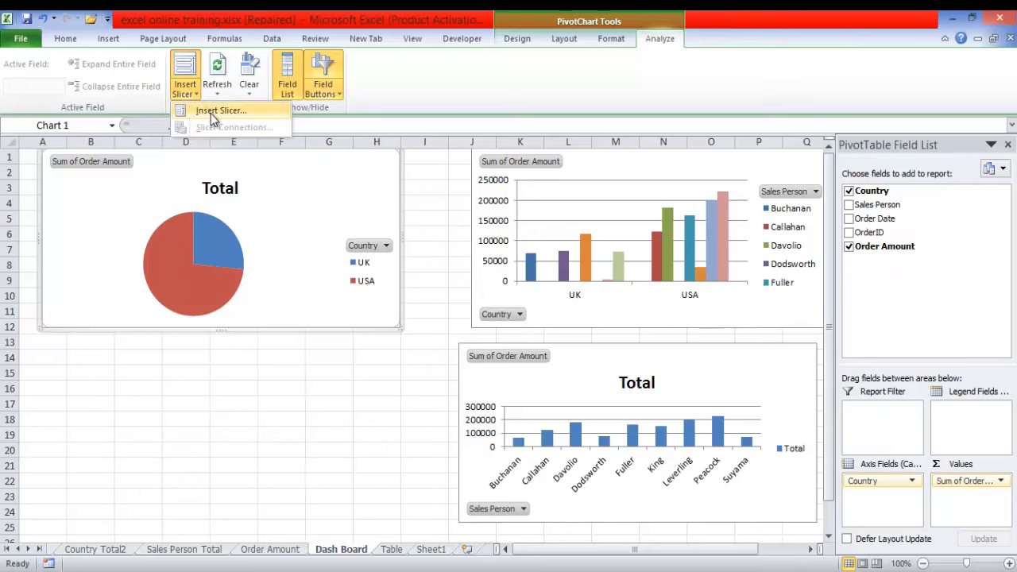
left_click(319, 209)
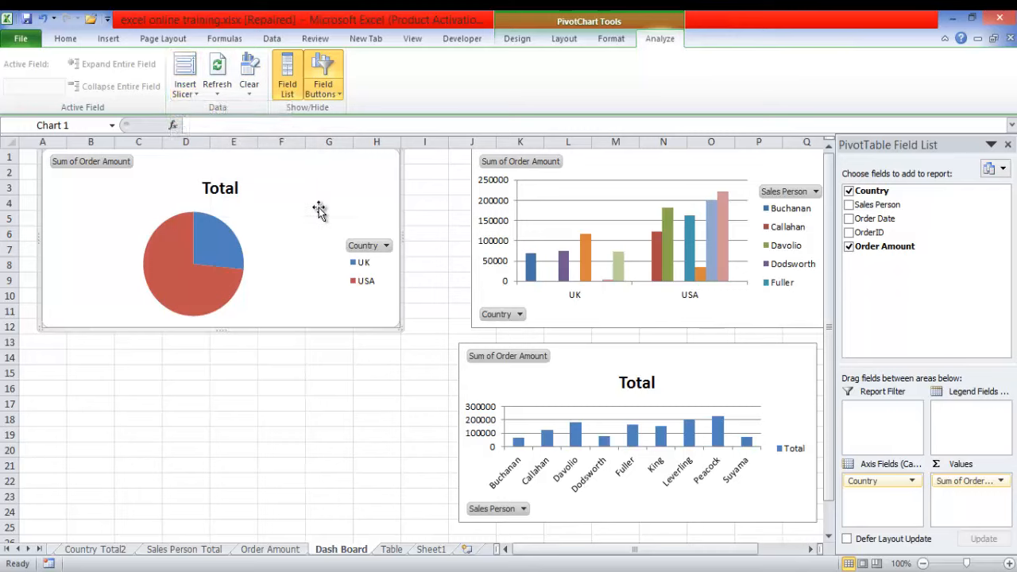
left_click(193, 99)
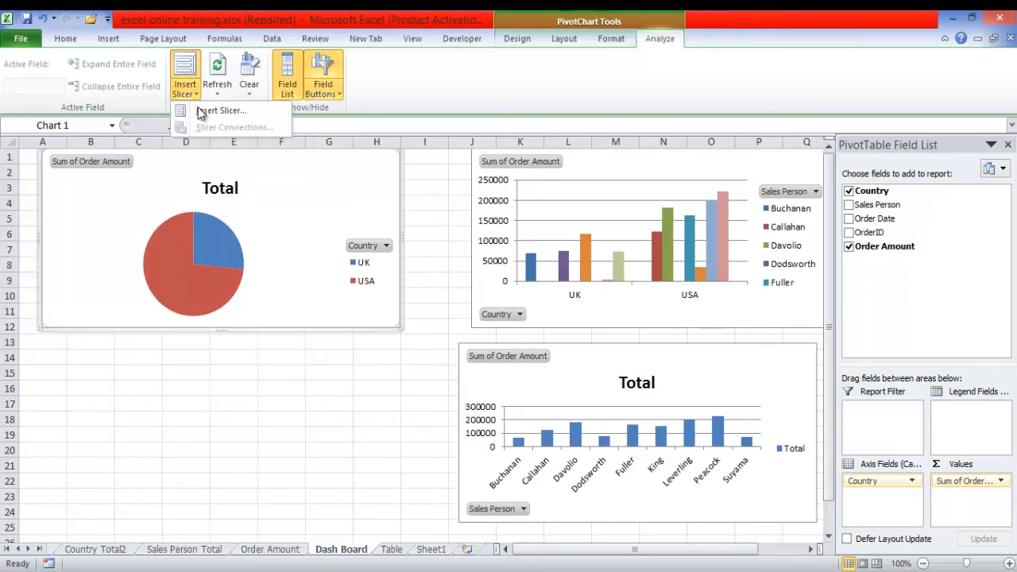
left_click(202, 113)
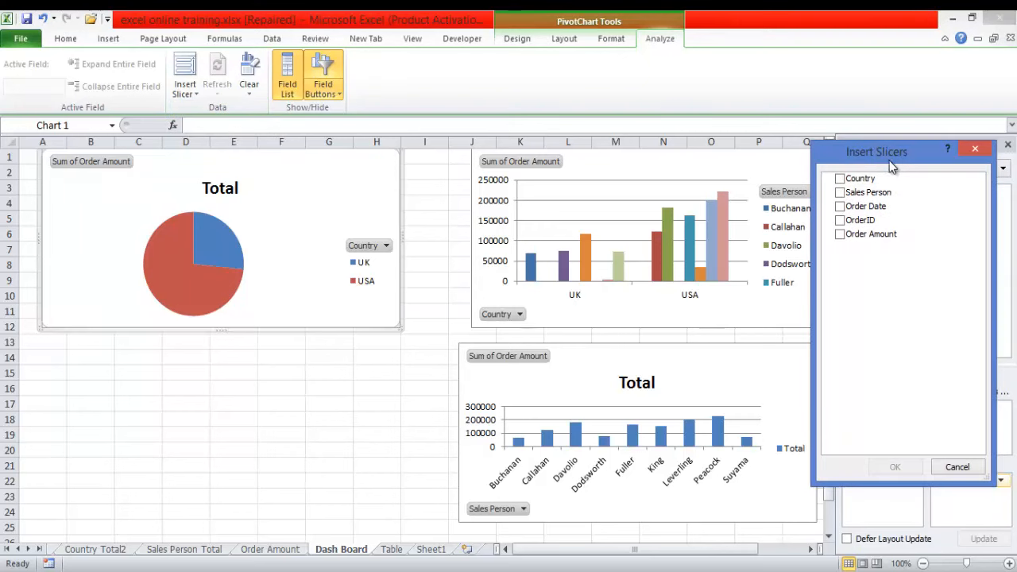
left_click(850, 180)
left_click(895, 470)
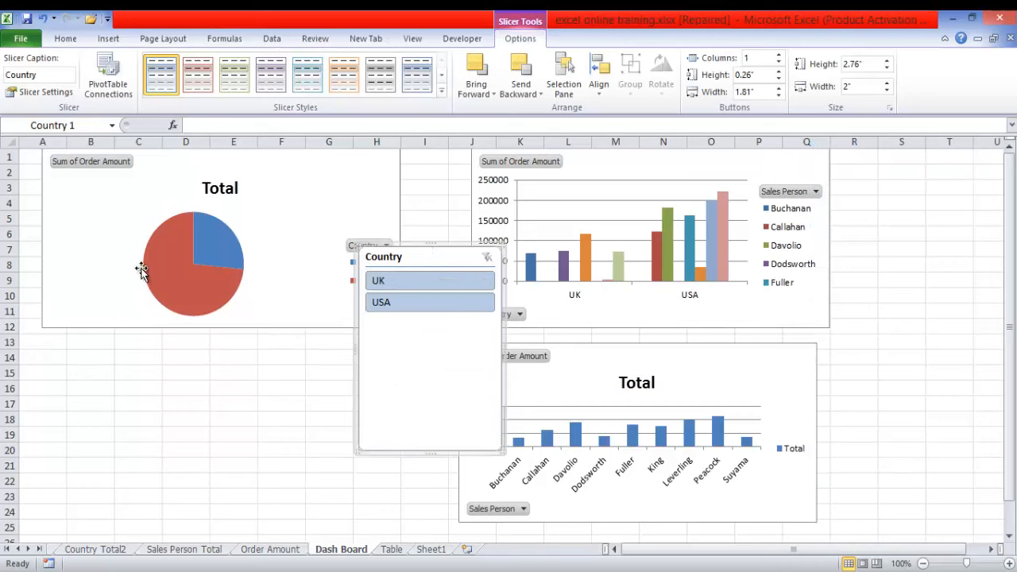
left_click_drag(421, 251, 92, 348)
- Test the Country slicer with USA and UK, clear its filter, and shorten the slicer to 1.16" high
left_click(93, 397)
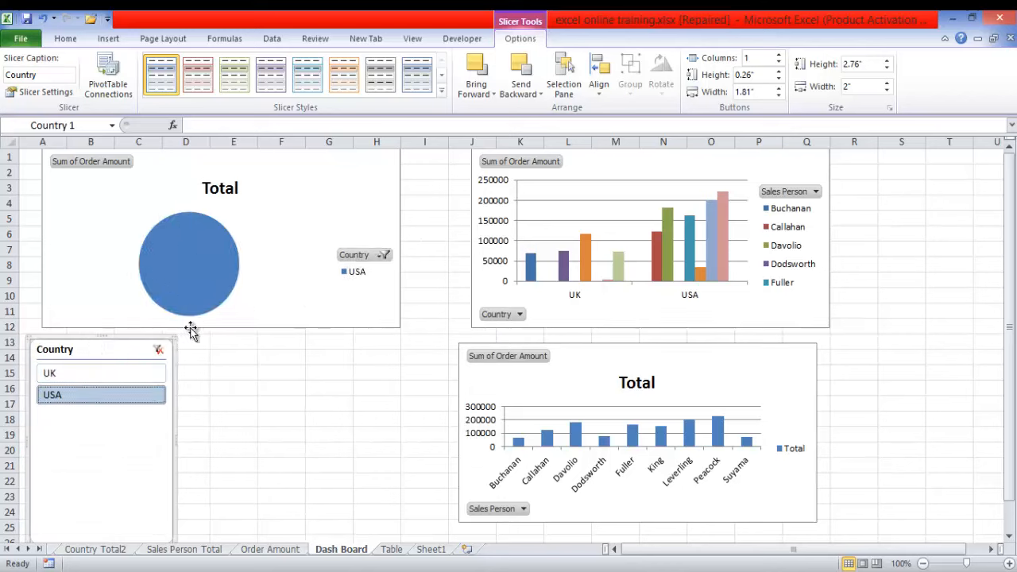
left_click(100, 375)
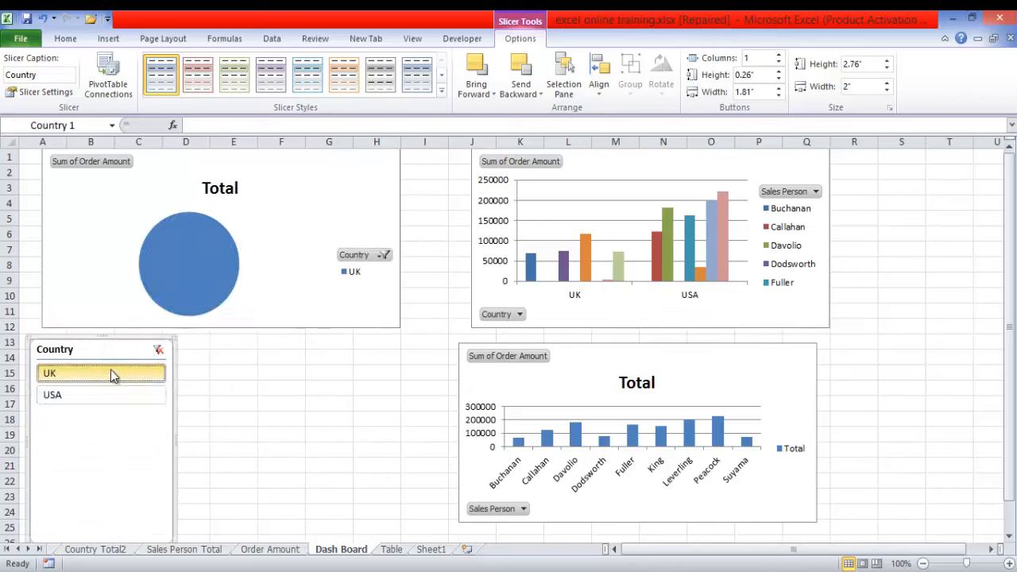
left_click(157, 350)
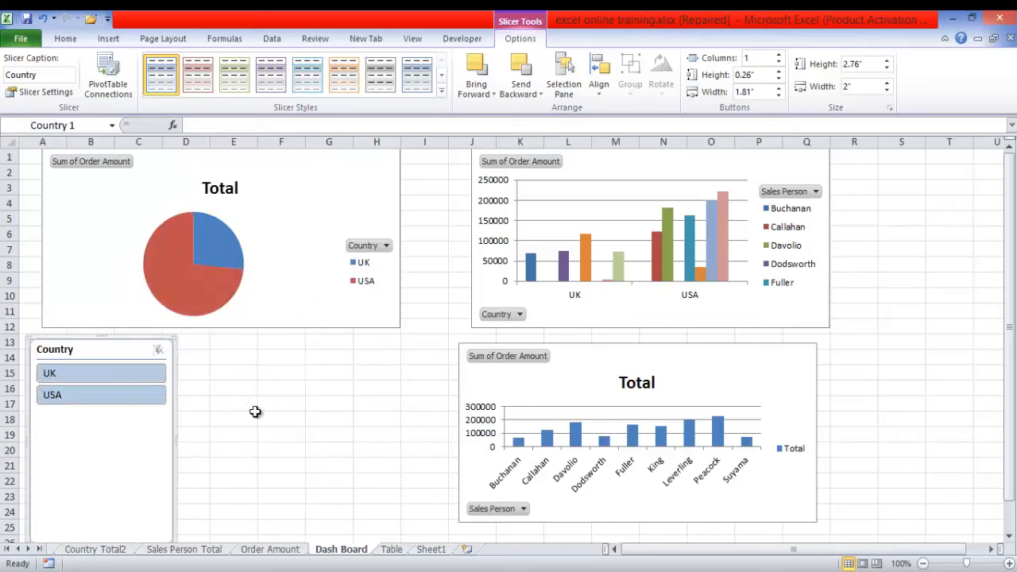
left_click_drag(1008, 327, 1008, 347)
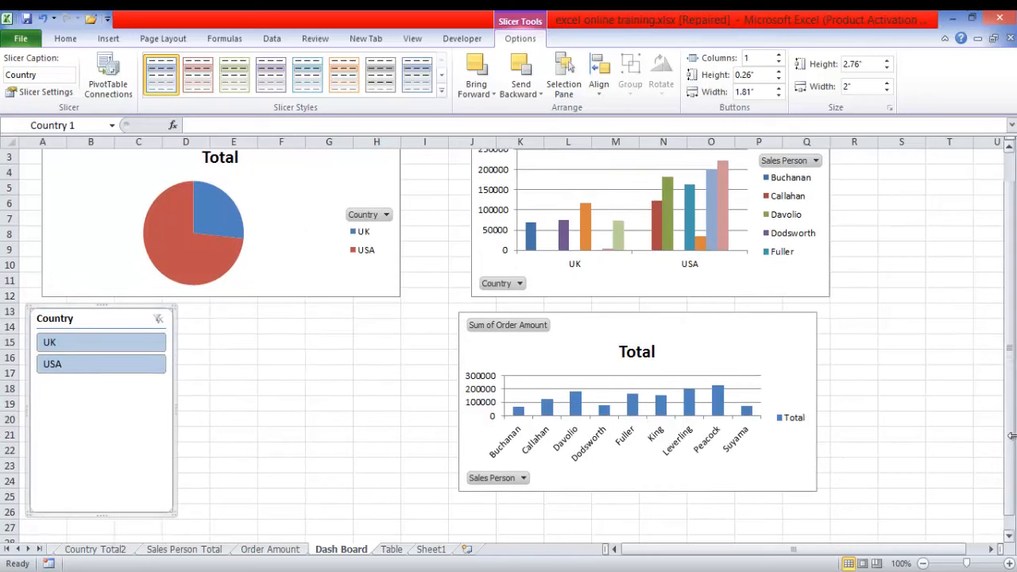
left_click_drag(100, 513, 92, 394)
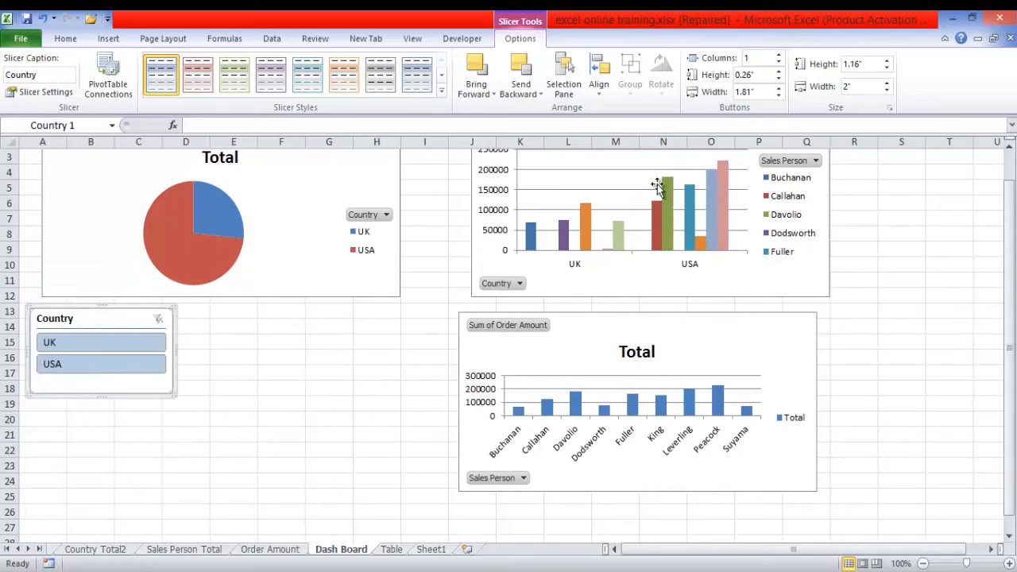
- Insert a second Country slicer for the column PivotChart that groups sales persons by country
left_click(761, 263)
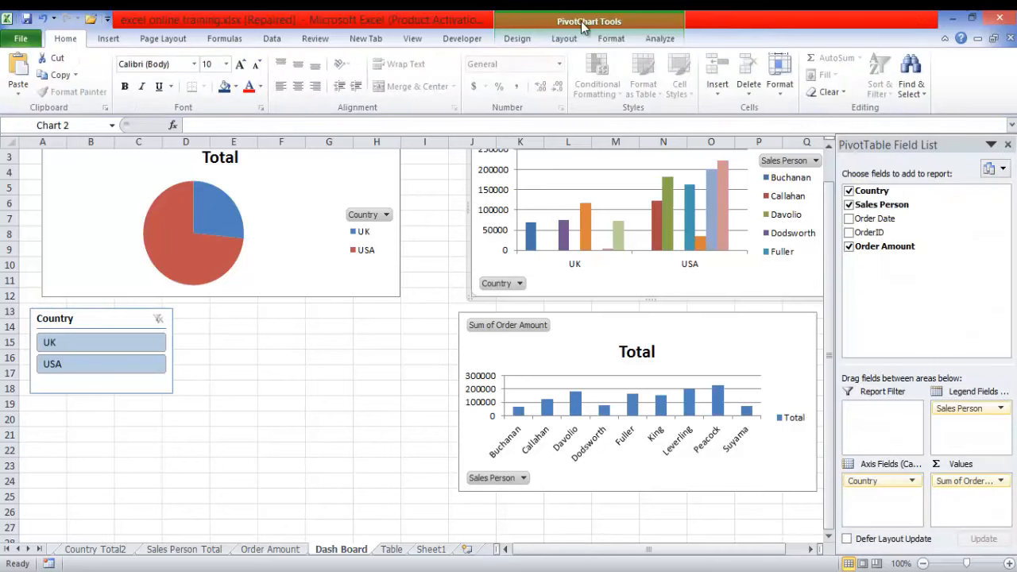
left_click(659, 38)
left_click(185, 77)
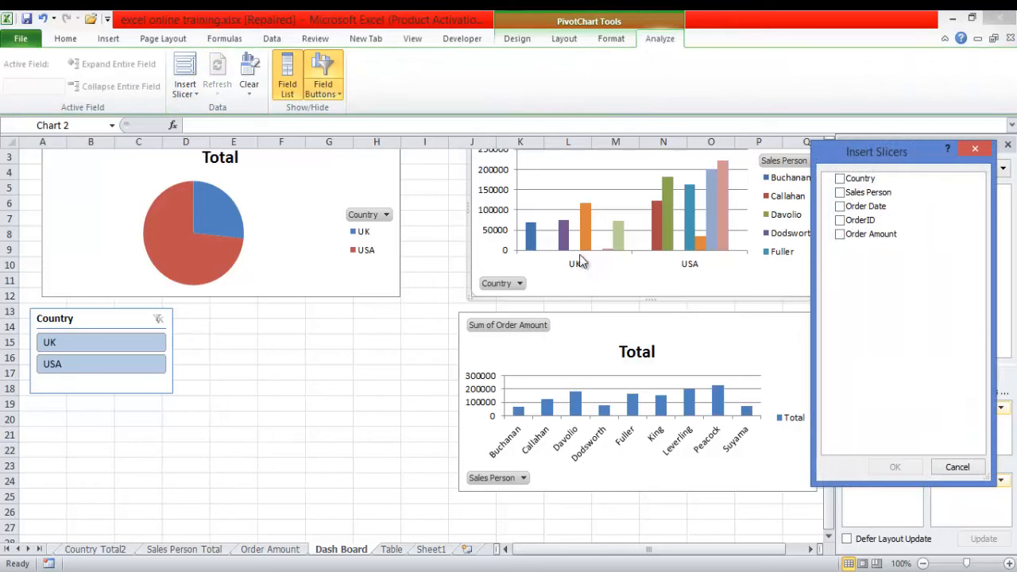
left_click(858, 179)
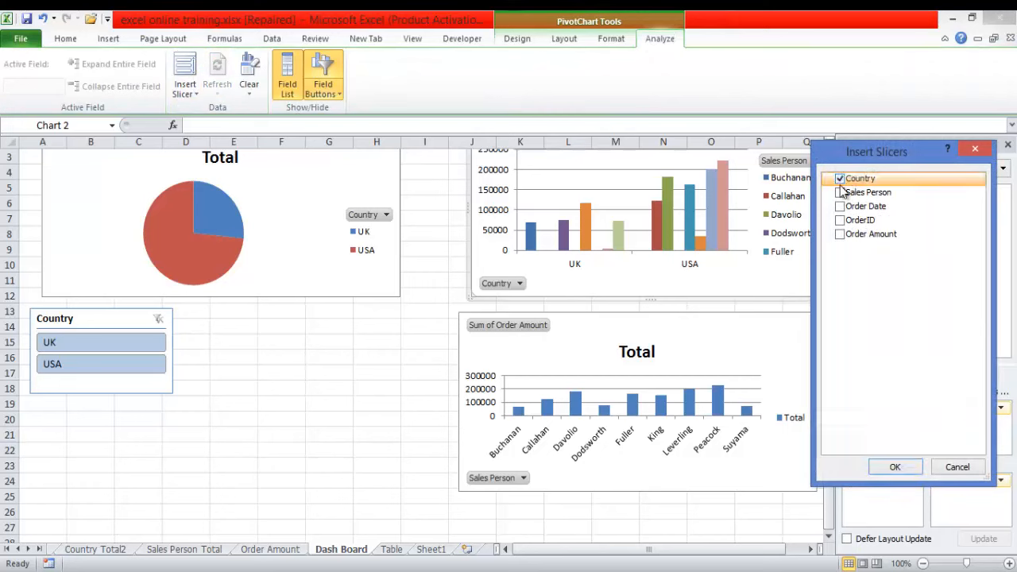
left_click(894, 467)
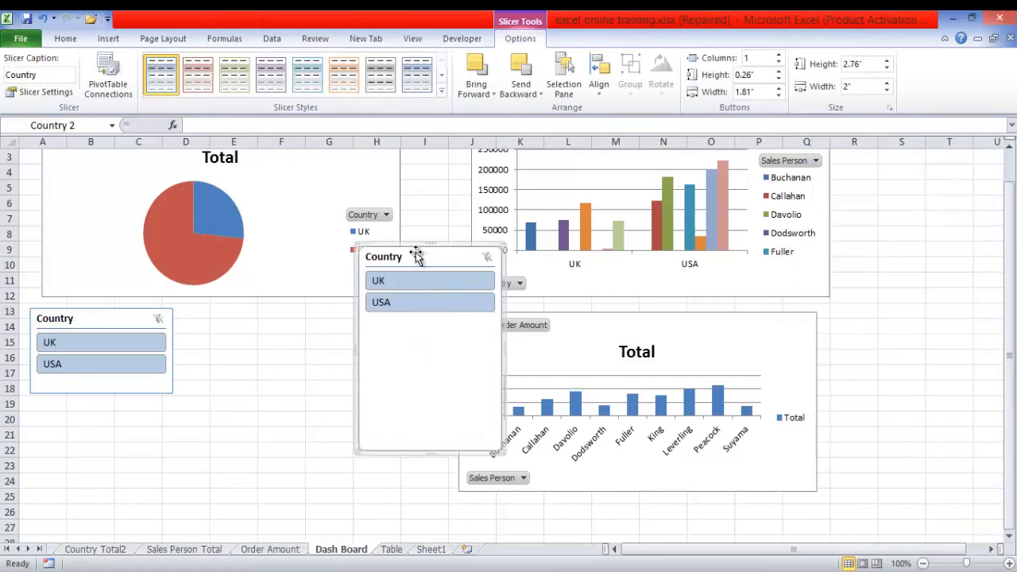
- Place the second Country slicer beside the first, shorten it to 1.21" high, and filter the column chart to UK
left_click_drag(410, 246, 231, 309)
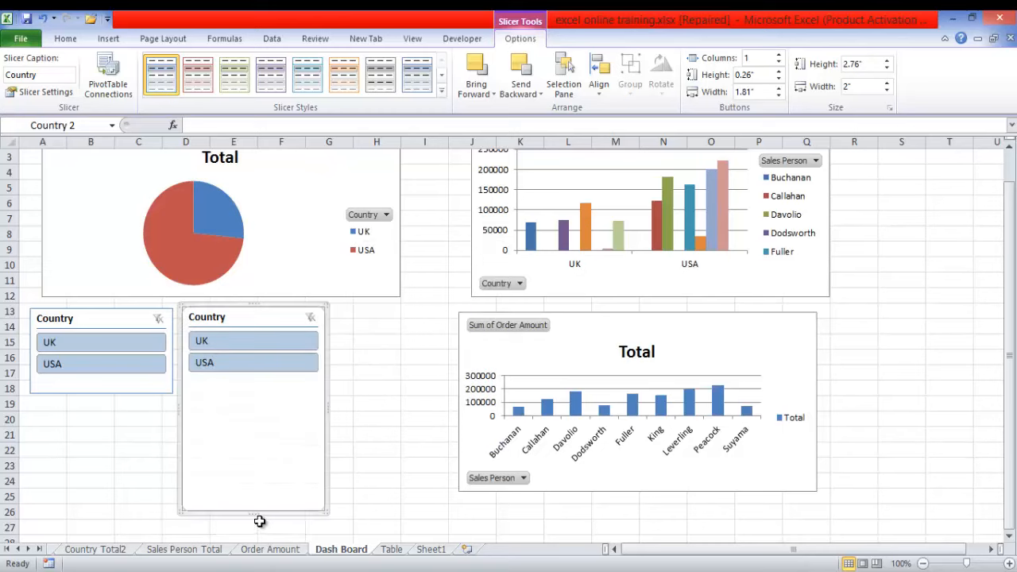
left_click_drag(255, 512, 243, 396)
left_click(242, 341)
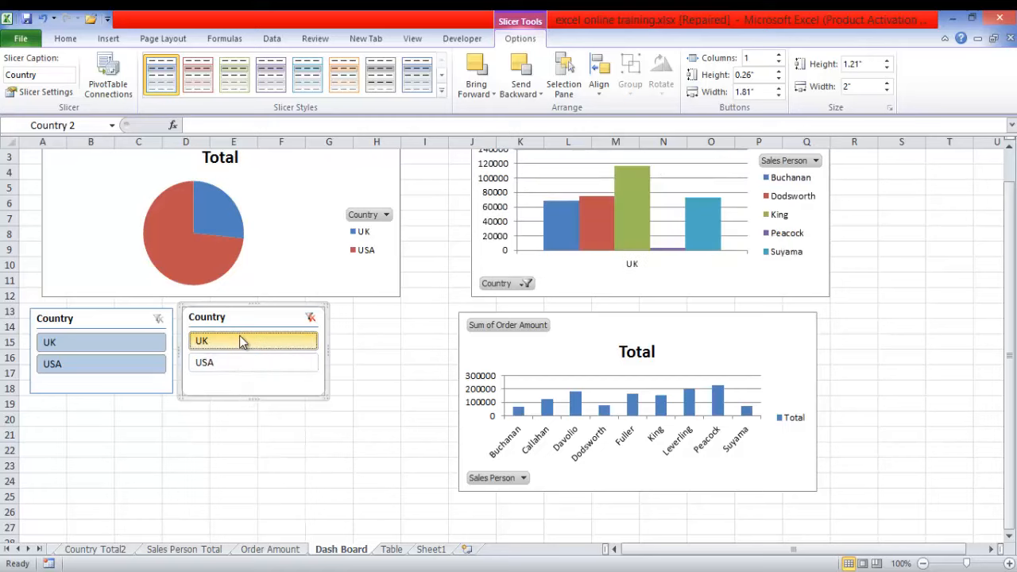
- Filter the second Country slicer to USA and clear it, and do the same with UK in the first Country slicer
left_click(253, 363)
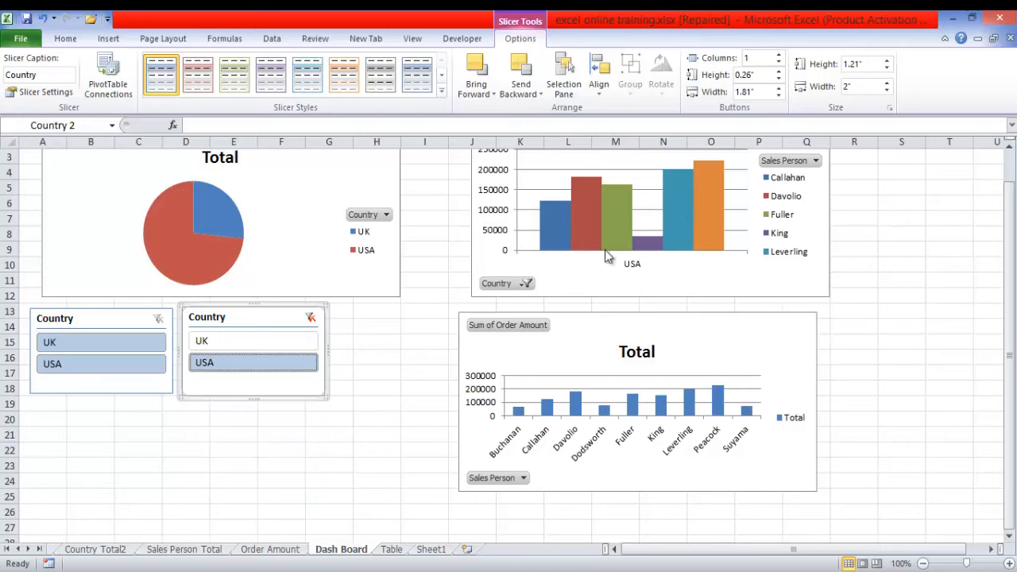
left_click(309, 319)
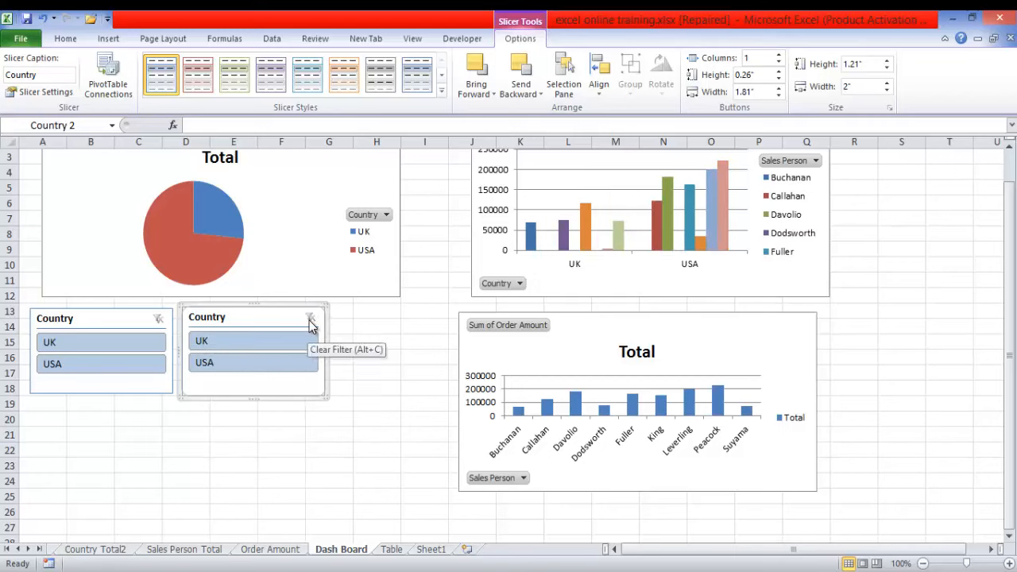
left_click(135, 338)
mouse_move(228, 216)
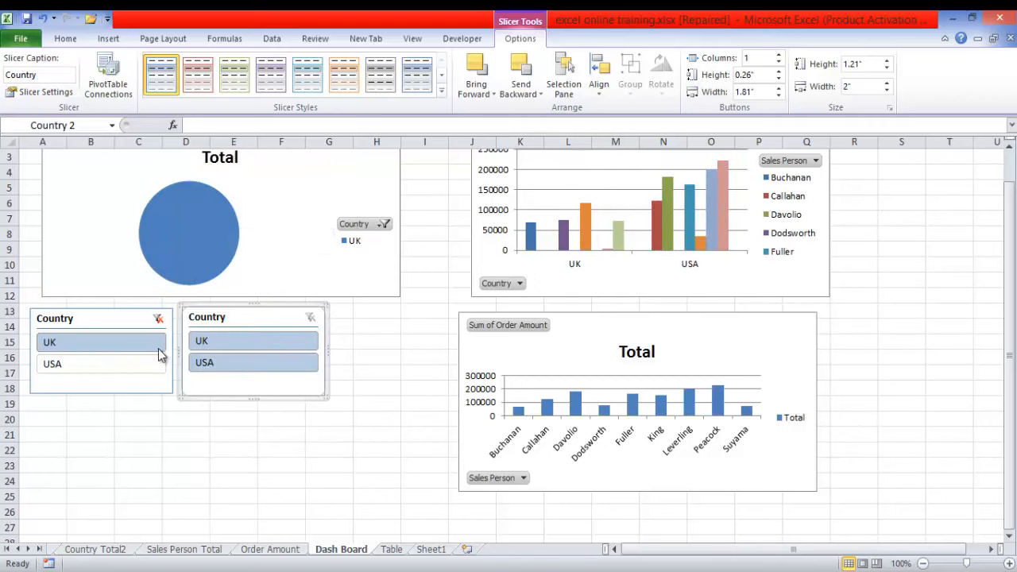
left_click(157, 318)
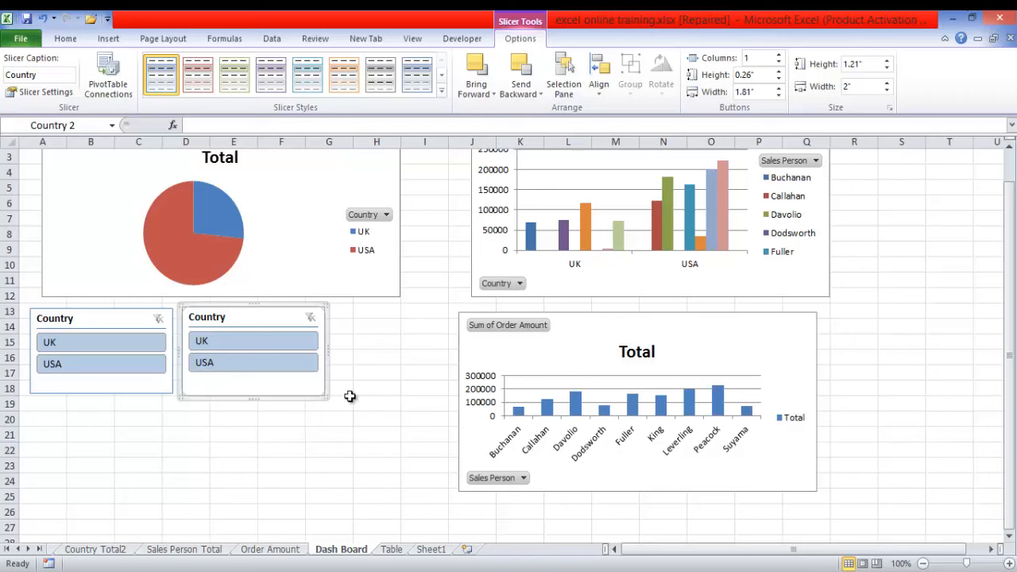
- Insert a Sales Person slicer for the lower column PivotChart
left_click(763, 350)
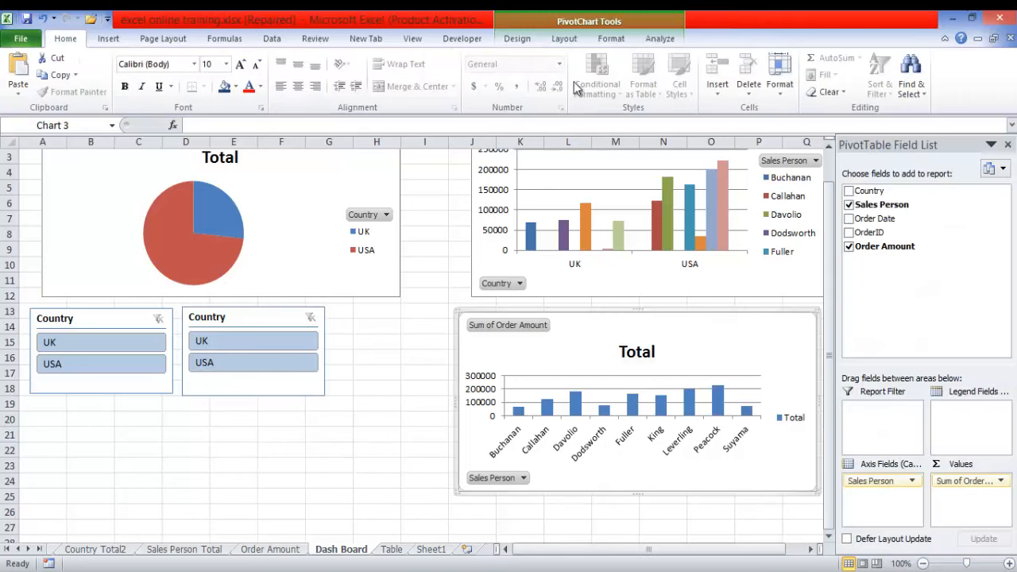
left_click(659, 38)
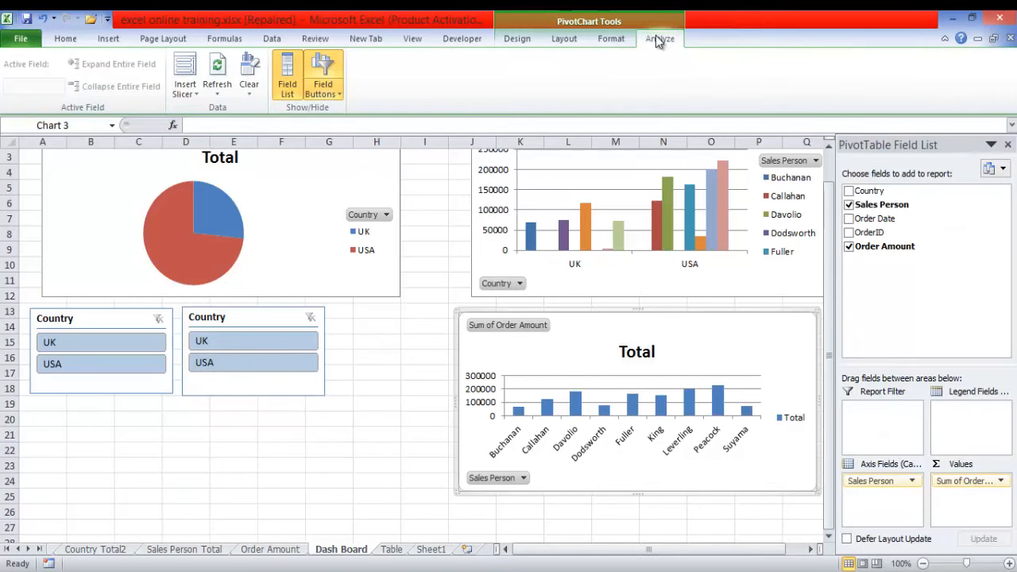
left_click(183, 86)
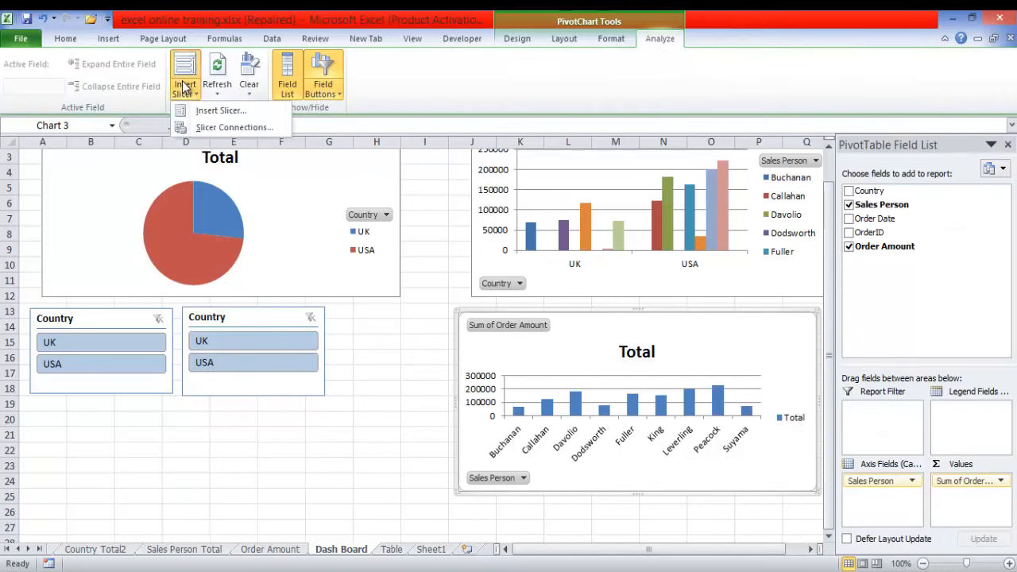
left_click(211, 111)
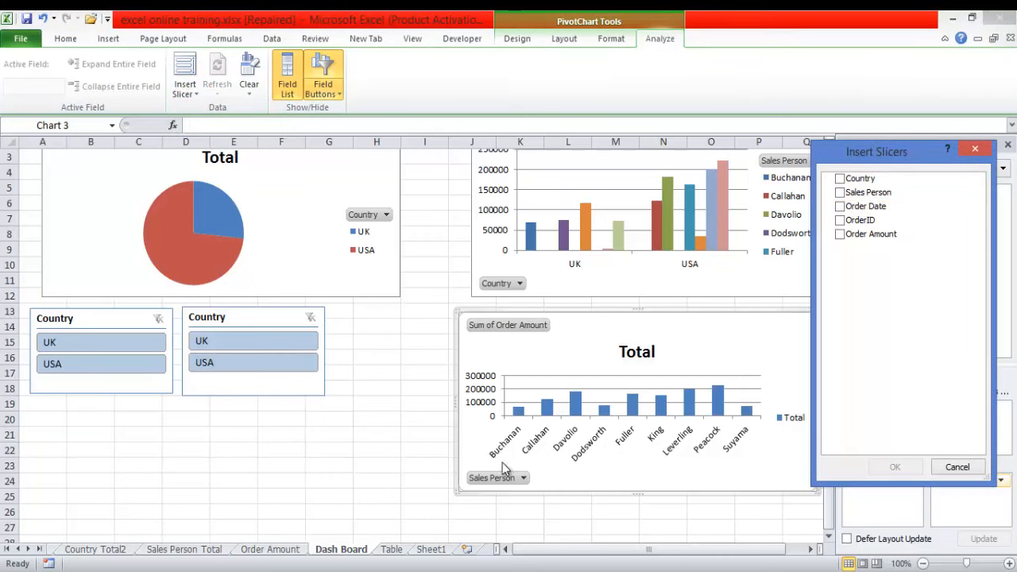
left_click(846, 194)
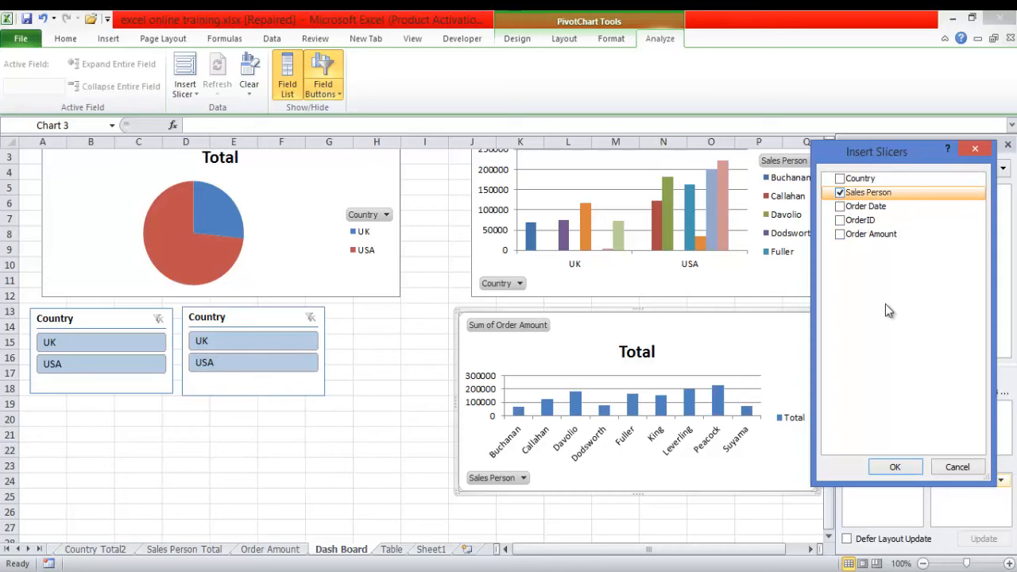
left_click(895, 467)
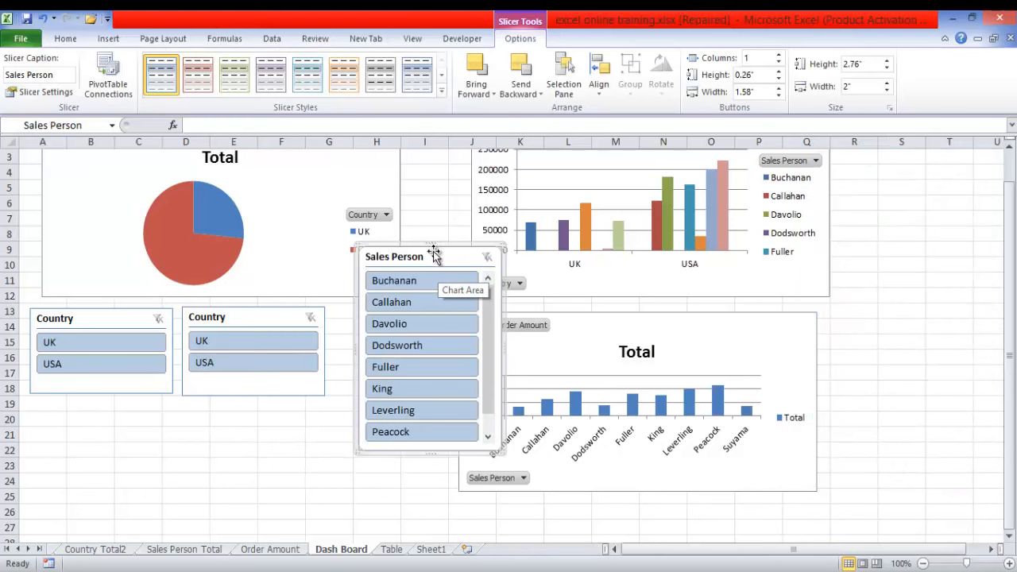
- Place the Sales Person slicer between the second Country slicer and the lower chart, and test it with the eighth listed person before clearing its filter
left_click_drag(433, 249, 420, 308)
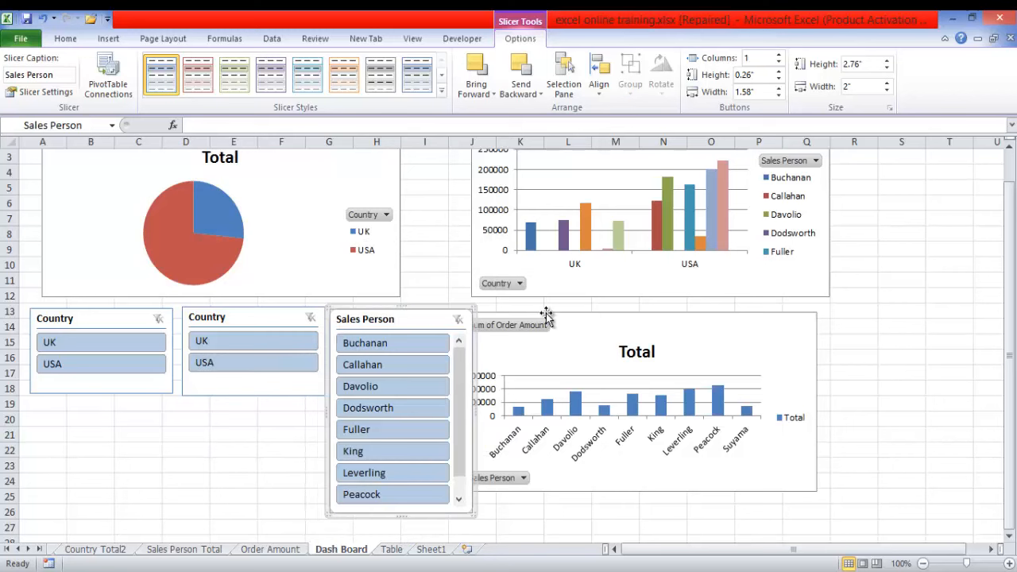
left_click_drag(551, 316, 572, 313)
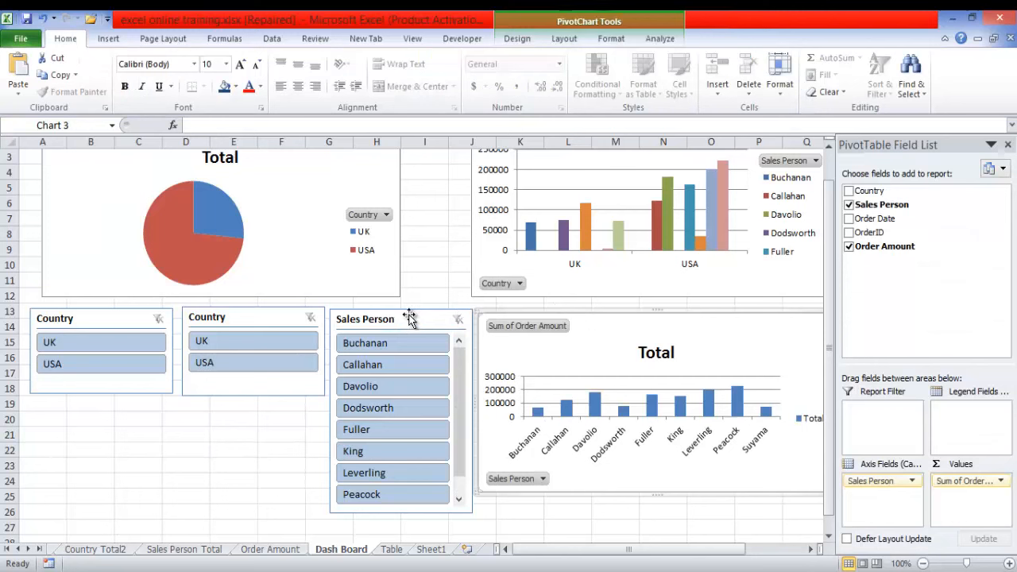
left_click(390, 495)
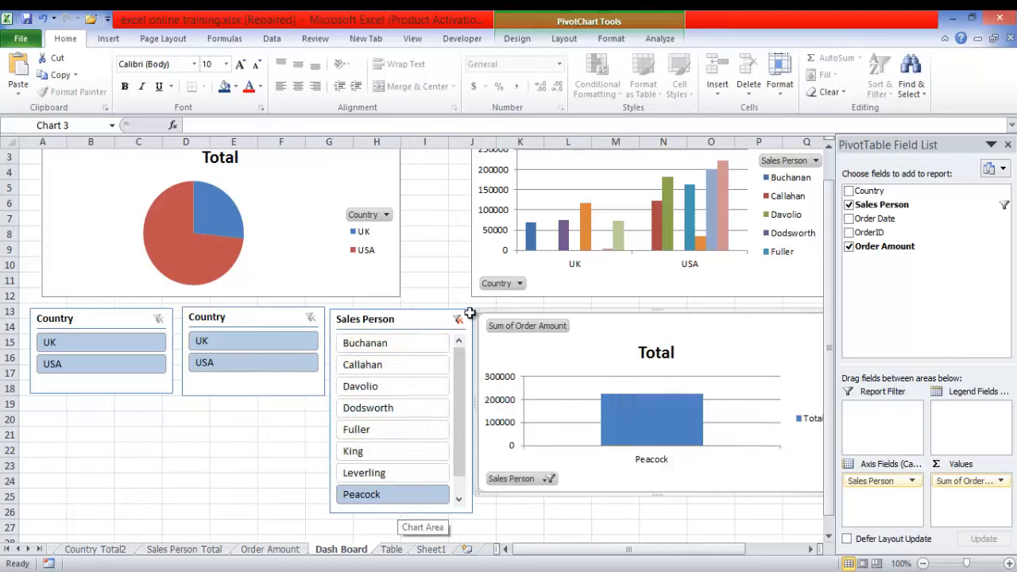
left_click(458, 320)
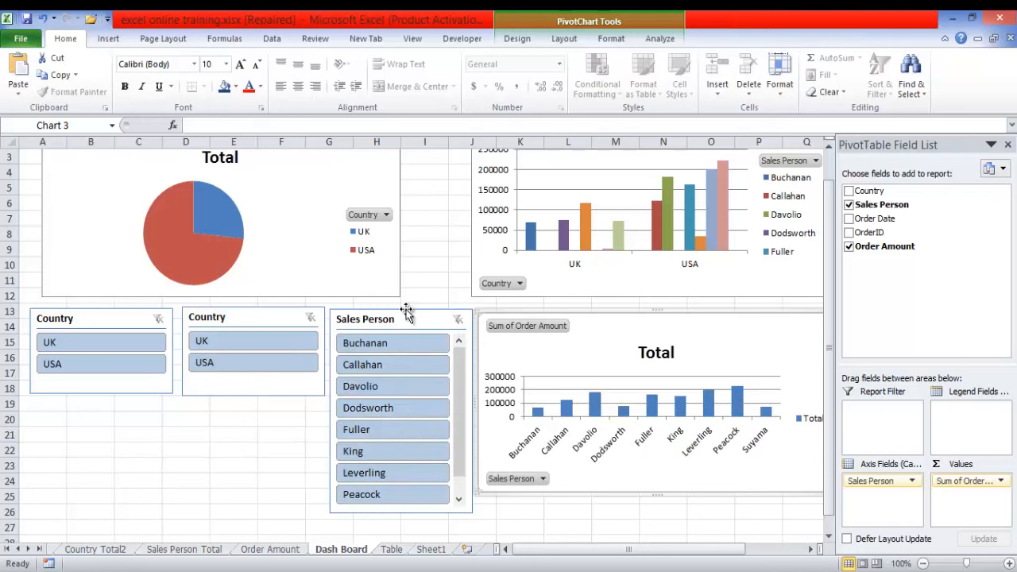
- Lengthen the Sales Person slicer until every name fits without scrolling, and align it with the row of Country slicers
left_click(405, 309)
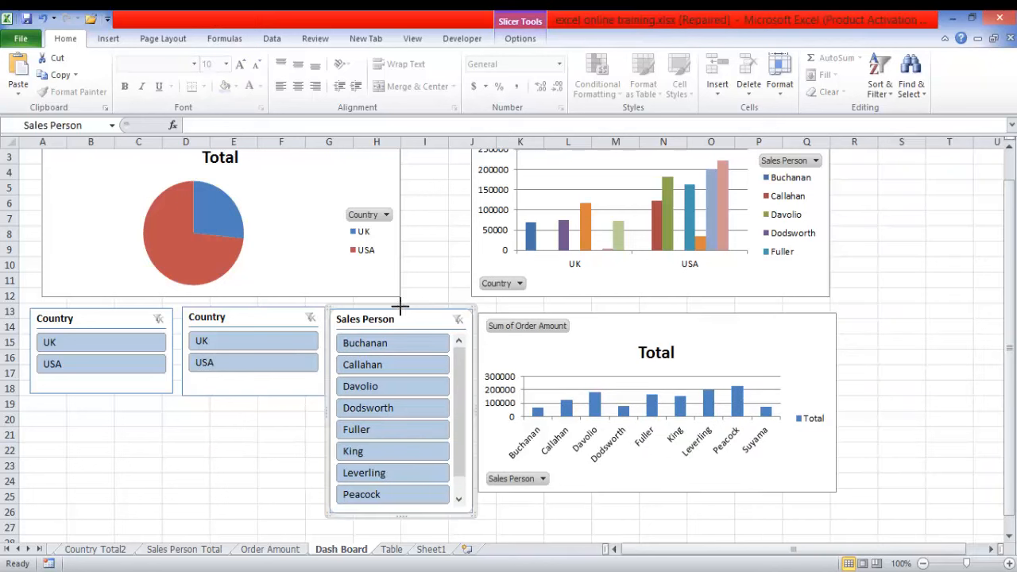
left_click_drag(400, 304, 400, 296)
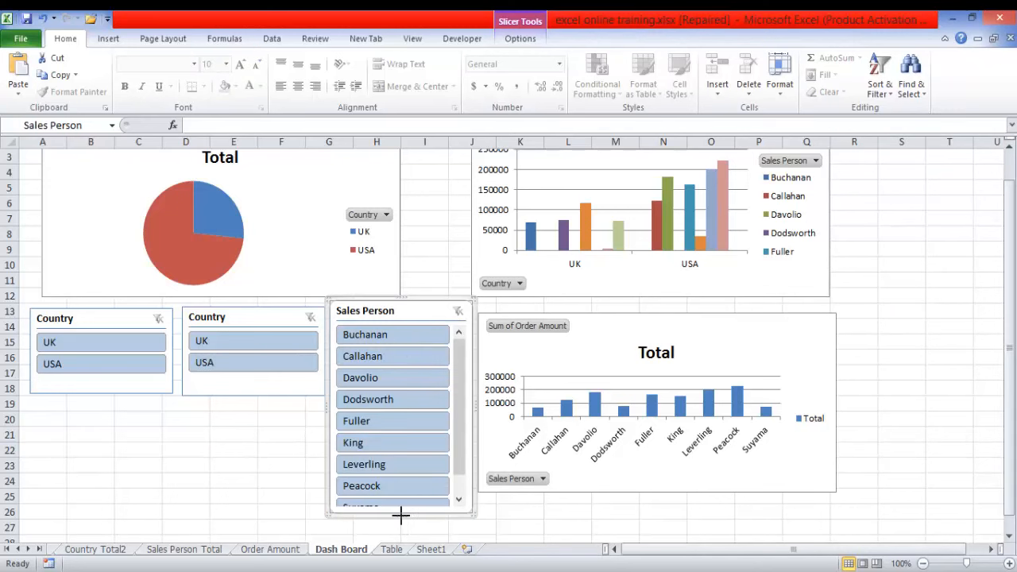
left_click_drag(400, 515, 404, 420)
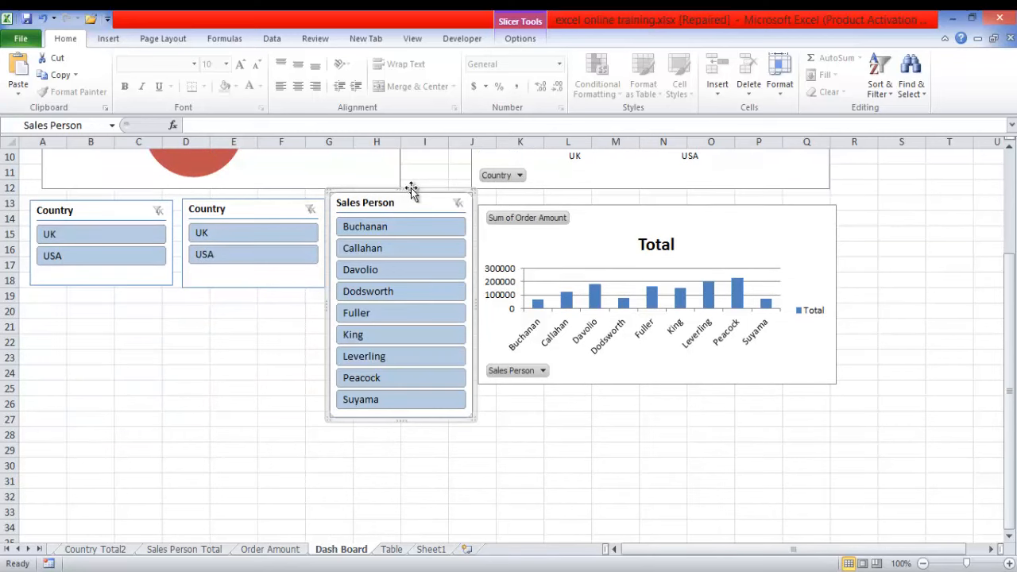
left_click_drag(411, 191, 410, 200)
- Filter the lower column chart to the first listed sales person with its slicer, and stretch the chart down to about row 29
left_click_drag(1010, 333, 997, 223)
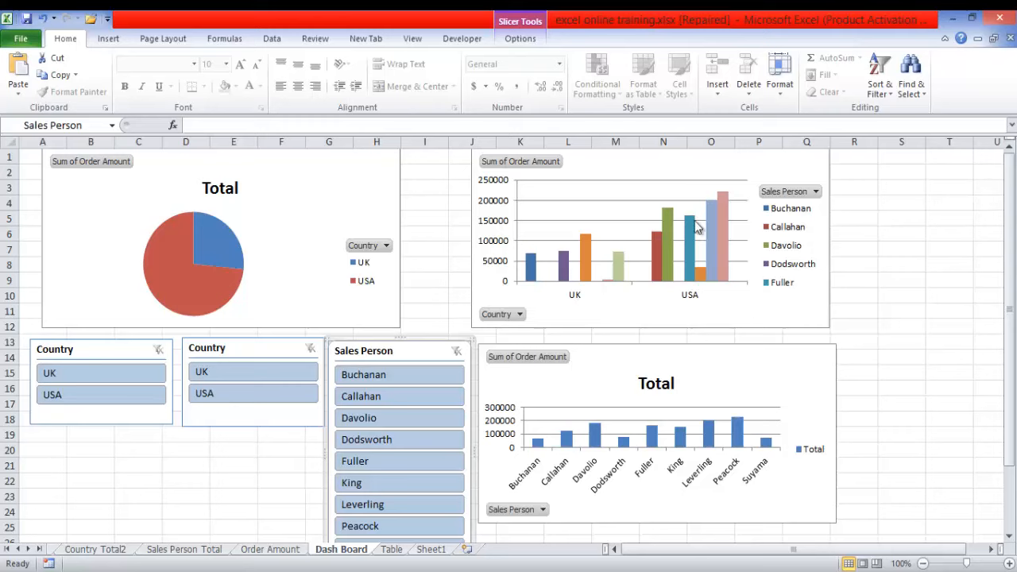
left_click(378, 376)
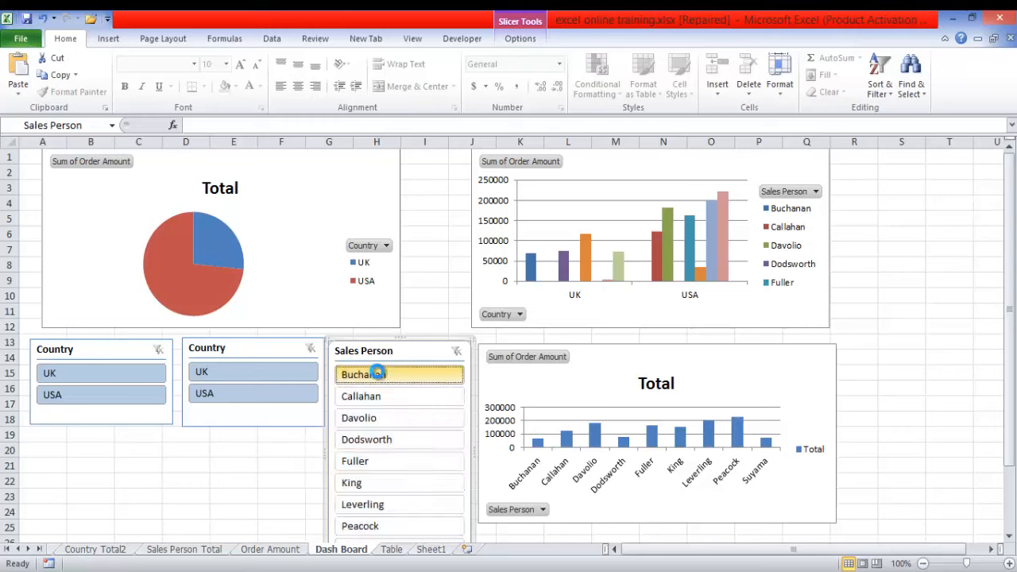
left_click(728, 514)
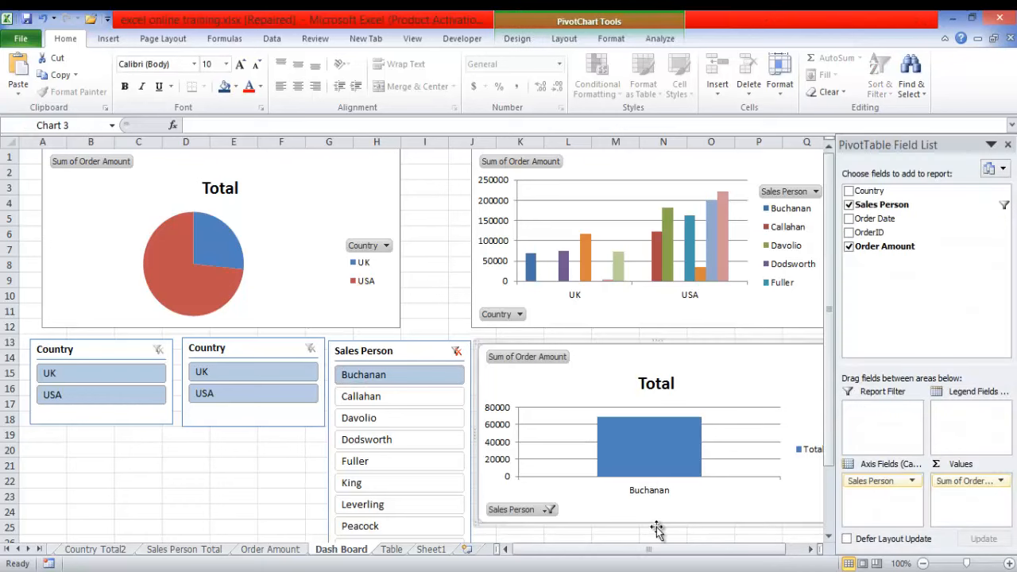
left_click_drag(651, 526, 651, 532)
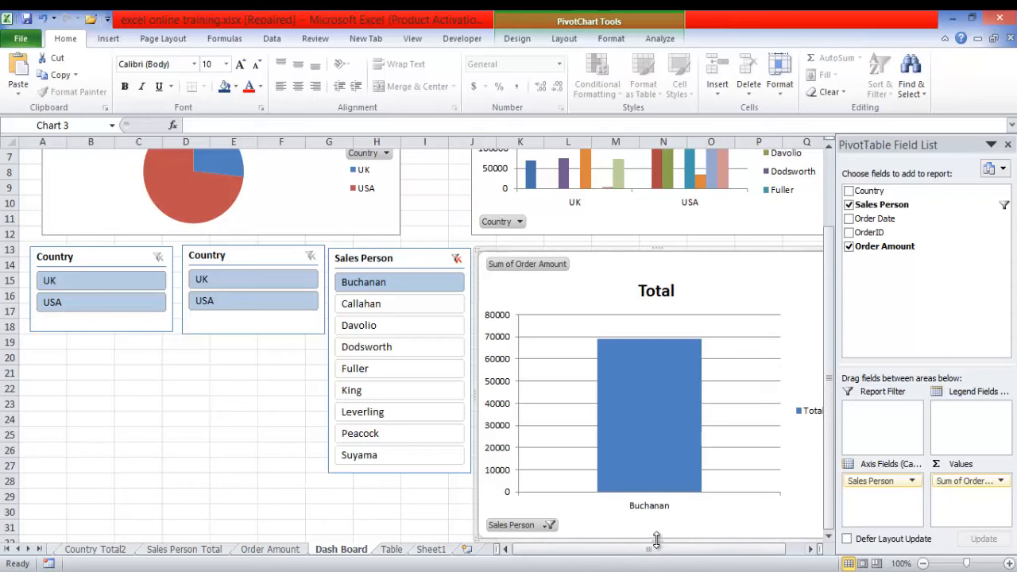
left_click_drag(656, 539, 656, 513)
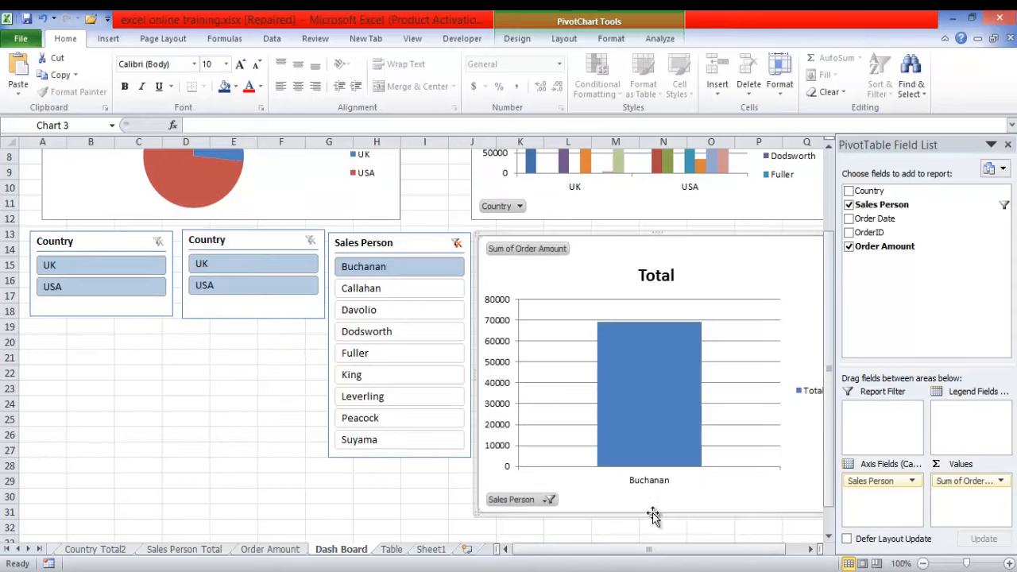
mouse_move(829, 423)
left_mouse_down()
mouse_move(821, 377)
mouse_move(823, 433)
left_mouse_up()
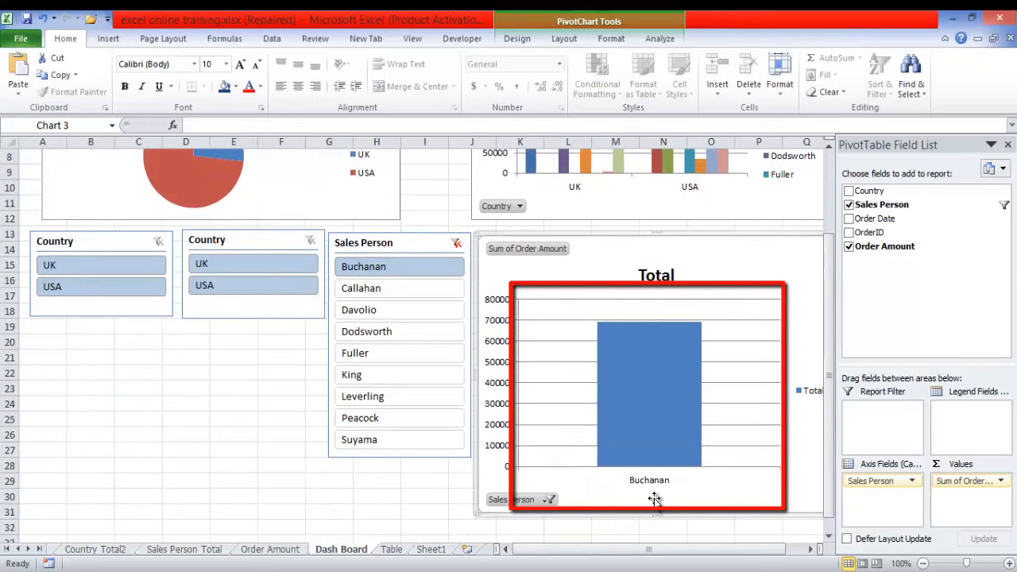
left_click_drag(651, 516, 651, 487)
- Reselect all sales persons in the lower column chart's own Sales Person filter
left_click_drag(829, 406, 825, 363)
left_click(548, 533)
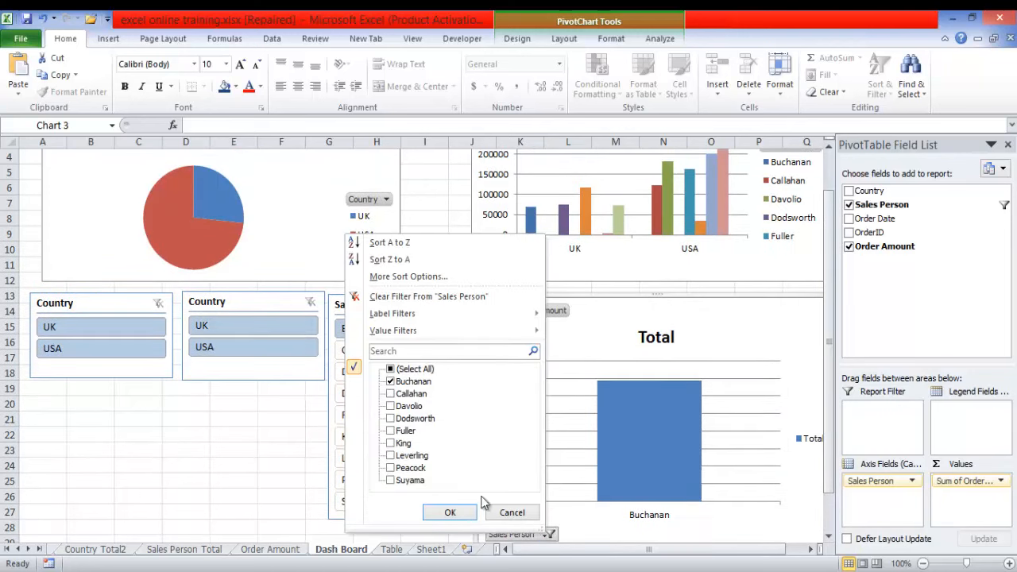
left_click(390, 370)
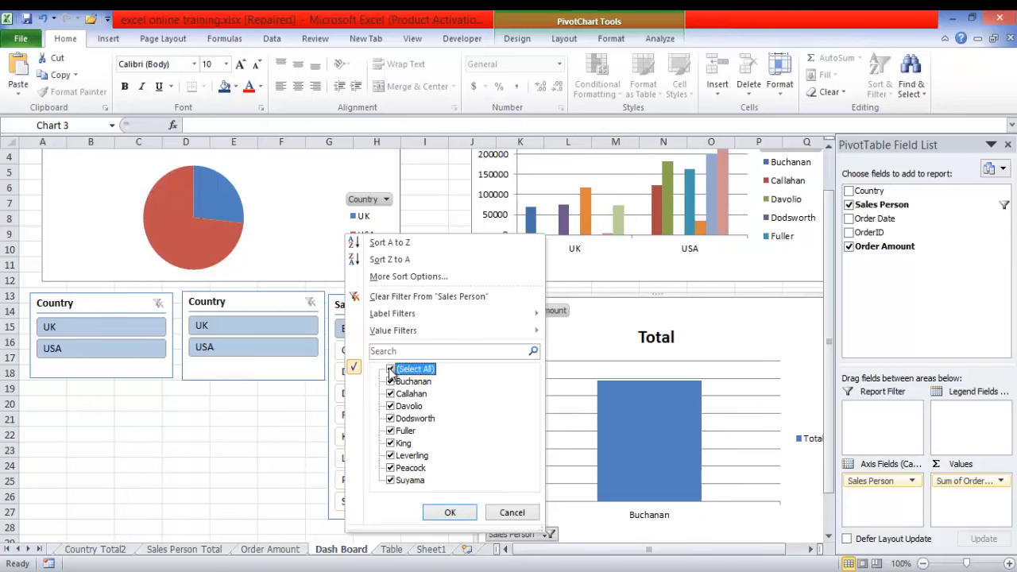
left_click(457, 513)
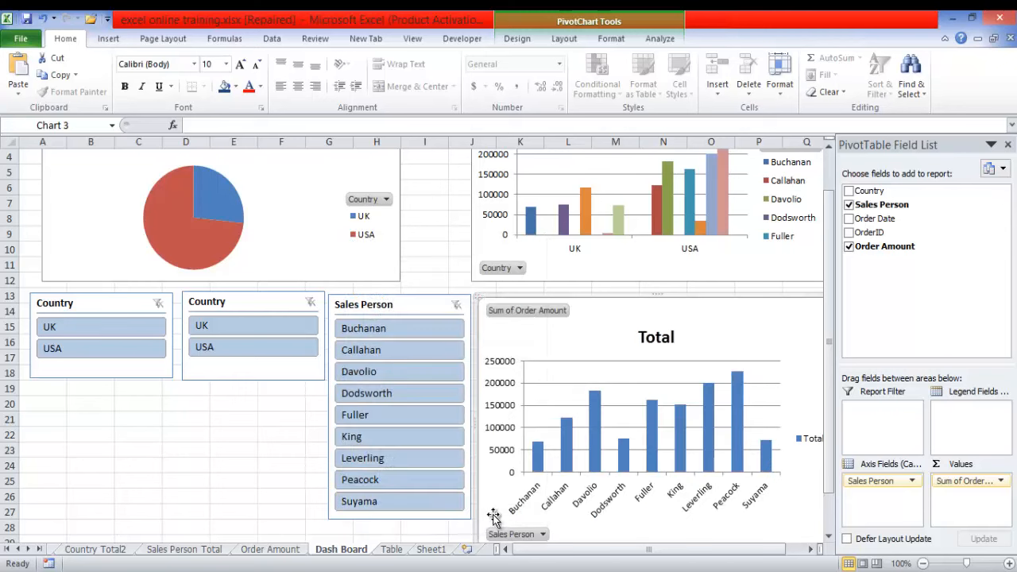
- View the upper column chart's Country filter choices, and test the Sales Person slicer with the third listed person before clearing its filter
left_click(519, 268)
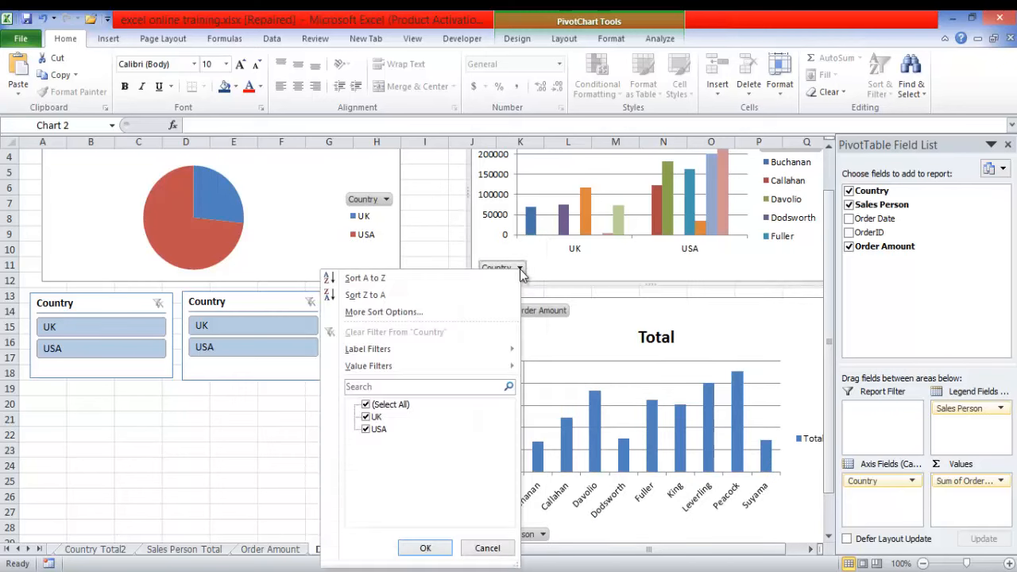
left_click(260, 463)
left_click(370, 371)
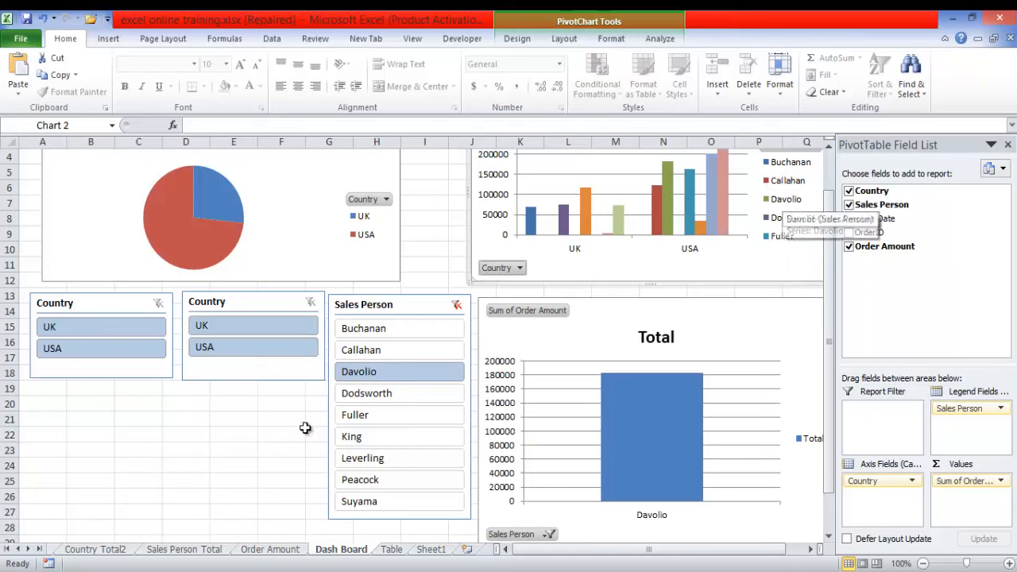
left_click(457, 306)
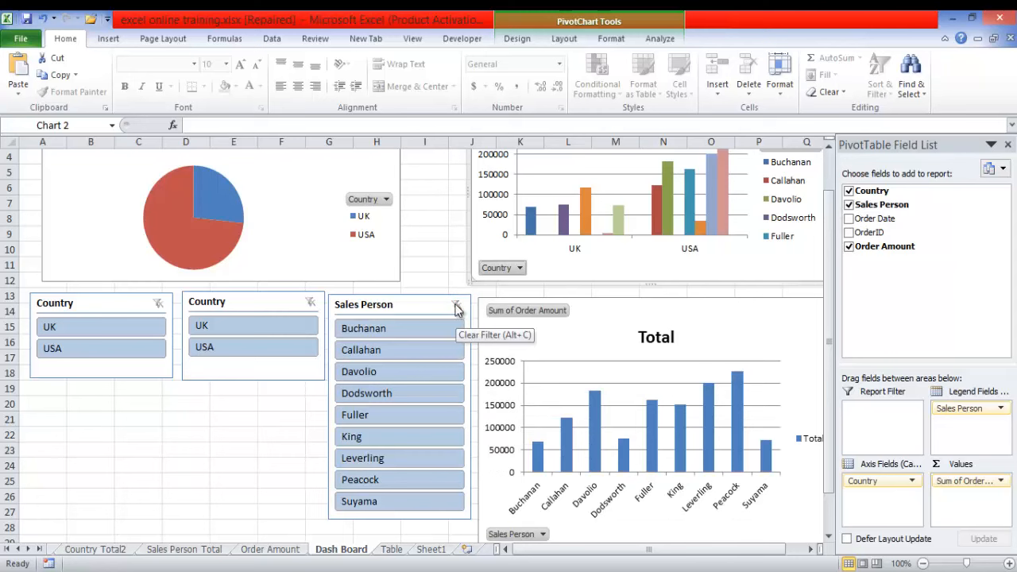
left_click(660, 39)
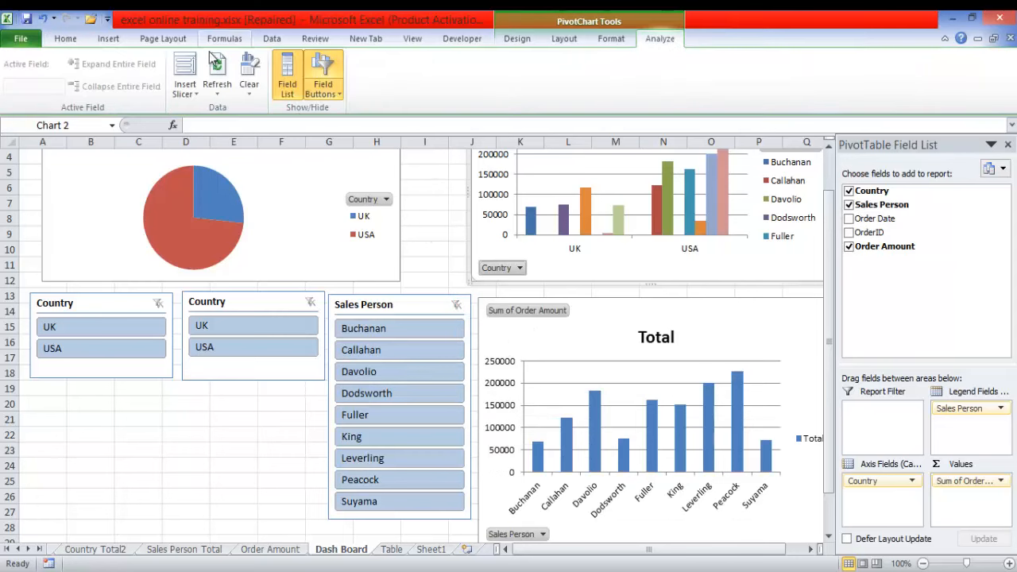
left_click(198, 93)
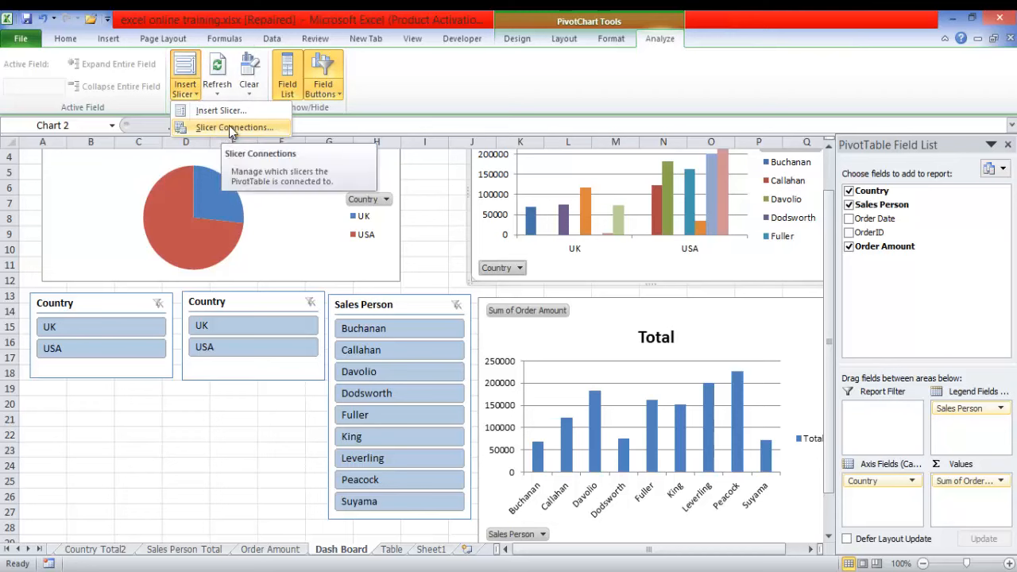
left_click(265, 294)
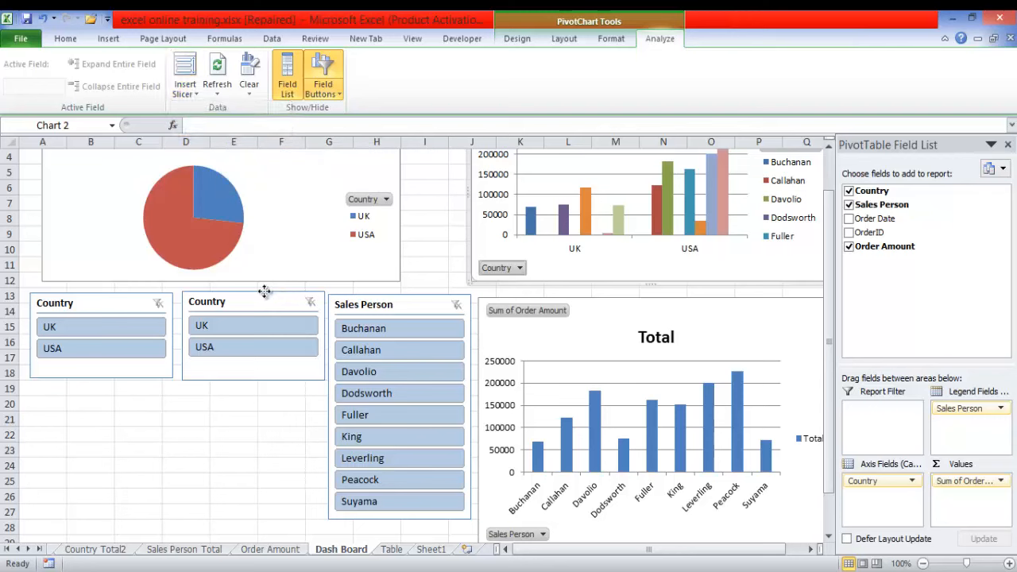
left_click(264, 293)
right_click(266, 298)
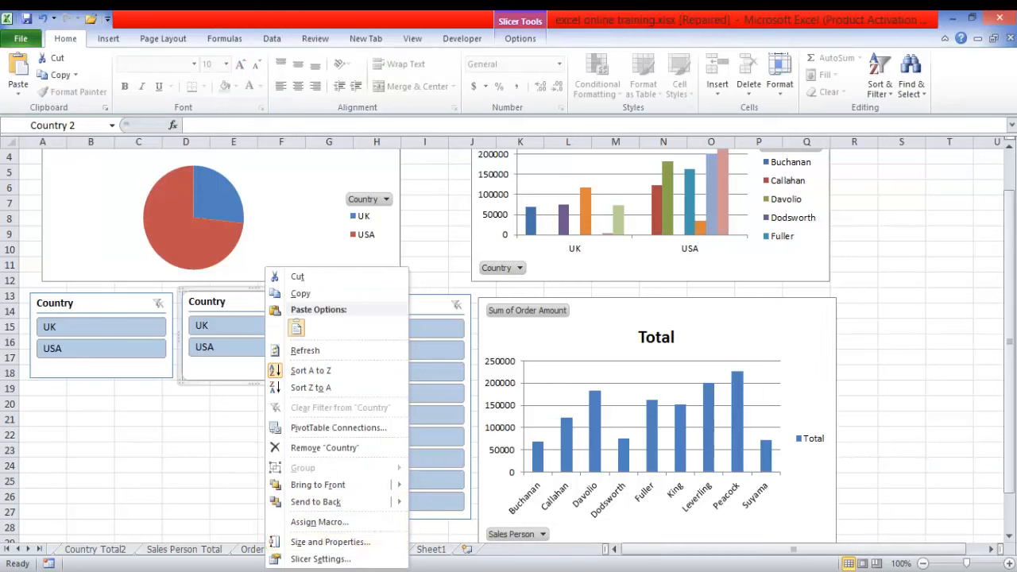
key("Escape")
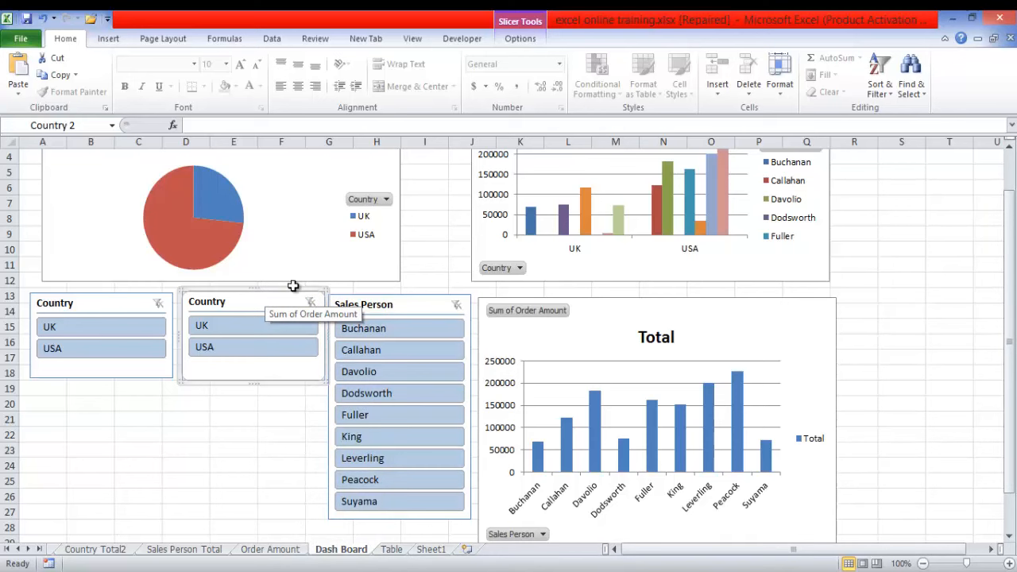
left_click(293, 283)
left_click_drag(1014, 286, 1014, 301)
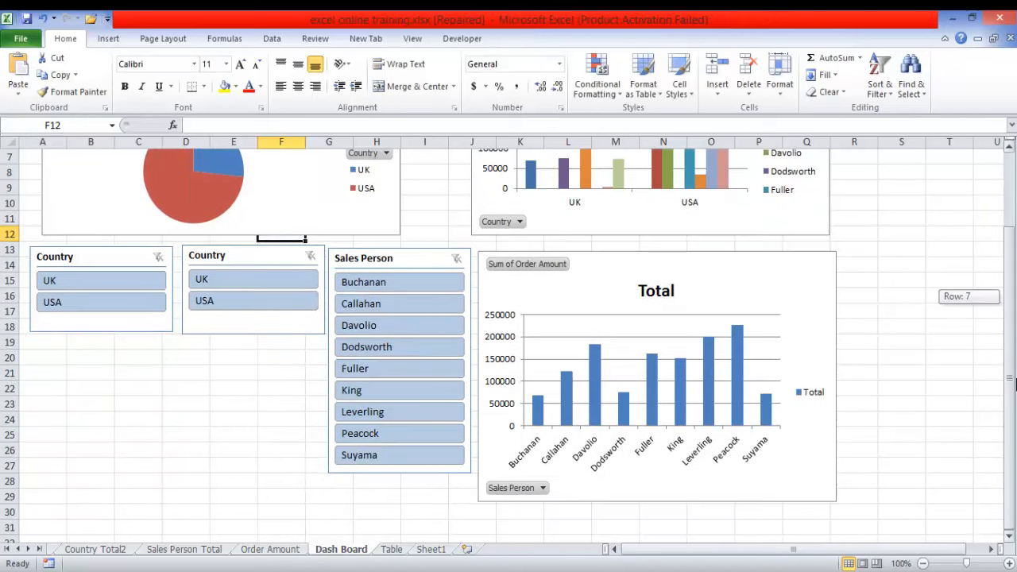
left_click(239, 249)
right_click(240, 251)
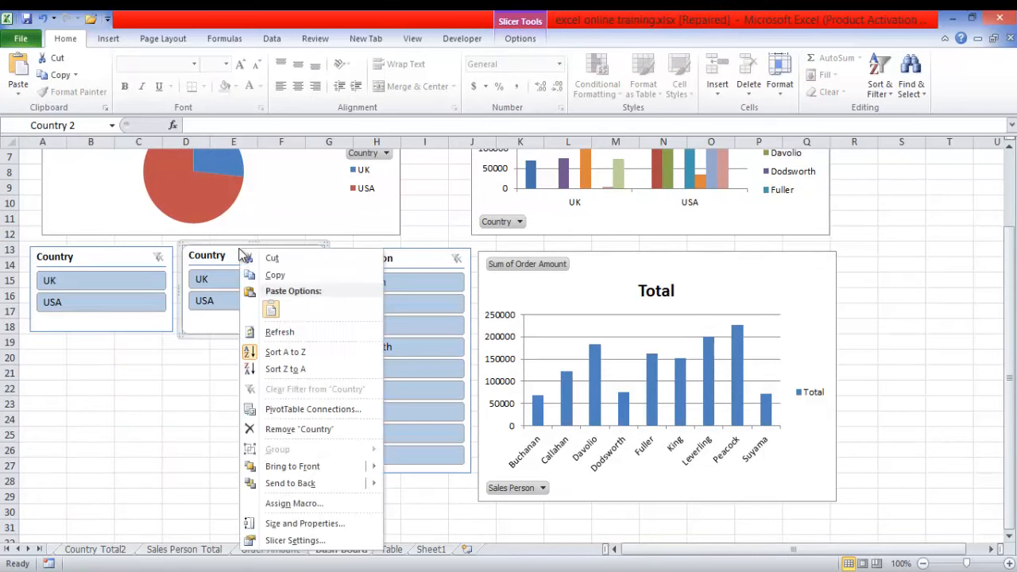
left_click(316, 540)
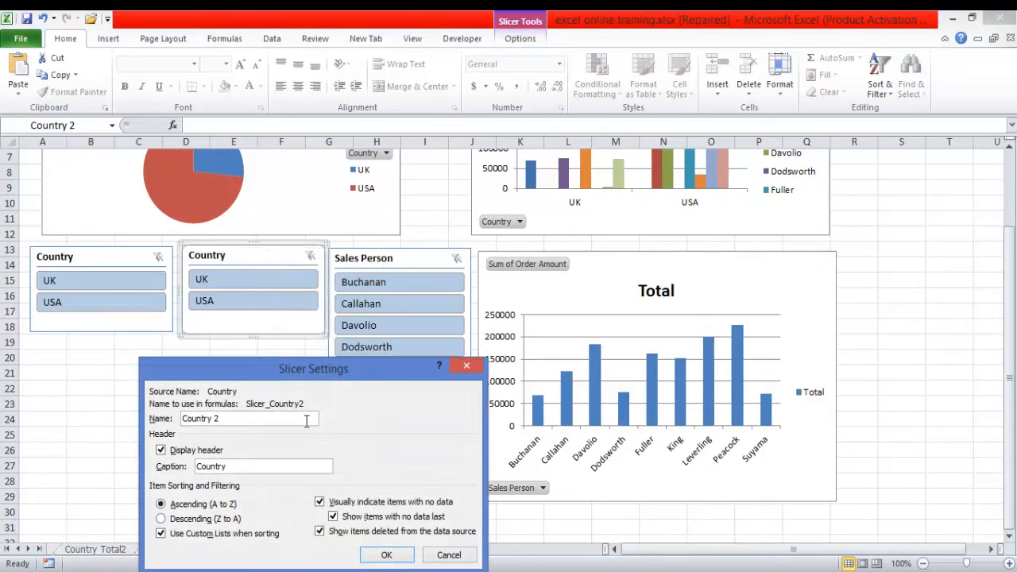
left_click_drag(367, 360, 493, 209)
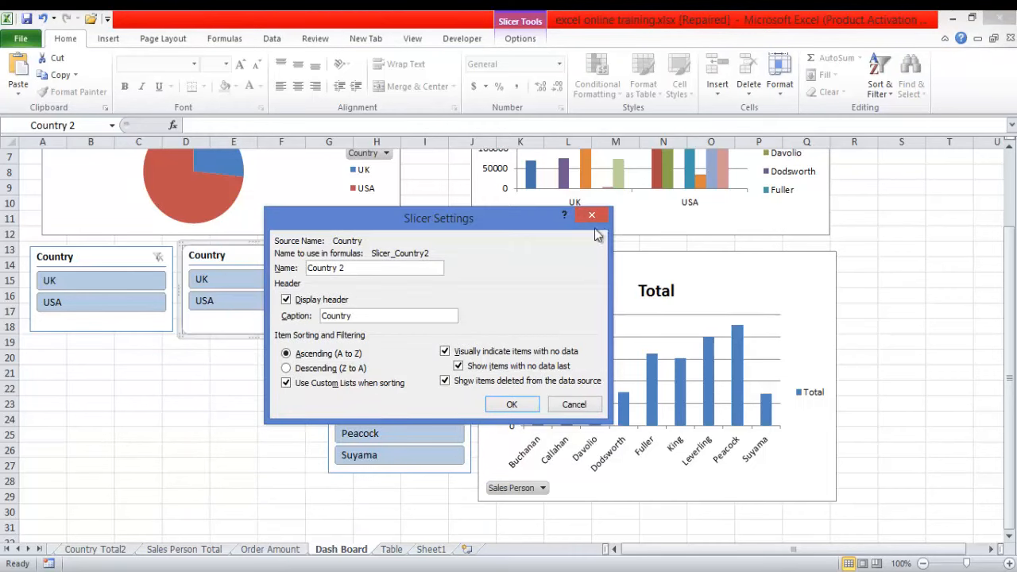
left_click(593, 214)
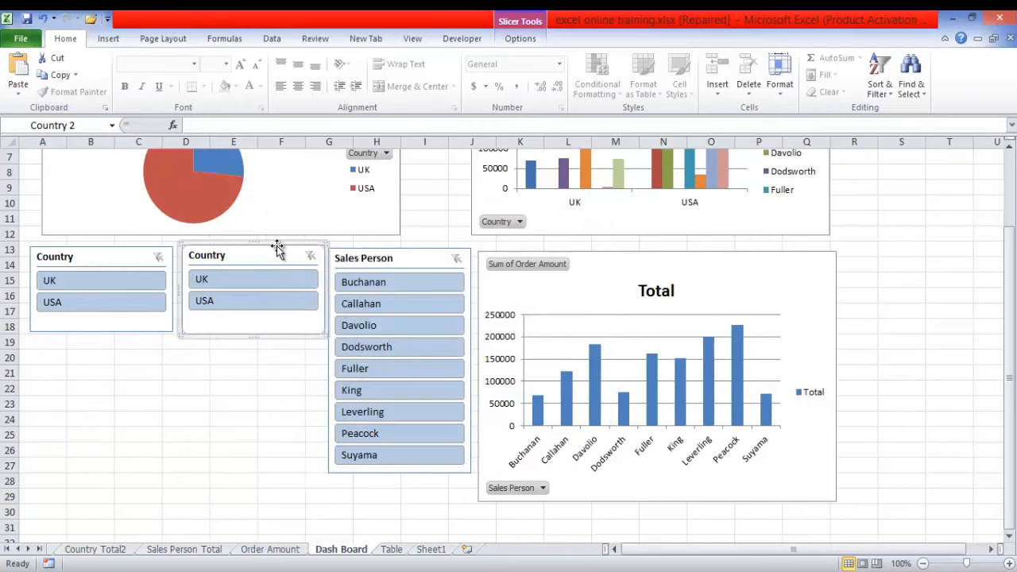
- Connect the second Country slicer to all three PivotTables, including PivotTable3 on Country Total2 and PivotTable2 on Sales Person Total
right_click(278, 249)
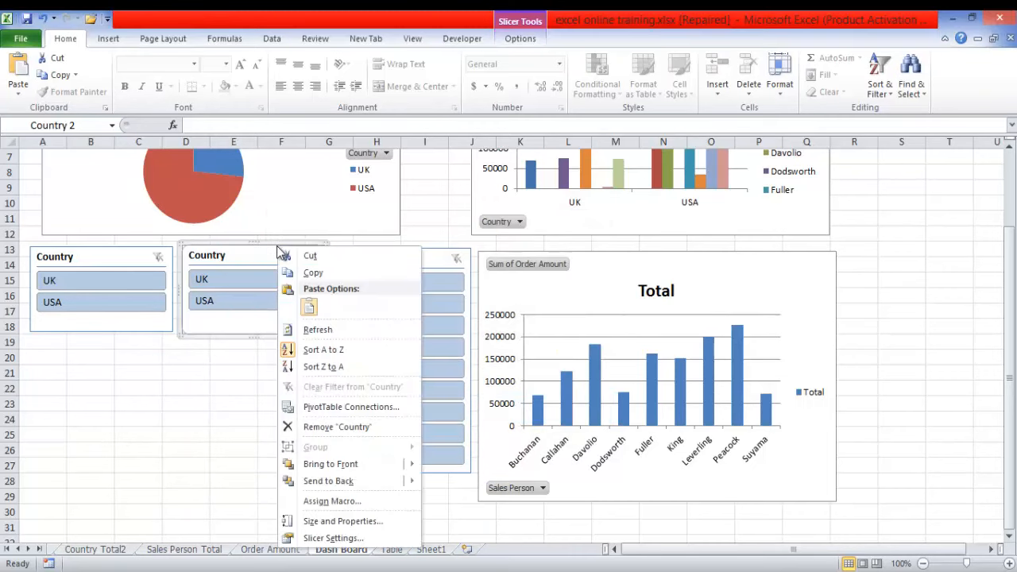
left_click(372, 407)
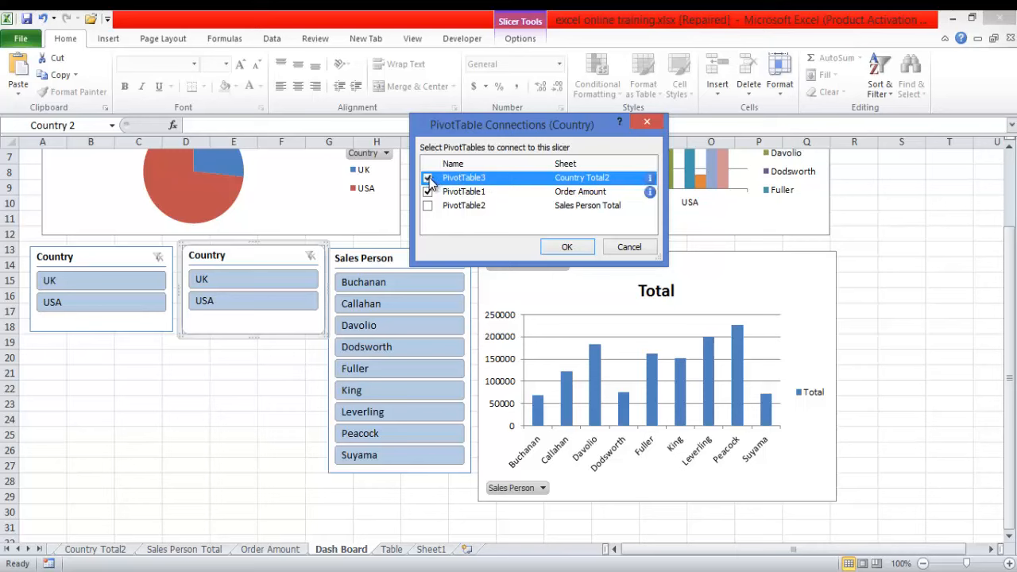
left_click(427, 206)
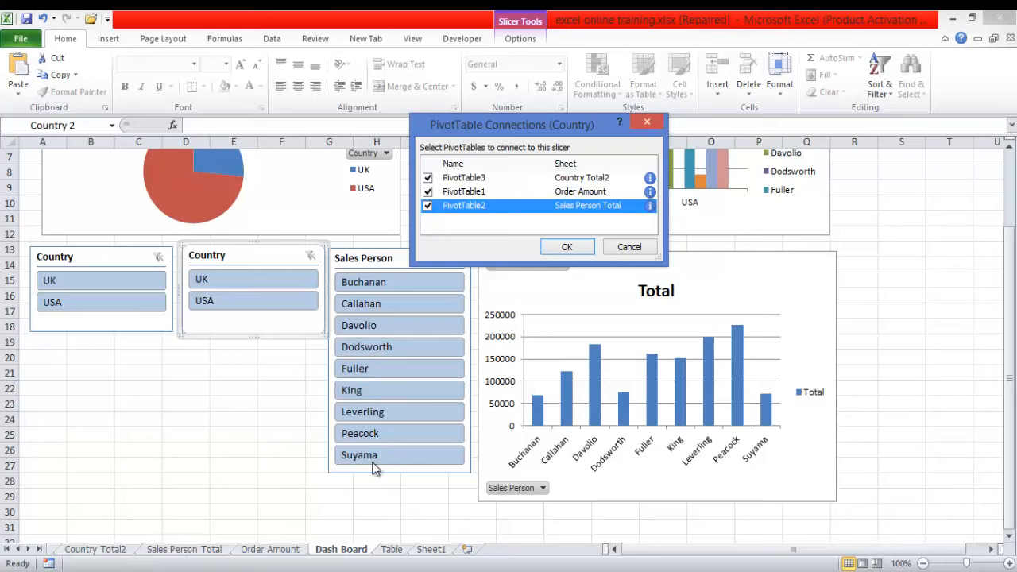
- Connect the second Country slicer to PivotTable1, PivotTable2 and PivotTable3, and try the Sales Person slicer by filtering to its first entry and clearing it
left_click(570, 247)
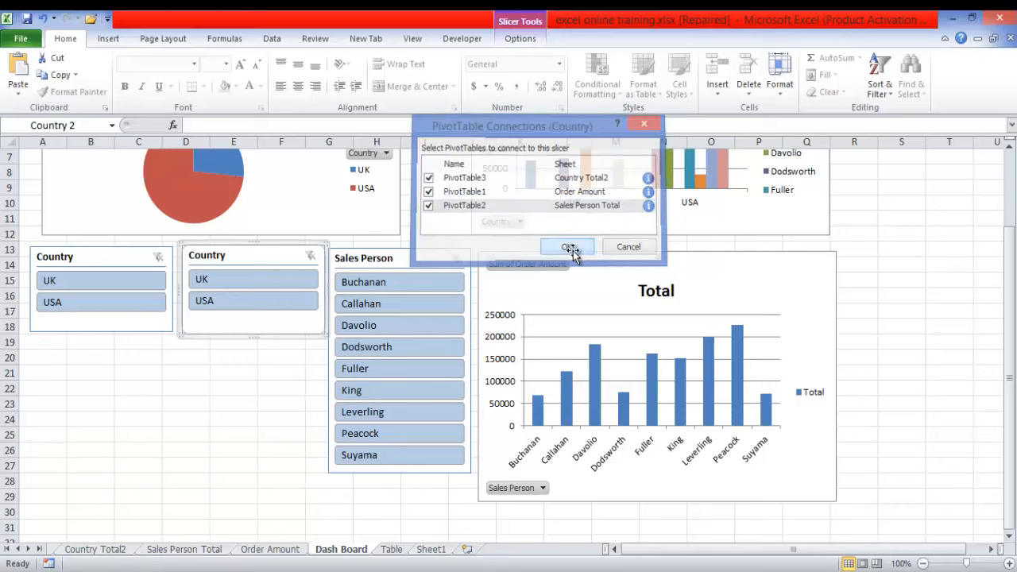
left_click(380, 283)
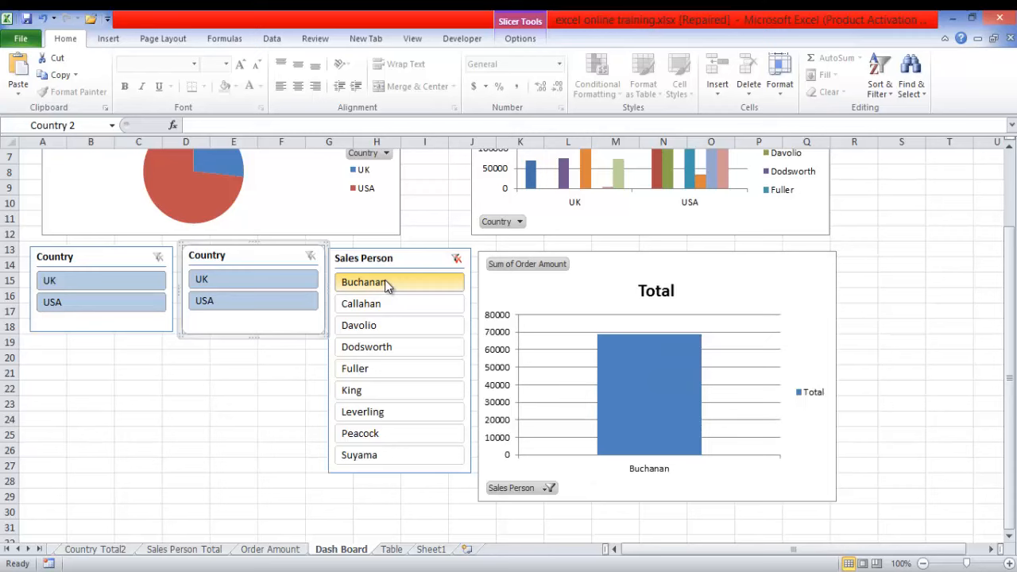
left_click(456, 259)
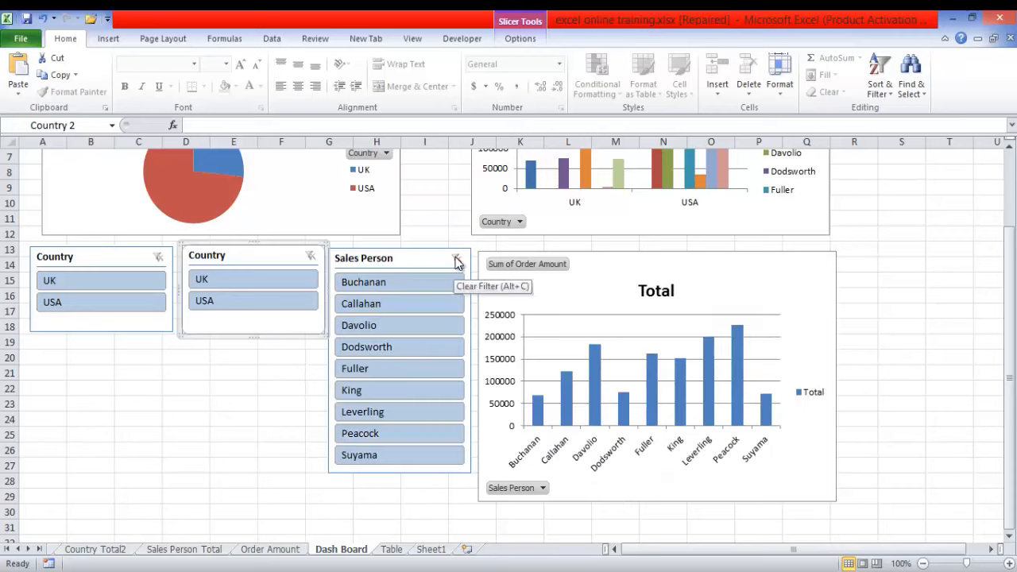
- Check which PivotTables each of the two Country slicers is connected to, leaving the connections as they are
right_click(269, 249)
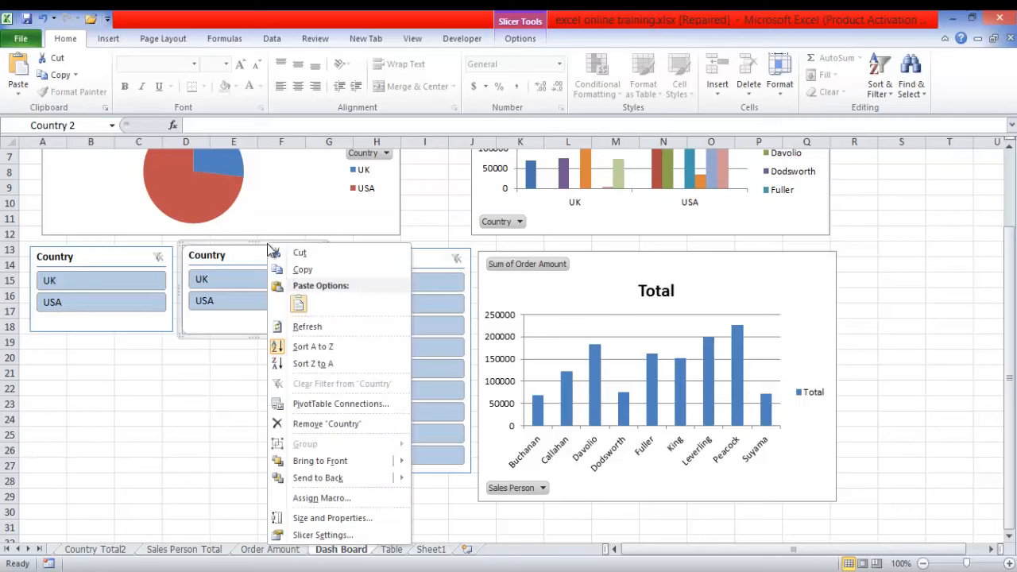
left_click(364, 405)
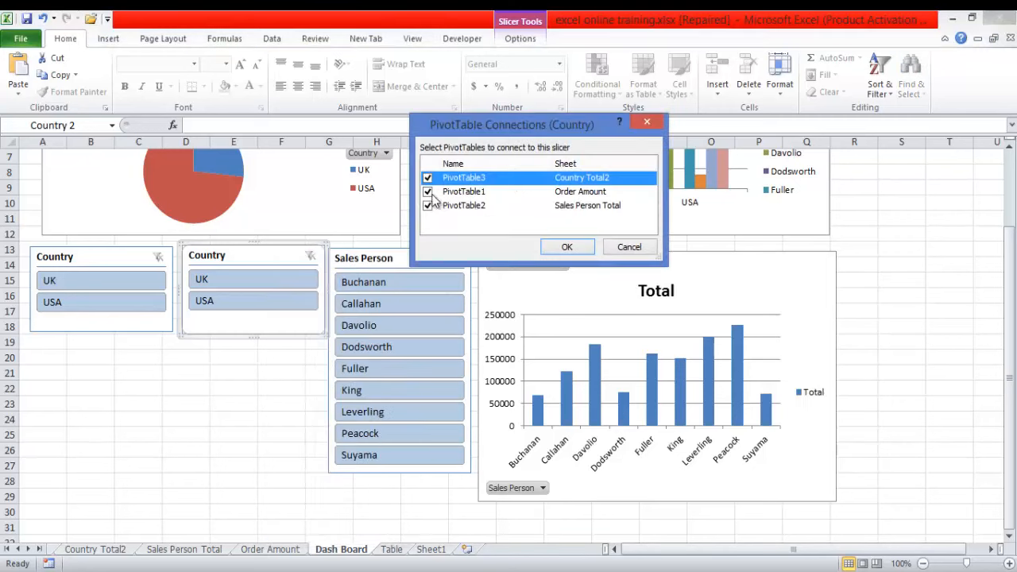
left_click(568, 247)
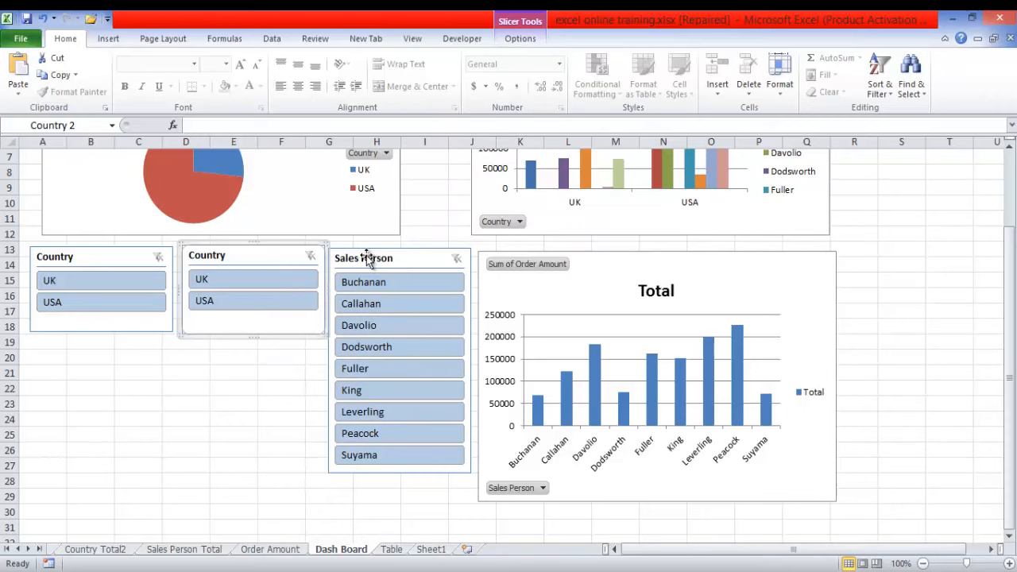
left_click(118, 247)
right_click(121, 252)
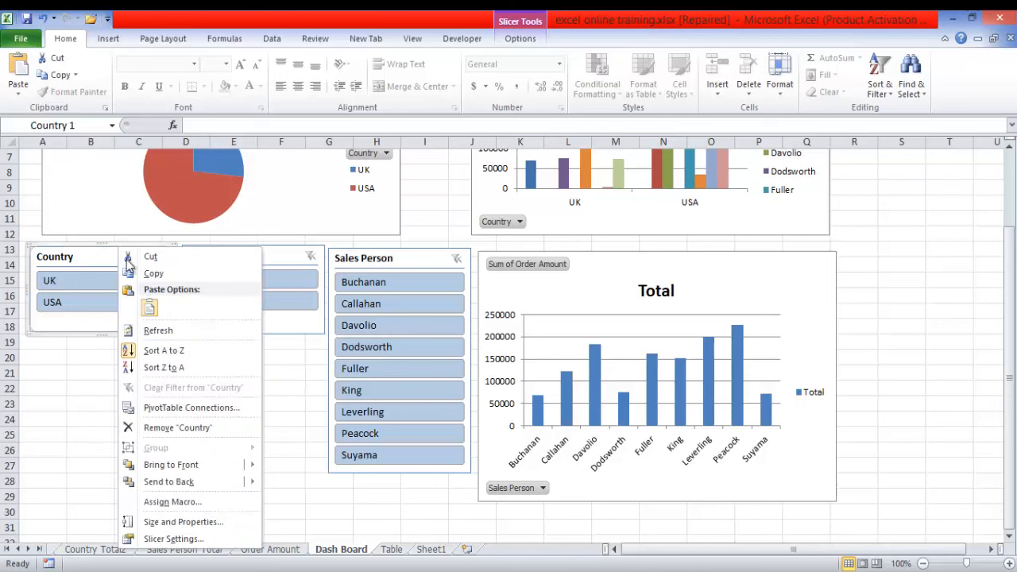
left_click(197, 407)
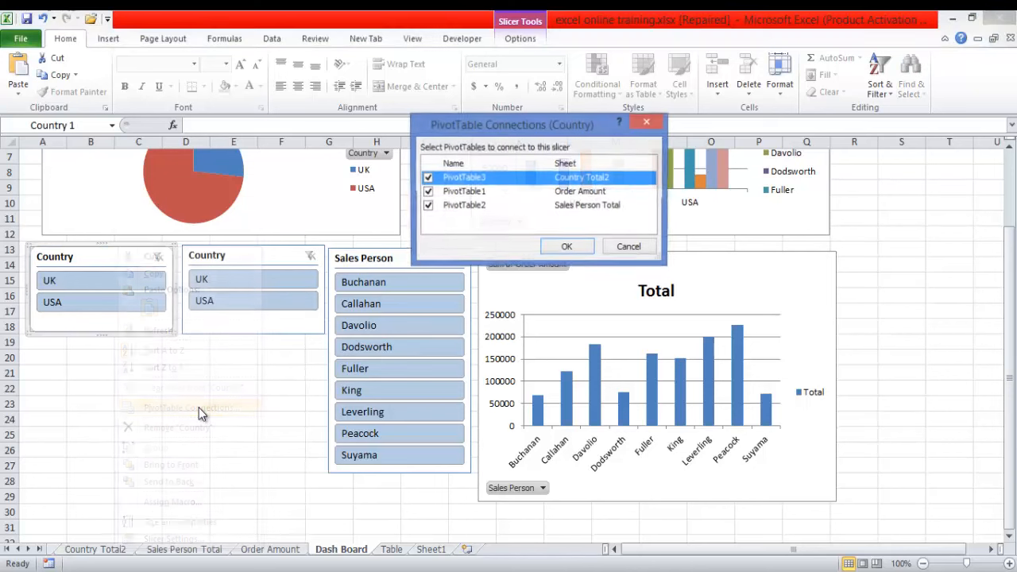
left_click(566, 246)
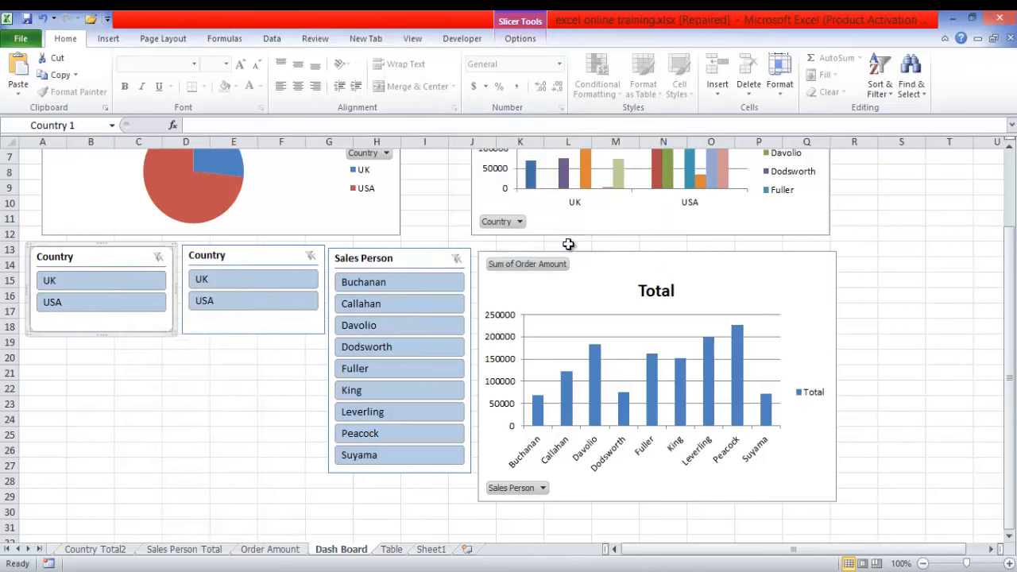
- Filter the dashboard to the second entry in the Sales Person slicer, and clear that filter
left_click(387, 303)
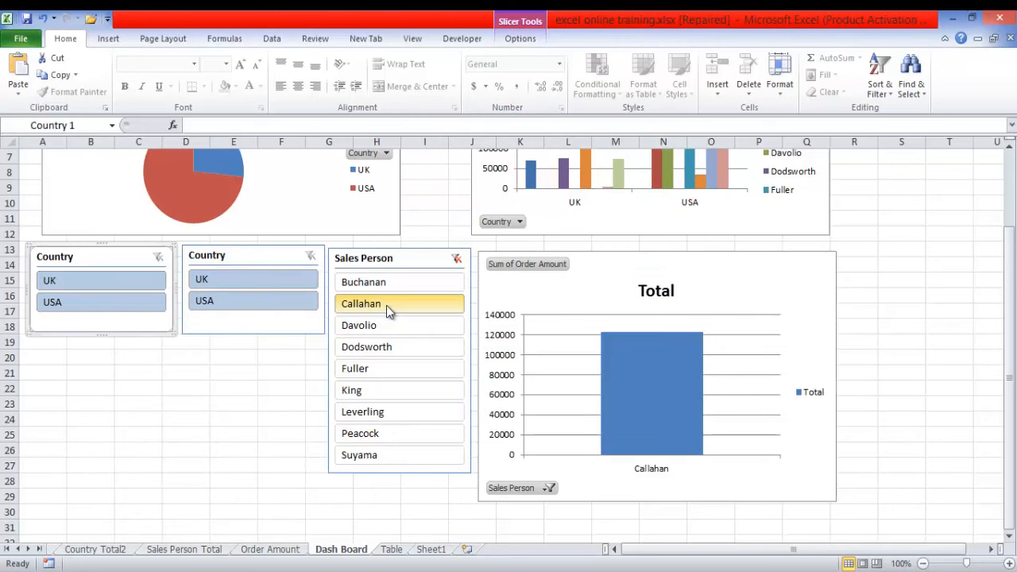
left_click(457, 260)
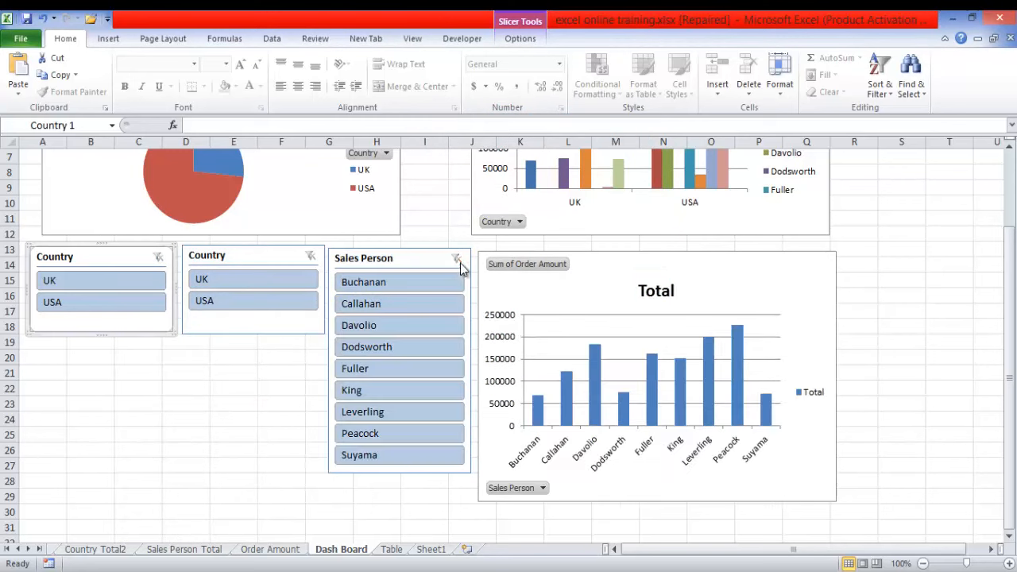
- Alternate the second Country slicer between UK and USA to compare all three charts, and clear the country filter
left_click(228, 284)
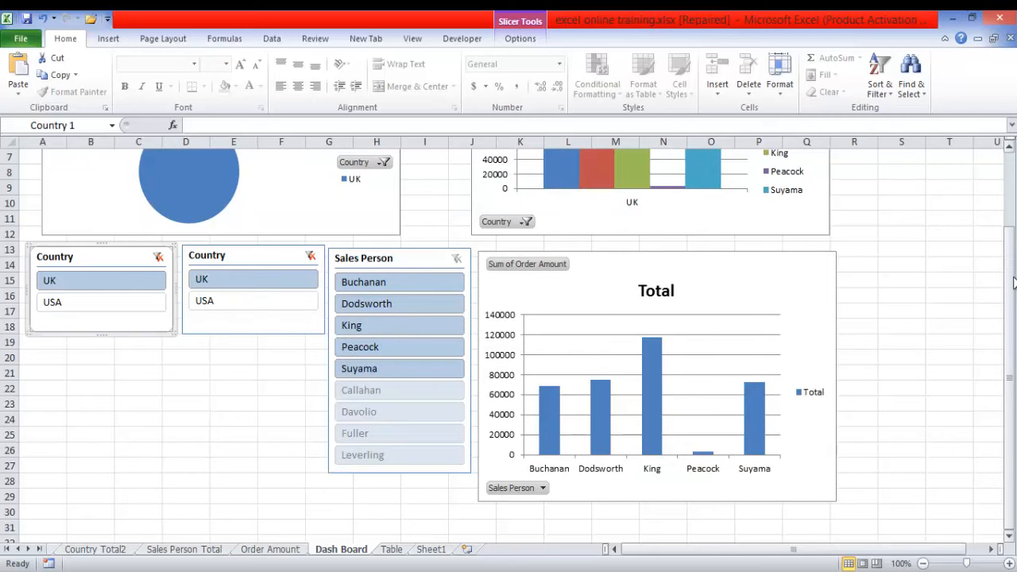
left_click_drag(1012, 249, 1008, 225)
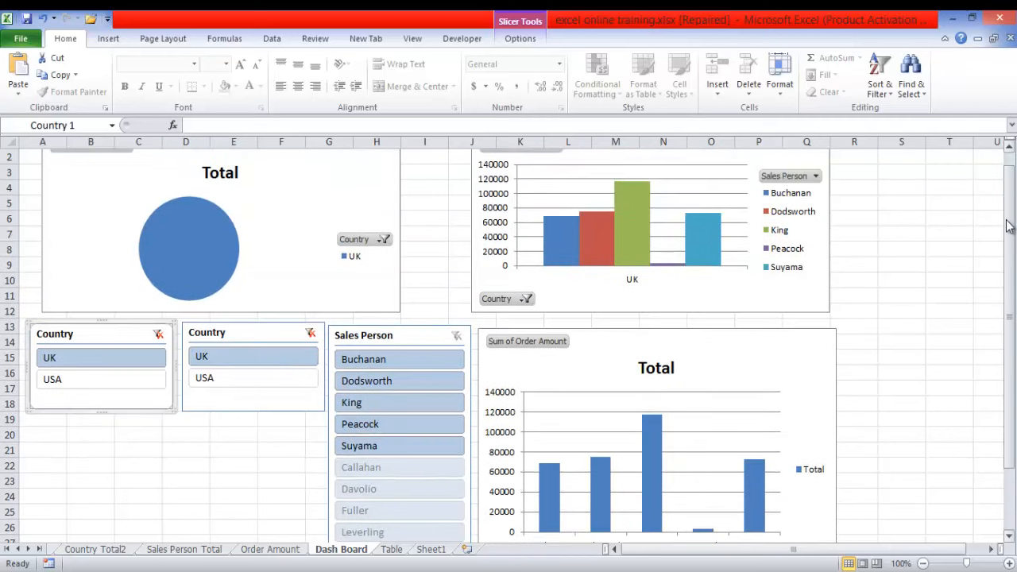
left_click(225, 371)
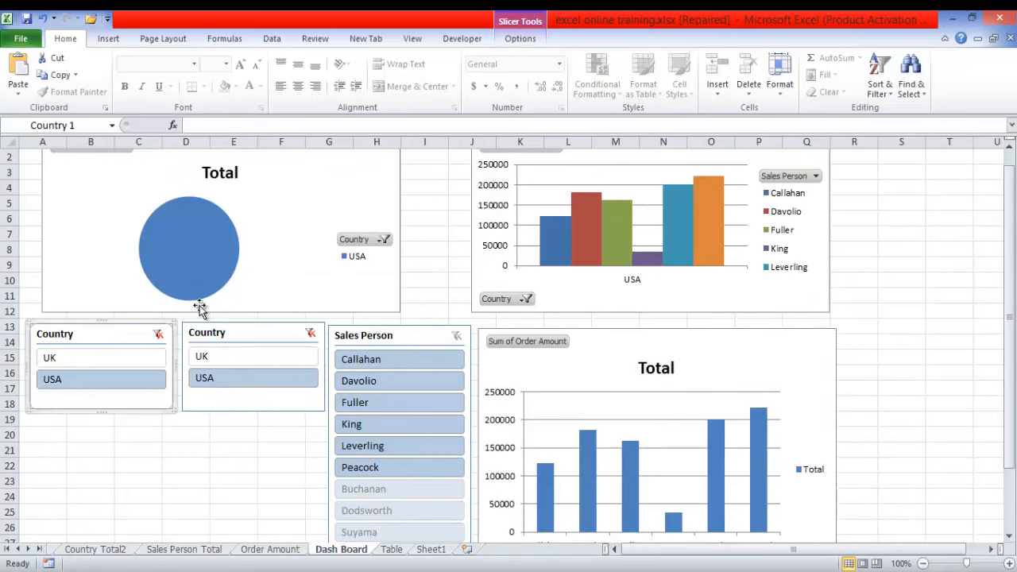
left_click(218, 358)
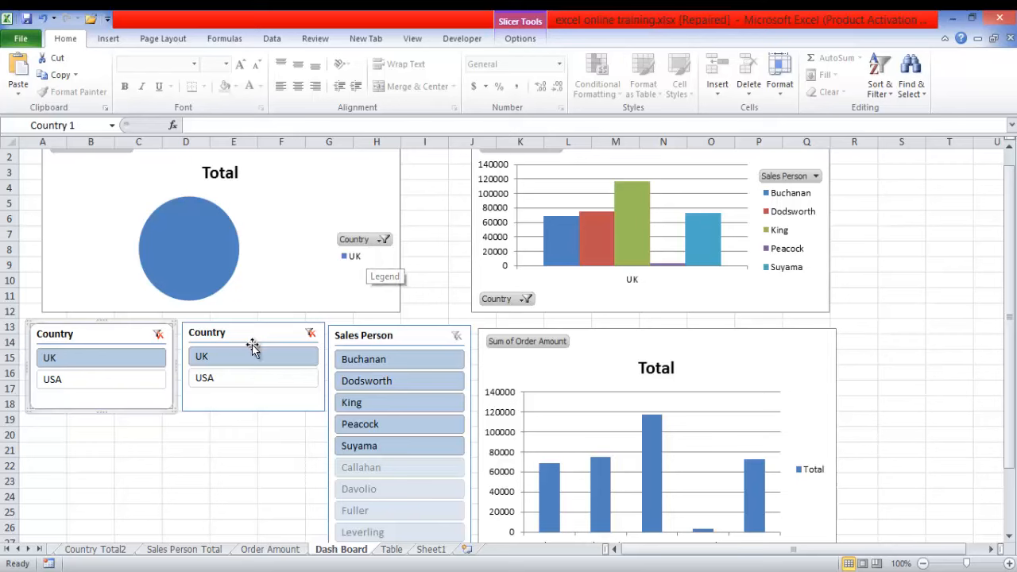
left_click(240, 377)
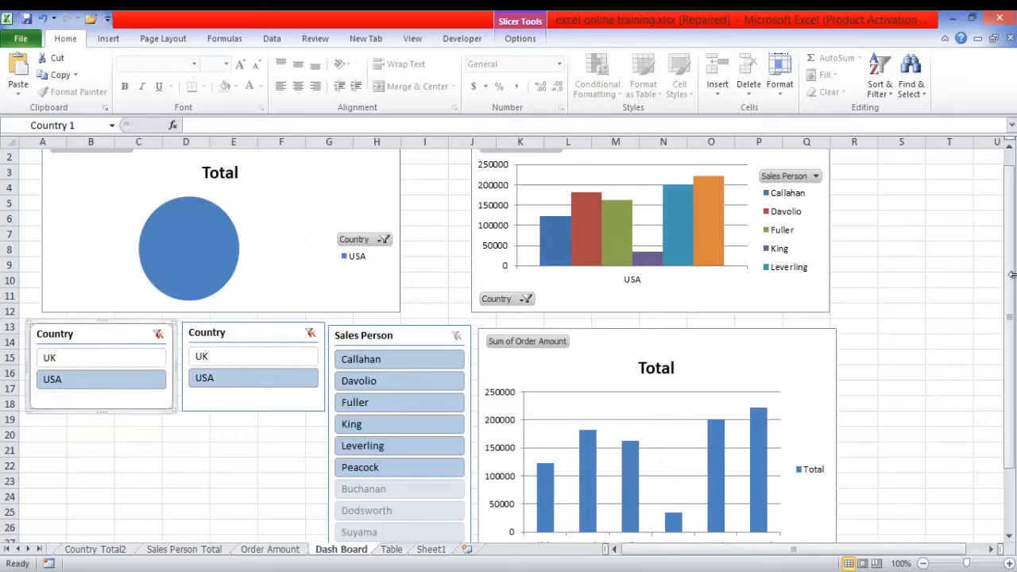
left_click_drag(1013, 278, 1010, 306)
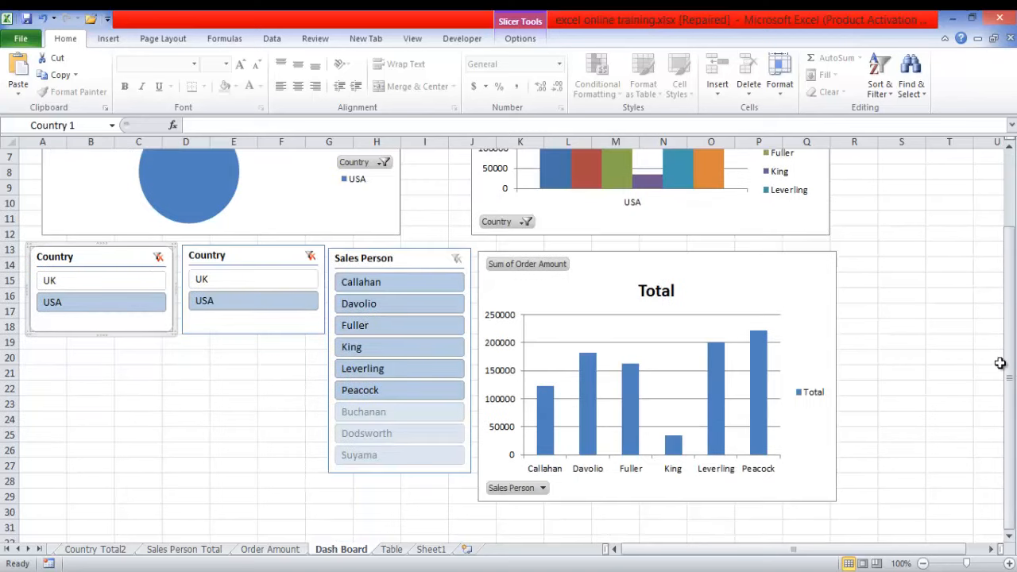
left_click(310, 256)
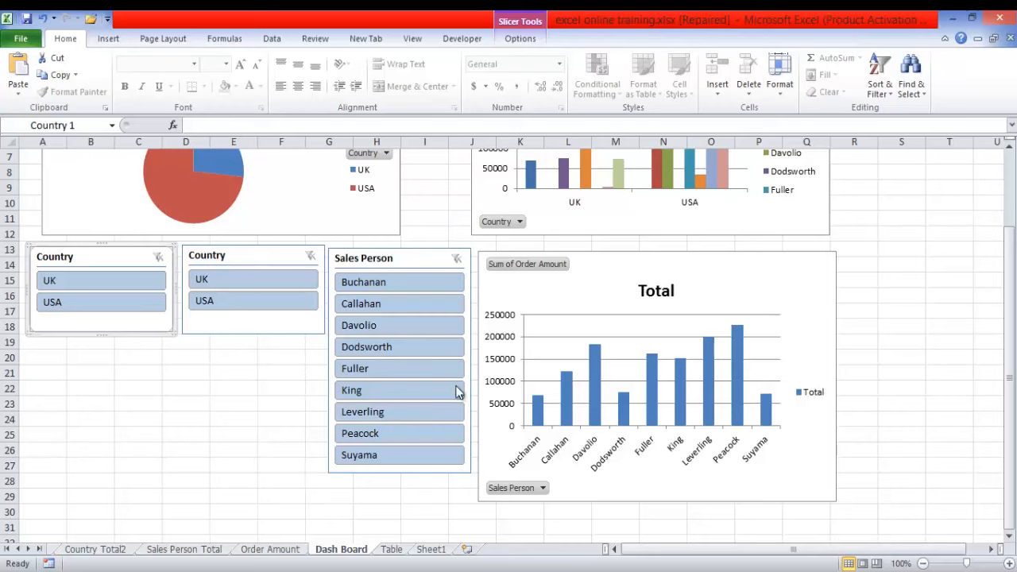
- Filter by USA and UK again to examine how the Sales Person list responds, and clear the Country slicer
left_click(242, 299)
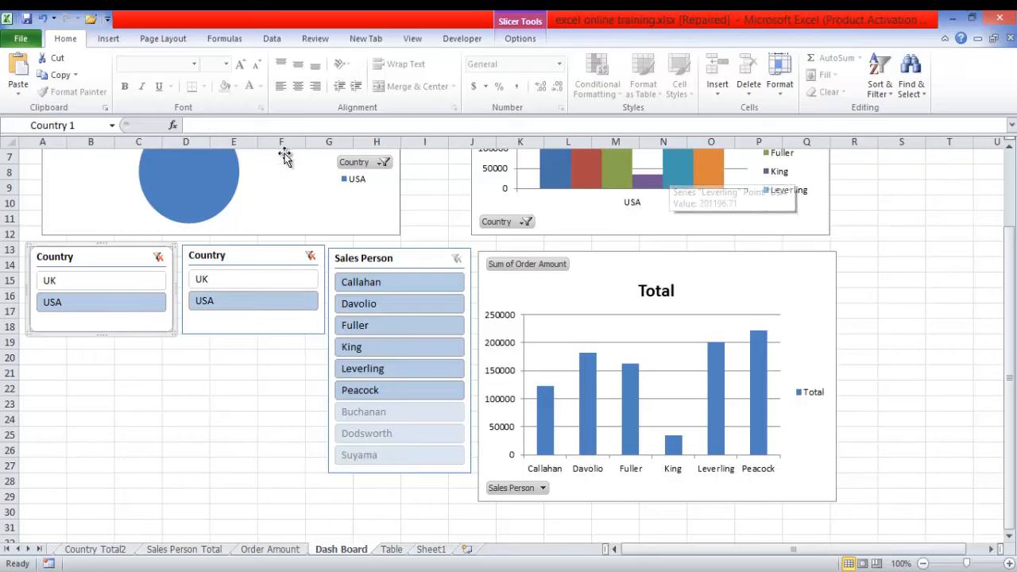
left_click(220, 277)
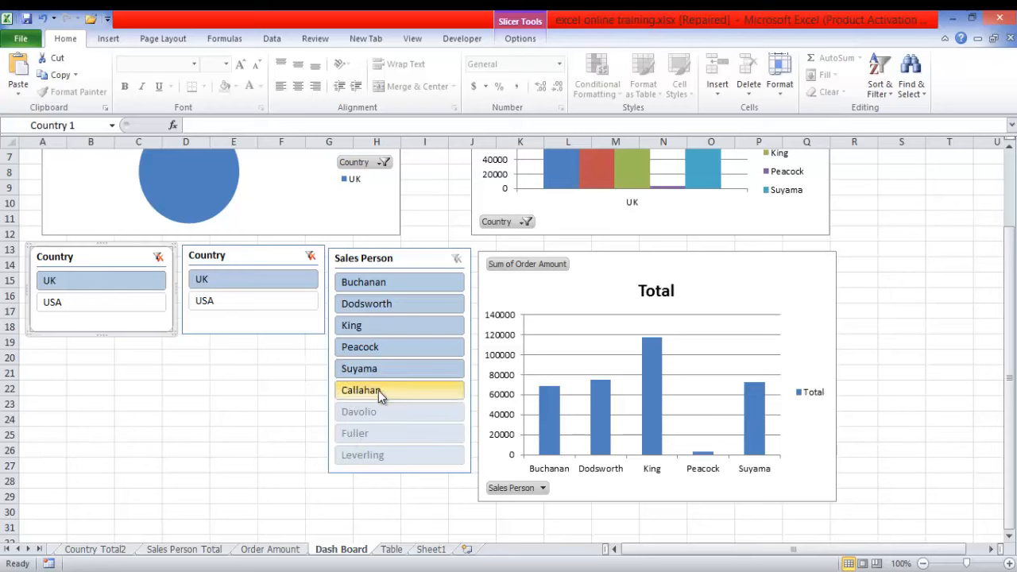
left_click(239, 286)
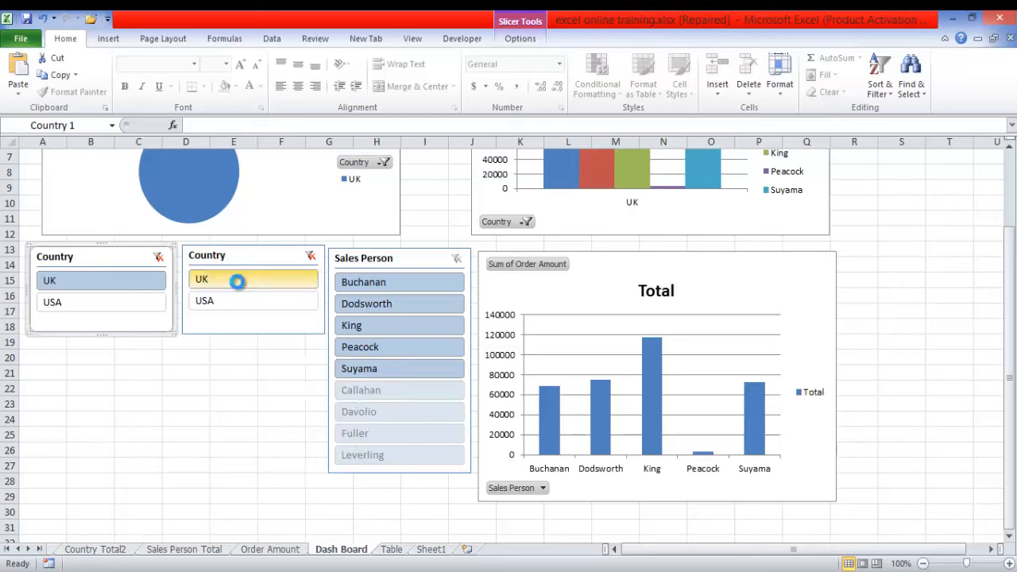
left_click(239, 300)
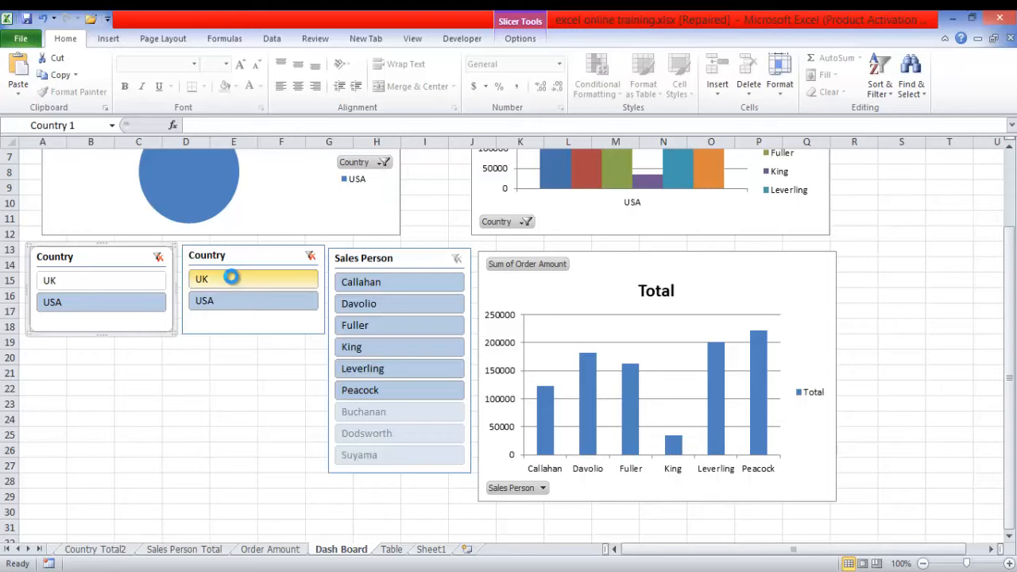
left_click(231, 278)
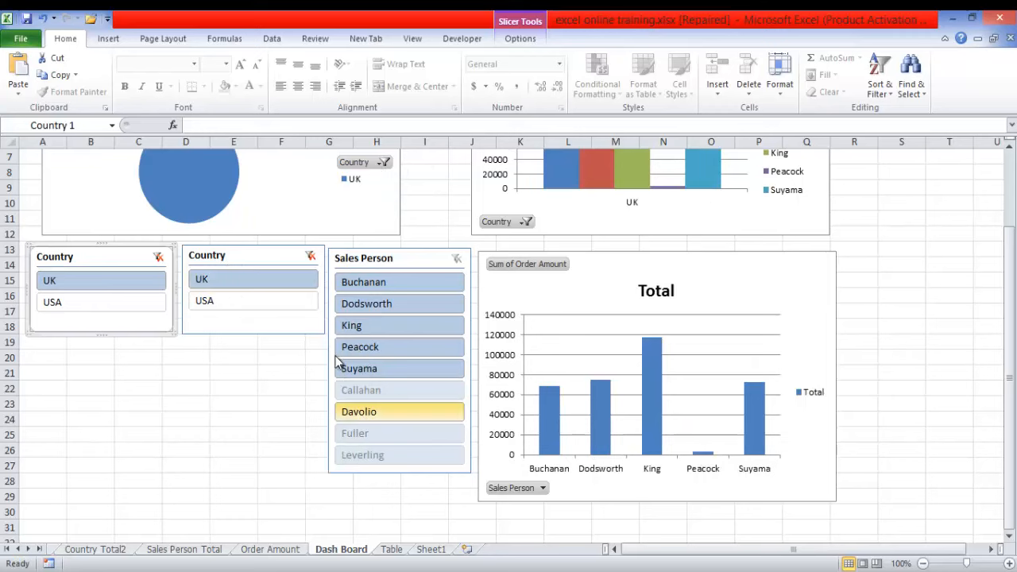
left_click(310, 256)
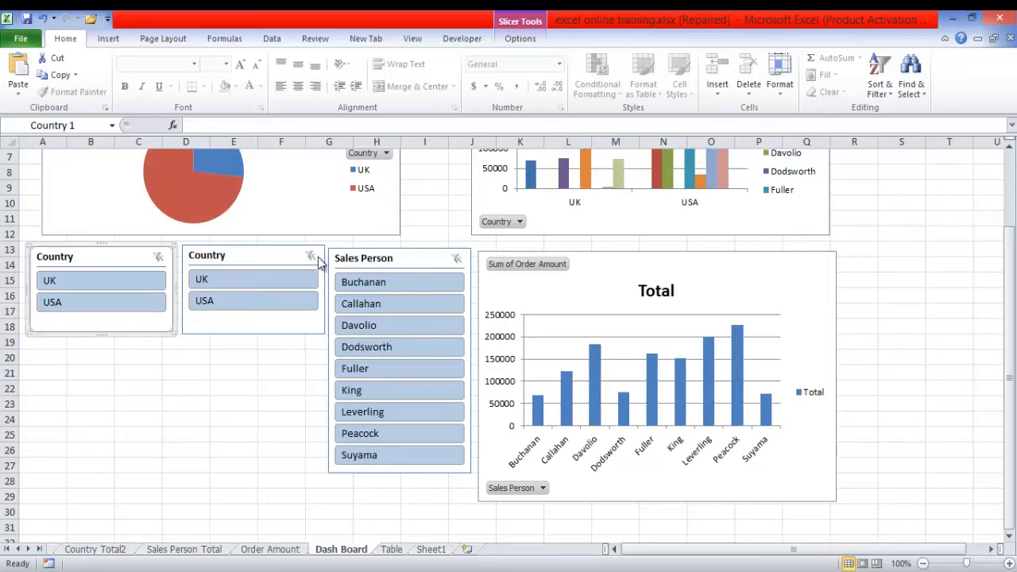
- Test the Sales Person slicer on the charts with its sixth entry, and clear the filter
left_click(378, 389)
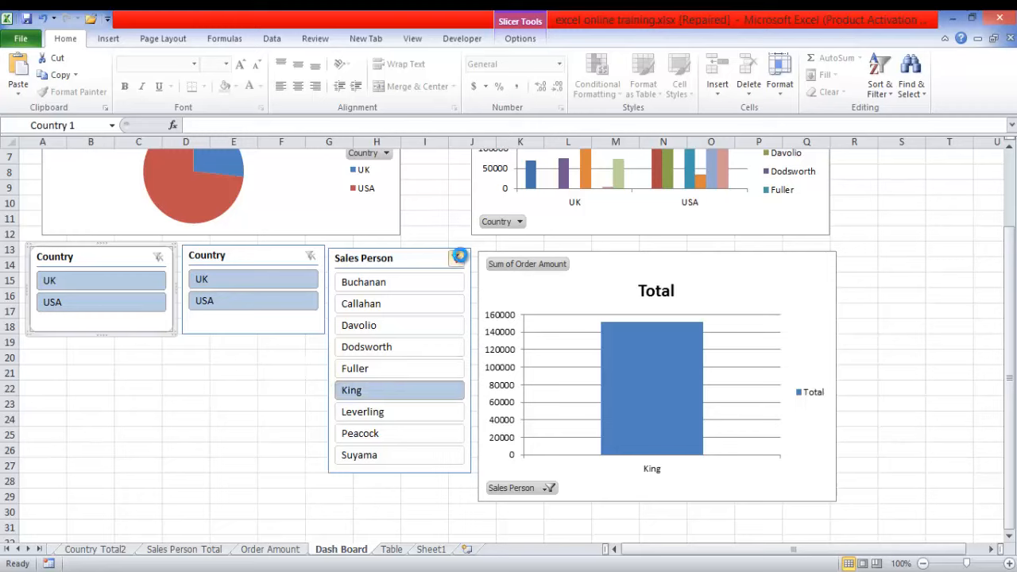
left_click(458, 259)
- Connect the Sales Person slicer to PivotTable3, the source of the country pie chart, alongside both Country slicers
left_click(527, 39)
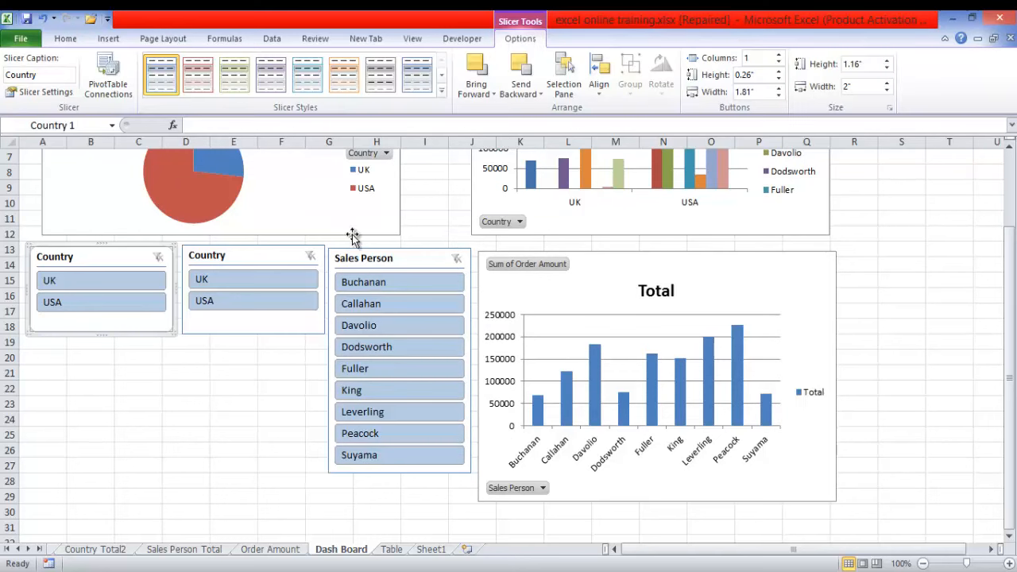
left_click(281, 268)
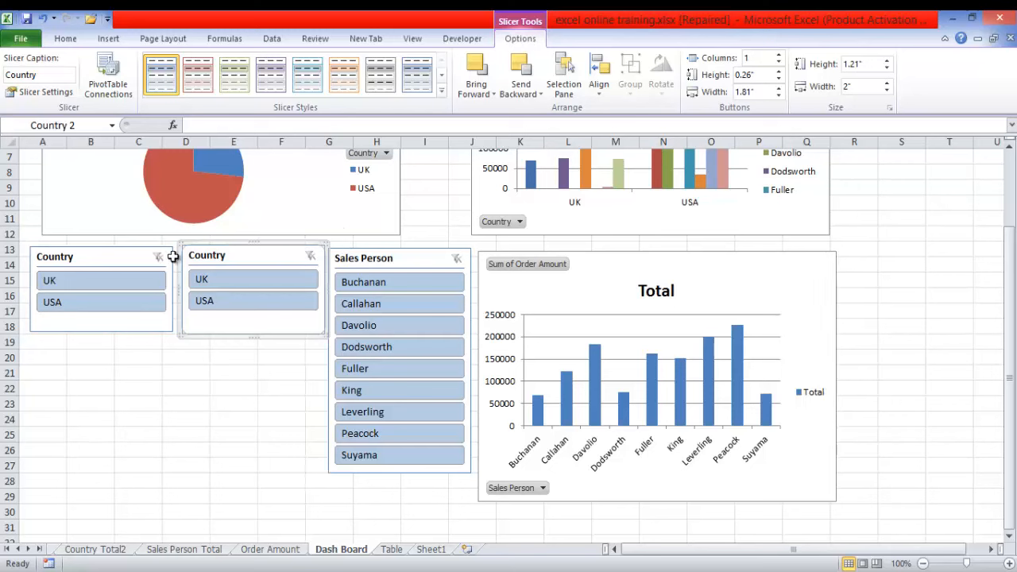
left_click(148, 254)
left_click(139, 216)
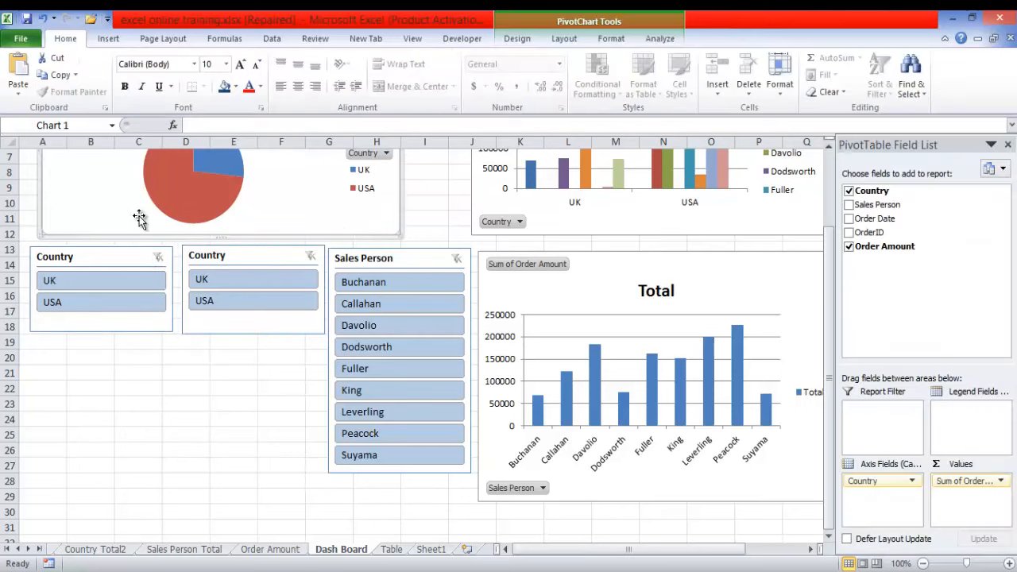
left_click(659, 39)
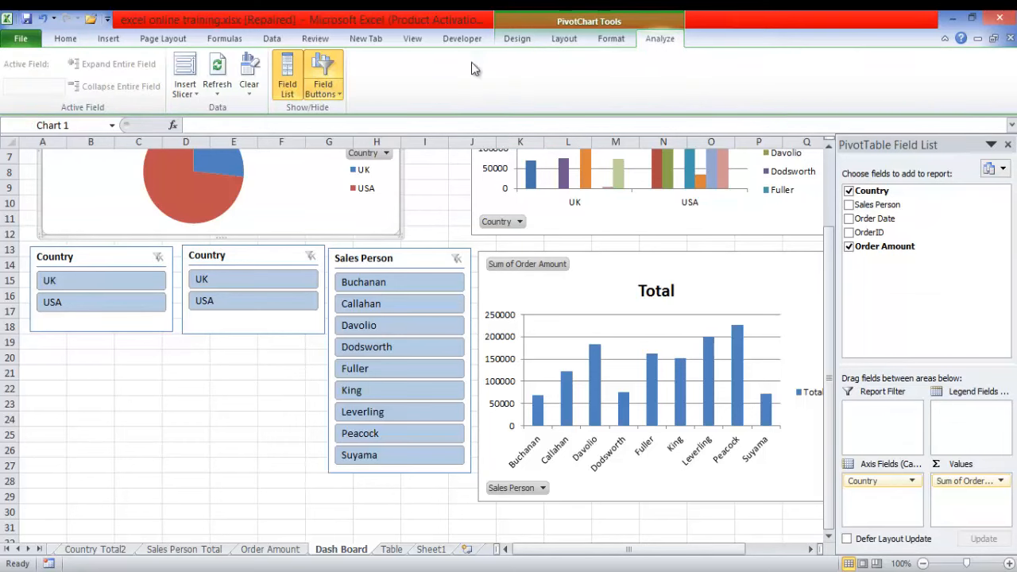
left_click(196, 97)
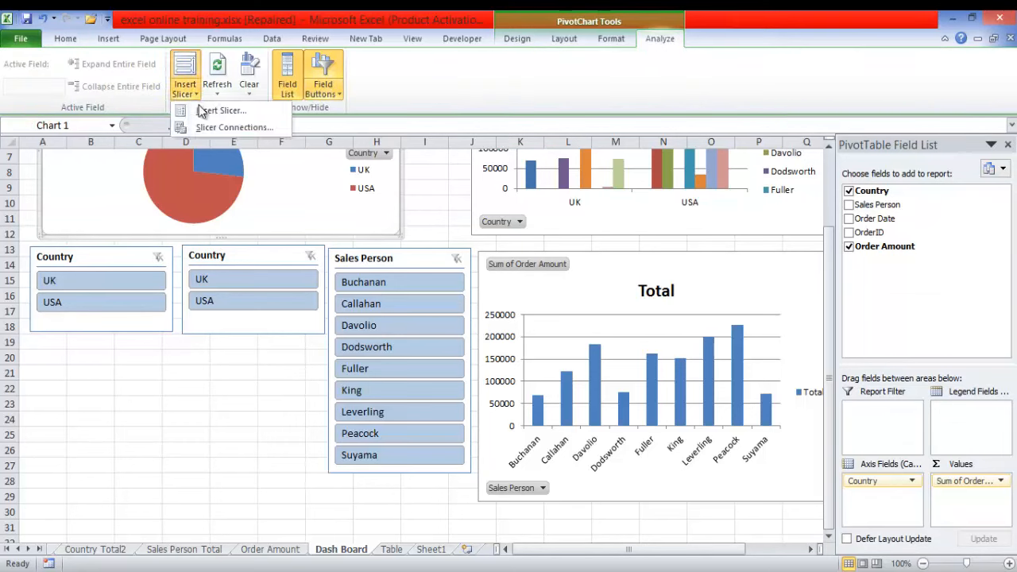
left_click(211, 126)
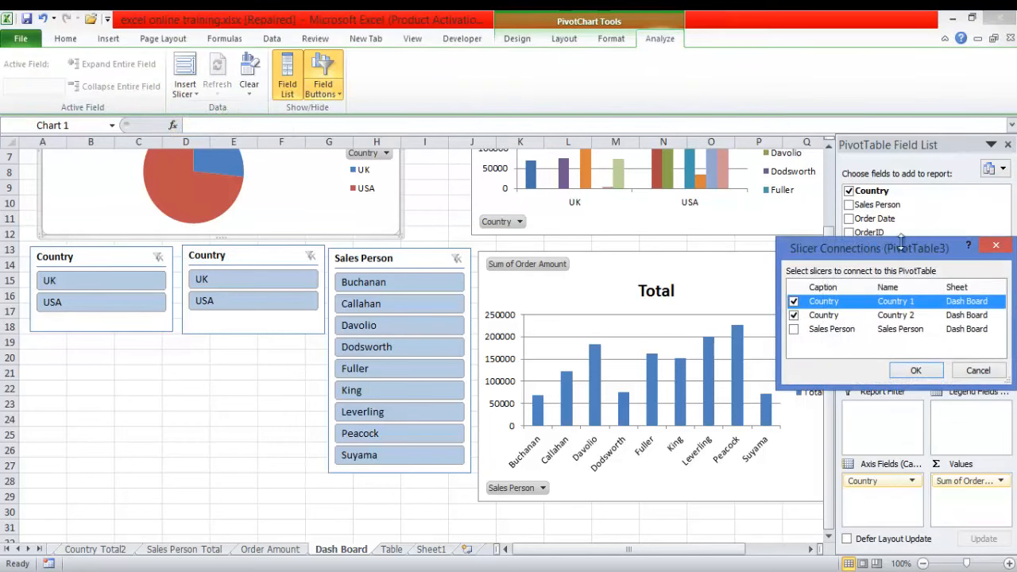
left_click_drag(904, 254, 689, 181)
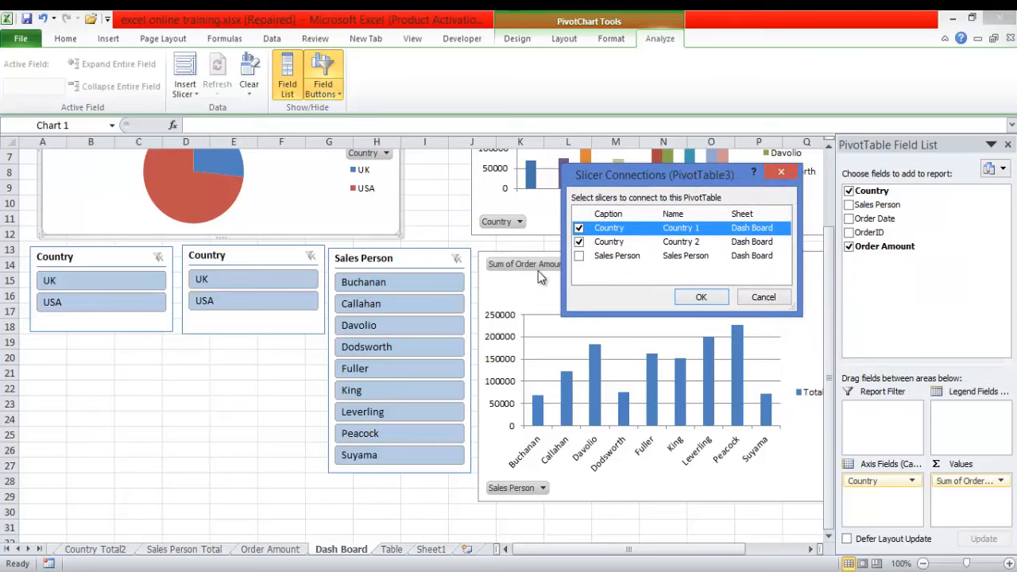
left_click(579, 255)
left_click(702, 297)
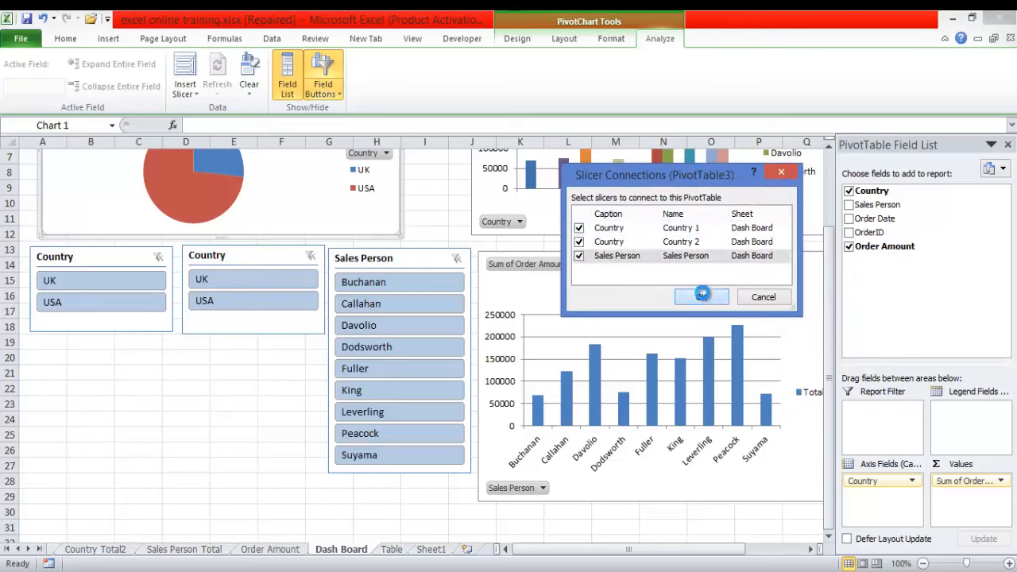
- Filter the dashboard by the third and the fifth entry of the Sales Person slicer to test its pie chart connection
left_click(400, 324)
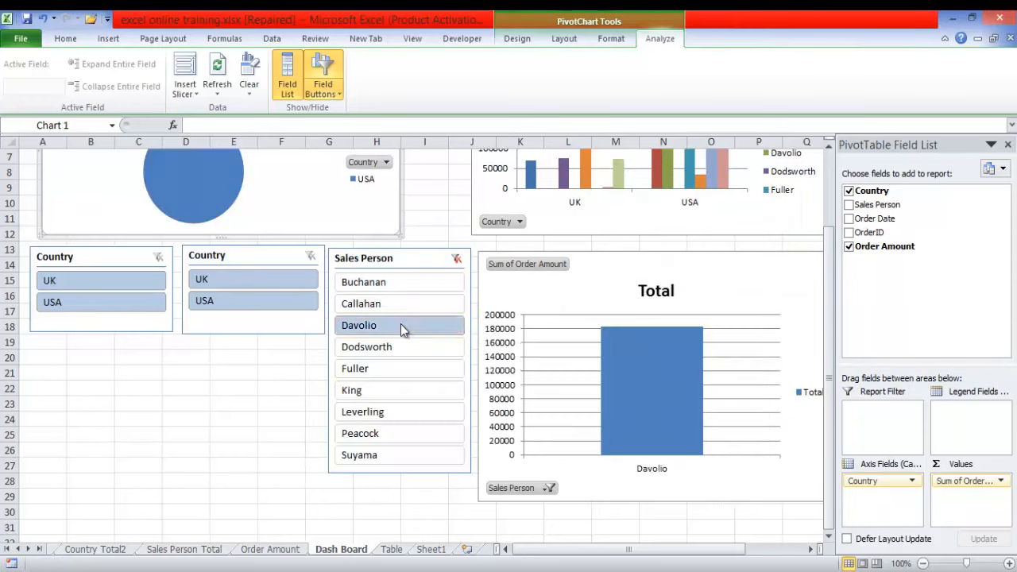
left_click(397, 367)
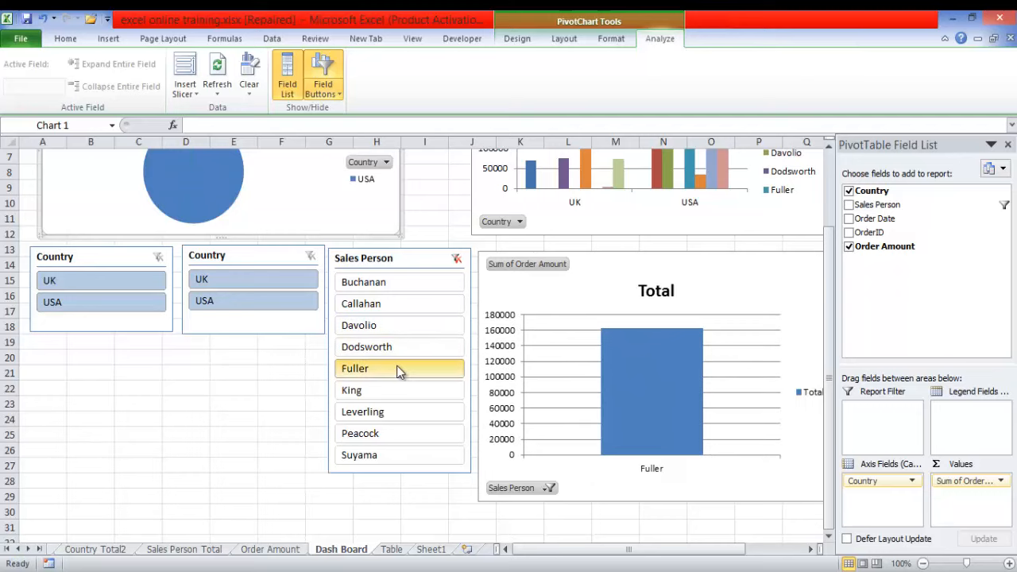
- Filter the dashboard by the seventh, eighth and ninth entries of the Sales Person slicer in turn, and clear the filter
left_click(397, 410)
left_click(397, 437)
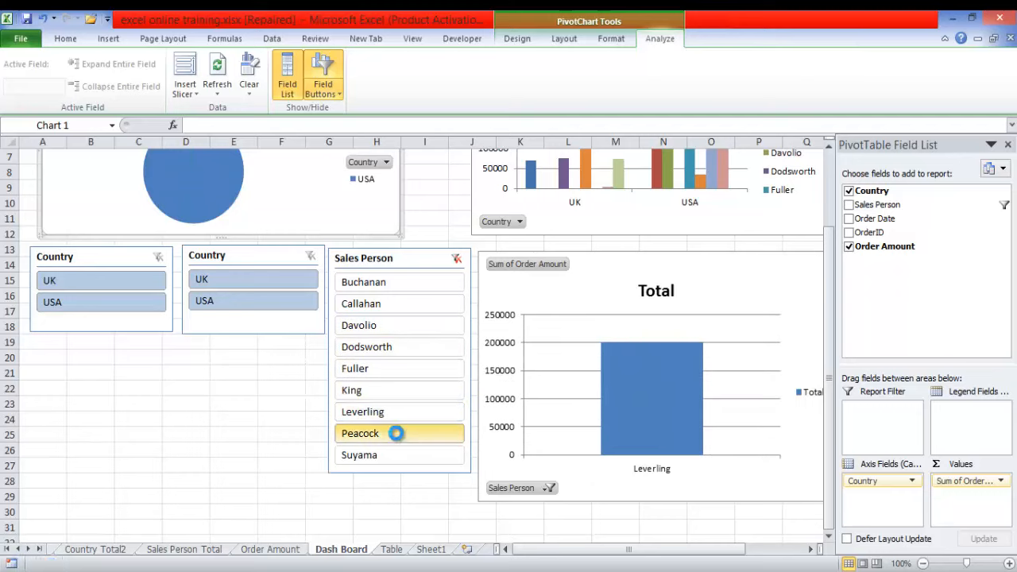
left_click(397, 459)
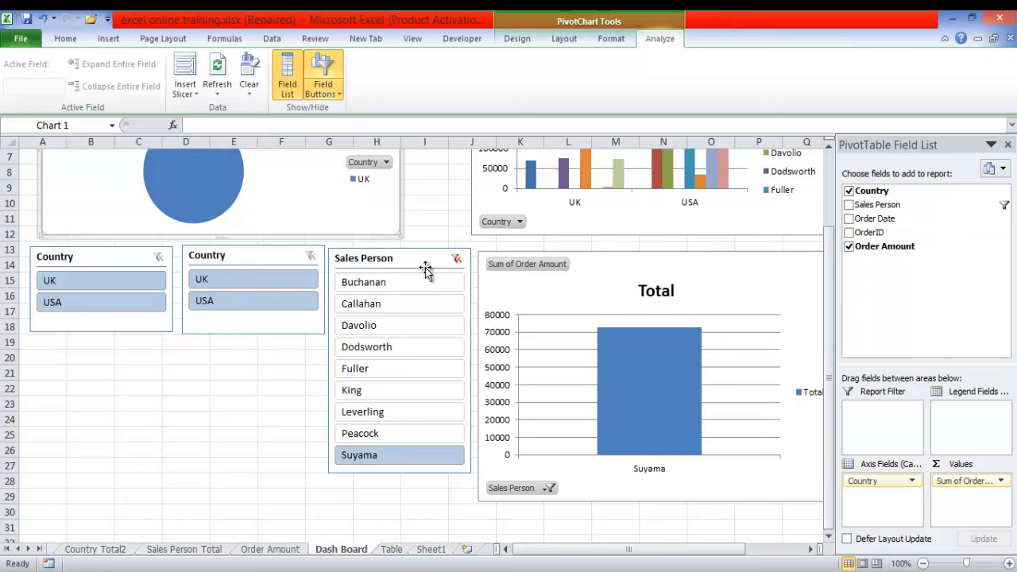
left_click(456, 258)
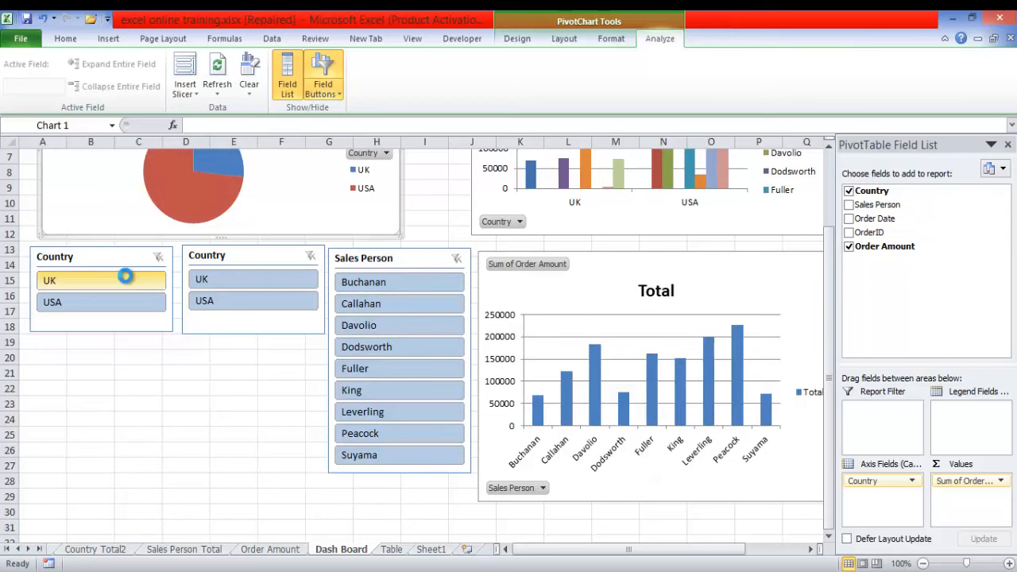
- Test the charts with UK and USA alternately using both Country slicers, and clear the Country filter
left_click(127, 278)
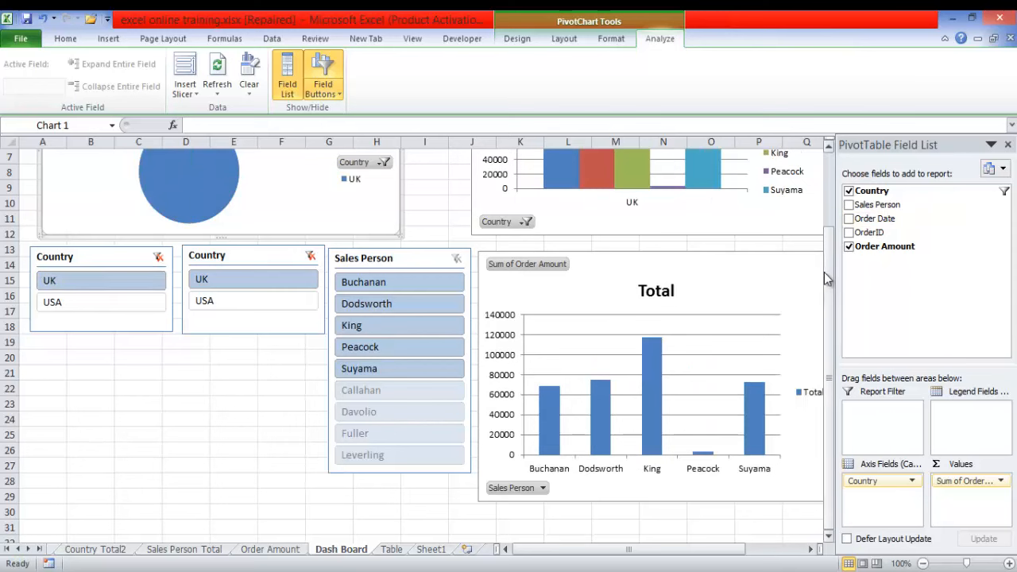
scroll(338, 310, "up", 2)
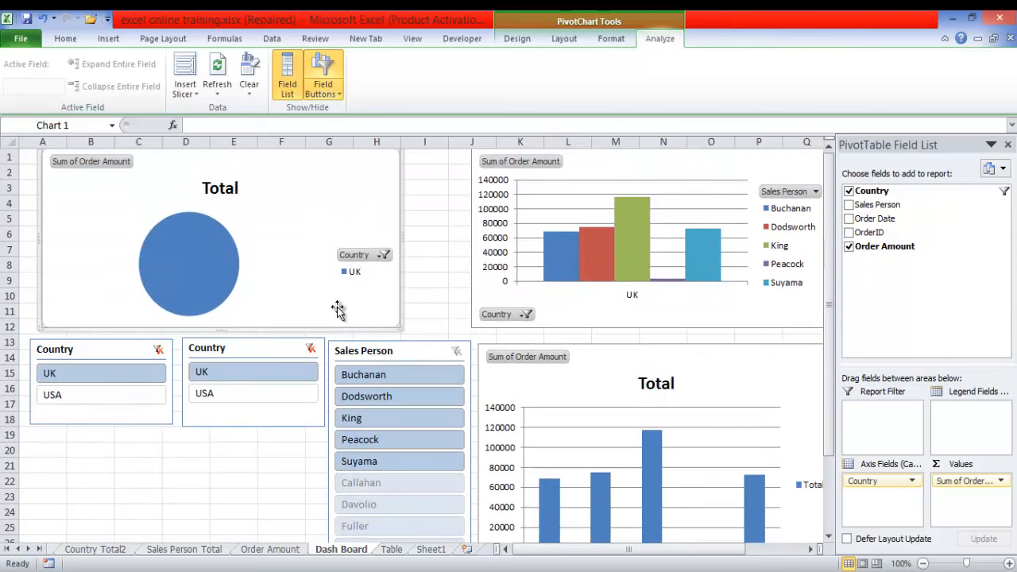
left_click(96, 395)
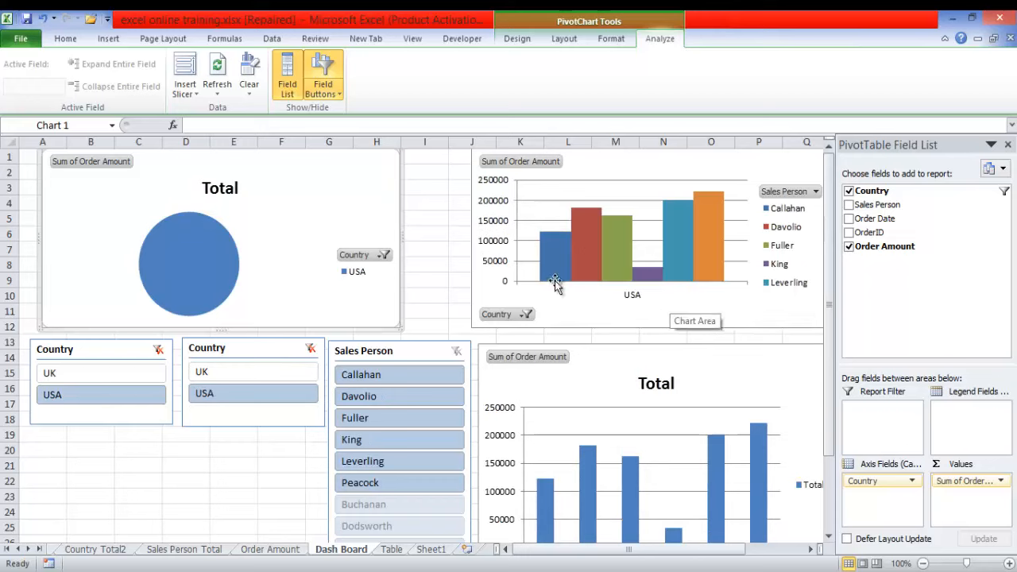
left_click(220, 376)
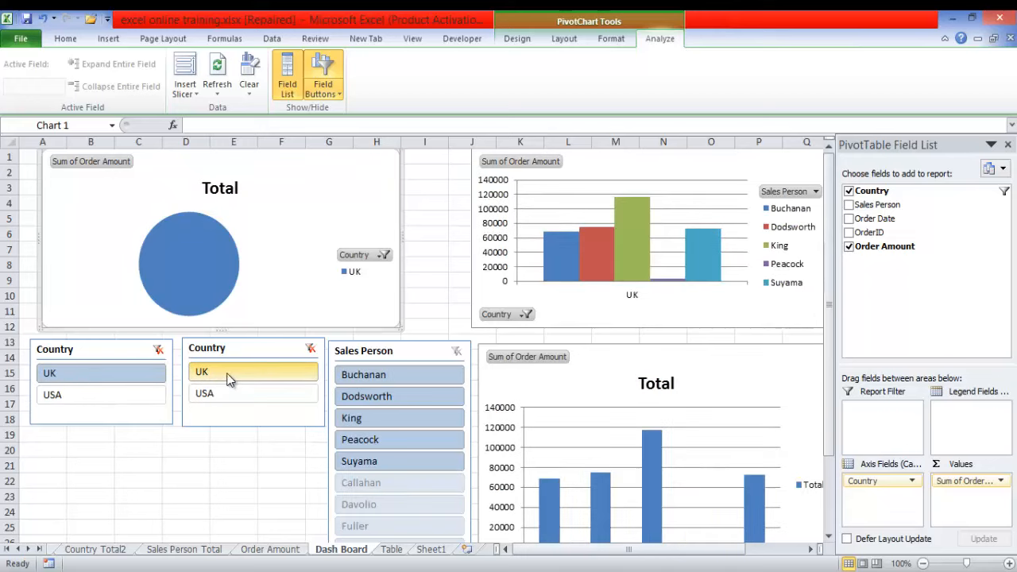
left_click_drag(828, 333, 827, 304)
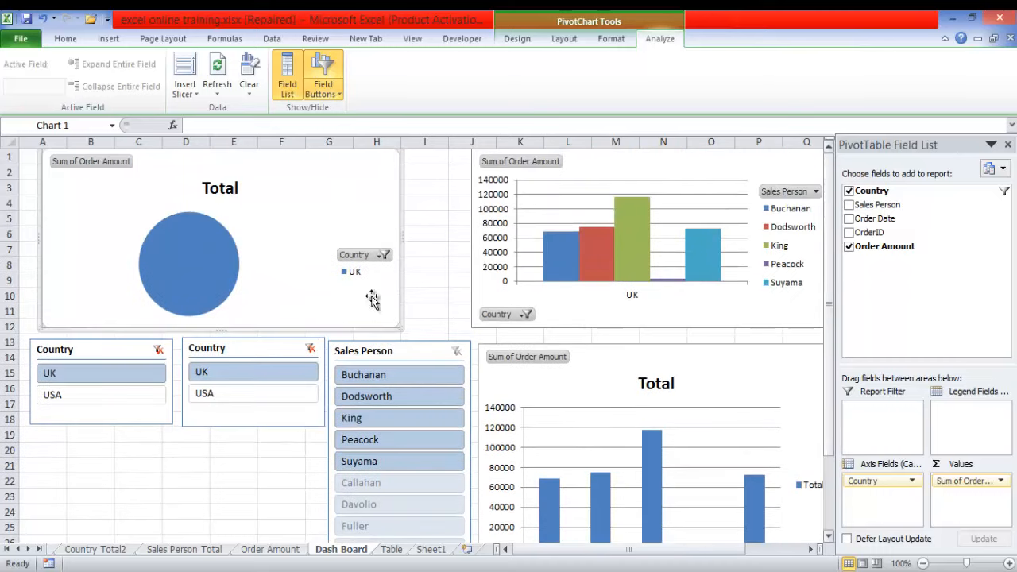
left_click(101, 401)
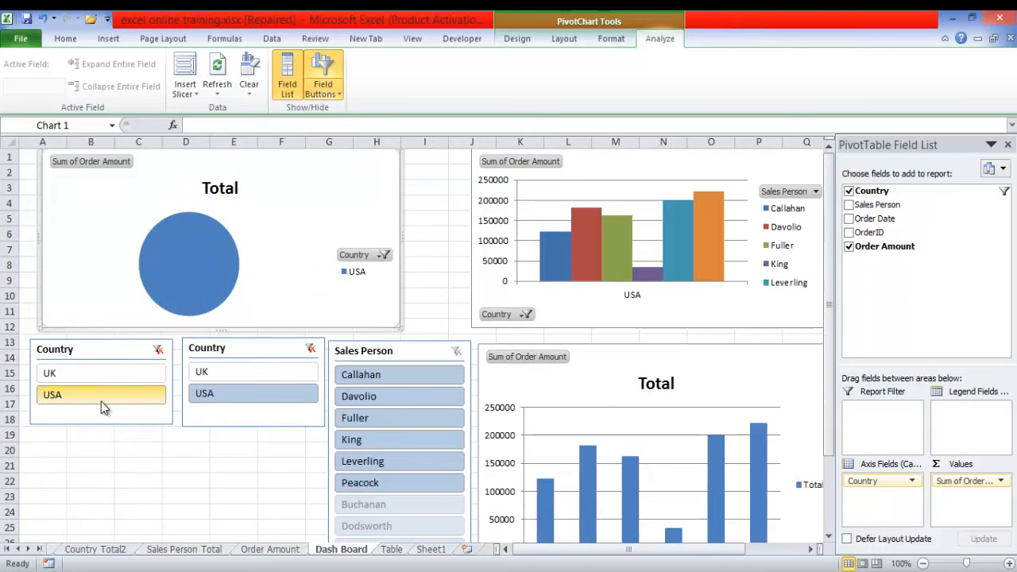
left_click(159, 350)
left_click_drag(828, 289, 829, 315)
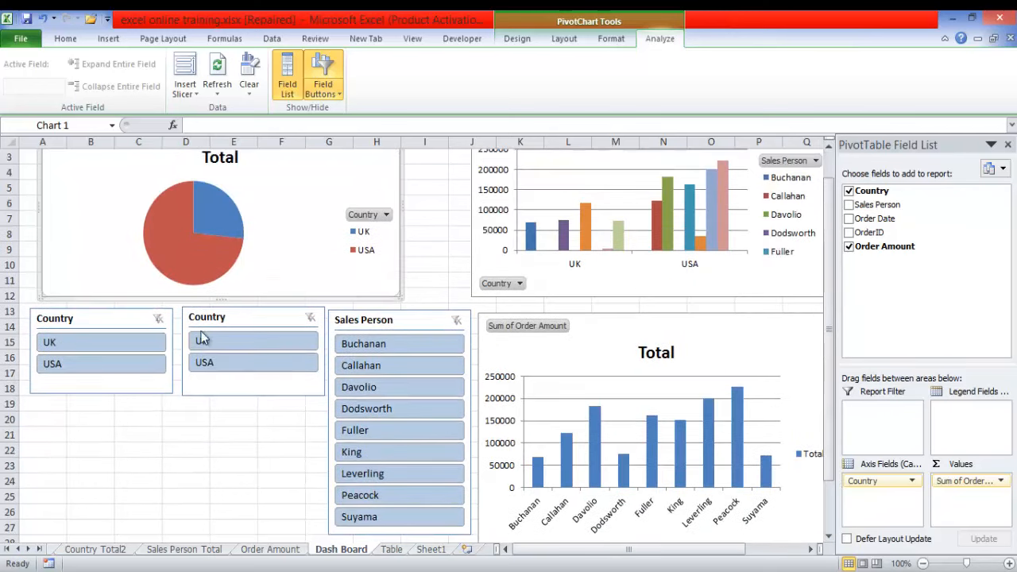
- Follow the Today's Lesson link on Sheet2 to the Data Entry2 source data, and return to the Dash Board sheet
left_click(5, 549)
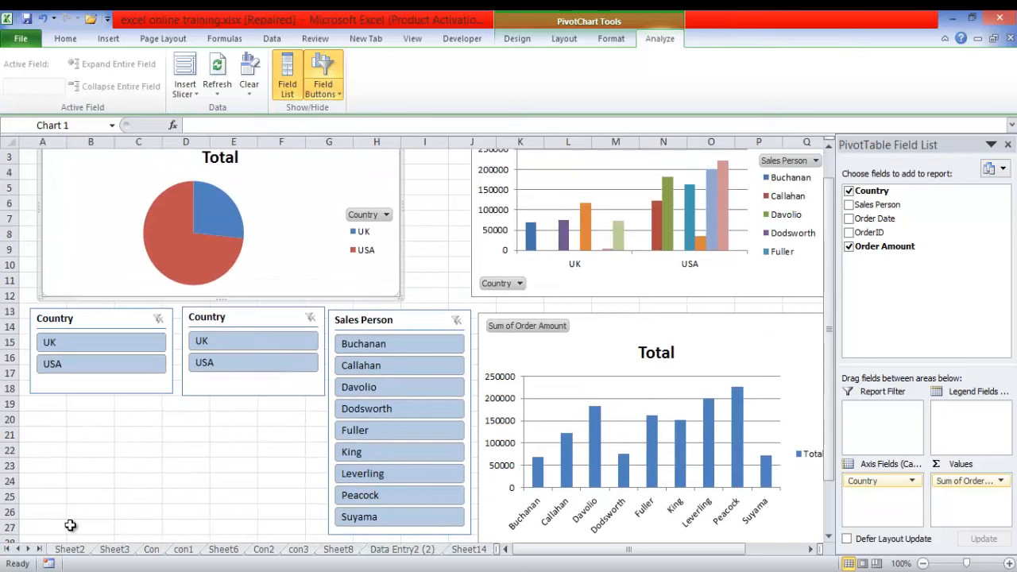
left_click(71, 550)
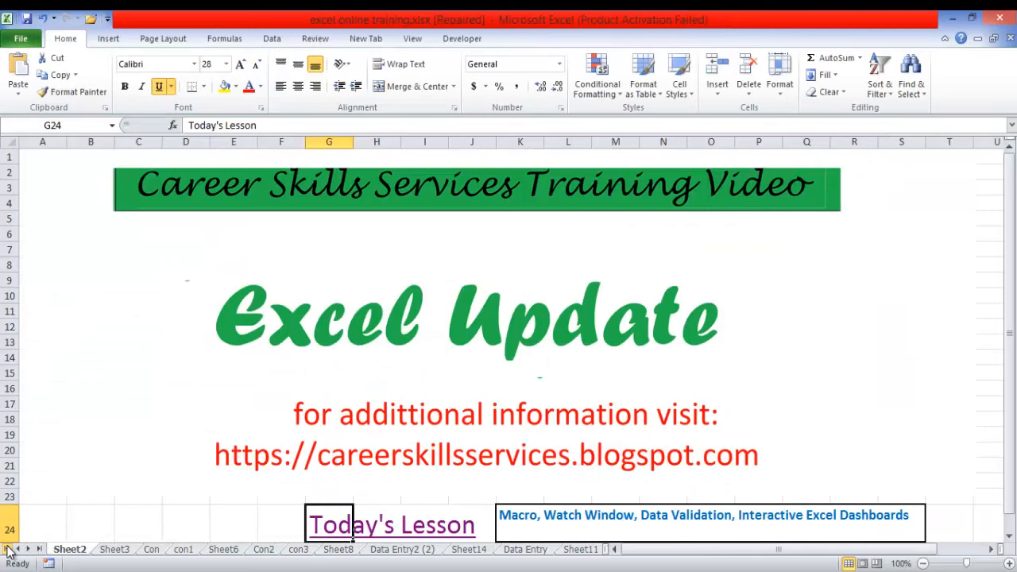
left_click(319, 531)
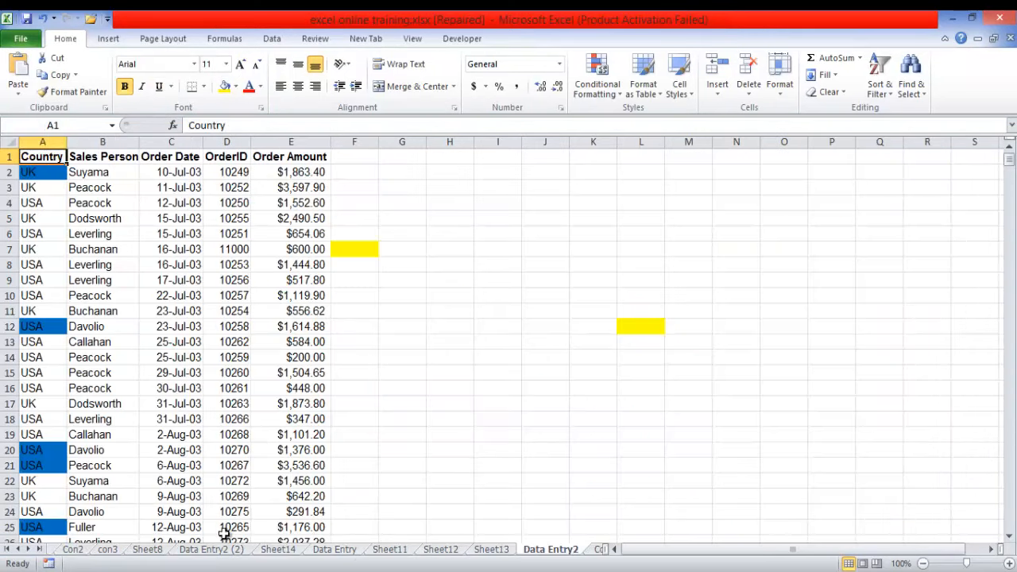
left_click(39, 549)
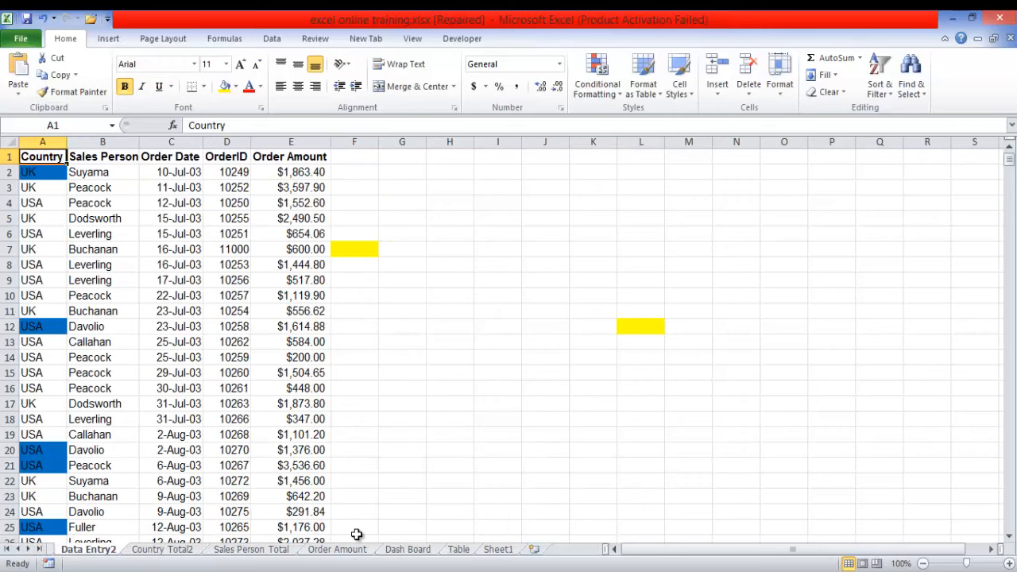
left_click(407, 549)
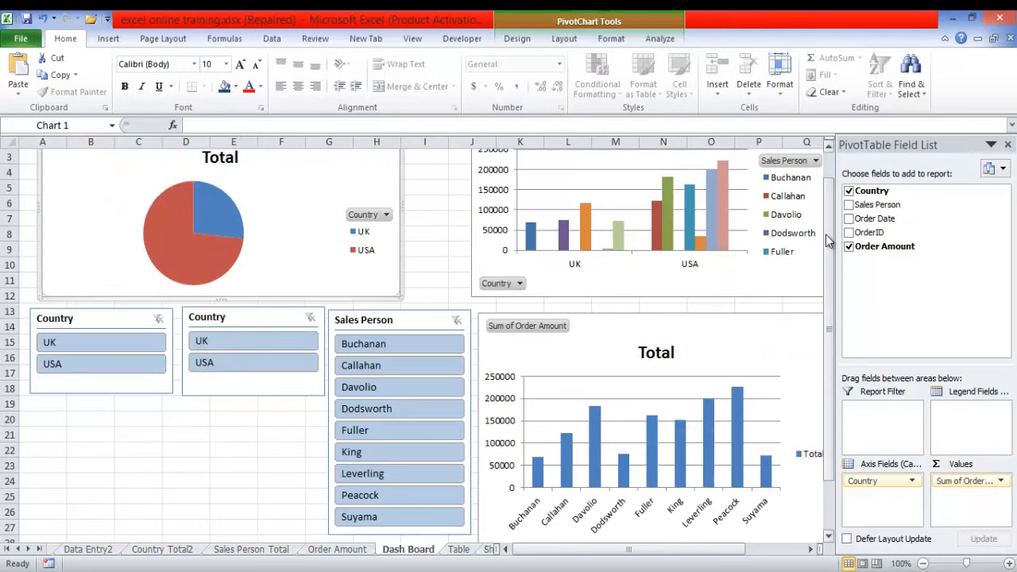
left_click_drag(826, 242, 826, 181)
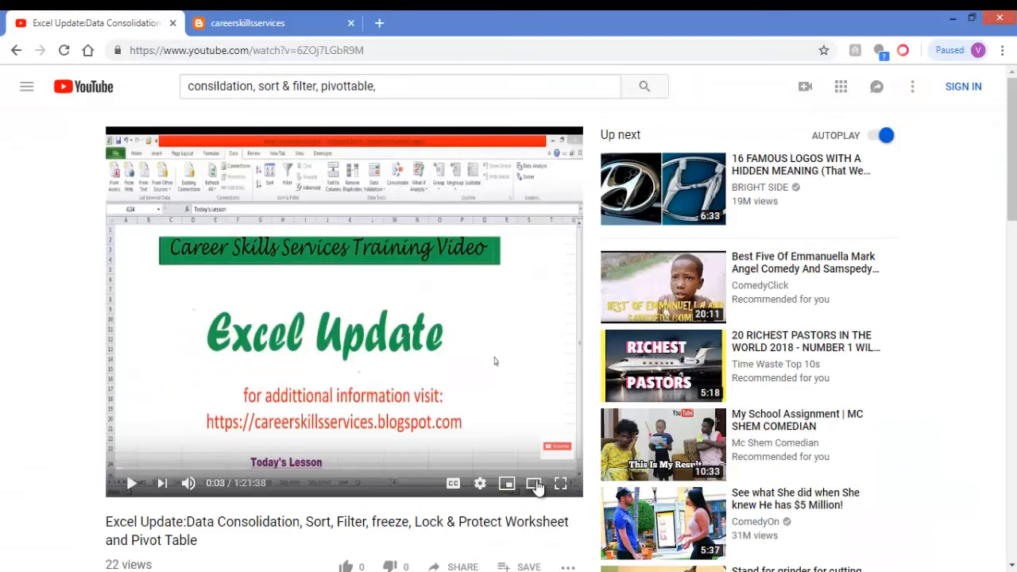
- In Chrome, open the Career Skills Services YouTube channel and try to subscribe through the Google sign-in, closing the channel page
left_click(556, 454)
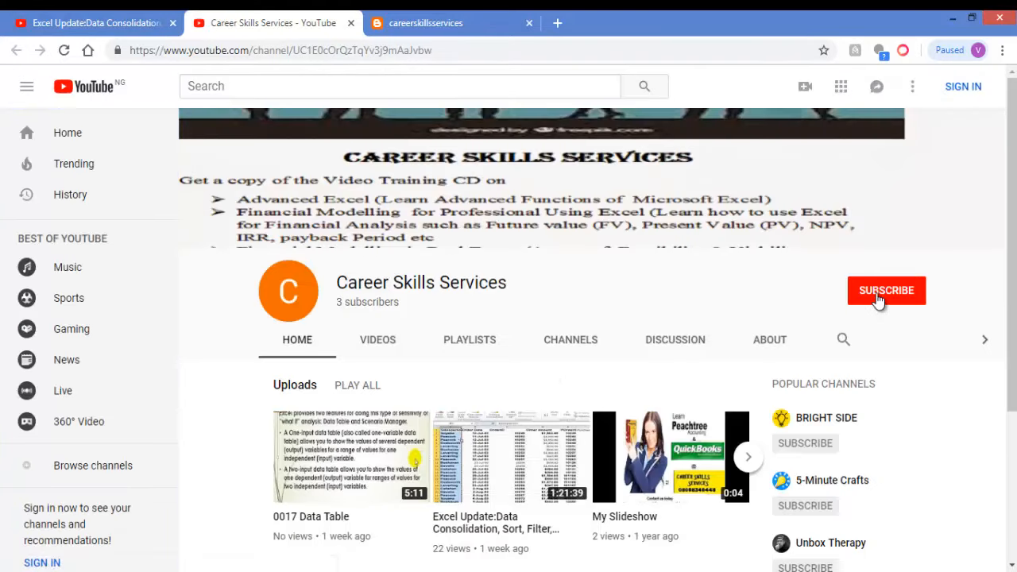
left_click(878, 298)
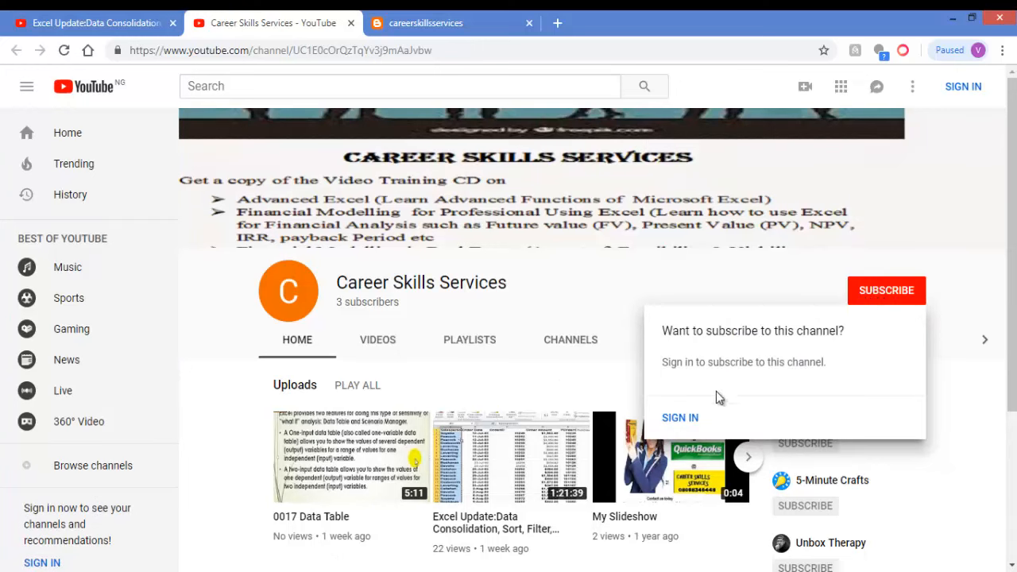
left_click(680, 421)
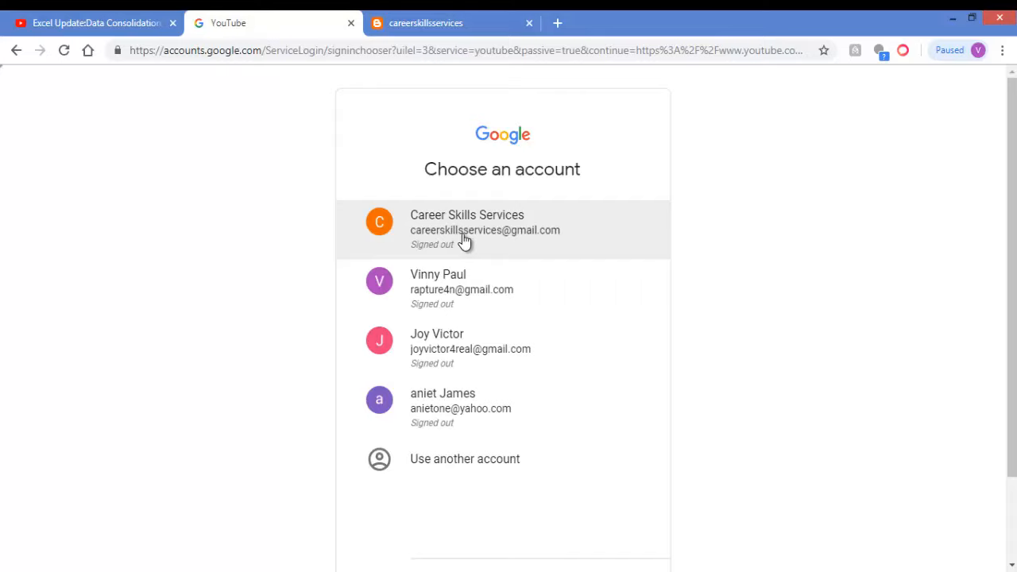
left_click(351, 23)
- On the careerskillsservices blog, enter the email address under Follow by Email and request email notifications
left_click(258, 24)
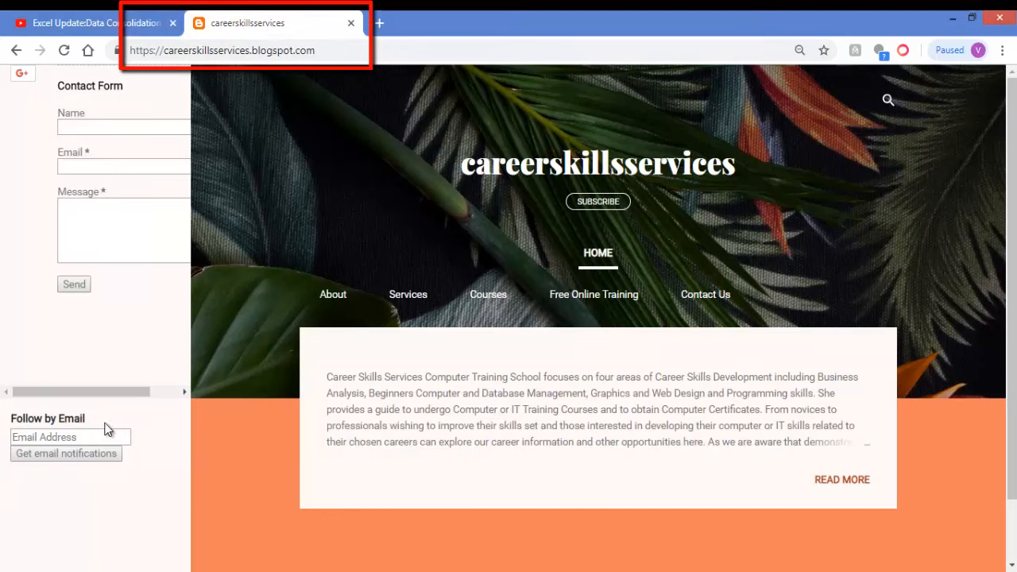
left_click(83, 436)
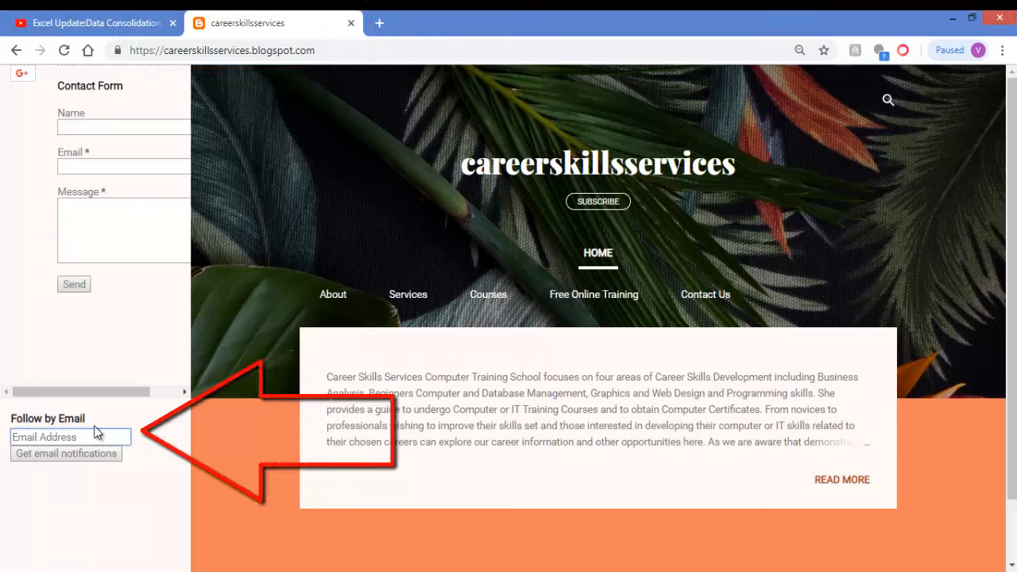
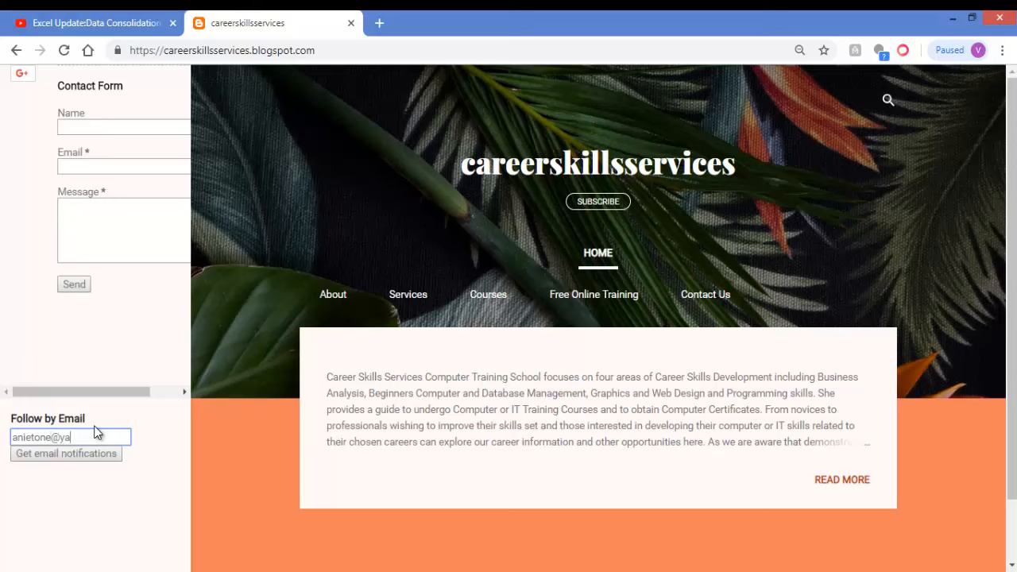
left_click(95, 458)
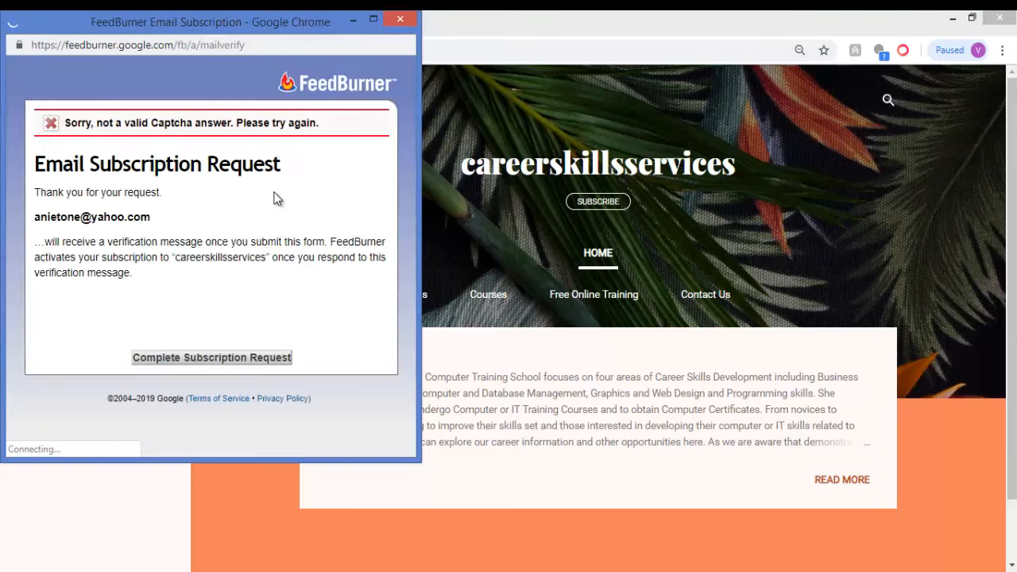
- Pass the fire hydrant captcha, submit the FeedBurner subscription request and close its window
left_click(220, 357)
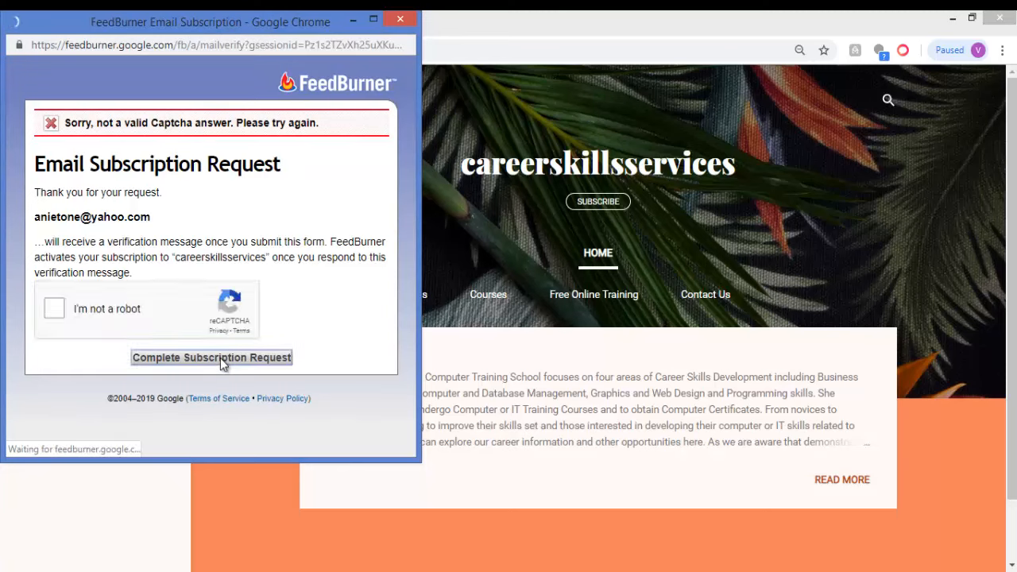
left_click(56, 312)
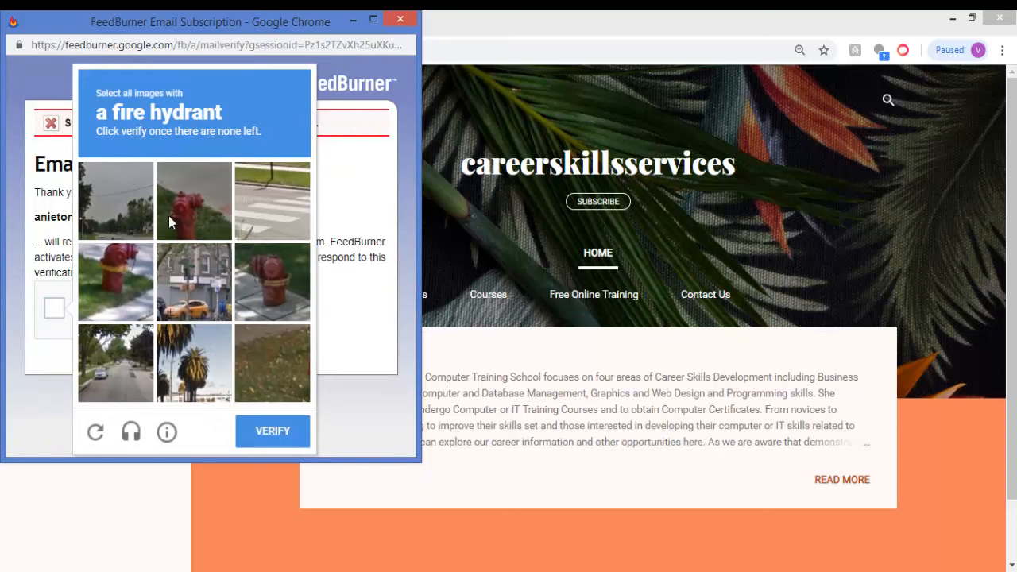
left_click(111, 286)
left_click(286, 283)
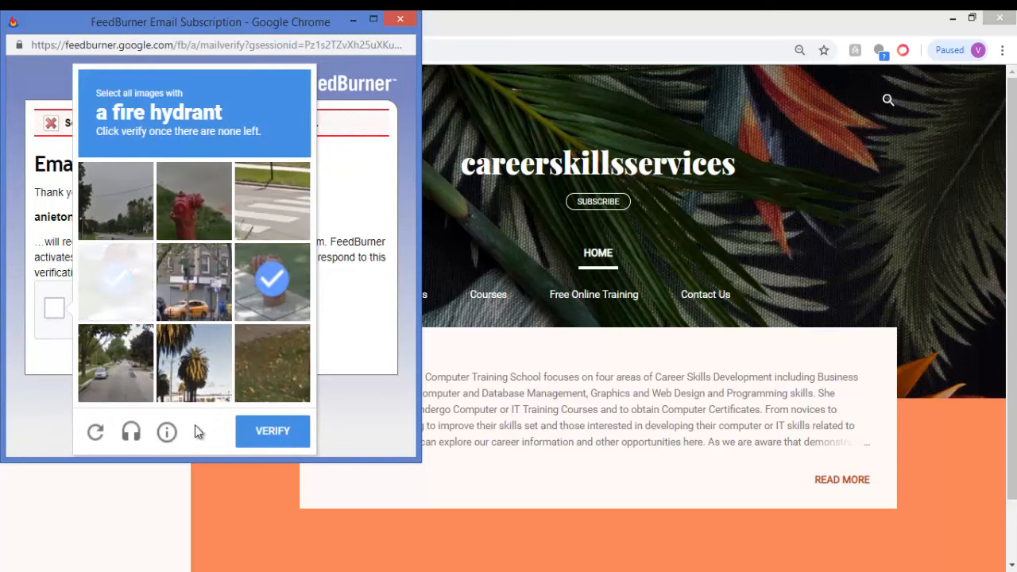
left_click(190, 200)
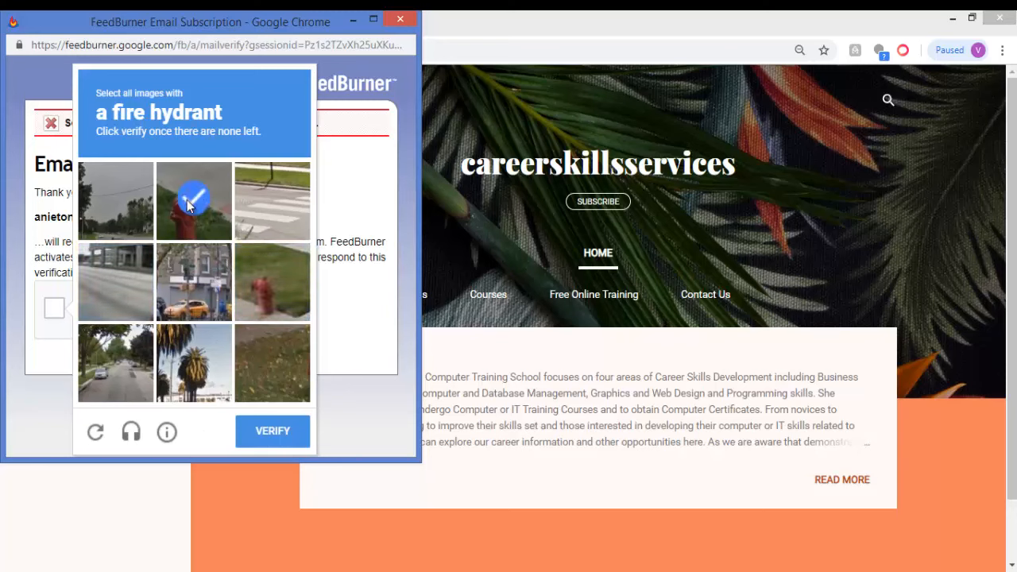
left_click(266, 294)
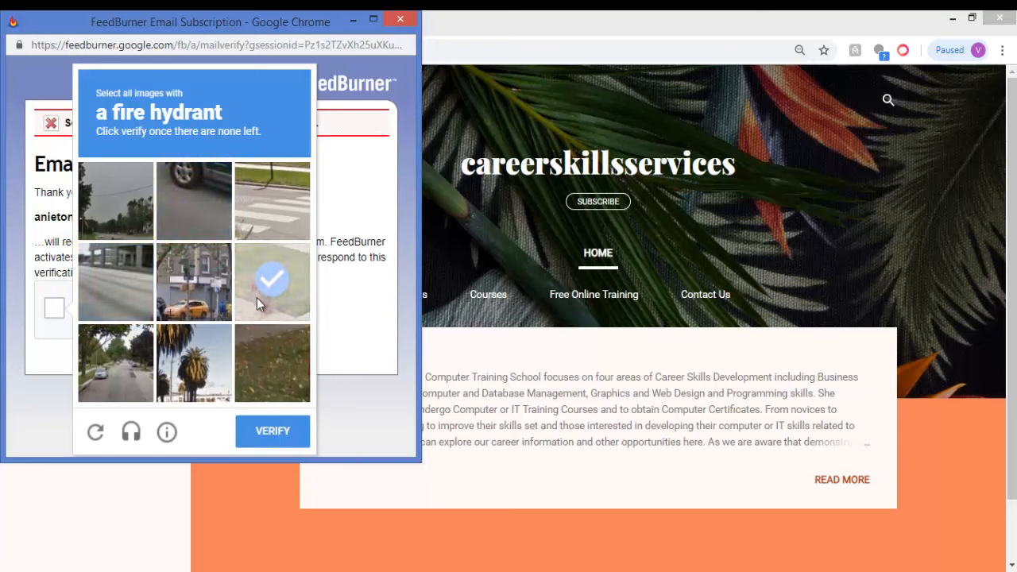
left_click(267, 433)
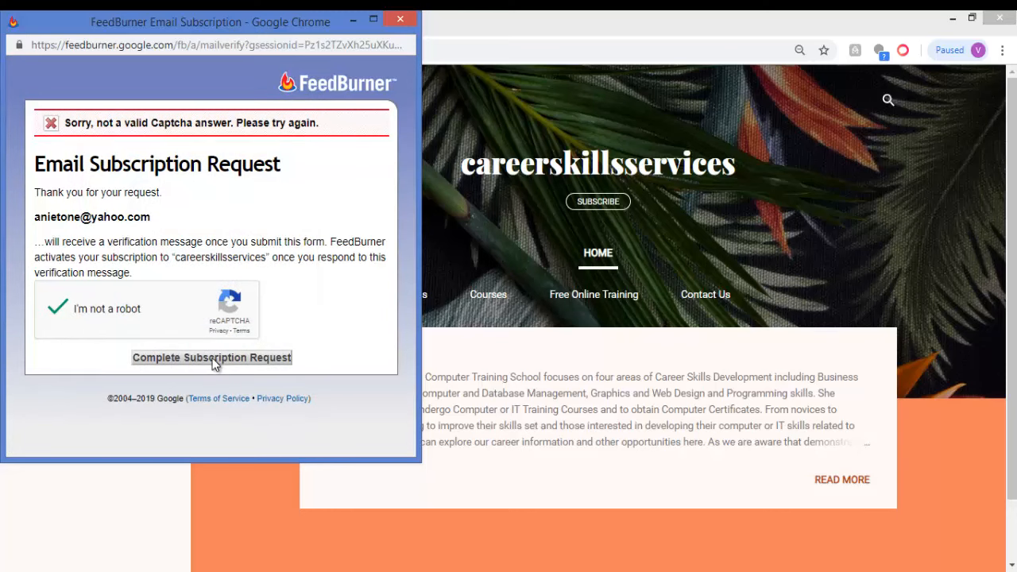
left_click(213, 358)
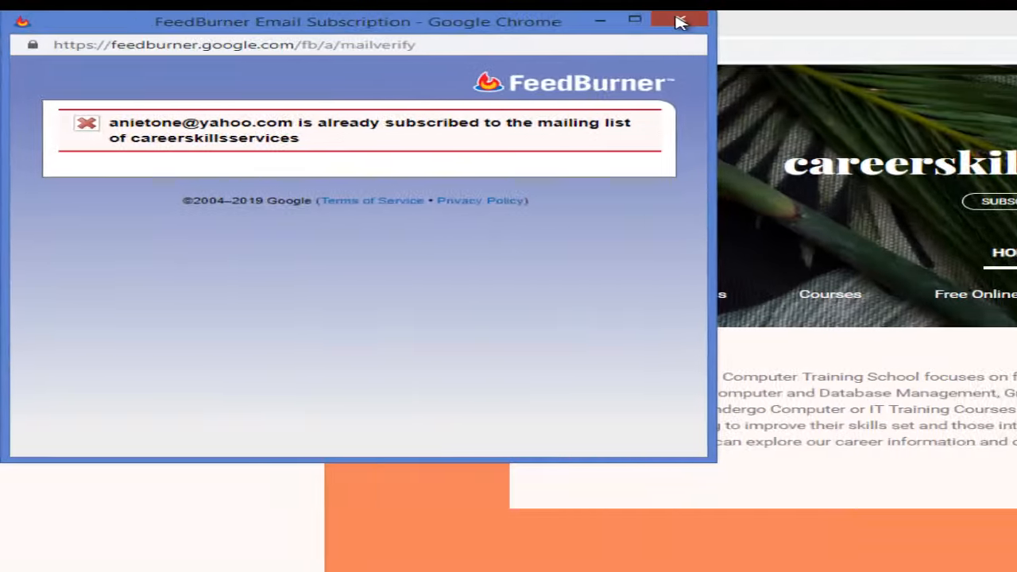
left_click(961, 22)
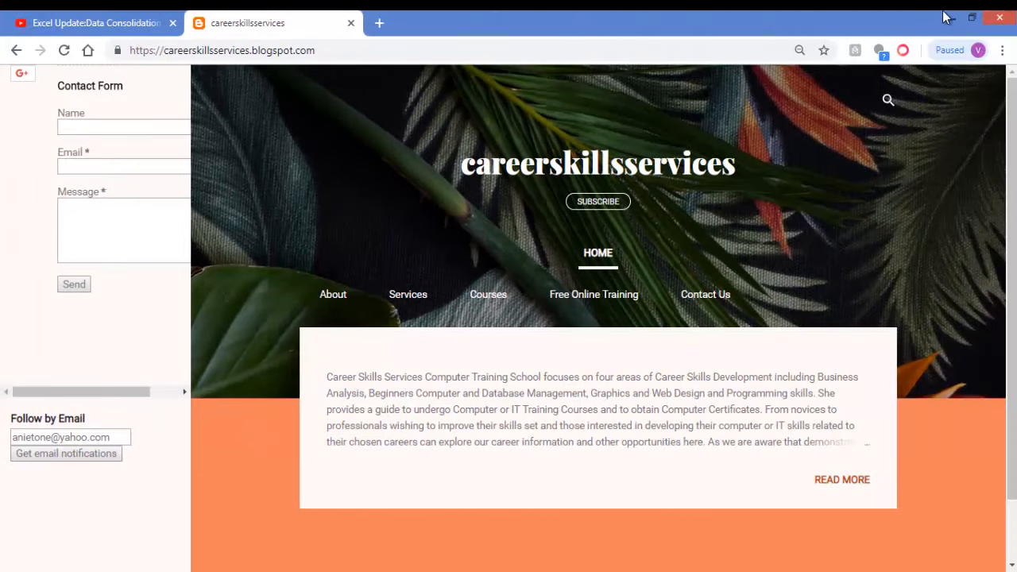
left_click(948, 17)
- Fill in the name and email on the blog's contact form with saved entries, and return to the Excel dashboard
left_click(96, 129)
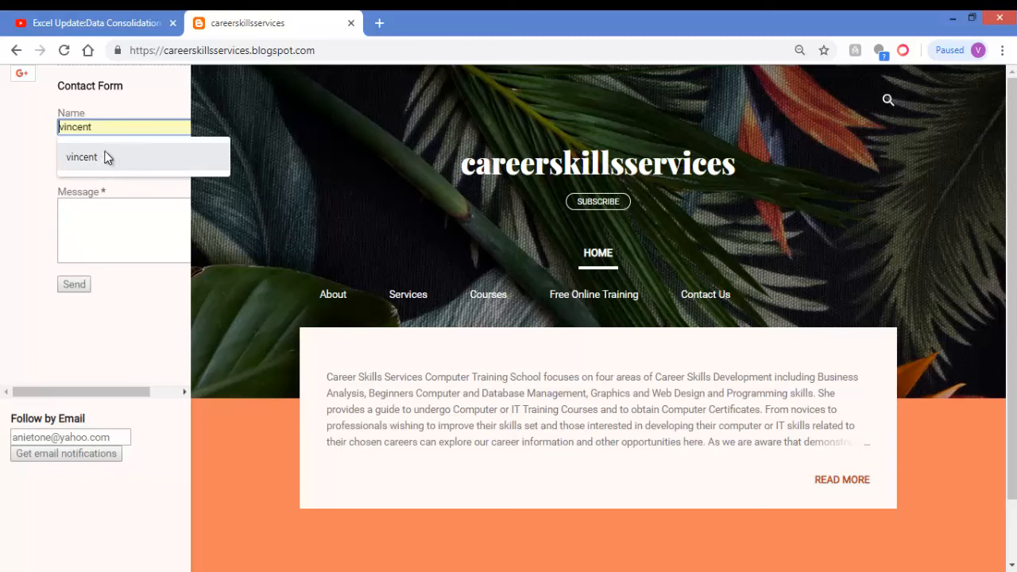
left_click(108, 157)
left_click(105, 168)
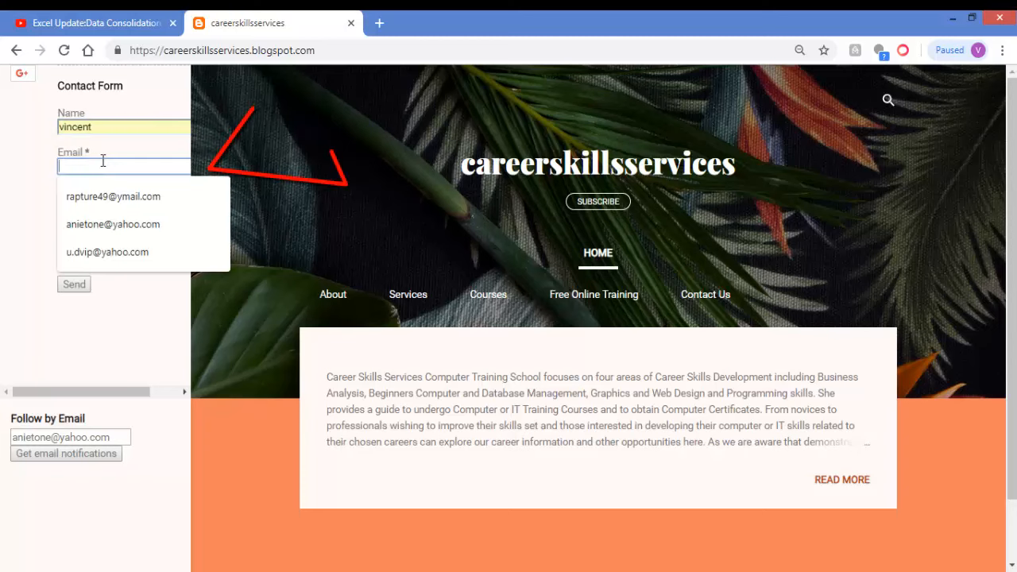
left_click(118, 225)
left_click(102, 226)
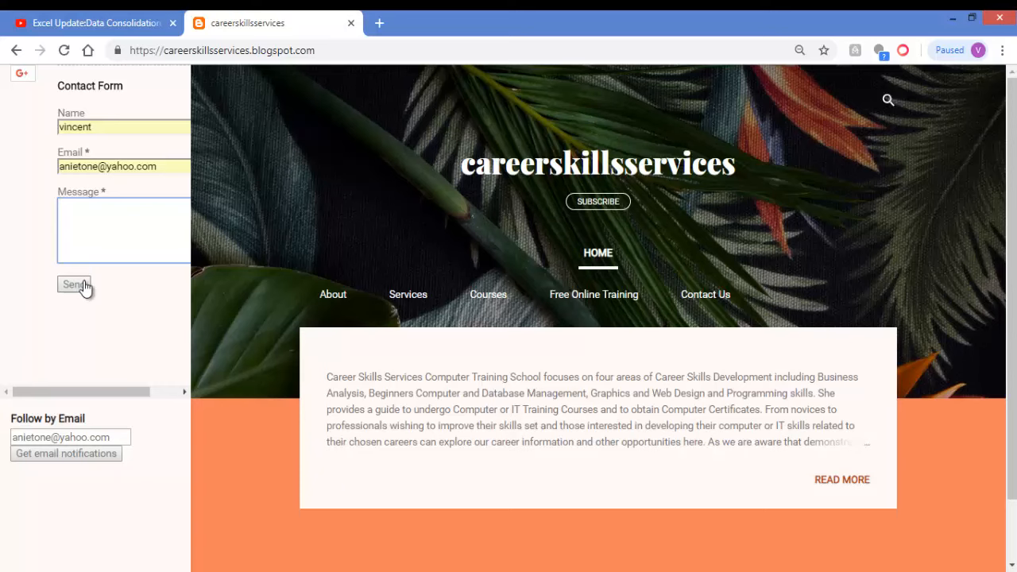
left_click(952, 17)
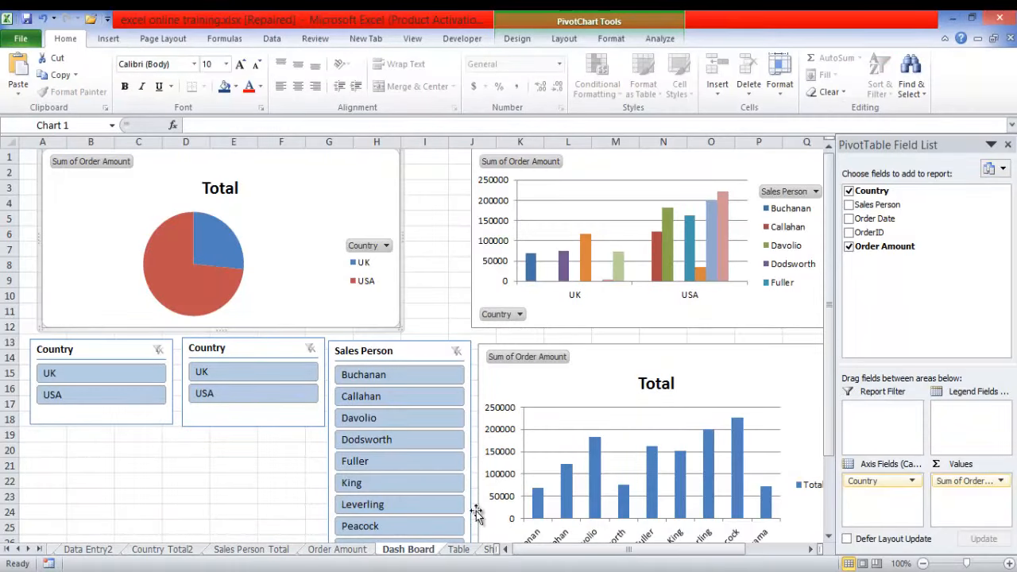